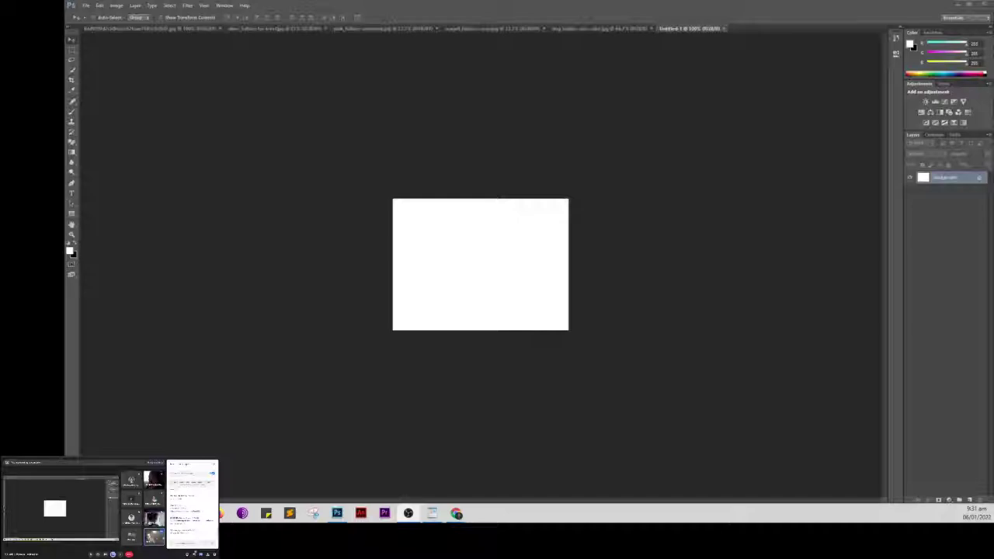
# Step: Bring the 'Tips and Tricks for Photo Retouching' WordPad notes up over Photoshop
pyautogui.click(433, 513)
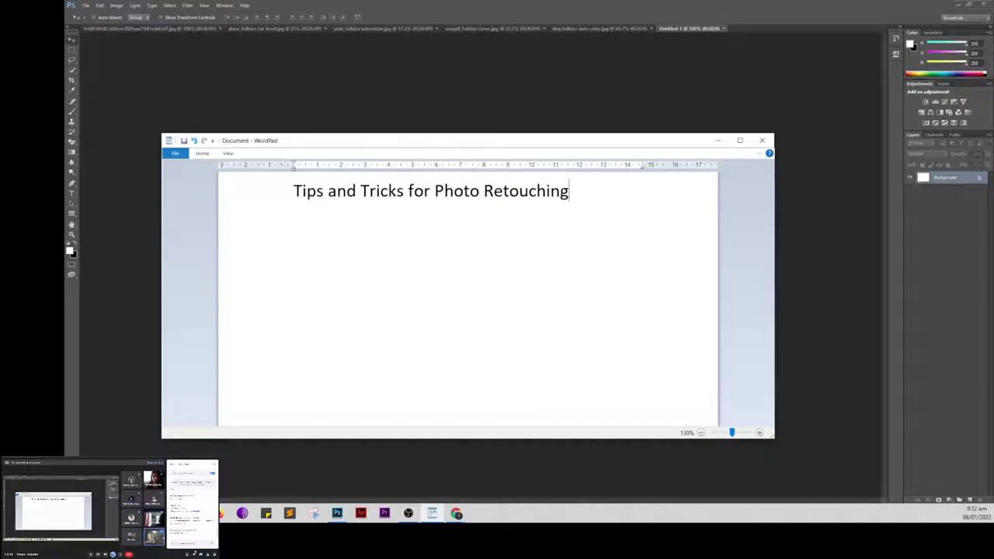
# Step: Add the heading 'Naturally Increased Light' below the notes title, then minimize WordPad
pyautogui.click(156, 516)
pyautogui.click(291, 230)
pyautogui.click(573, 195)
pyautogui.press('Return')
pyautogui.write('Naturally Increased Light')
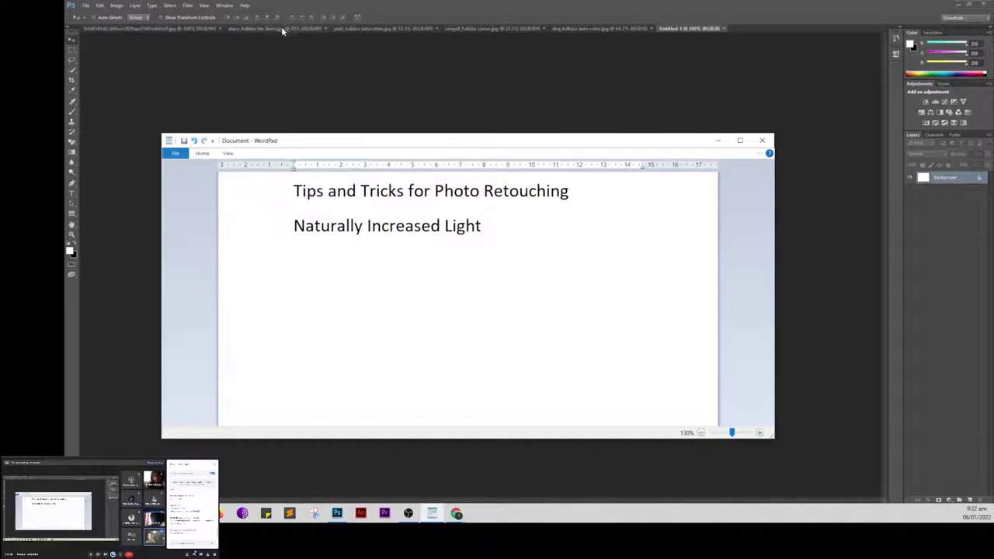
pyautogui.click(717, 140)
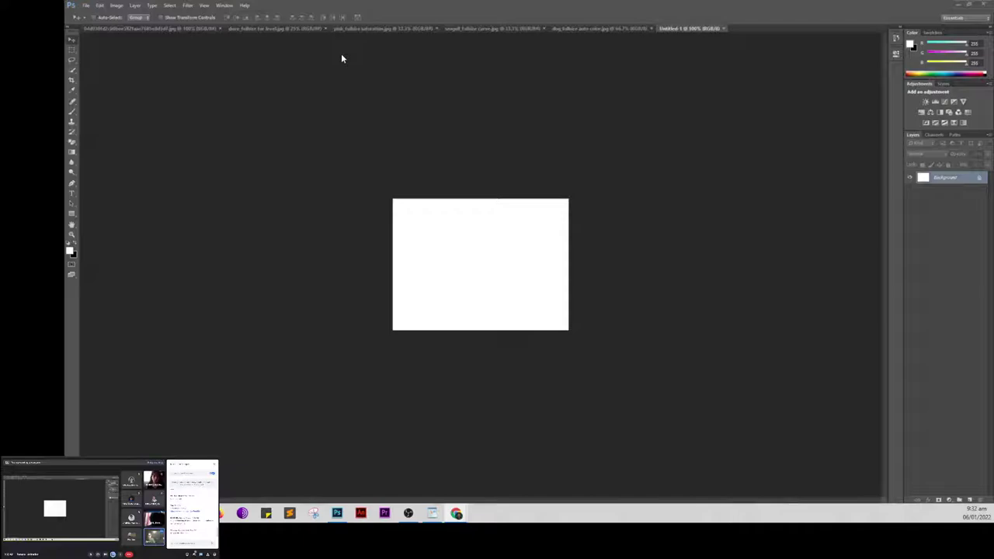
# Step: Switch to the sunset boat photo and fit it to the window
pyautogui.click(149, 28)
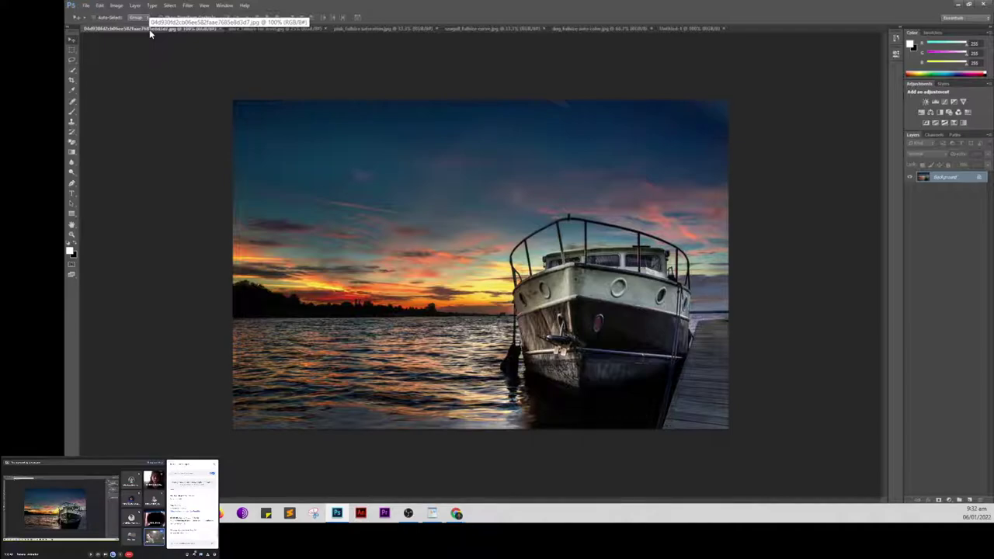
pyautogui.hotkey('ctrl', '0')
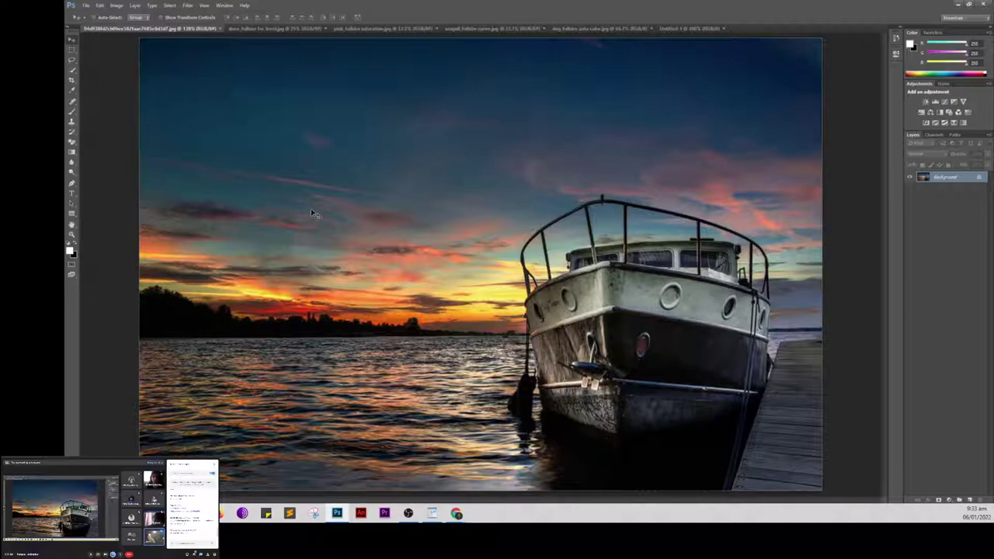
# Step: Duplicate the locked Background into a Background copy layer, discarding an accidentally moved duplicate
pyautogui.click(399, 392)
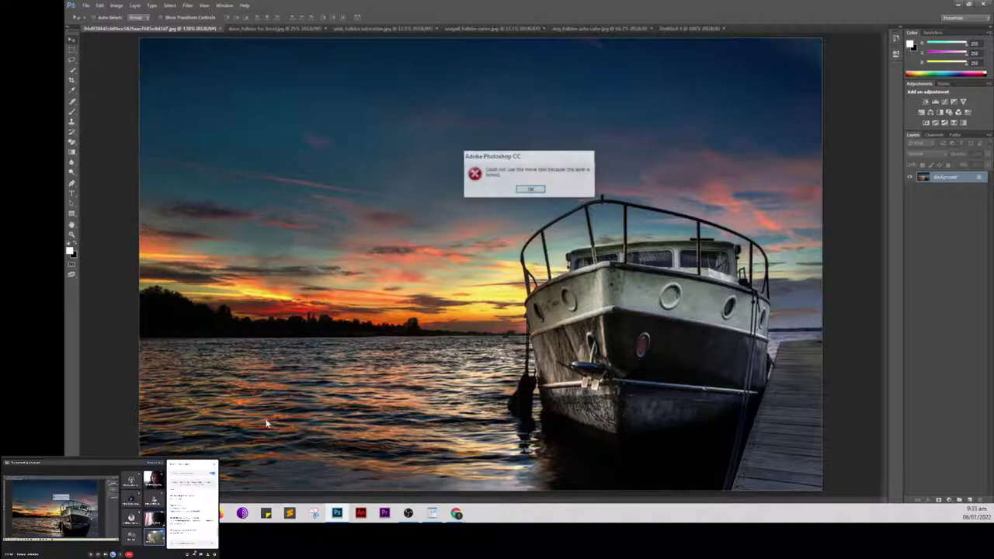
pyautogui.click(530, 190)
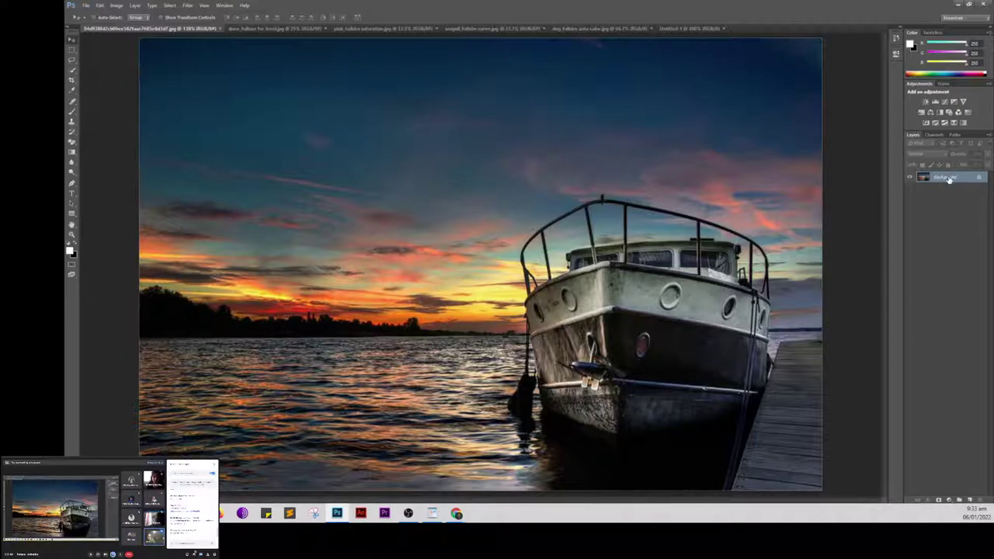
pyautogui.moveTo(946, 177); pyautogui.dragTo(967, 497)
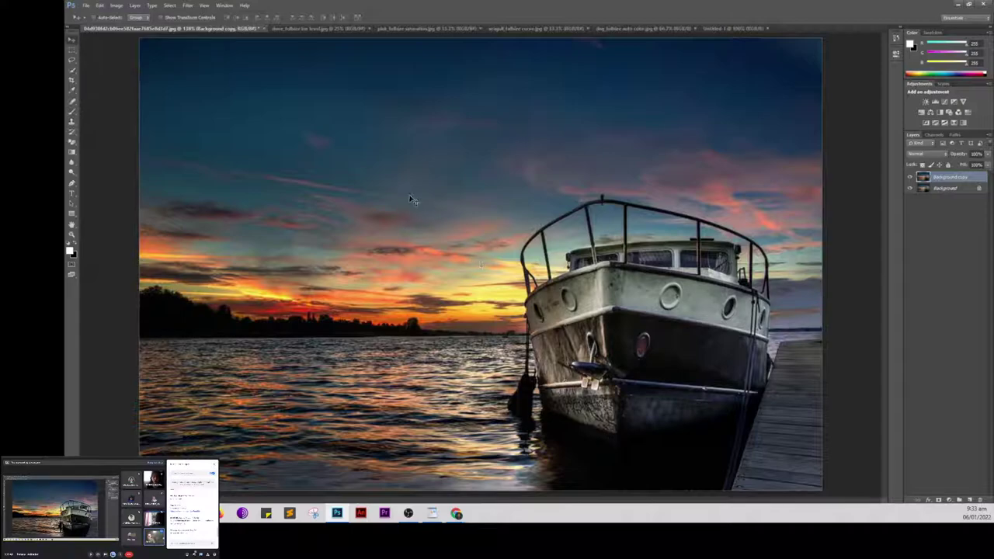
pyautogui.moveTo(408, 195)
pyautogui.mouseDown()
pyautogui.moveTo(378, 205)
pyautogui.moveTo(776, 260)
pyautogui.mouseUp()
pyautogui.hotkey('ctrl', 'e')
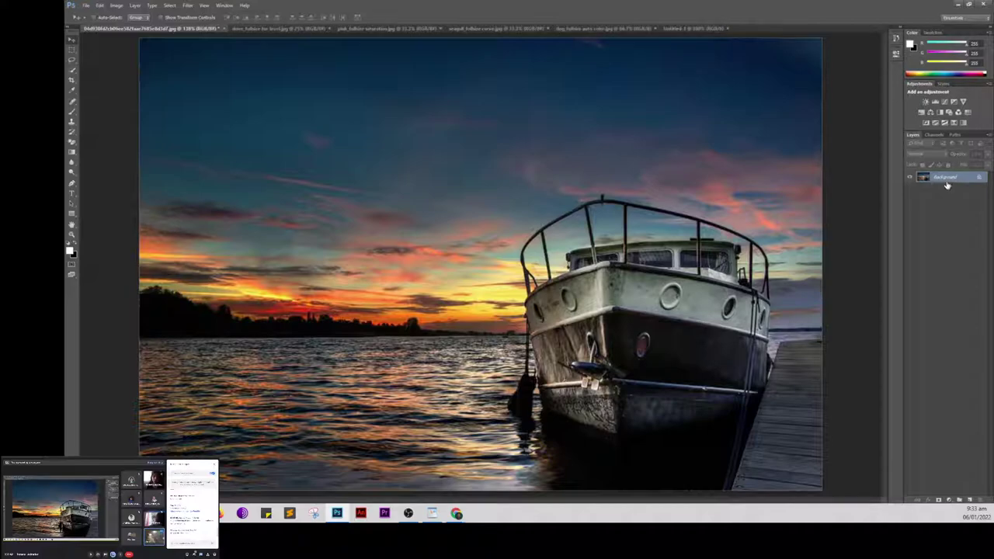
pyautogui.moveTo(969, 497); pyautogui.dragTo(970, 498)
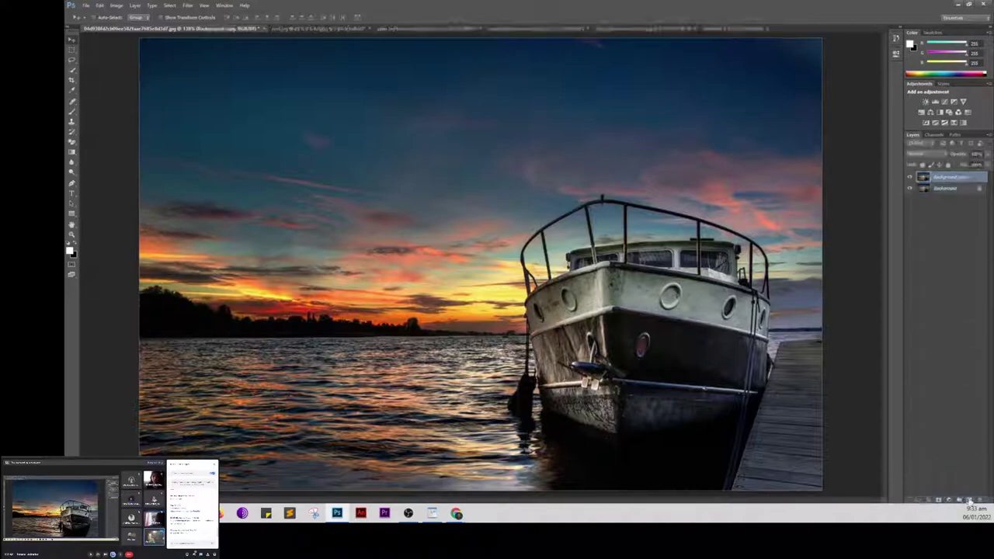
# Step: After clearing a trial rectangular marquee selection, add a Brightness/Contrast adjustment layer on top
pyautogui.click(72, 49)
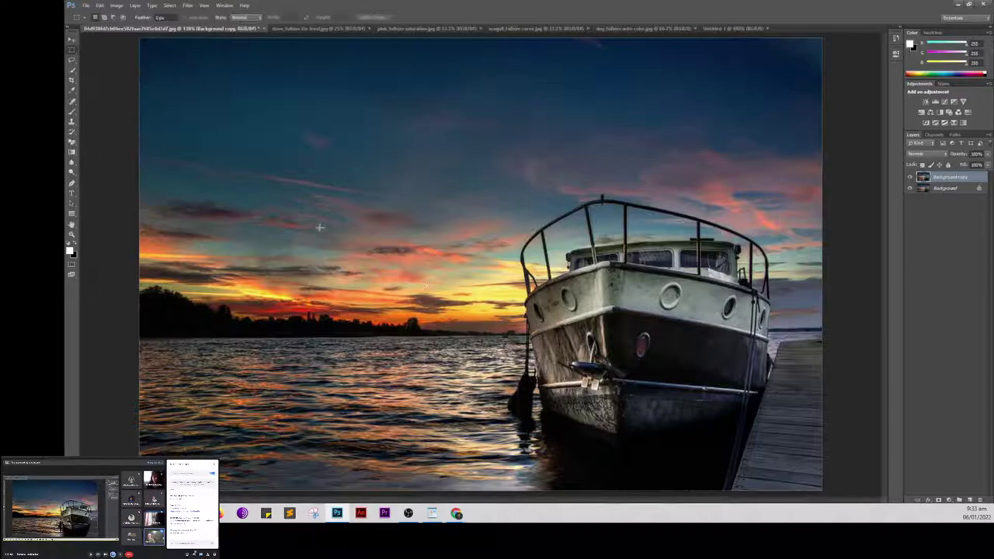
pyautogui.moveTo(223, 226); pyautogui.dragTo(625, 447)
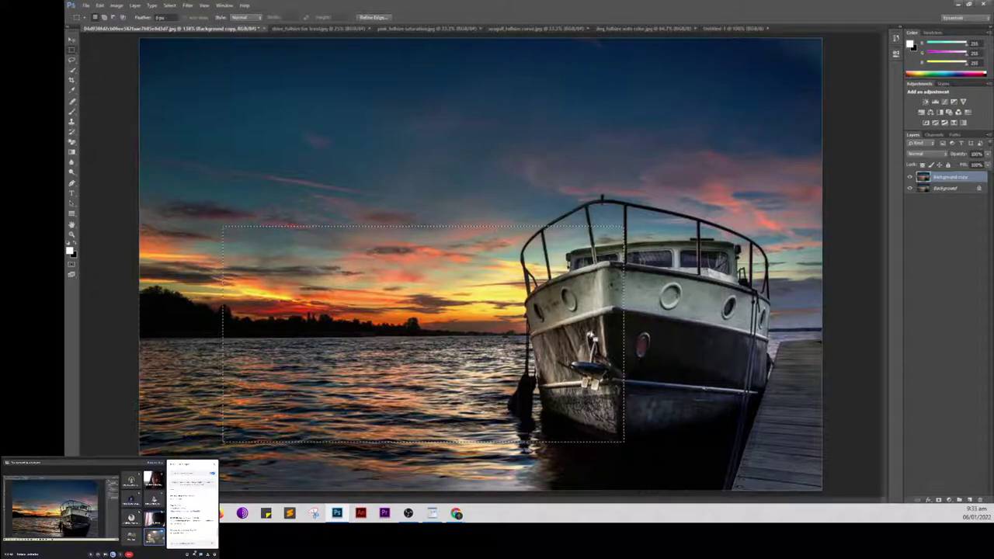
pyautogui.click(187, 225)
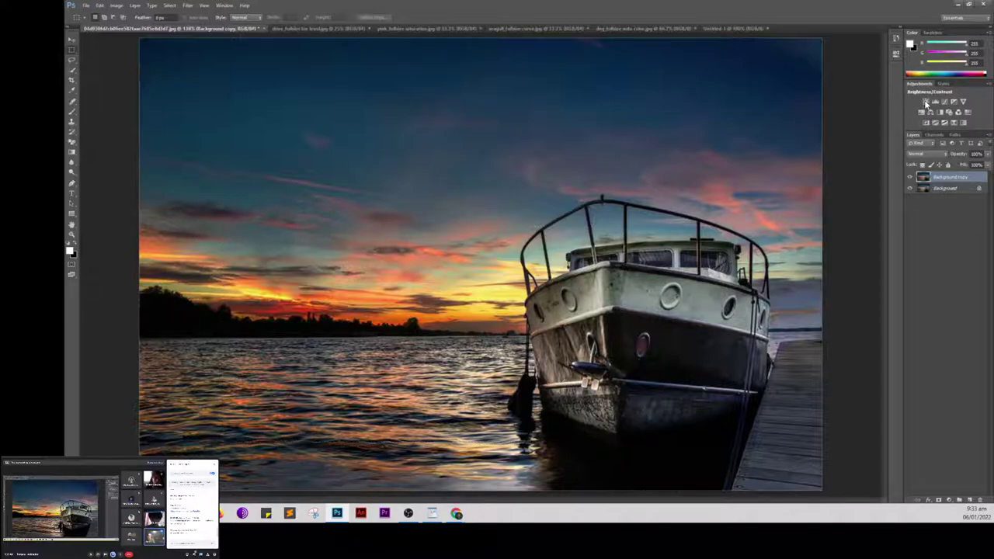
pyautogui.click(926, 103)
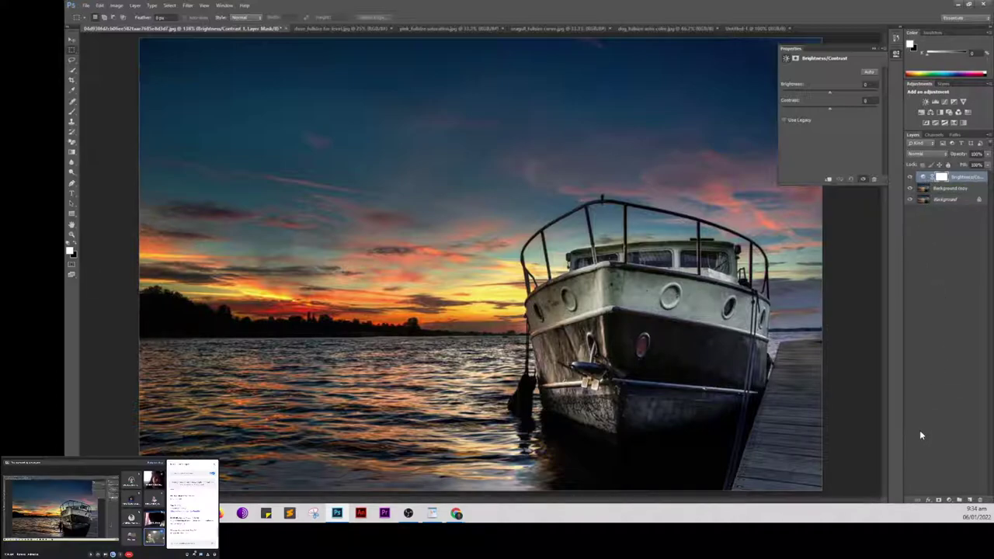
# Step: Clip Brightness/Contrast to Background copy, raising brightness to about 72 and fine-tuning contrast
pyautogui.click(828, 180)
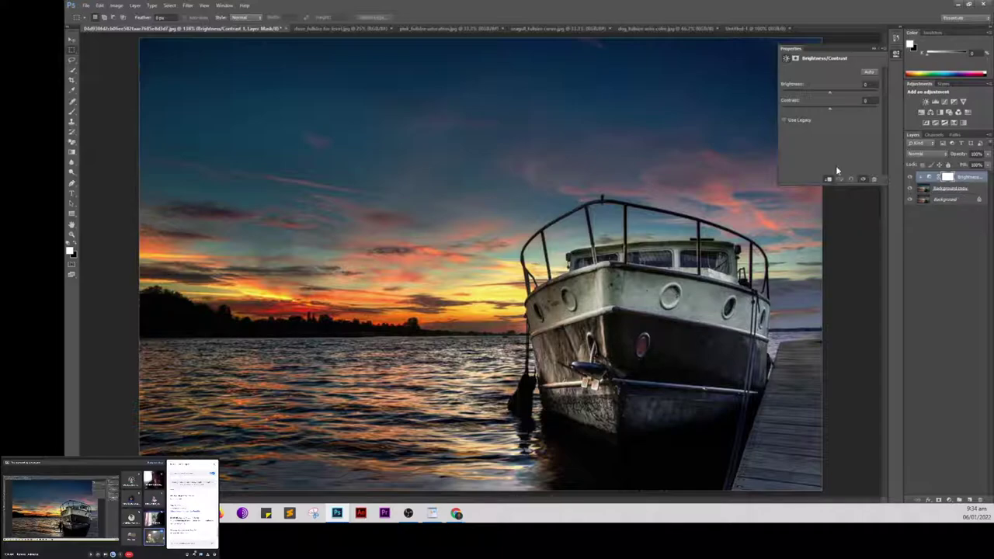
pyautogui.moveTo(830, 91); pyautogui.dragTo(858, 93)
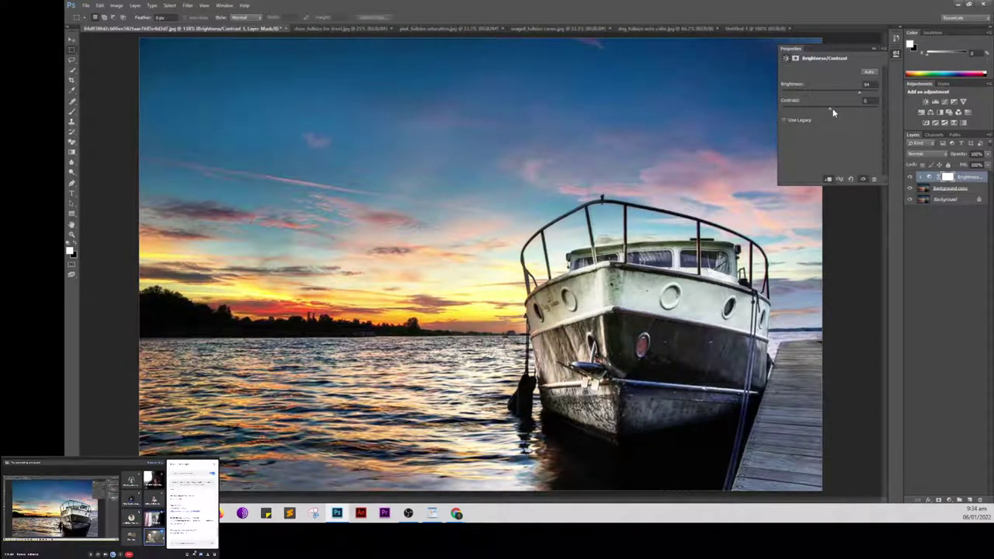
pyautogui.moveTo(808, 114); pyautogui.dragTo(823, 109)
pyautogui.moveTo(823, 109)
pyautogui.mouseDown()
pyautogui.moveTo(847, 104)
pyautogui.moveTo(838, 110)
pyautogui.mouseUp()
pyautogui.click(910, 188)
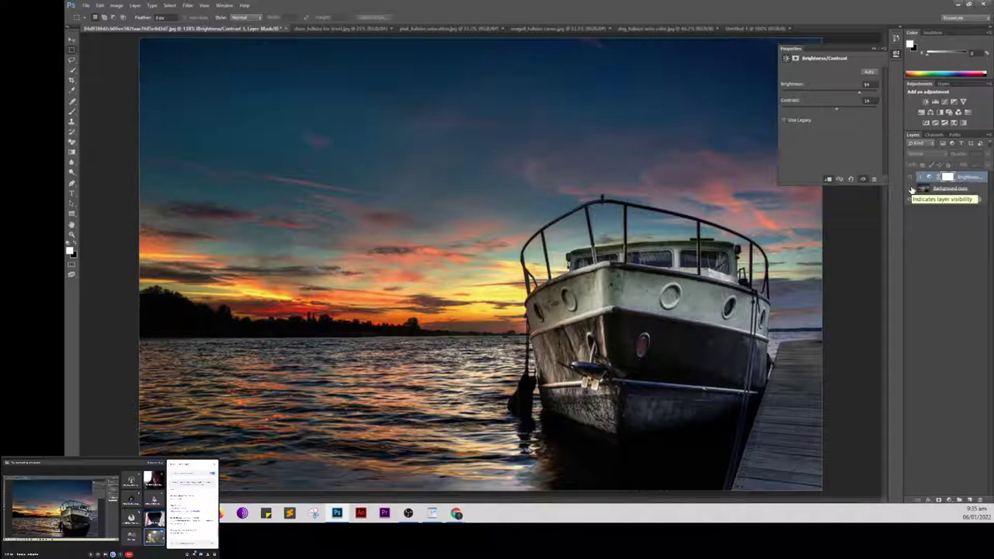
pyautogui.click(911, 189)
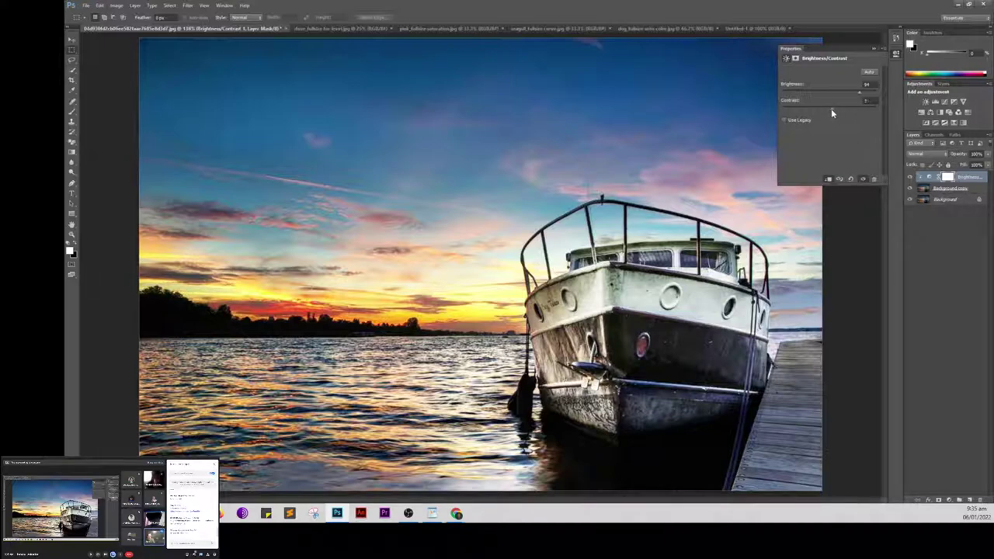
pyautogui.moveTo(831, 109)
pyautogui.mouseDown()
pyautogui.moveTo(822, 110)
pyautogui.moveTo(868, 96)
pyautogui.mouseUp()
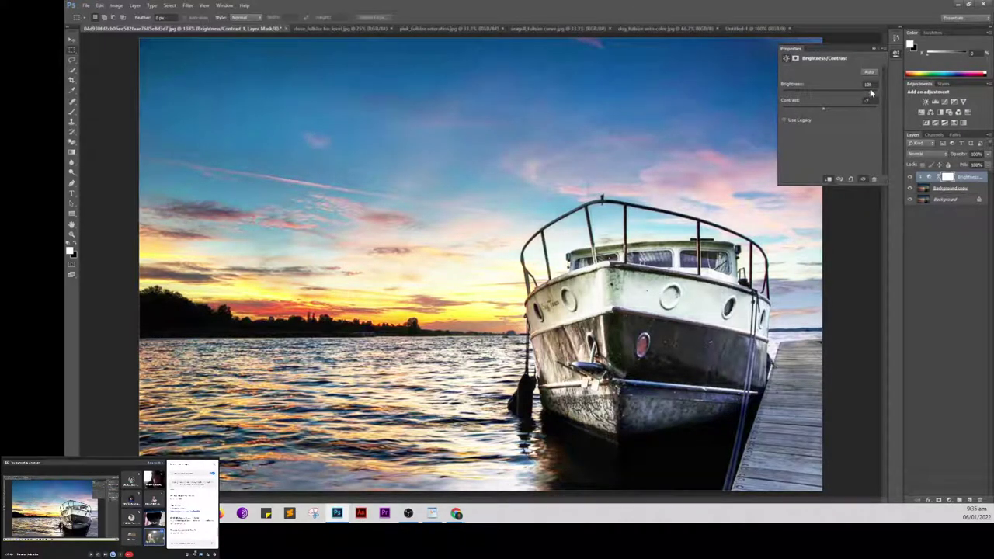
pyautogui.moveTo(871, 93); pyautogui.dragTo(864, 92)
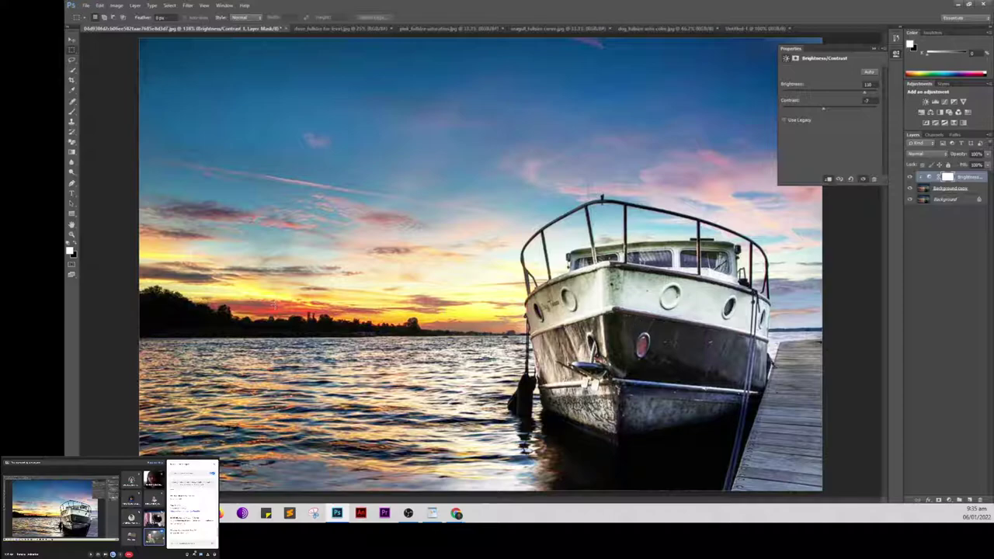
# Step: Close the adjustment properties, clear the selection, and hide the Brightness/Contrast layer
pyautogui.moveTo(231, 266); pyautogui.dragTo(666, 464)
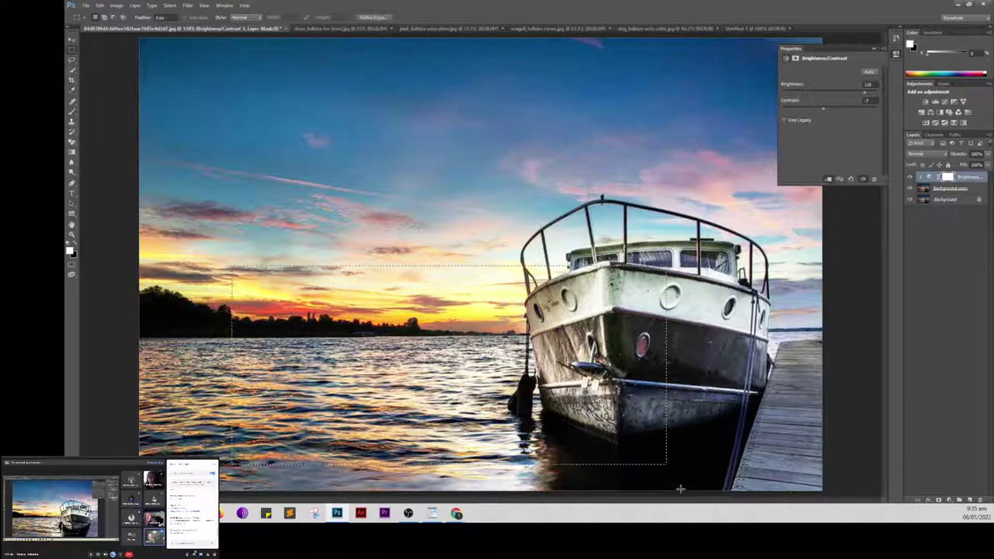
pyautogui.click(875, 49)
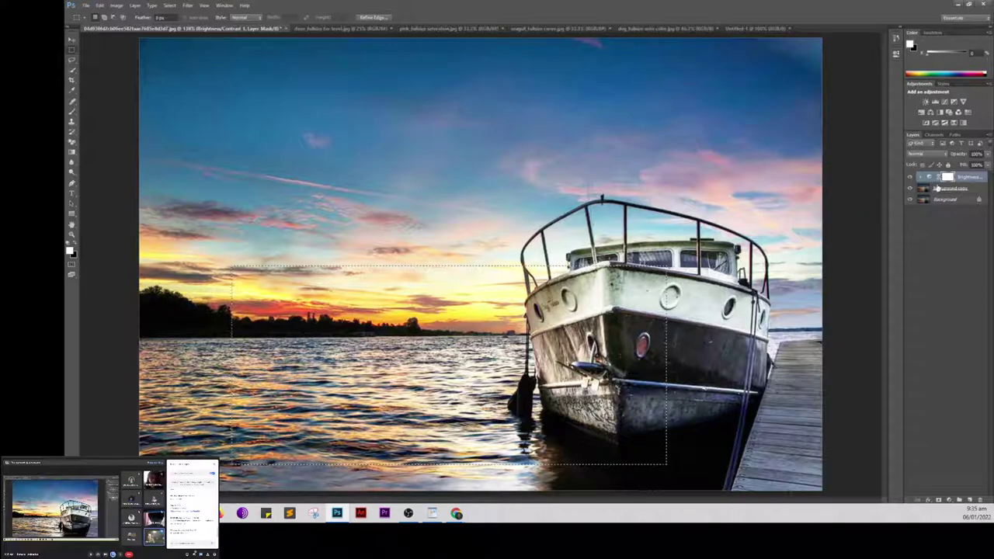
pyautogui.hotkey('ctrl', 'd')
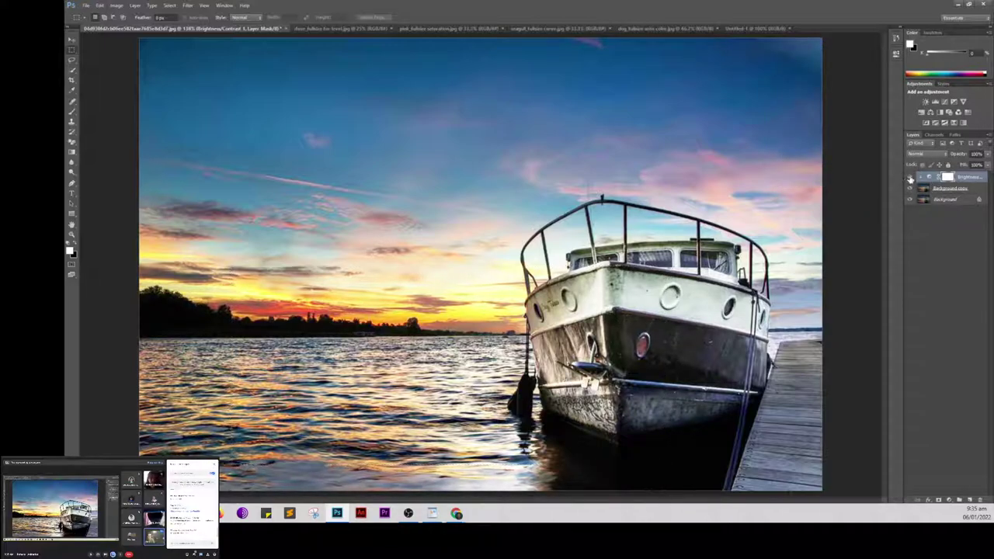
pyautogui.click(910, 178)
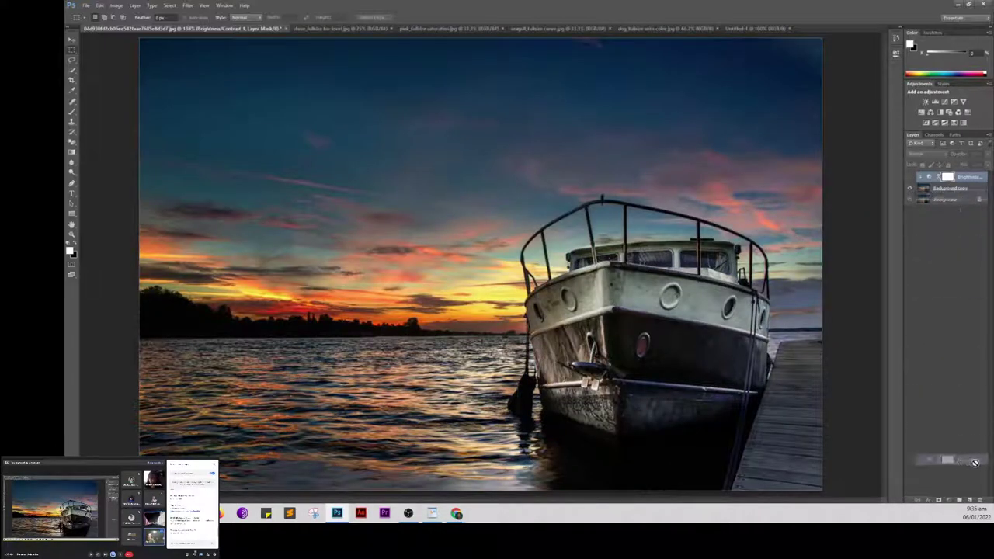
# Step: Trash the Brightness/Contrast adjustment layer and add a new blank Layer 1
pyautogui.click(981, 502)
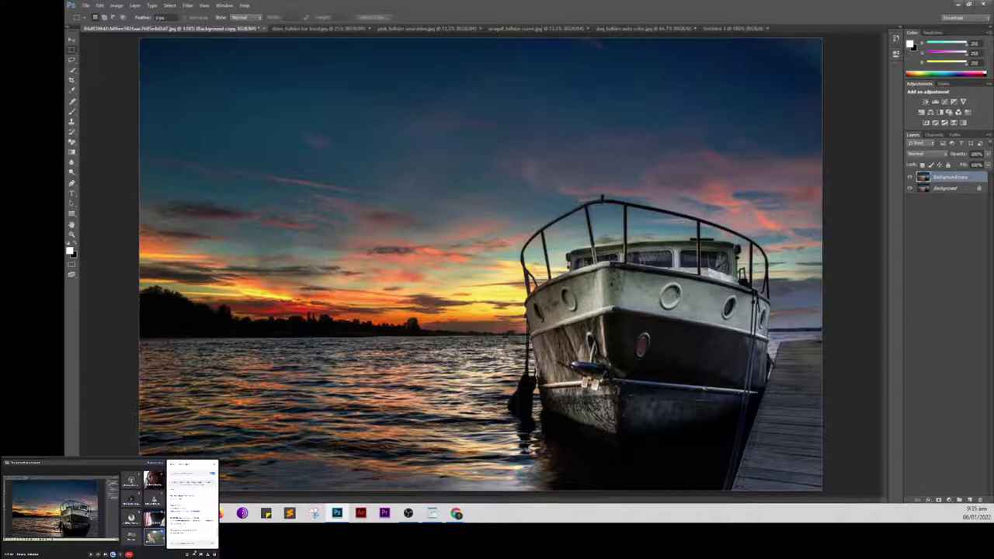
pyautogui.click(969, 500)
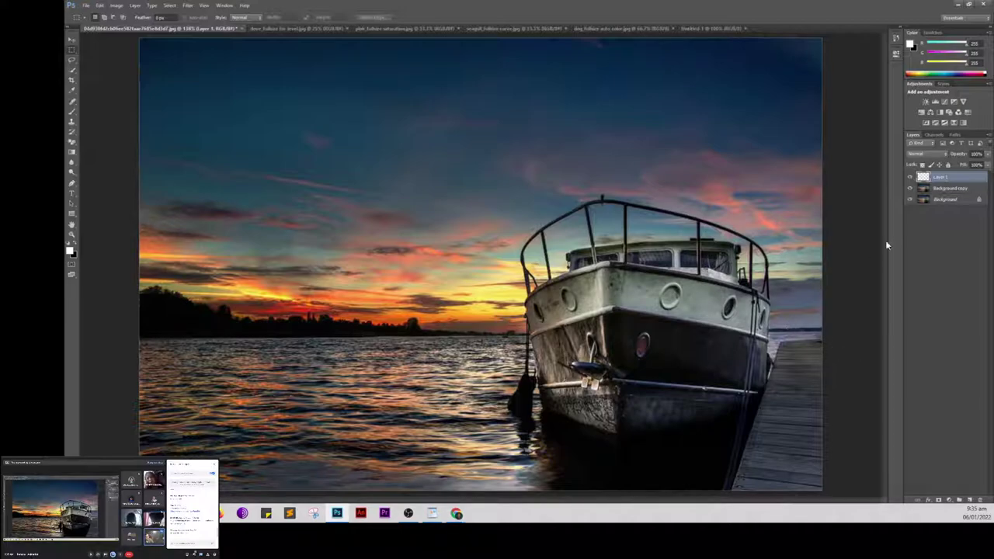
# Step: Set Layer 1's blend mode to Color Dodge
pyautogui.click(923, 155)
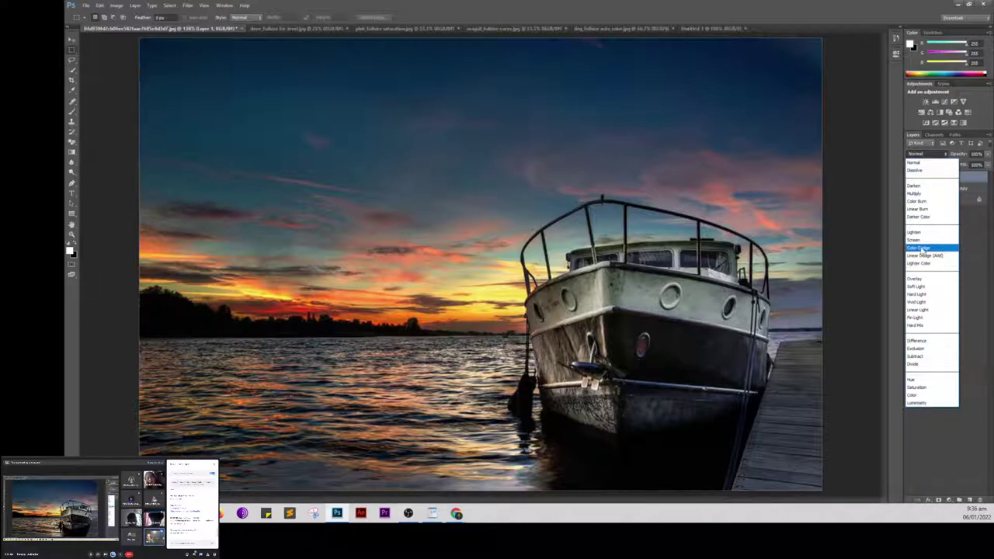
pyautogui.click(921, 247)
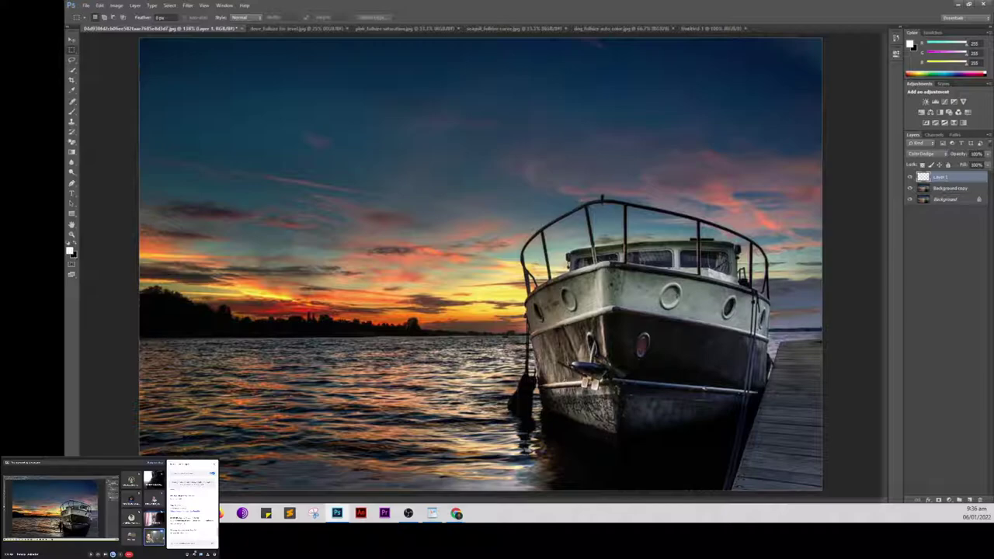
# Step: Pick a soft 0%-hardness brush, enlarge it, and undo a white test dab on the sky
pyautogui.click(74, 115)
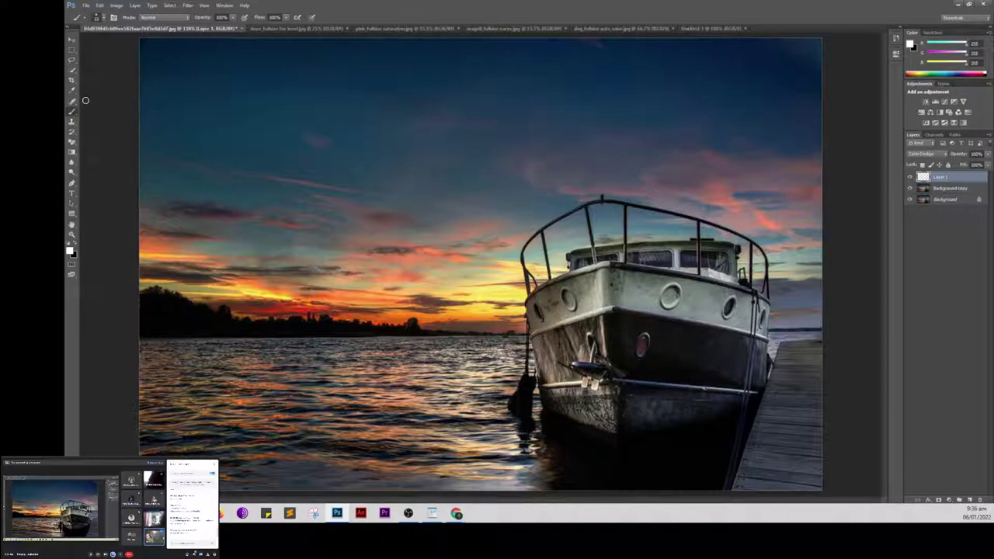
pyautogui.click(102, 19)
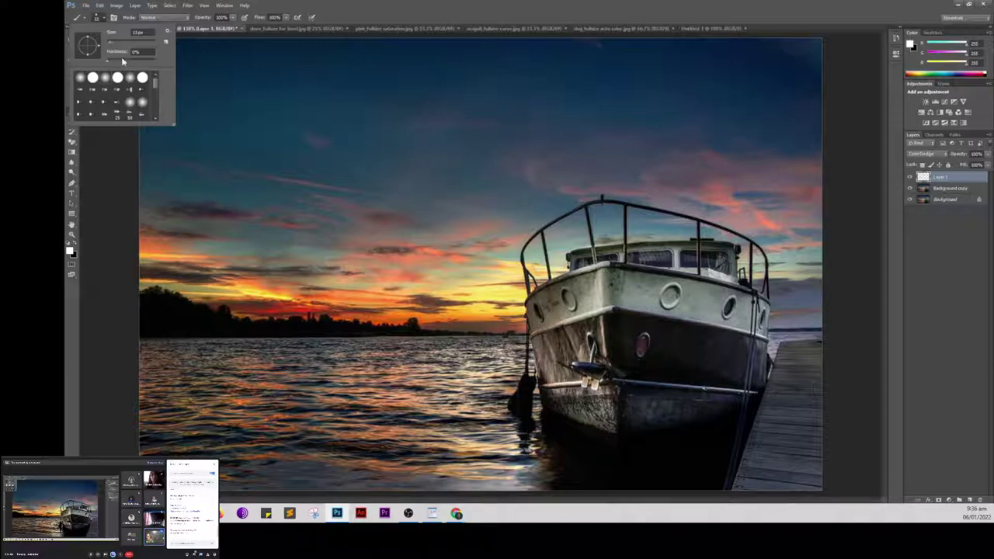
pyautogui.press(']')
pyautogui.press(']')
pyautogui.press(']')
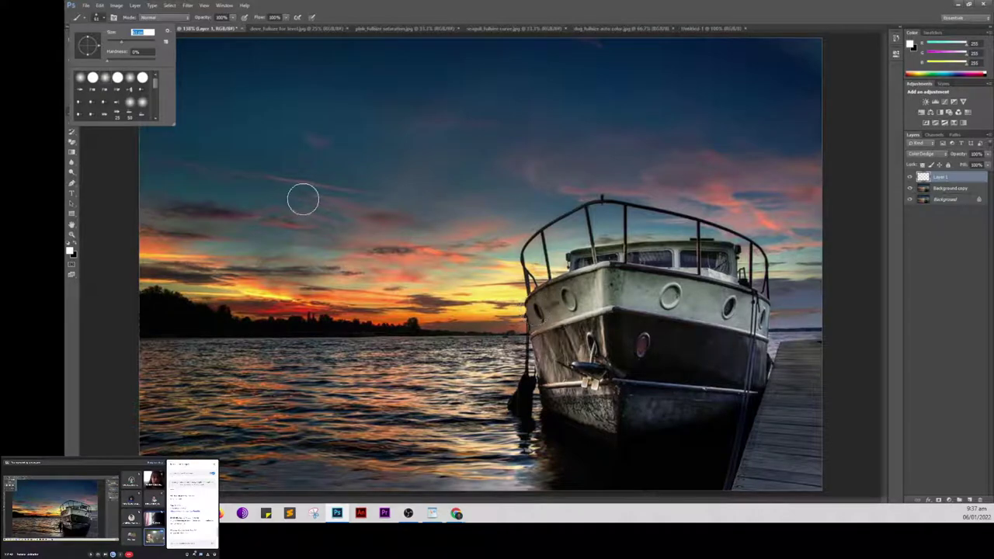
pyautogui.click(306, 198)
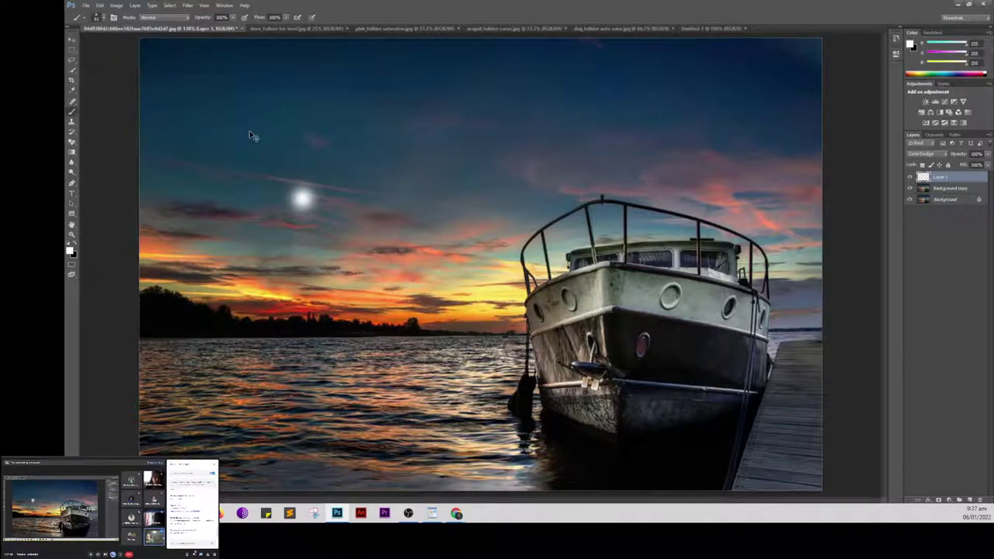
pyautogui.hotkey('ctrl', 'z')
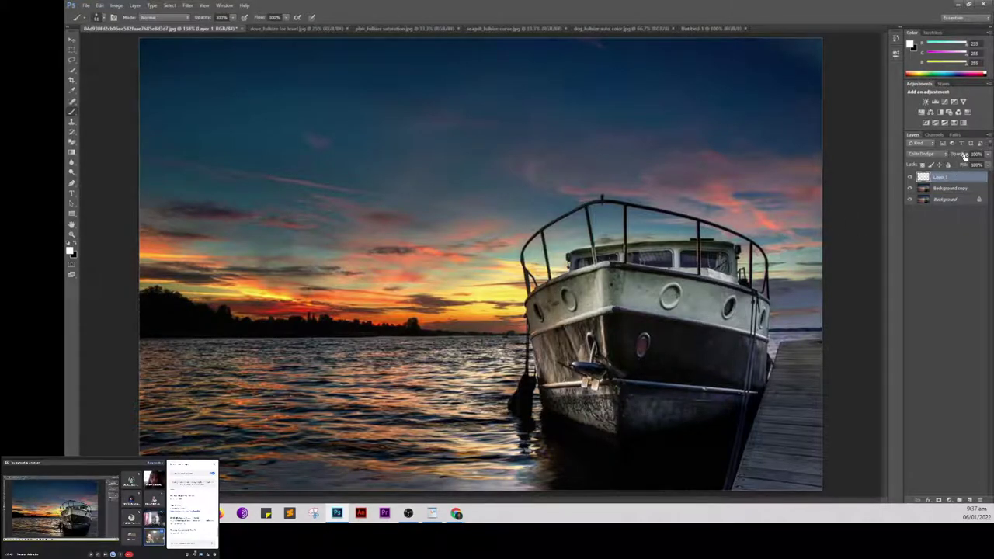
# Step: Lower the Color Dodge layer opacity, set brush opacity near 70%, and brighten the horizon water
pyautogui.click(975, 154)
pyautogui.write('50')
pyautogui.write('10')
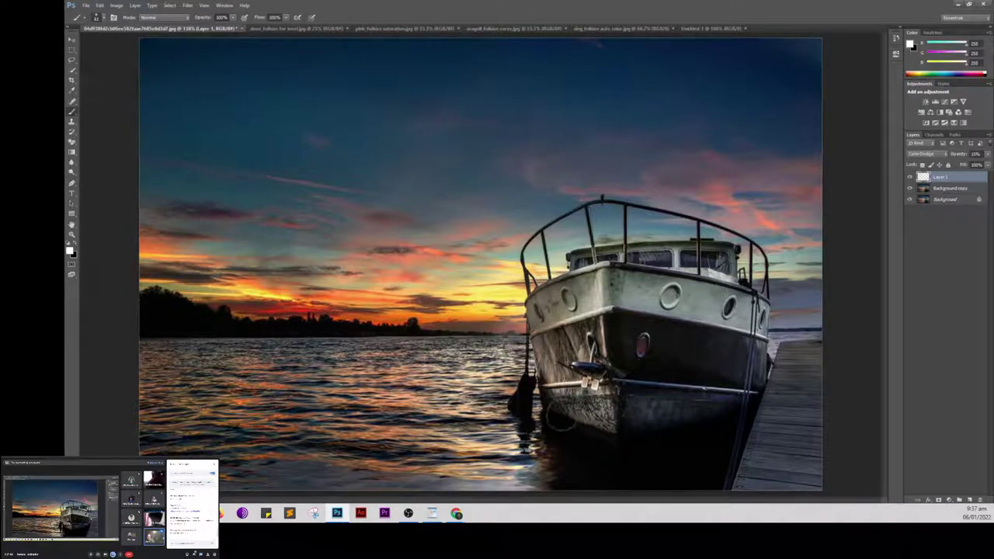
pyautogui.moveTo(211, 19); pyautogui.dragTo(206, 19)
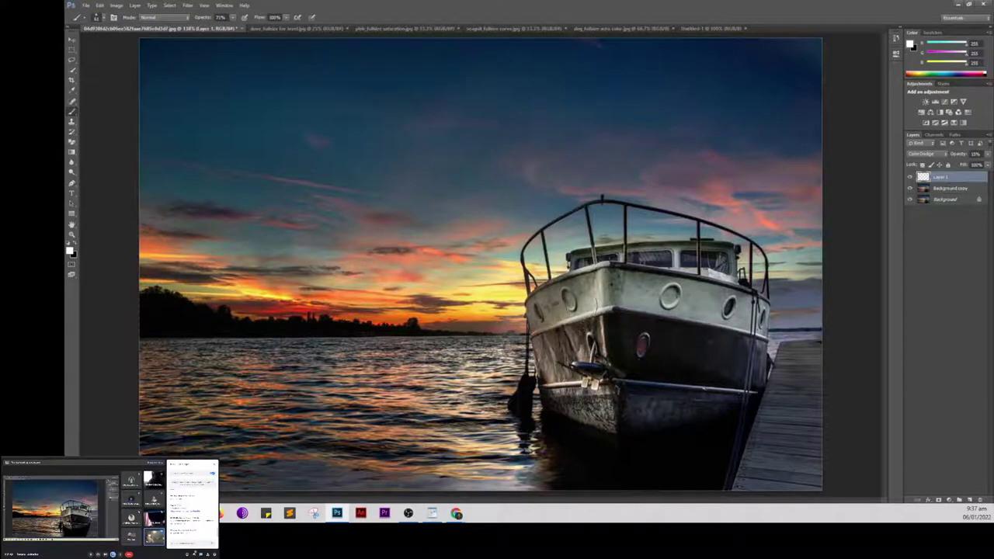
pyautogui.moveTo(517, 326)
pyautogui.mouseDown()
pyautogui.moveTo(378, 361)
pyautogui.moveTo(557, 380)
pyautogui.moveTo(580, 407)
pyautogui.mouseUp()
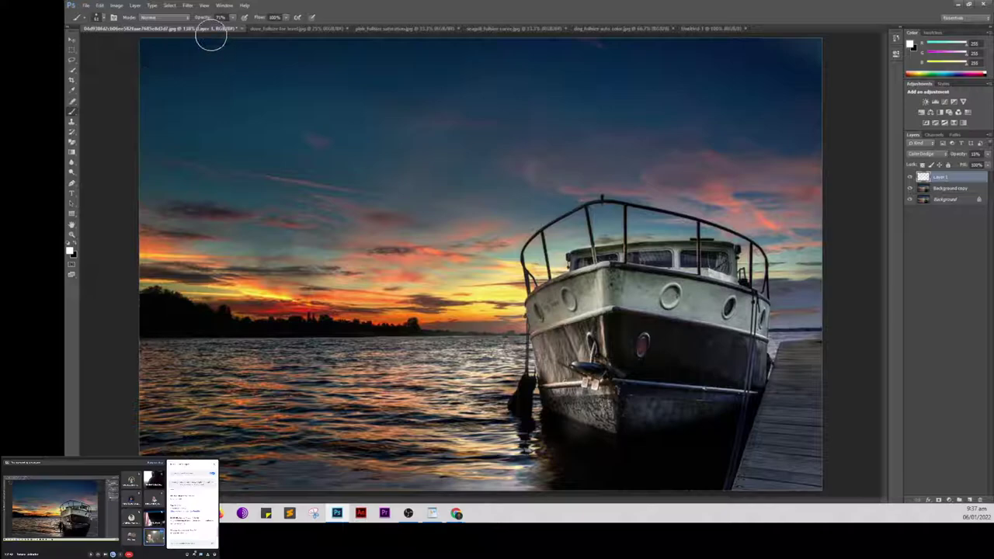
# Step: Set brush opacity to 42% and sample the boat hull's grey as the foreground colour
pyautogui.click(201, 20)
pyautogui.write('94')
pyautogui.click(203, 17)
pyautogui.write('42')
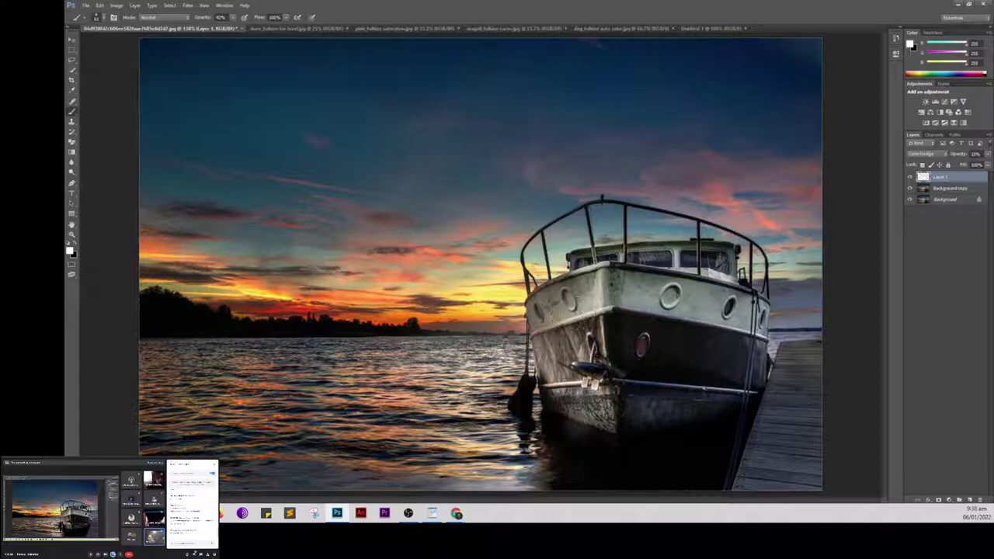
pyautogui.keyDown('alt'); pyautogui.click(599, 299); pyautogui.keyUp('alt')
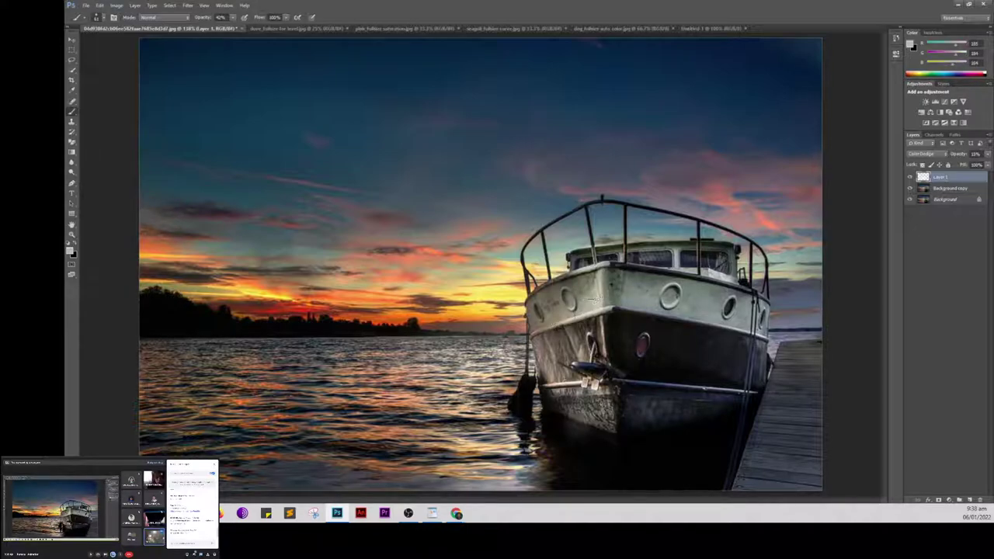
# Step: Lighten the boat's bow, then brighten the water below the horizon at 100% opacity
pyautogui.moveTo(592, 299)
pyautogui.mouseDown()
pyautogui.moveTo(574, 333)
pyautogui.moveTo(581, 279)
pyautogui.mouseUp()
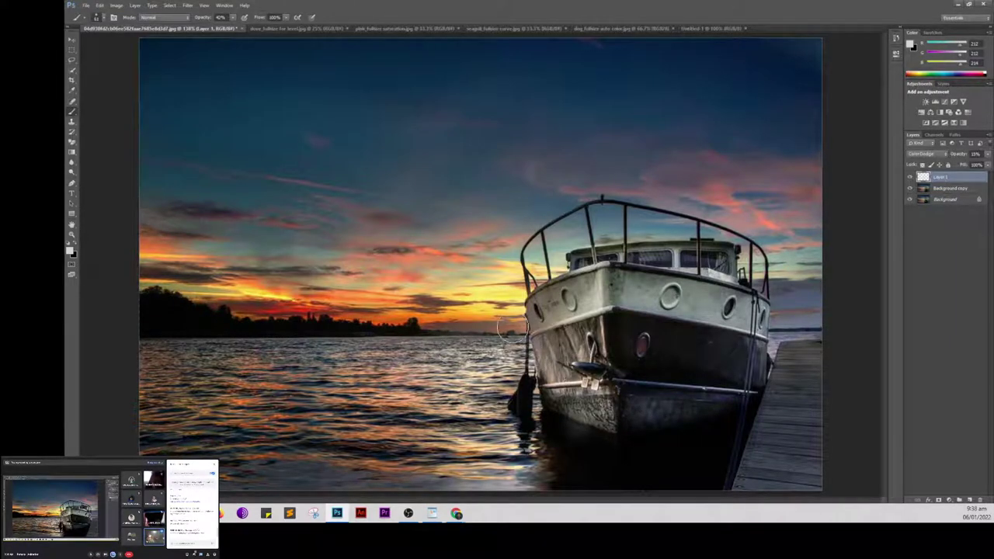
pyautogui.click(220, 17)
pyautogui.write('100')
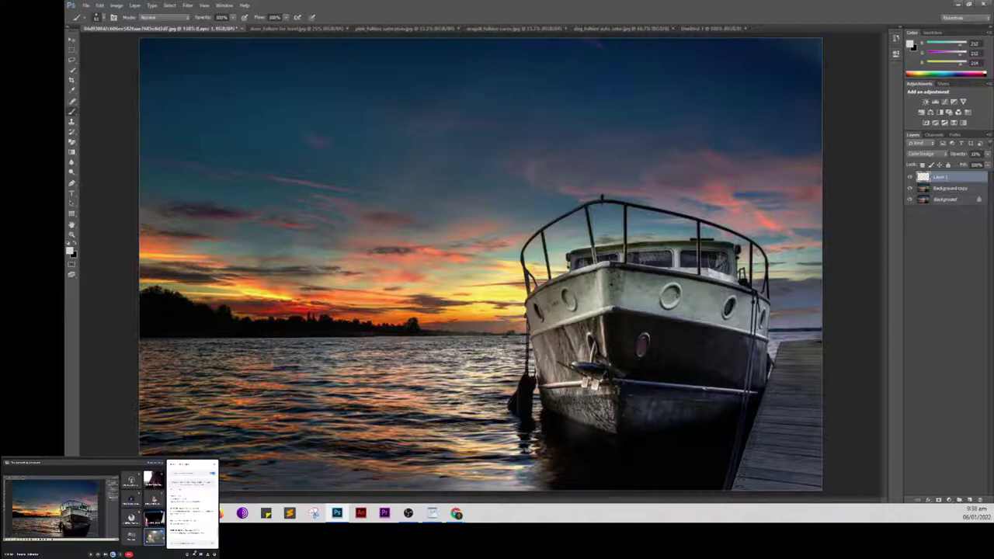
pyautogui.moveTo(365, 431)
pyautogui.mouseDown()
pyautogui.moveTo(468, 410)
pyautogui.moveTo(248, 403)
pyautogui.mouseUp()
pyautogui.moveTo(303, 384); pyautogui.dragTo(361, 380)
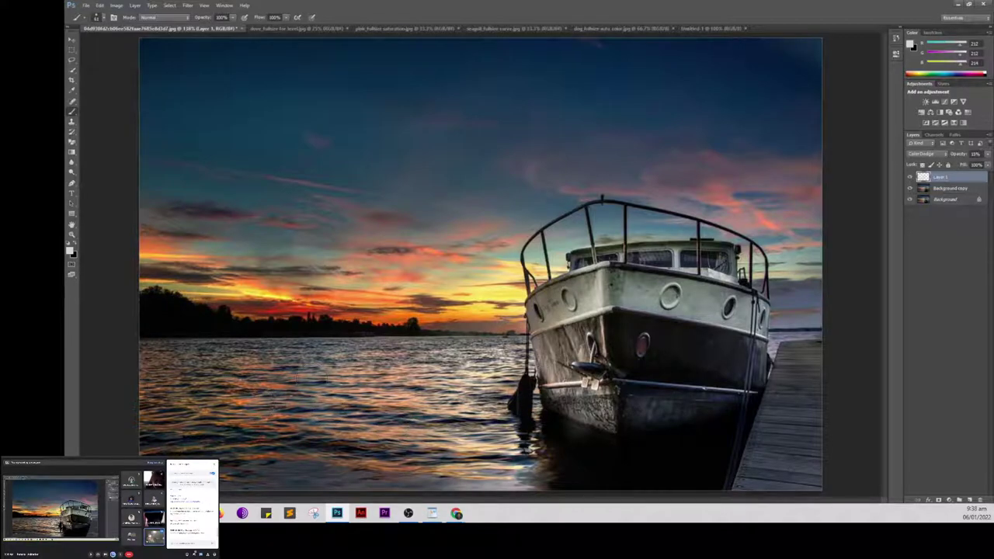
pyautogui.moveTo(287, 354); pyautogui.dragTo(467, 350)
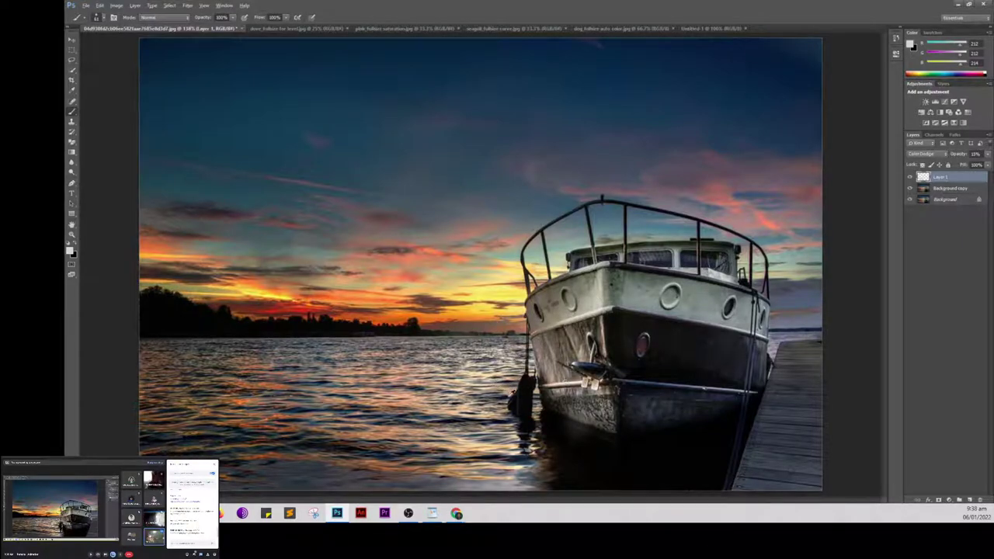
# Step: Sample pale yellow, orange-yellow, then the water's muted brown as painting colours
pyautogui.keyDown('alt'); pyautogui.click(519, 464); pyautogui.keyUp('alt')
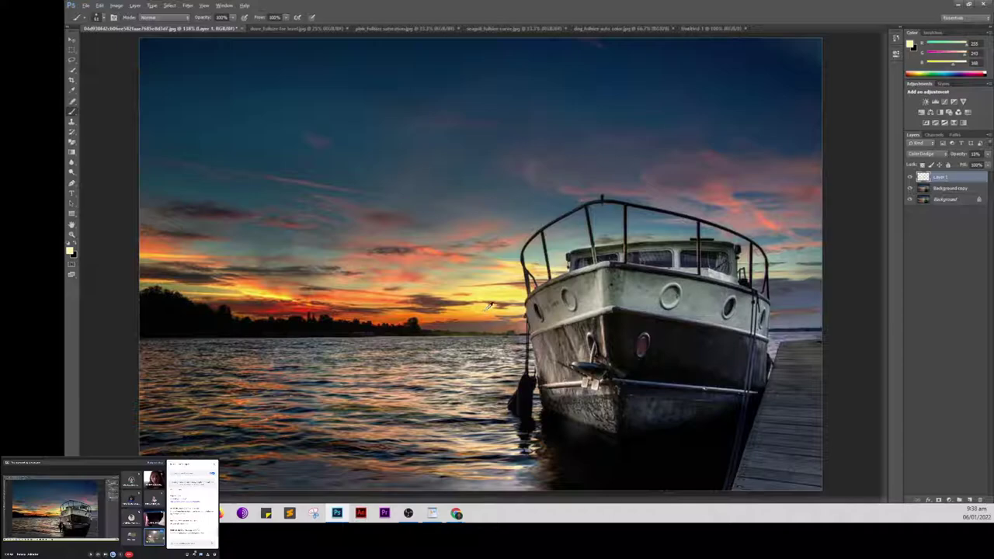
pyautogui.keyDown('alt'); pyautogui.click(490, 304); pyautogui.keyUp('alt')
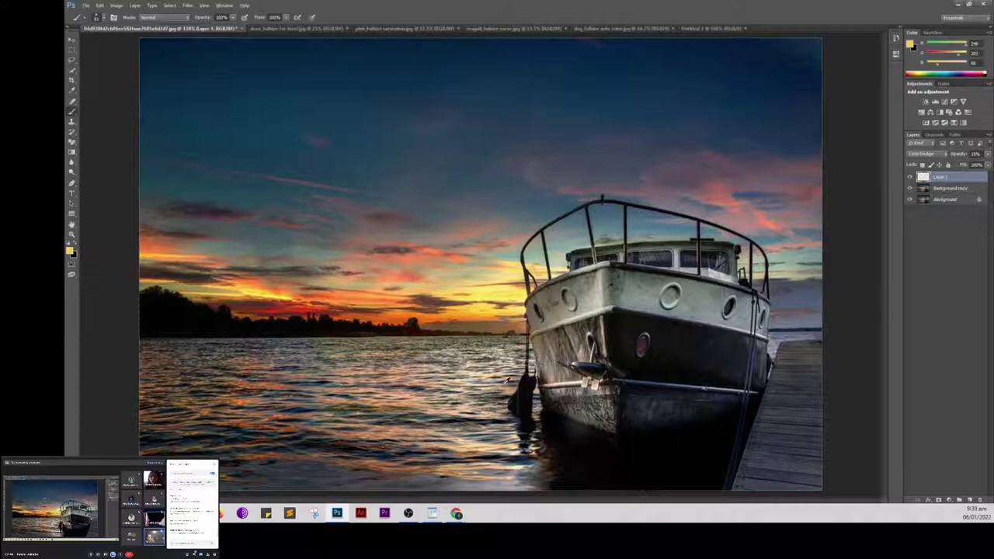
pyautogui.keyDown('alt'); pyautogui.click(496, 377); pyautogui.keyUp('alt')
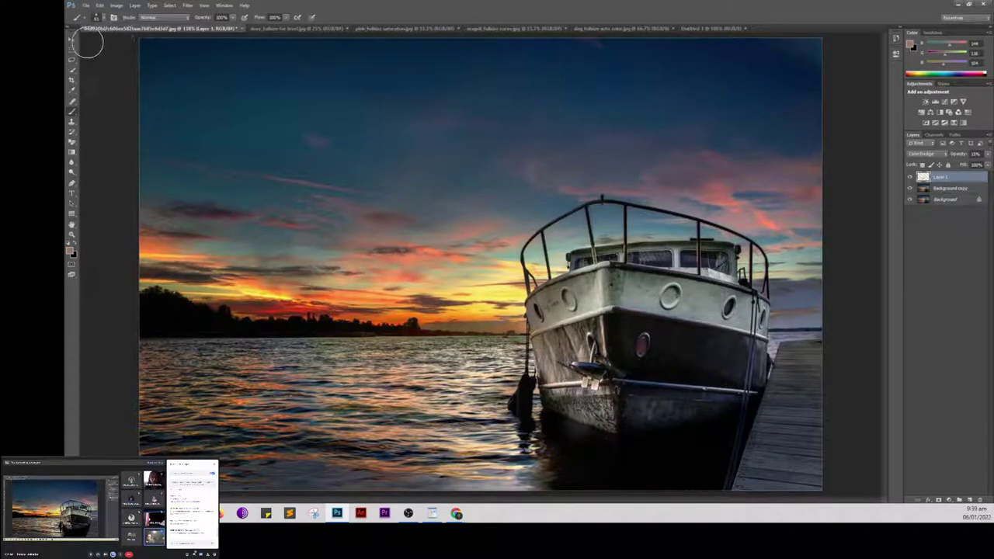
# Step: Sample a pale beige (about 209, 202, 186) from the hull and brush over the bow
pyautogui.click(106, 19)
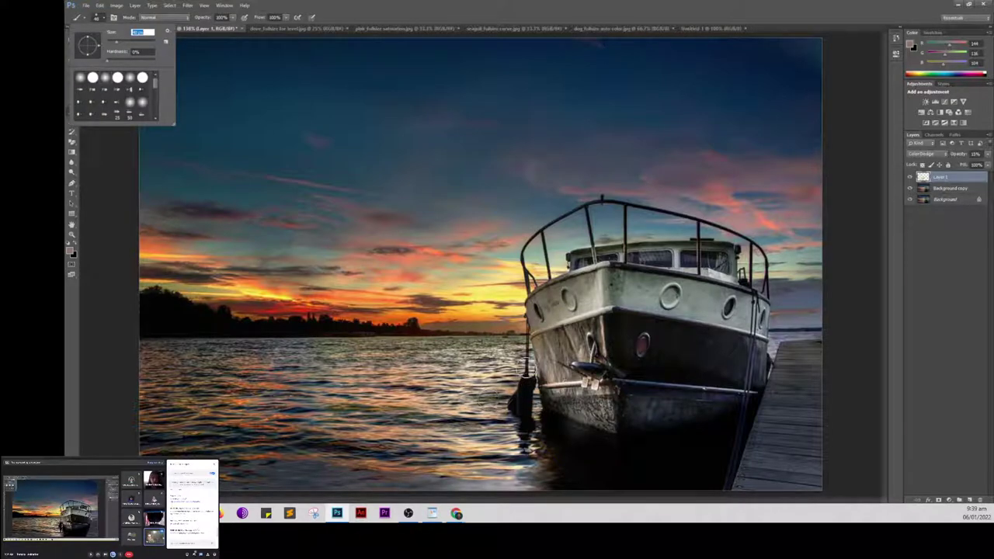
pyautogui.press('Return')
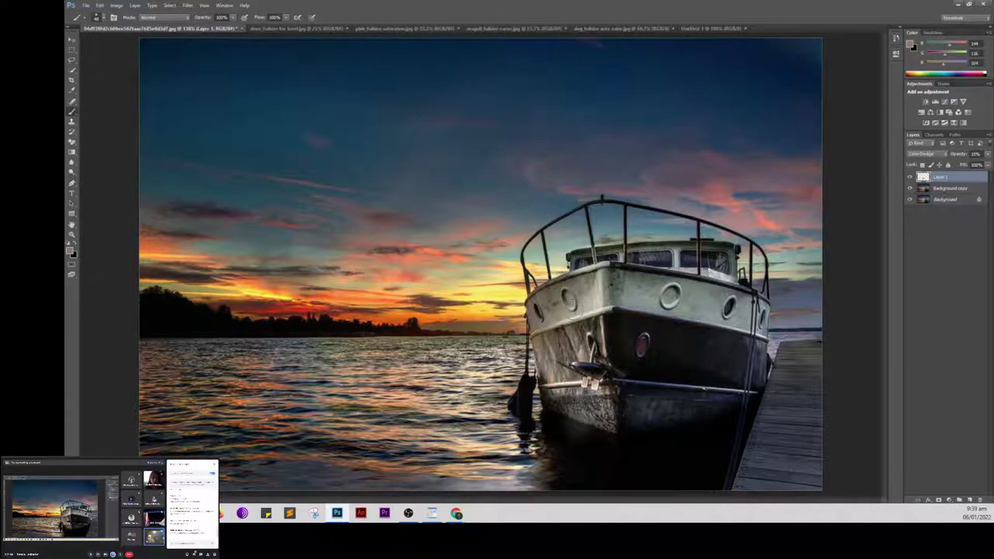
pyautogui.keyDown('alt'); pyautogui.click(600, 295); pyautogui.keyUp('alt')
pyautogui.moveTo(568, 302); pyautogui.dragTo(578, 283)
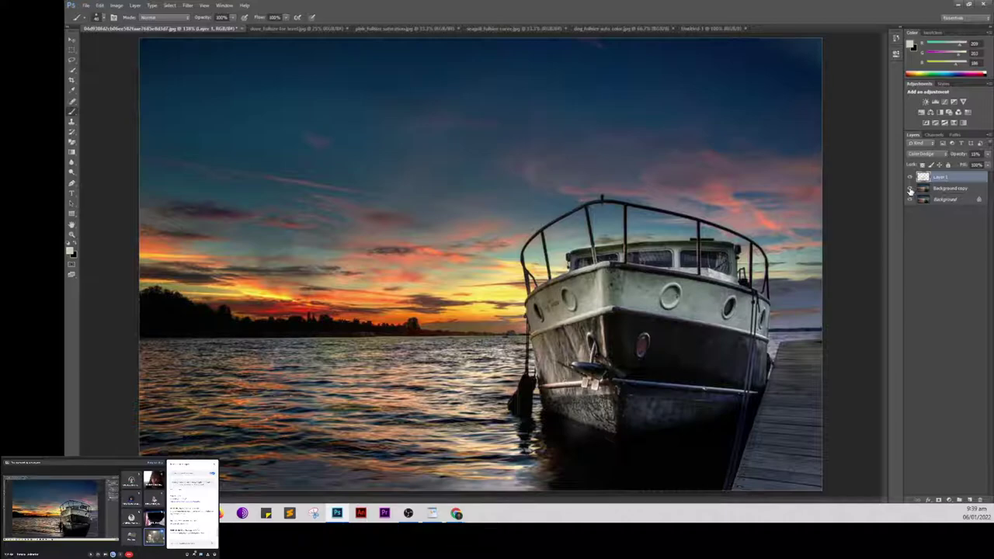
pyautogui.click(910, 178)
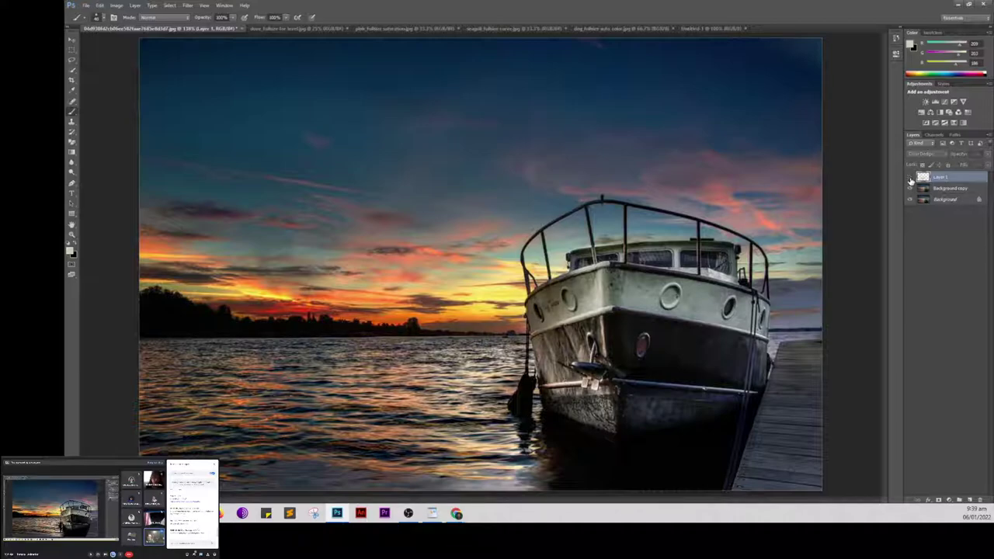
pyautogui.click(910, 180)
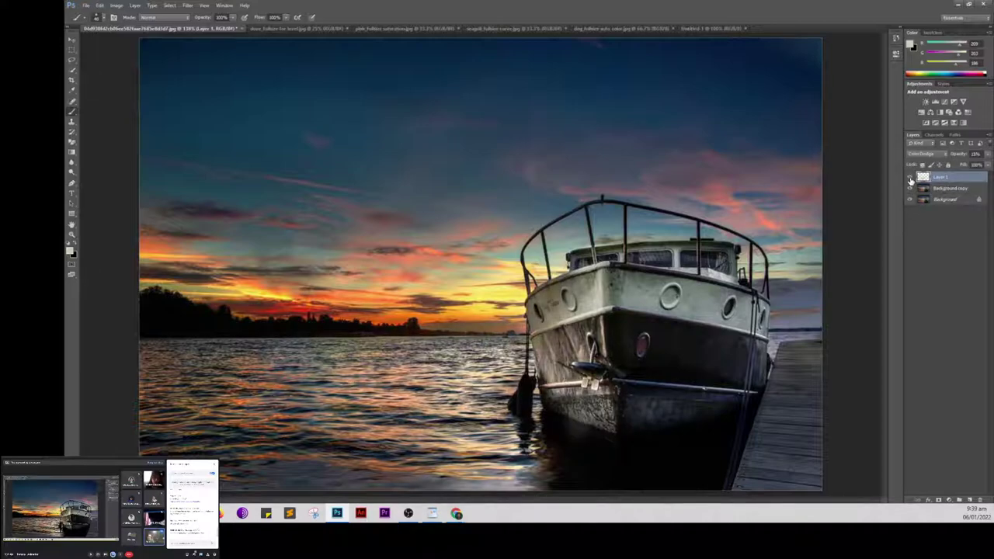
pyautogui.click(911, 180)
pyautogui.click(911, 179)
pyautogui.click(911, 179)
pyautogui.click(911, 179)
pyautogui.click(911, 180)
pyautogui.click(910, 179)
pyautogui.click(911, 179)
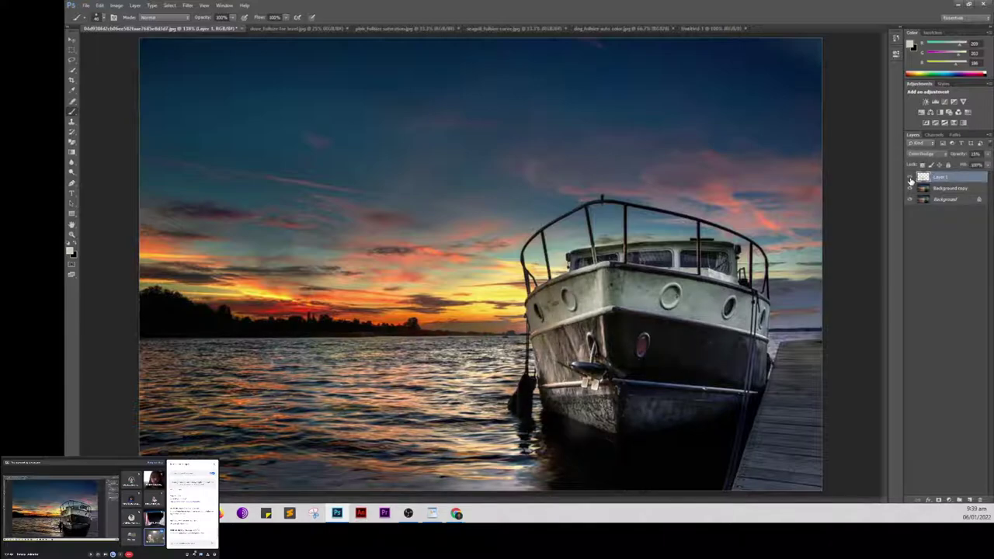
pyautogui.click(910, 180)
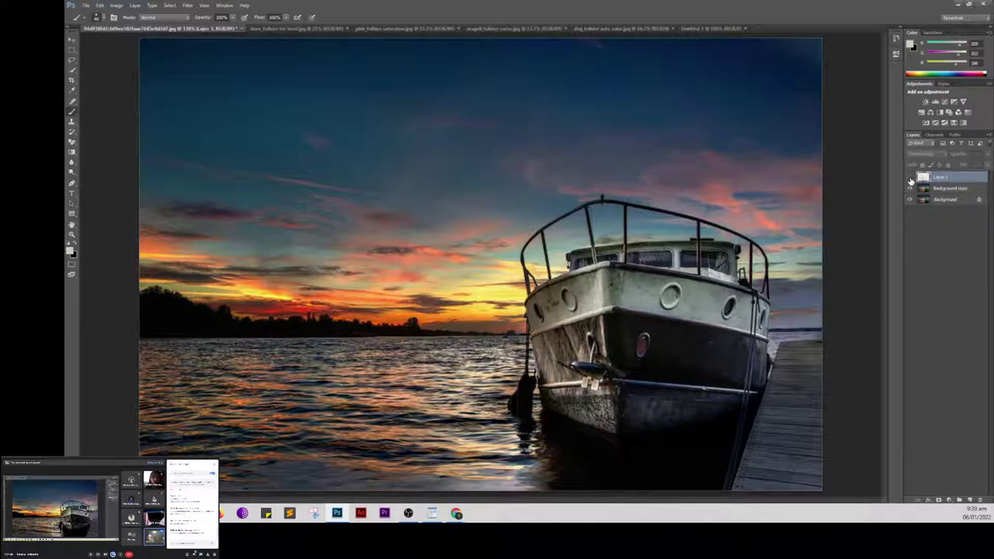
pyautogui.click(910, 180)
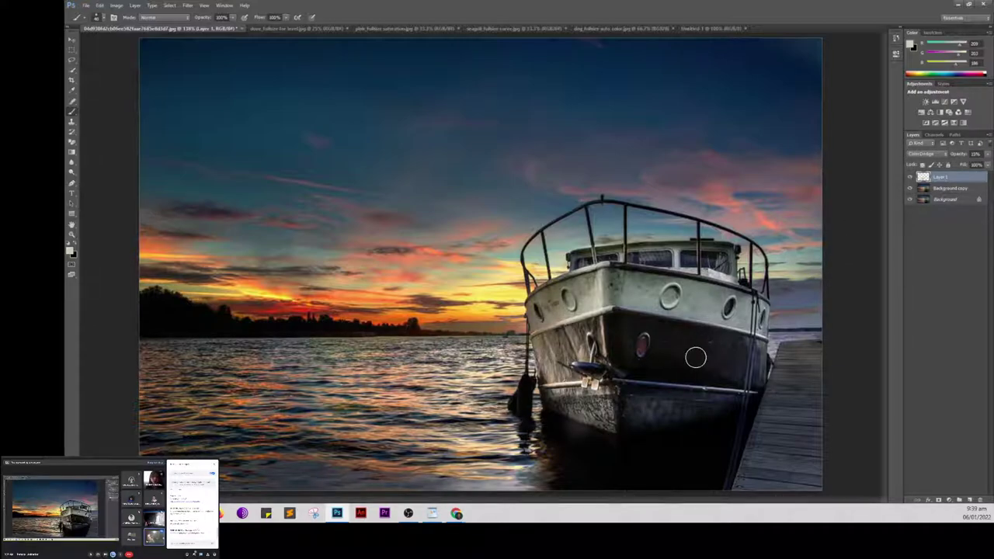
# Step: Enlarge the brush, sample the hull's grey-green, and lower brush opacity to about 96%
pyautogui.click(103, 17)
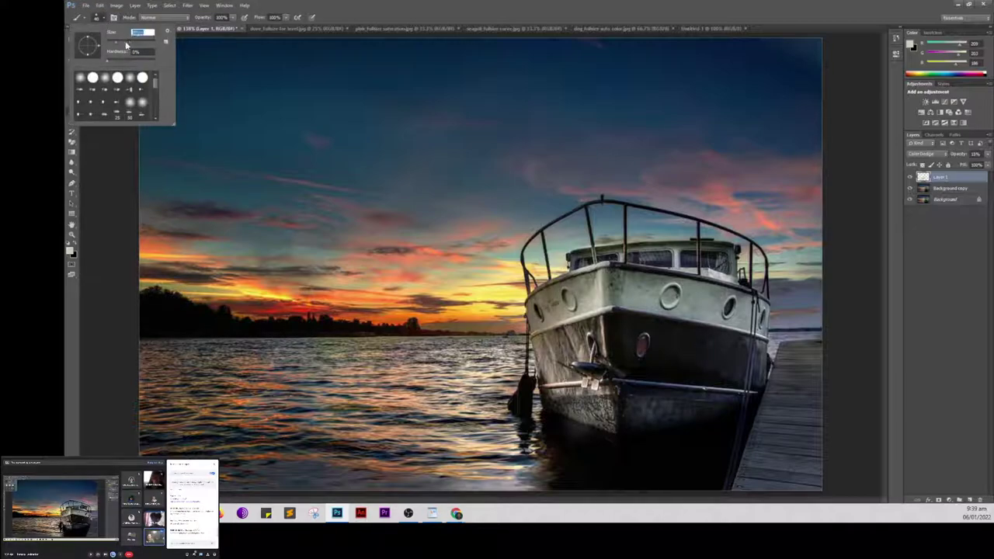
pyautogui.press('Return')
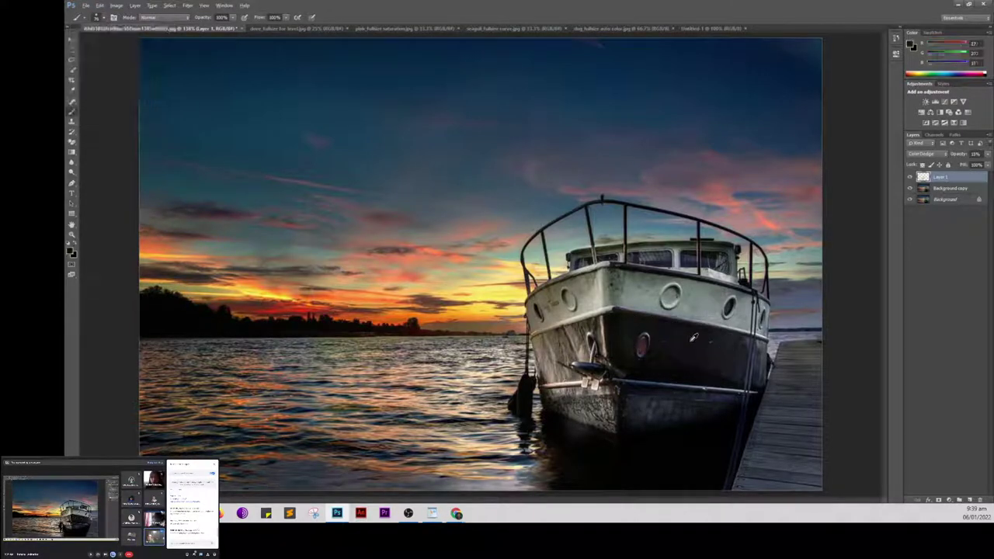
pyautogui.press(']')
pyautogui.press(']')
pyautogui.press(']')
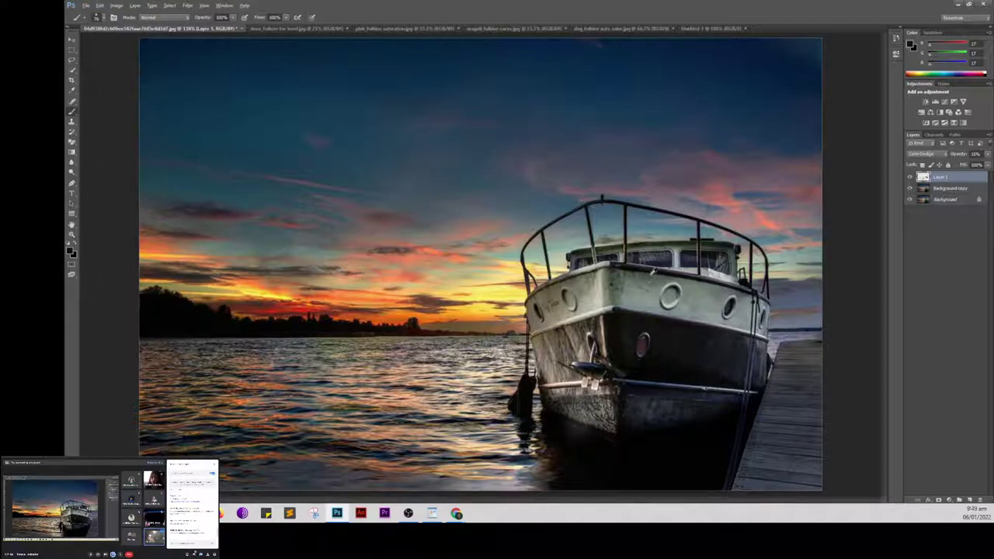
pyautogui.keyDown('alt'); pyautogui.click(650, 278); pyautogui.keyUp('alt')
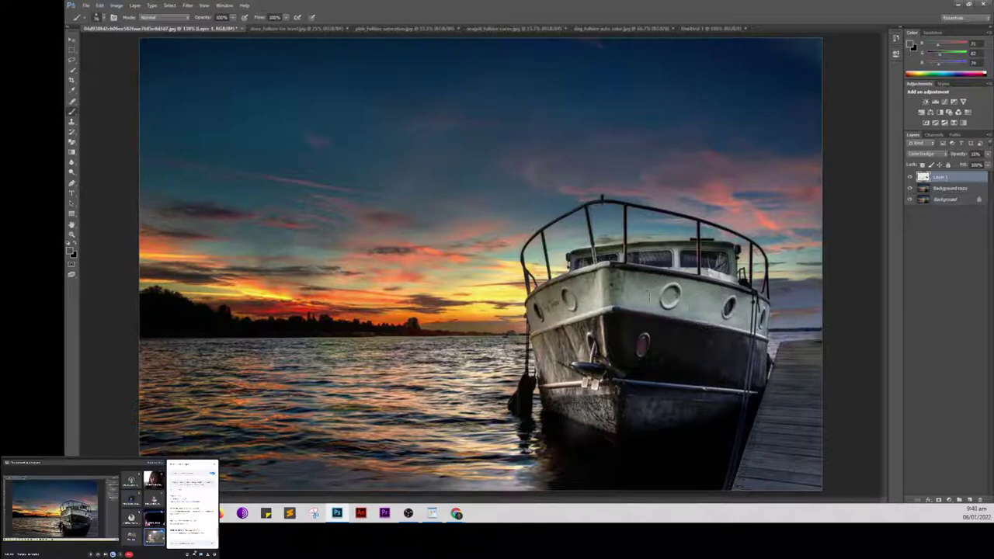
pyautogui.moveTo(207, 19); pyautogui.dragTo(203, 19)
# Step: Toggle Layer 1's visibility to compare before and after, leaving it visible
pyautogui.click(909, 178)
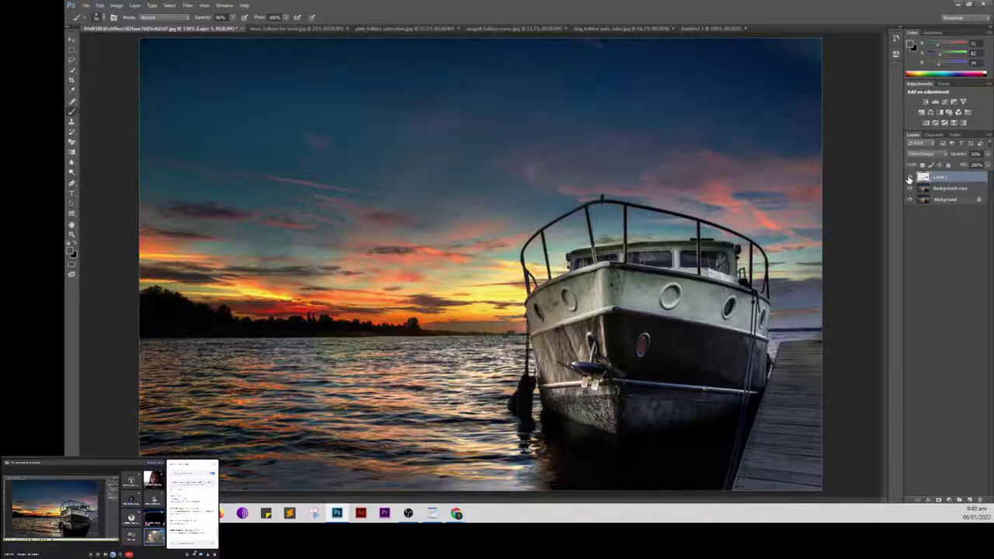
pyautogui.click(909, 178)
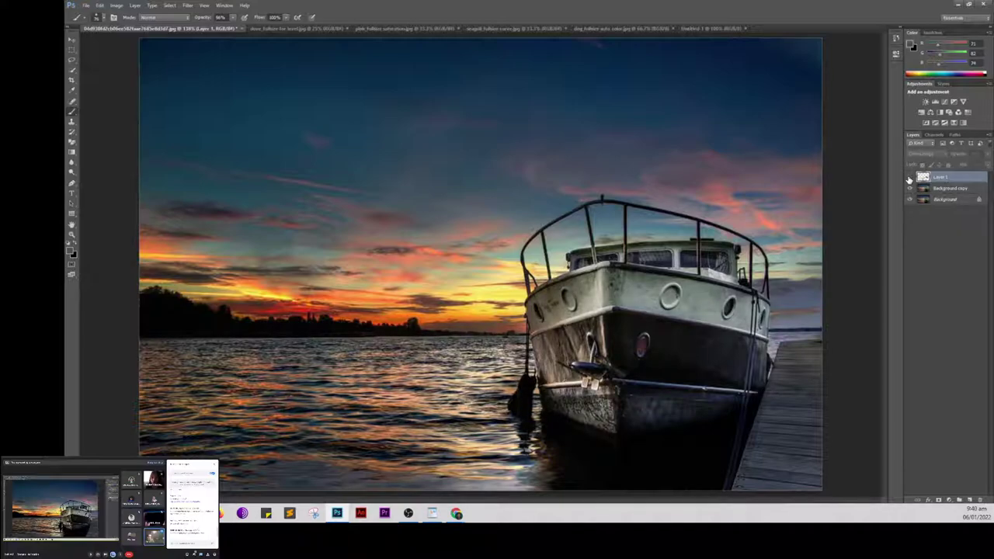
pyautogui.click(909, 178)
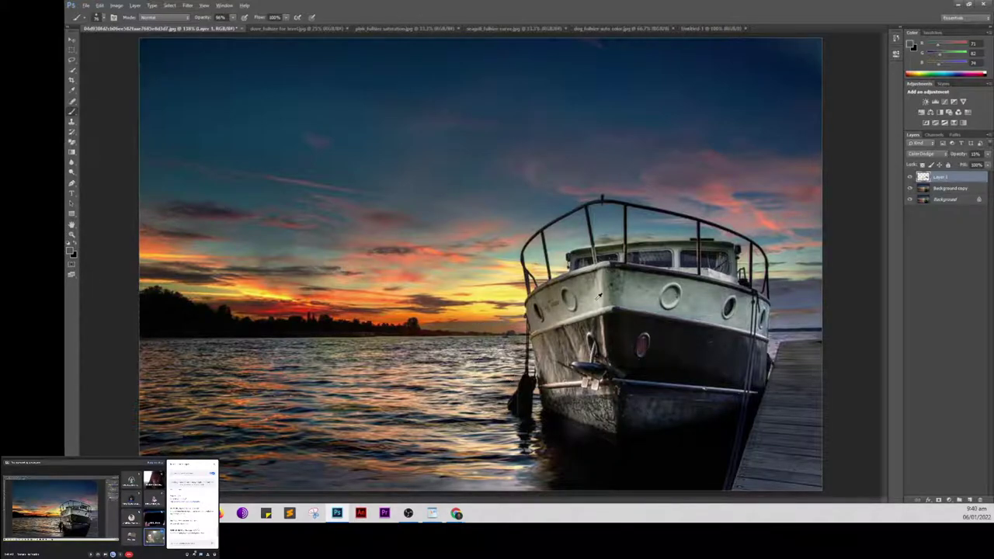
# Step: Sample a light beige from the bow and try brightening the fender, then restore its dark tone
pyautogui.keyDown('alt'); pyautogui.click(570, 342); pyautogui.keyUp('alt')
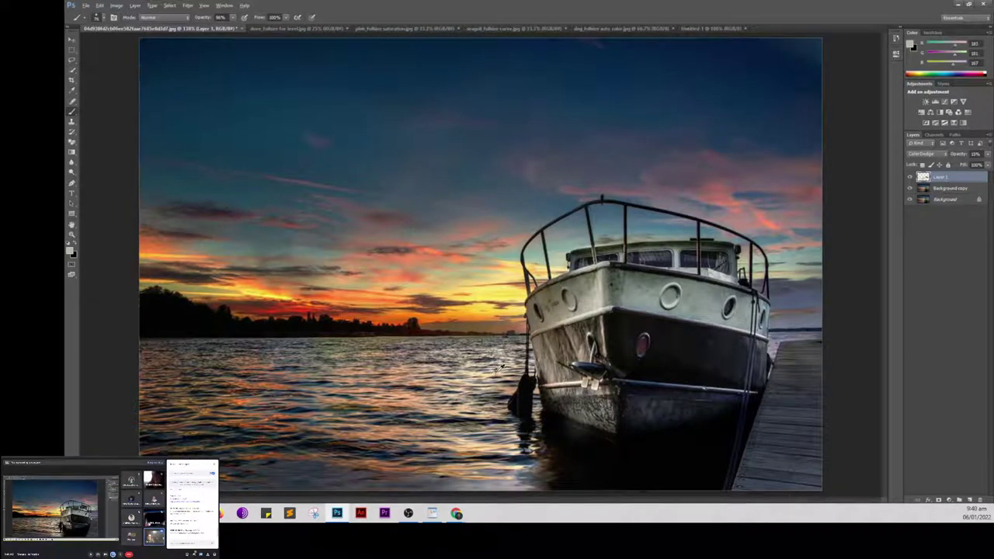
pyautogui.keyDown('alt'); pyautogui.click(571, 330); pyautogui.keyUp('alt')
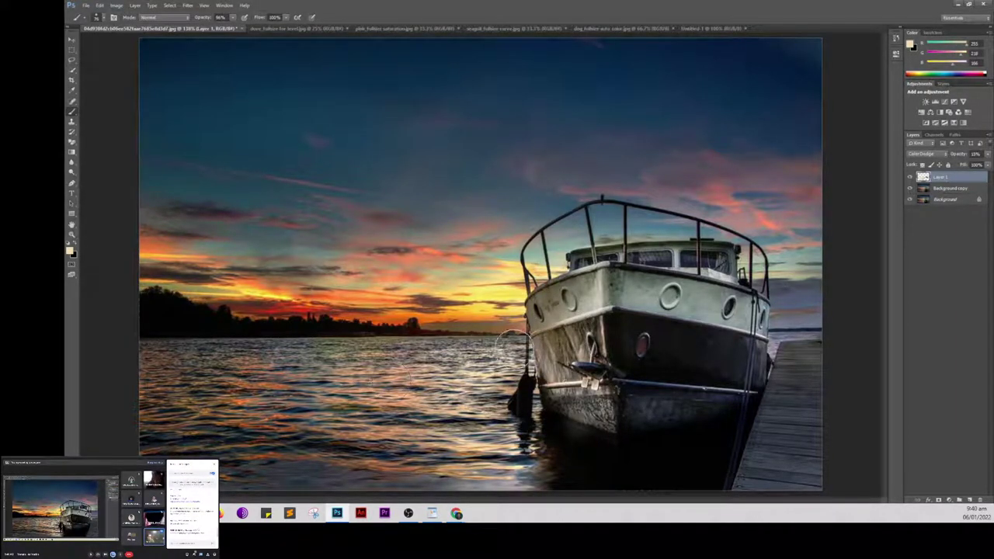
pyautogui.moveTo(527, 384); pyautogui.dragTo(524, 409)
pyautogui.keyDown('alt'); pyautogui.click(556, 375); pyautogui.keyUp('alt')
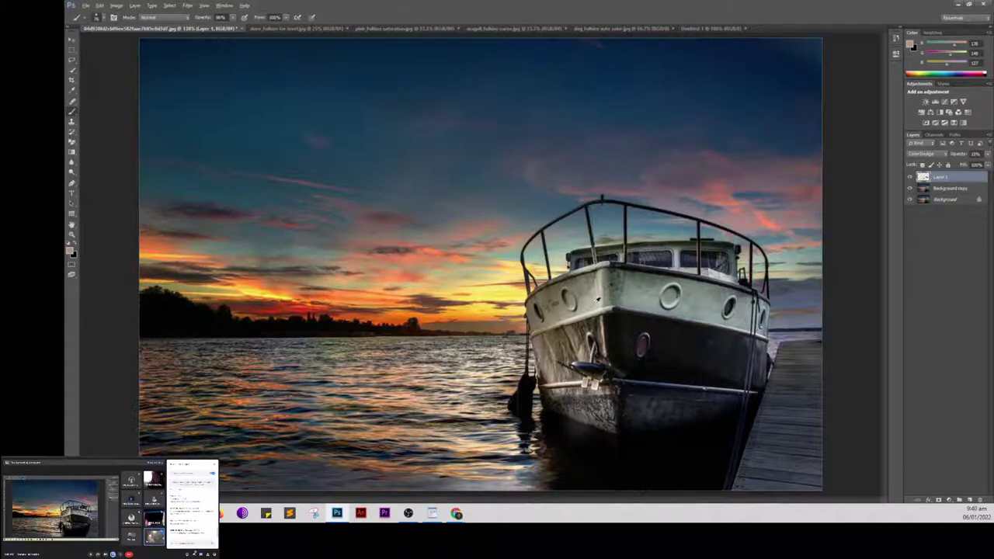
# Step: Lighten the hull's left bow with a sampled hull colour, then sample pale cream tones nearby
pyautogui.keyDown('alt'); pyautogui.click(598, 299); pyautogui.keyUp('alt')
pyautogui.moveTo(565, 320); pyautogui.dragTo(538, 326)
pyautogui.keyDown('alt'); pyautogui.click(497, 371); pyautogui.keyUp('alt')
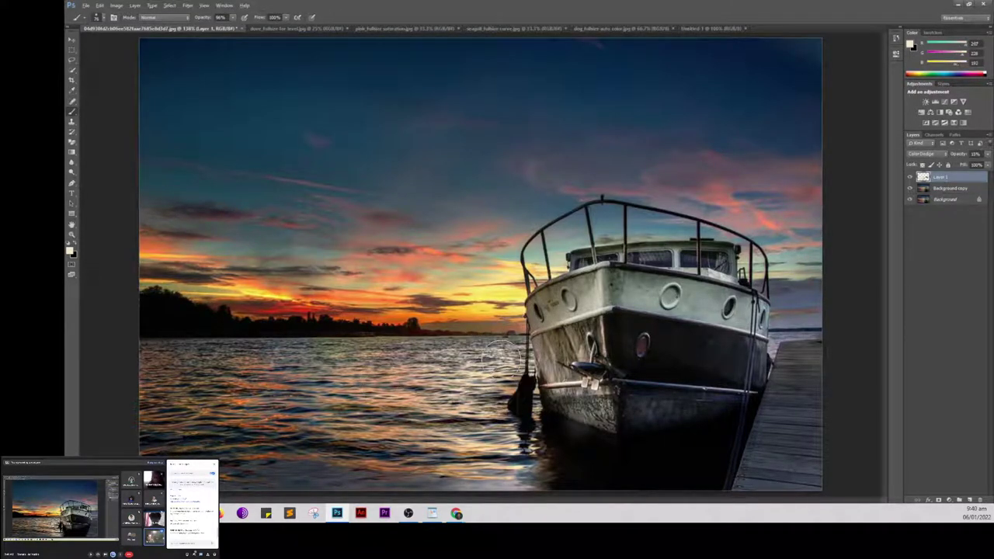
pyautogui.keyDown('alt'); pyautogui.click(500, 353); pyautogui.keyUp('alt')
pyautogui.keyDown('alt'); pyautogui.click(507, 341); pyautogui.keyUp('alt')
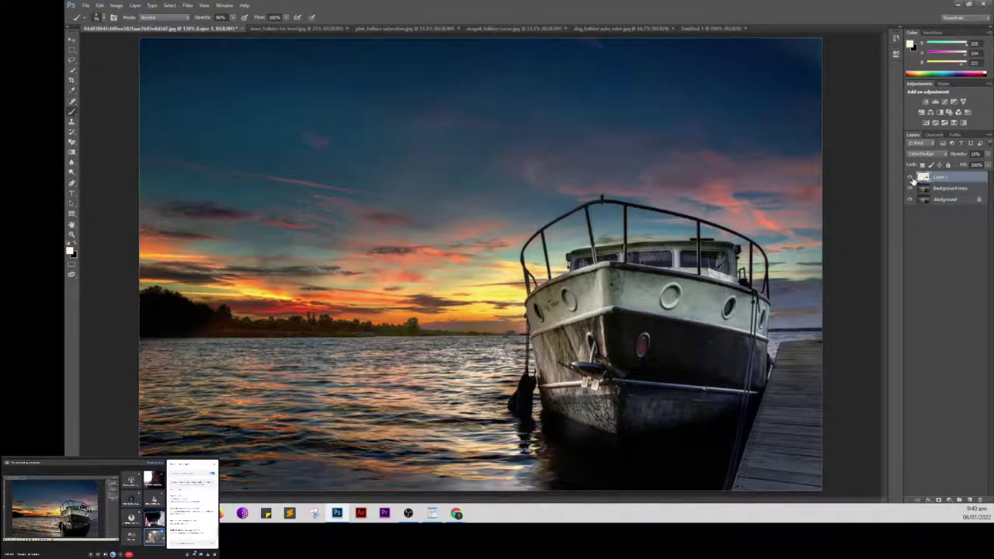
pyautogui.click(909, 178)
pyautogui.click(909, 177)
pyautogui.click(910, 177)
pyautogui.click(910, 178)
pyautogui.click(909, 178)
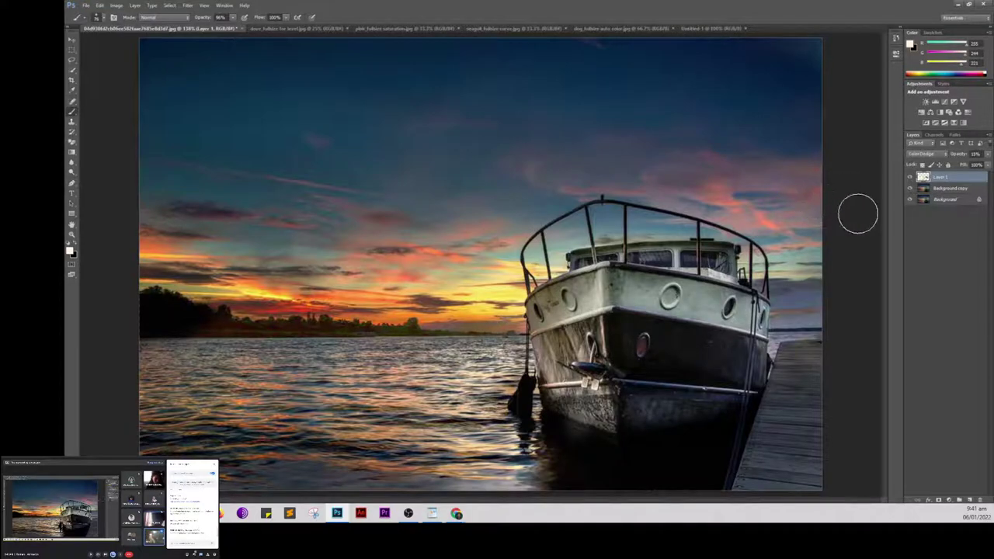
pyautogui.click(433, 514)
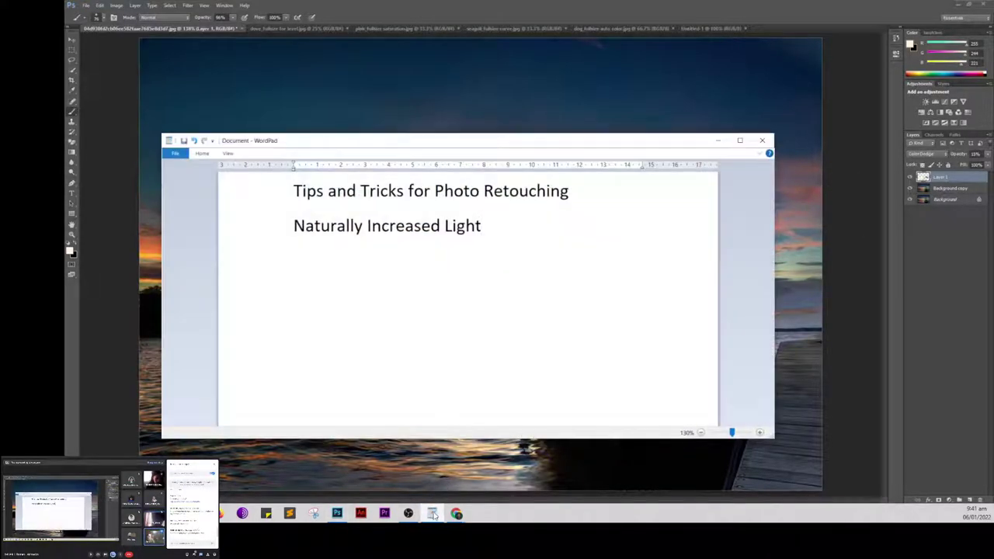
pyautogui.click(433, 515)
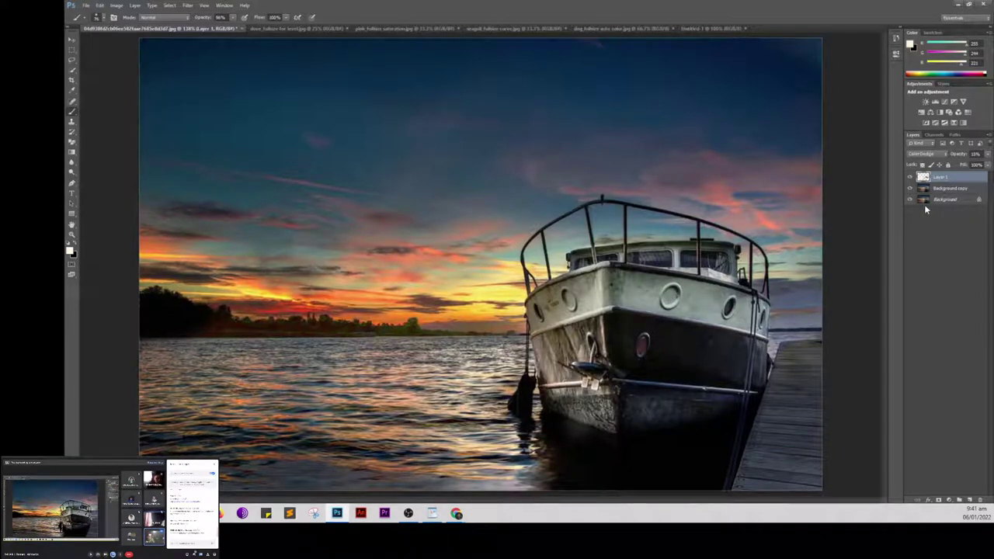
# Step: Delete the old Layer 1 and add a new layer in Color Dodge at 15% opacity, then select it
pyautogui.moveTo(967, 175); pyautogui.dragTo(978, 499)
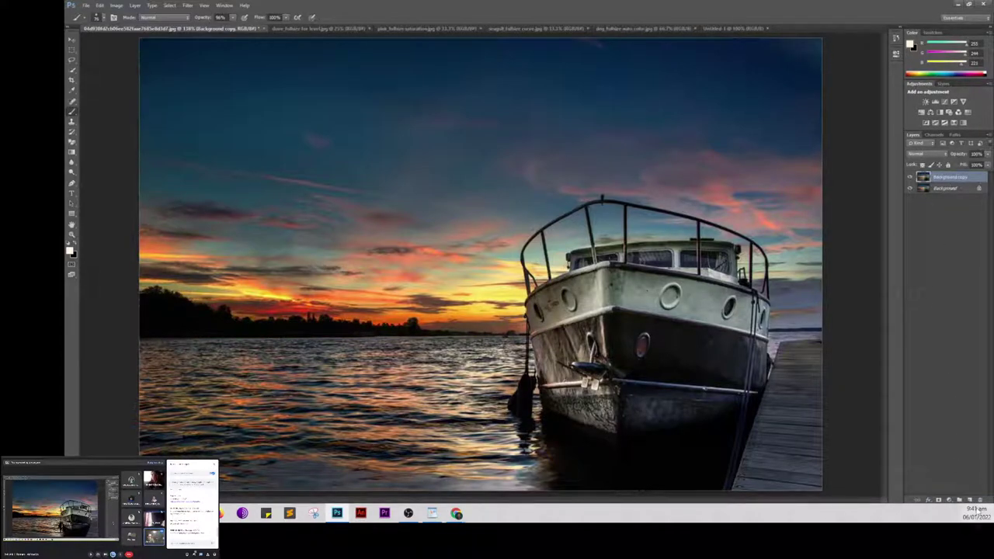
pyautogui.click(969, 499)
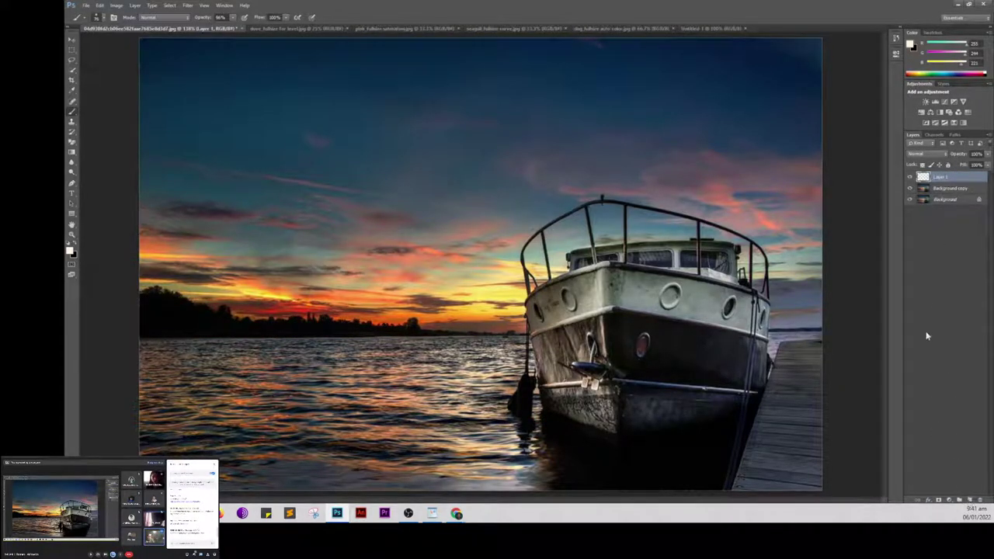
pyautogui.click(918, 156)
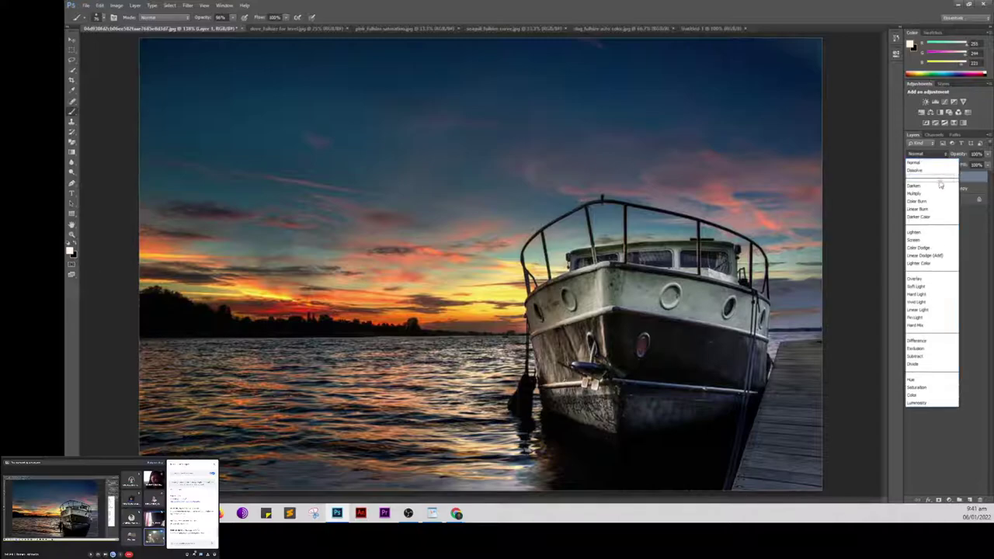
pyautogui.click(924, 253)
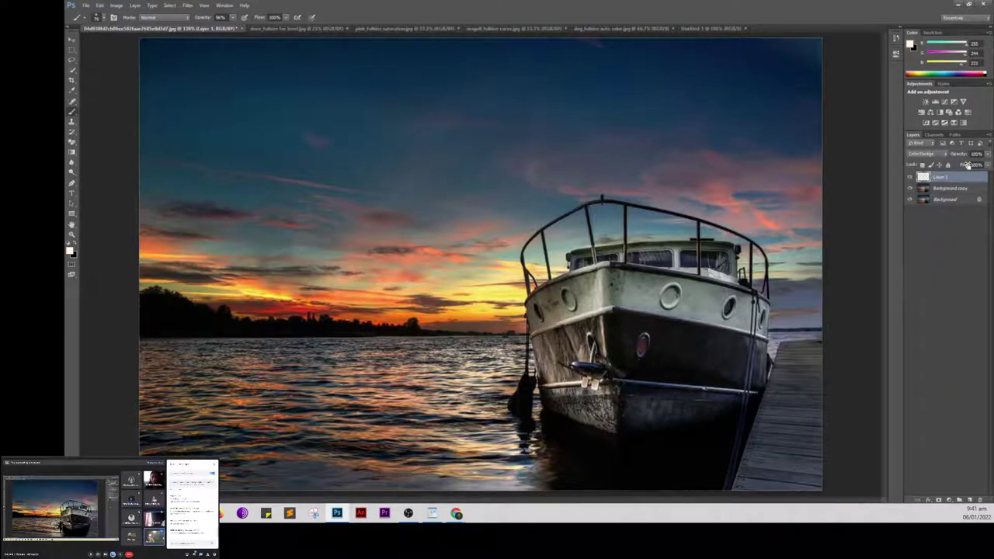
pyautogui.moveTo(968, 155); pyautogui.dragTo(951, 159)
pyautogui.click(975, 154)
pyautogui.click(946, 242)
pyautogui.click(943, 178)
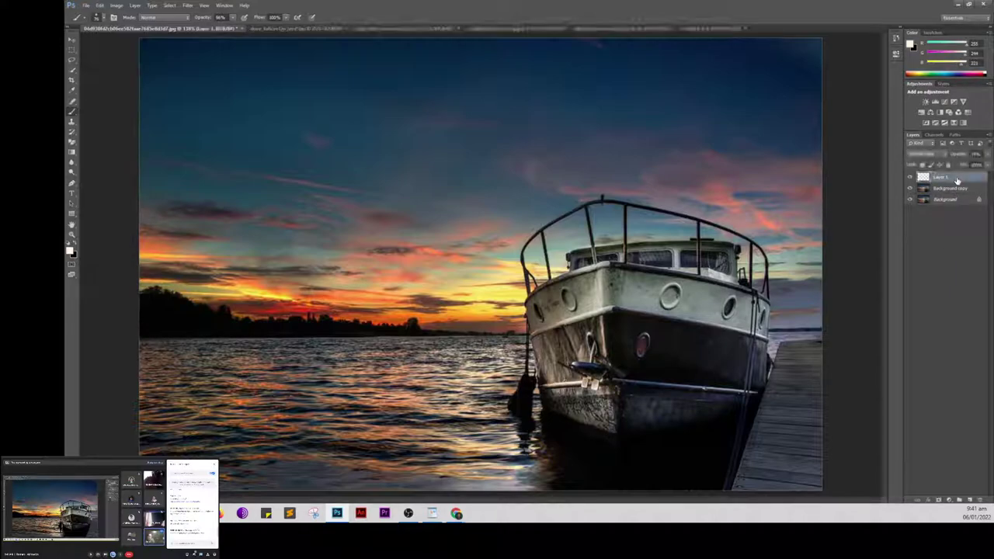
pyautogui.click(101, 20)
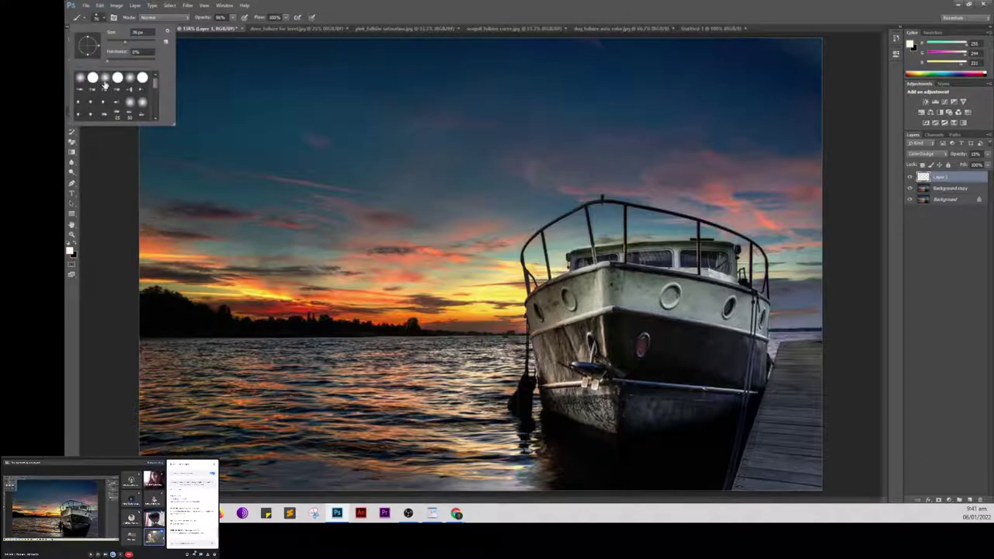
# Step: Lower the brush opacity, sample a hull grey, and brighten the boat's left bow edge
pyautogui.click(208, 19)
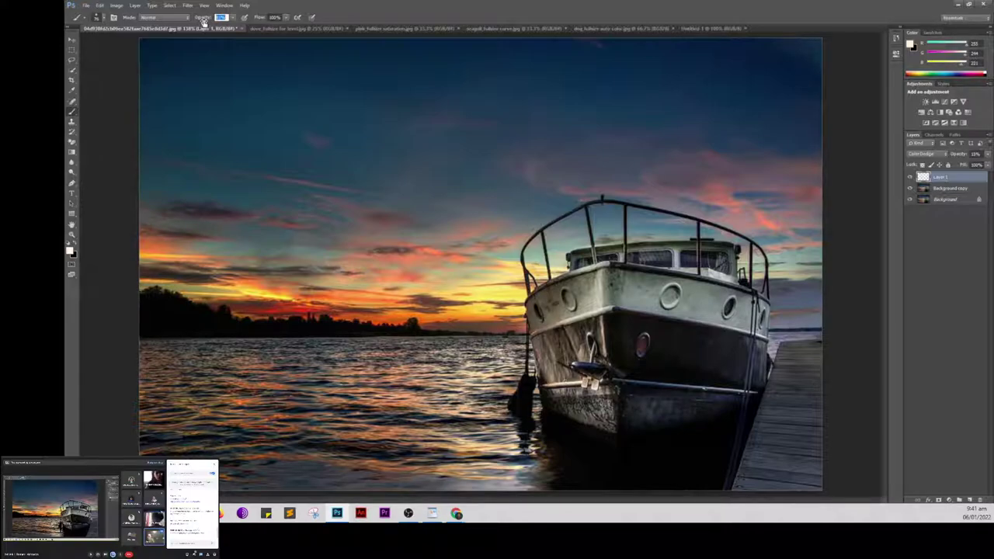
pyautogui.press('Return')
pyautogui.keyDown('alt'); pyautogui.click(597, 294); pyautogui.keyUp('alt')
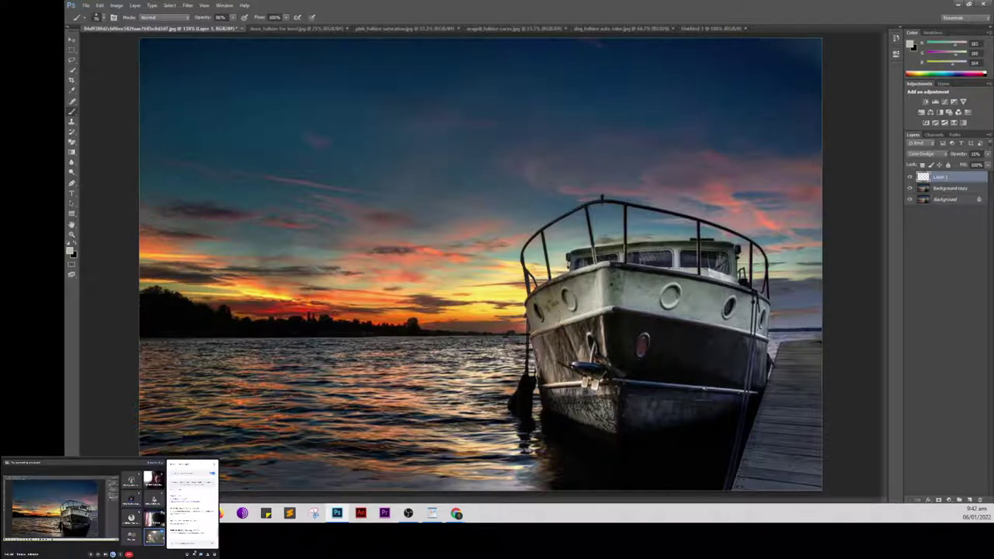
pyautogui.moveTo(528, 314); pyautogui.dragTo(582, 265)
pyautogui.keyDown('alt'); pyautogui.click(600, 300); pyautogui.keyUp('alt')
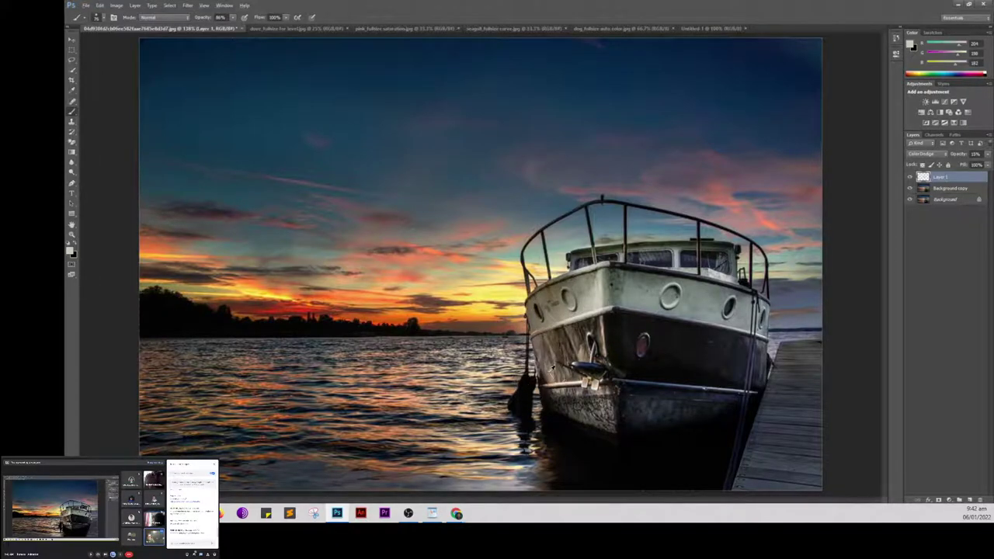
# Step: Sample bow colours and lighten the left bow, lower bow and hull on the dodge layer
pyautogui.keyDown('alt'); pyautogui.click(550, 371); pyautogui.keyUp('alt')
pyautogui.moveTo(553, 351)
pyautogui.mouseDown()
pyautogui.moveTo(596, 338)
pyautogui.moveTo(553, 354)
pyautogui.mouseUp()
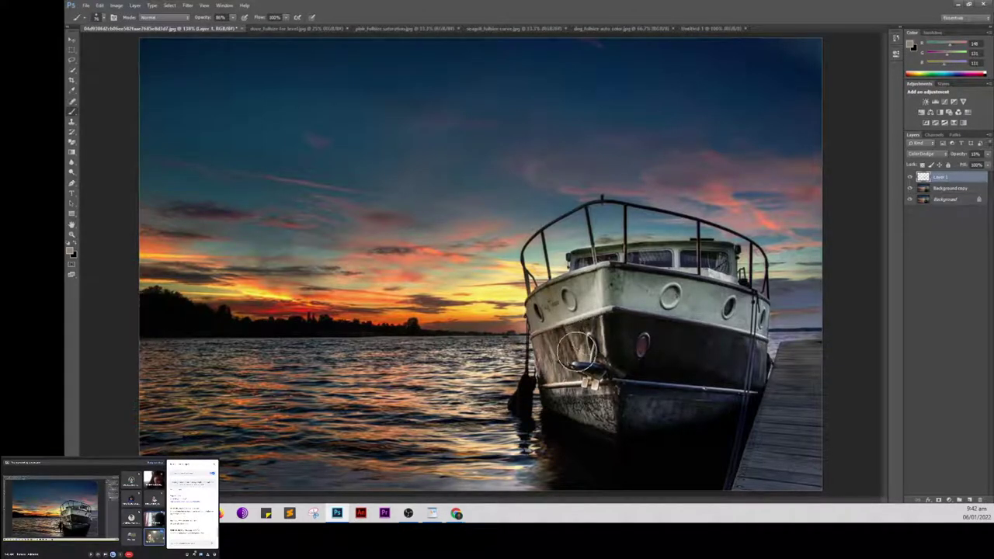
pyautogui.keyDown('alt'); pyautogui.click(553, 353); pyautogui.keyUp('alt')
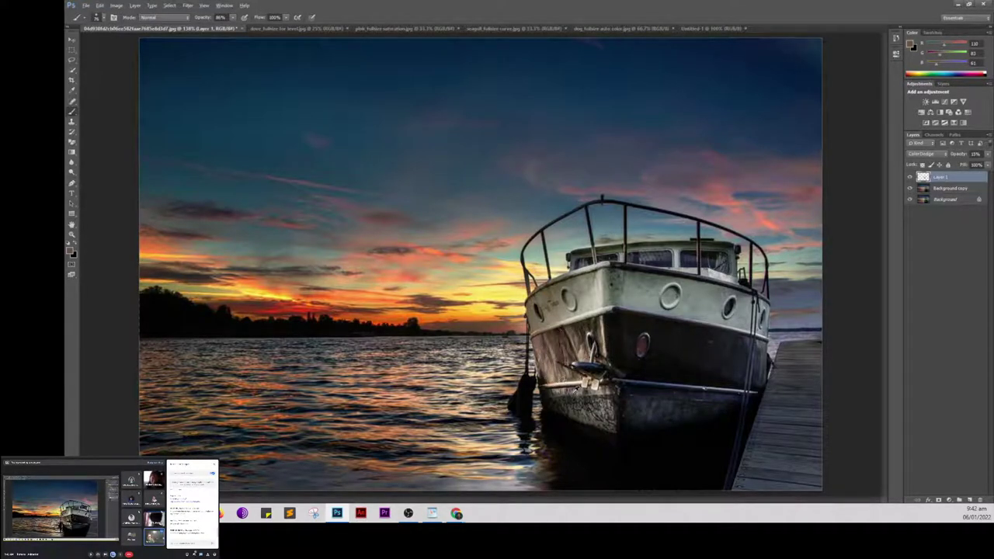
pyautogui.keyDown('alt'); pyautogui.click(576, 380); pyautogui.keyUp('alt')
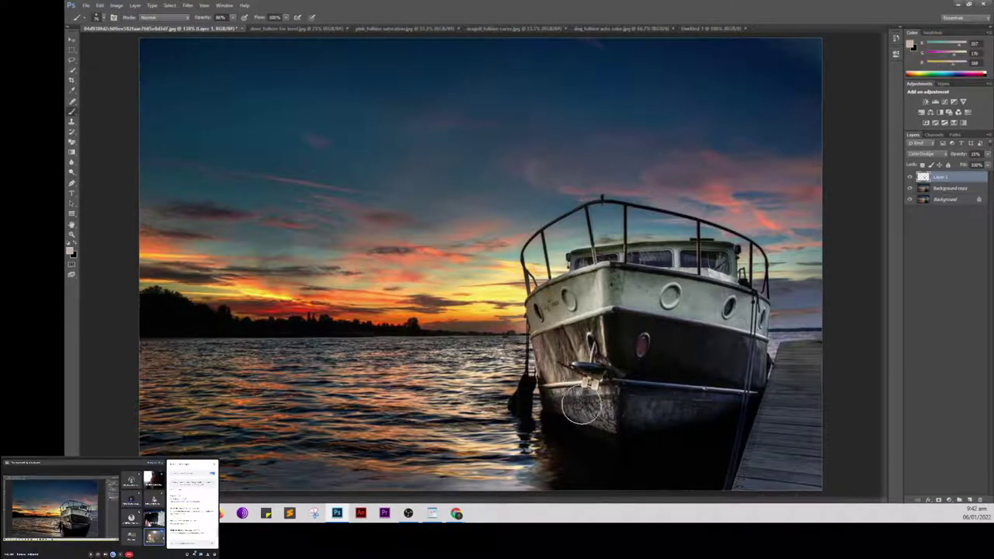
pyautogui.moveTo(577, 402)
pyautogui.mouseDown()
pyautogui.moveTo(526, 399)
pyautogui.moveTo(574, 379)
pyautogui.moveTo(588, 341)
pyautogui.moveTo(525, 423)
pyautogui.mouseUp()
pyautogui.keyDown('alt'); pyautogui.click(564, 378); pyautogui.keyUp('alt')
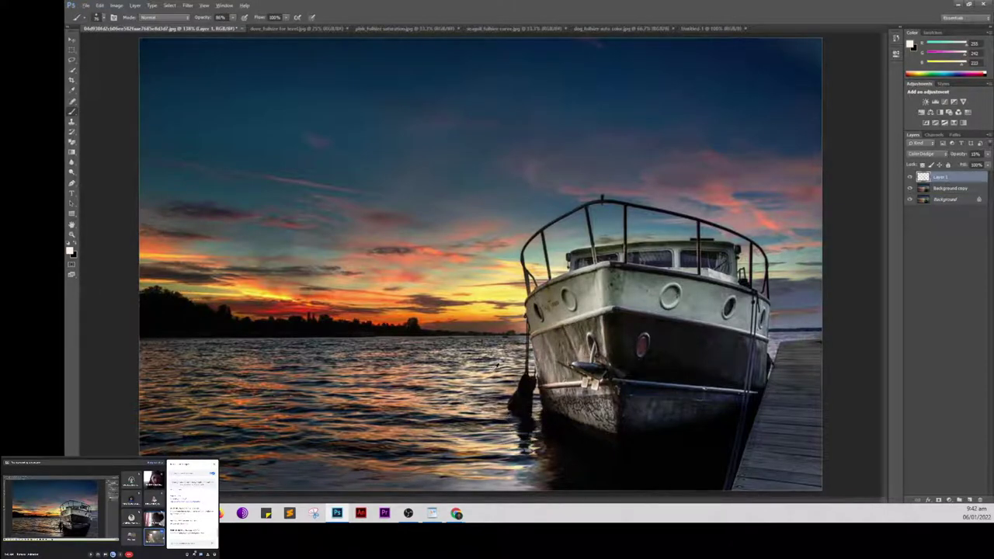
pyautogui.keyDown('alt'); pyautogui.click(503, 381); pyautogui.keyUp('alt')
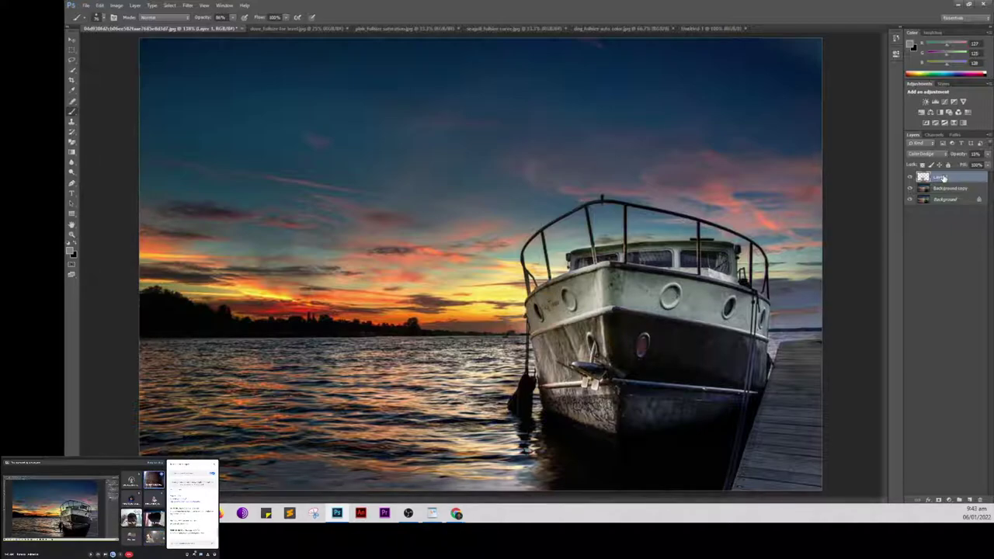
# Step: Confirm Layer 1 stays Color Dodge, check the brush settings, and bring up the WordPad notes
pyautogui.click(925, 153)
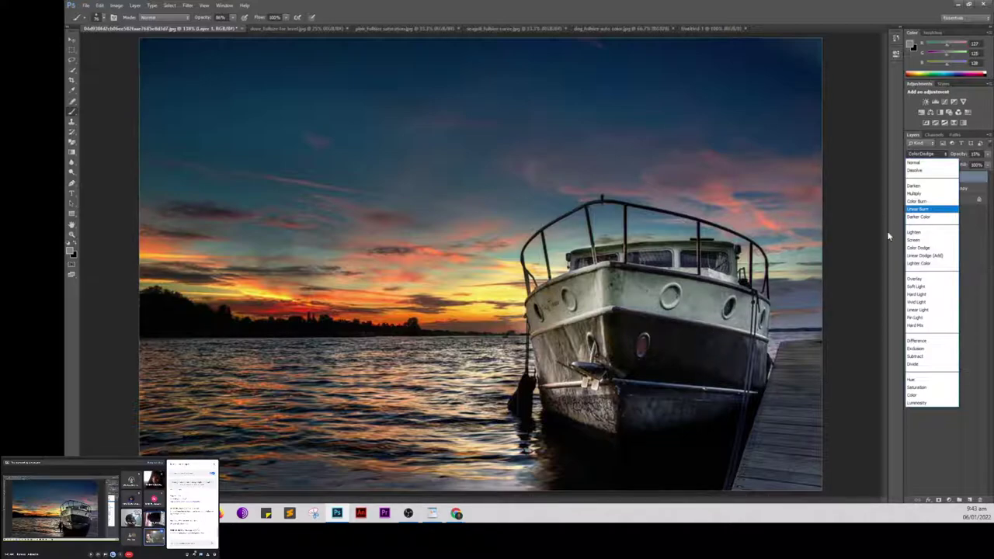
pyautogui.click(922, 155)
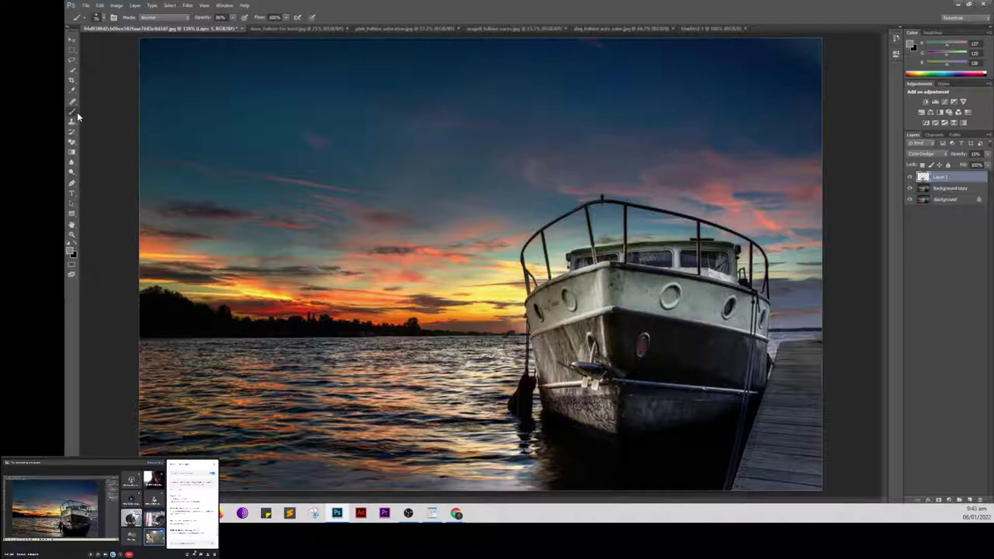
pyautogui.click(102, 17)
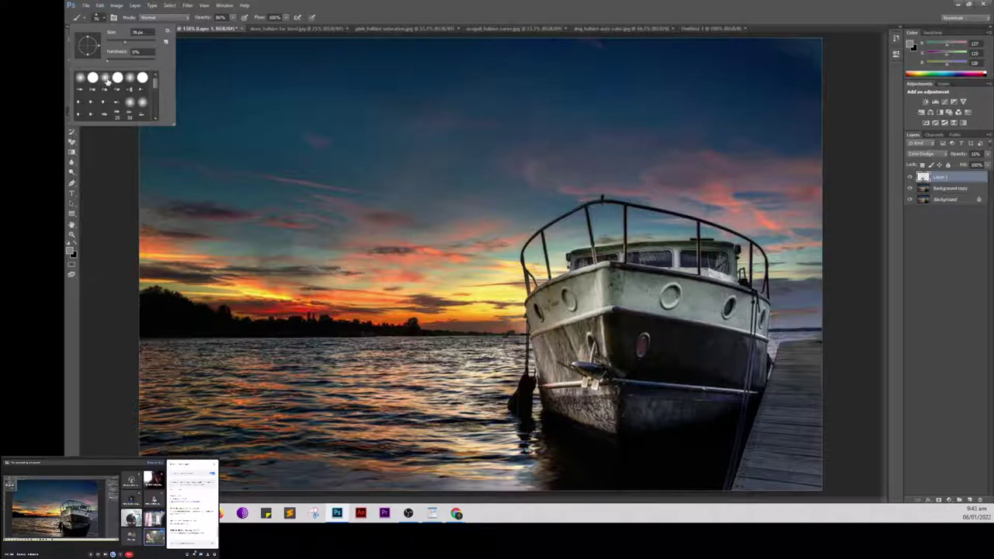
pyautogui.click(114, 156)
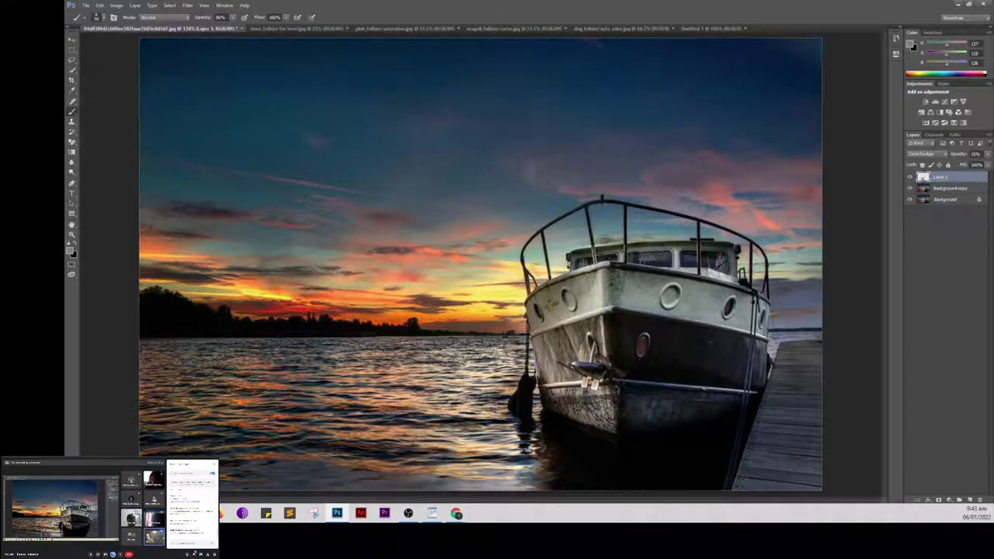
pyautogui.click(433, 513)
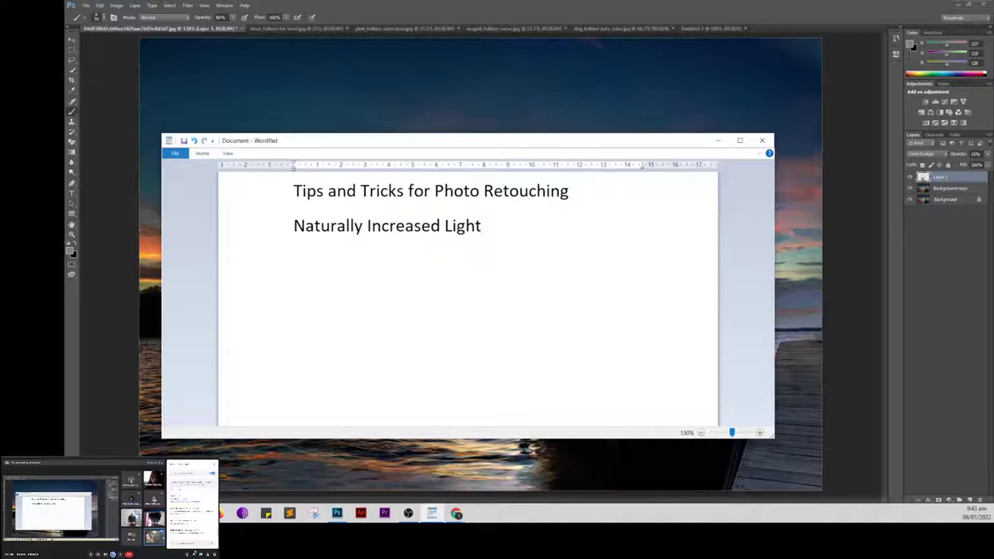
# Step: Add the heading 'Simulate Infrared Images' to the WordPad notes, then minimize them
pyautogui.click(433, 512)
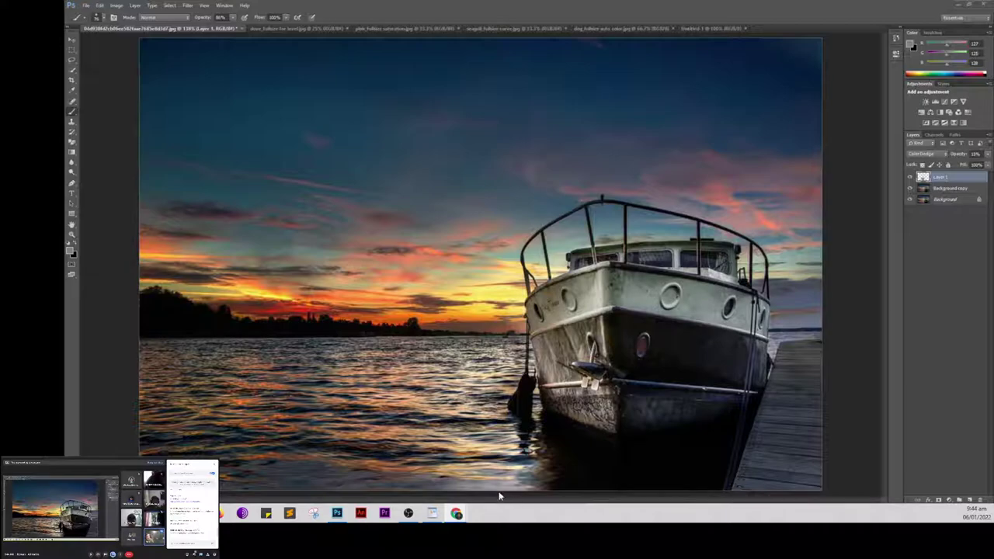
pyautogui.click(432, 514)
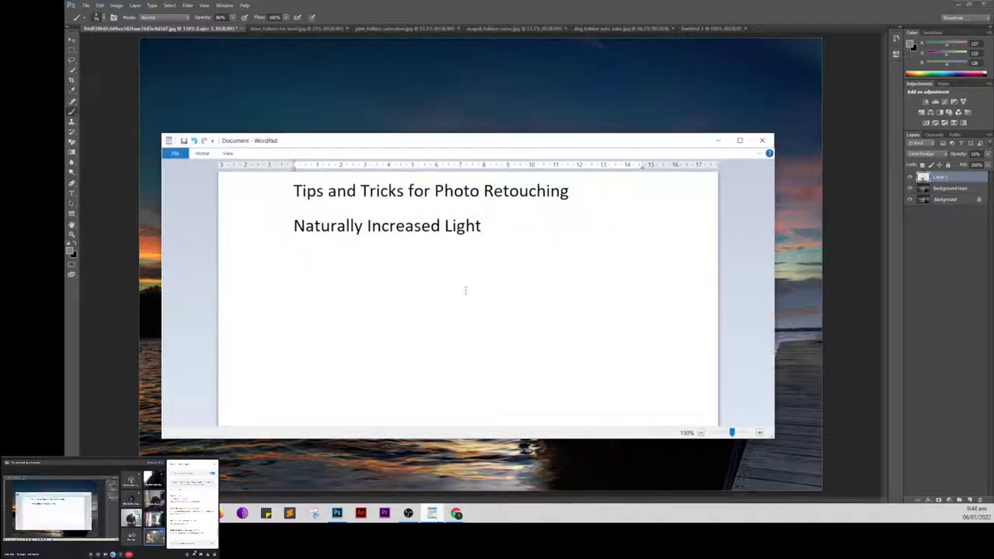
pyautogui.press('Return')
pyautogui.press('Return')
pyautogui.press('BackSpace')
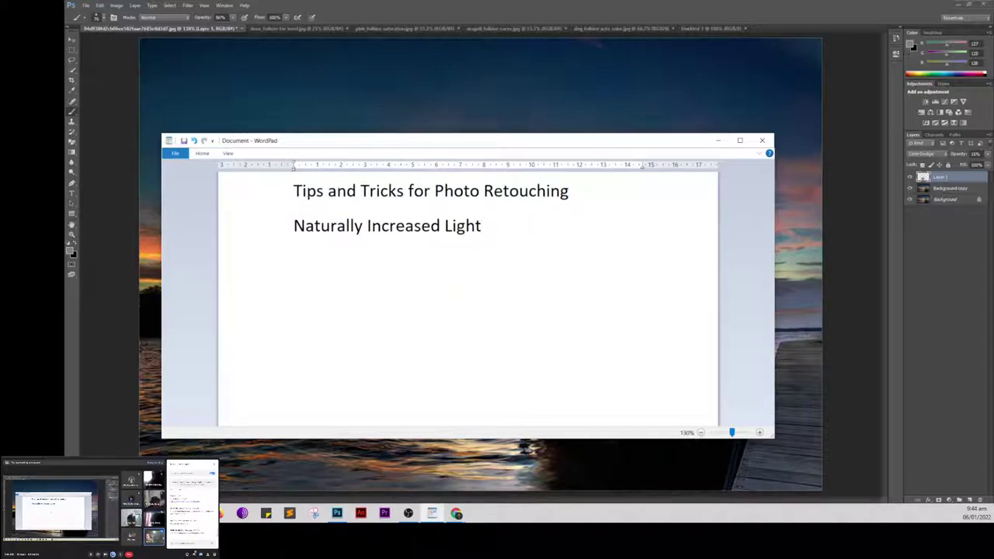
pyautogui.write('Simulate Infrared Images')
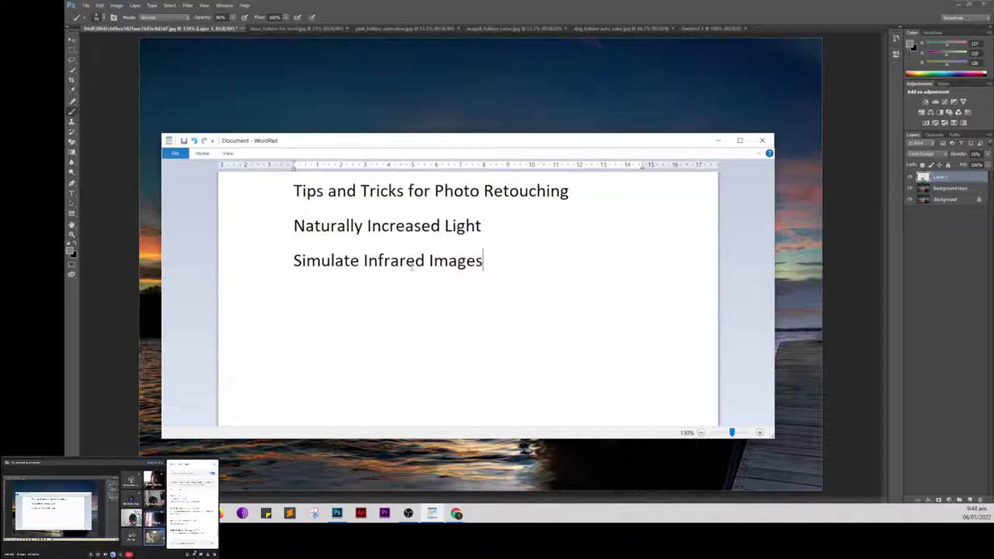
pyautogui.click(718, 141)
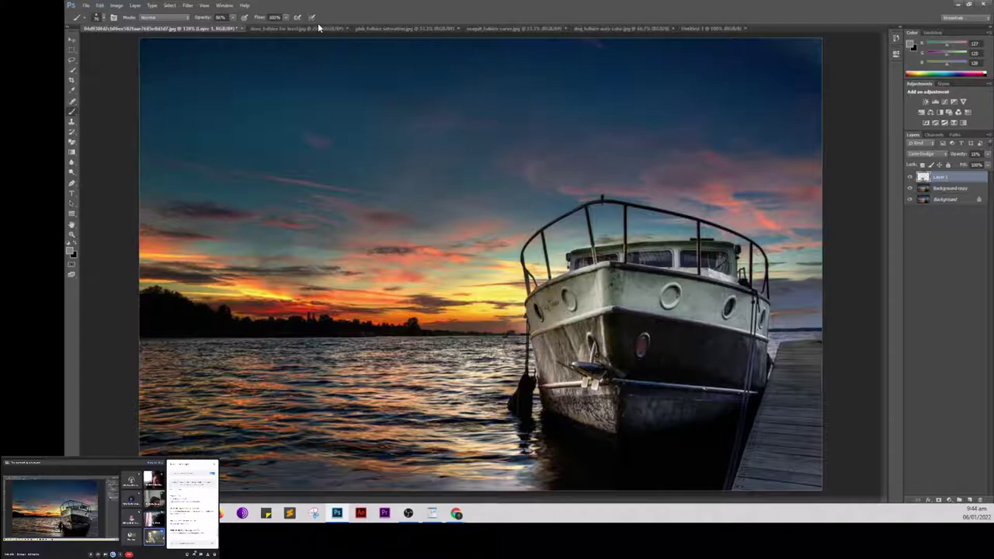
# Step: Close the boat photo discarding changes, and open Namibia.jpg via File > Open
pyautogui.click(241, 27)
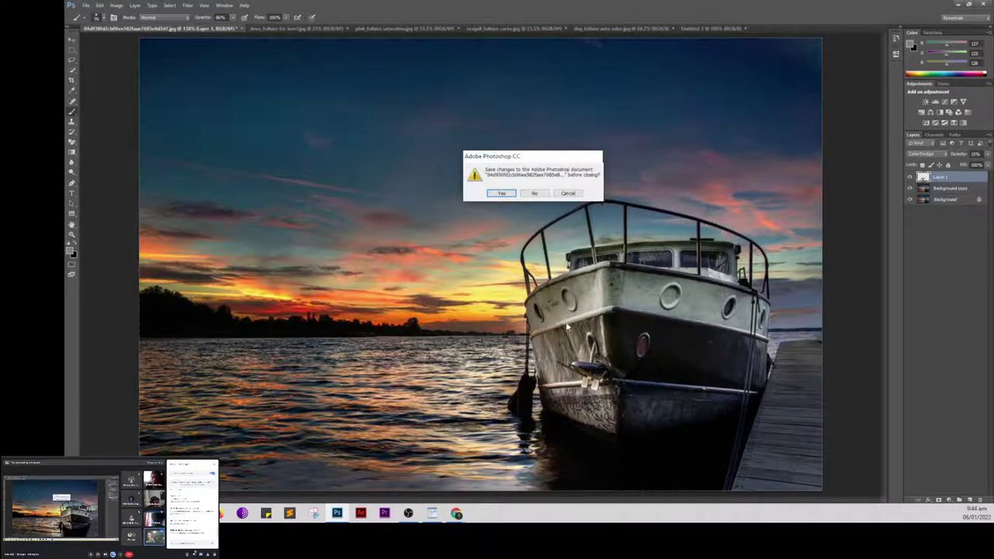
pyautogui.click(534, 192)
pyautogui.click(86, 5)
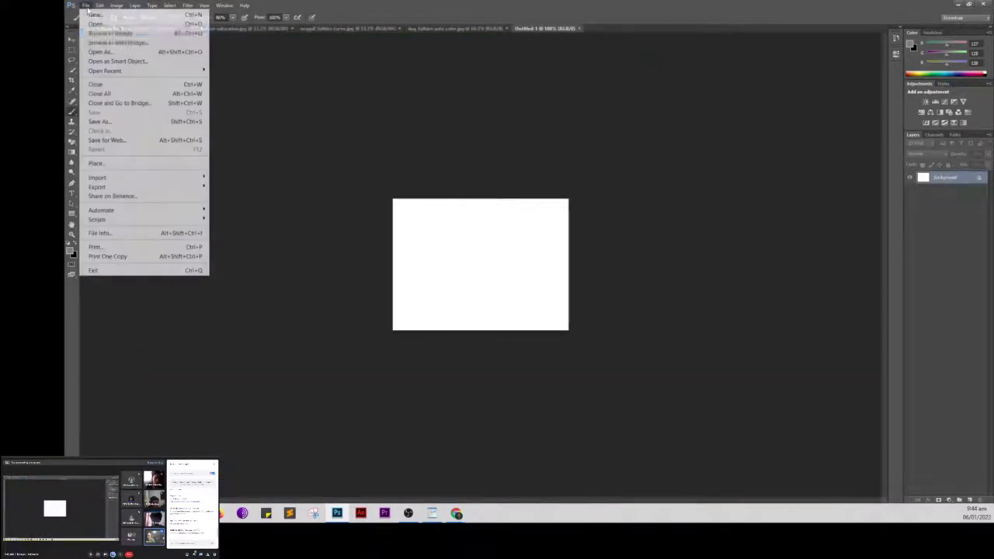
pyautogui.click(100, 24)
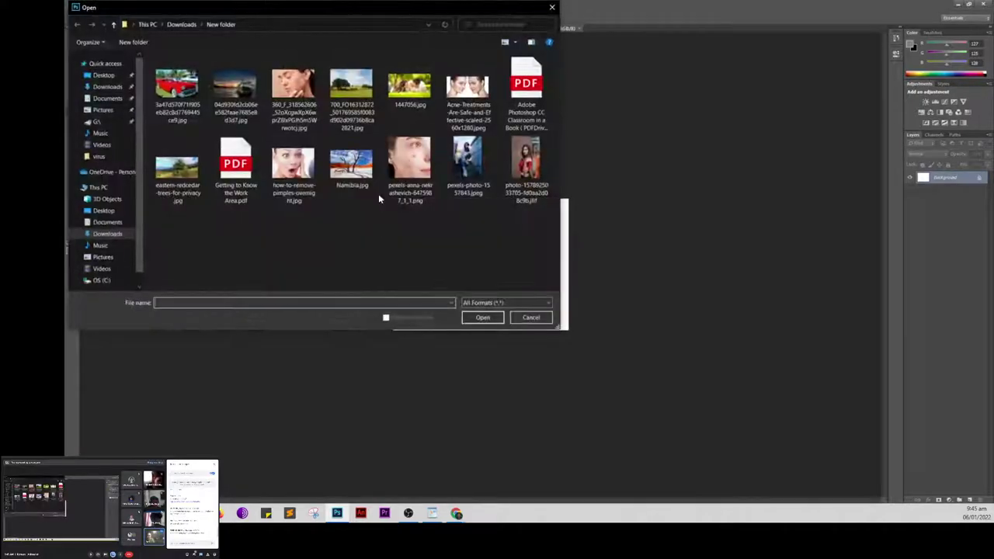
pyautogui.click(376, 190)
pyautogui.click(481, 316)
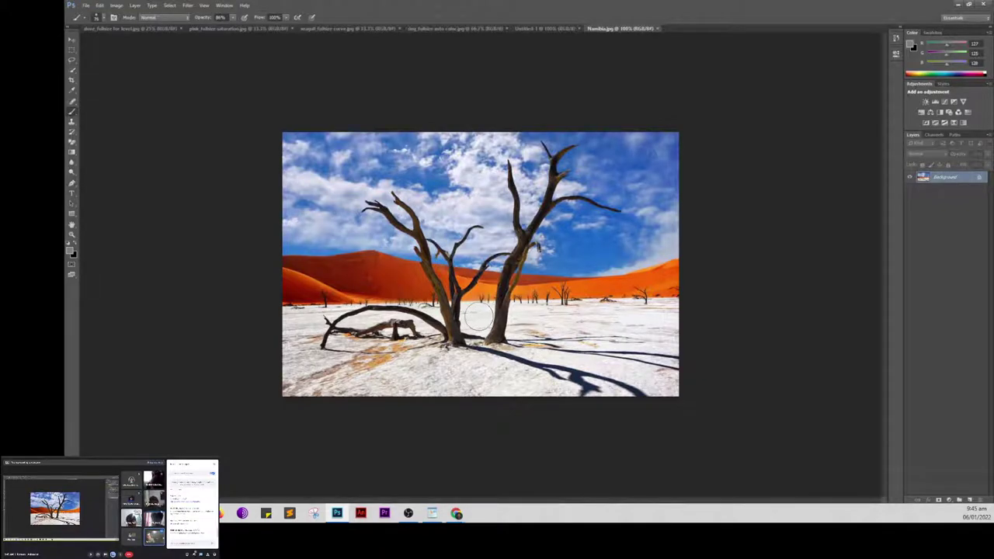
# Step: Duplicate the Background layer so a Background copy sits above the original
pyautogui.scroll(1, 479, 315)
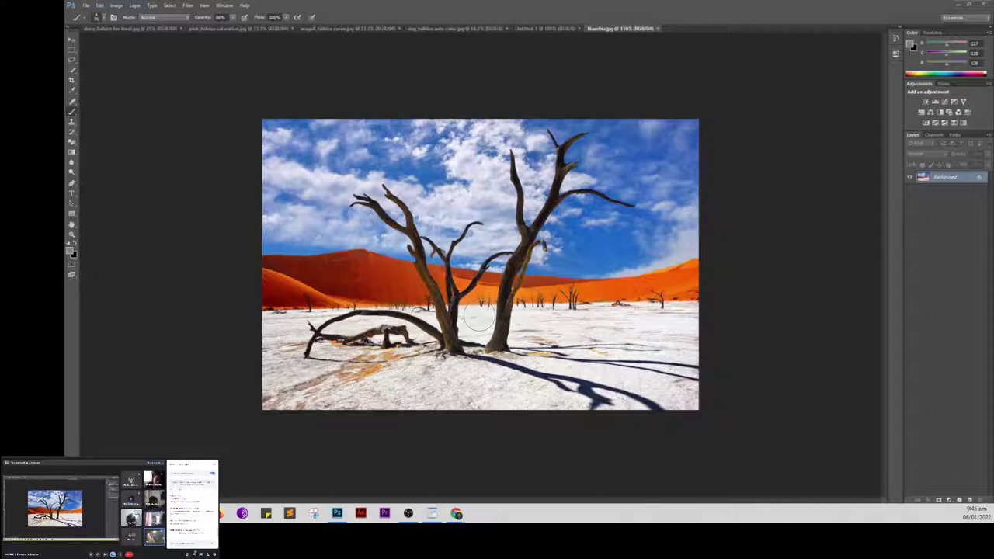
pyautogui.scroll(2, 479, 316)
pyautogui.scroll(-1, 477, 316)
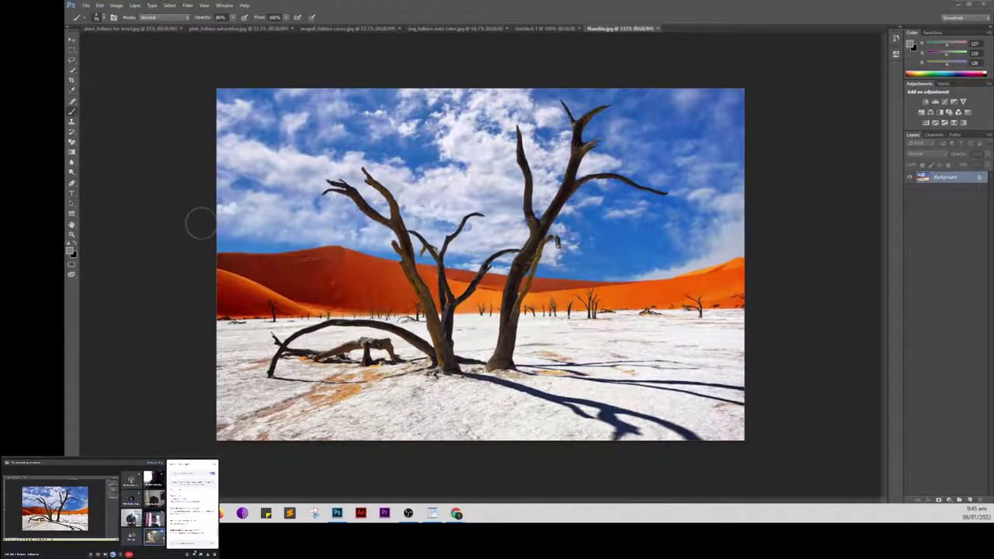
pyautogui.press(']')
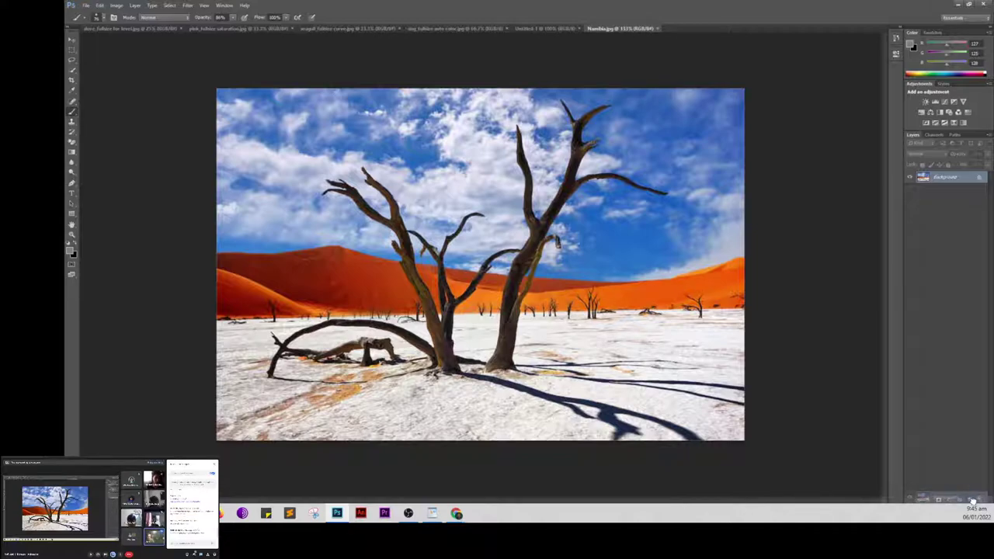
pyautogui.moveTo(974, 501); pyautogui.dragTo(973, 501)
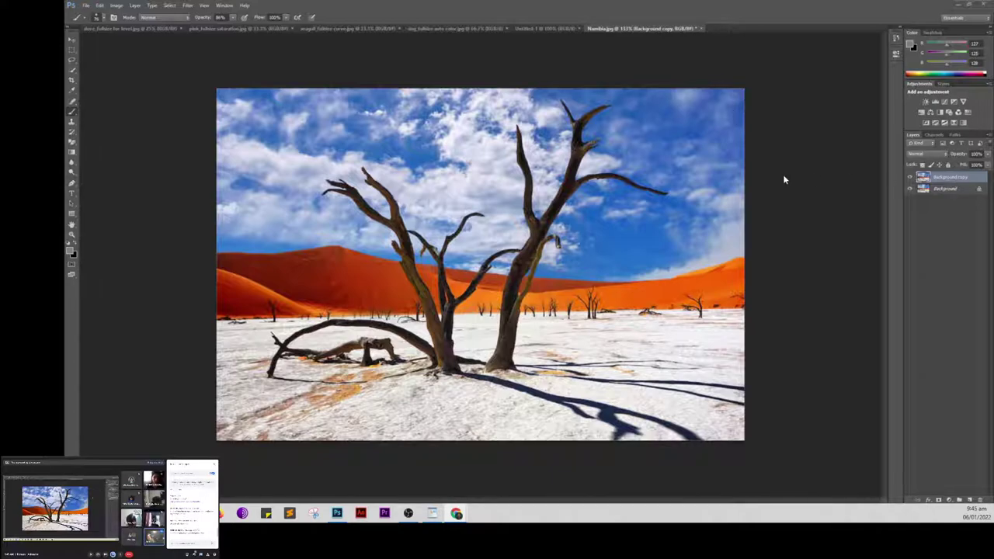
# Step: Convert the Background copy layer to a Smart Object from its context menu
pyautogui.rightClick(936, 181)
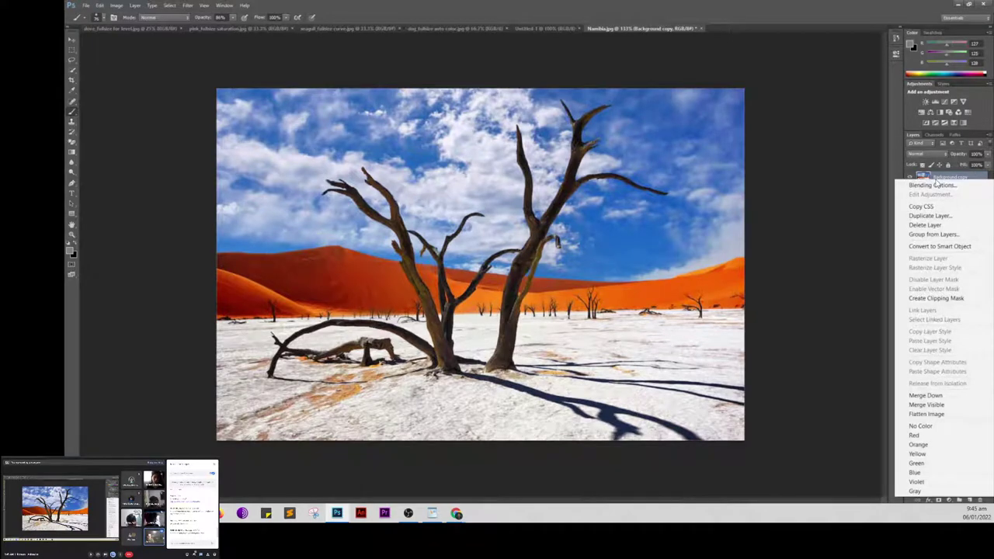
pyautogui.click(939, 247)
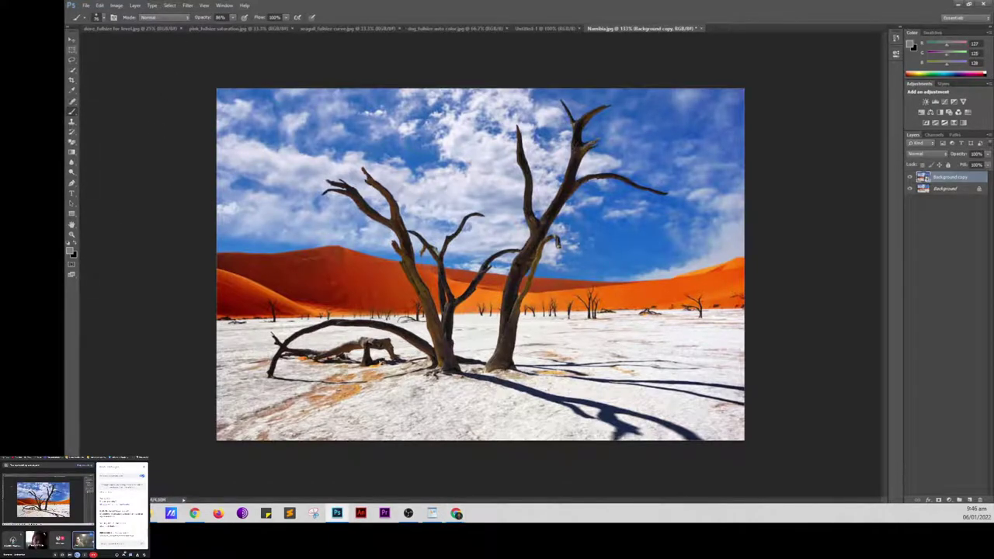
# Step: Switch to the Move tool, briefly open and close Camera Raw, then show the Filter menu
pyautogui.click(72, 39)
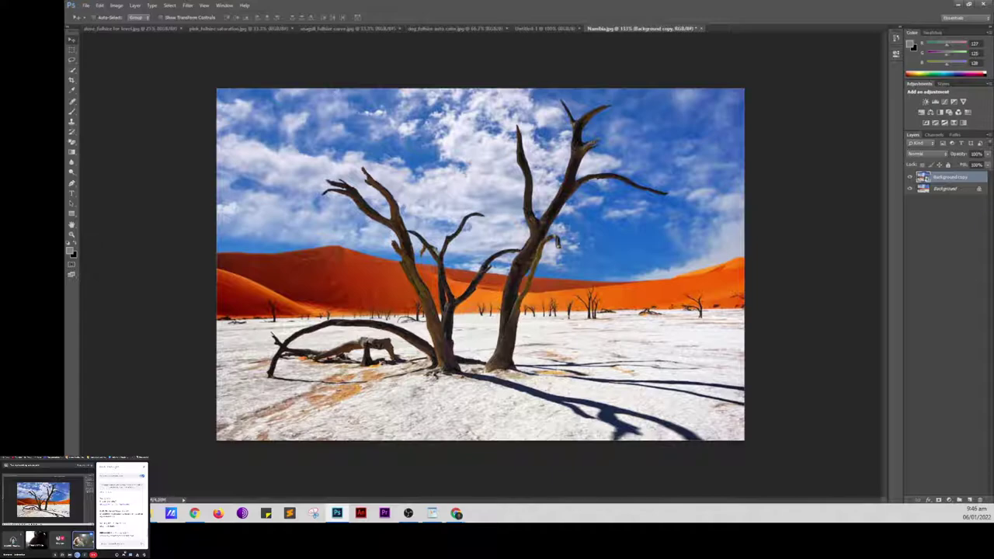
pyautogui.hotkey('ctrl', 'shift', 'a')
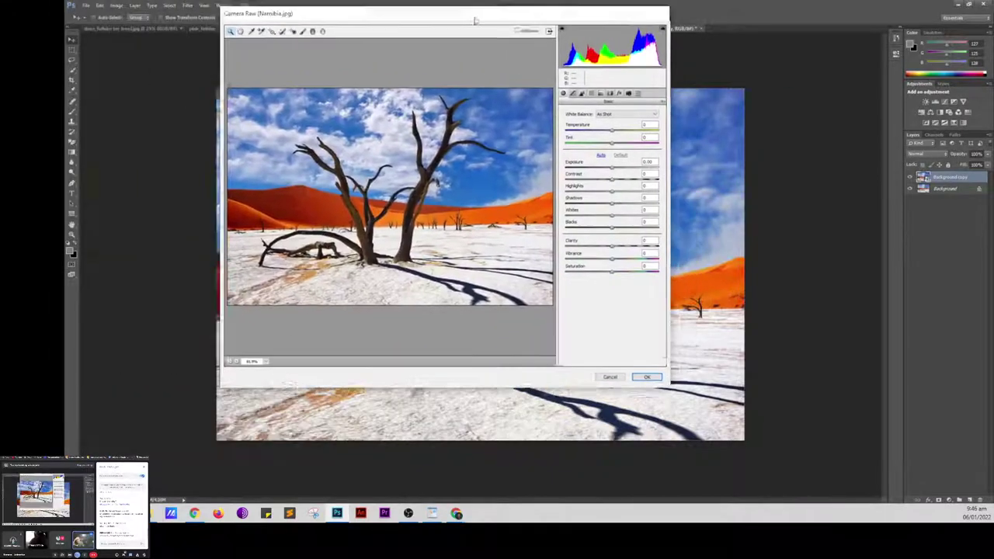
pyautogui.moveTo(487, 69)
pyautogui.mouseDown()
pyautogui.moveTo(437, 70)
pyautogui.moveTo(525, 77)
pyautogui.mouseUp()
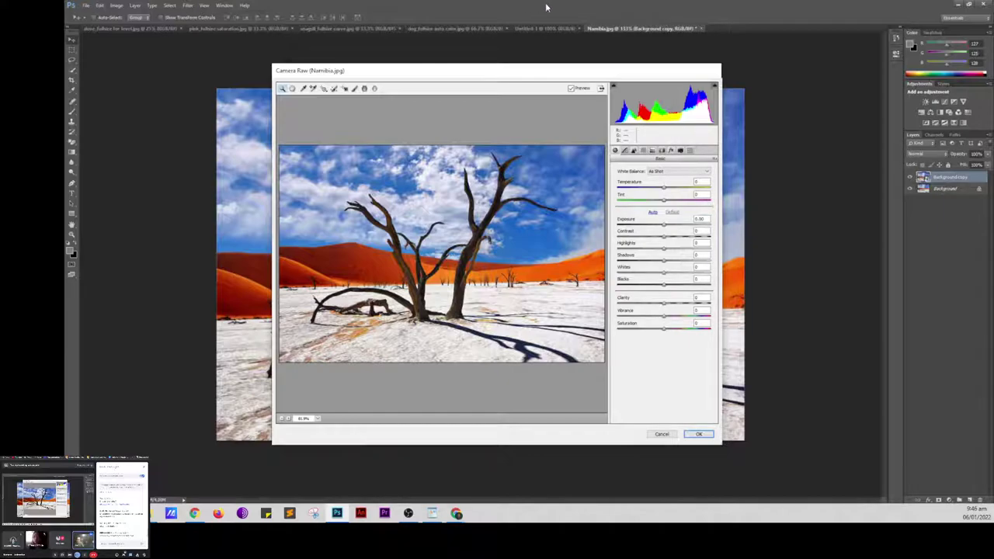
pyautogui.click(661, 434)
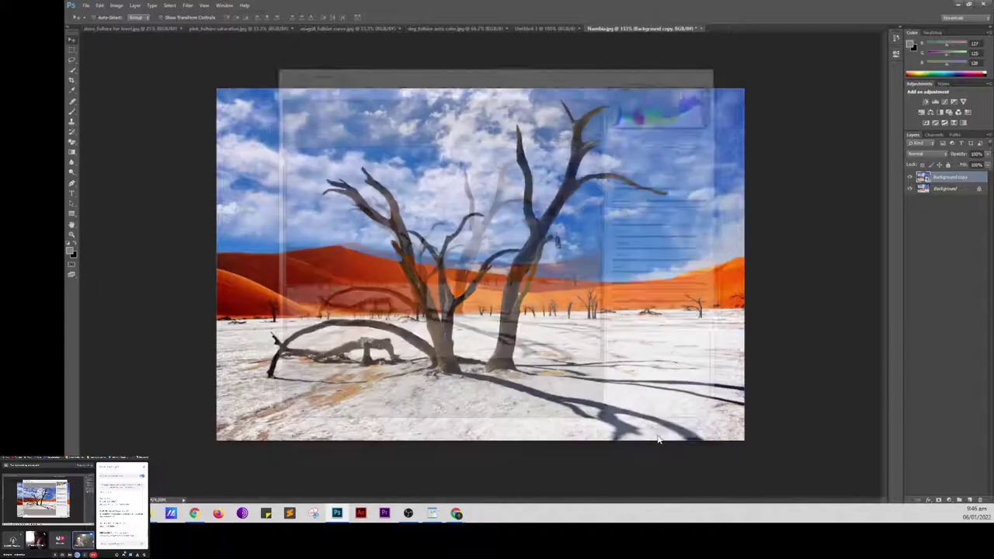
pyautogui.click(187, 7)
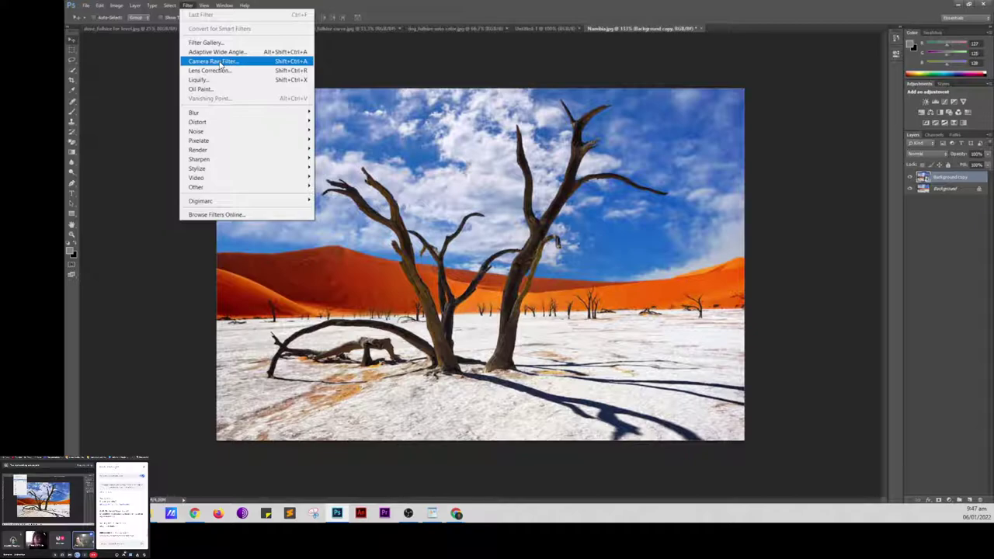
# Step: Open Camera Raw Filter, cancel it, then reopen it with Shift+Ctrl+A and reposition the window
pyautogui.click(218, 62)
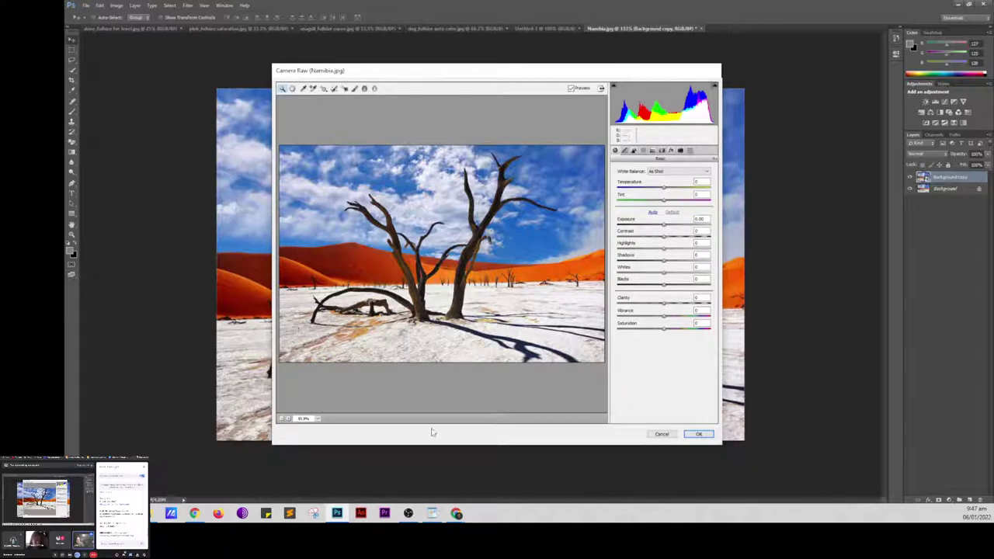
pyautogui.click(661, 433)
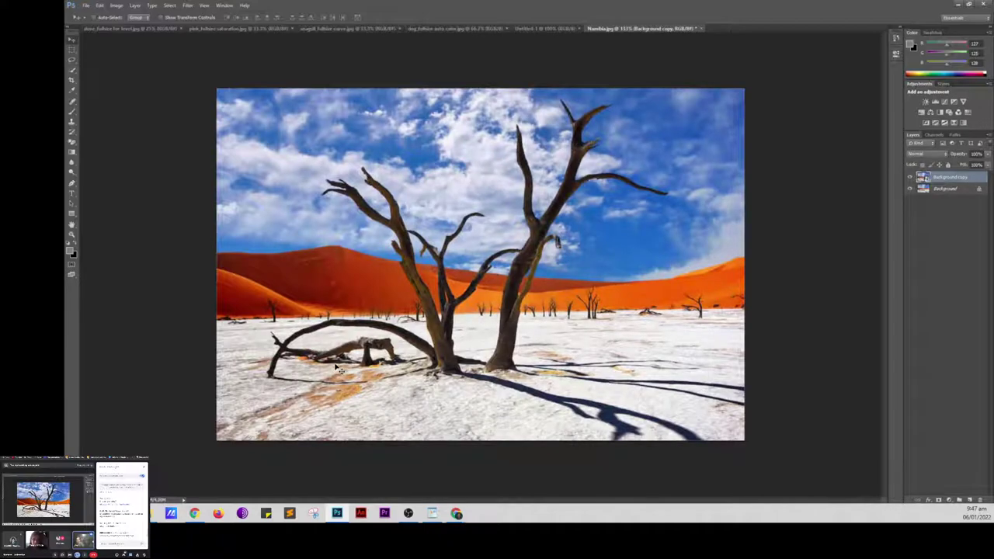
pyautogui.hotkey('ctrl', 'shift', 'a')
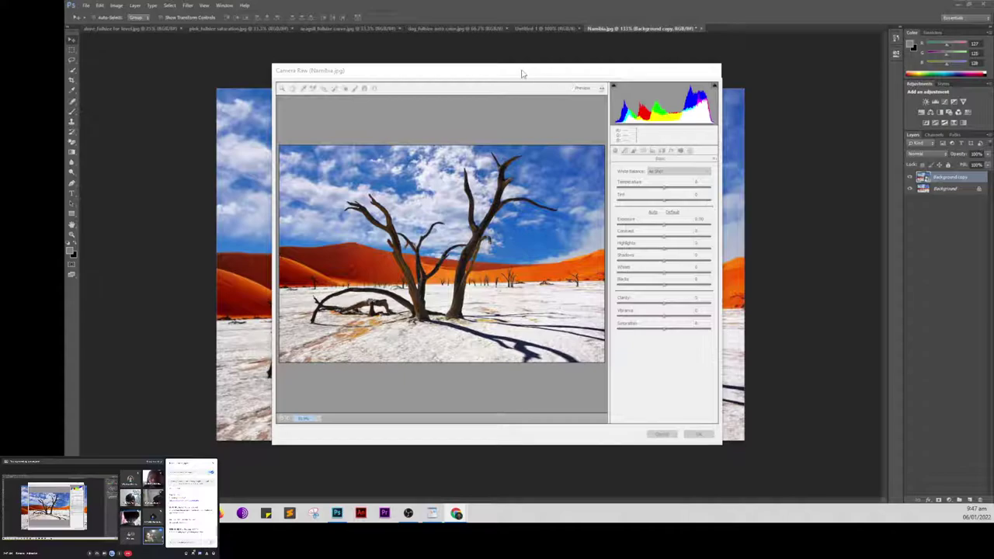
pyautogui.moveTo(521, 73); pyautogui.dragTo(511, 91)
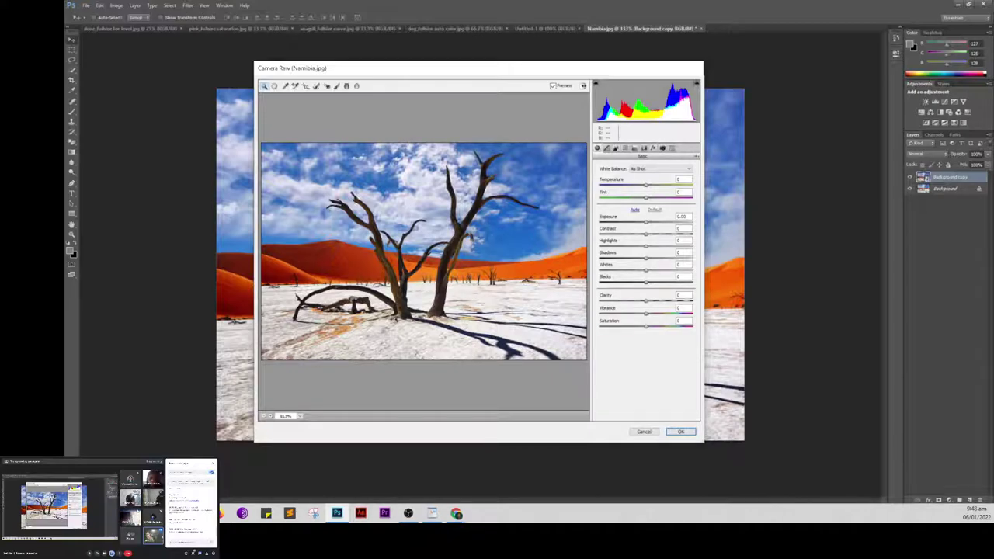
pyautogui.hotkey('alt', 'Tab')
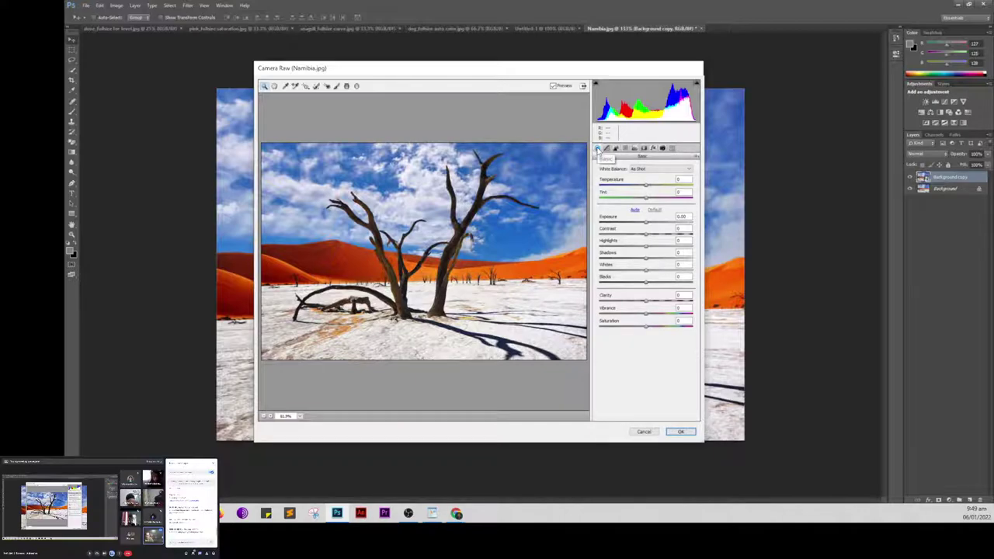
# Step: Browse Camera Raw's panels from Tone Curve to Presets, then return to the Basic panel
pyautogui.click(606, 148)
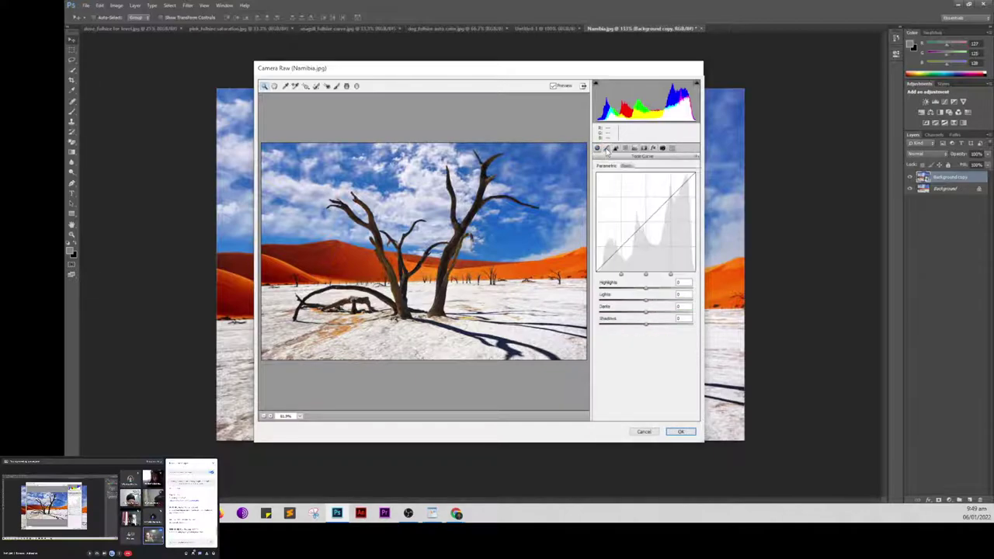
pyautogui.click(615, 149)
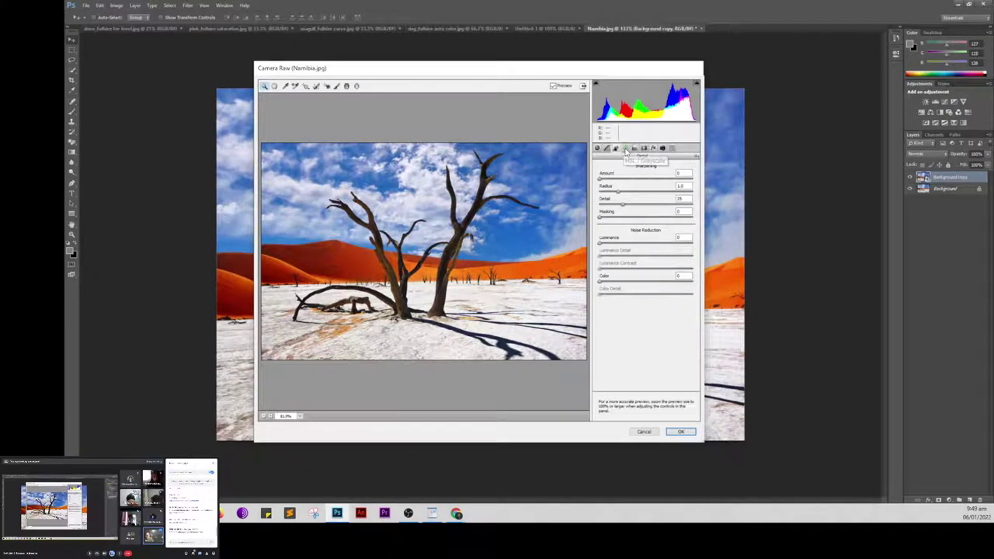
pyautogui.click(625, 149)
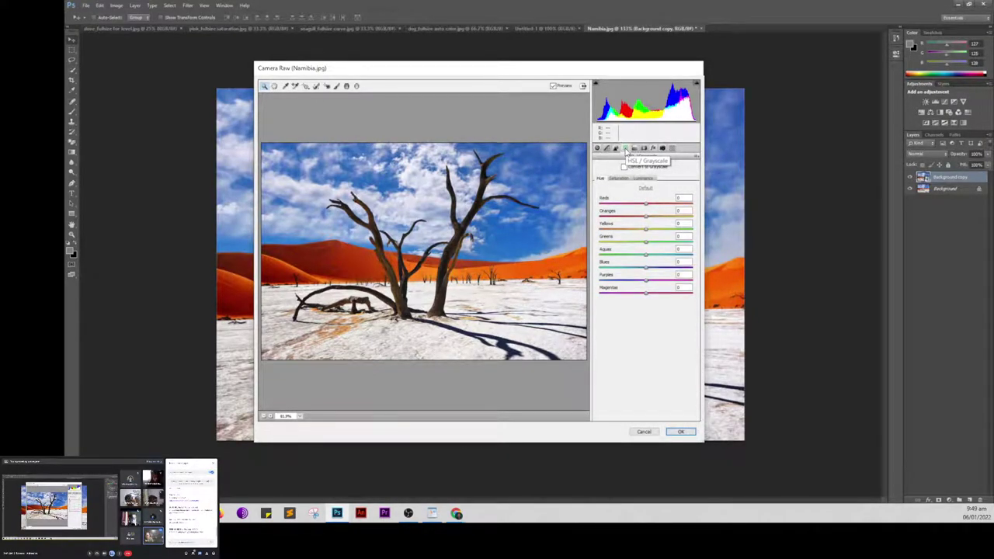
pyautogui.click(634, 148)
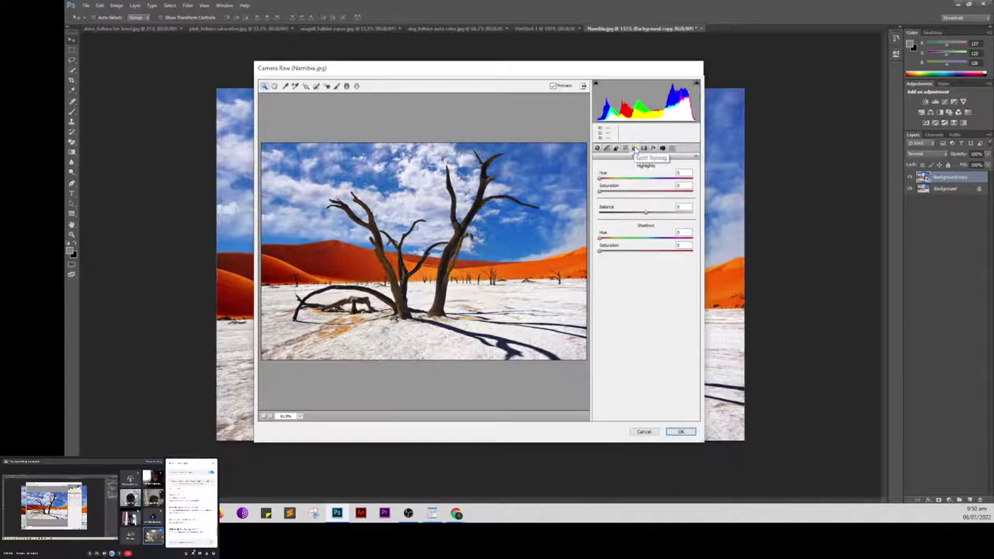
pyautogui.click(643, 149)
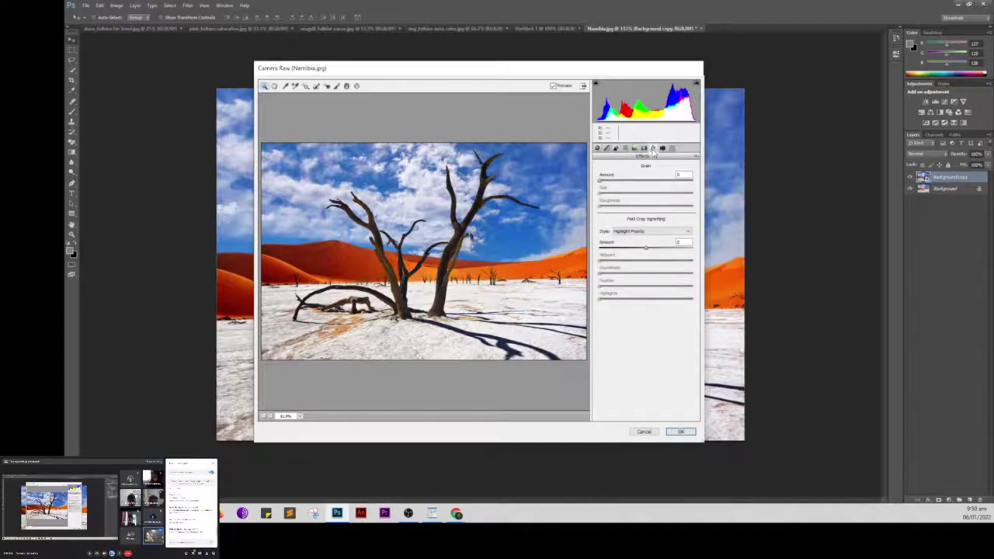
pyautogui.click(662, 148)
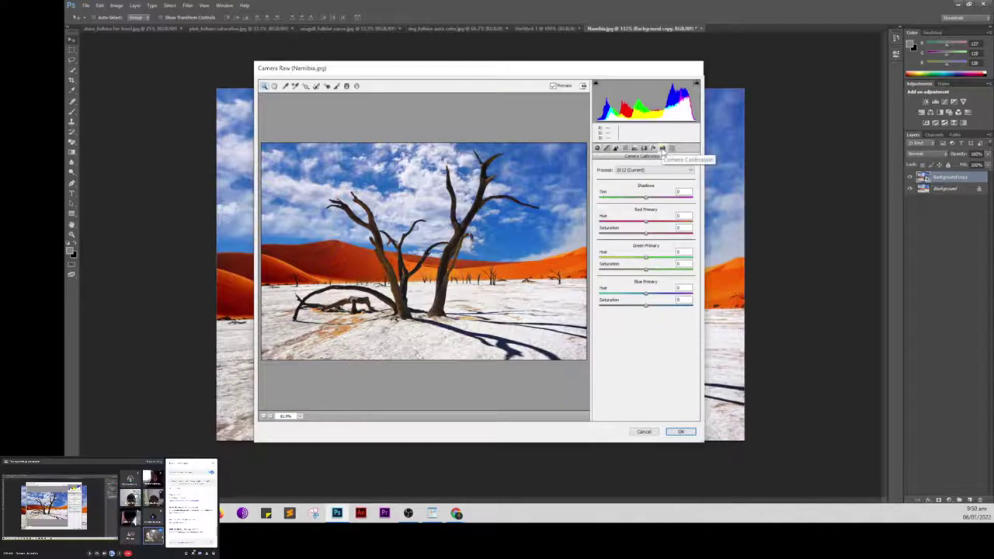
pyautogui.click(671, 149)
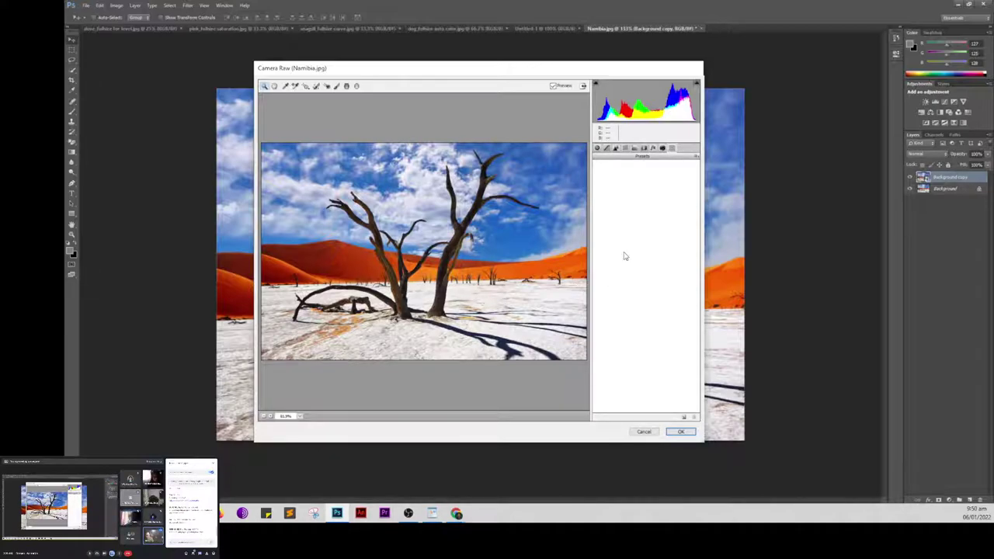
pyautogui.click(597, 148)
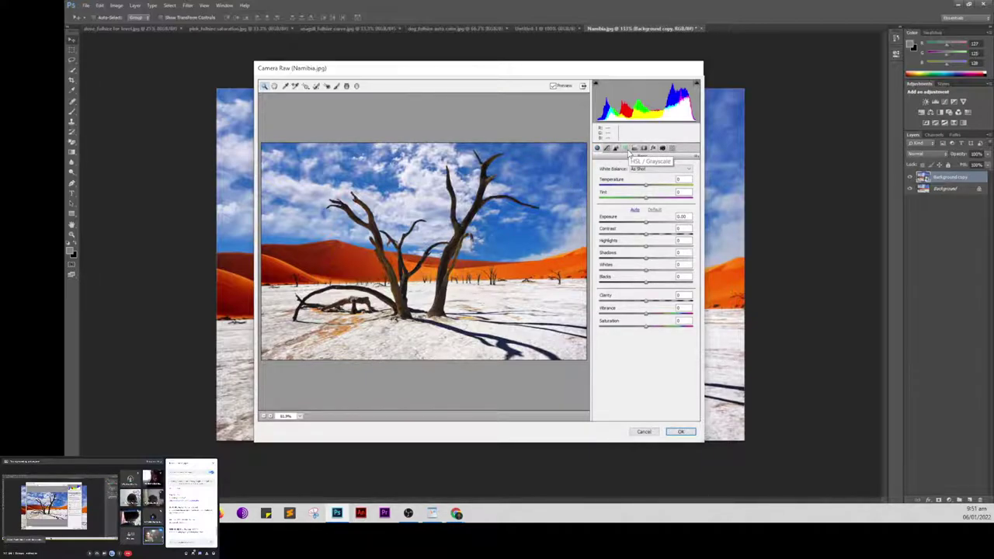
# Step: In the HSL/Grayscale panel, tick Convert to Grayscale
pyautogui.click(627, 149)
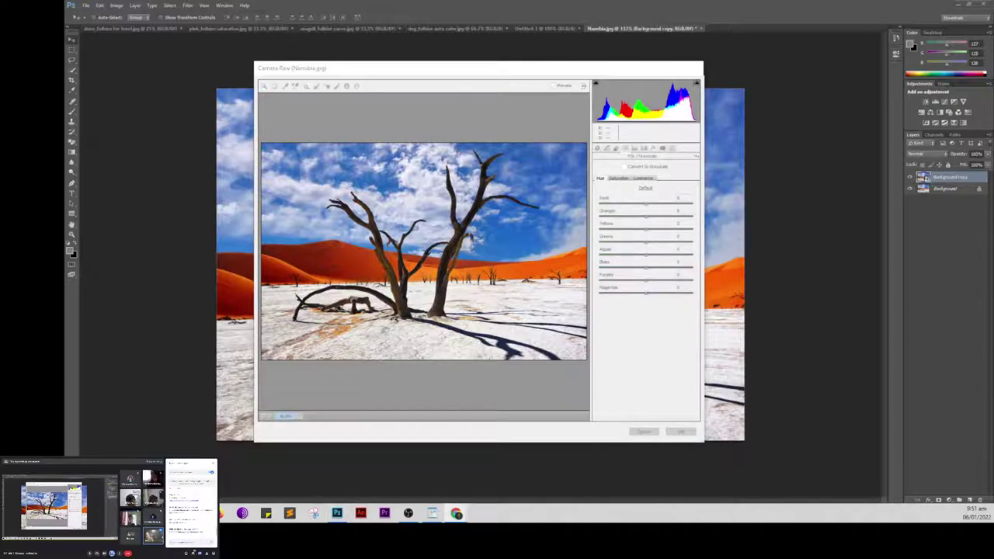
pyautogui.click(616, 169)
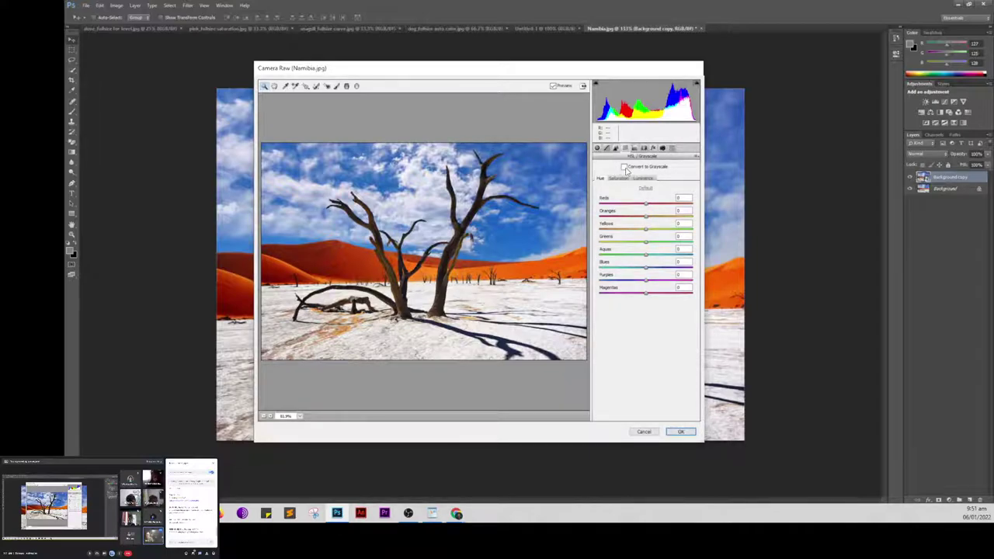
pyautogui.click(624, 167)
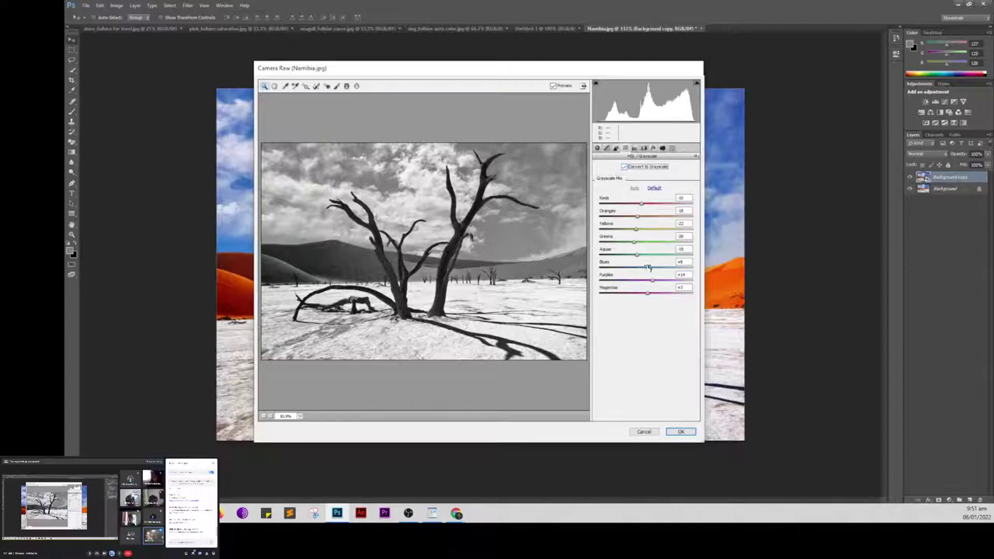
# Step: Set the grayscale mix to Blues -80 and Greens +80, then edit Yellows
pyautogui.click(680, 262)
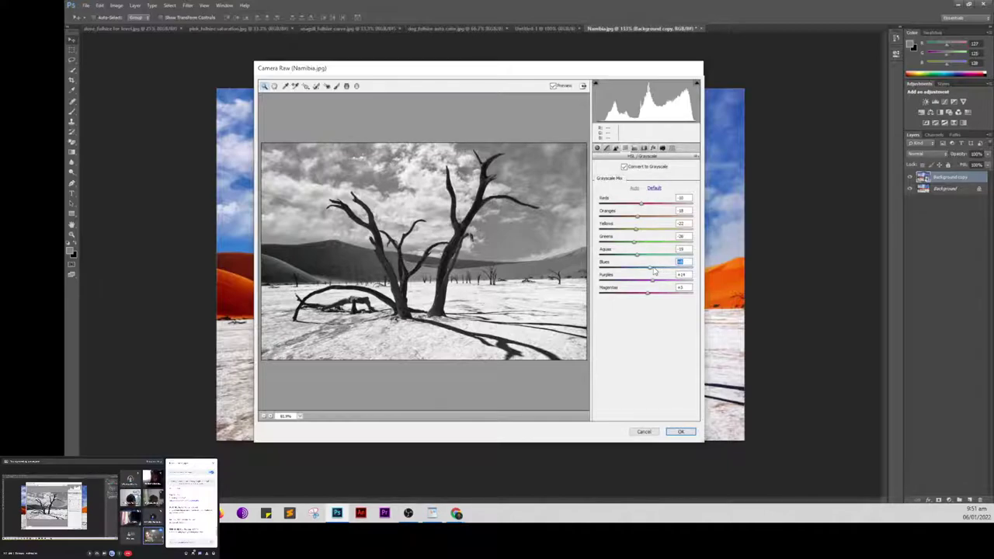
pyautogui.write('-')
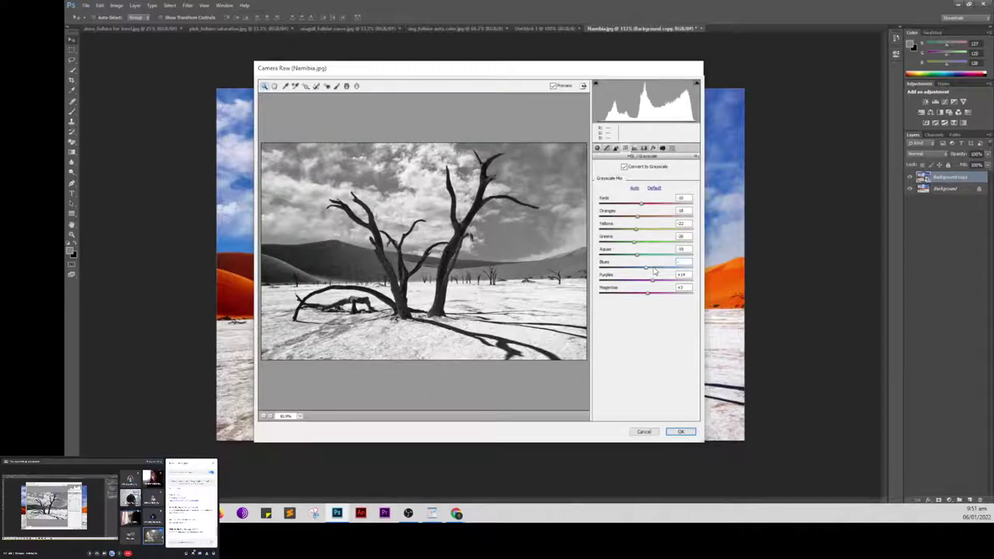
pyautogui.write('80')
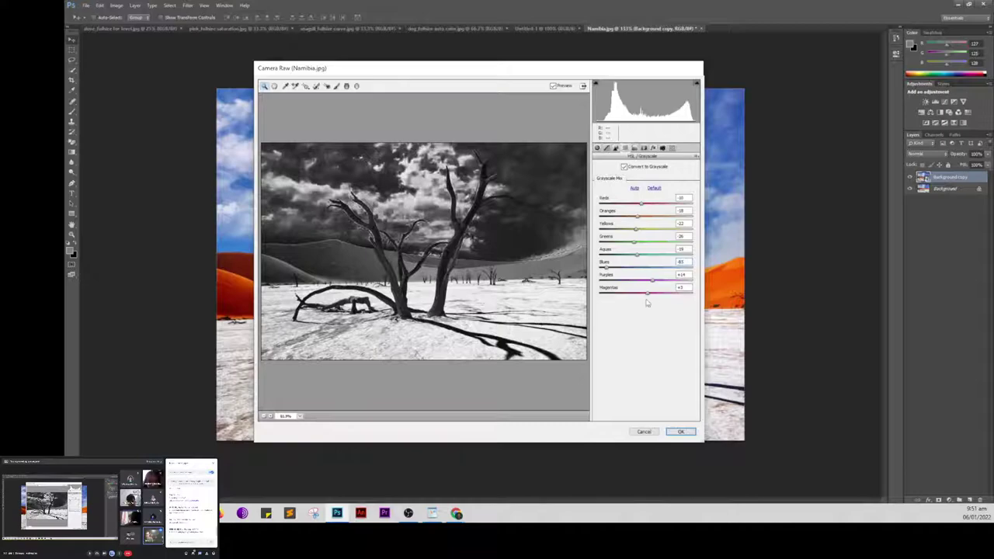
pyautogui.click(681, 236)
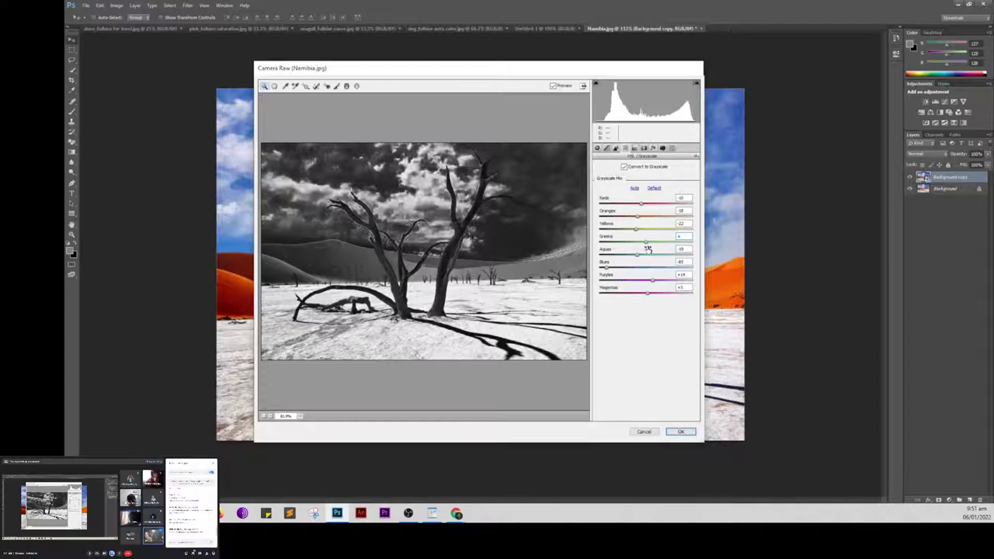
pyautogui.write('80')
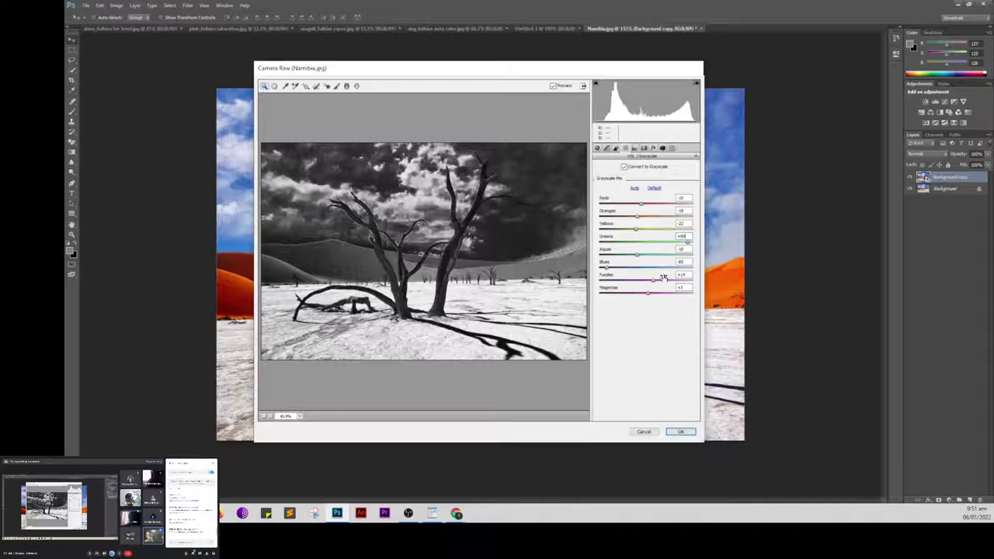
pyautogui.click(689, 223)
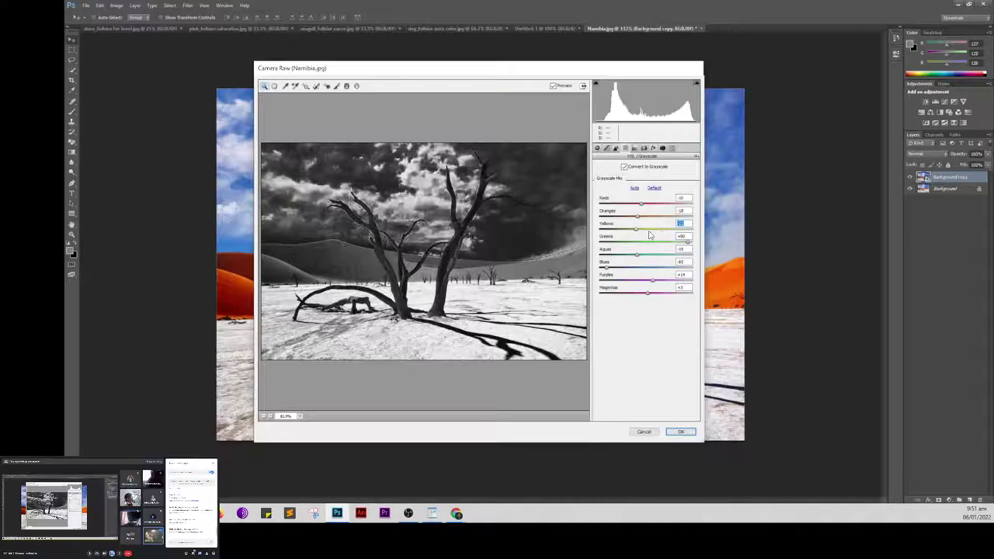
pyautogui.write('-')
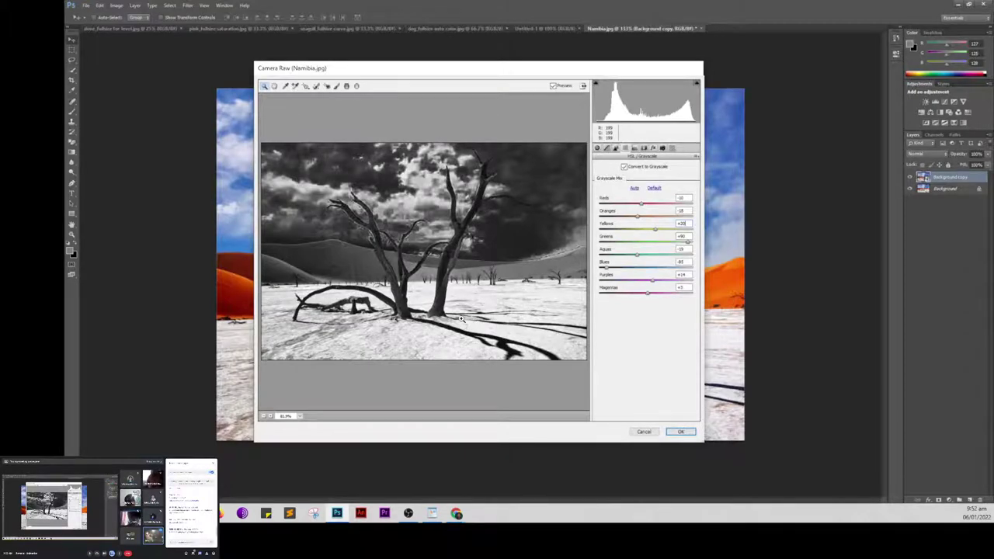
# Step: Set the Grain Amount to 15 in the Effects panel
pyautogui.click(653, 148)
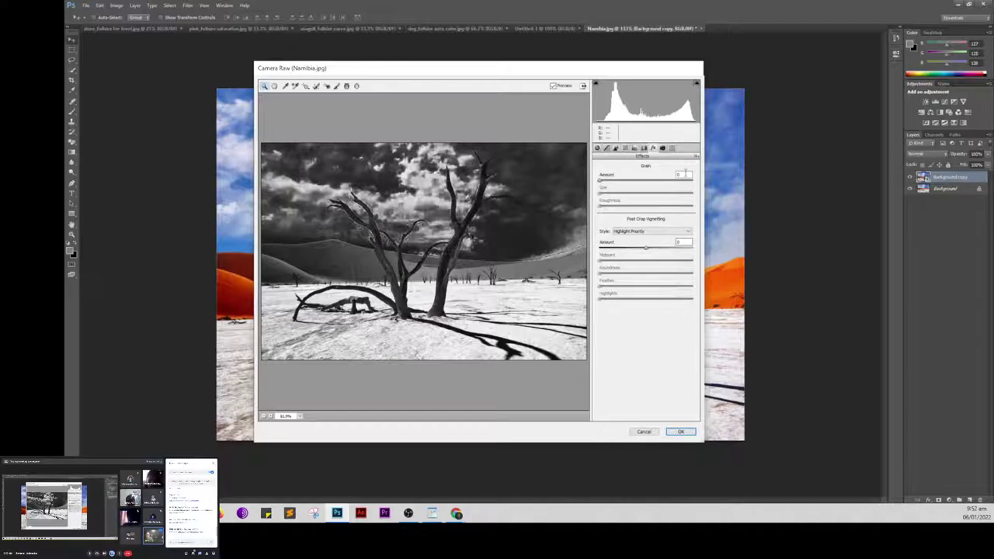
pyautogui.write('15')
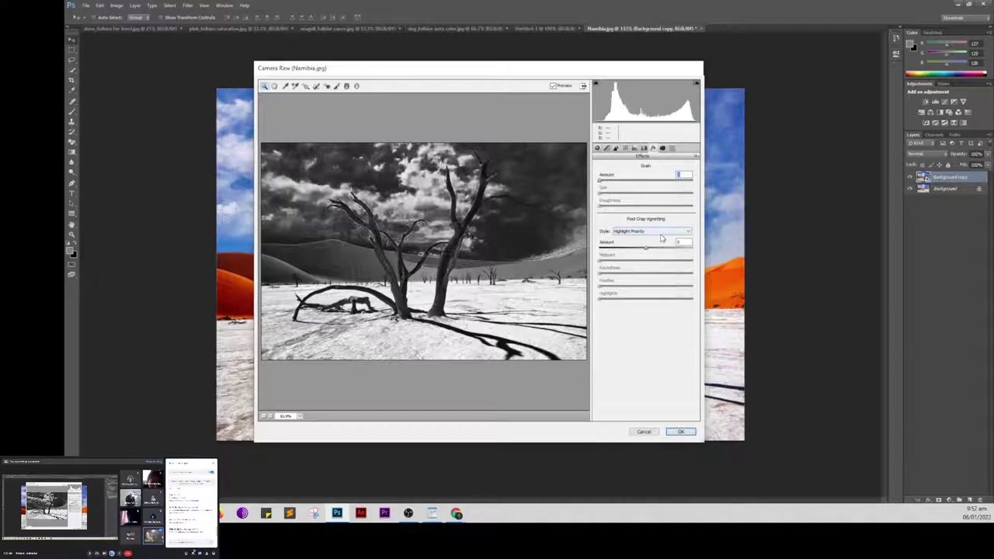
pyautogui.press('Return')
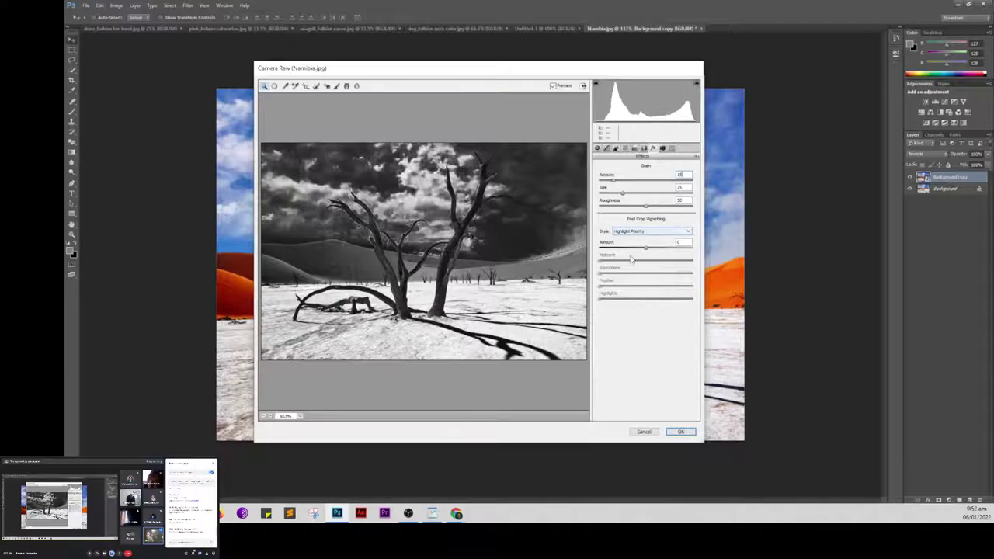
pyautogui.click(680, 243)
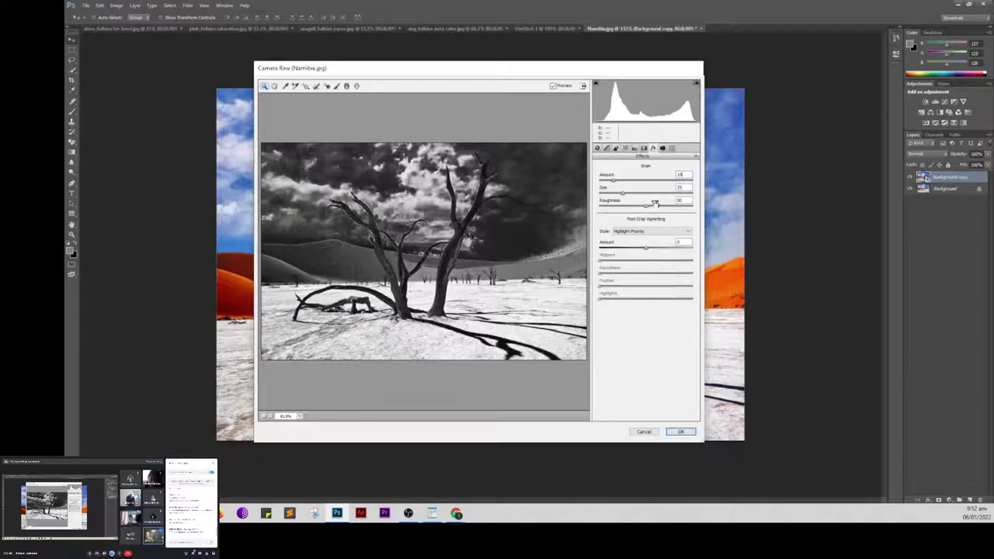
pyautogui.press('Tab')
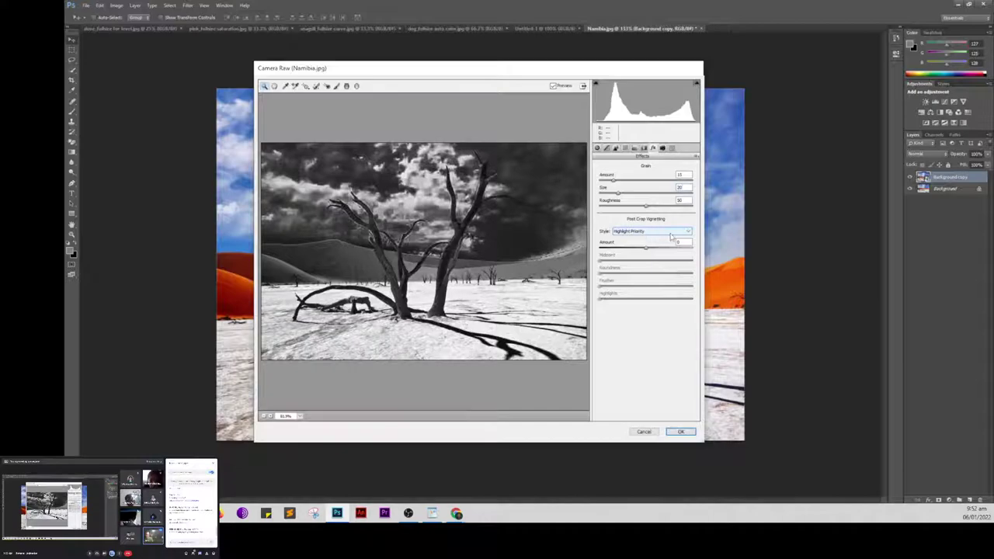
pyautogui.press('Tab')
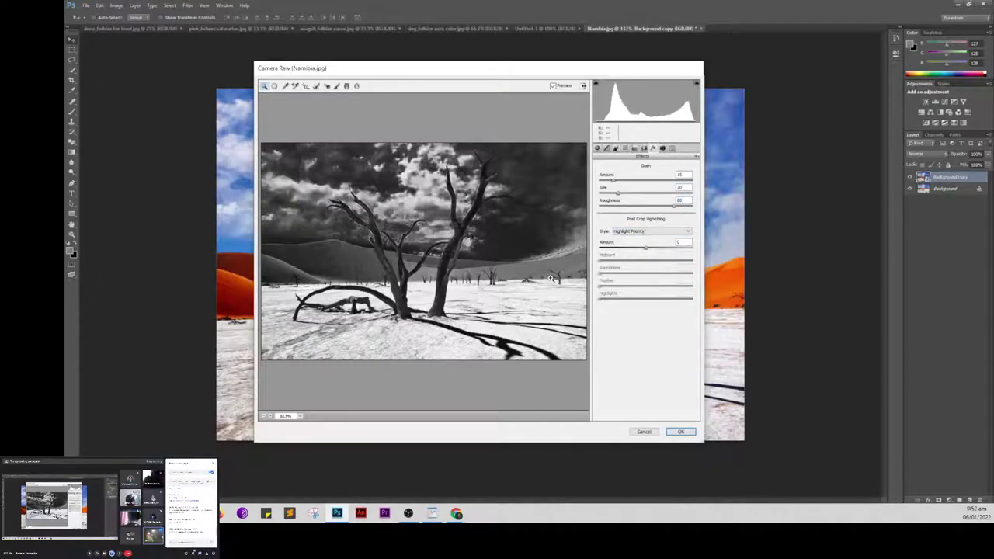
# Step: Set the vignette to Amount -30, Midpoint 45, adjust Roundness, then drag it darker to about -76
pyautogui.click(680, 242)
pyautogui.write('0')
pyautogui.press('Return')
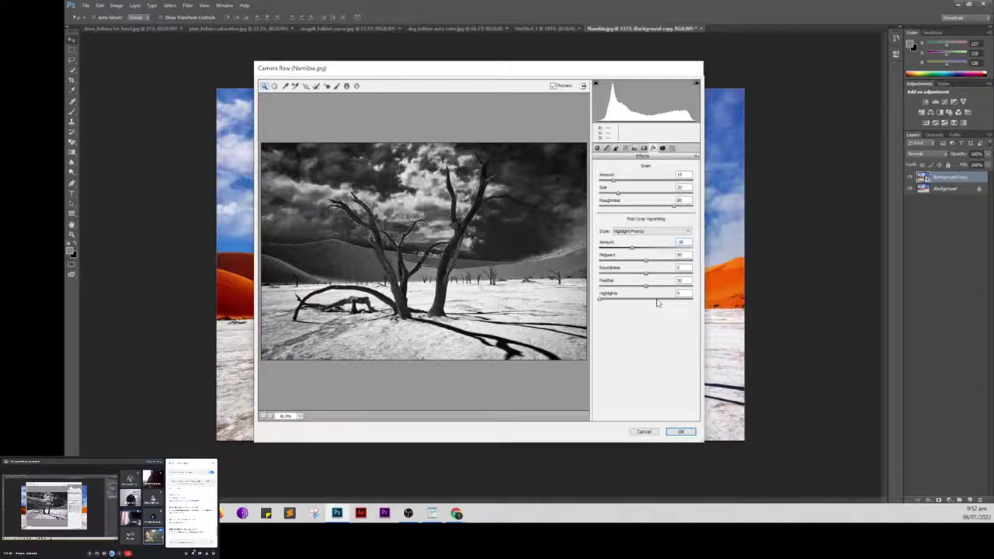
pyautogui.click(684, 254)
pyautogui.write('45')
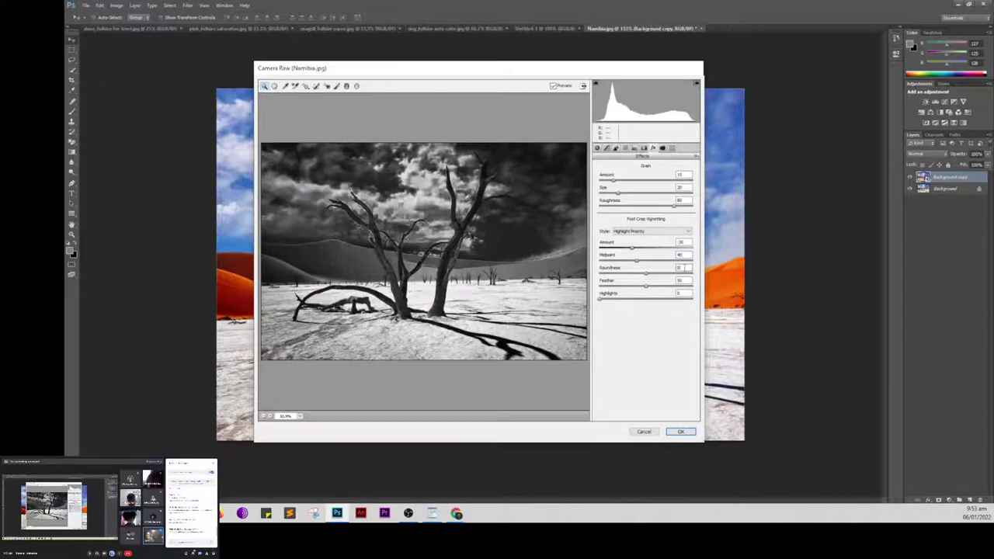
pyautogui.click(683, 267)
pyautogui.write('-')
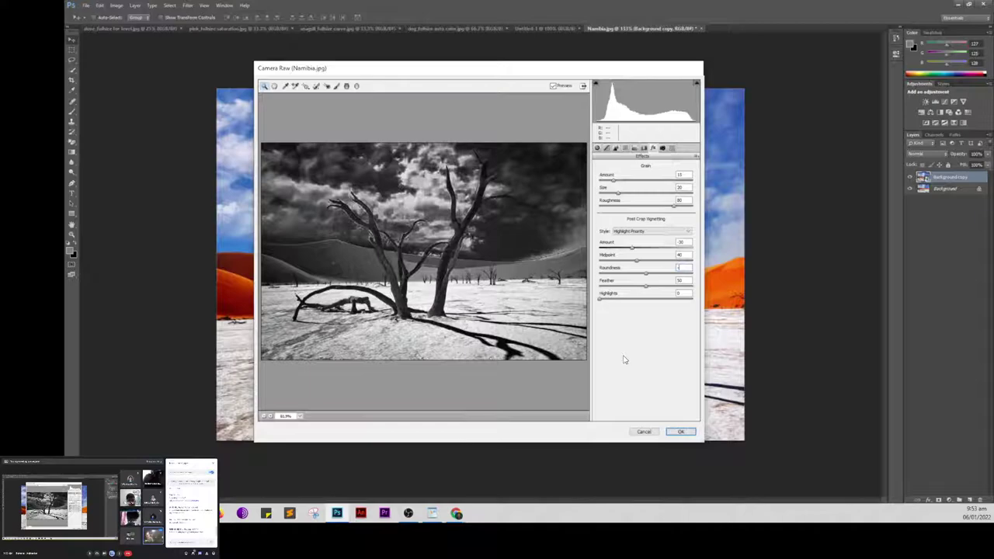
pyautogui.write('30')
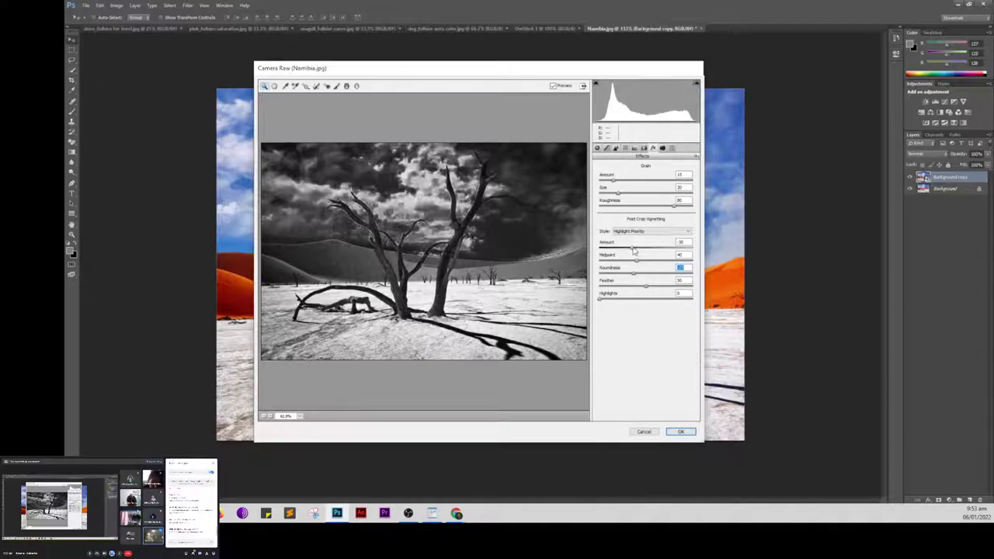
pyautogui.moveTo(633, 250); pyautogui.dragTo(610, 253)
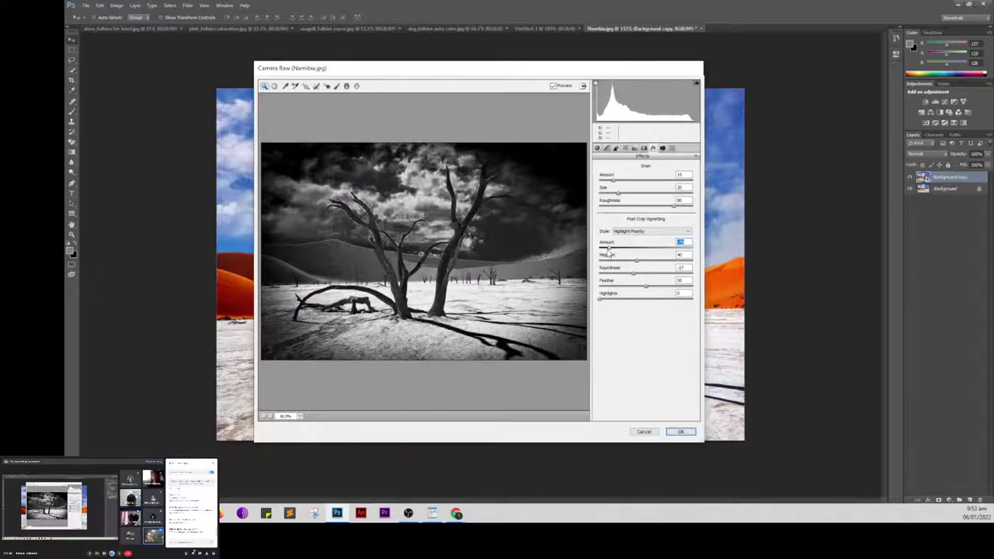
pyautogui.moveTo(610, 256)
pyautogui.mouseDown()
pyautogui.moveTo(640, 264)
pyautogui.moveTo(622, 281)
pyautogui.mouseUp()
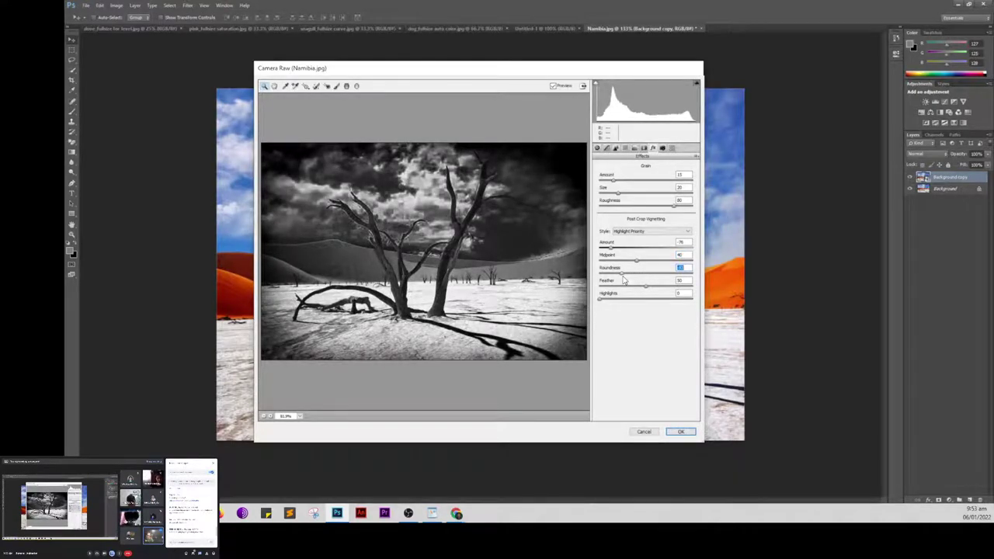
# Step: Darken Blues and brighten Yellows, Purples and Magentas in the grayscale mix
pyautogui.click(625, 148)
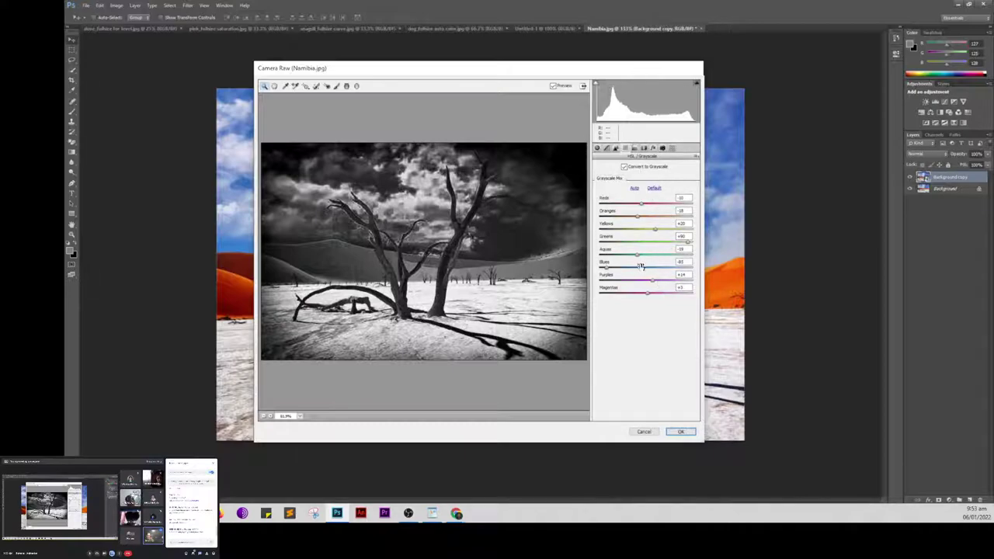
pyautogui.moveTo(606, 268); pyautogui.dragTo(600, 270)
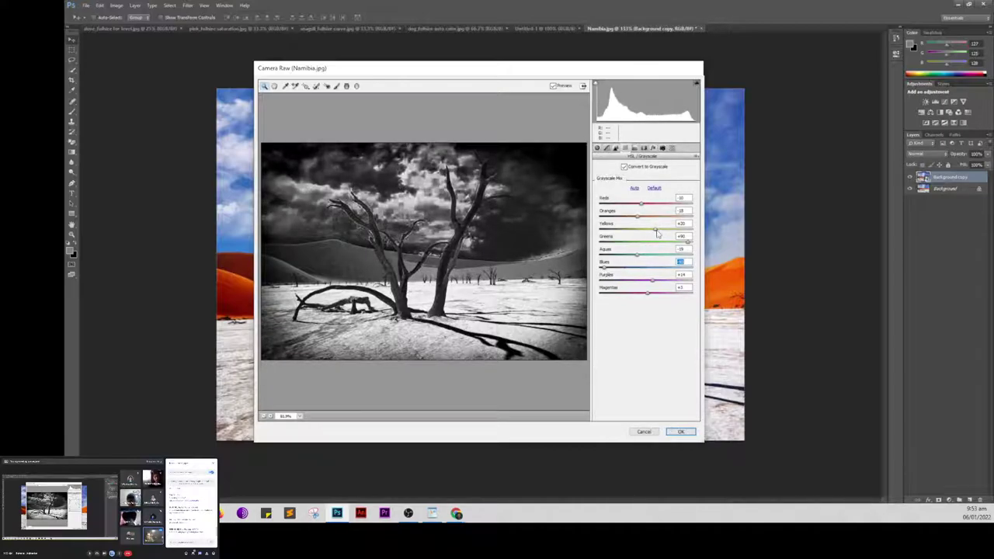
pyautogui.moveTo(656, 231); pyautogui.dragTo(679, 234)
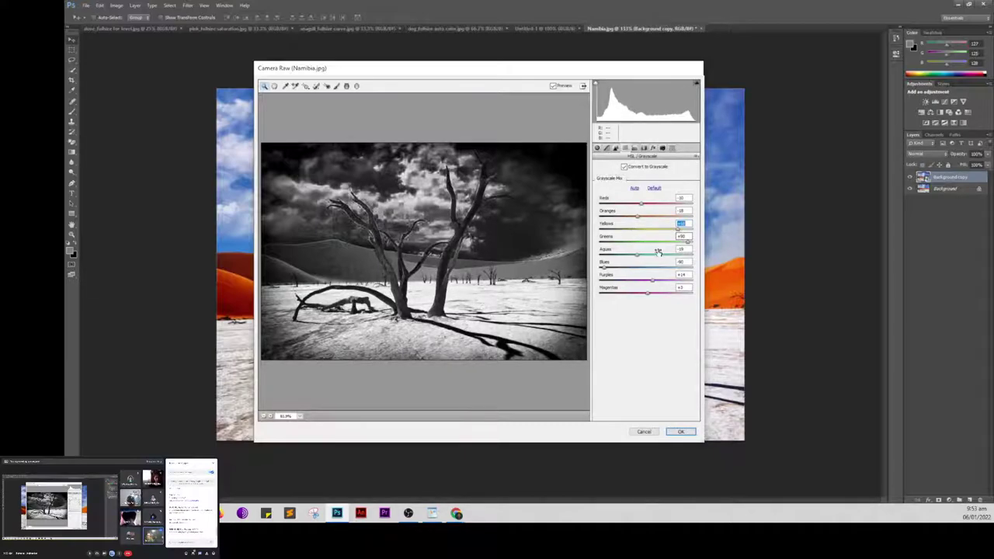
pyautogui.press('Tab')
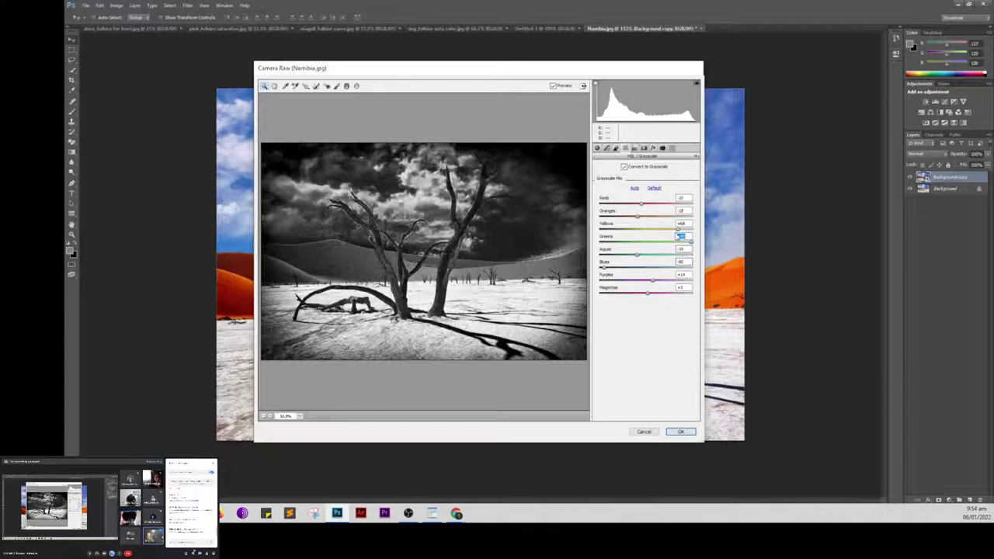
pyautogui.moveTo(654, 282); pyautogui.dragTo(700, 285)
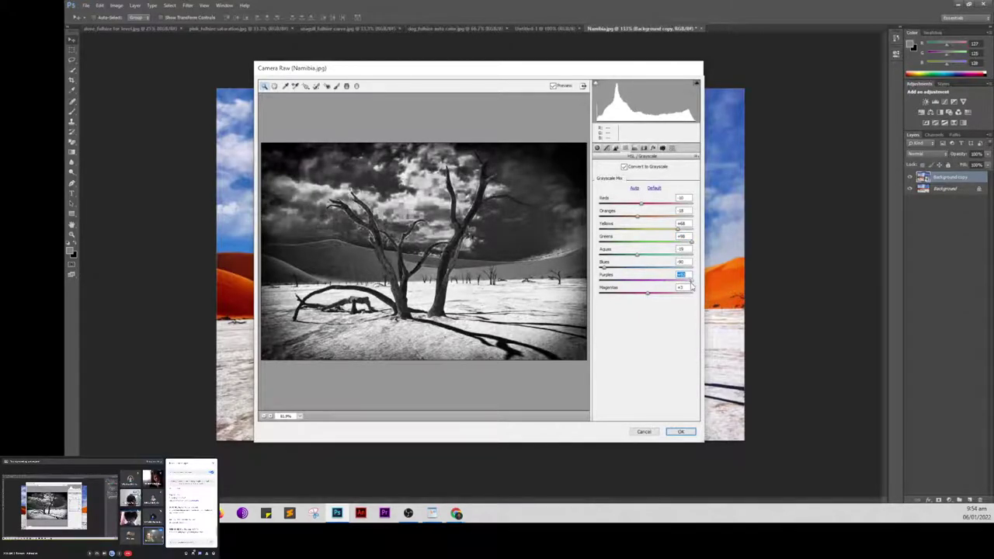
pyautogui.moveTo(646, 297); pyautogui.dragTo(666, 297)
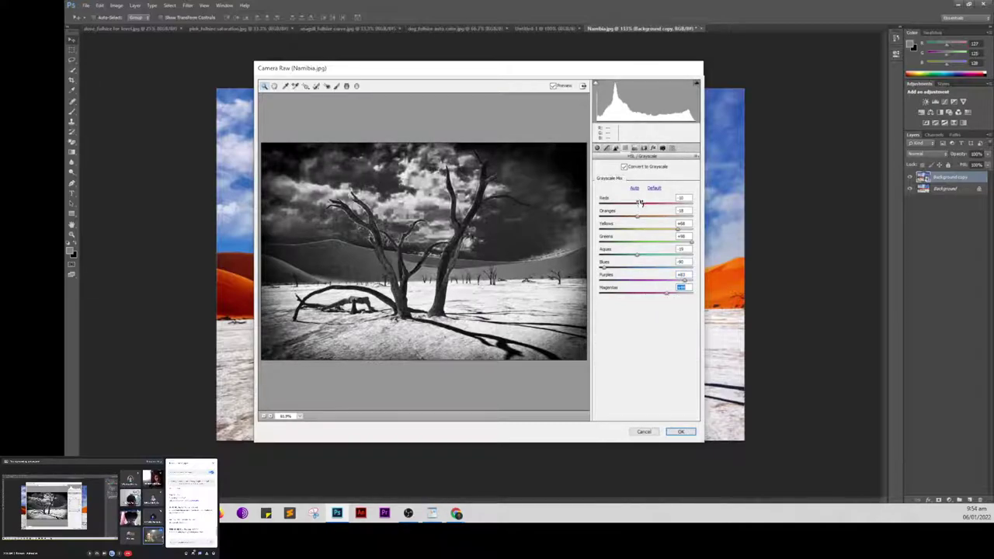
# Step: Adjust Reds, brighten Oranges for the dunes, and apply the Camera Raw filter
pyautogui.moveTo(641, 205)
pyautogui.mouseDown()
pyautogui.moveTo(612, 223)
pyautogui.moveTo(617, 215)
pyautogui.moveTo(601, 213)
pyautogui.mouseUp()
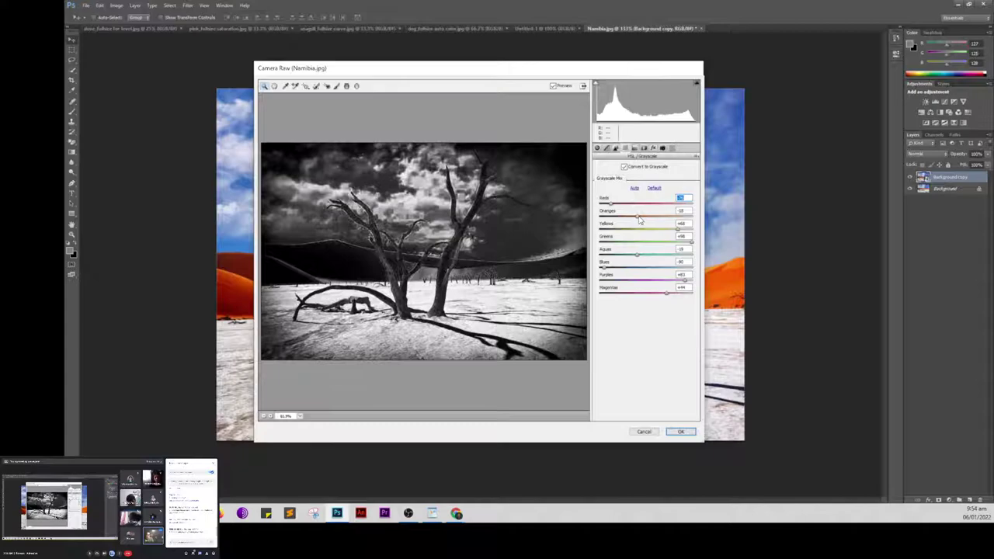
pyautogui.moveTo(639, 221); pyautogui.dragTo(651, 224)
pyautogui.moveTo(655, 223); pyautogui.dragTo(664, 221)
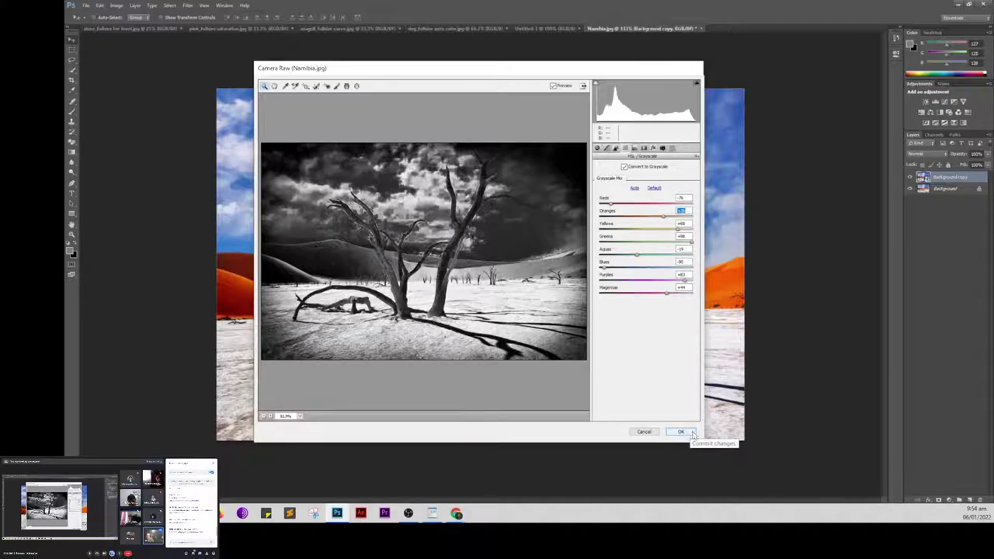
pyautogui.click(680, 431)
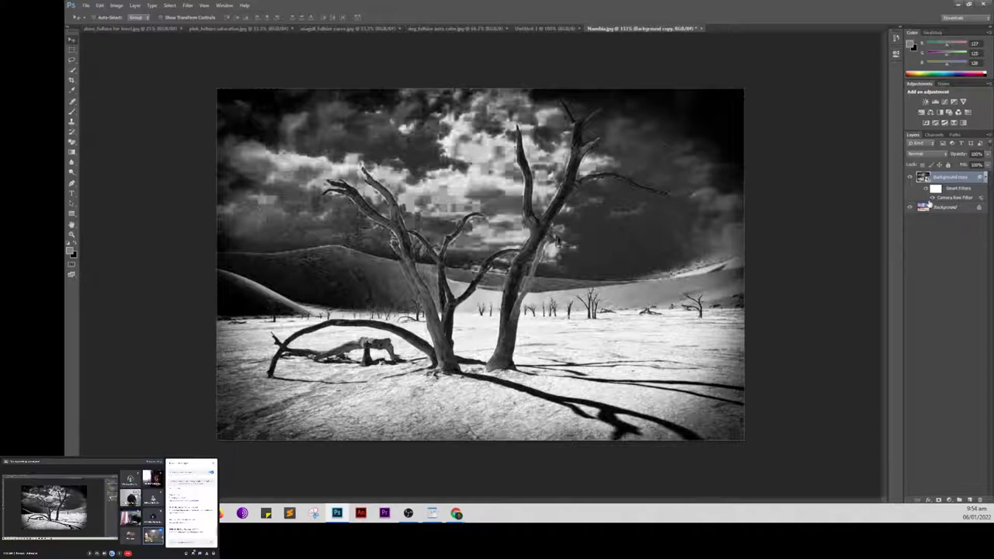
pyautogui.click(910, 178)
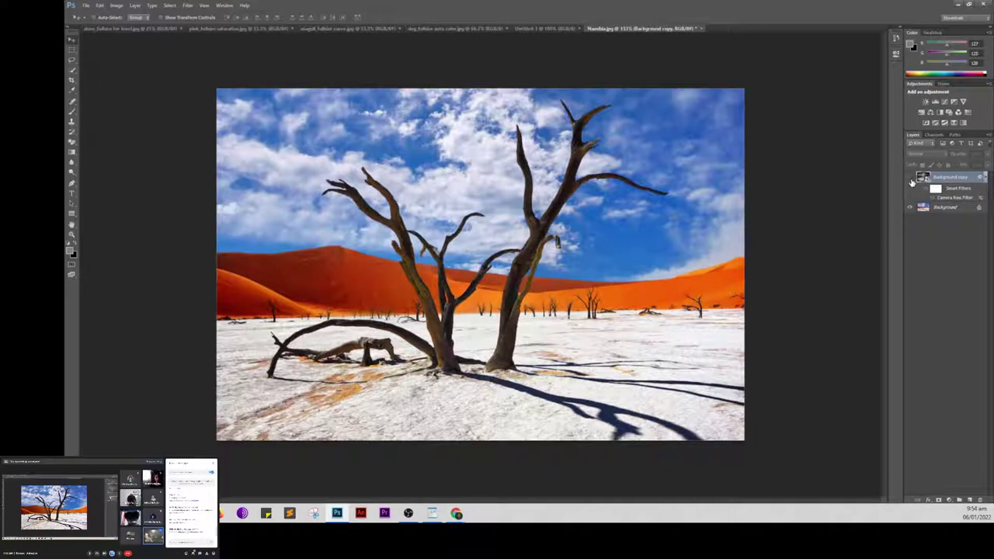
pyautogui.click(909, 179)
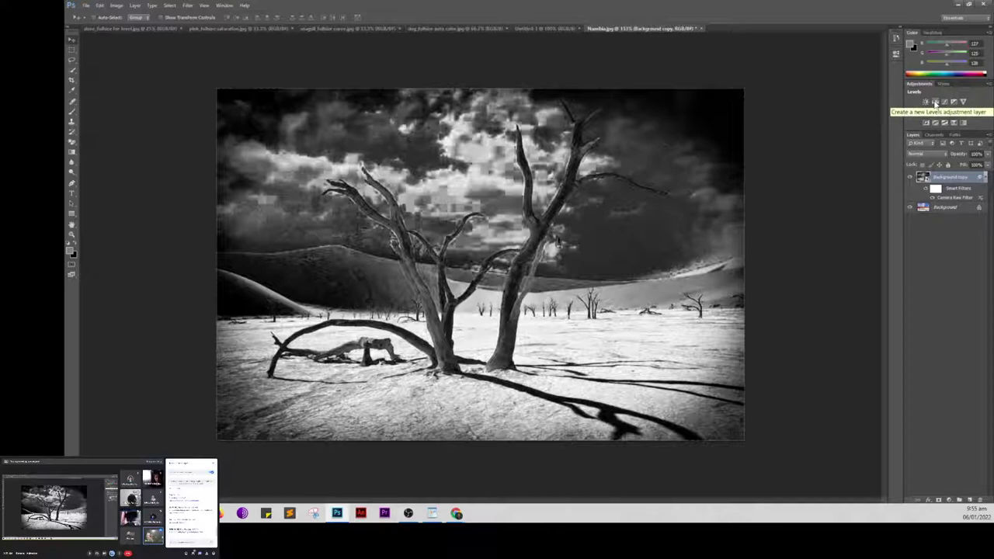
# Step: Add a Levels layer, brighten highlights and shift midtones, then toggle layer visibility to compare
pyautogui.click(934, 103)
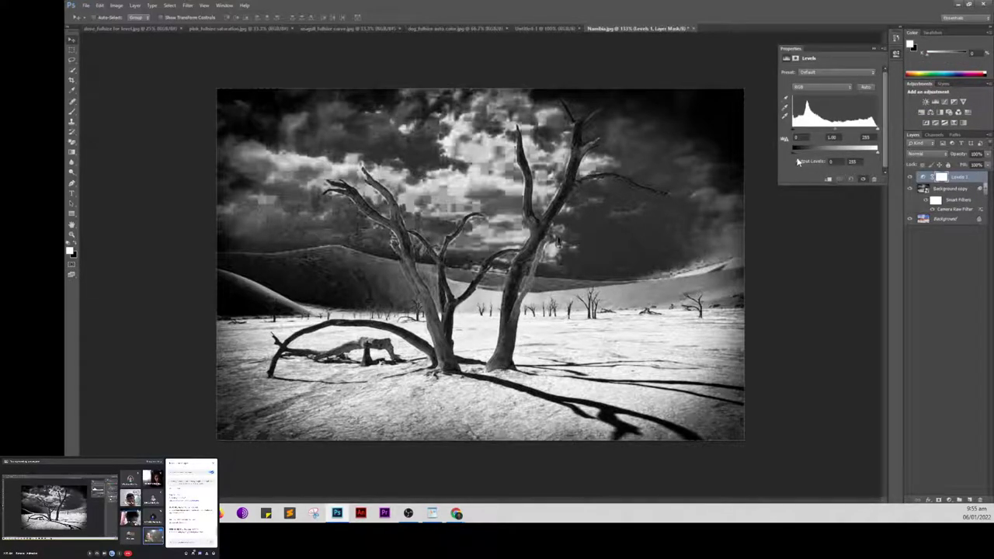
pyautogui.moveTo(793, 134); pyautogui.dragTo(794, 135)
pyautogui.moveTo(877, 132)
pyautogui.mouseDown()
pyautogui.moveTo(817, 135)
pyautogui.moveTo(825, 132)
pyautogui.mouseUp()
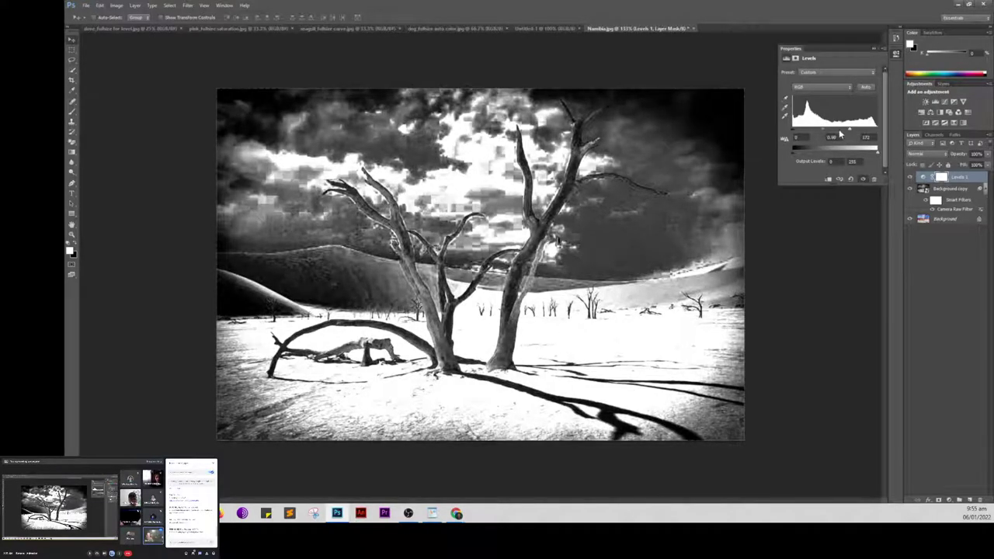
pyautogui.moveTo(823, 131); pyautogui.dragTo(852, 136)
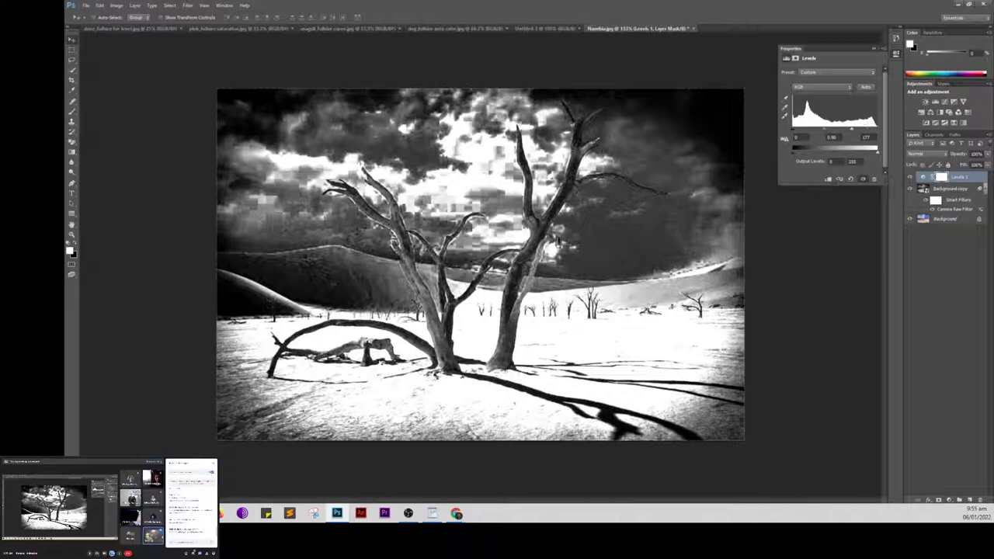
pyautogui.click(873, 48)
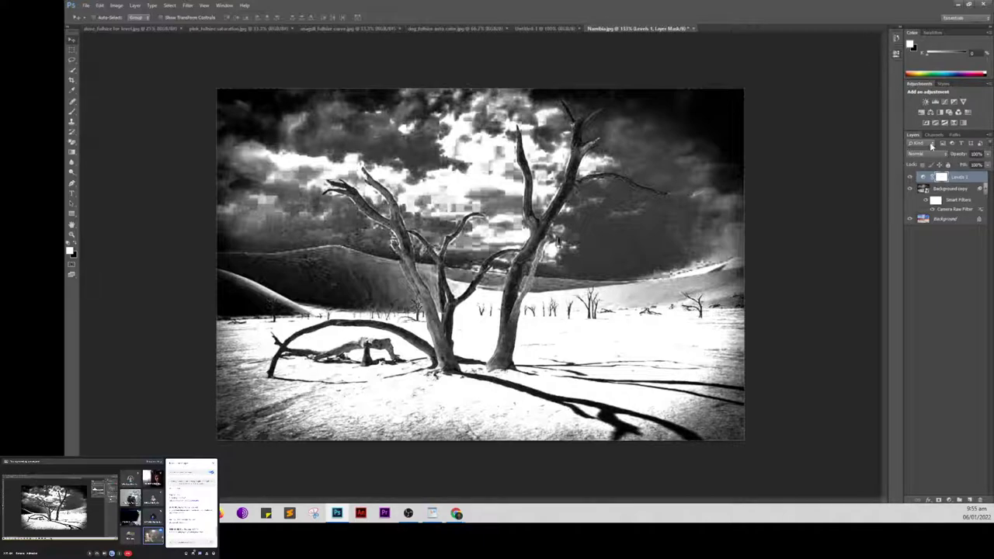
pyautogui.doubleClick(923, 177)
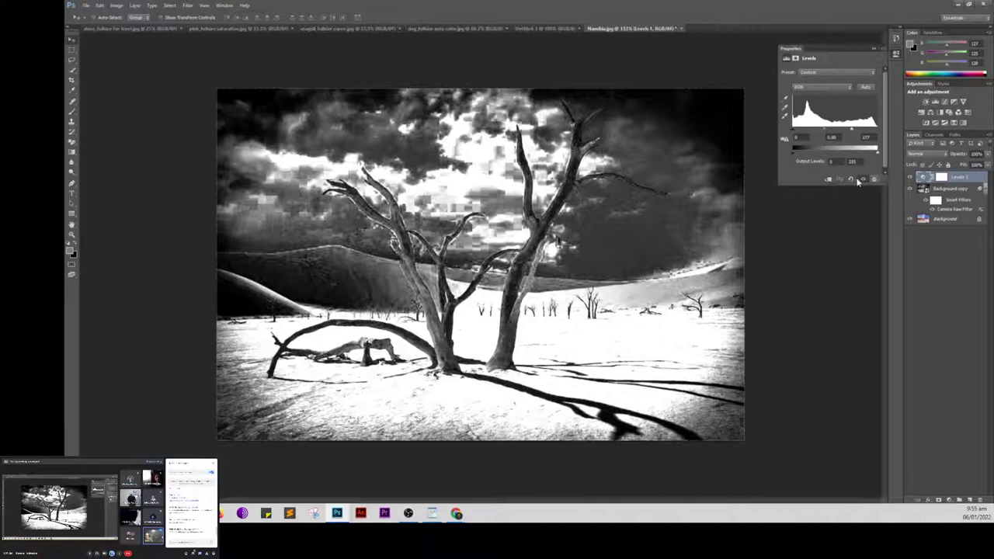
pyautogui.click(874, 48)
pyautogui.click(911, 178)
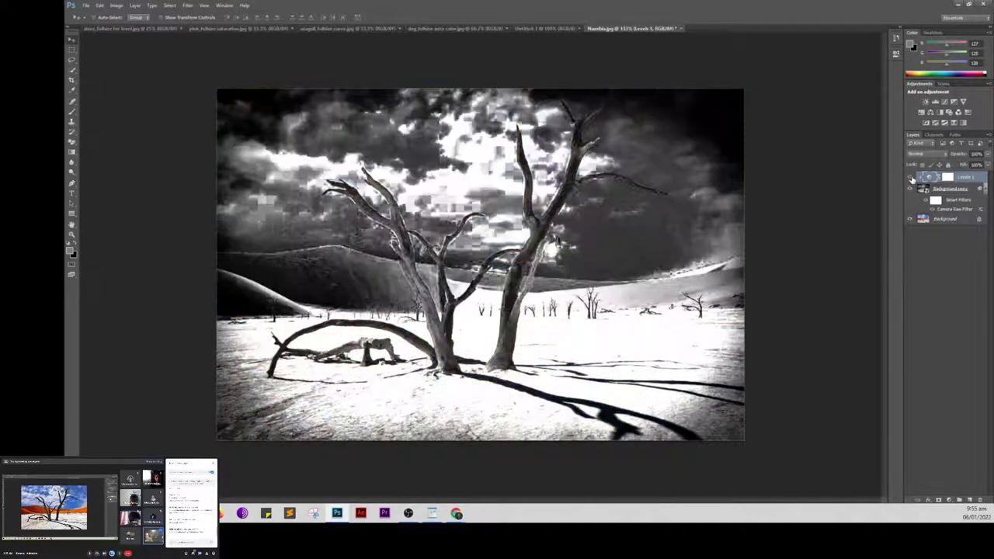
pyautogui.click(912, 193)
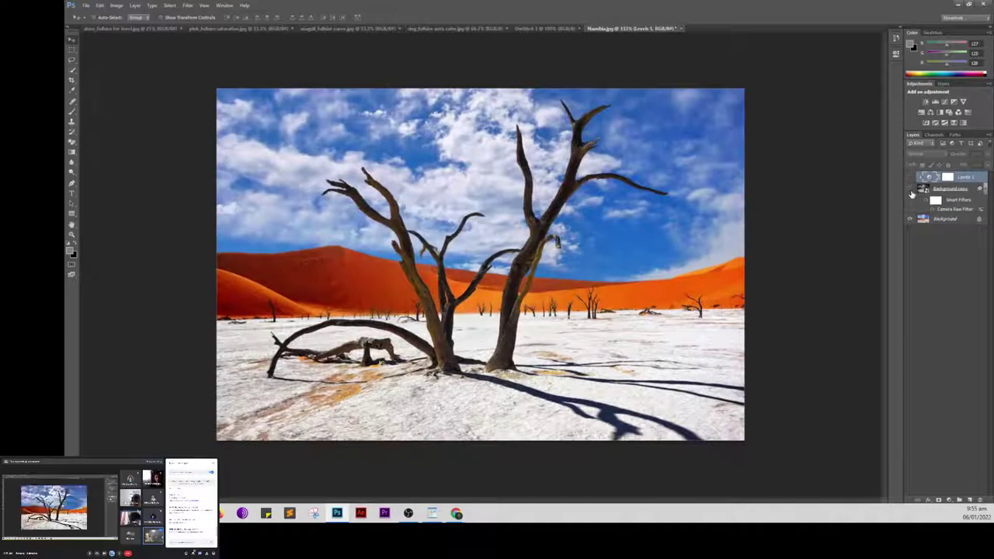
pyautogui.click(912, 178)
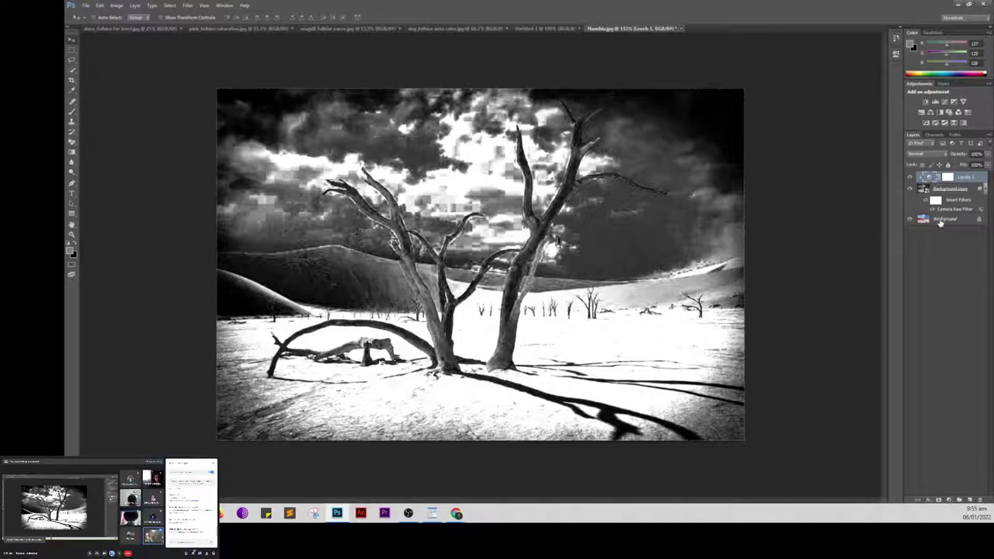
# Step: Delete the Levels 1 and Background copy layers, confirming each deletion
pyautogui.click(980, 500)
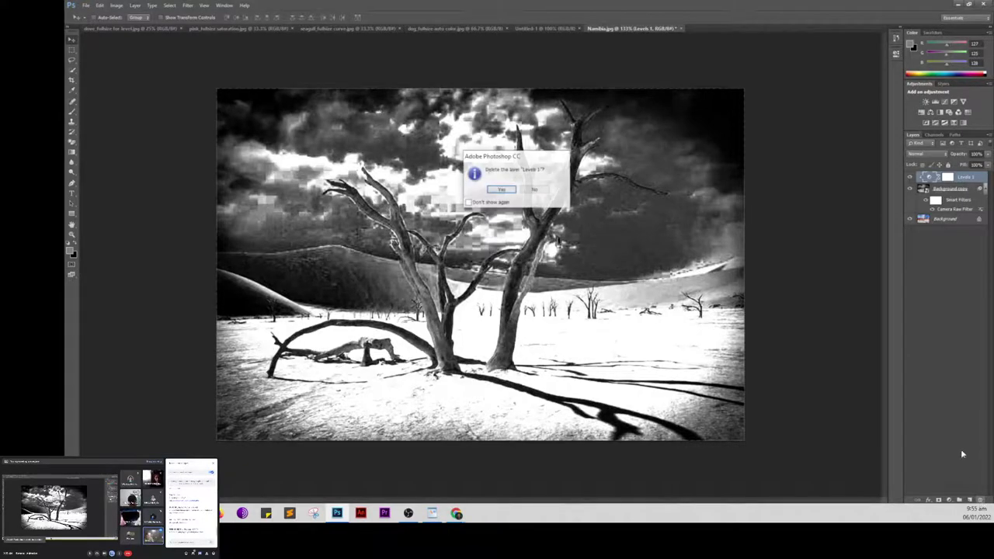
pyautogui.click(504, 193)
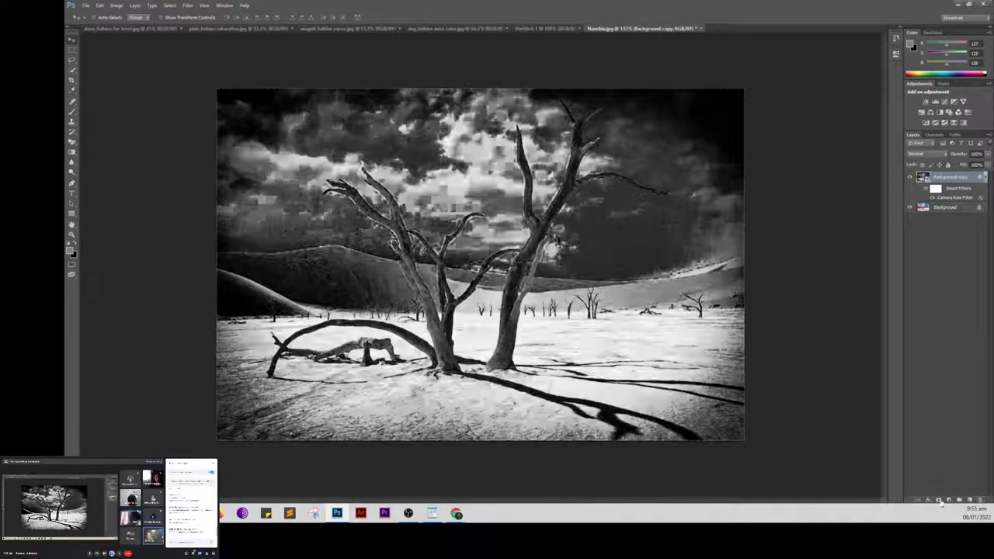
pyautogui.click(980, 501)
pyautogui.click(502, 190)
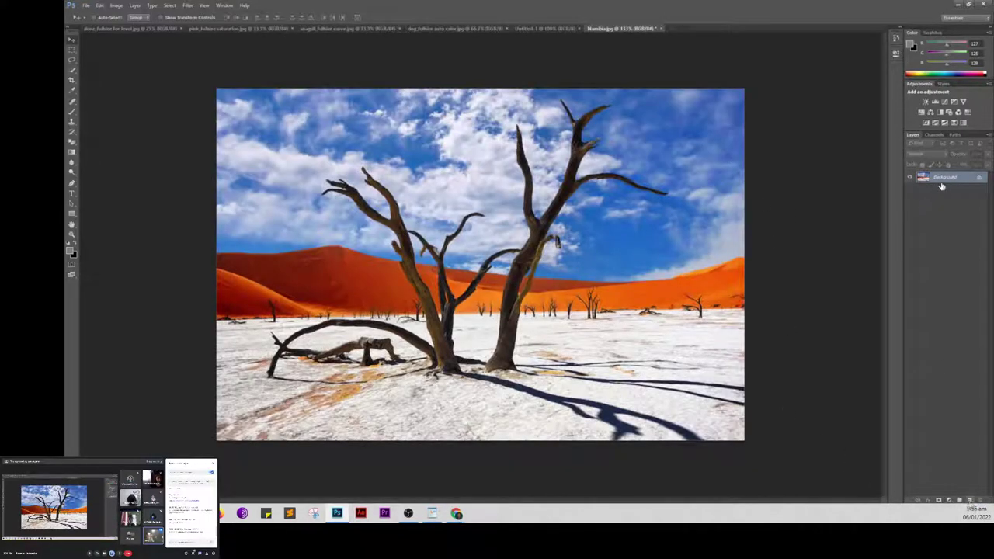
# Step: Duplicate the Background to Layer 1 and convert it to grayscale in Camera Raw
pyautogui.hotkey('ctrl', 'j')
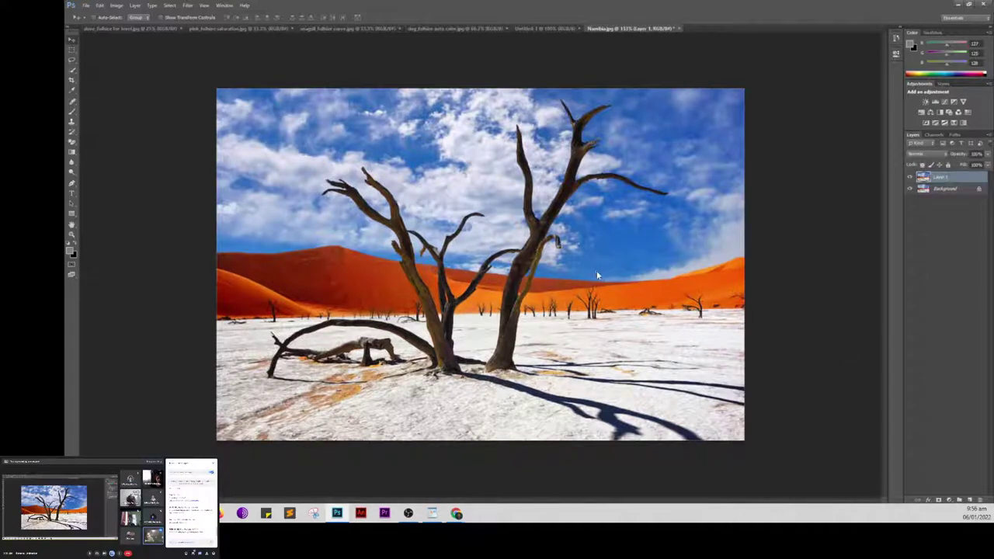
pyautogui.hotkey('ctrl', 'shift', 'a')
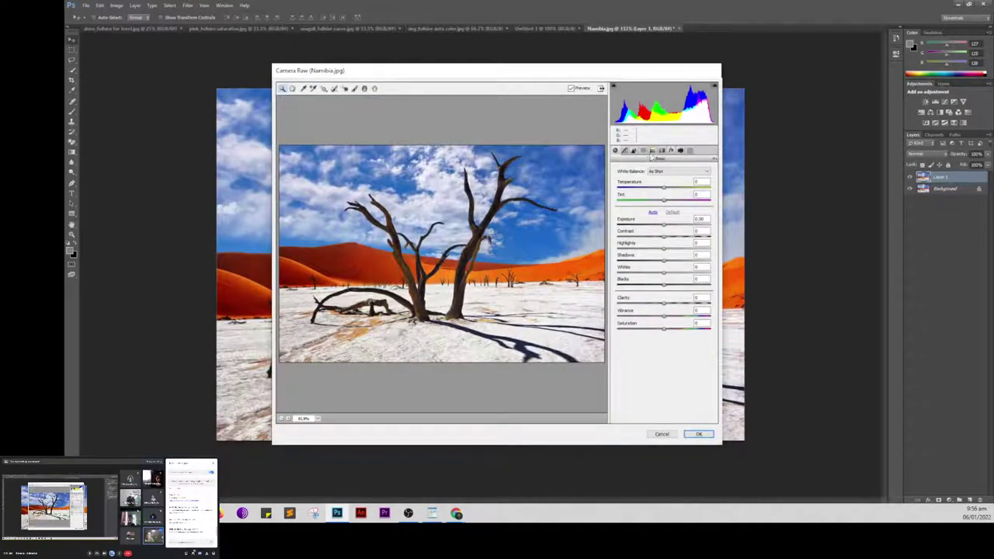
pyautogui.click(656, 151)
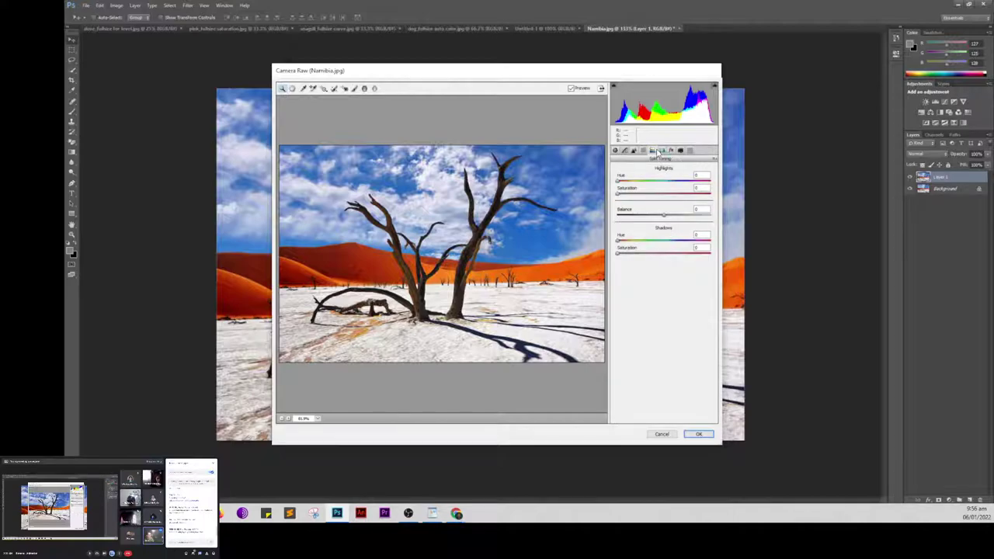
pyautogui.click(651, 150)
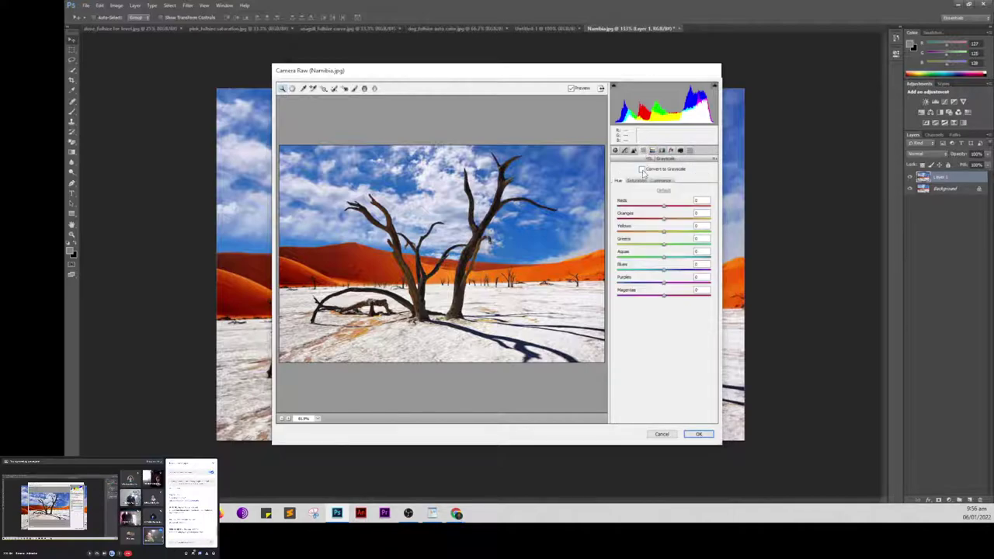
pyautogui.click(642, 170)
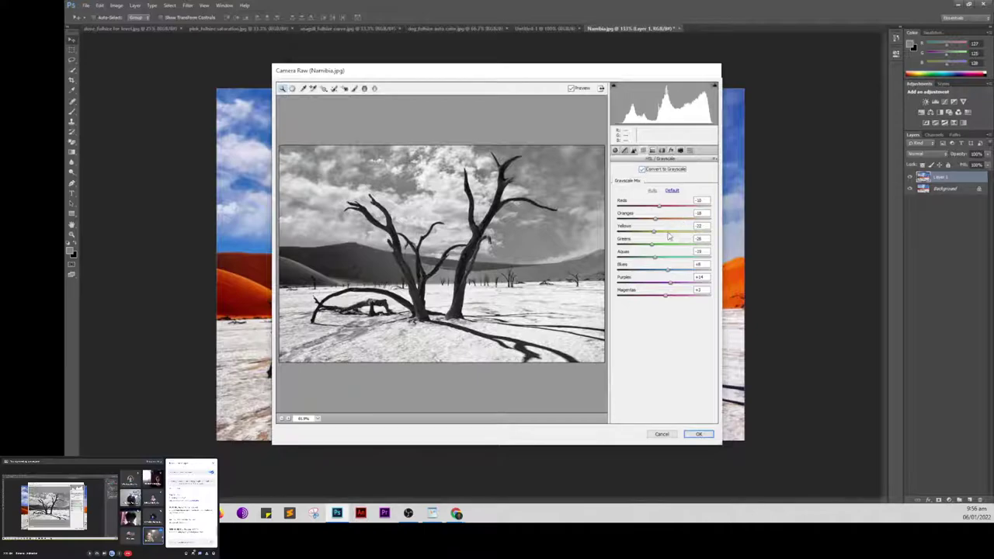
# Step: Brighten Yellows, Greens, Purples and Magentas, and darken Blues and Reds in the grayscale mix
pyautogui.moveTo(655, 234); pyautogui.dragTo(673, 239)
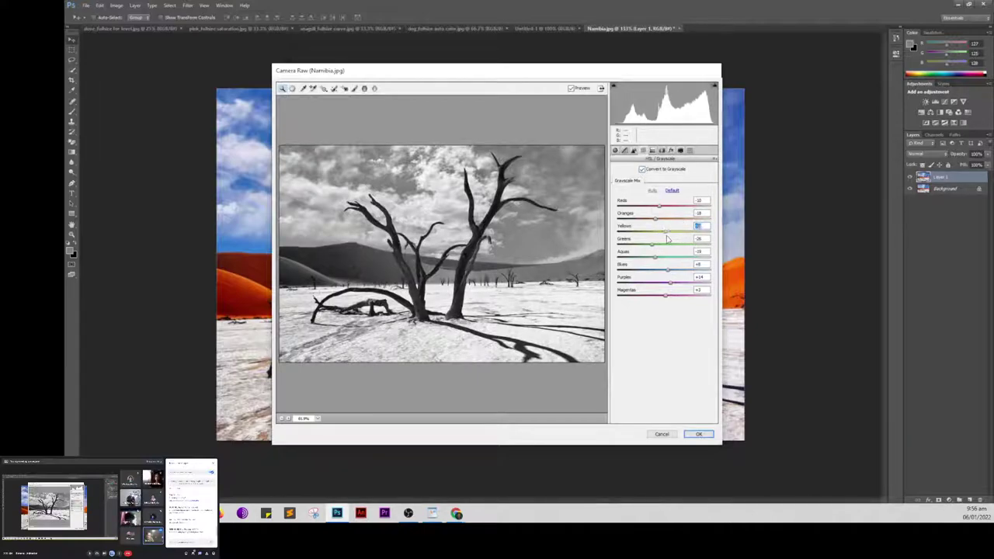
pyautogui.moveTo(652, 245); pyautogui.dragTo(680, 256)
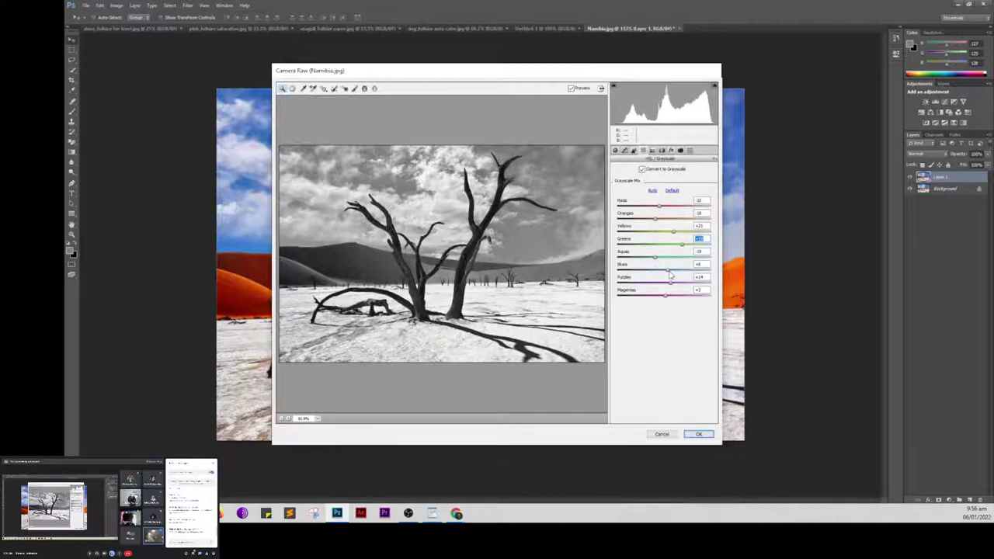
pyautogui.moveTo(671, 270); pyautogui.dragTo(635, 272)
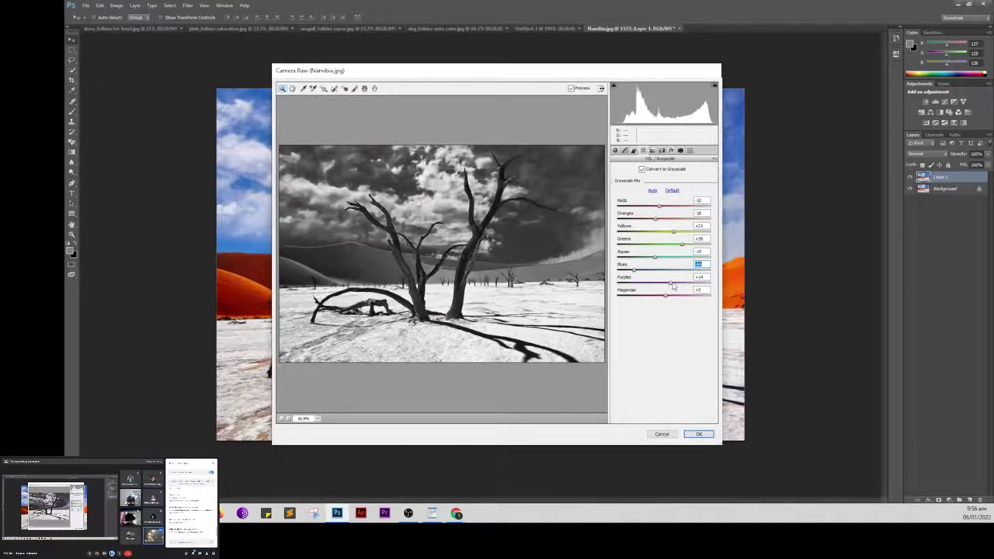
pyautogui.moveTo(672, 284); pyautogui.dragTo(689, 289)
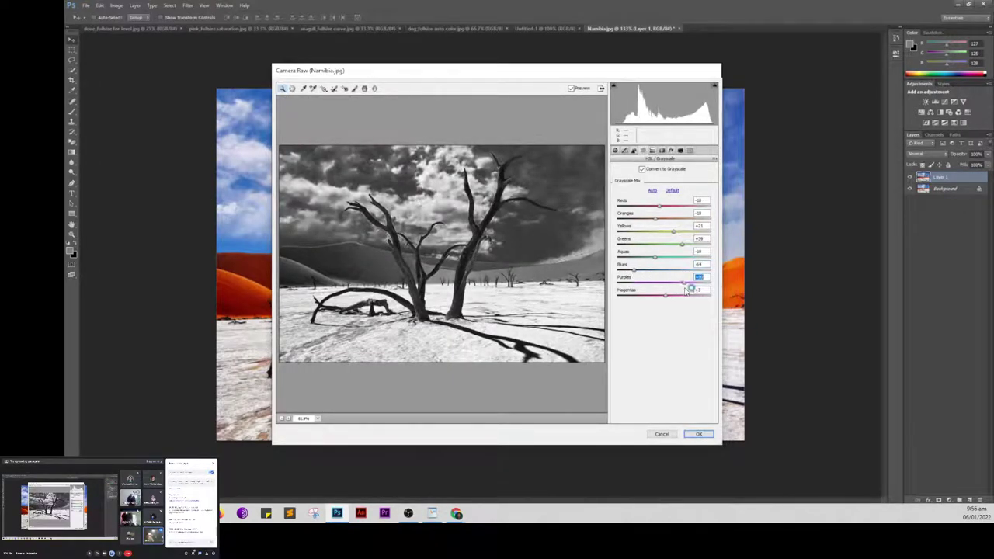
pyautogui.moveTo(666, 300); pyautogui.dragTo(688, 301)
pyautogui.moveTo(658, 211)
pyautogui.mouseDown()
pyautogui.moveTo(672, 220)
pyautogui.moveTo(656, 224)
pyautogui.moveTo(683, 225)
pyautogui.moveTo(697, 245)
pyautogui.moveTo(652, 232)
pyautogui.moveTo(581, 239)
pyautogui.mouseUp()
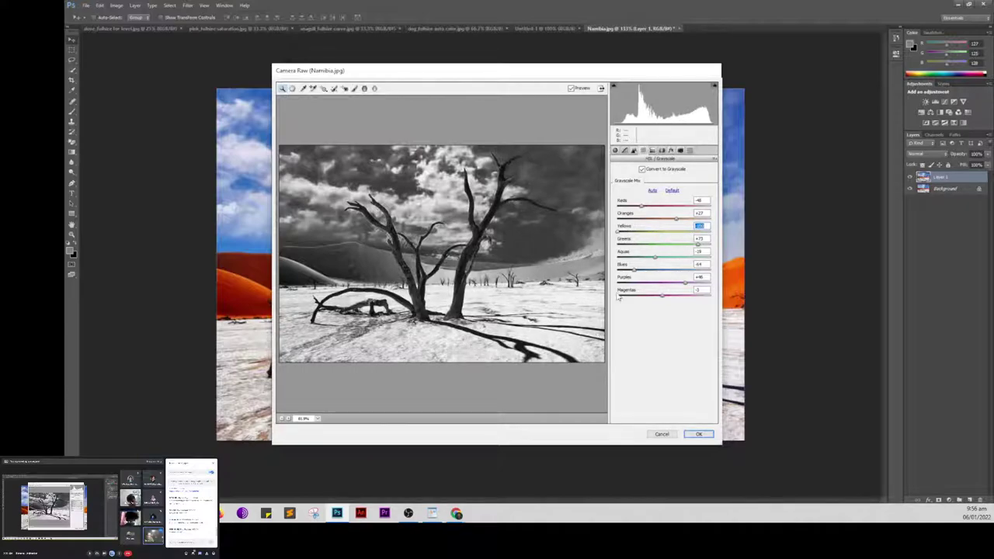
# Step: Set Yellows to -100, darken Oranges and Blues further, and apply the filter
pyautogui.moveTo(656, 257)
pyautogui.mouseDown()
pyautogui.moveTo(621, 266)
pyautogui.moveTo(699, 273)
pyautogui.moveTo(681, 284)
pyautogui.mouseUp()
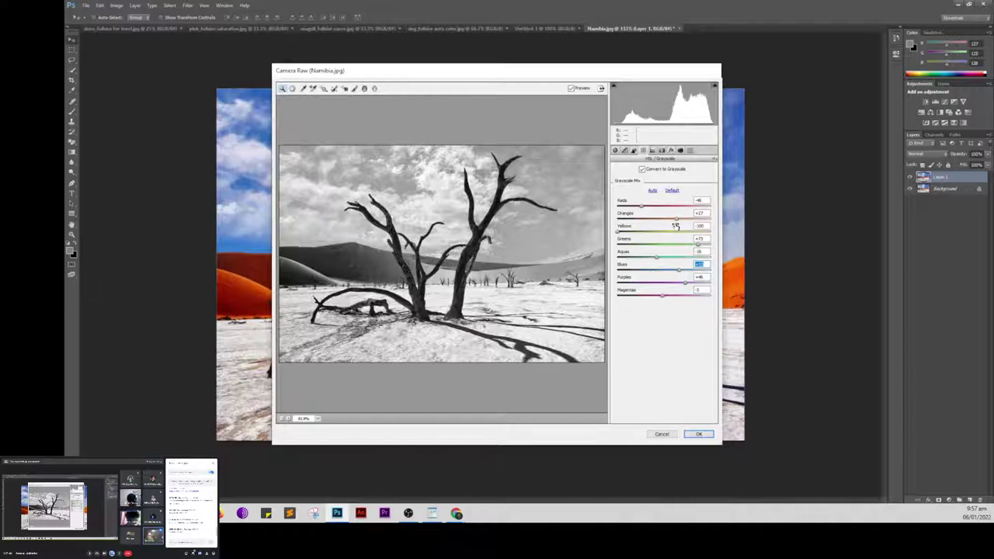
pyautogui.moveTo(675, 220); pyautogui.dragTo(653, 221)
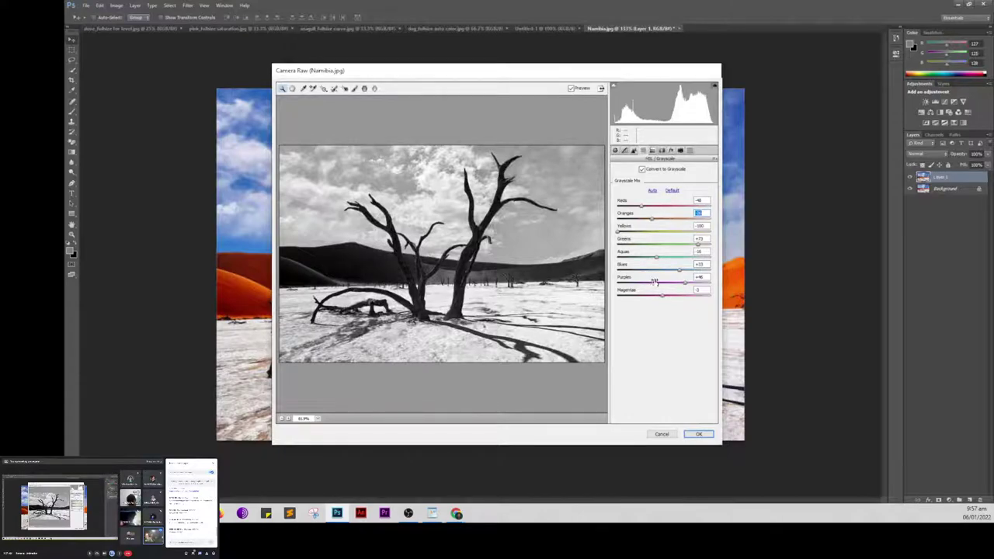
pyautogui.moveTo(454, 73)
pyautogui.mouseDown()
pyautogui.moveTo(551, 249)
pyautogui.moveTo(543, 53)
pyautogui.mouseUp()
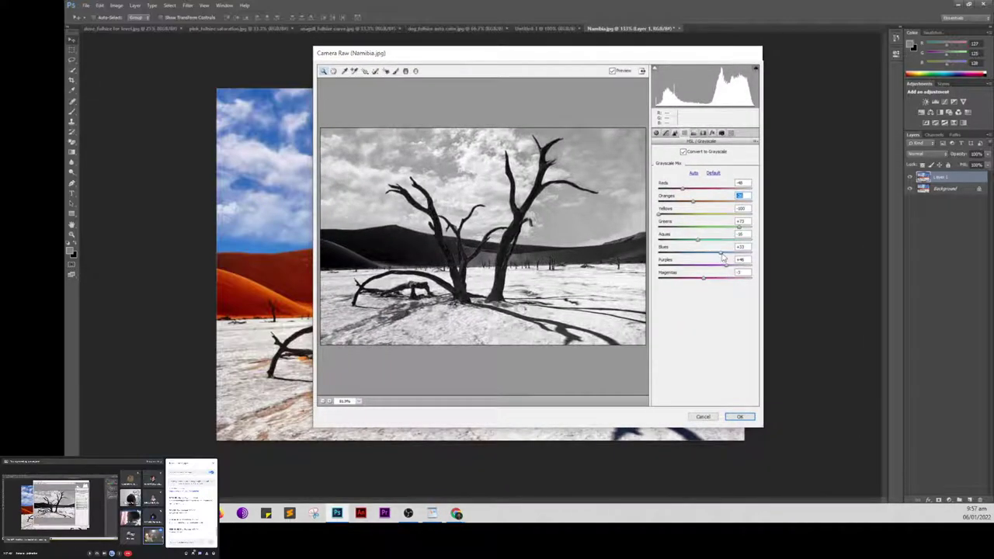
pyautogui.moveTo(714, 252); pyautogui.dragTo(683, 261)
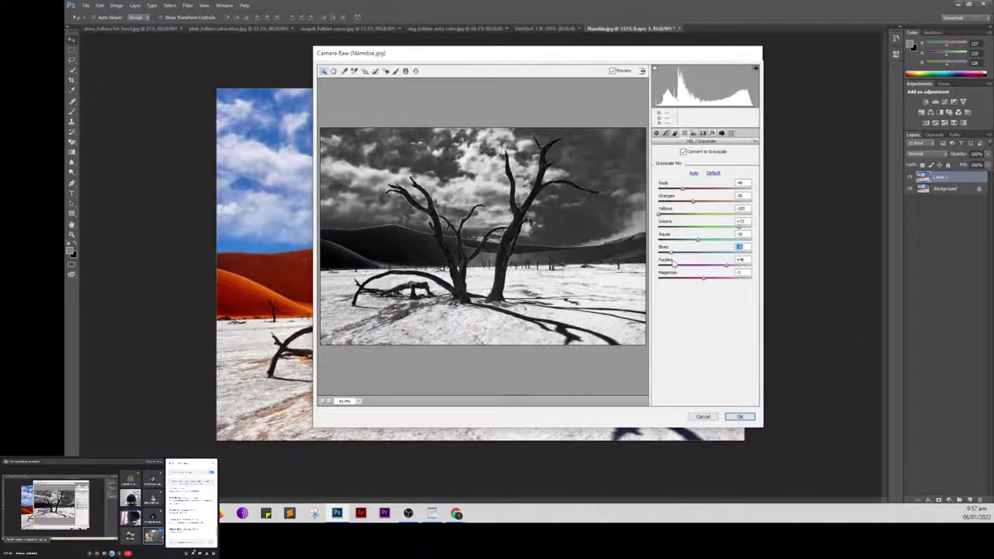
pyautogui.moveTo(684, 264); pyautogui.dragTo(673, 259)
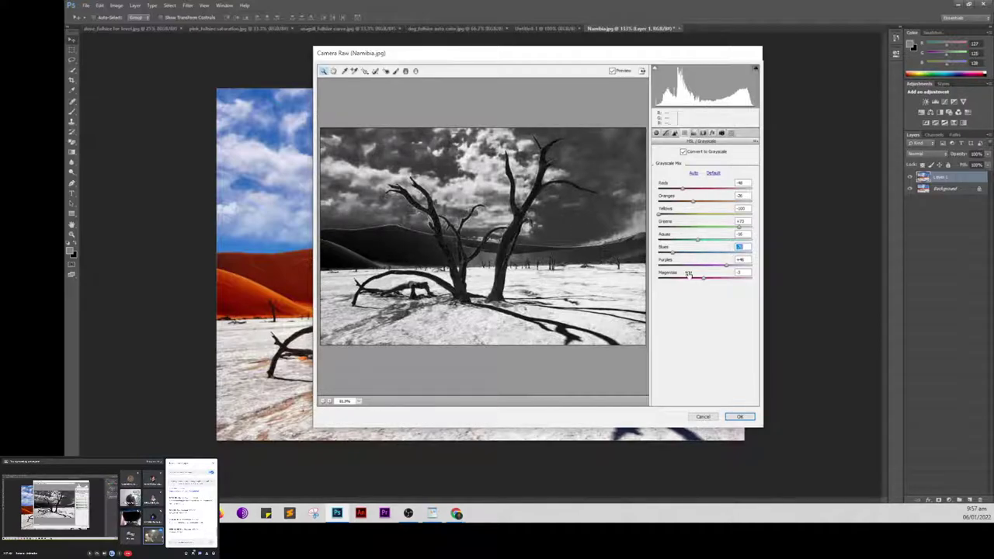
pyautogui.click(741, 417)
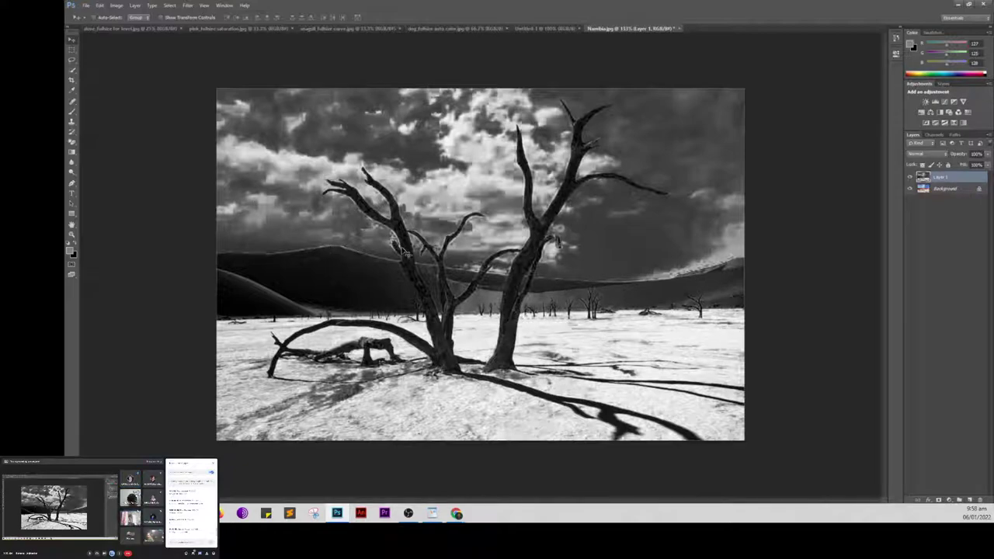
# Step: Reopen the Camera Raw Filter on the black-and-white desert photo with Ctrl+Shift+A
pyautogui.hotkey('ctrl', 'shift', 'a')
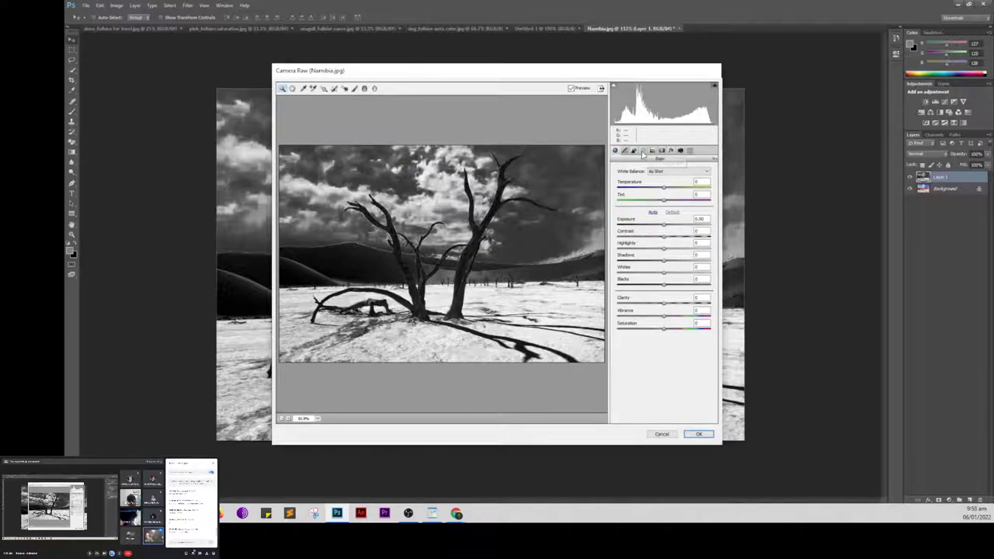
# Step: Review the HSL Hue, Saturation and Luminance sliders, then cancel Camera Raw and delete Layer 1
pyautogui.click(643, 151)
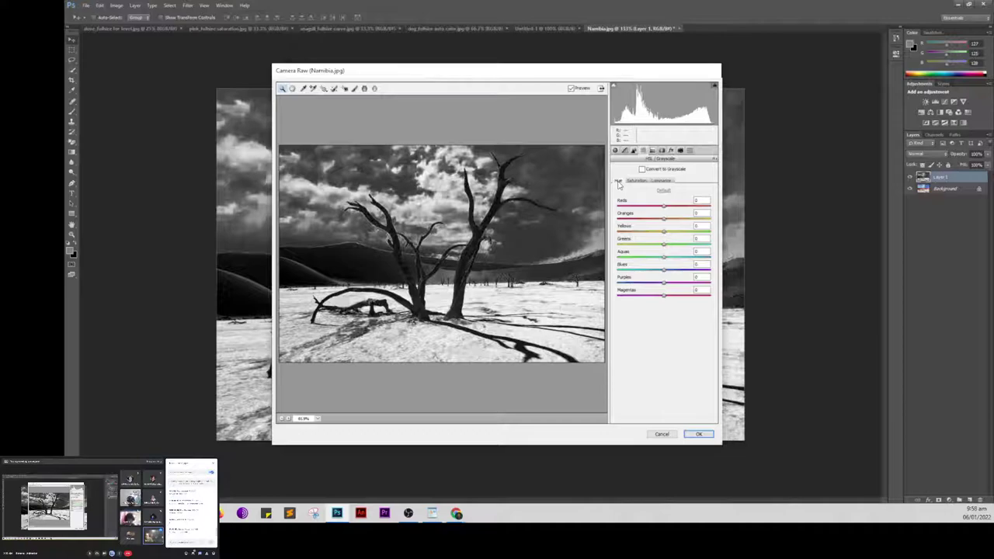
pyautogui.click(635, 181)
pyautogui.click(670, 181)
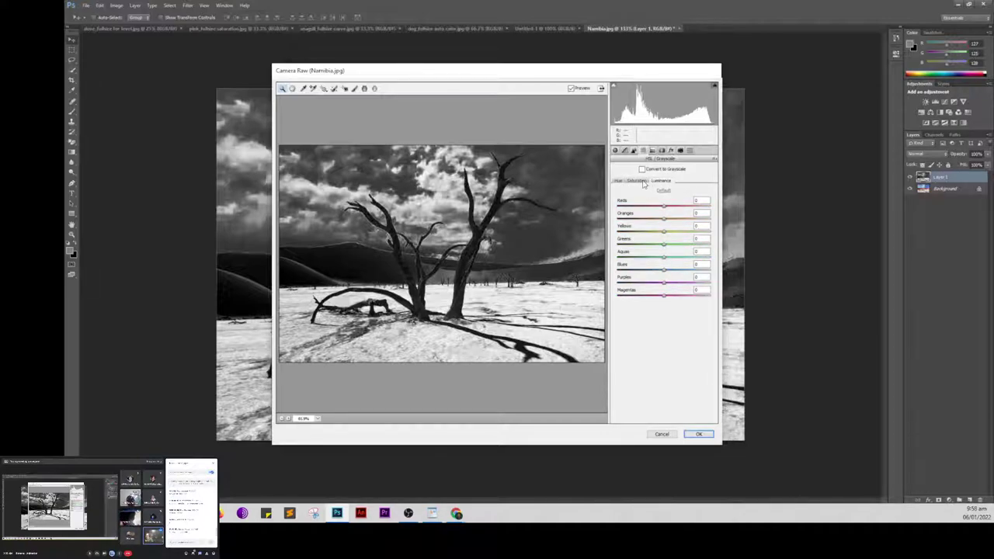
pyautogui.click(641, 183)
pyautogui.click(659, 182)
pyautogui.click(619, 182)
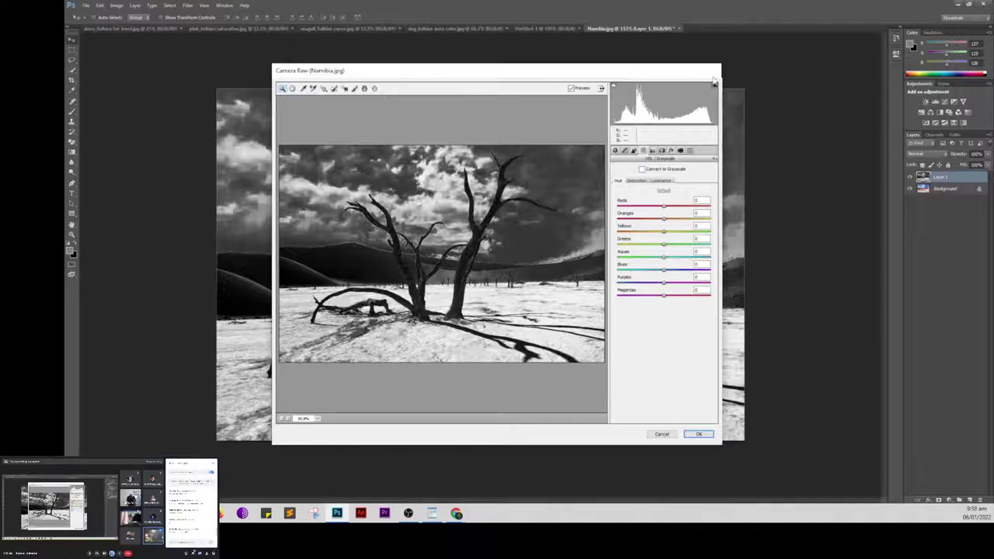
pyautogui.click(661, 434)
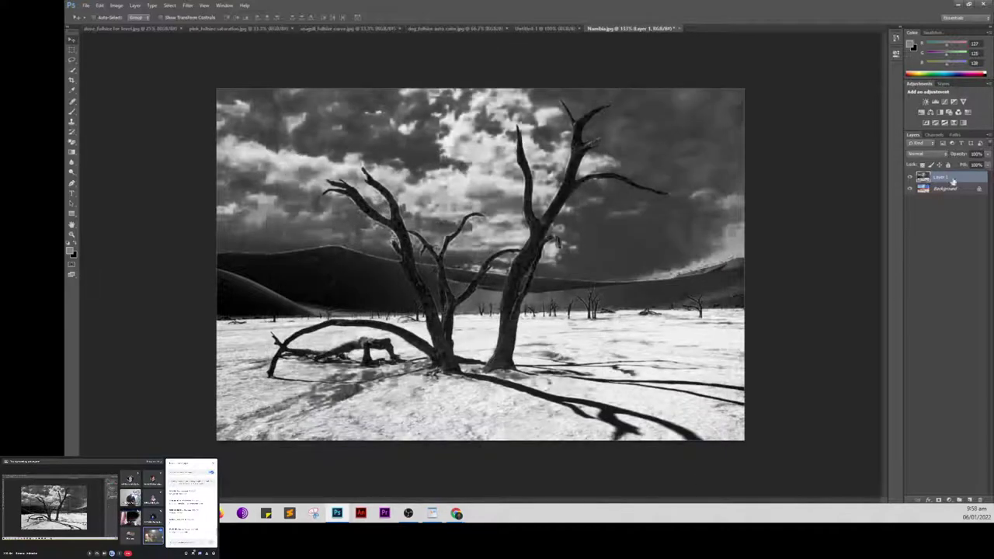
pyautogui.click(979, 499)
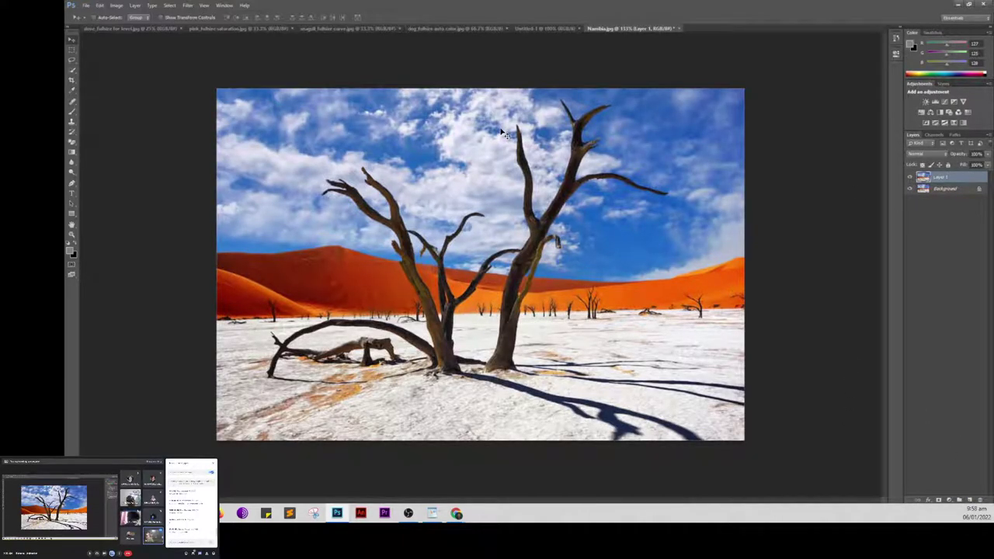
# Step: Open Camera Raw's HSL/Grayscale panel, enable Convert to Grayscale, then test and reset the Blues mix
pyautogui.hotkey('ctrl', 'shift', 'a')
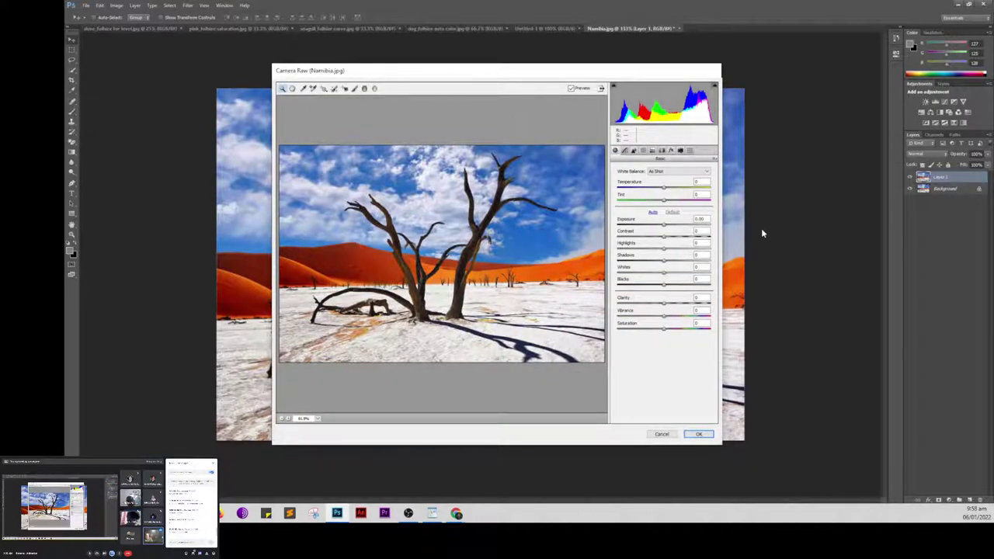
pyautogui.click(642, 150)
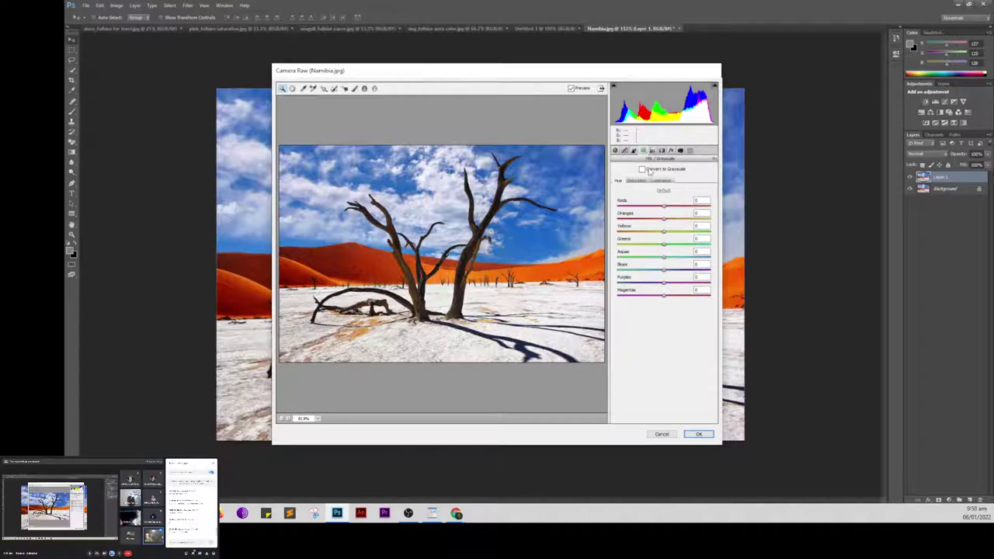
pyautogui.click(641, 169)
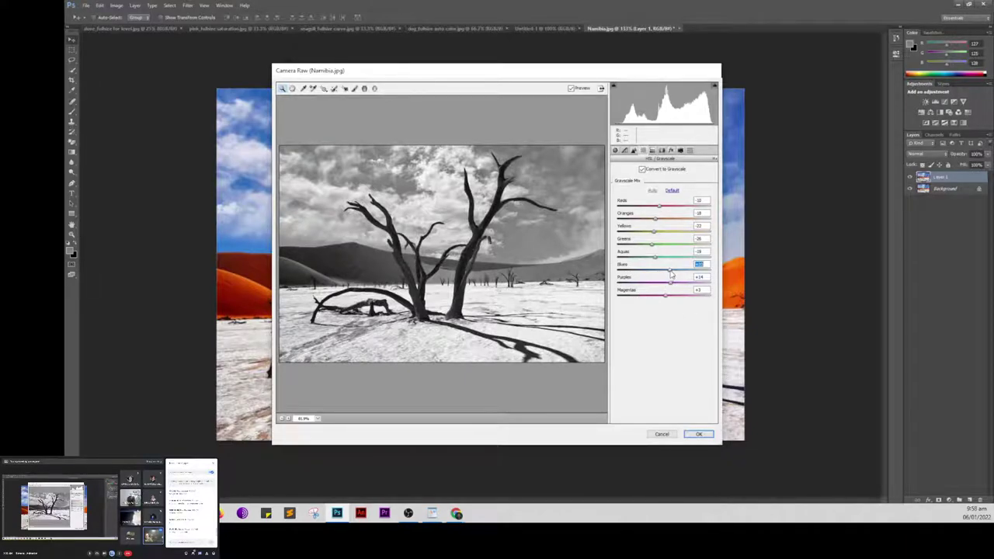
pyautogui.moveTo(669, 270)
pyautogui.mouseDown()
pyautogui.moveTo(689, 272)
pyautogui.moveTo(644, 282)
pyautogui.moveTo(664, 291)
pyautogui.mouseUp()
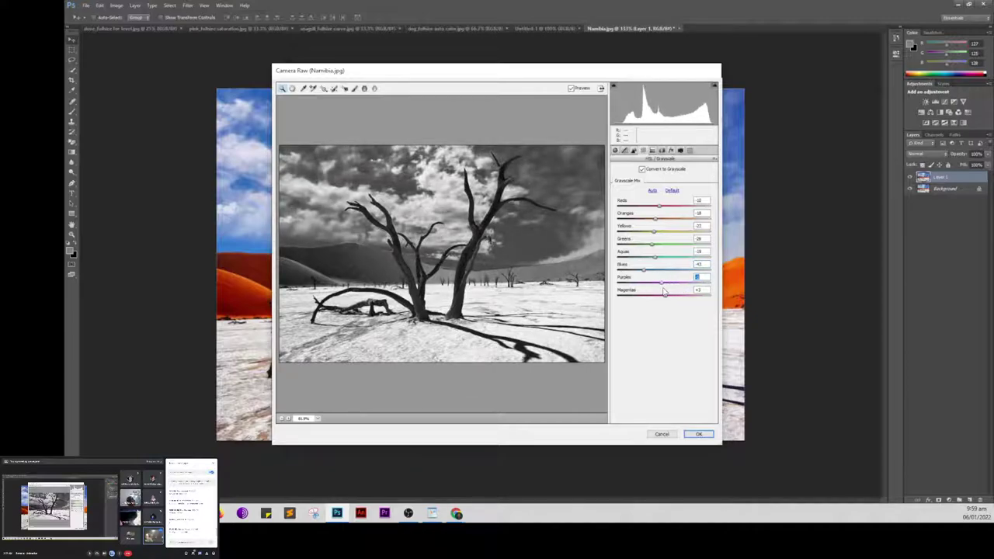
pyautogui.doubleClick(646, 270)
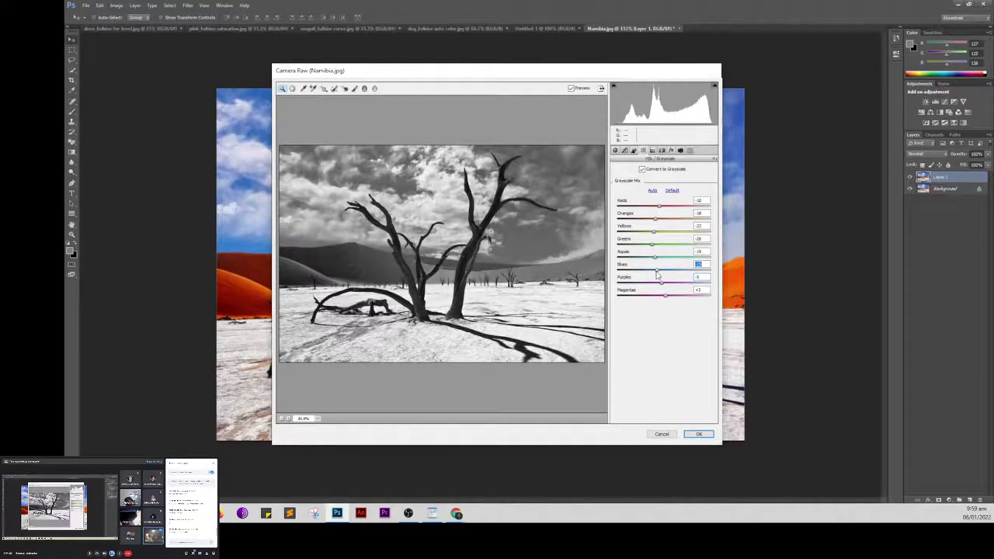
# Step: With grayscale off, try shifting the Blues hue toward cyan and purple, then re-enable grayscale
pyautogui.click(642, 170)
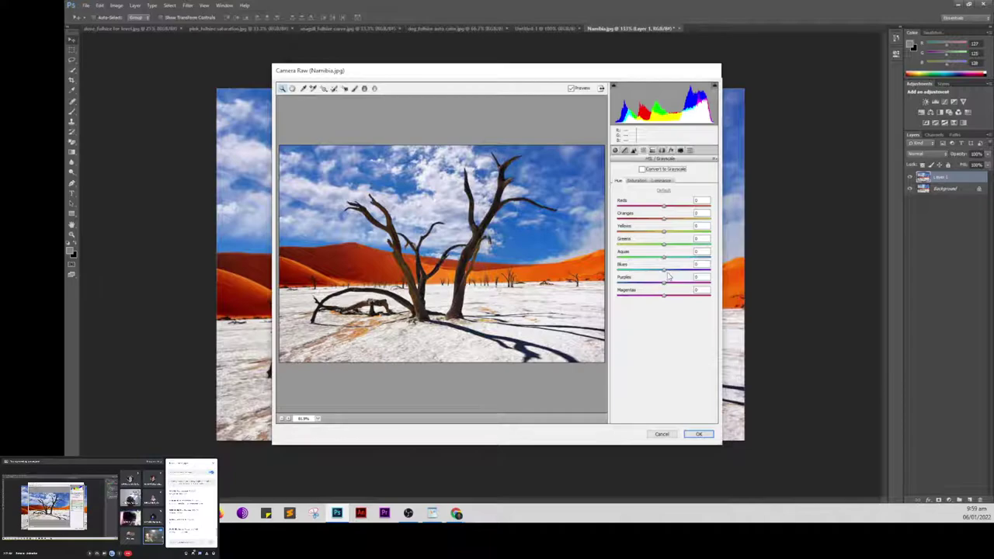
pyautogui.moveTo(653, 277); pyautogui.dragTo(634, 276)
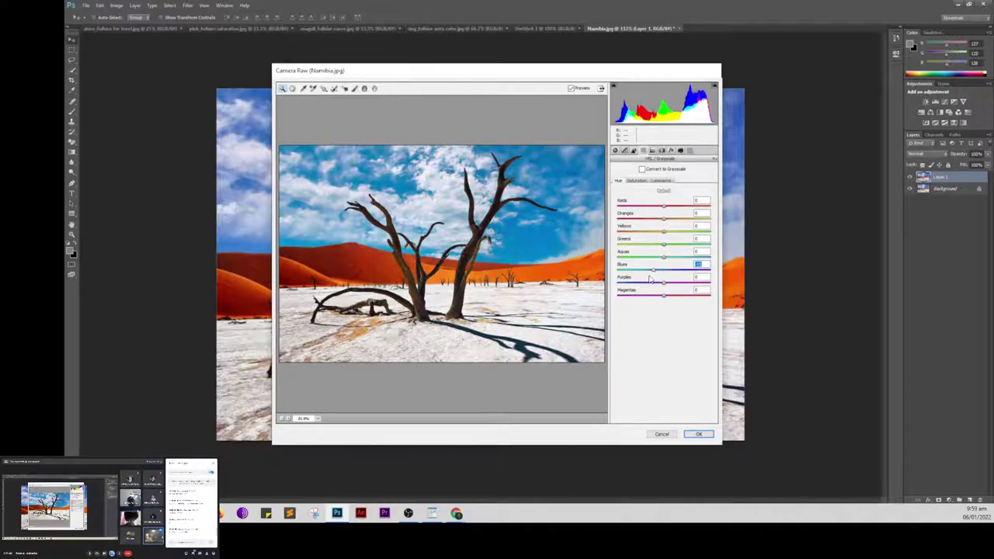
pyautogui.moveTo(634, 277)
pyautogui.mouseDown()
pyautogui.moveTo(699, 273)
pyautogui.moveTo(667, 274)
pyautogui.mouseUp()
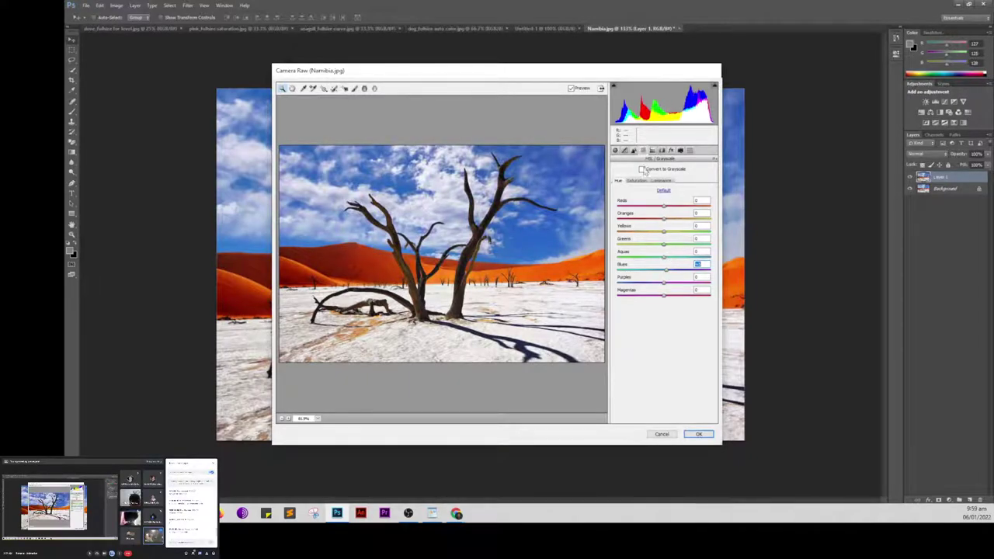
pyautogui.click(641, 169)
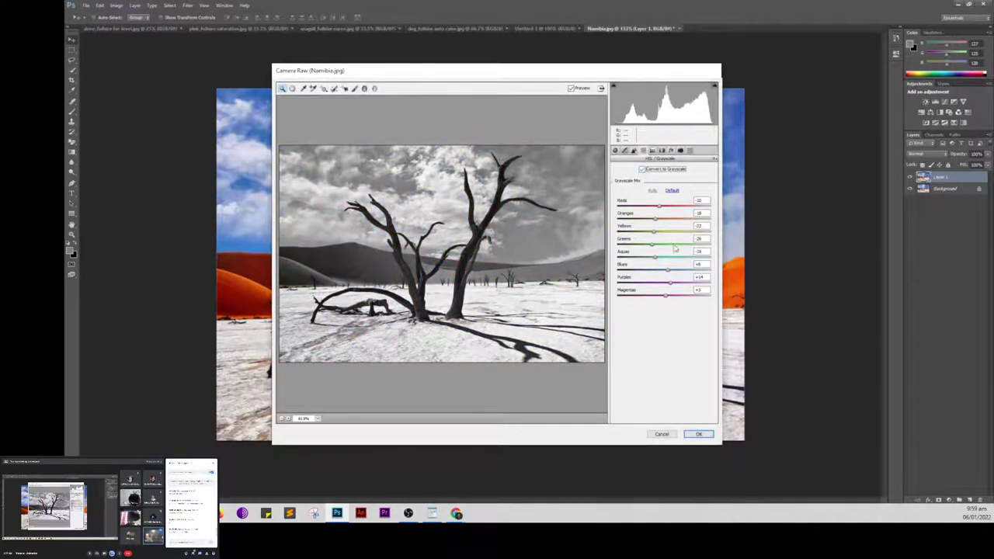
# Step: Brighten Yellows to +52 and rebalance the Blues value in the grayscale mix
pyautogui.moveTo(654, 233)
pyautogui.mouseDown()
pyautogui.moveTo(688, 236)
pyautogui.moveTo(651, 221)
pyautogui.mouseUp()
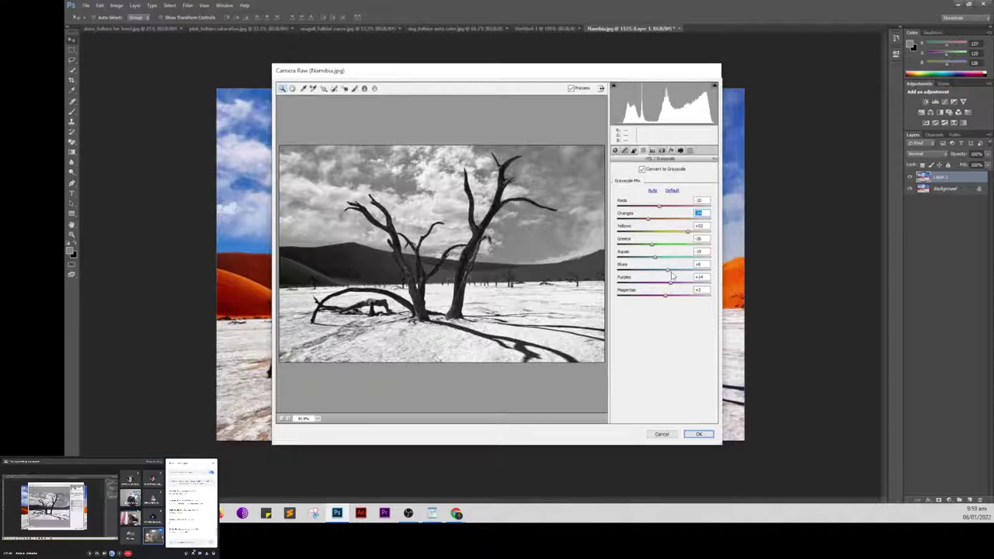
pyautogui.moveTo(670, 271); pyautogui.dragTo(697, 273)
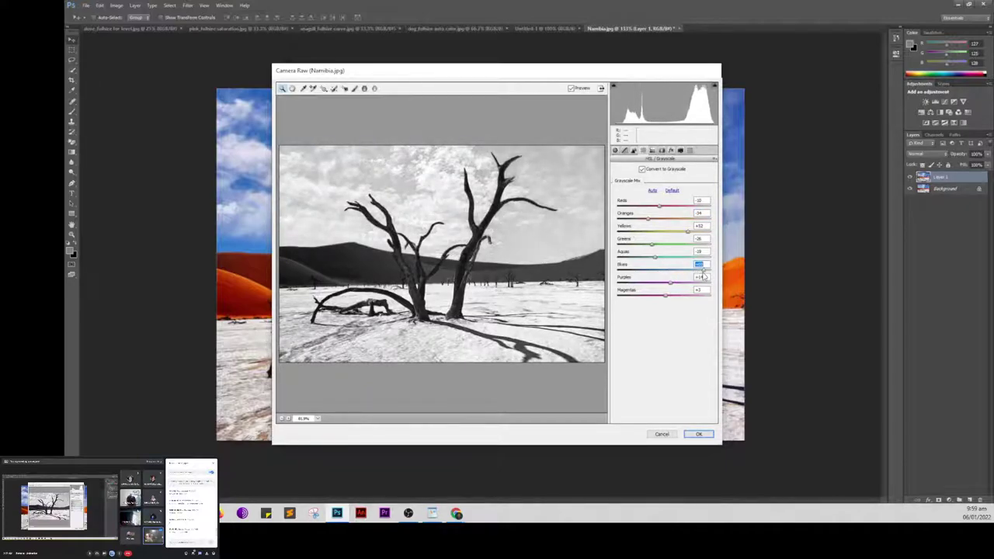
pyautogui.moveTo(698, 273)
pyautogui.mouseDown()
pyautogui.moveTo(659, 273)
pyautogui.moveTo(665, 298)
pyautogui.mouseUp()
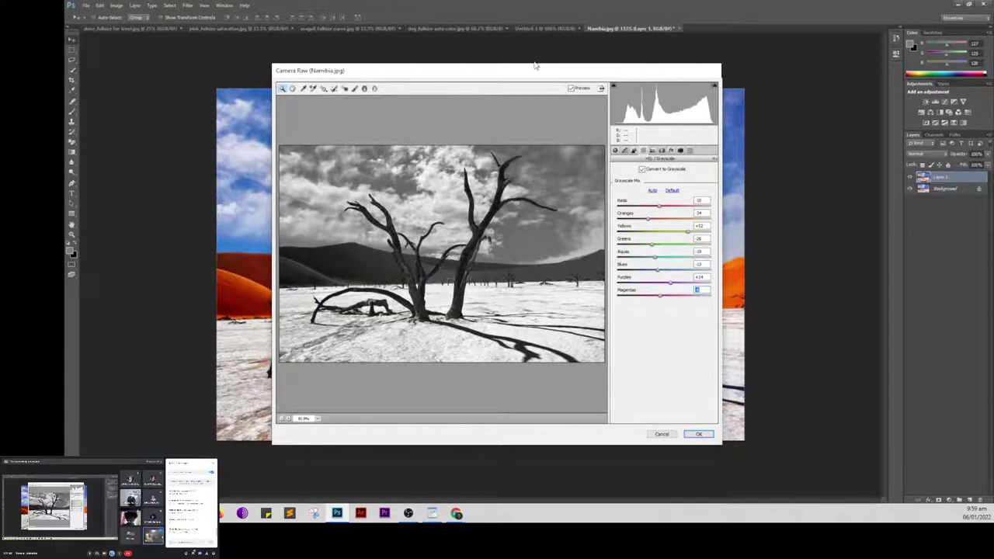
pyautogui.moveTo(536, 70); pyautogui.dragTo(525, 61)
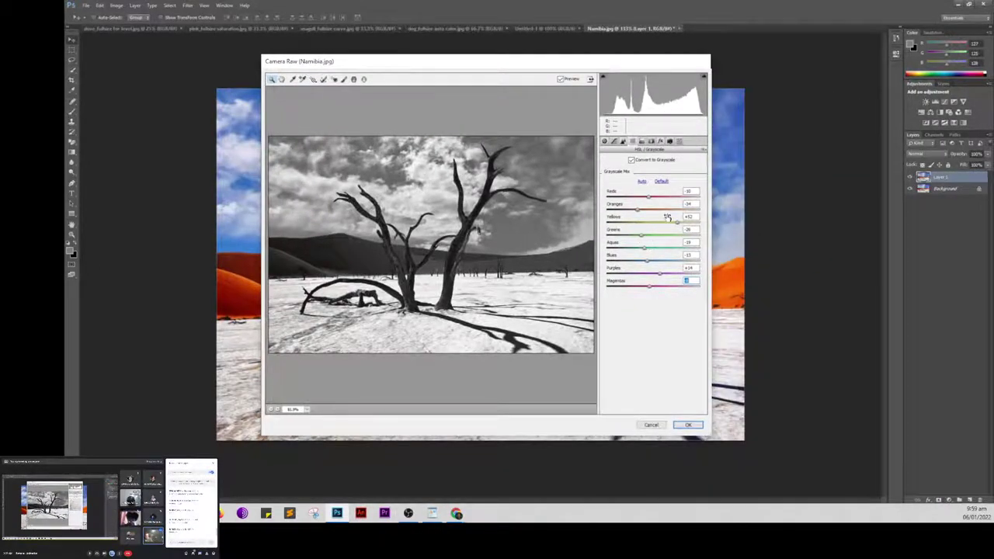
pyautogui.moveTo(677, 222); pyautogui.dragTo(699, 224)
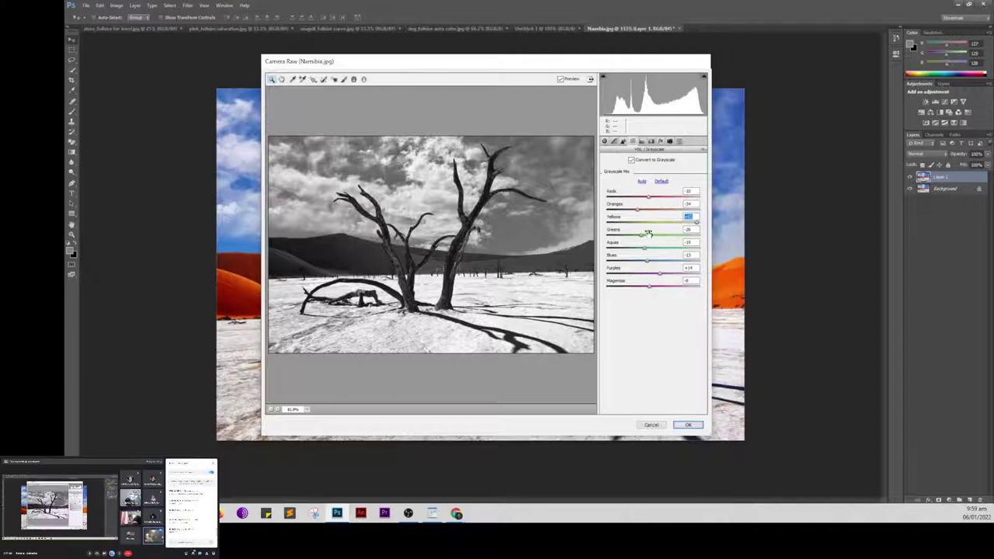
# Step: Lower Oranges, Purples and Reds to darken the dunes, then apply the black-and-white conversion
pyautogui.moveTo(637, 209); pyautogui.dragTo(641, 211)
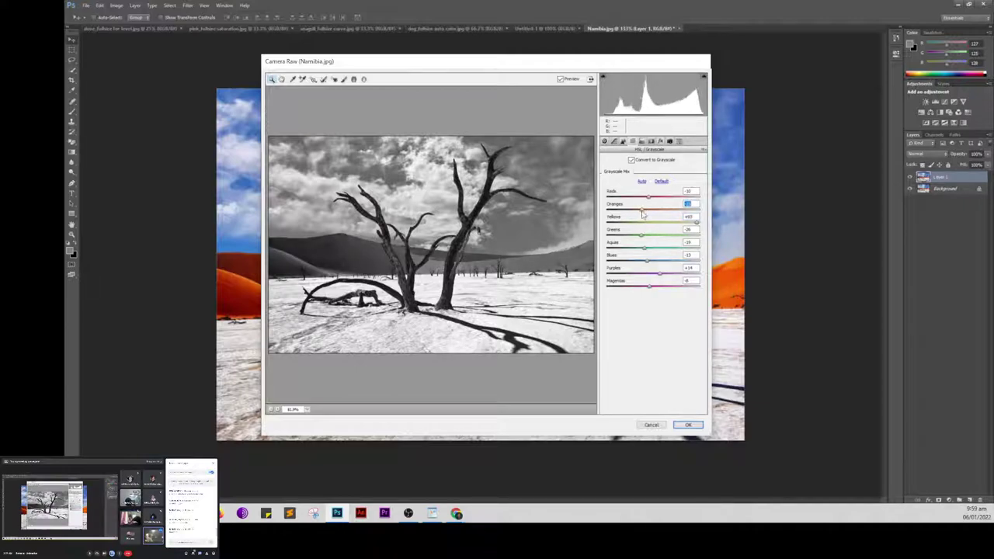
pyautogui.moveTo(518, 66)
pyautogui.mouseDown()
pyautogui.moveTo(804, 143)
pyautogui.moveTo(491, 71)
pyautogui.mouseUp()
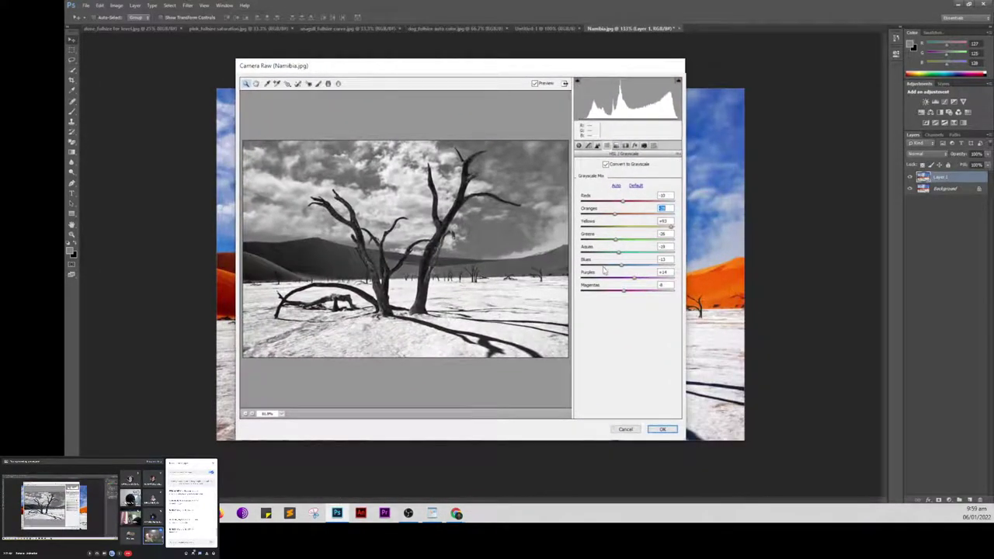
pyautogui.click(633, 278)
pyautogui.moveTo(634, 281)
pyautogui.mouseDown()
pyautogui.moveTo(613, 281)
pyautogui.moveTo(614, 291)
pyautogui.mouseUp()
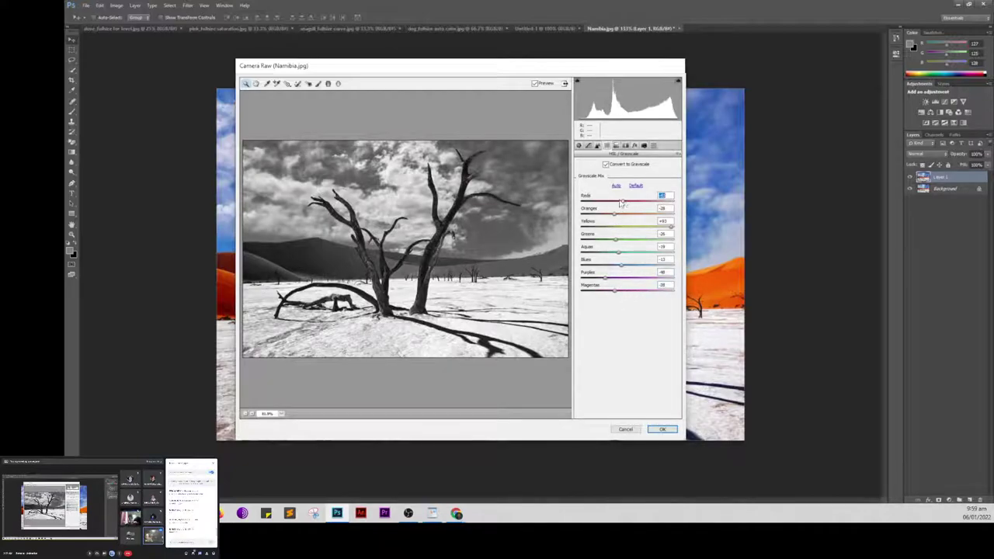
pyautogui.moveTo(622, 201); pyautogui.dragTo(610, 217)
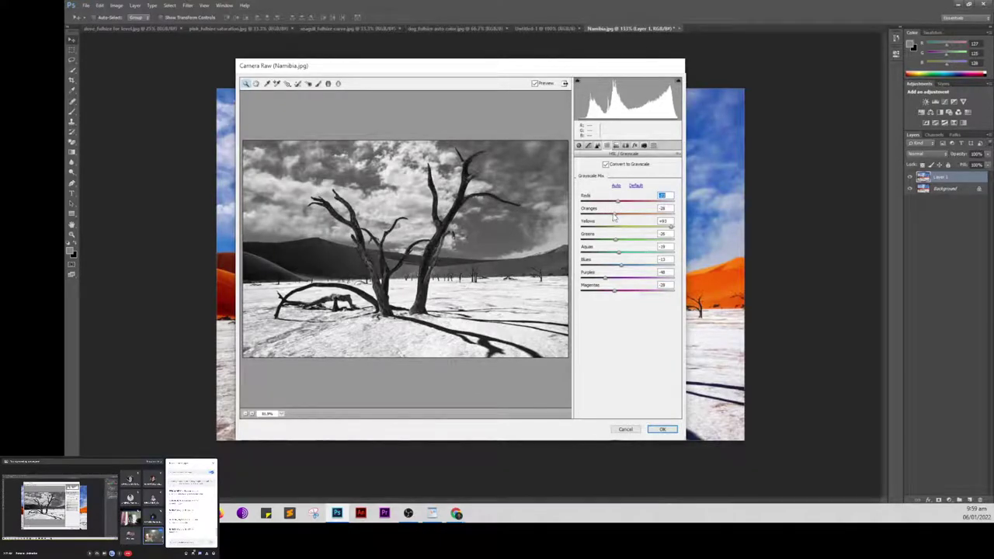
pyautogui.click(663, 428)
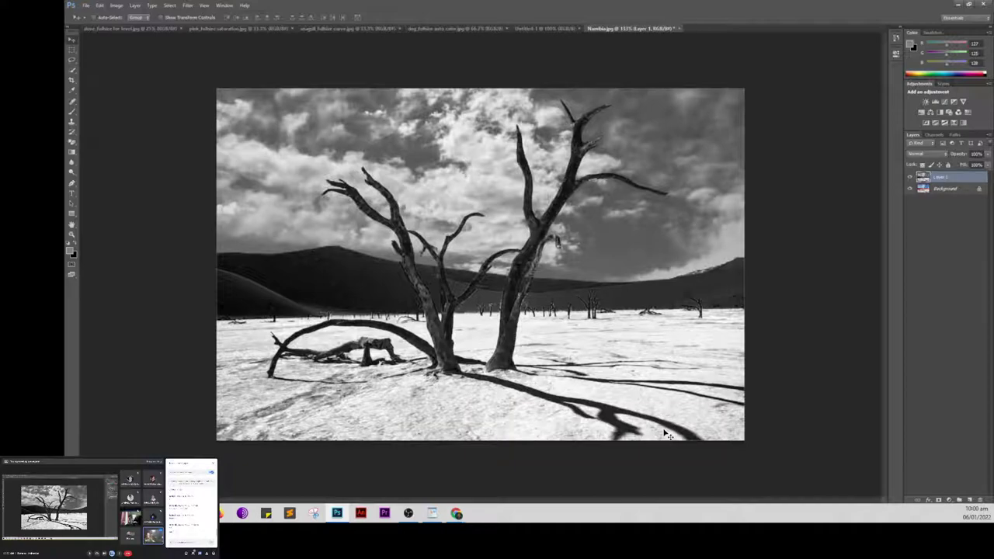
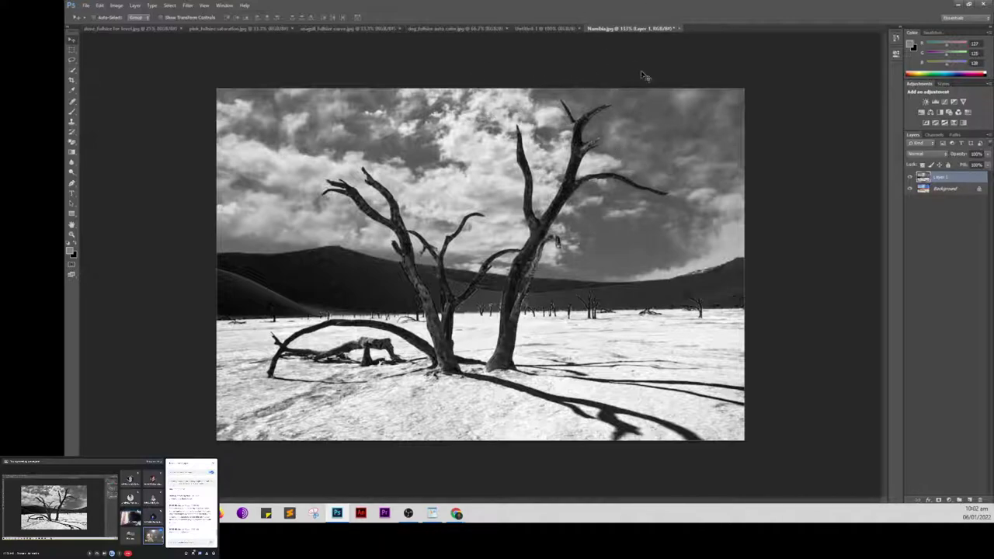
# Step: Close Namibia.jpg without saving and bring the WordPad retouching notes forward
pyautogui.click(676, 28)
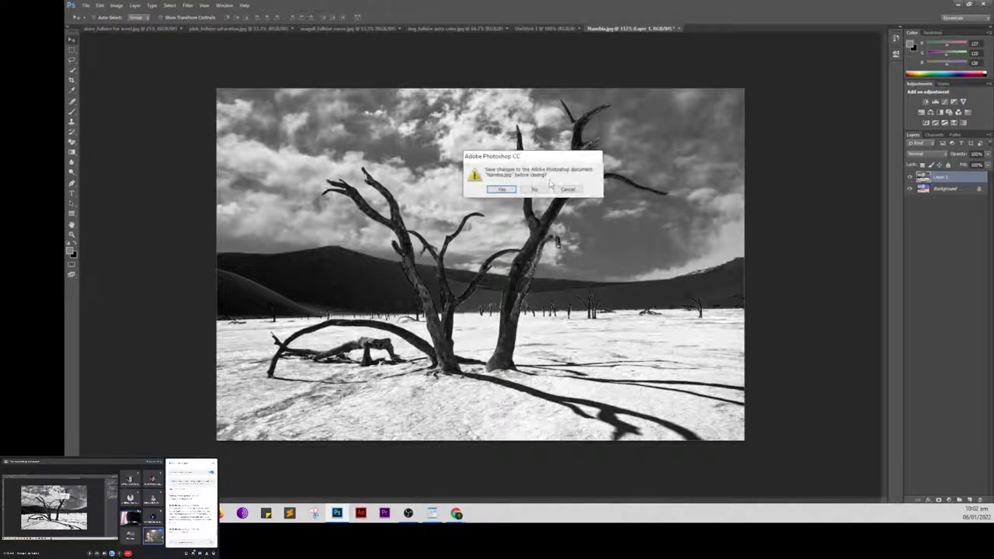
pyautogui.click(535, 194)
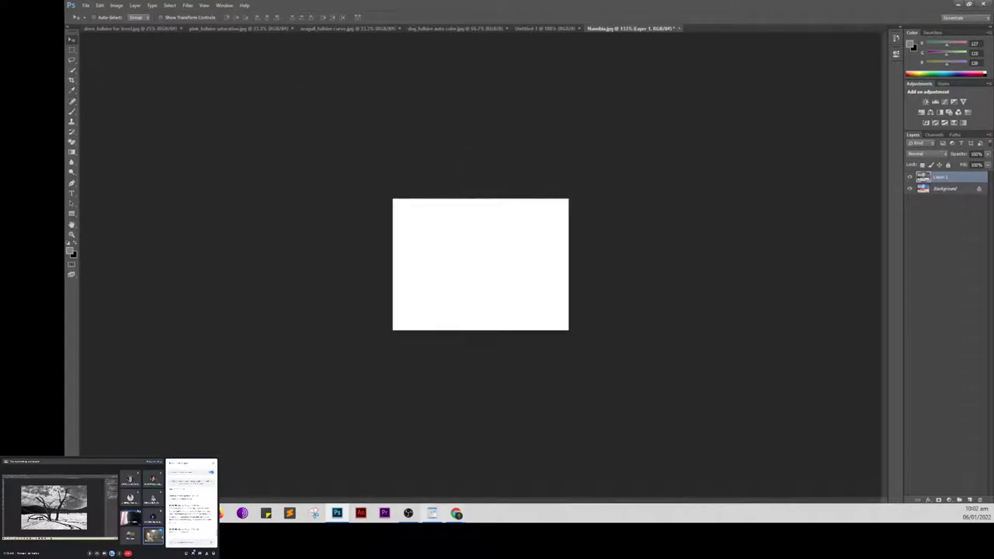
pyautogui.click(432, 513)
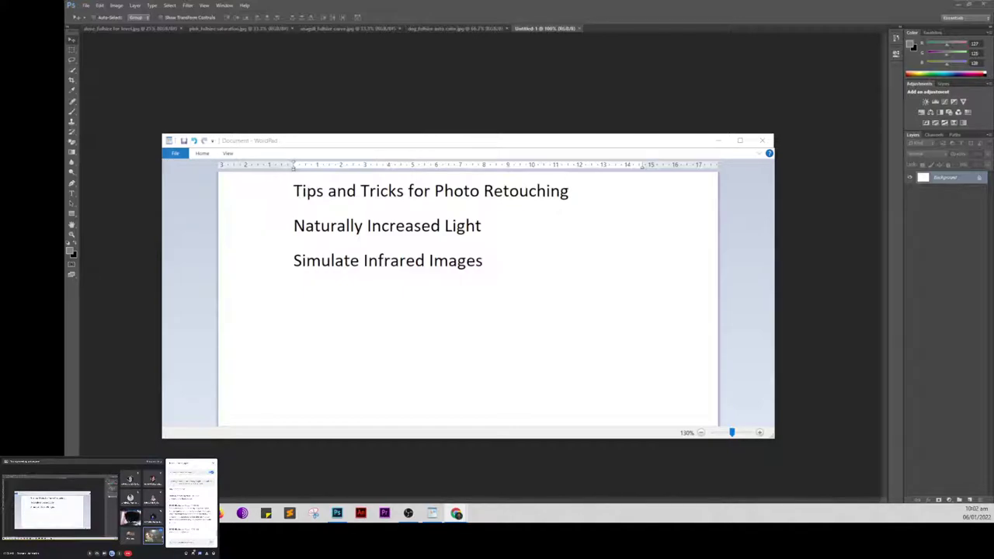
# Step: Add a 'Levels' heading to the notes, paste its black/white-point explanation below, and minimize WordPad
pyautogui.click(295, 299)
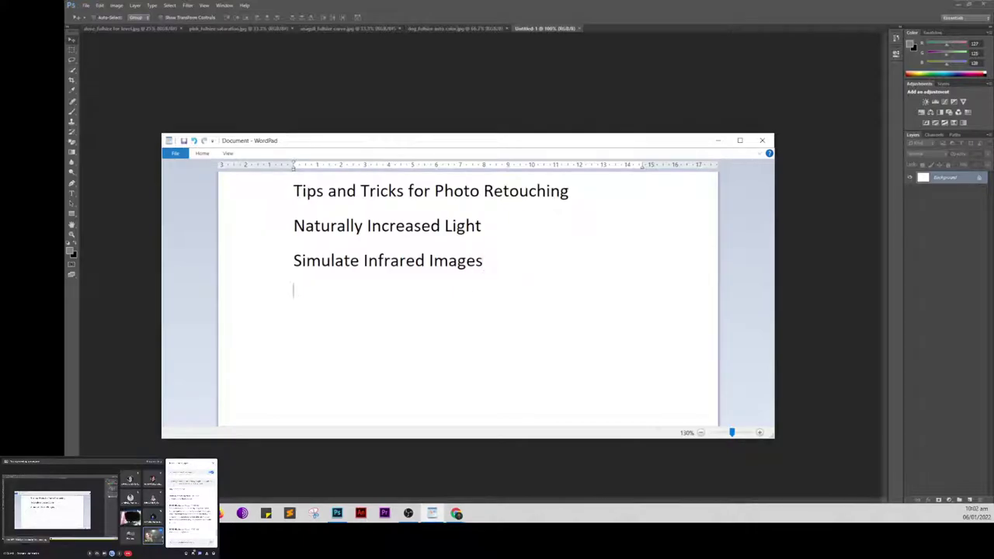
pyautogui.write('Levels')
pyautogui.press('Return')
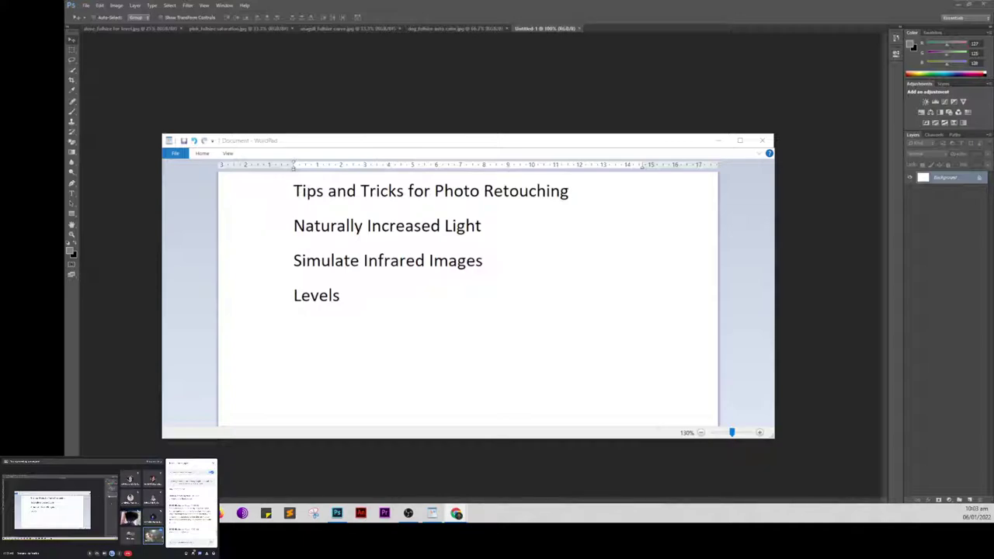
pyautogui.click(298, 319)
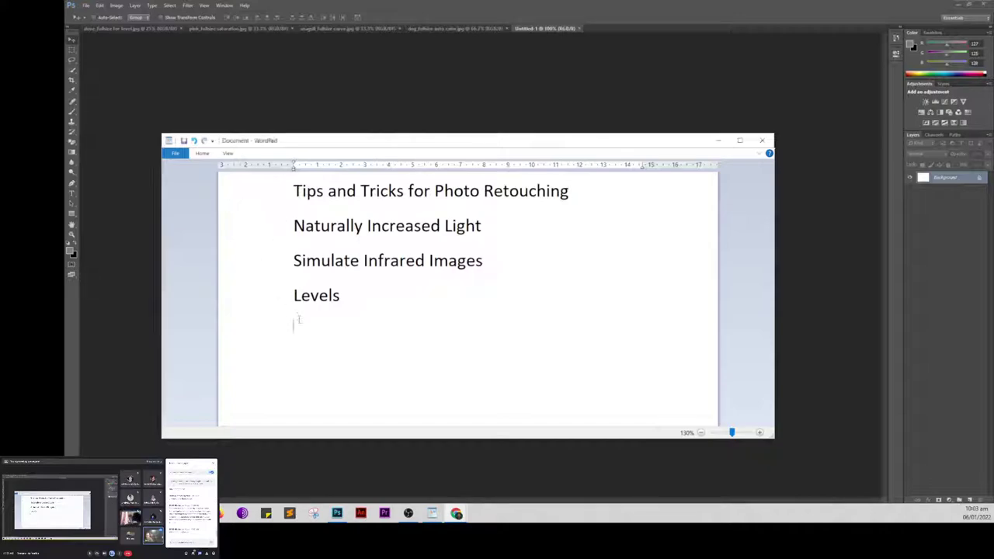
pyautogui.write('When applying a “Levels adjustment,” you can set black and white points in order to decrease color tints')
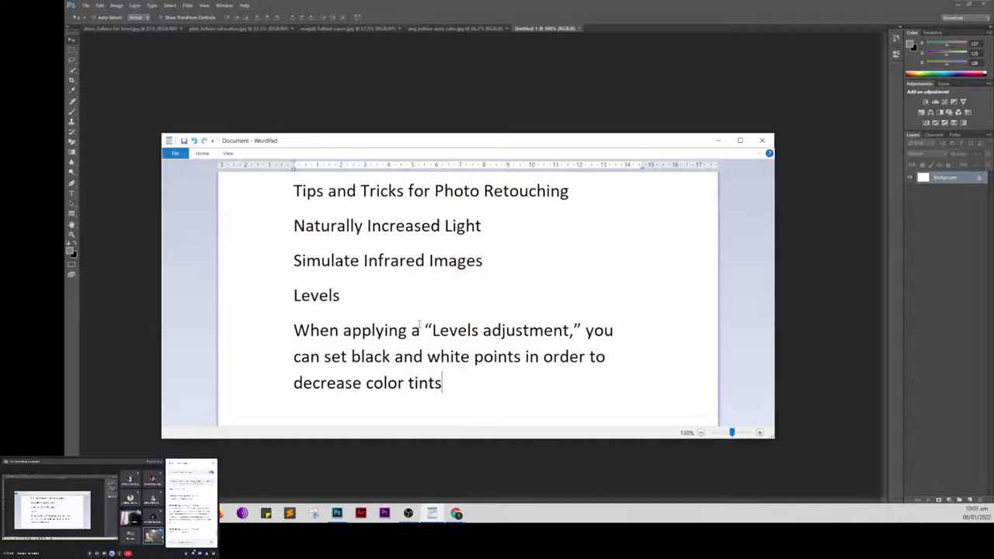
pyautogui.click(719, 141)
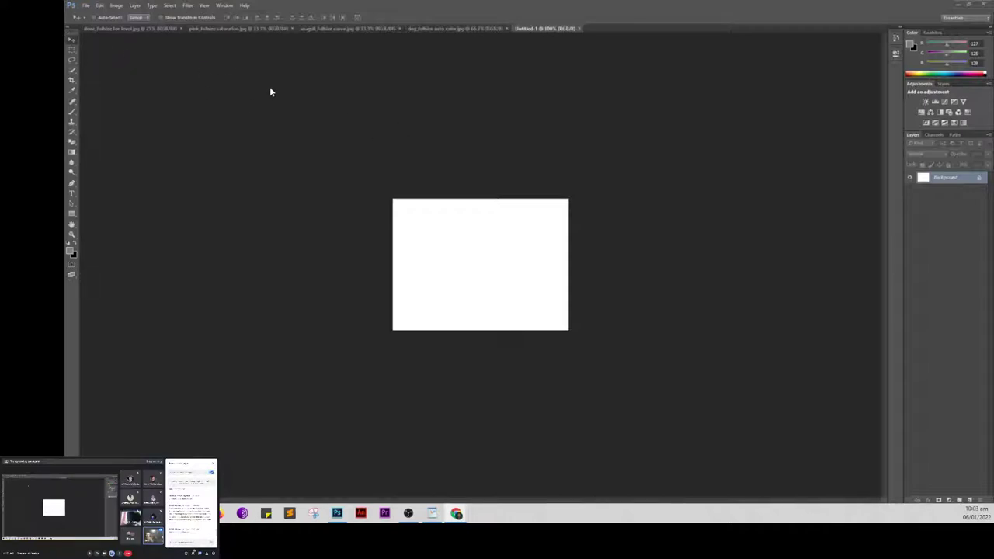
# Step: Open received_446430497154308.jpeg from the Pictures folder via File > Open
pyautogui.click(86, 5)
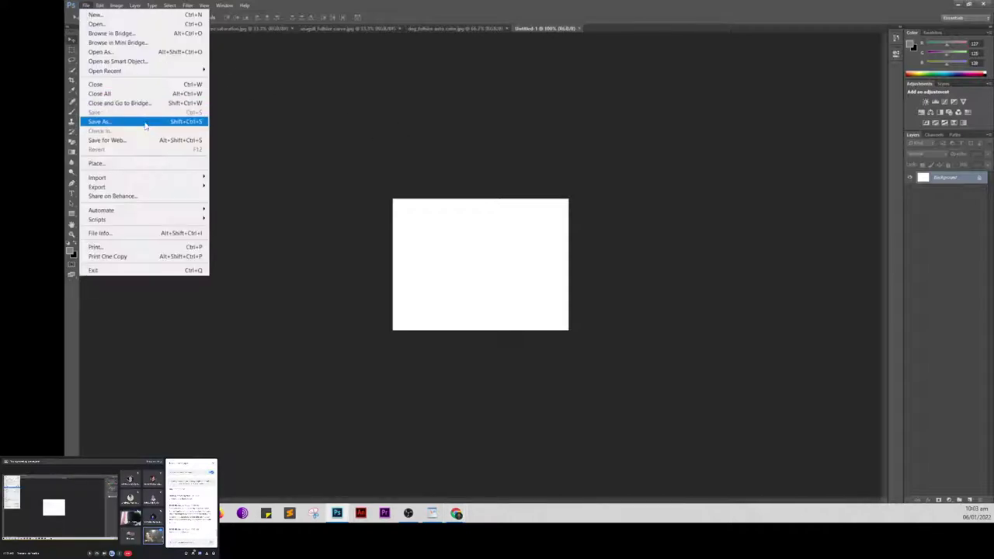
pyautogui.click(244, 182)
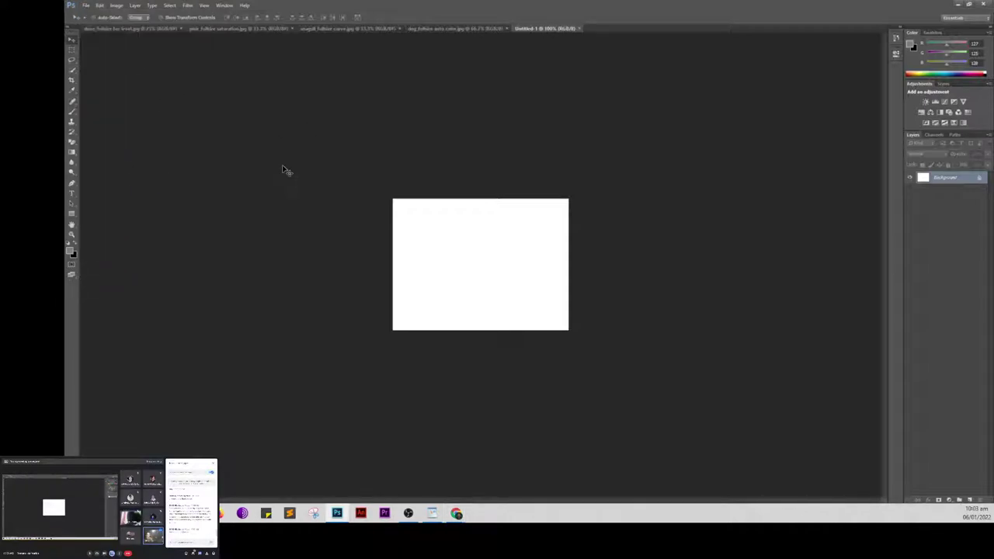
pyautogui.click(86, 5)
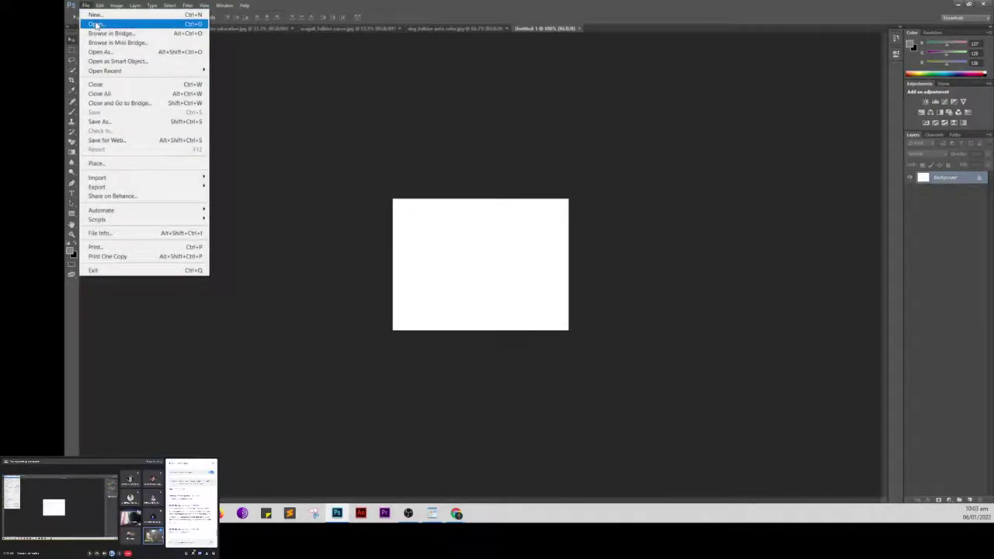
pyautogui.click(94, 24)
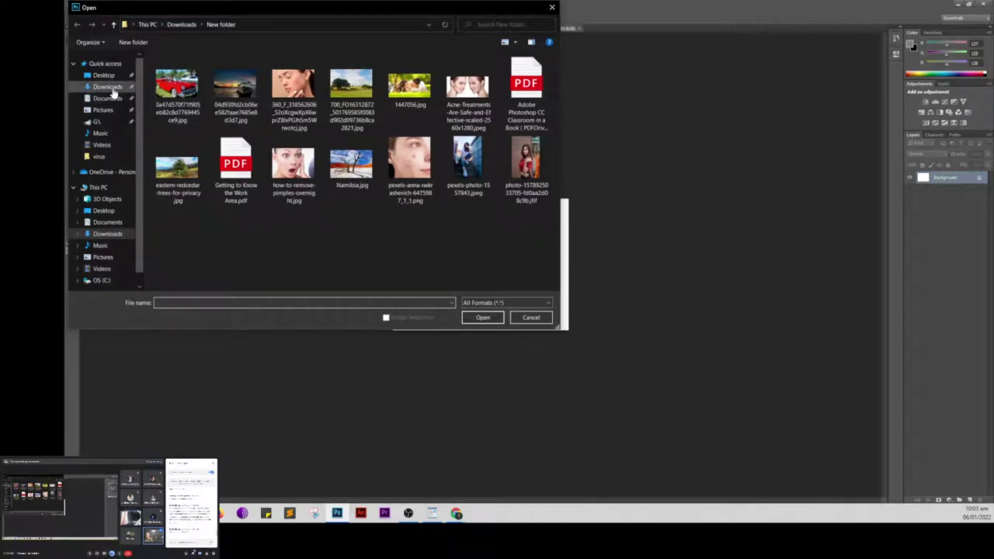
pyautogui.click(113, 88)
pyautogui.click(111, 98)
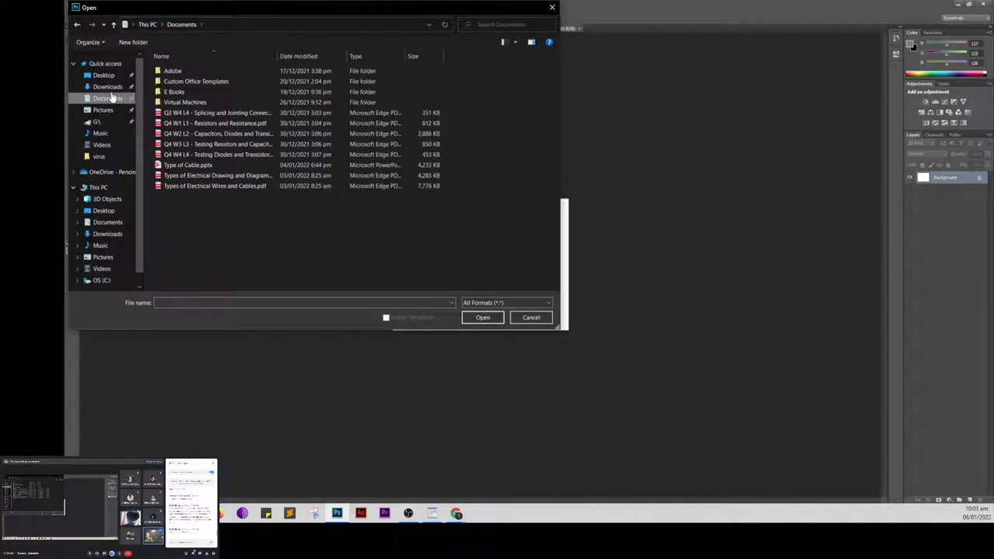
pyautogui.click(107, 87)
pyautogui.scroll(-5, 263, 151)
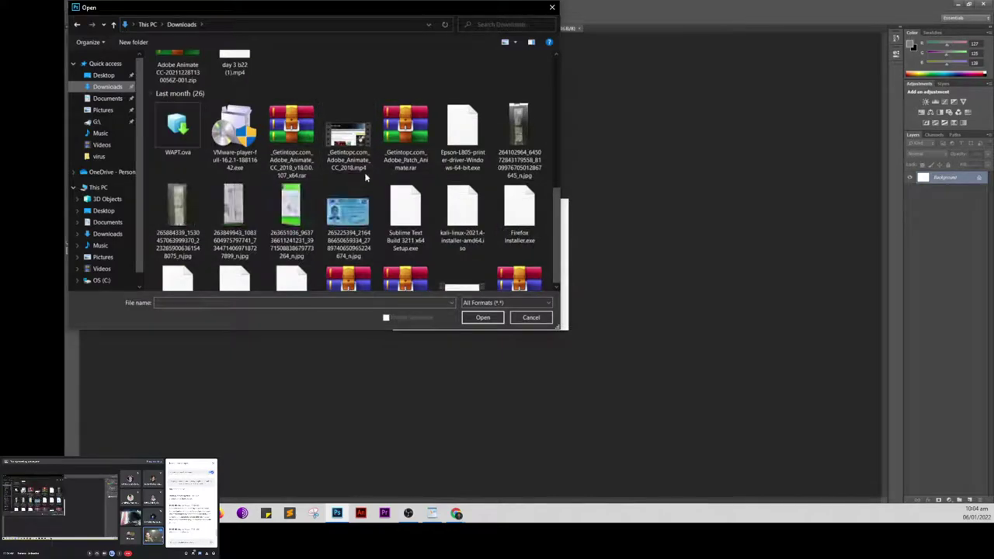
pyautogui.scroll(-3, 291, 198)
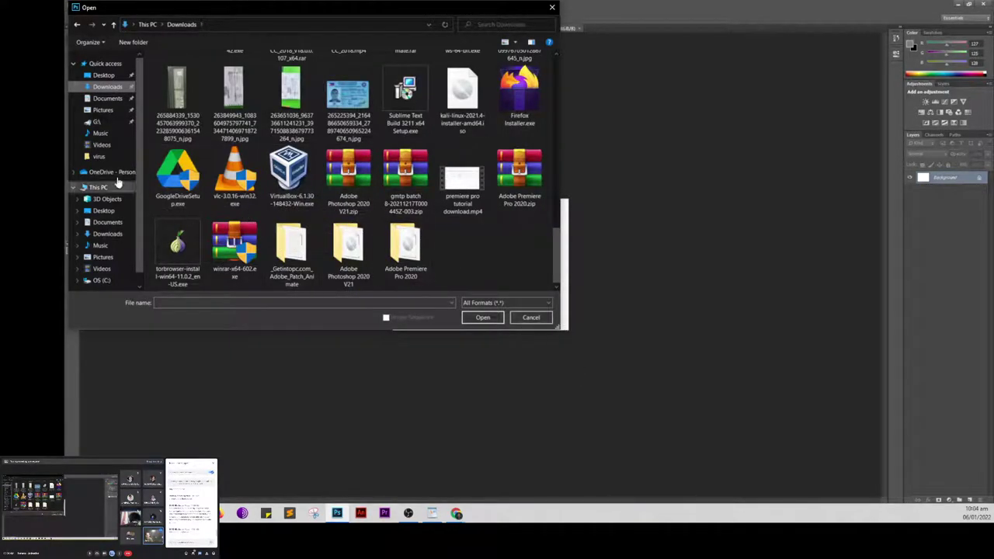
pyautogui.click(103, 110)
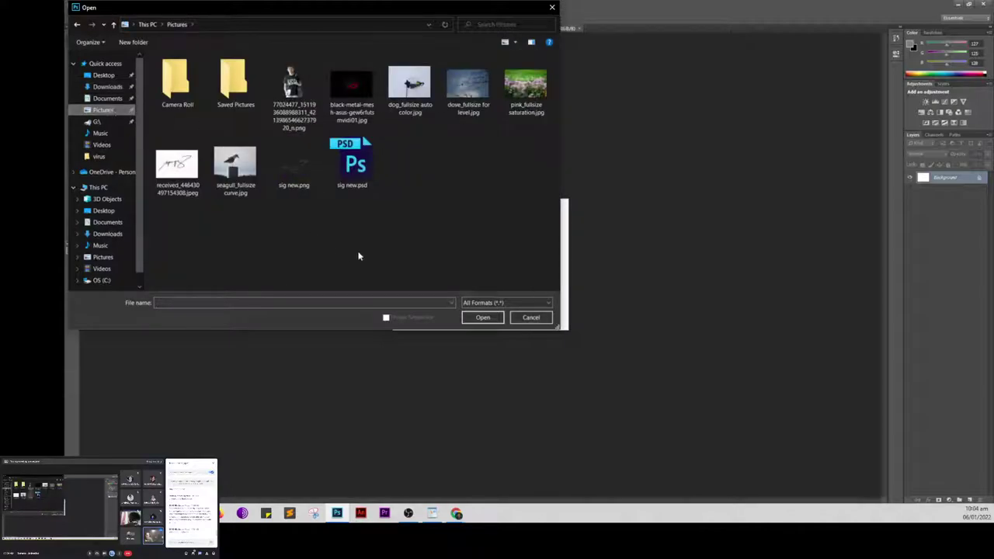
pyautogui.click(177, 165)
pyautogui.click(481, 318)
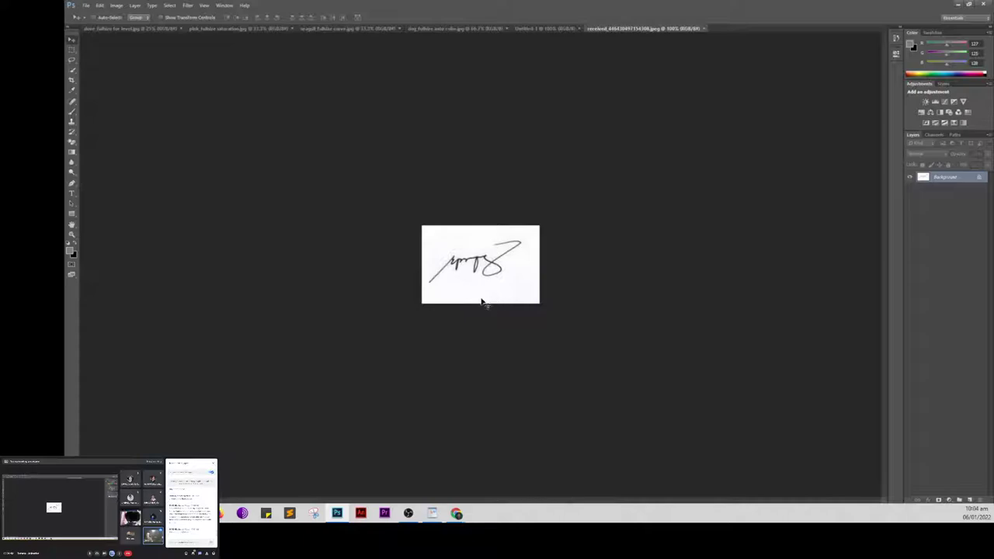
# Step: Drag the signature's Background layer onto New Layer to create Background copy
pyautogui.scroll(3, 497, 303)
pyautogui.scroll(1, 501, 305)
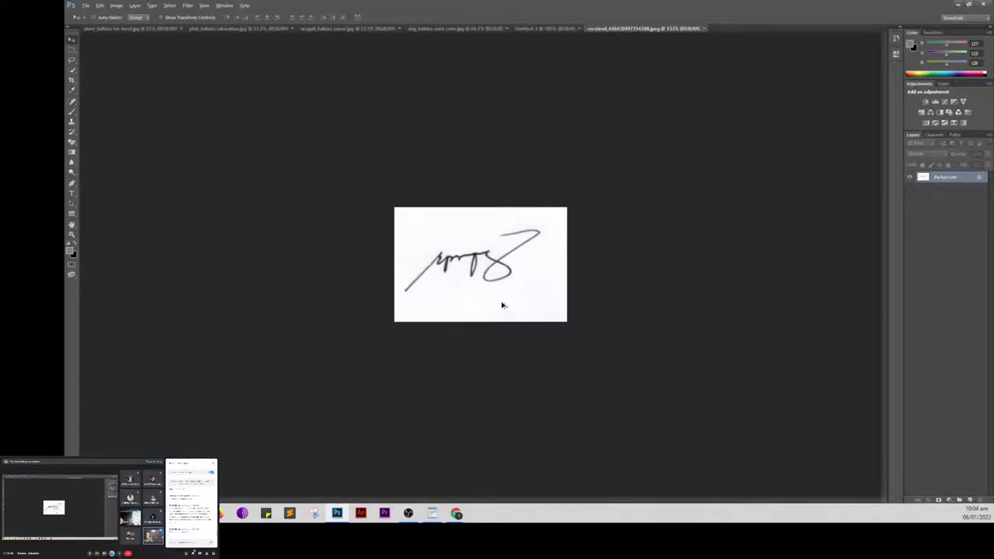
pyautogui.scroll(1, 501, 305)
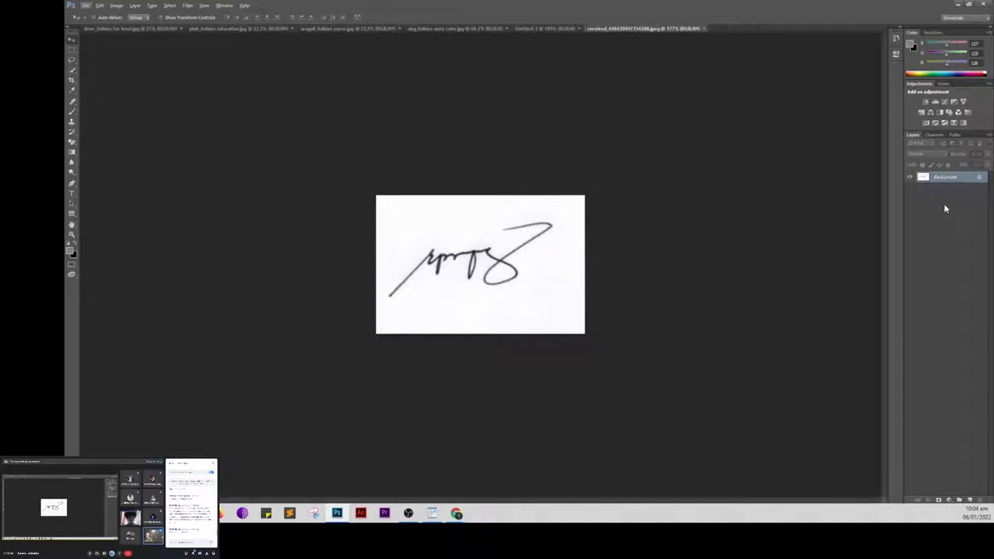
pyautogui.moveTo(946, 179)
pyautogui.mouseDown()
pyautogui.moveTo(954, 432)
pyautogui.moveTo(968, 500)
pyautogui.mouseUp()
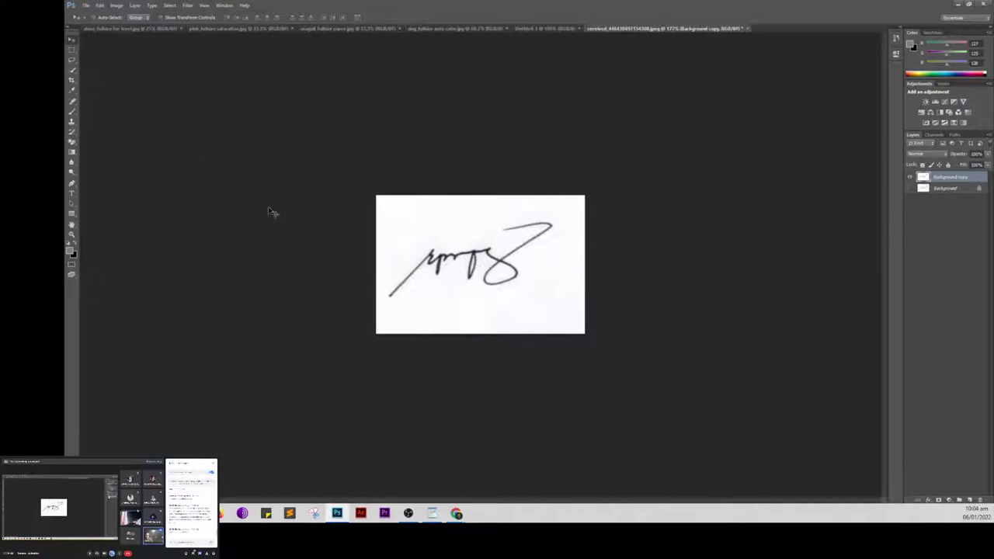
pyautogui.click(72, 145)
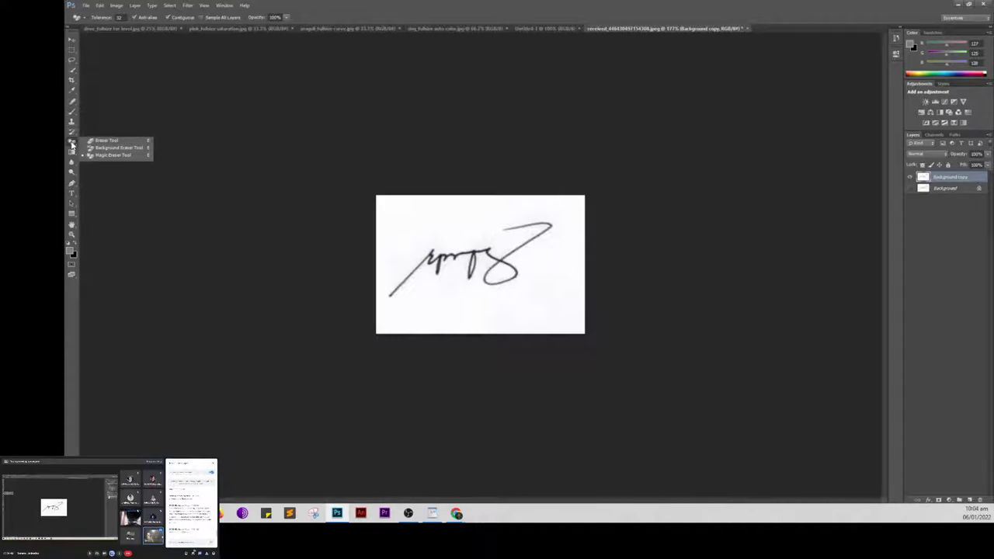
pyautogui.click(71, 39)
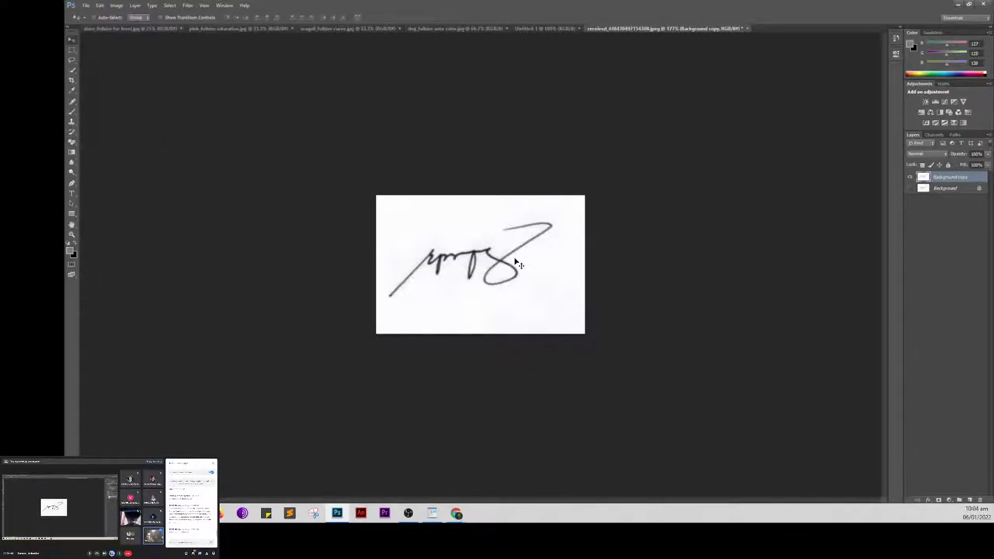
pyautogui.keyDown('alt'); pyautogui.scroll(5, 527, 265); pyautogui.keyUp('alt')
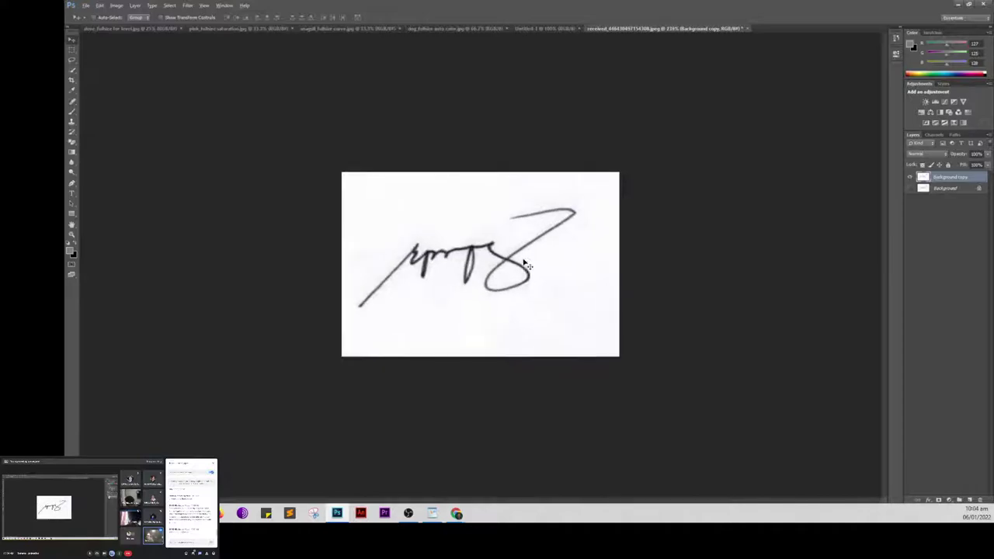
pyautogui.keyDown('alt'); pyautogui.scroll(-3, 546, 224); pyautogui.keyUp('alt')
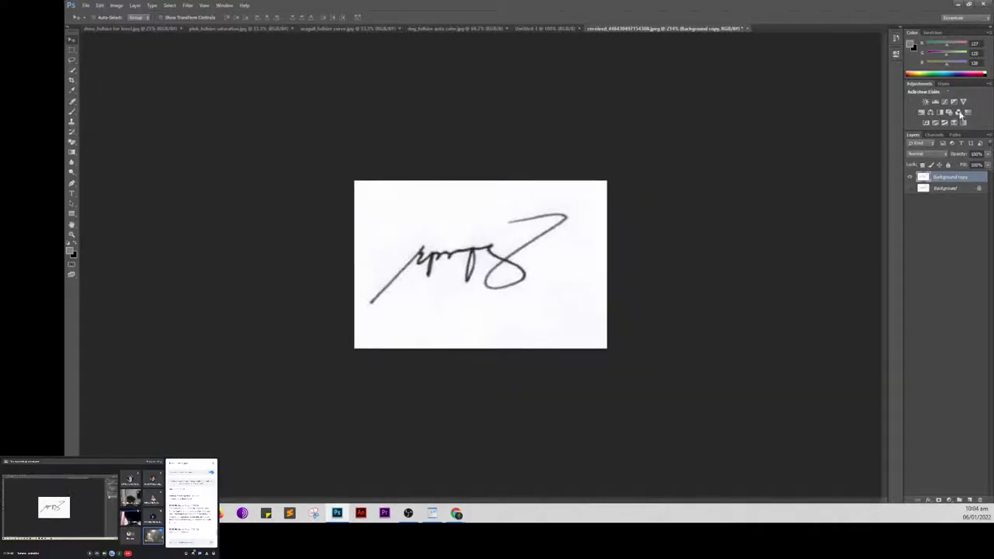
# Step: Add a Levels layer clipped to Background copy, with input black 92 and white 226
pyautogui.click(935, 103)
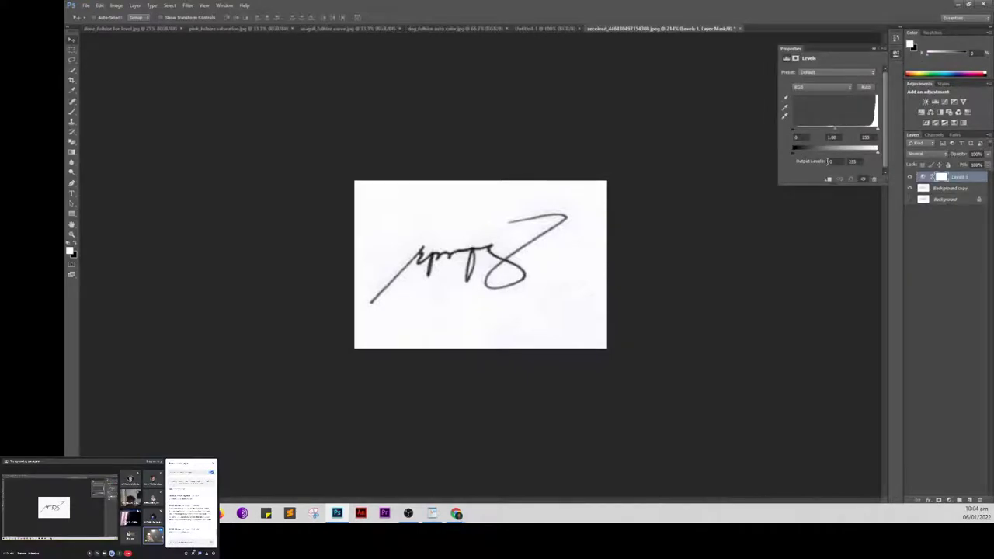
pyautogui.click(828, 178)
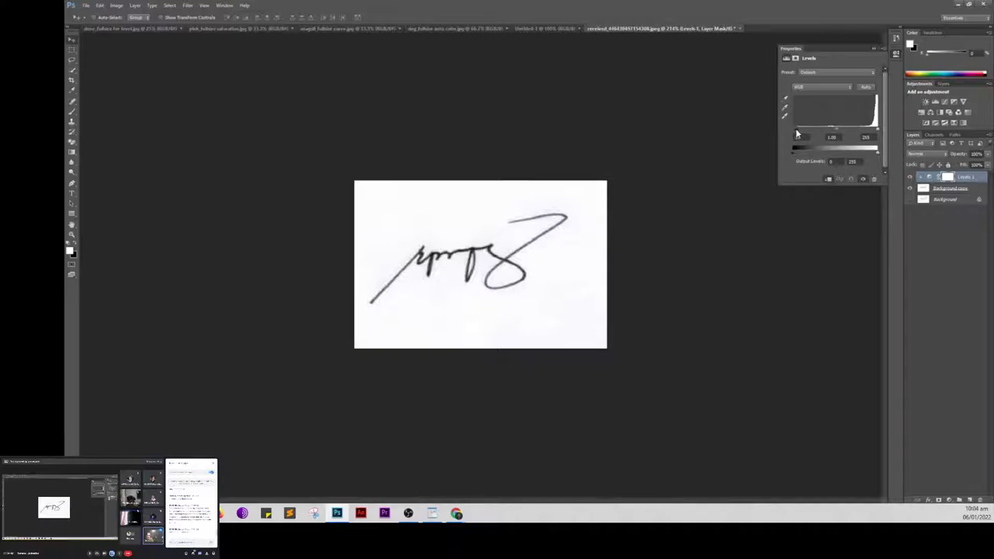
pyautogui.moveTo(795, 132); pyautogui.dragTo(817, 132)
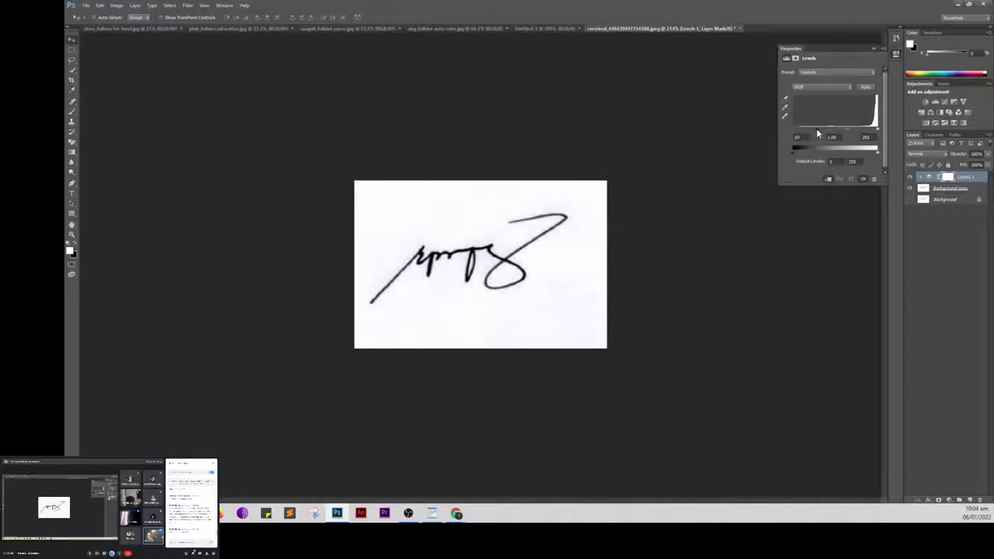
pyautogui.moveTo(817, 134); pyautogui.dragTo(780, 135)
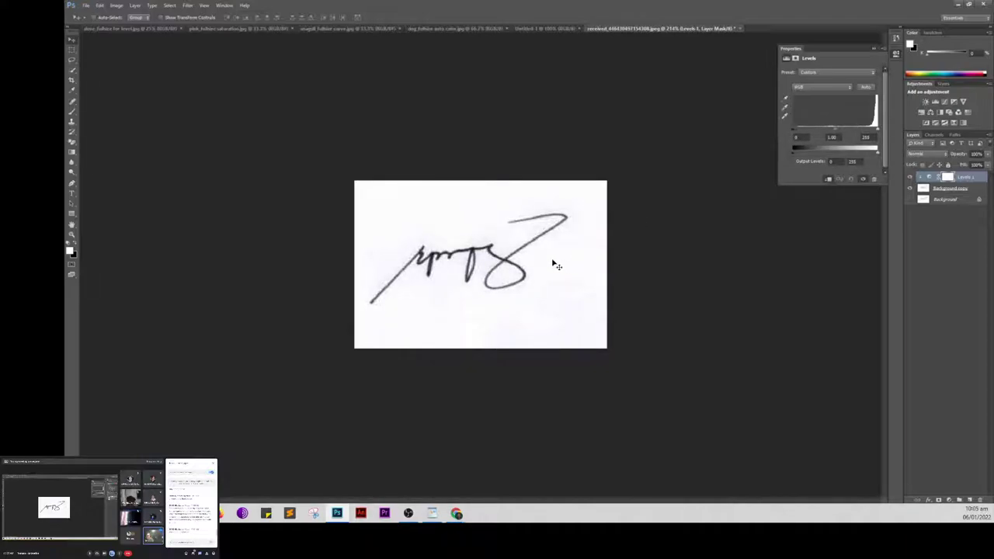
pyautogui.moveTo(795, 130); pyautogui.dragTo(817, 134)
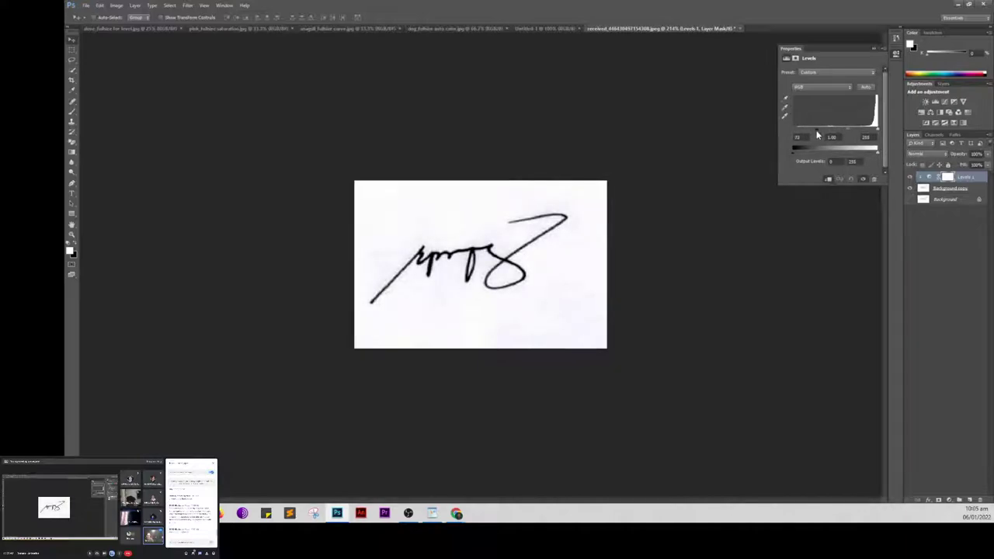
pyautogui.moveTo(877, 136)
pyautogui.mouseDown()
pyautogui.moveTo(857, 137)
pyautogui.moveTo(878, 132)
pyautogui.moveTo(867, 134)
pyautogui.mouseUp()
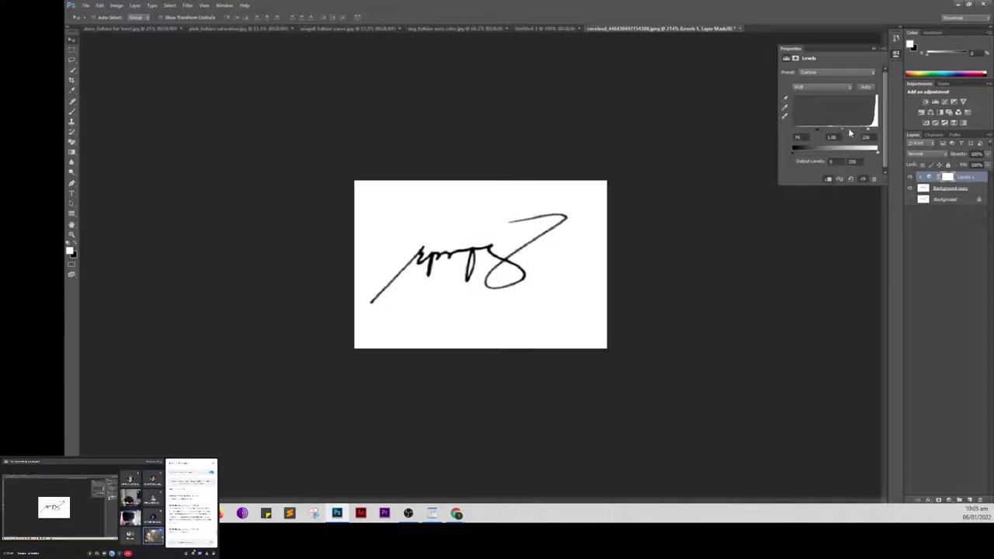
pyautogui.moveTo(868, 135); pyautogui.dragTo(809, 134)
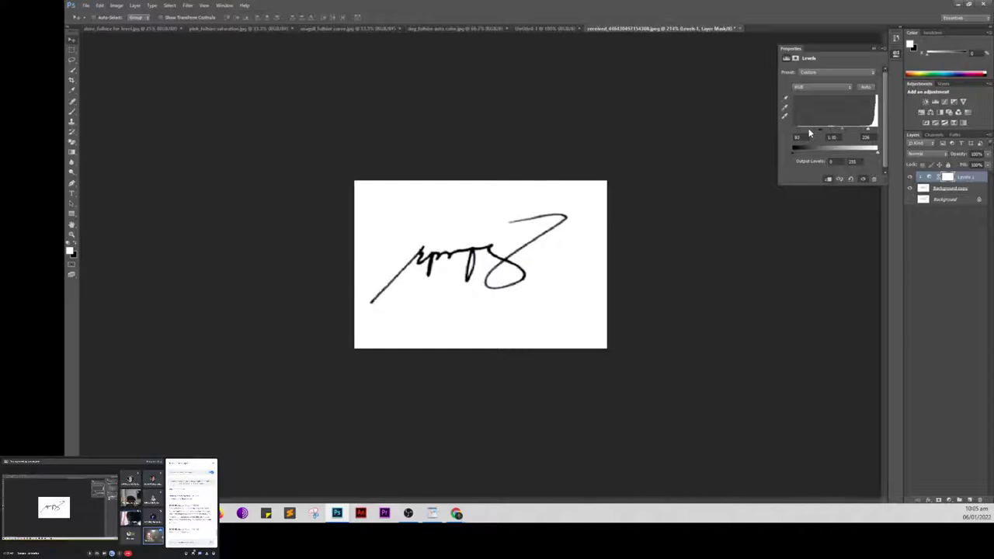
pyautogui.click(873, 47)
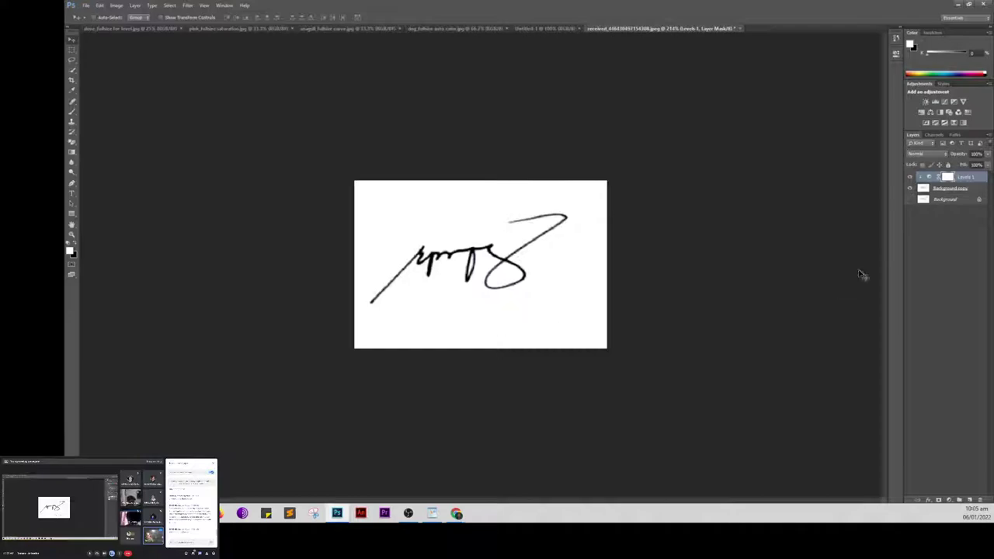
pyautogui.click(910, 177)
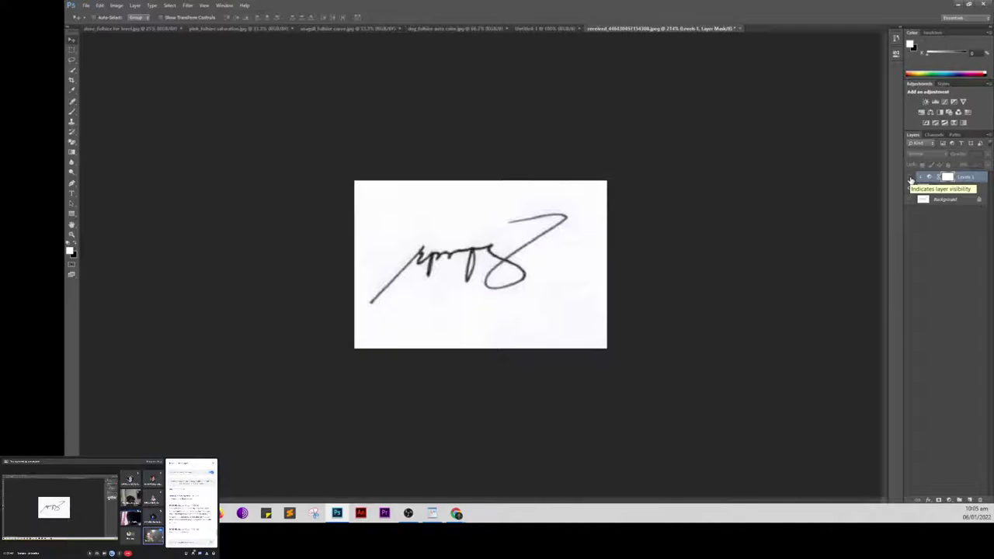
pyautogui.click(910, 177)
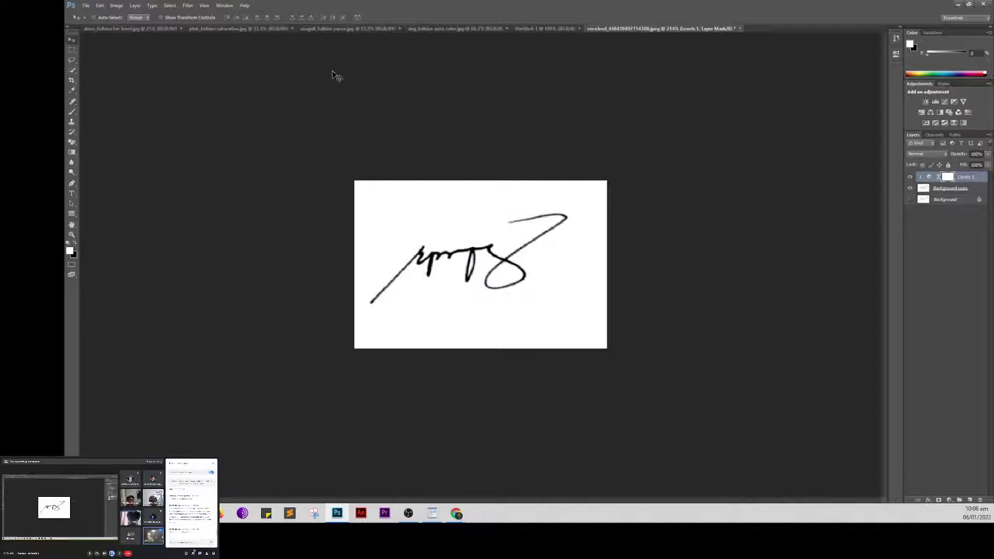
# Step: Magic-erase the white paper and the loop interior on Background copy
pyautogui.click(72, 145)
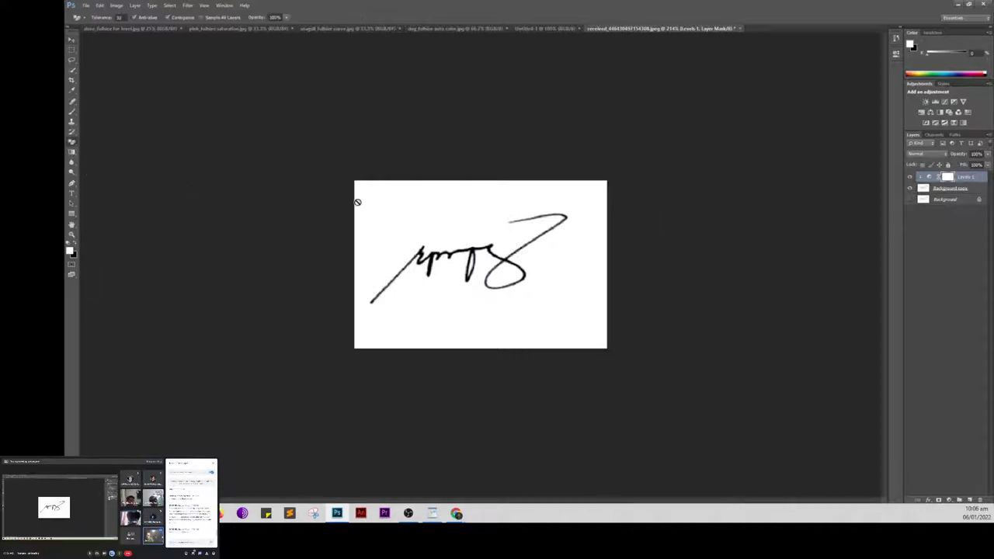
pyautogui.click(961, 190)
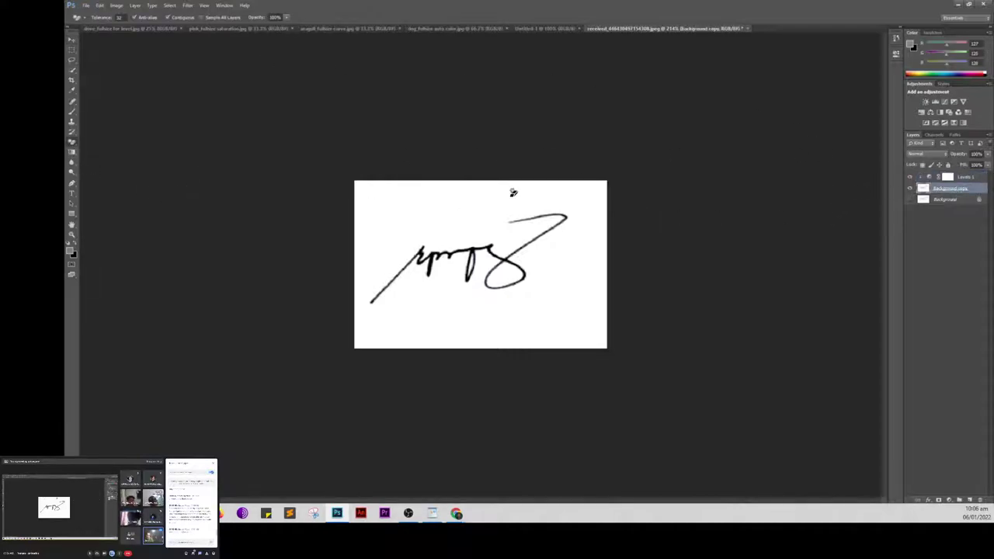
pyautogui.click(386, 210)
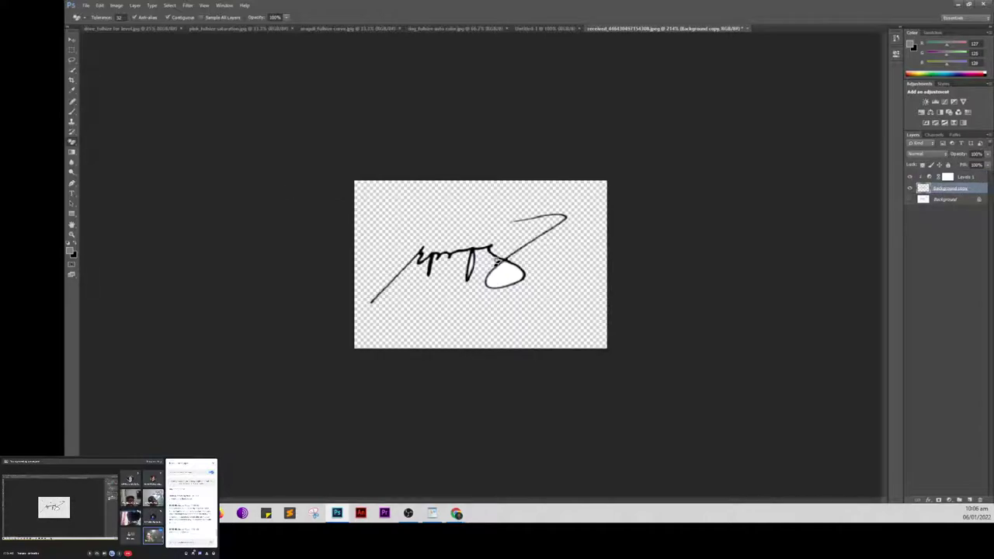
pyautogui.click(500, 272)
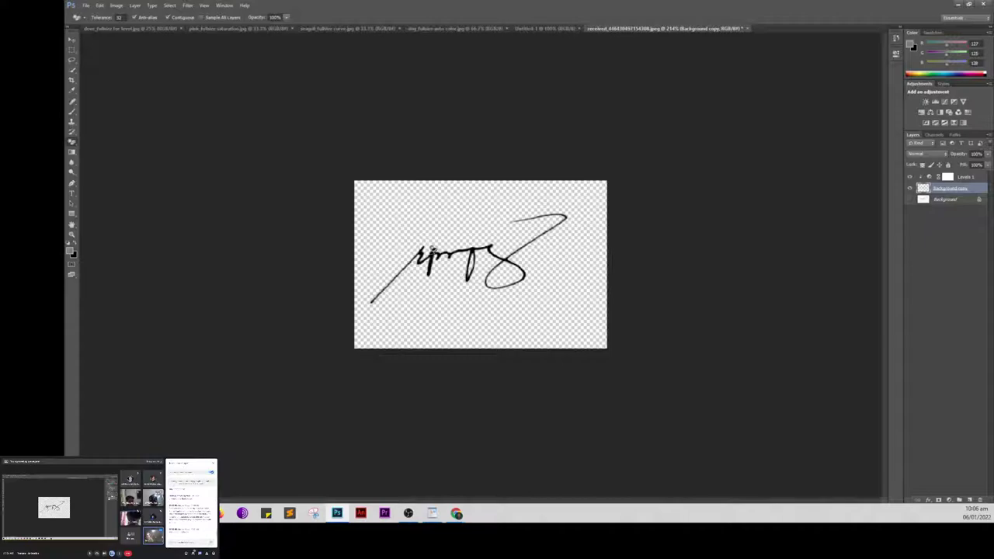
pyautogui.scroll(2, 433, 250)
pyautogui.scroll(-2, 465, 272)
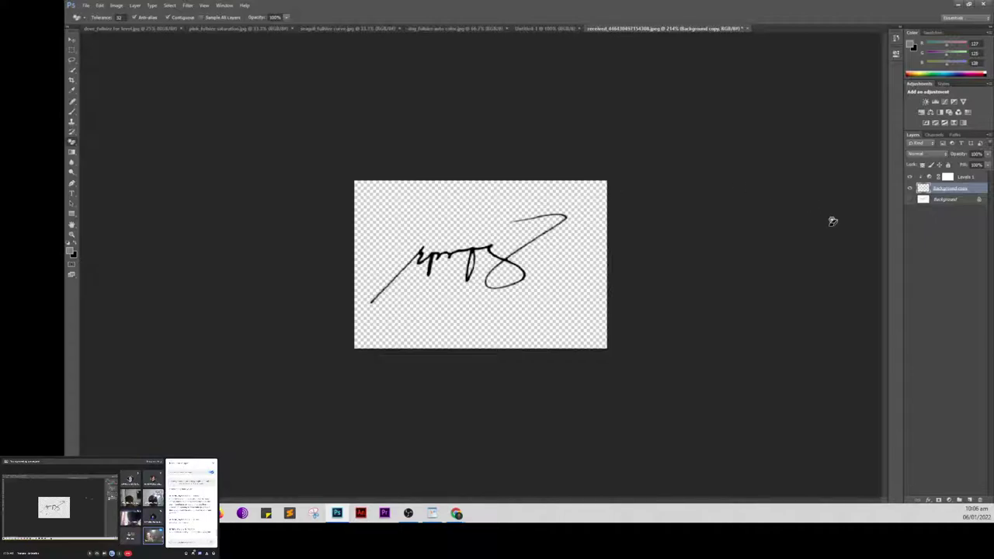
# Step: Delete the Levels 1 layer's mask, confirming the prompt
pyautogui.click(70, 36)
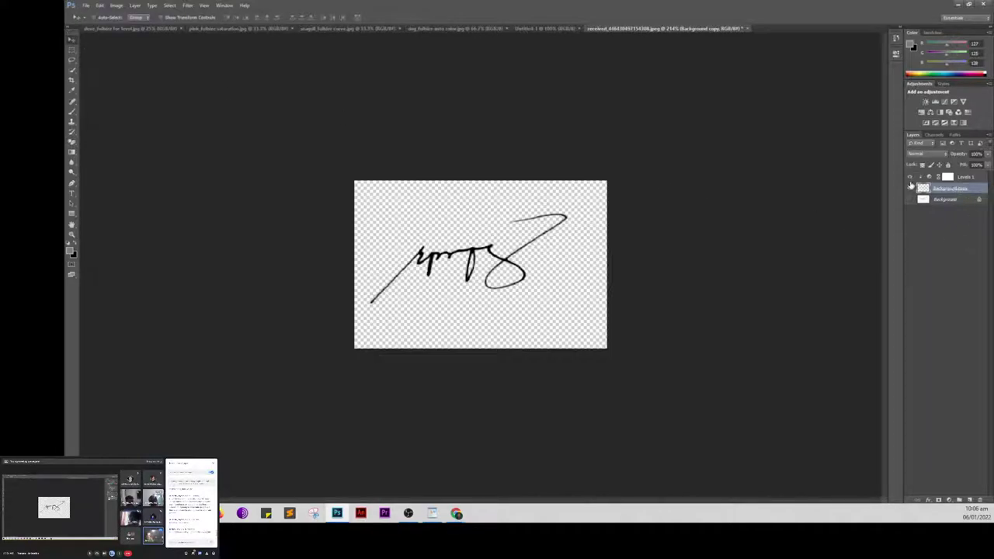
pyautogui.click(976, 179)
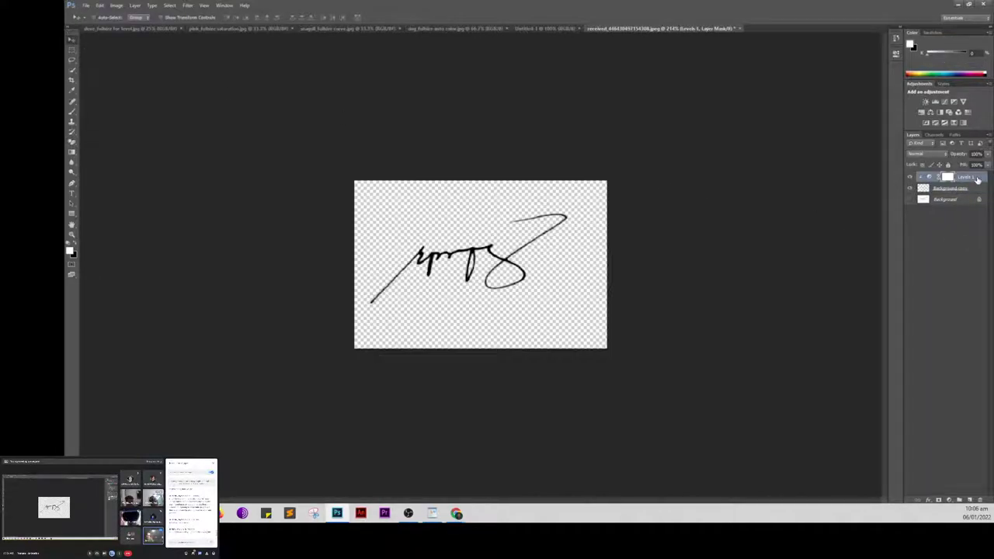
pyautogui.click(979, 499)
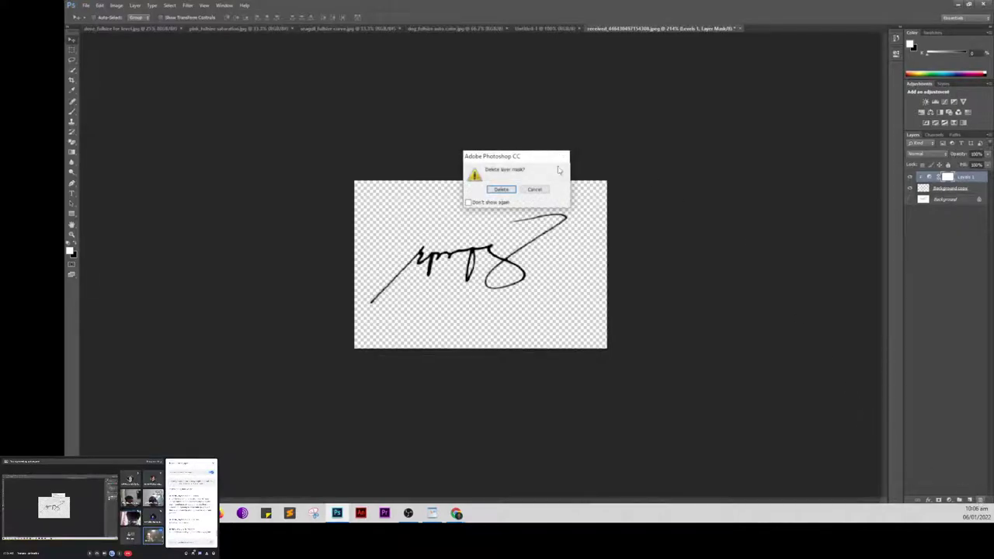
pyautogui.click(500, 189)
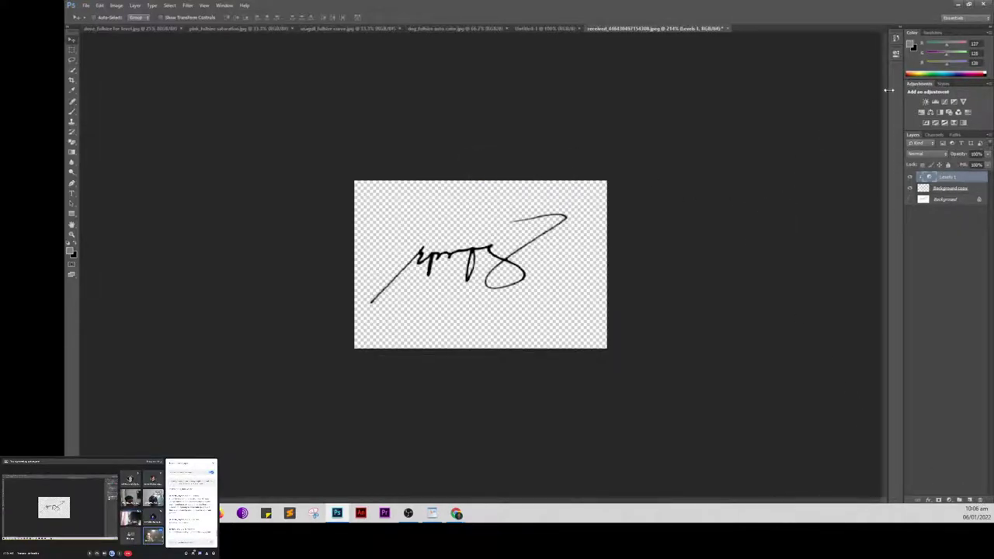
# Step: Revert in History to the Duplicate Layer step
pyautogui.click(894, 37)
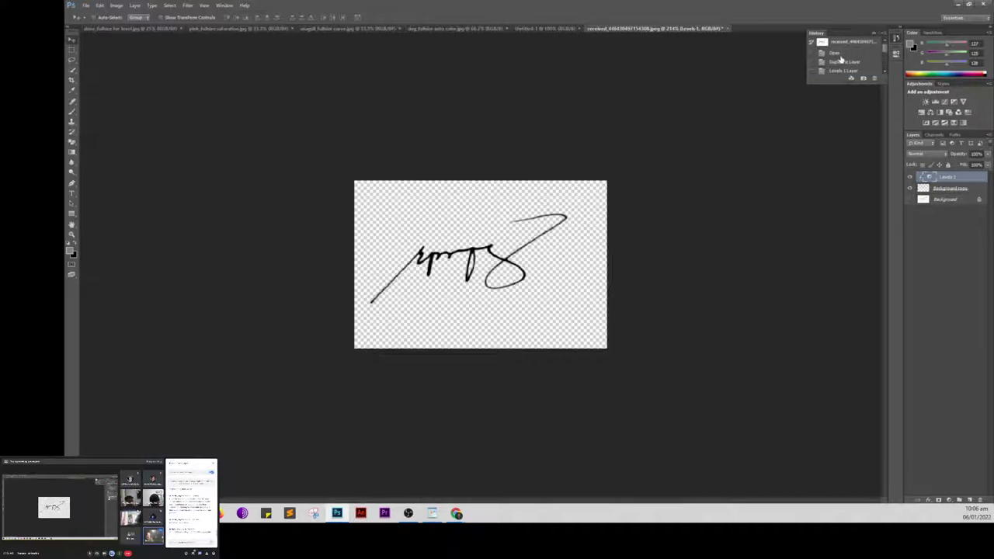
pyautogui.click(835, 62)
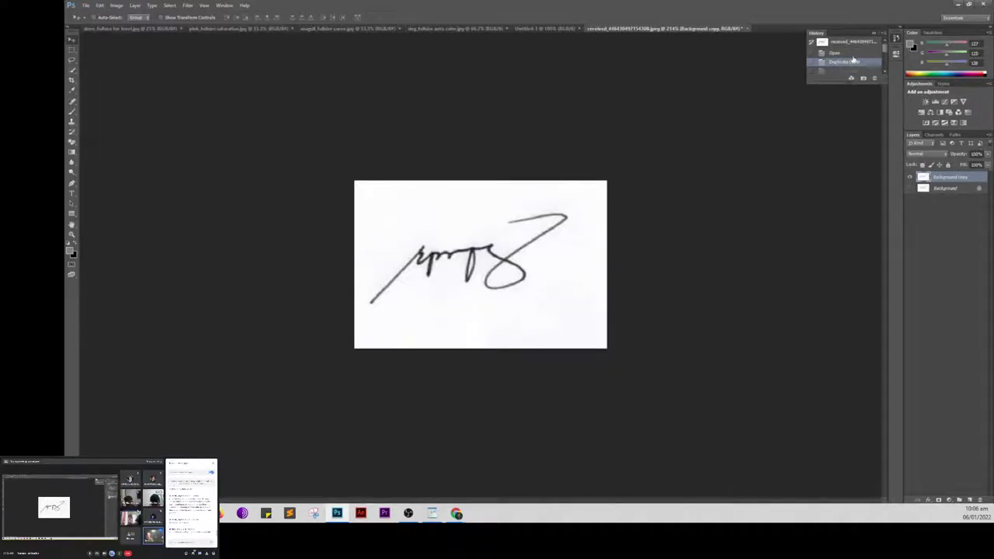
pyautogui.click(874, 34)
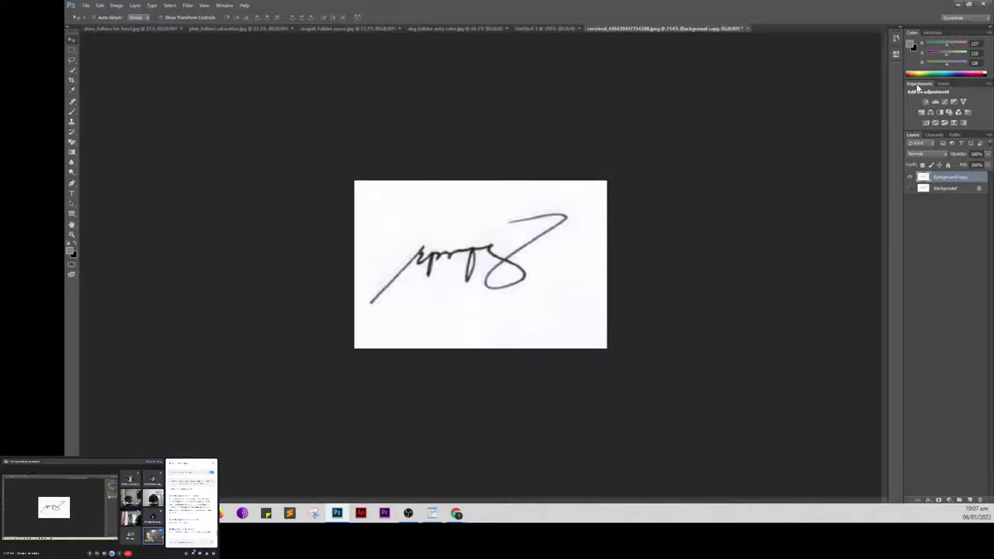
# Step: Float the Adjustments panel, add Levels clipped to Background copy, and raise the black input
pyautogui.moveTo(916, 87); pyautogui.dragTo(685, 229)
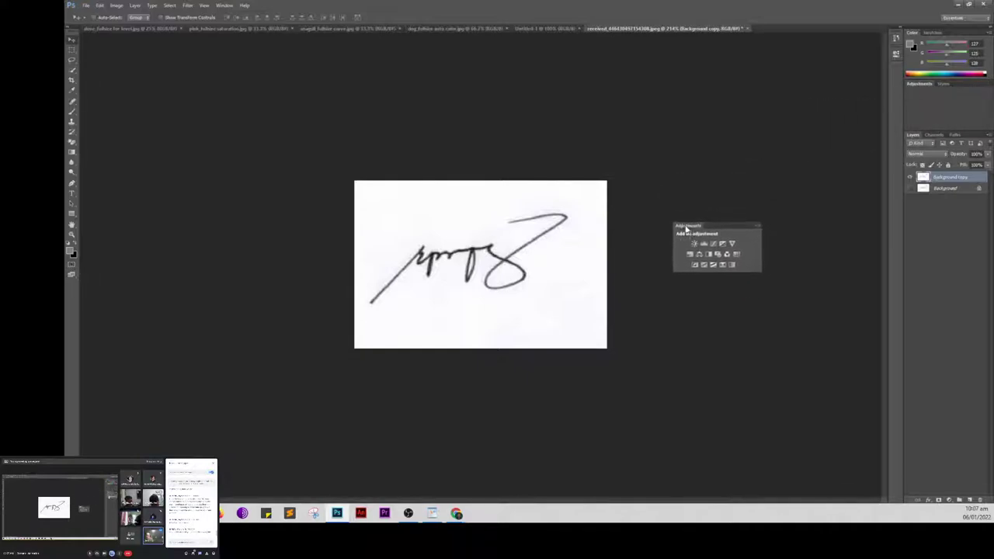
pyautogui.moveTo(697, 231)
pyautogui.mouseDown()
pyautogui.moveTo(743, 218)
pyautogui.moveTo(741, 232)
pyautogui.mouseUp()
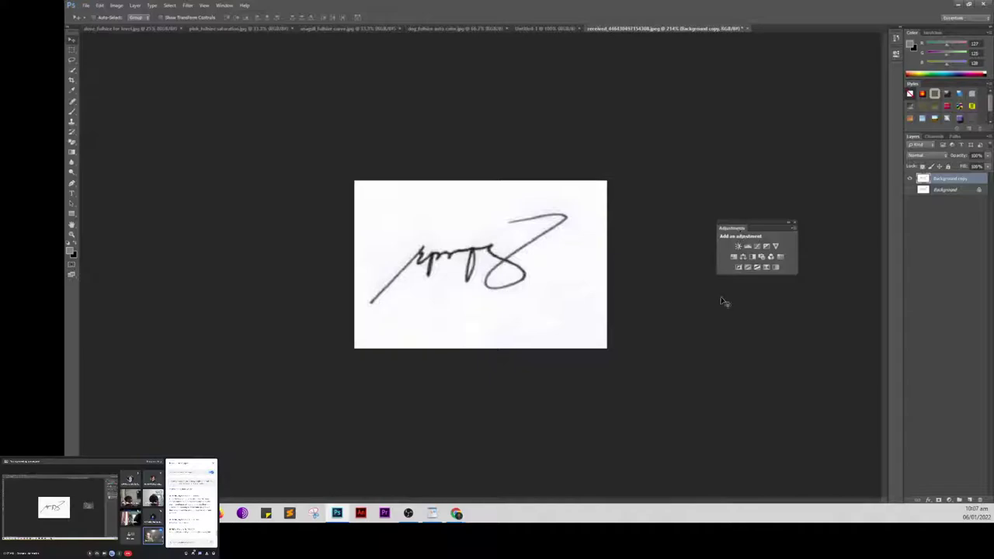
pyautogui.click(748, 246)
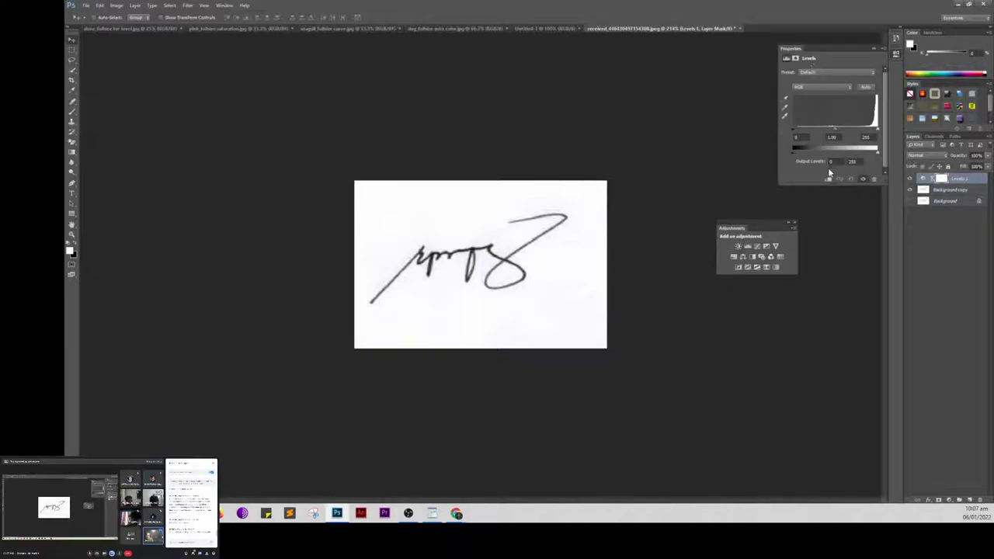
pyautogui.click(828, 180)
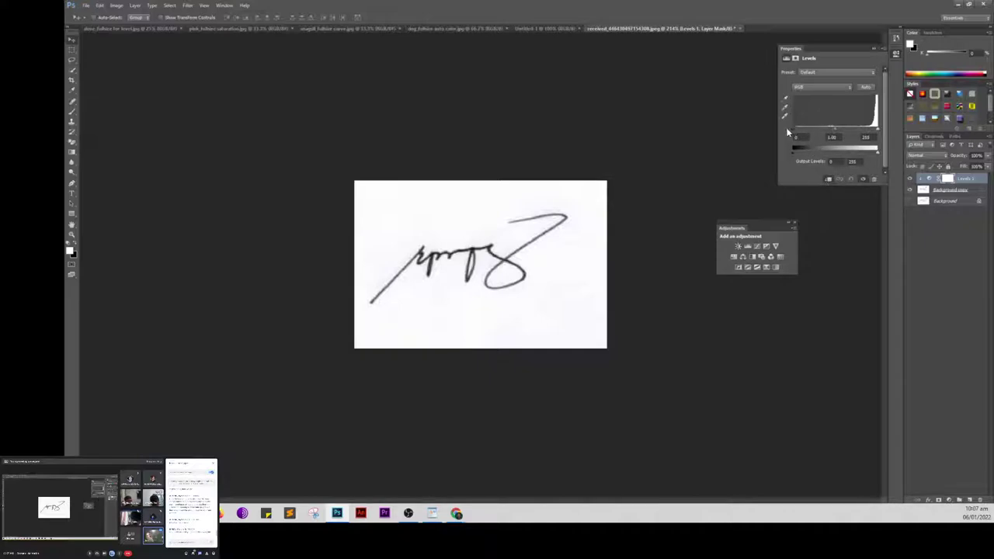
pyautogui.moveTo(792, 130); pyautogui.dragTo(795, 132)
pyautogui.moveTo(797, 134)
pyautogui.mouseDown()
pyautogui.moveTo(815, 131)
pyautogui.moveTo(804, 133)
pyautogui.mouseUp()
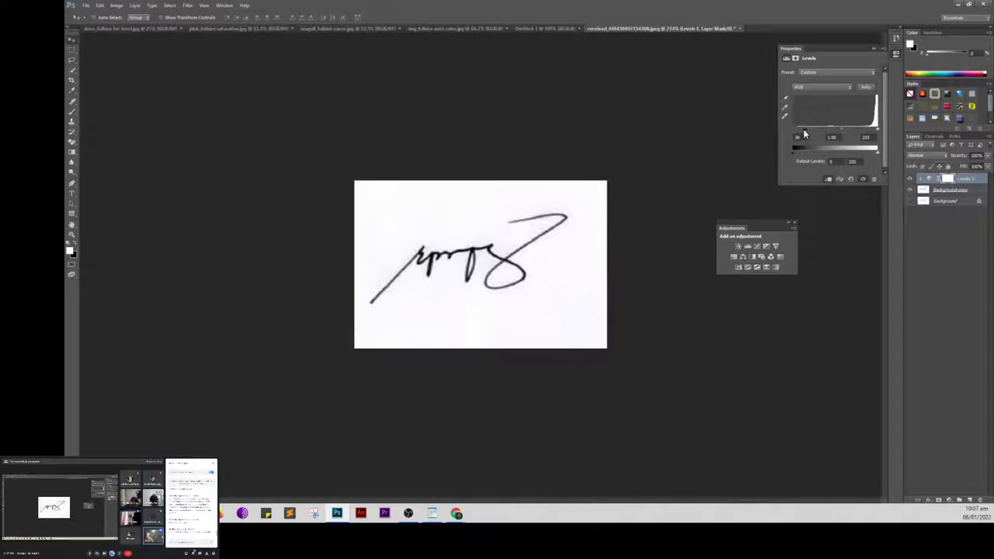
# Step: Rework the Levels black and white input sliders to darken the signature strokes
pyautogui.moveTo(805, 134)
pyautogui.mouseDown()
pyautogui.moveTo(825, 133)
pyautogui.moveTo(814, 135)
pyautogui.mouseUp()
pyautogui.moveTo(824, 132); pyautogui.dragTo(790, 134)
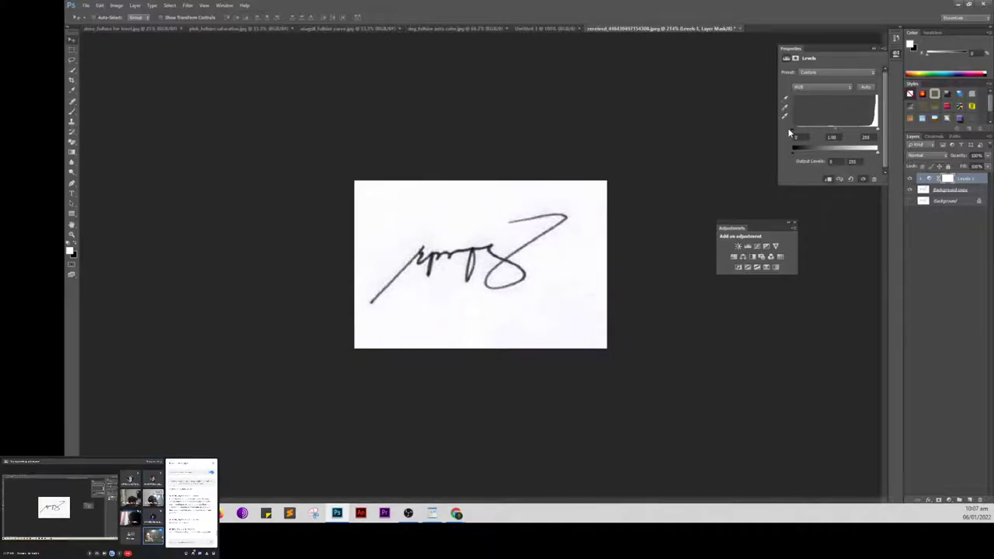
pyautogui.moveTo(797, 130); pyautogui.dragTo(800, 130)
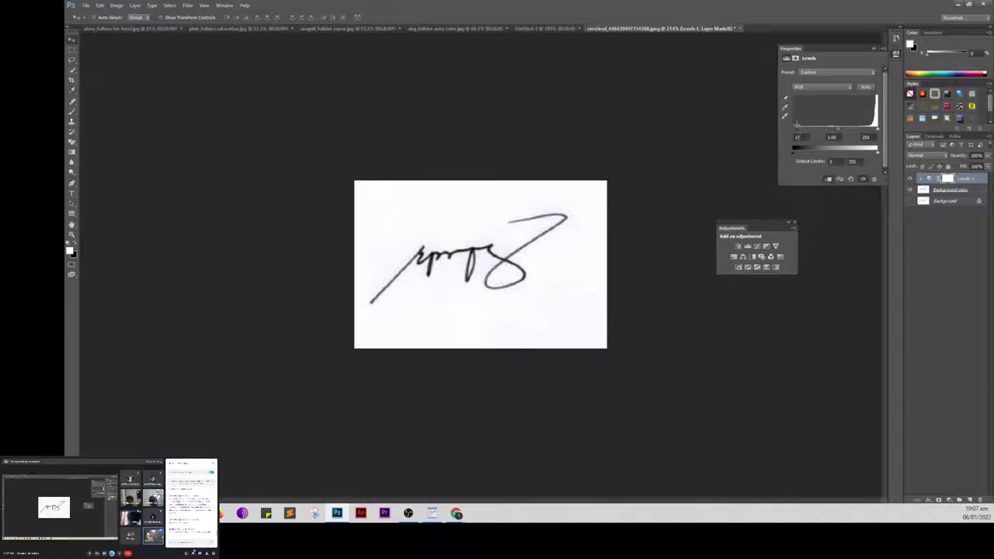
pyautogui.moveTo(800, 132); pyautogui.dragTo(876, 130)
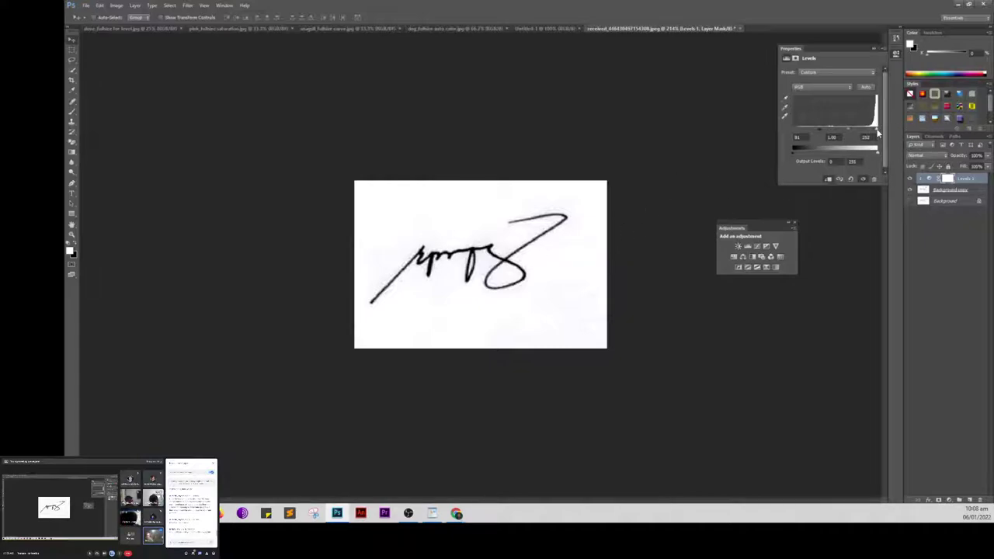
pyautogui.moveTo(878, 134); pyautogui.dragTo(874, 136)
# Step: Settle Levels at input 91, 0.80 and 232, then collapse the Properties panel
pyautogui.scroll(2, 470, 282)
pyautogui.scroll(3, 508, 272)
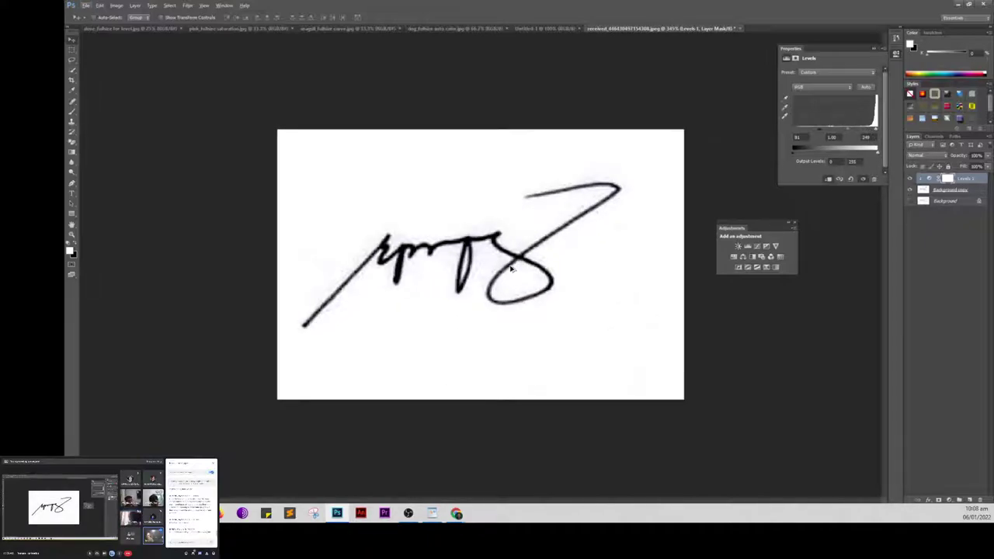
pyautogui.scroll(2, 543, 268)
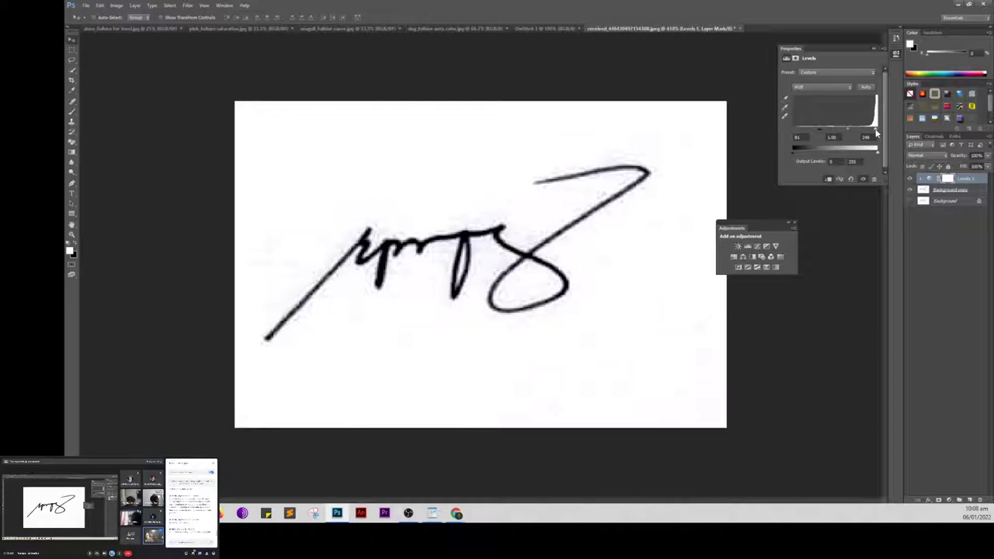
pyautogui.moveTo(876, 134); pyautogui.dragTo(858, 137)
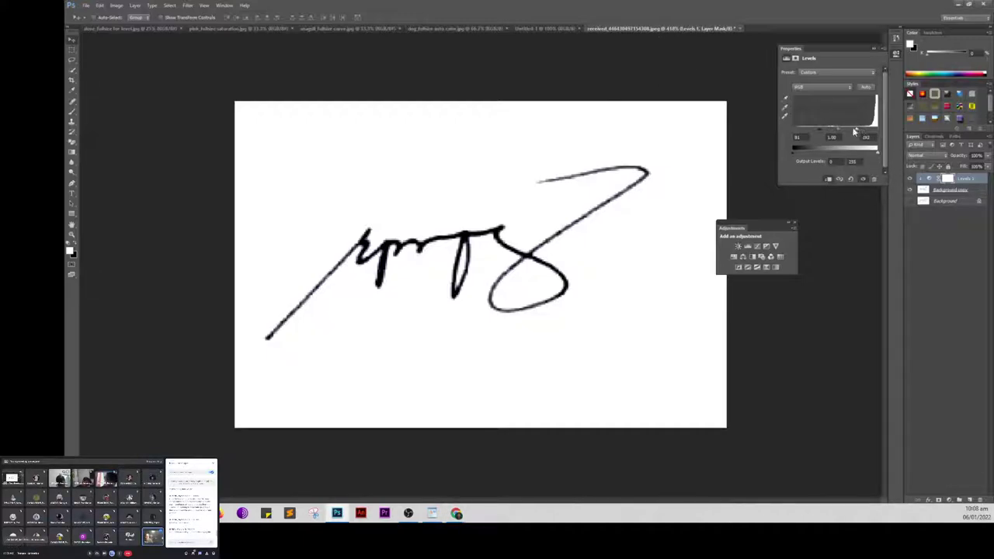
pyautogui.moveTo(857, 128); pyautogui.dragTo(867, 134)
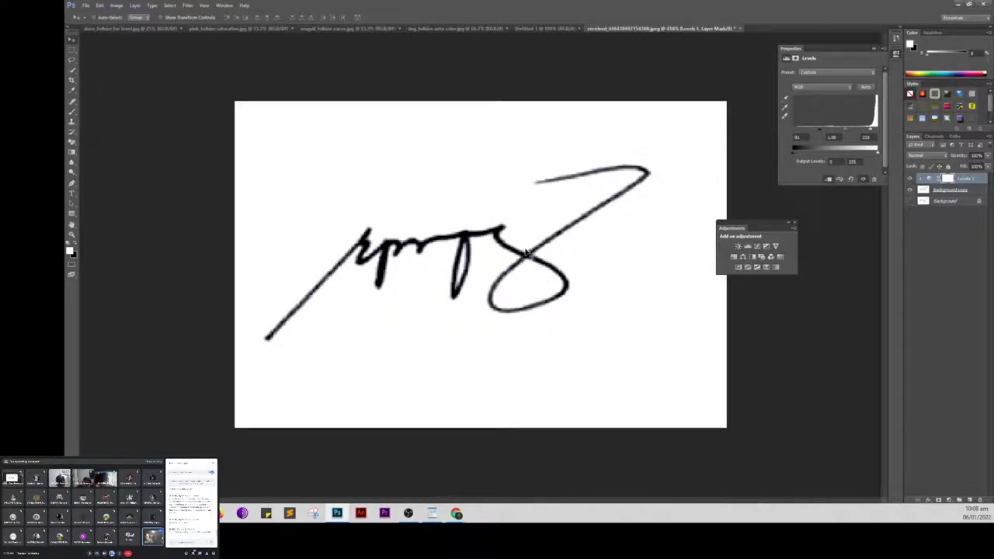
pyautogui.scroll(-1, 523, 260)
pyautogui.scroll(-3, 524, 260)
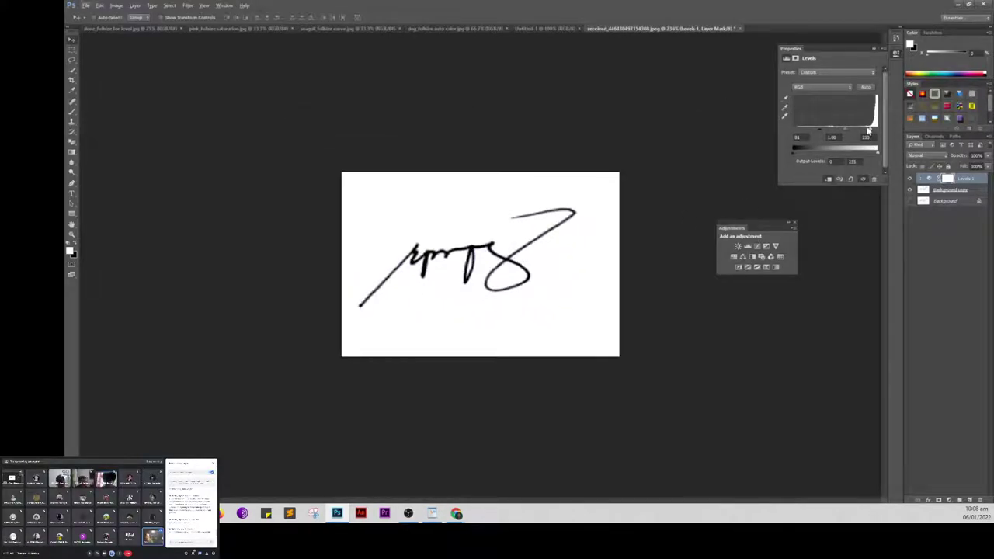
pyautogui.moveTo(831, 131); pyautogui.dragTo(847, 134)
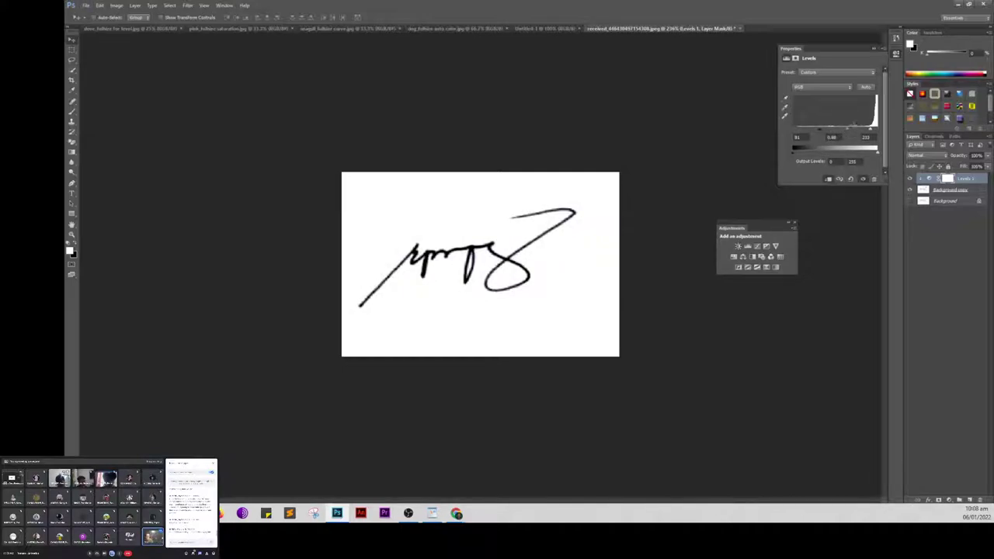
pyautogui.click(872, 49)
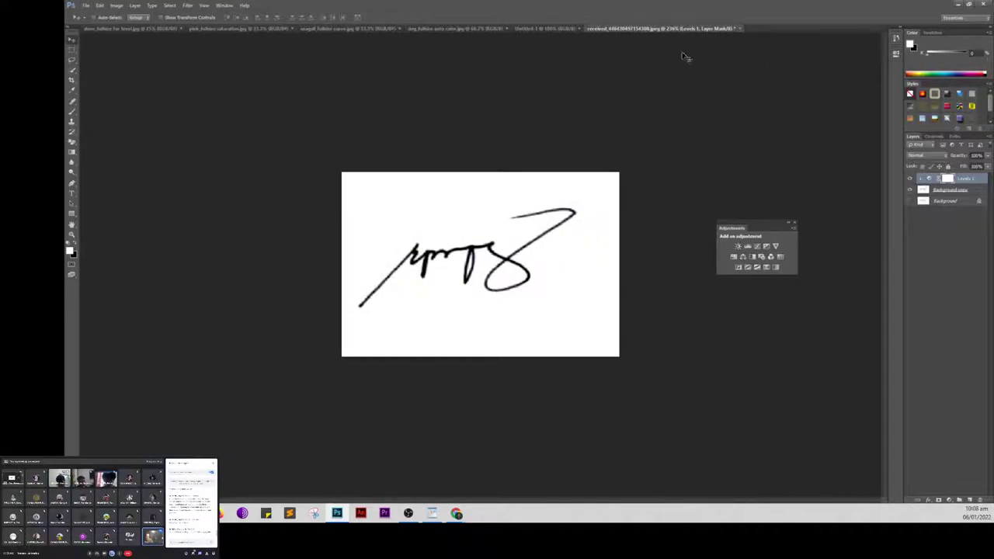
# Step: Magic-erase the white paper around the signature on Background copy
pyautogui.click(974, 193)
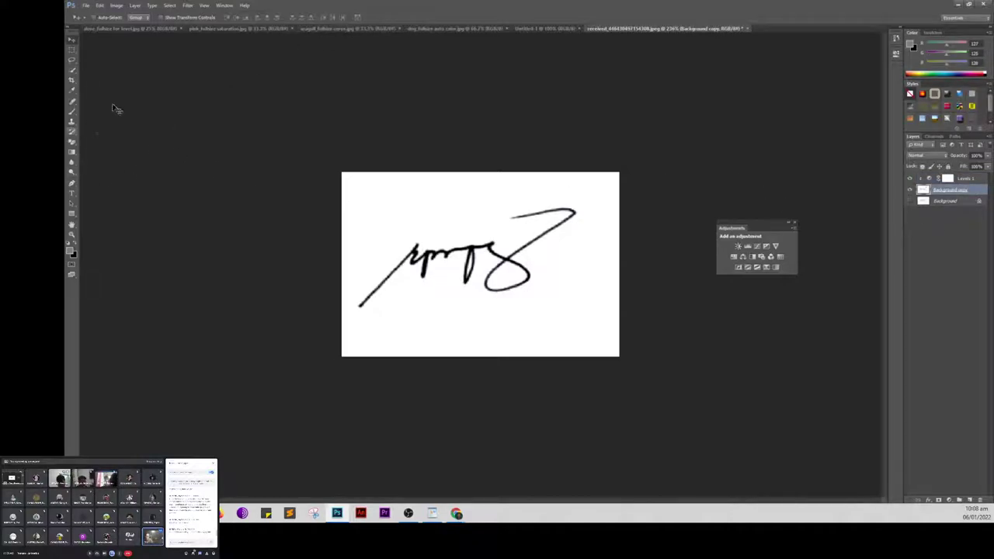
pyautogui.click(71, 141)
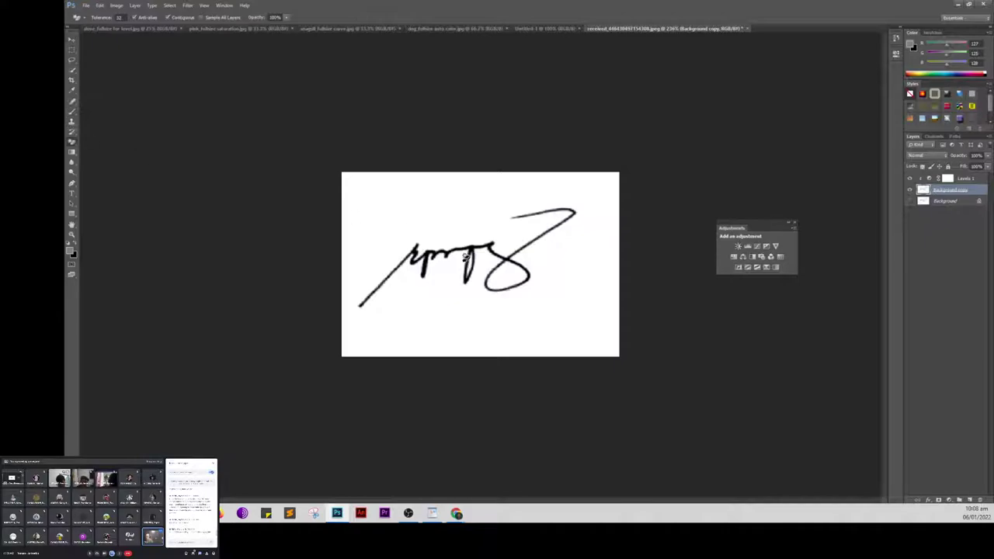
pyautogui.click(394, 210)
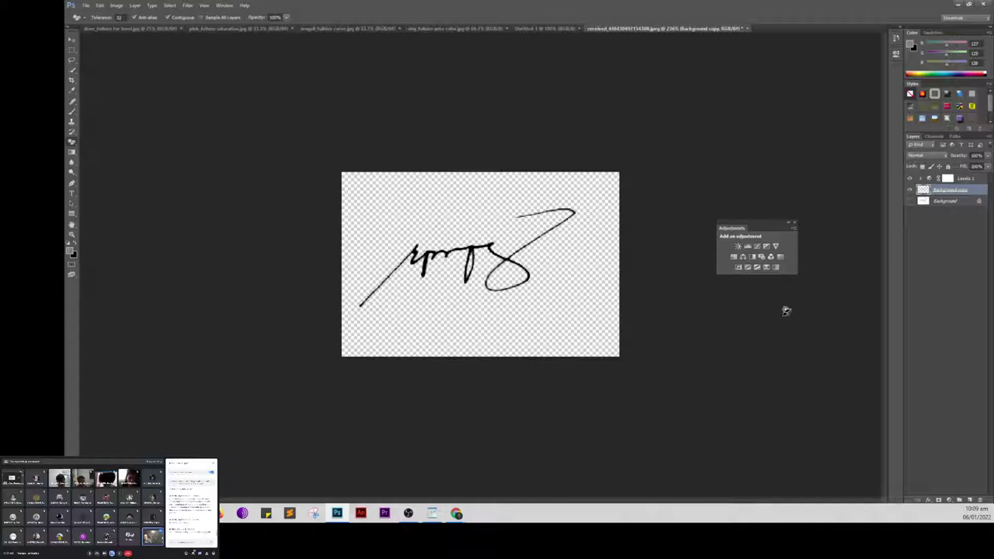
# Step: Hide the Background layer and dock the Adjustments panel above Layers
pyautogui.click(910, 202)
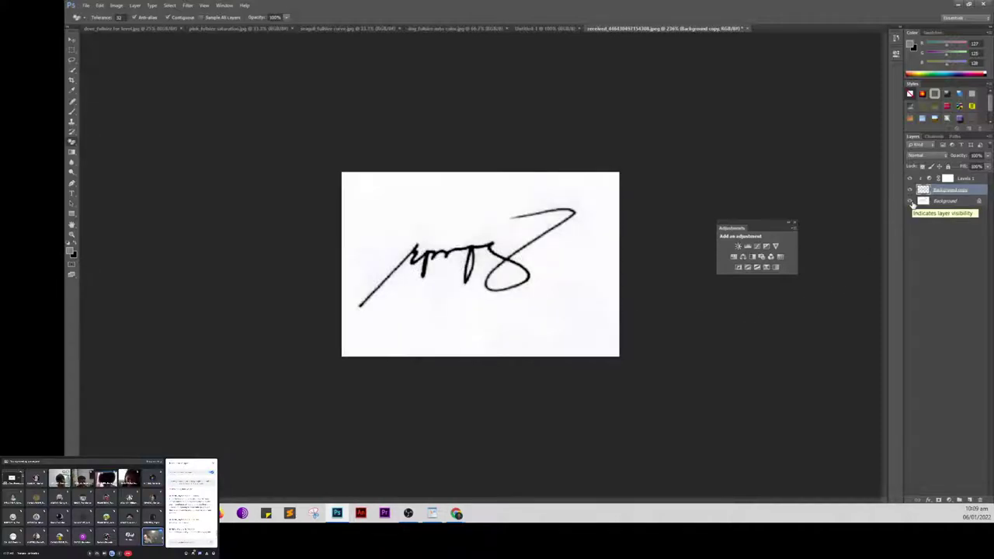
pyautogui.click(910, 202)
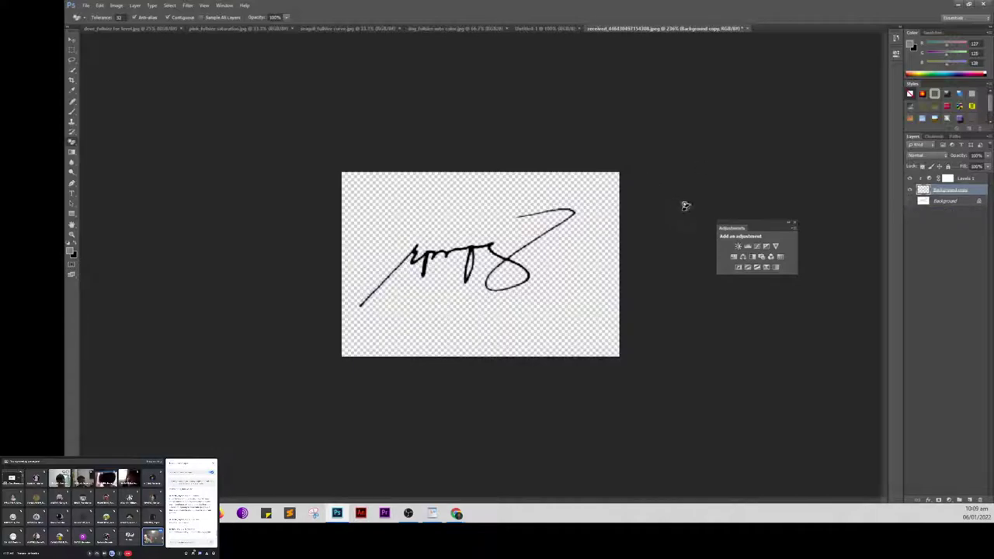
pyautogui.moveTo(757, 226); pyautogui.dragTo(924, 129)
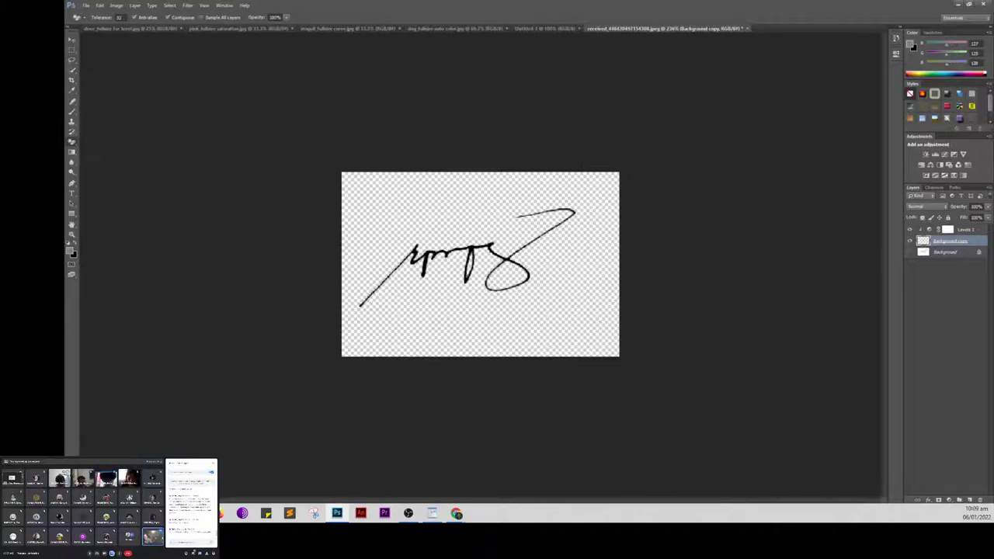
pyautogui.click(72, 39)
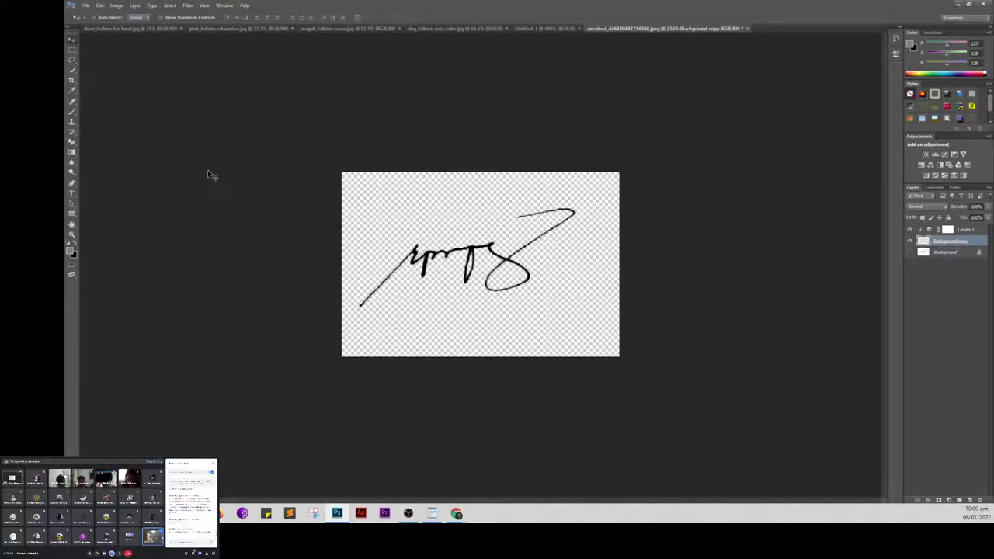
# Step: Open 1447056.jpg from Downloads > New folder through File > Open
pyautogui.click(85, 5)
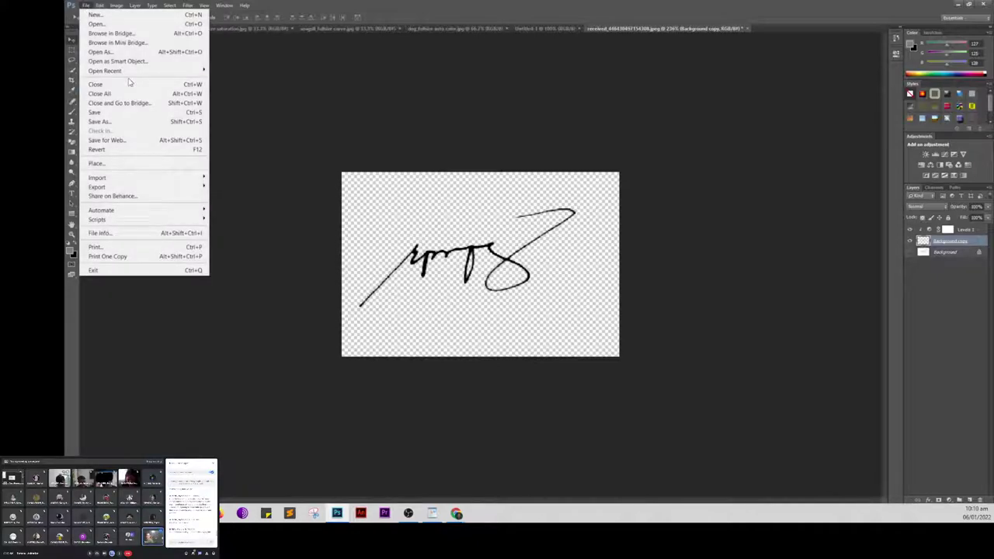
pyautogui.click(97, 23)
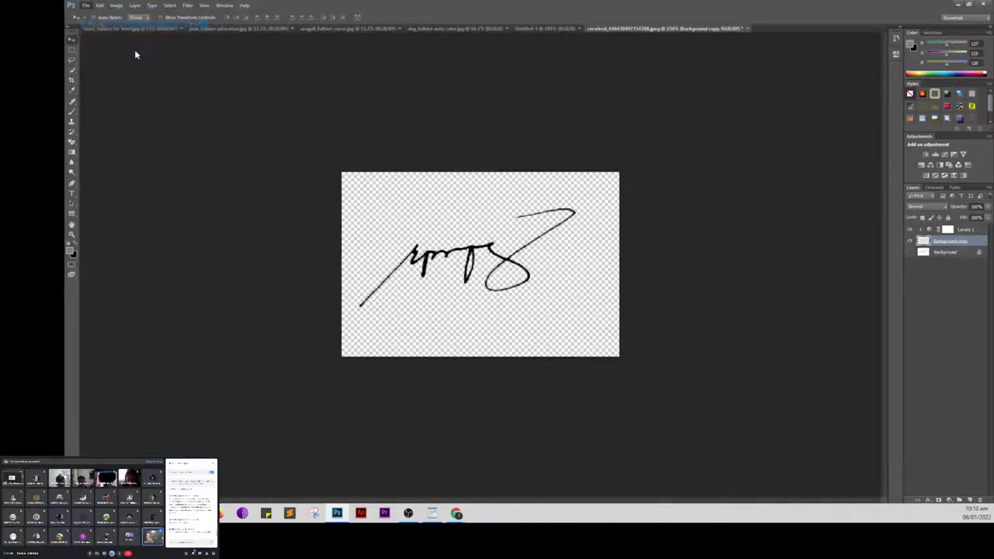
pyautogui.click(112, 223)
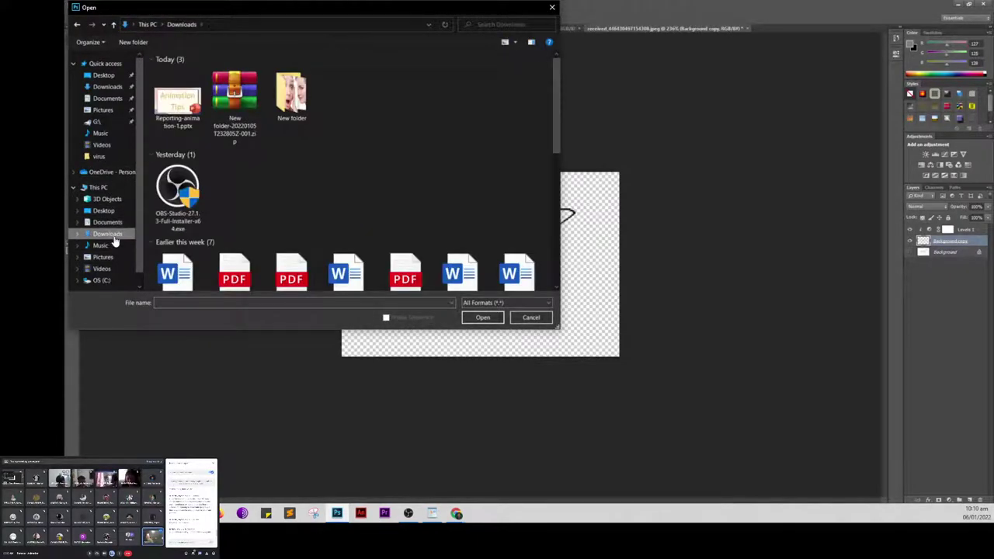
pyautogui.doubleClick(291, 93)
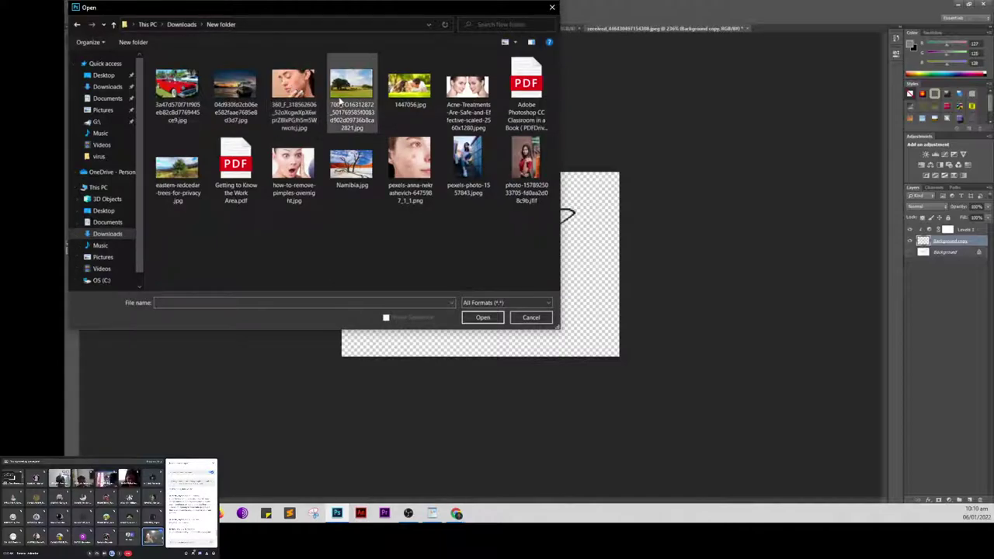
pyautogui.click(402, 87)
pyautogui.click(483, 318)
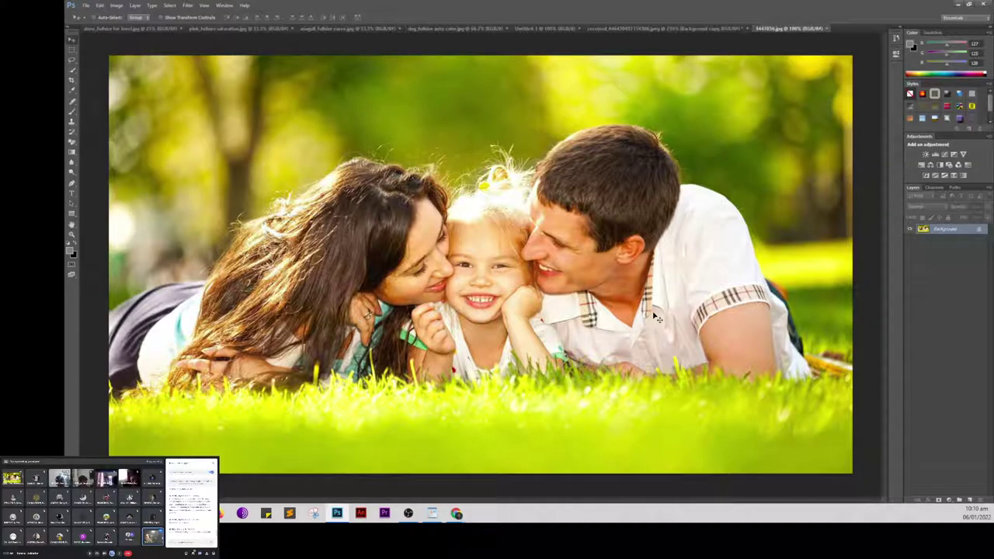
# Step: Duplicate the family photo's Background into Layer 1 with Ctrl+J
pyautogui.hotkey('ctrl', 'j')
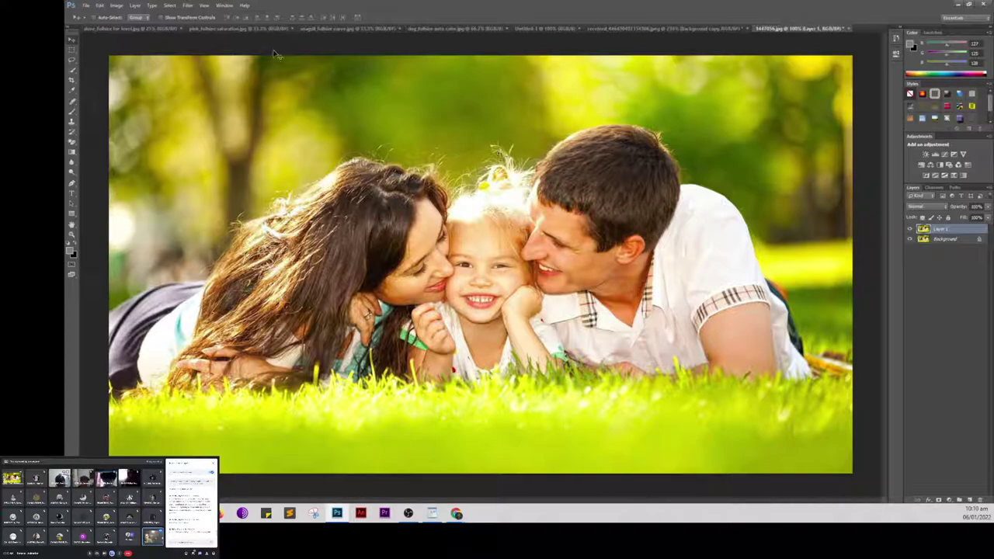
pyautogui.click(187, 9)
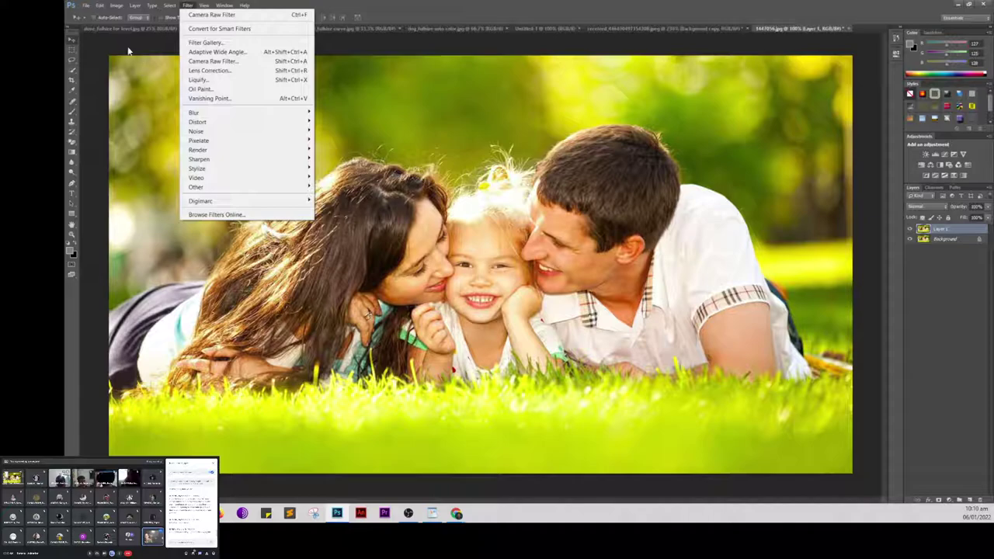
pyautogui.moveTo(135, 5)
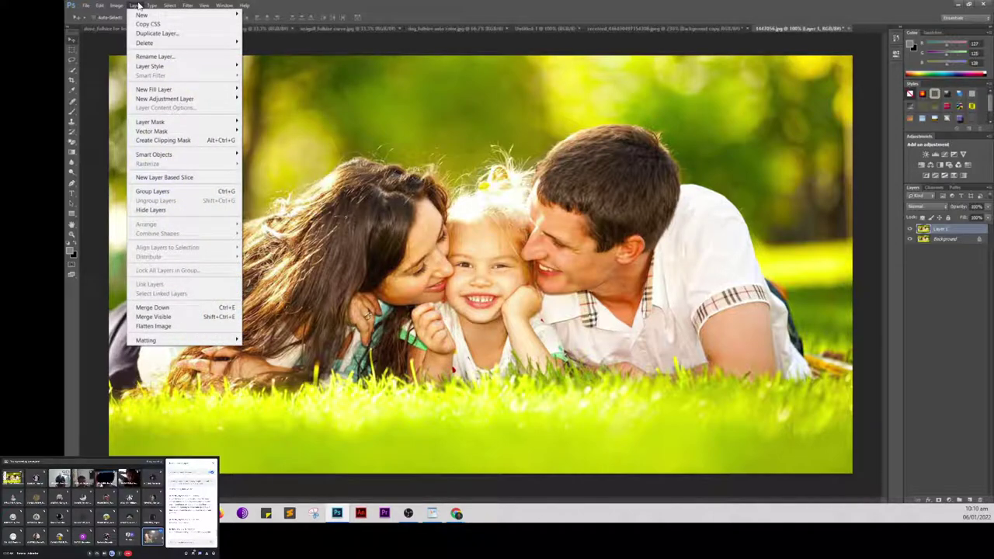
pyautogui.moveTo(165, 98)
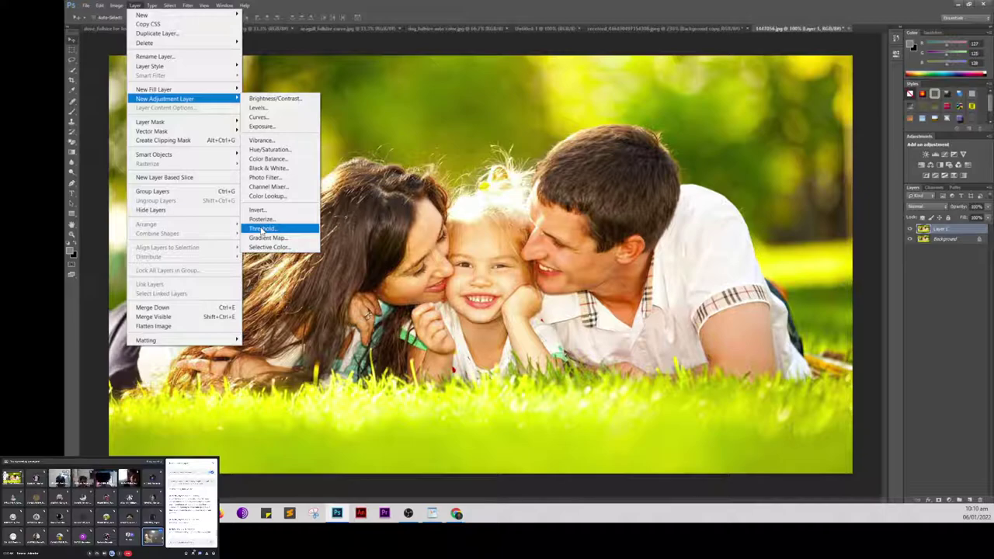
# Step: Add a Threshold adjustment layer at level 128 via Layer > New Adjustment Layer
pyautogui.click(262, 229)
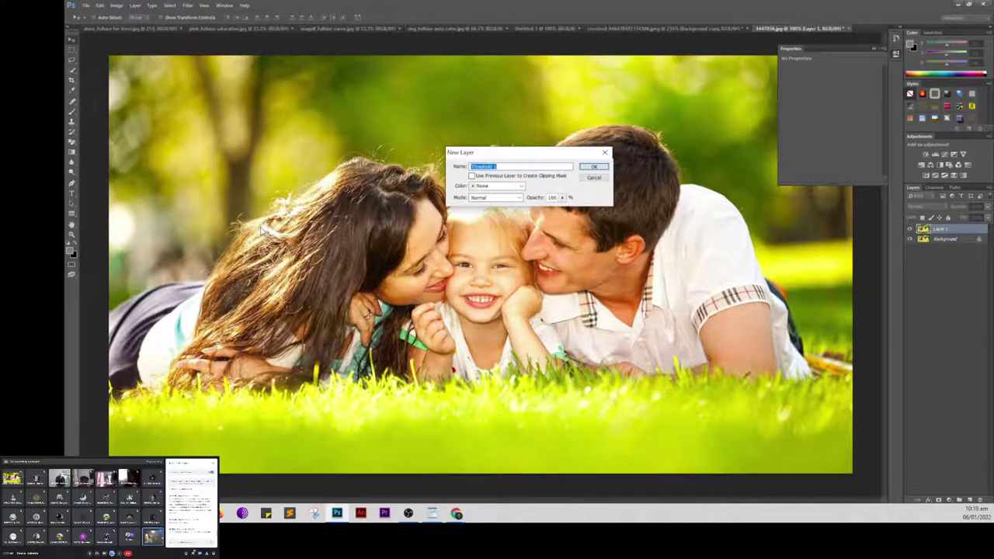
pyautogui.click(593, 167)
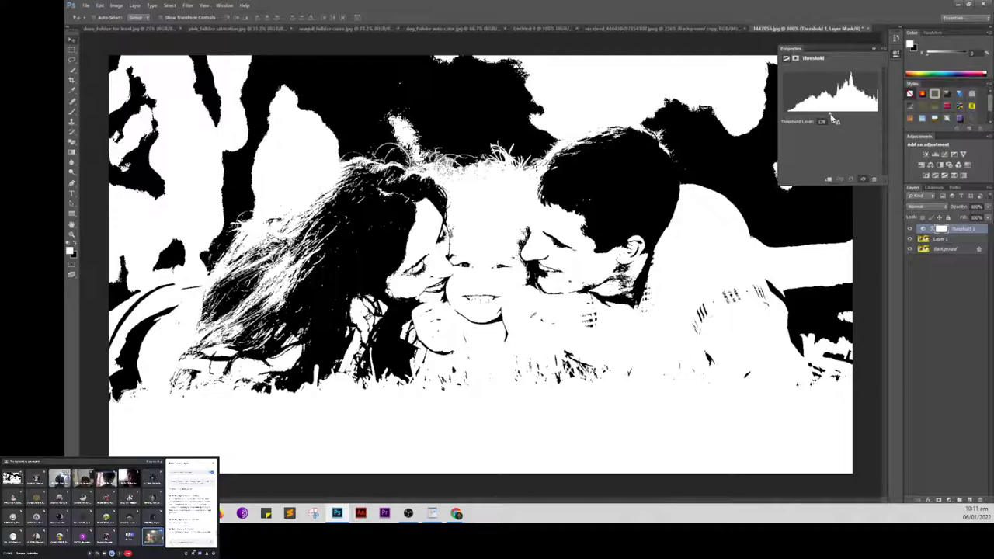
# Step: Lower the Threshold level and marquee-select the darkest patches at the centre and upper right
pyautogui.moveTo(830, 115)
pyautogui.mouseDown()
pyautogui.moveTo(796, 115)
pyautogui.moveTo(863, 114)
pyautogui.moveTo(782, 120)
pyautogui.moveTo(790, 116)
pyautogui.mouseUp()
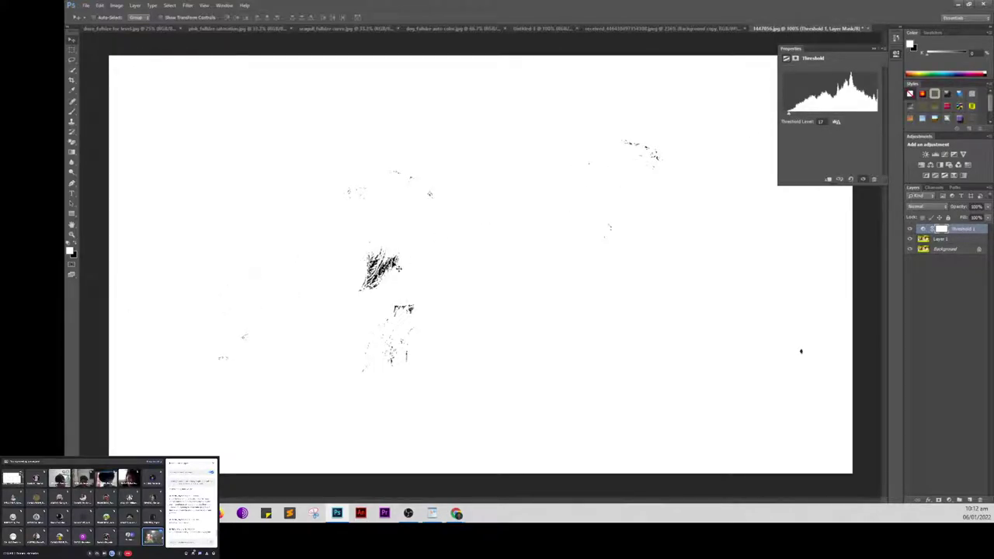
pyautogui.click(72, 49)
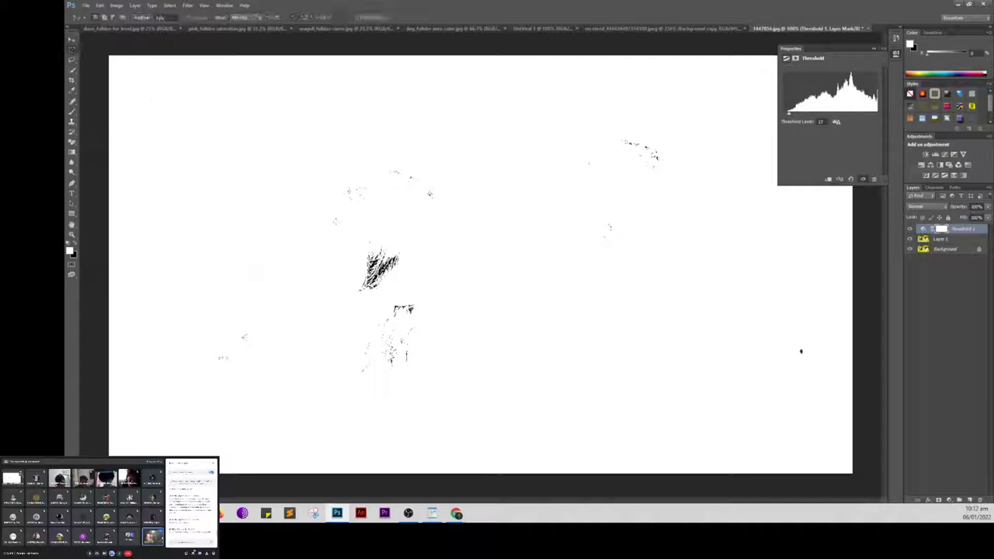
pyautogui.moveTo(332, 229); pyautogui.dragTo(451, 388)
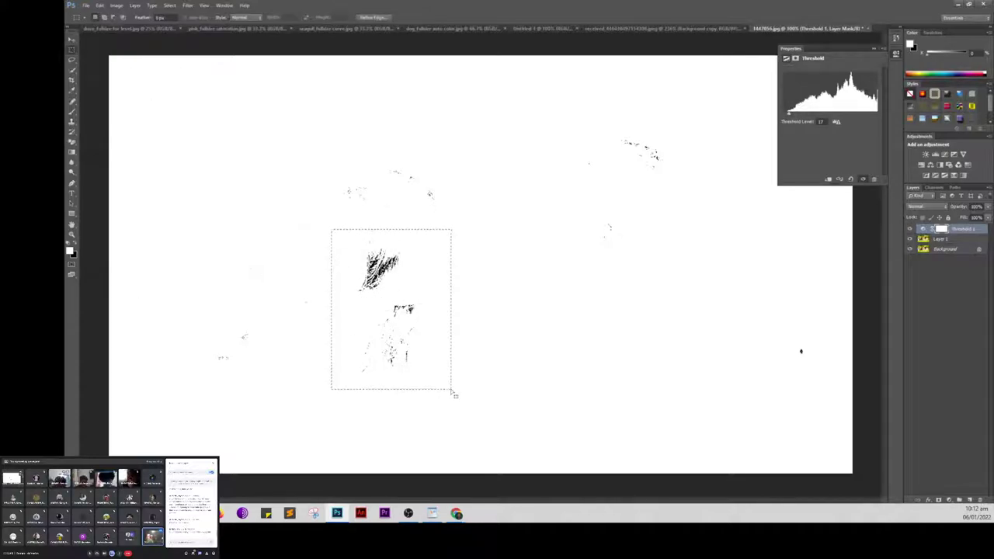
pyautogui.click(783, 338)
pyautogui.moveTo(611, 125); pyautogui.dragTo(666, 196)
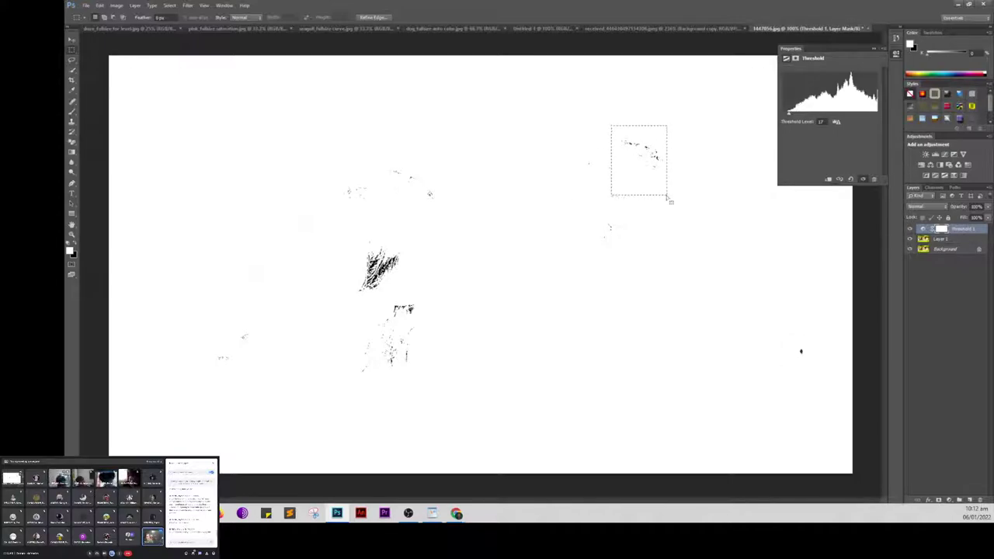
pyautogui.moveTo(348, 250); pyautogui.dragTo(431, 386)
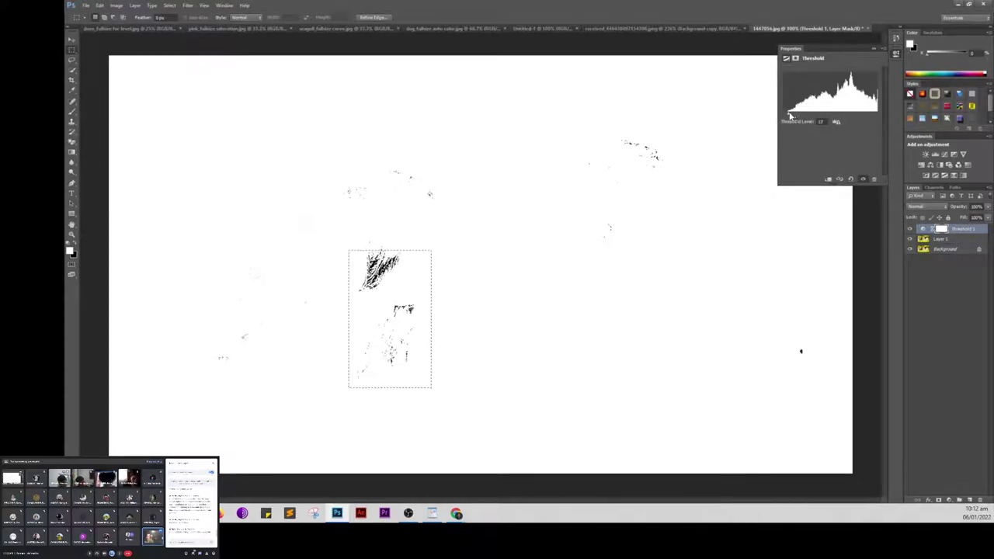
# Step: Raise the Threshold level and select the brightest patches, toggling Threshold 1 to compare with the colour photo
pyautogui.moveTo(791, 114); pyautogui.dragTo(879, 111)
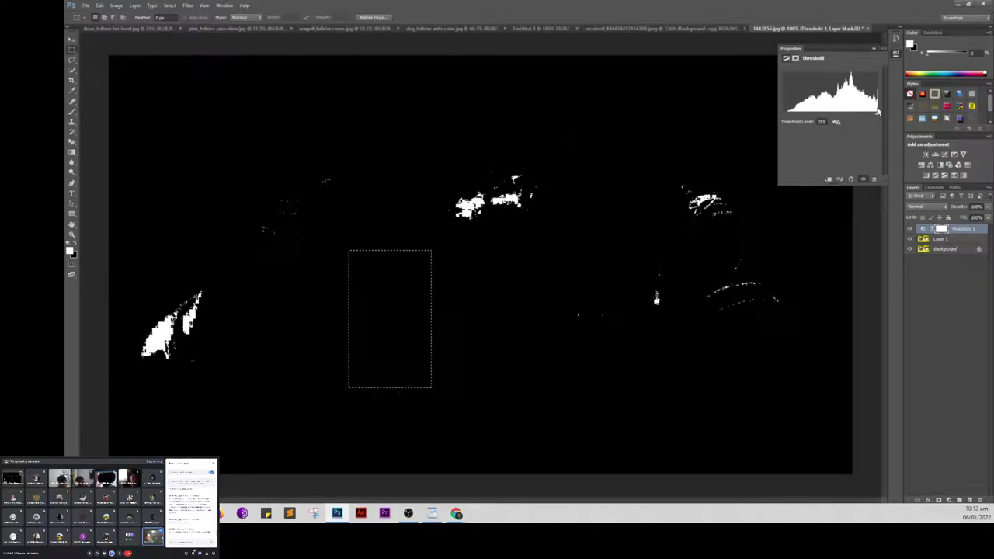
pyautogui.moveTo(118, 286); pyautogui.dragTo(257, 403)
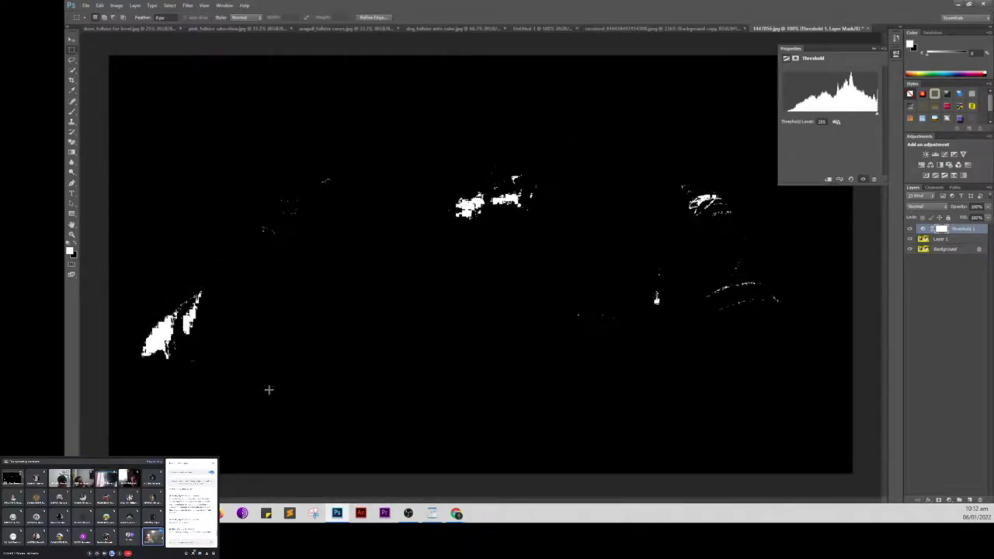
pyautogui.moveTo(434, 150); pyautogui.dragTo(554, 260)
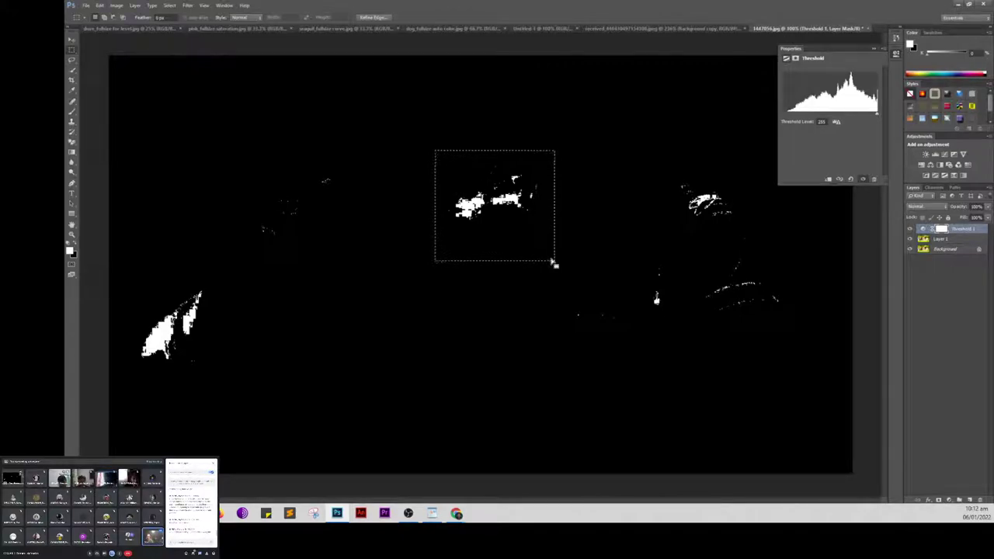
pyautogui.click(910, 230)
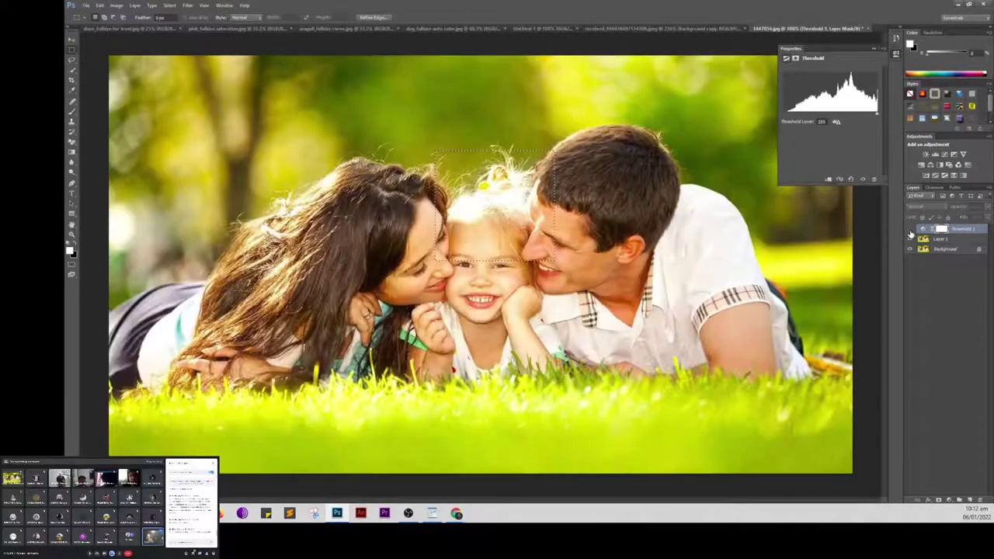
pyautogui.click(909, 230)
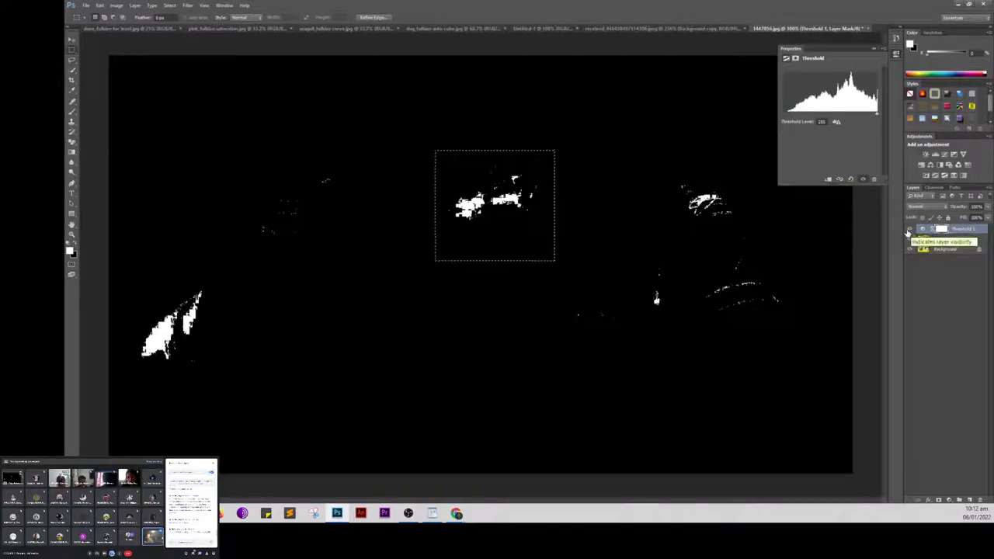
pyautogui.moveTo(133, 278); pyautogui.dragTo(230, 381)
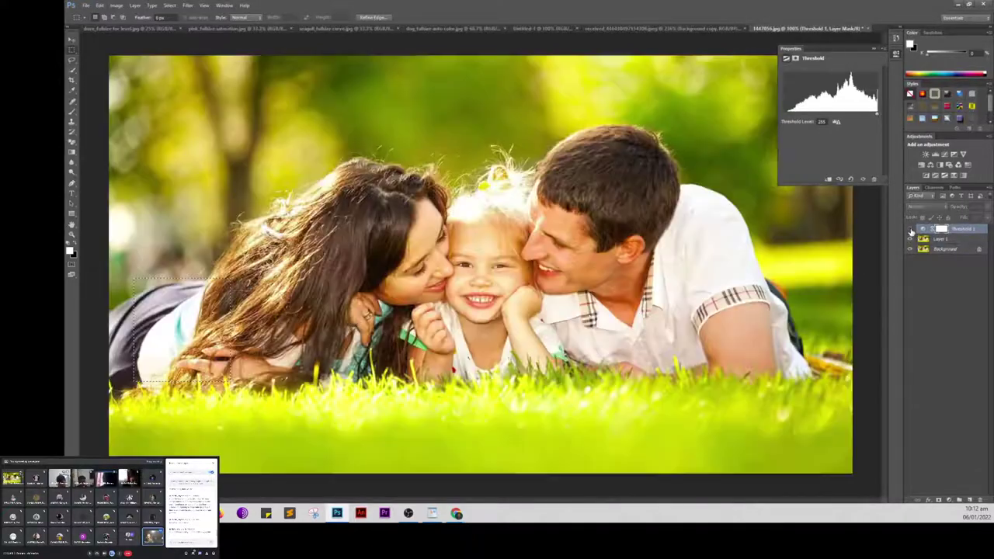
pyautogui.click(909, 229)
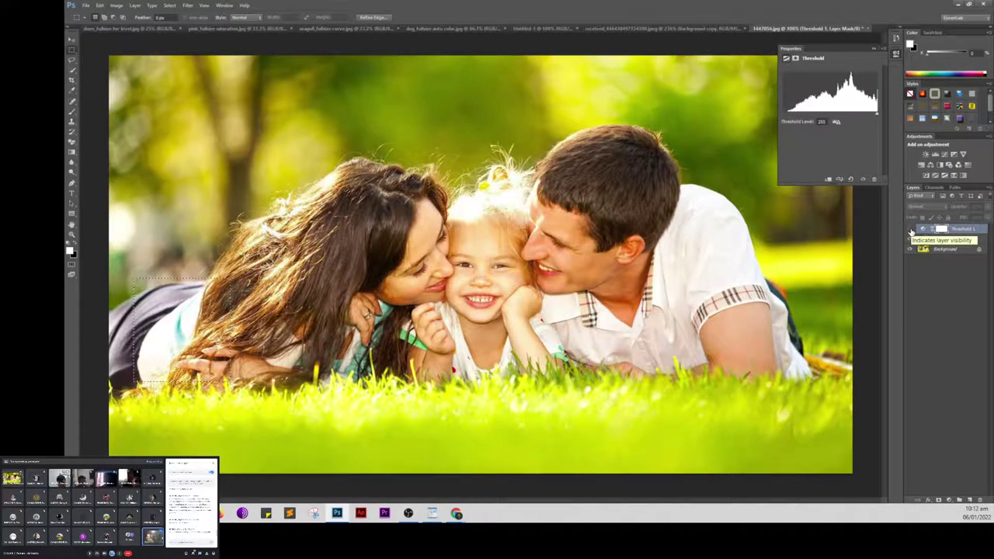
pyautogui.click(909, 230)
pyautogui.moveTo(435, 166); pyautogui.dragTo(552, 232)
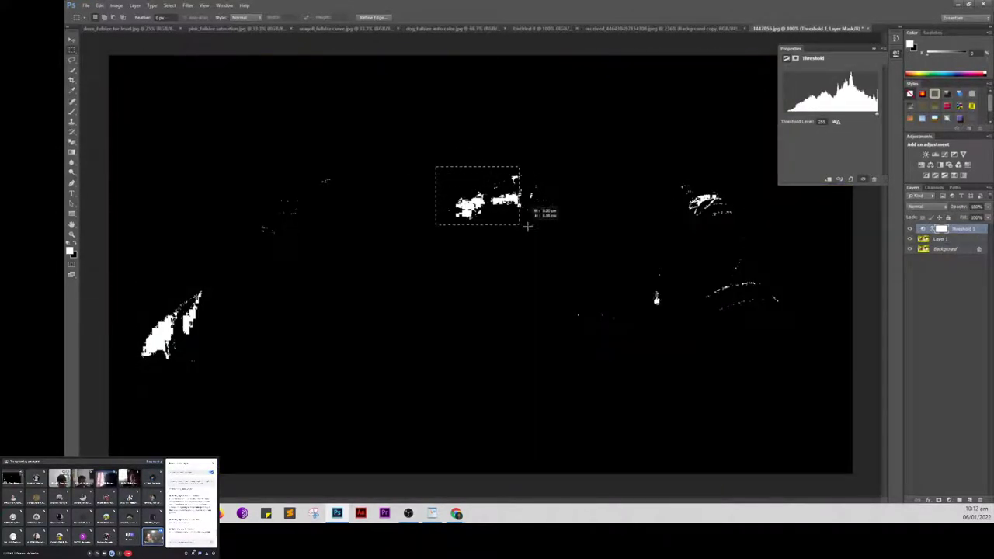
pyautogui.click(910, 229)
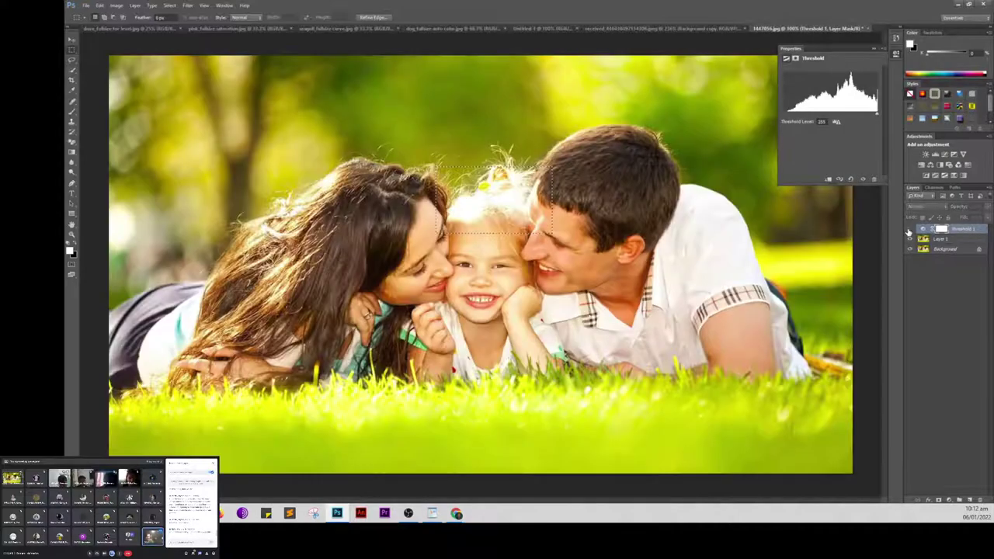
pyautogui.click(909, 230)
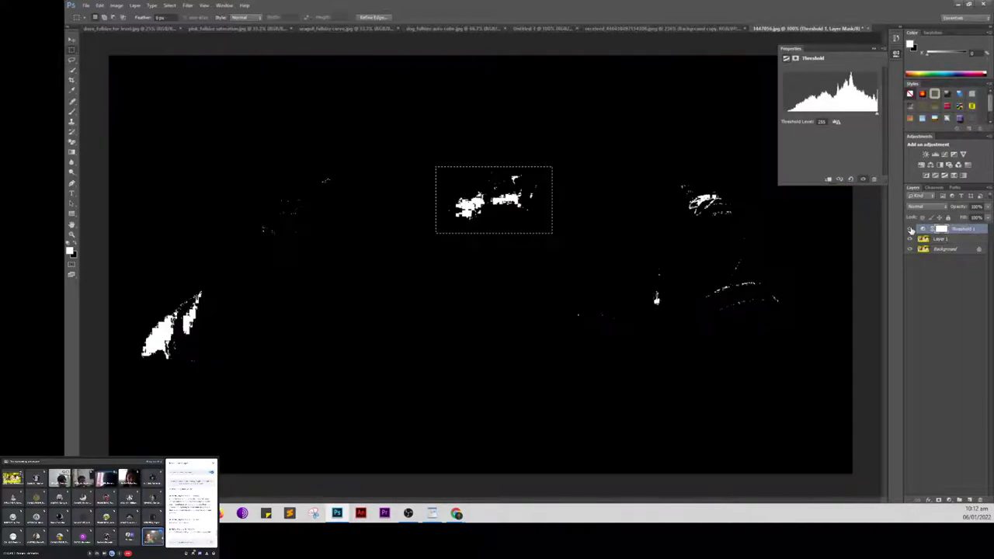
# Step: Clear the selection and delete the Threshold 1 adjustment layer
pyautogui.click(873, 48)
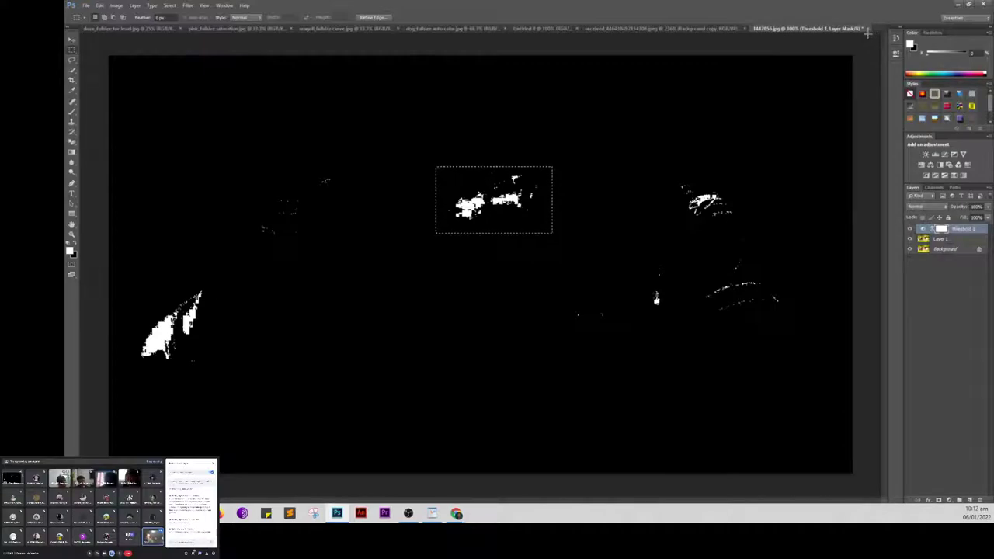
pyautogui.click(264, 140)
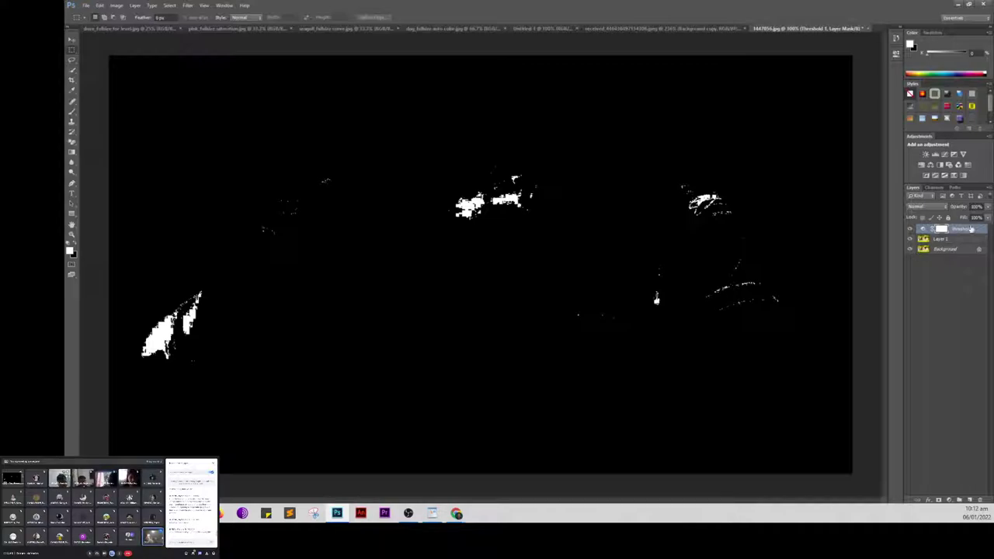
pyautogui.moveTo(970, 231); pyautogui.dragTo(980, 499)
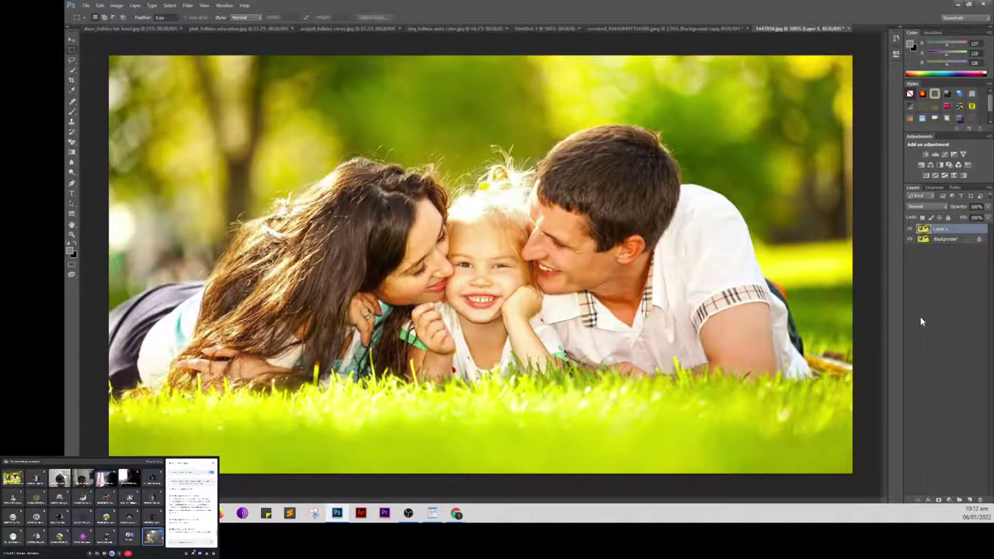
# Step: Add Levels 1 with a raised black input and lowered white input and output levels
pyautogui.click(934, 154)
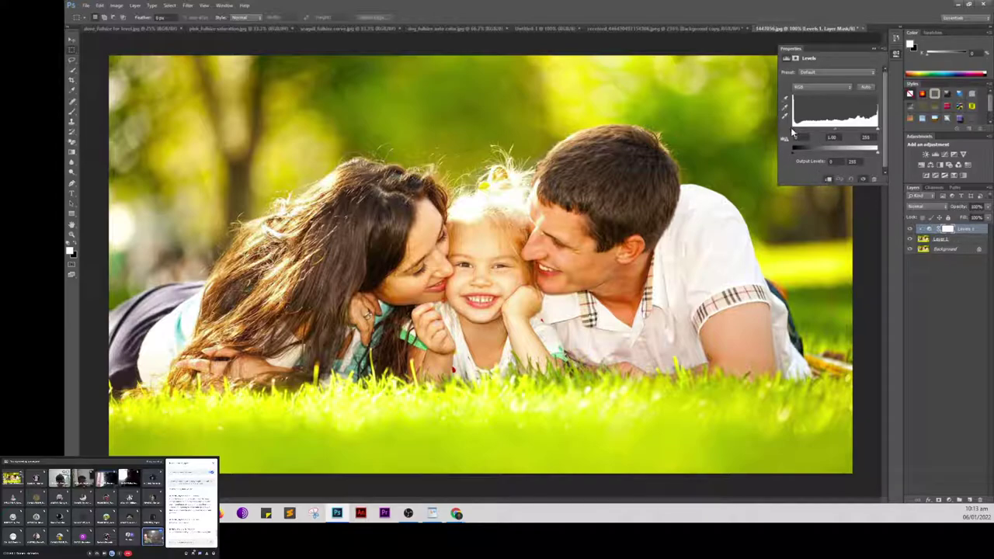
pyautogui.moveTo(793, 136); pyautogui.dragTo(798, 137)
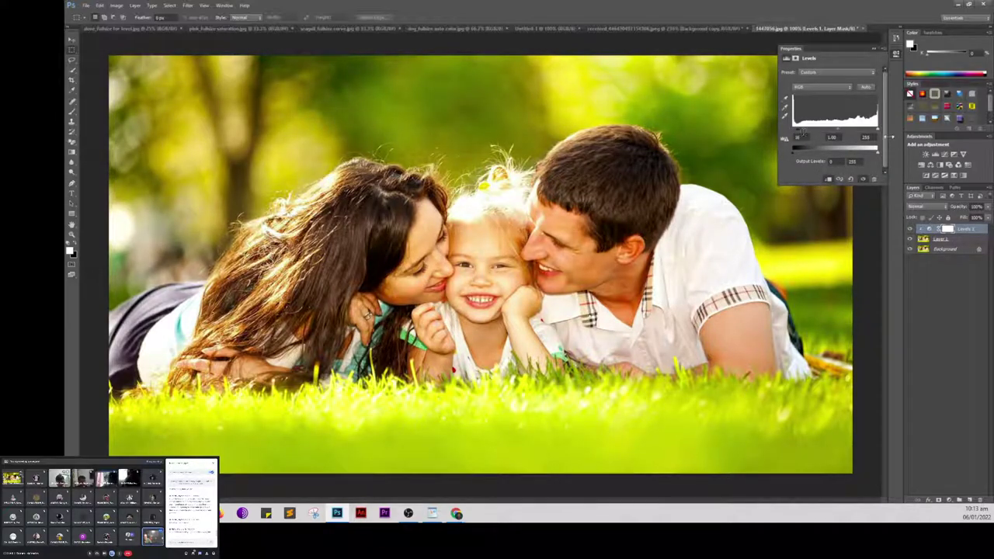
pyautogui.moveTo(878, 129); pyautogui.dragTo(871, 134)
pyautogui.moveTo(832, 135)
pyautogui.mouseDown()
pyautogui.moveTo(844, 136)
pyautogui.moveTo(811, 138)
pyautogui.mouseUp()
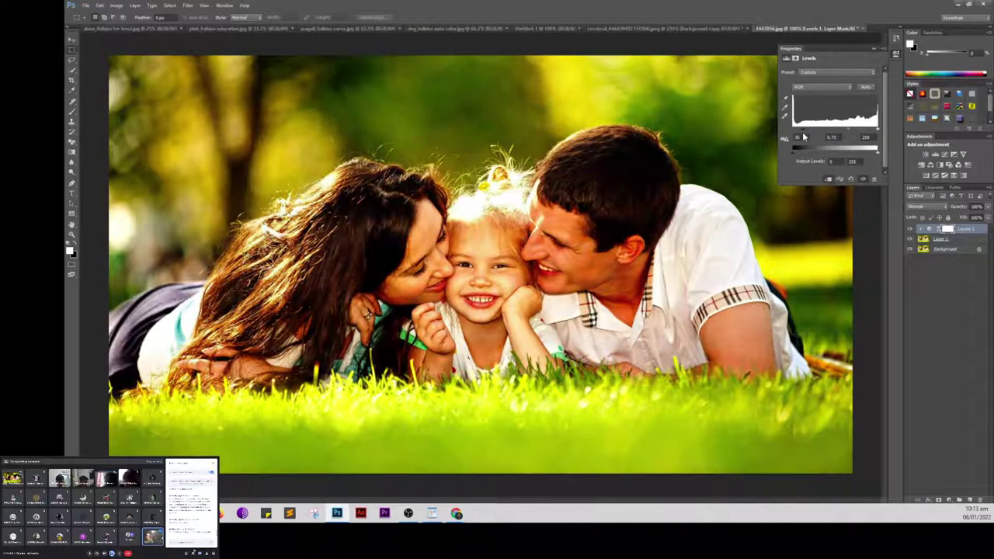
pyautogui.moveTo(875, 144)
pyautogui.mouseDown()
pyautogui.moveTo(843, 137)
pyautogui.moveTo(793, 157)
pyautogui.mouseUp()
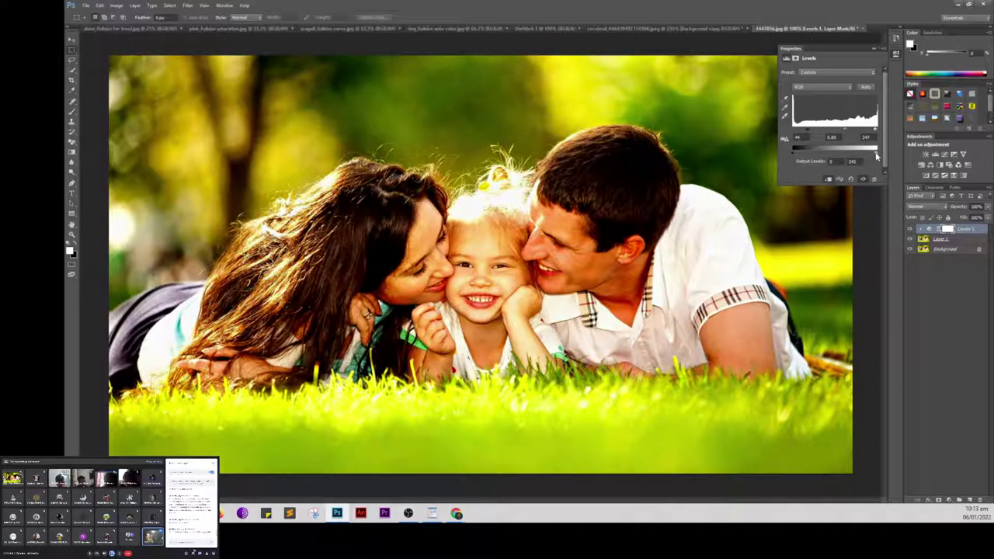
pyautogui.moveTo(877, 152); pyautogui.dragTo(850, 156)
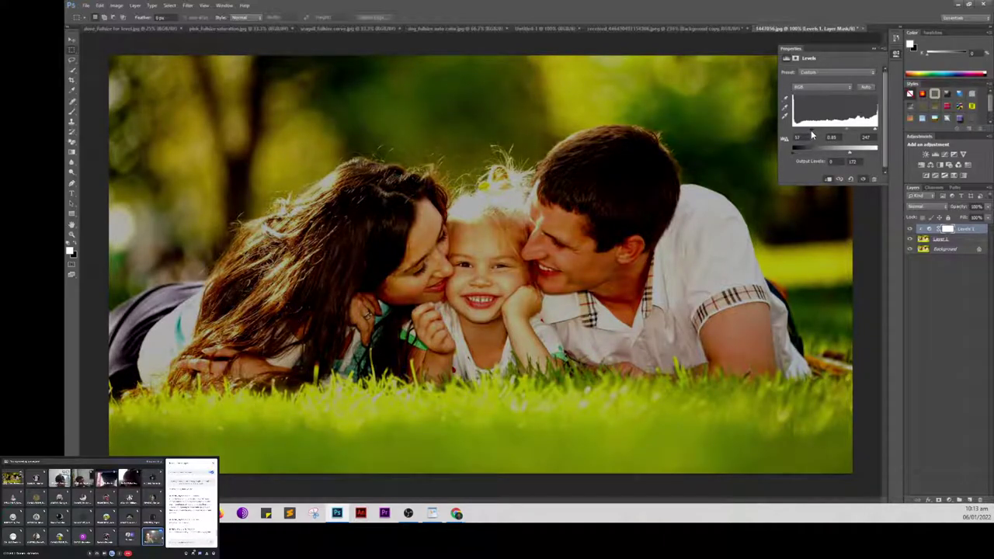
pyautogui.moveTo(811, 136); pyautogui.dragTo(816, 135)
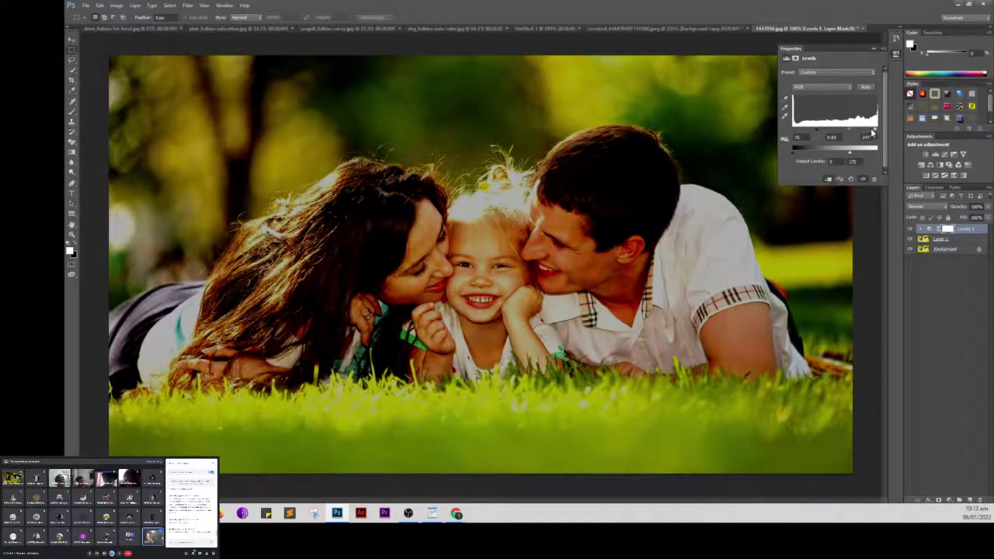
pyautogui.moveTo(876, 134); pyautogui.dragTo(849, 133)
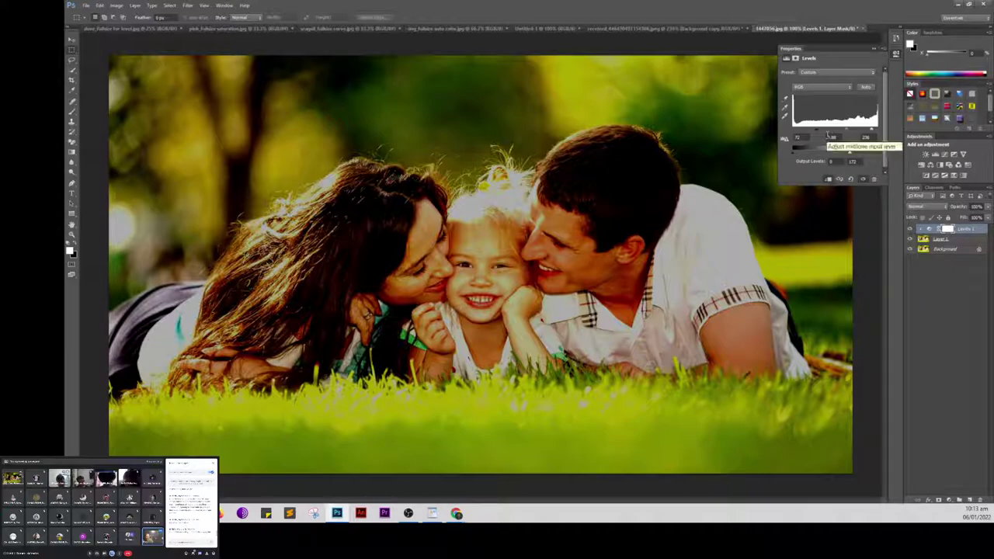
pyautogui.click(871, 48)
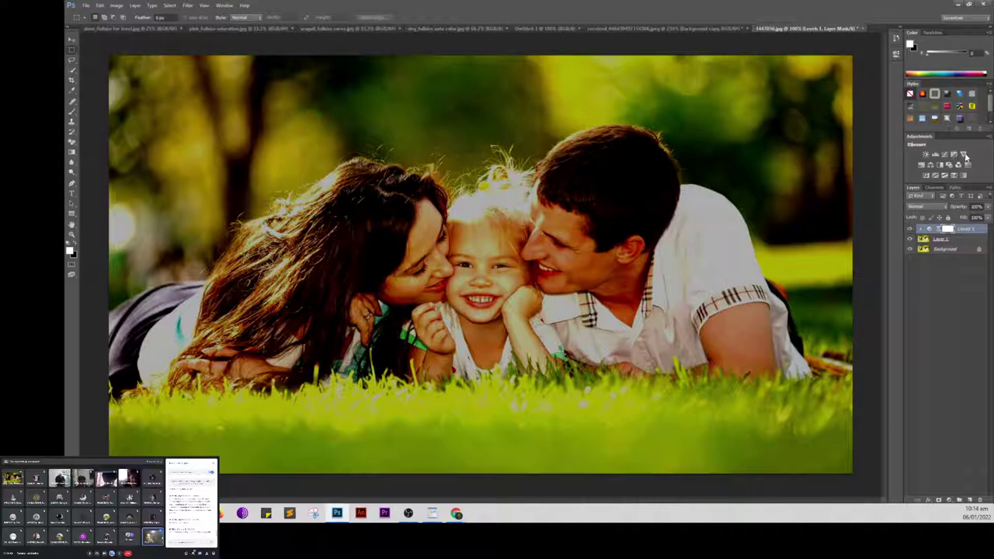
# Step: Add Hue/Saturation 1, try Hue and Colorize, then keep natural colours with Saturation lowered
pyautogui.click(921, 166)
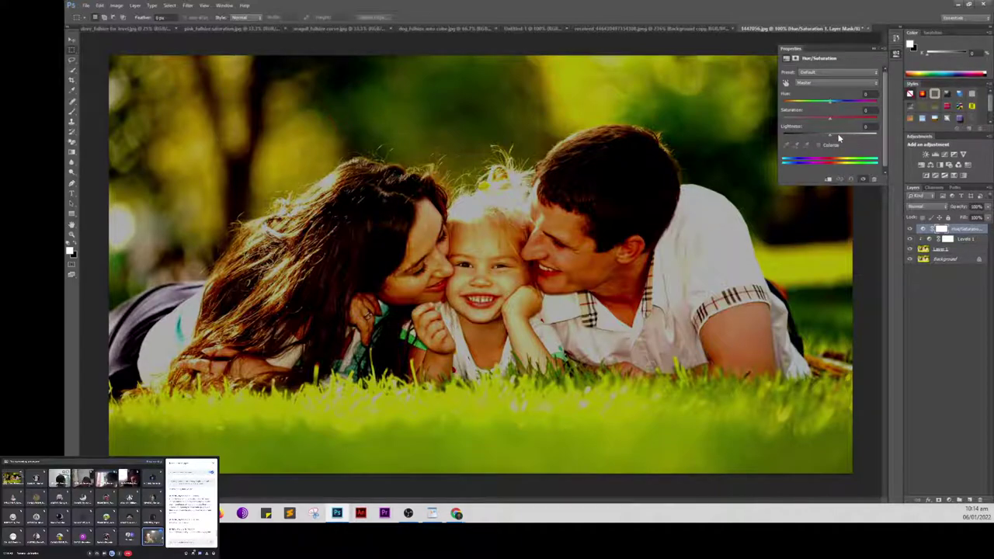
pyautogui.moveTo(831, 108)
pyautogui.mouseDown()
pyautogui.moveTo(813, 124)
pyautogui.moveTo(833, 104)
pyautogui.mouseUp()
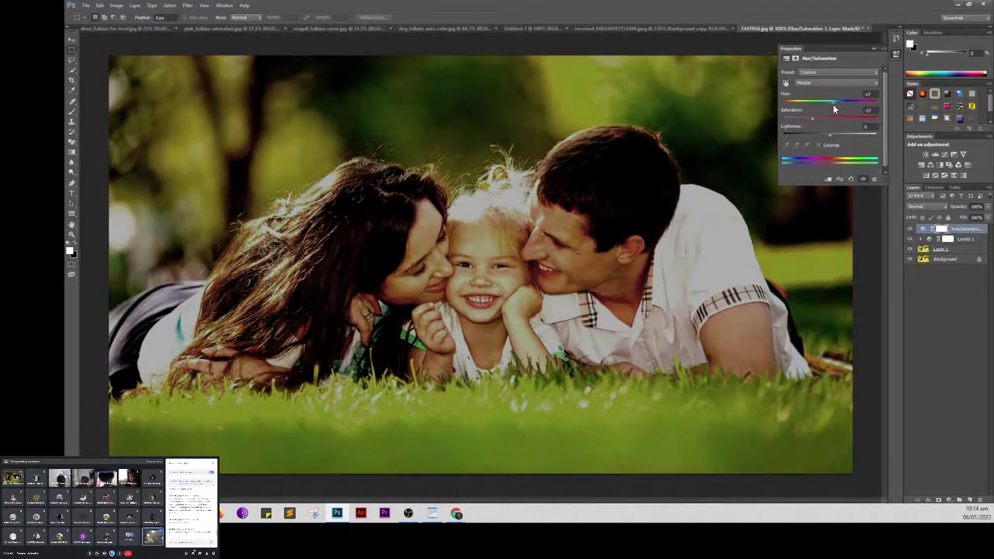
pyautogui.click(818, 146)
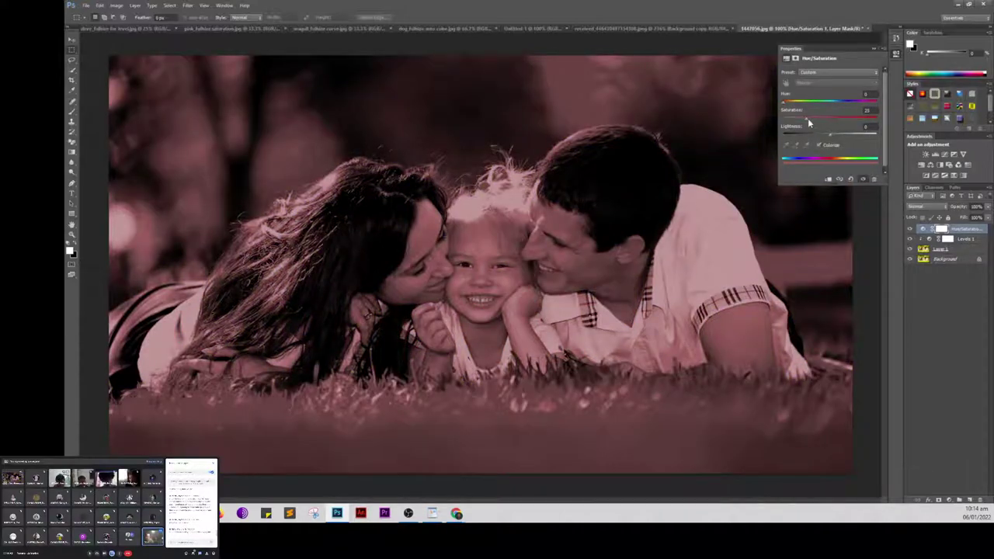
pyautogui.moveTo(807, 119)
pyautogui.mouseDown()
pyautogui.moveTo(822, 122)
pyautogui.moveTo(803, 127)
pyautogui.moveTo(817, 104)
pyautogui.moveTo(827, 114)
pyautogui.moveTo(813, 117)
pyautogui.mouseUp()
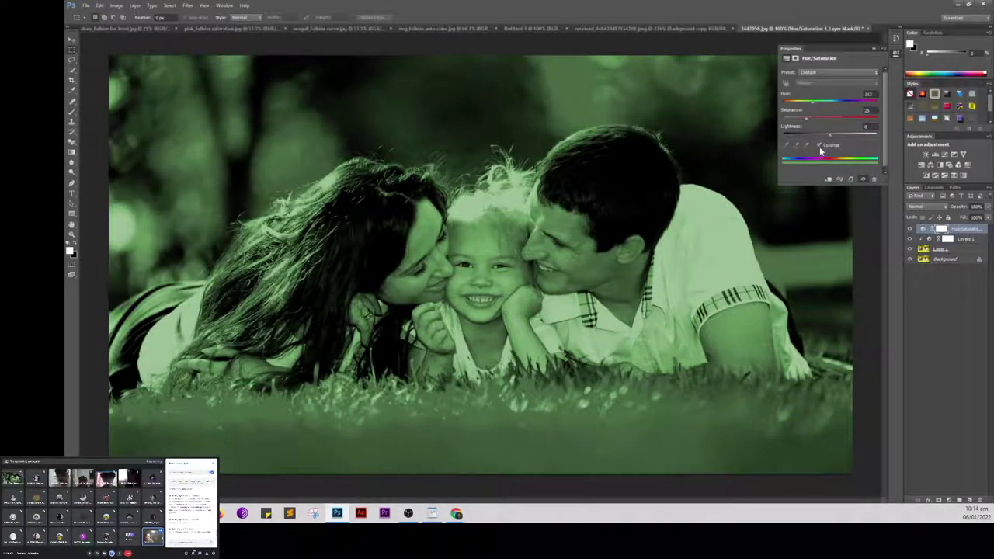
pyautogui.click(819, 145)
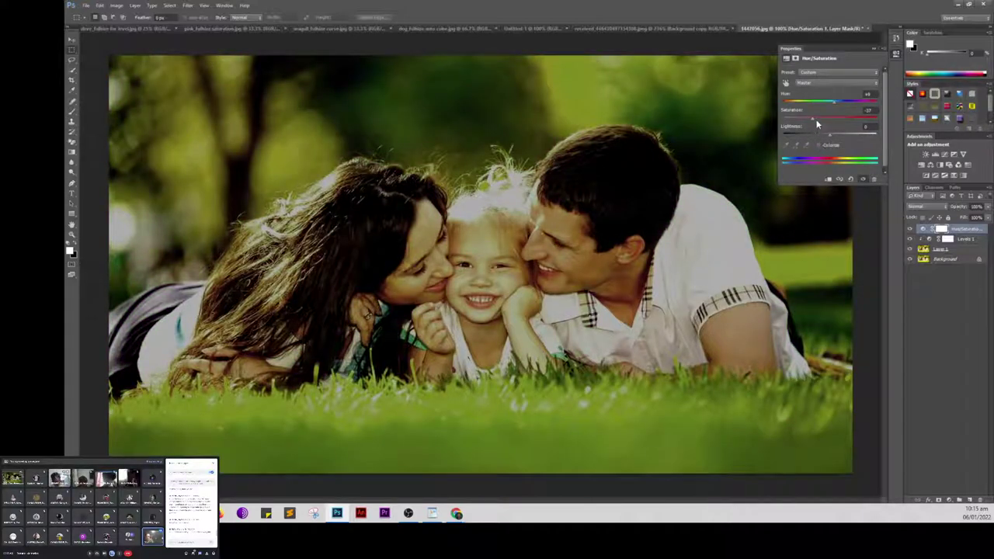
pyautogui.moveTo(808, 116)
pyautogui.mouseDown()
pyautogui.moveTo(813, 122)
pyautogui.moveTo(800, 125)
pyautogui.moveTo(830, 102)
pyautogui.moveTo(839, 111)
pyautogui.moveTo(827, 111)
pyautogui.mouseUp()
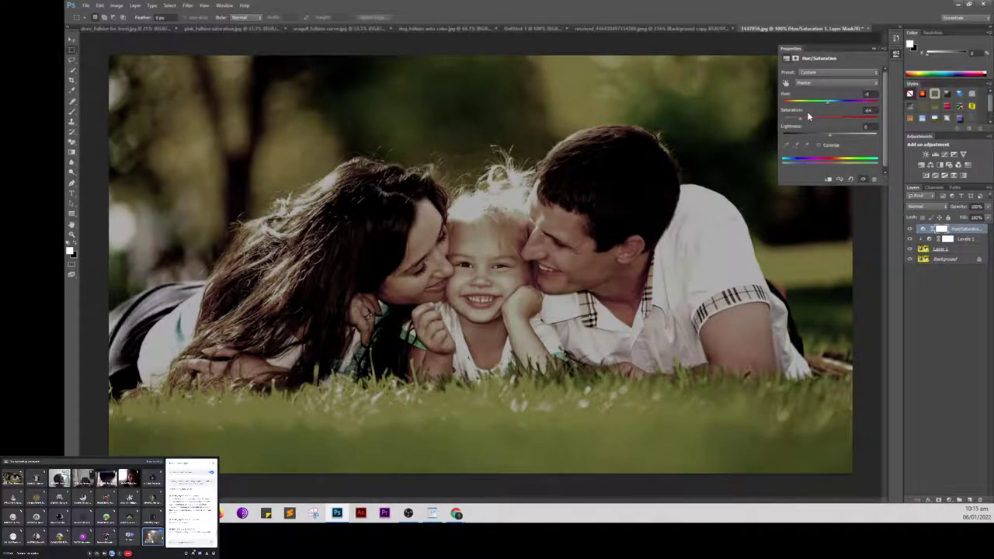
pyautogui.click(875, 47)
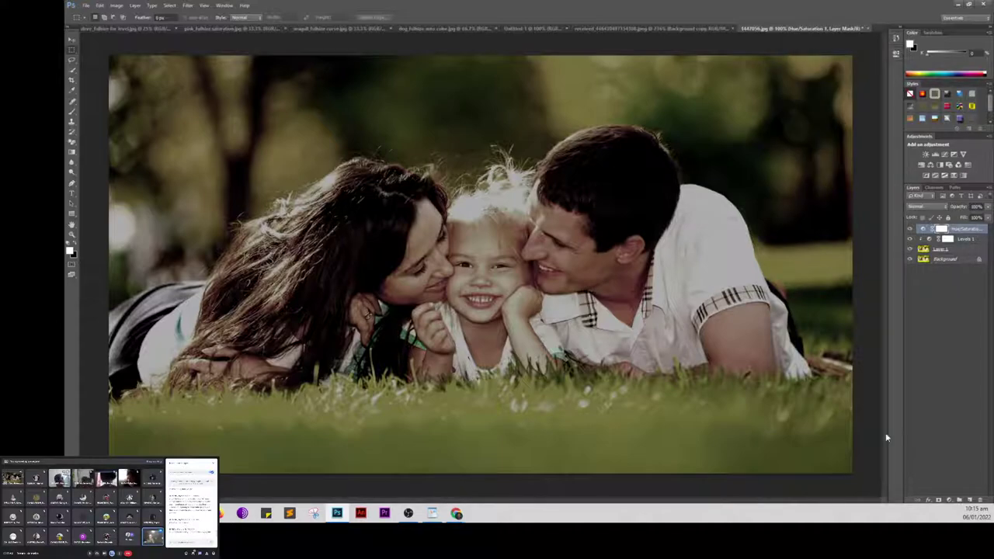
pyautogui.click(910, 249)
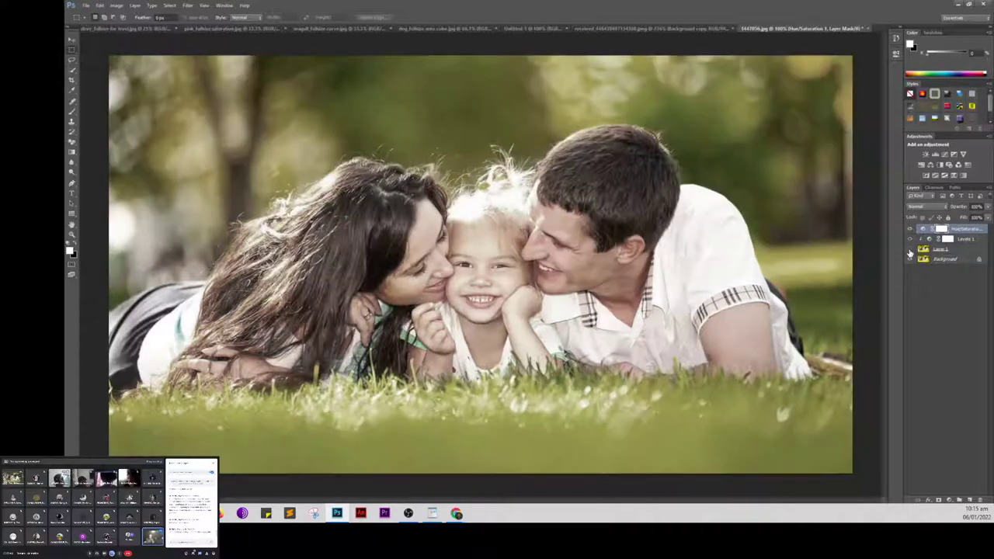
pyautogui.click(910, 250)
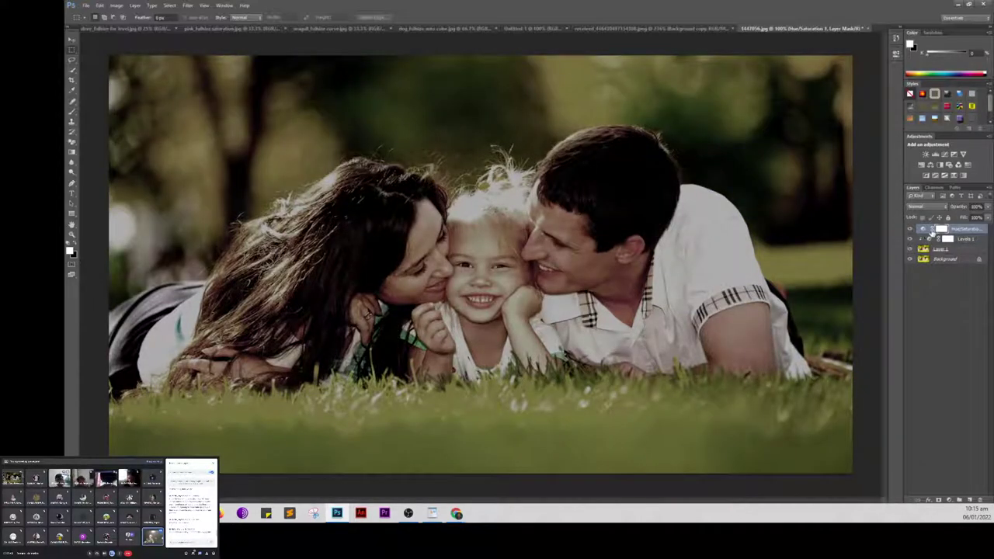
pyautogui.doubleClick(921, 229)
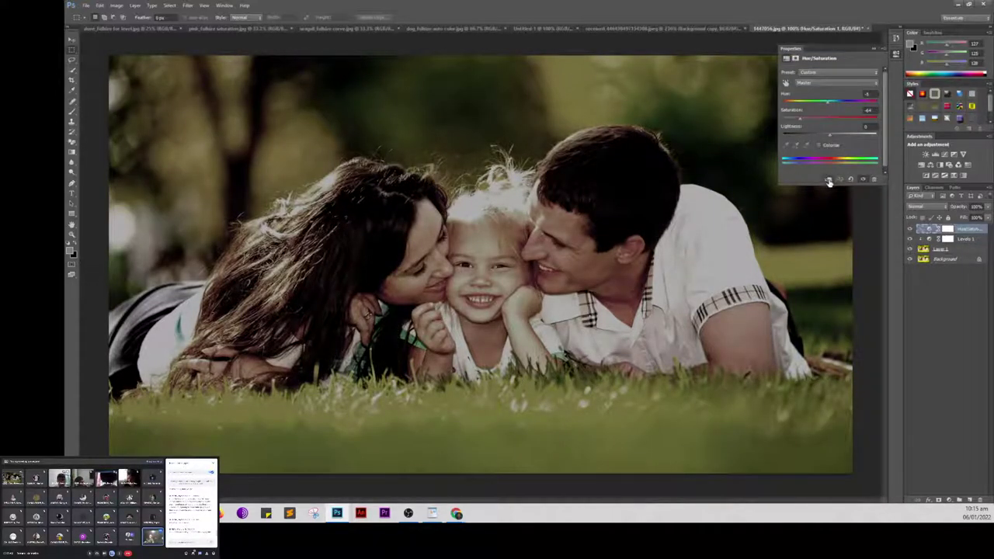
pyautogui.click(873, 49)
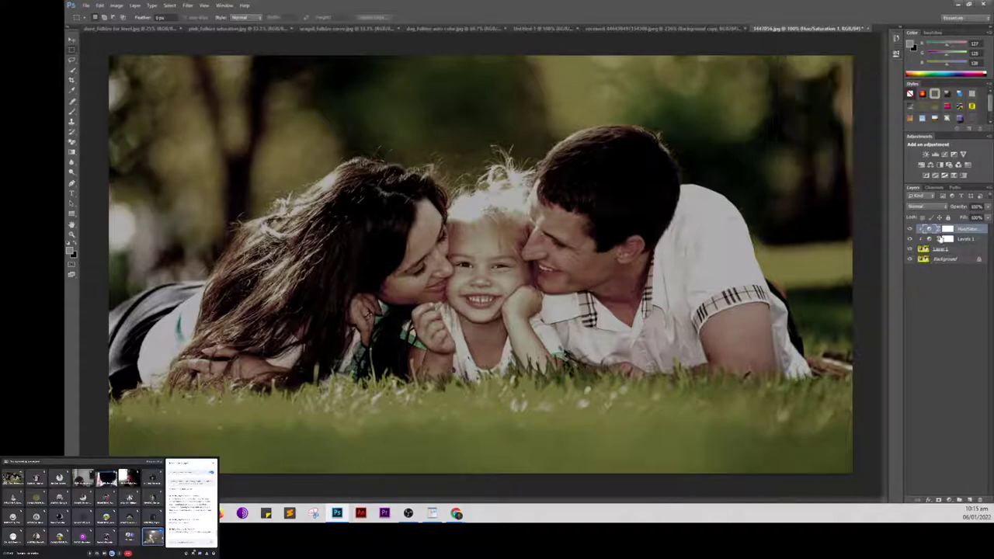
pyautogui.keyDown('alt'); pyautogui.click(910, 250); pyautogui.keyUp('alt')
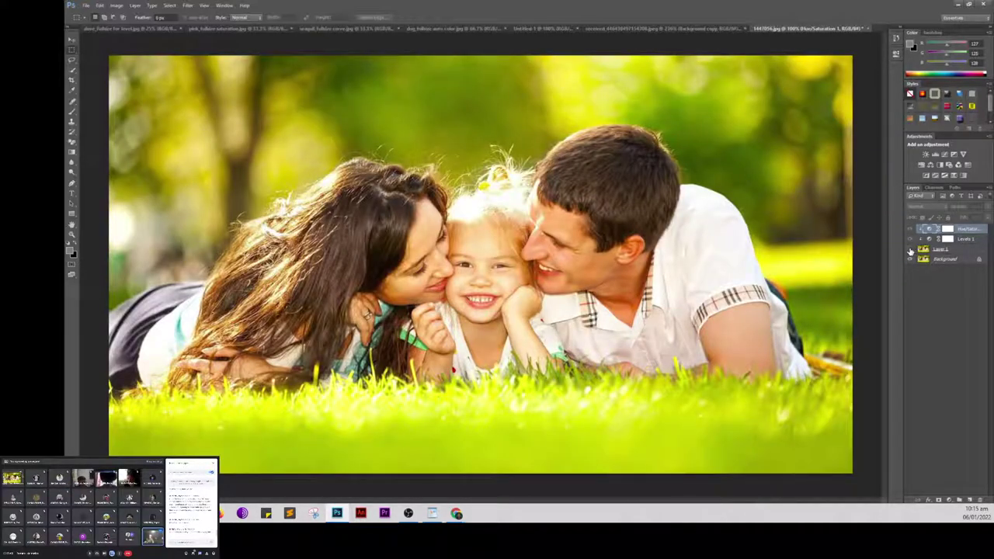
pyautogui.keyDown('alt'); pyautogui.click(910, 250); pyautogui.keyUp('alt')
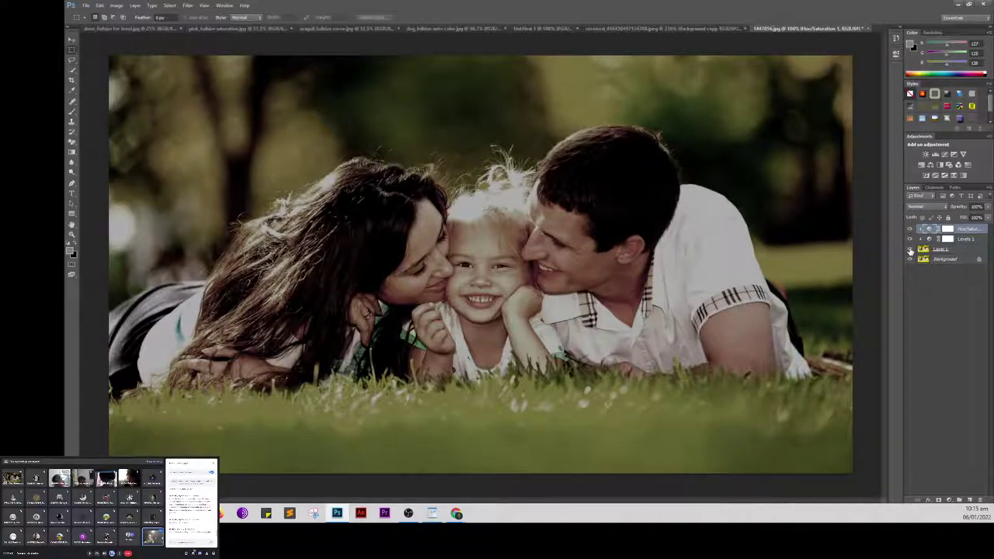
pyautogui.keyDown('alt'); pyautogui.click(910, 250); pyautogui.keyUp('alt')
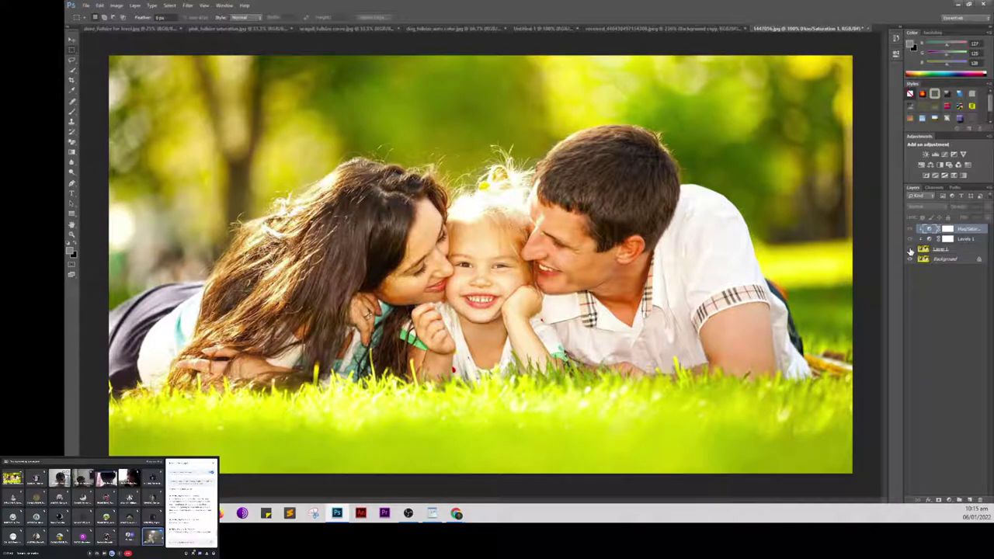
pyautogui.keyDown('alt'); pyautogui.click(909, 250); pyautogui.keyUp('alt')
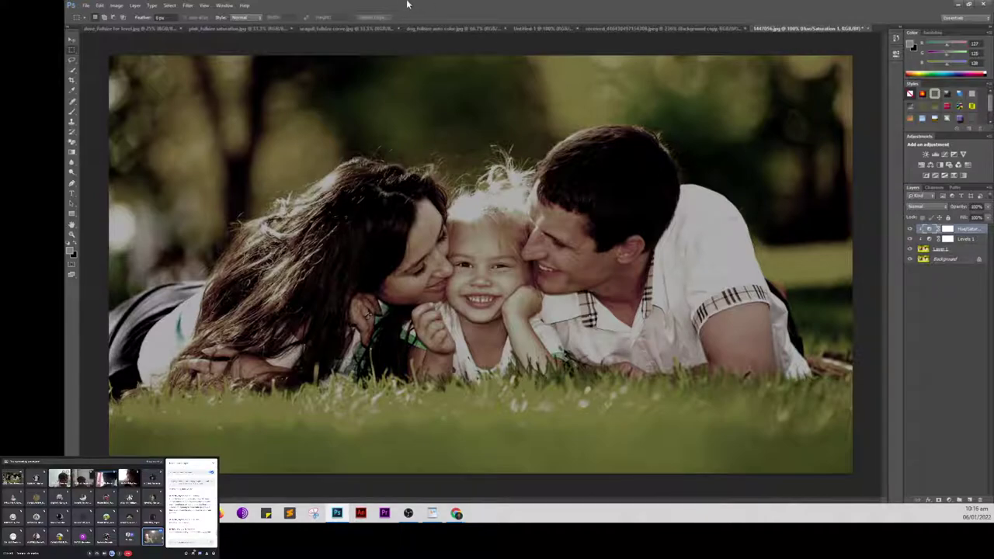
# Step: On the zoomed-in bird photo, duplicate the background to Layer 1 and add a Levels layer
pyautogui.click(115, 29)
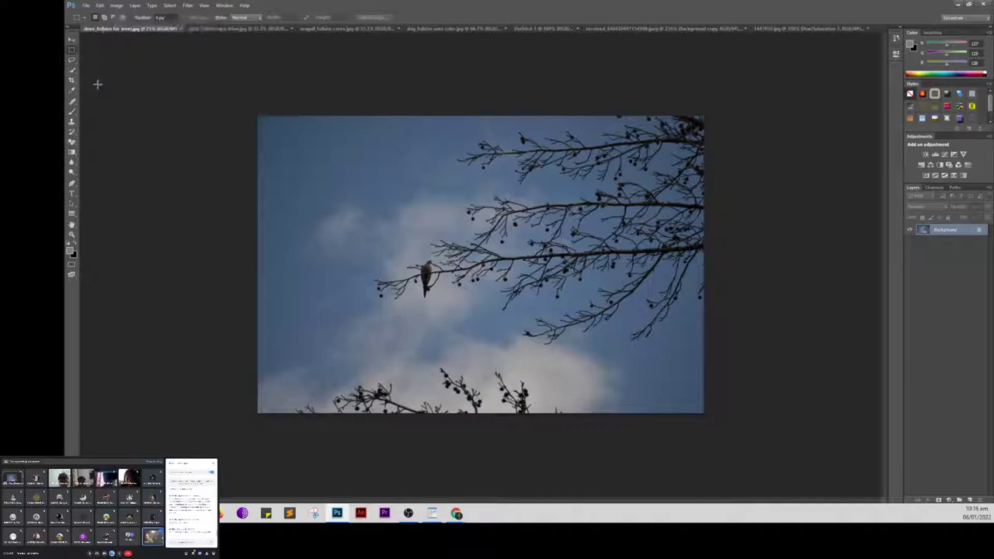
pyautogui.hotkey('ctrl', '+')
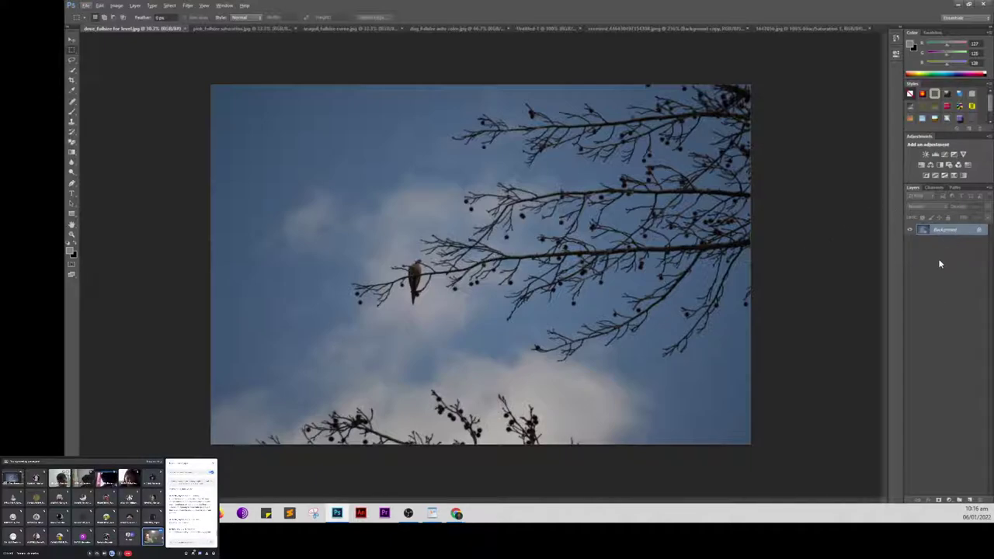
pyautogui.hotkey('ctrl', 'j')
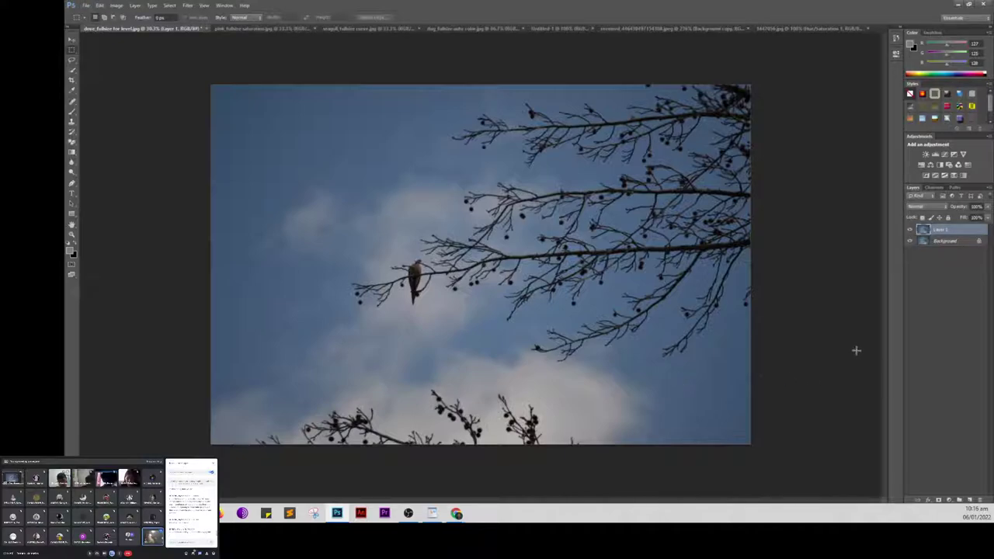
pyautogui.click(935, 154)
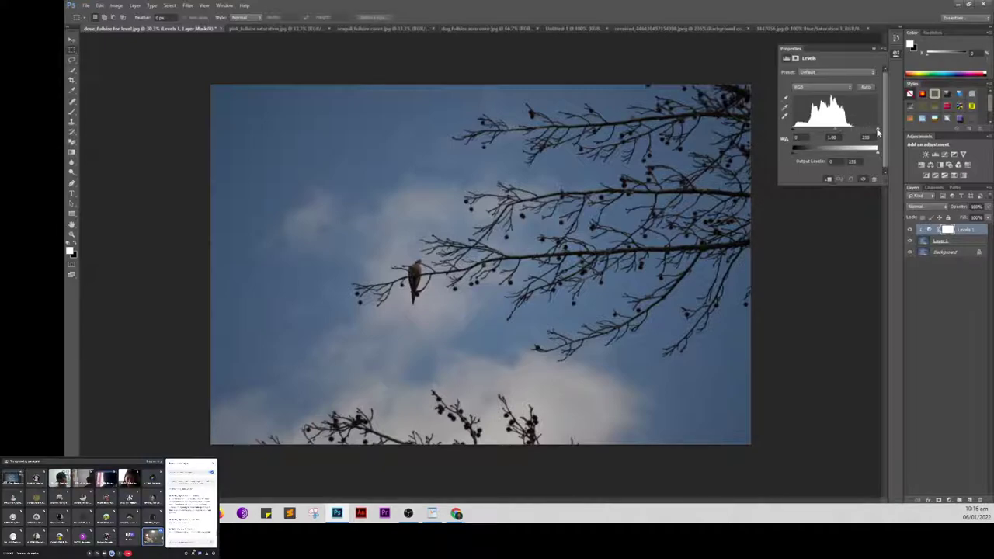
# Step: Set Levels 1 to a lowered white point and 1.14 midtone, then compare against the original
pyautogui.moveTo(878, 131); pyautogui.dragTo(854, 132)
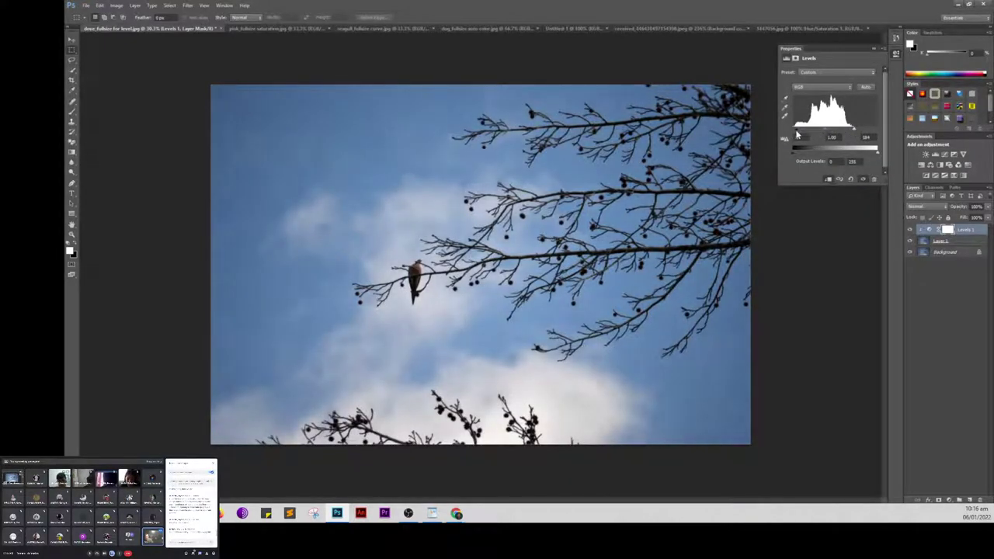
pyautogui.moveTo(827, 132)
pyautogui.mouseDown()
pyautogui.moveTo(857, 132)
pyautogui.moveTo(841, 134)
pyautogui.mouseUp()
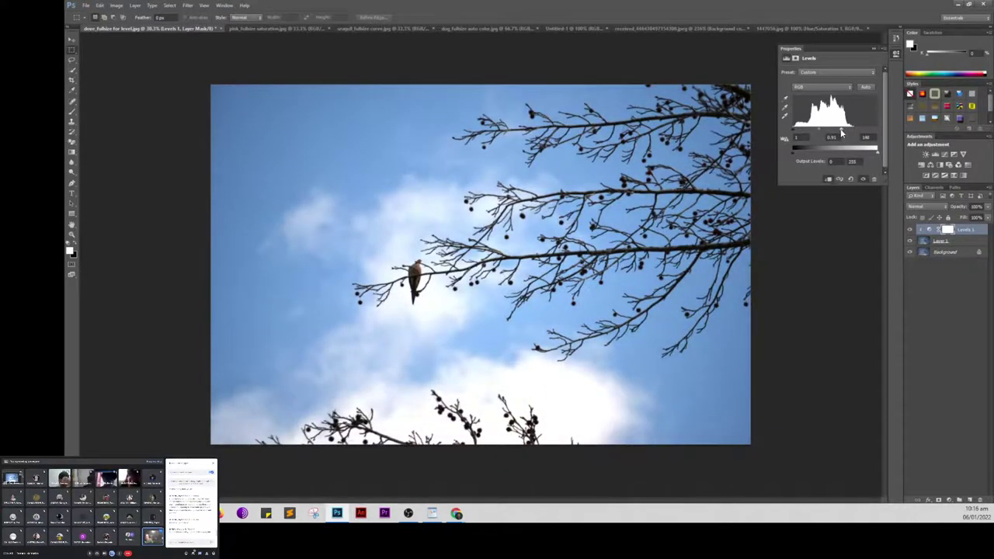
pyautogui.moveTo(840, 133)
pyautogui.mouseDown()
pyautogui.moveTo(813, 136)
pyautogui.moveTo(838, 133)
pyautogui.mouseUp()
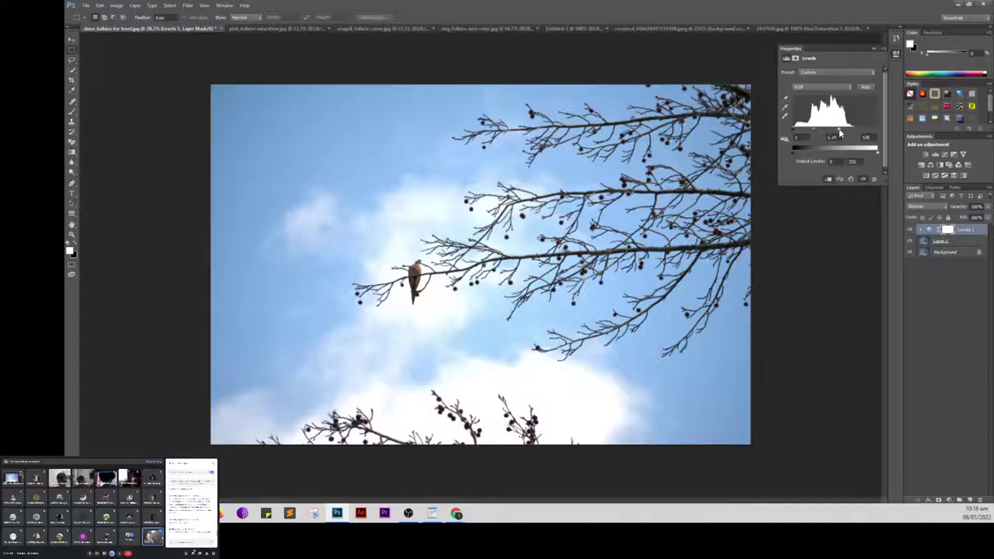
pyautogui.click(872, 48)
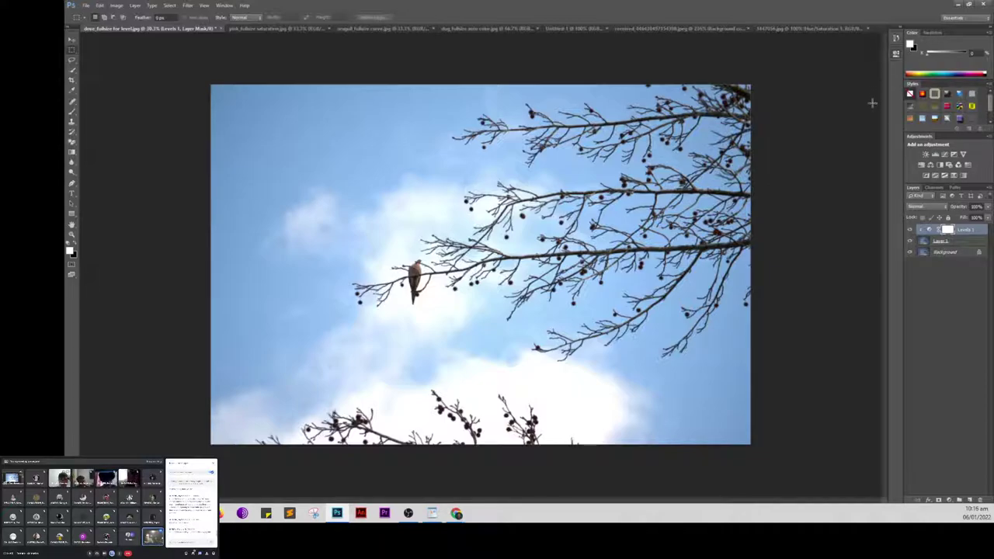
pyautogui.click(910, 242)
pyautogui.click(910, 242)
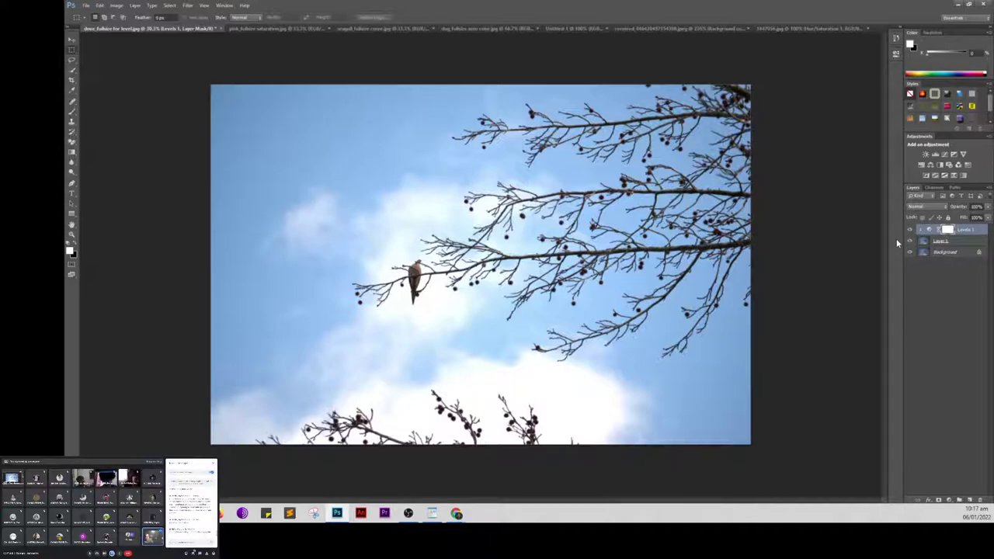
# Step: Reopen Levels 1 and move the midtone slider right for a deeper blue sky, comparing on/off
pyautogui.doubleClick(928, 232)
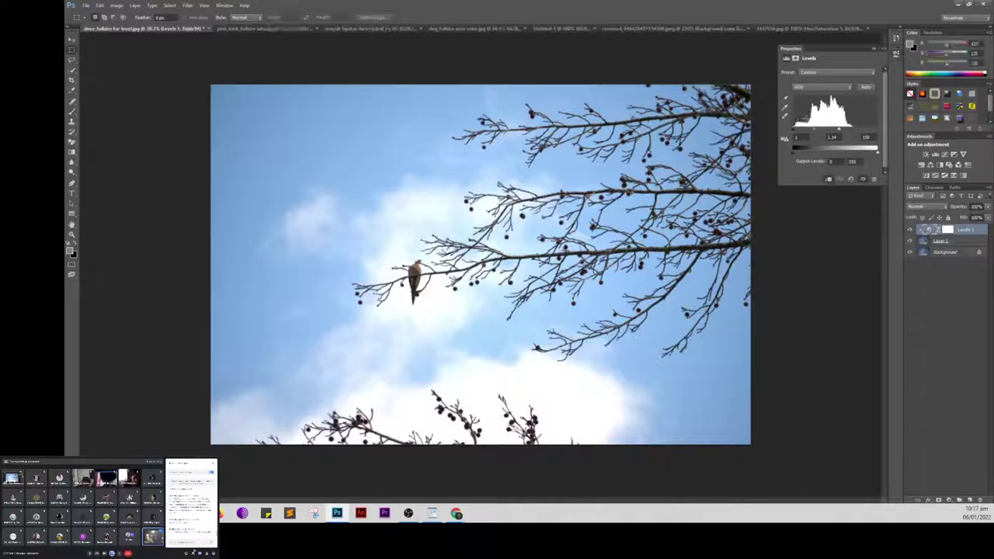
pyautogui.moveTo(839, 133)
pyautogui.mouseDown()
pyautogui.moveTo(850, 136)
pyautogui.moveTo(817, 133)
pyautogui.mouseUp()
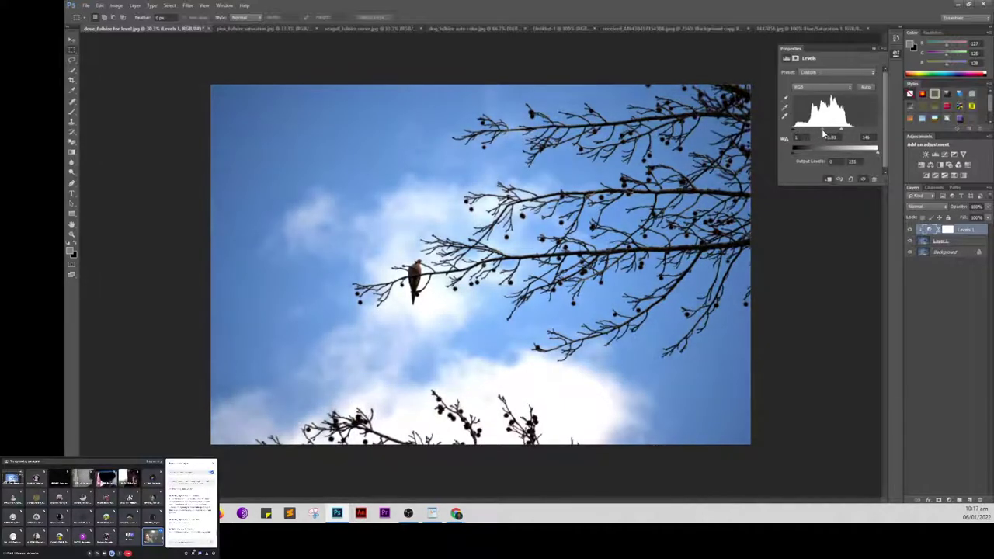
pyautogui.moveTo(817, 132); pyautogui.dragTo(829, 134)
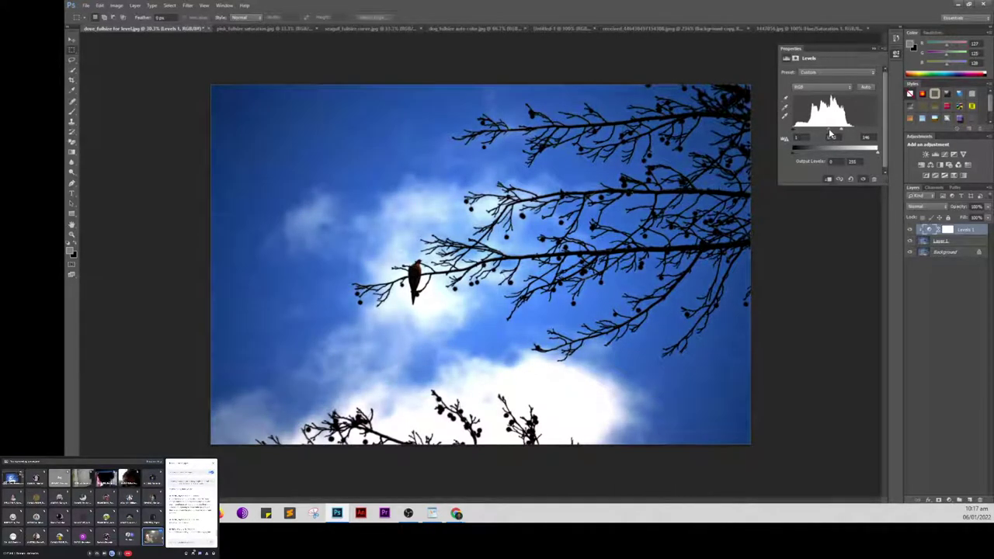
pyautogui.moveTo(829, 134); pyautogui.dragTo(810, 134)
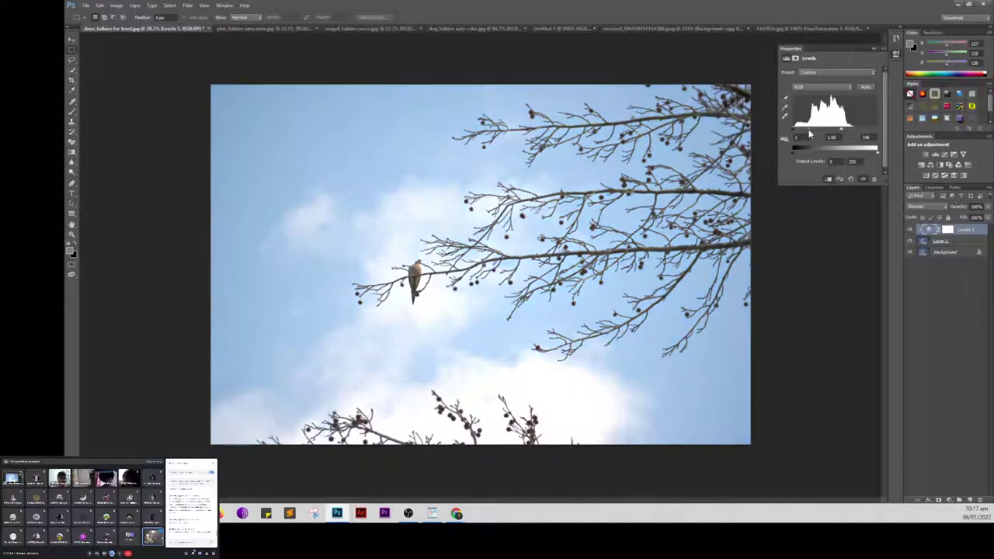
pyautogui.moveTo(809, 135)
pyautogui.mouseDown()
pyautogui.moveTo(848, 138)
pyautogui.moveTo(815, 133)
pyautogui.mouseUp()
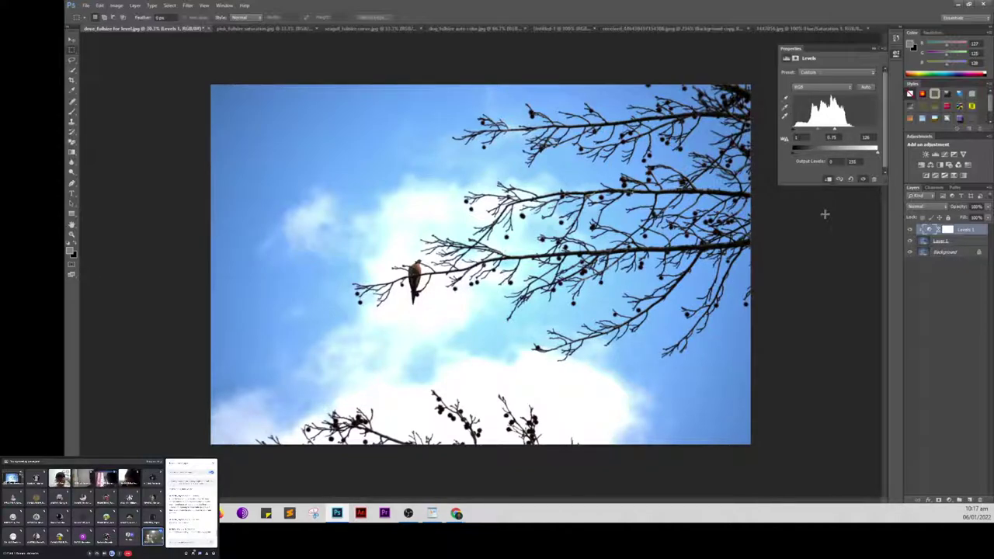
pyautogui.click(909, 242)
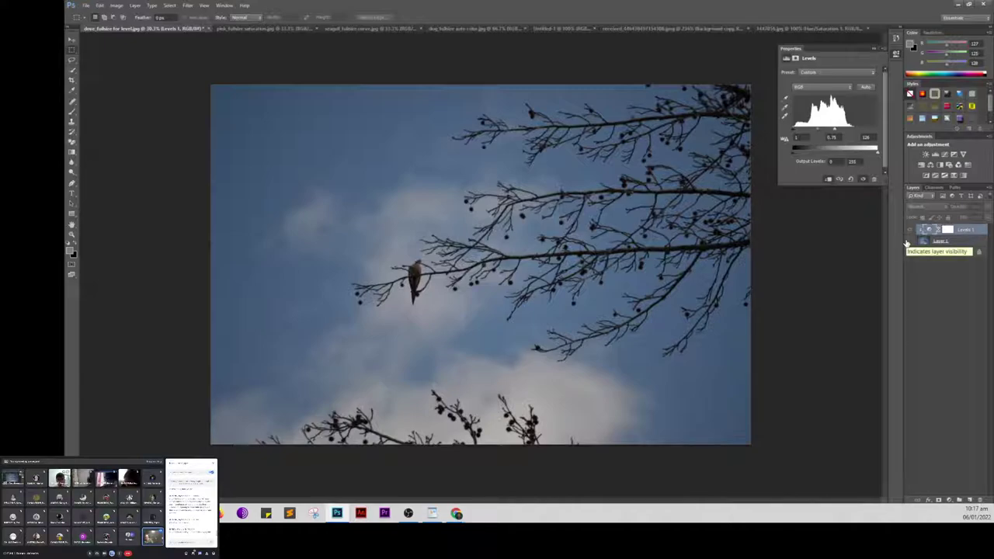
pyautogui.click(910, 242)
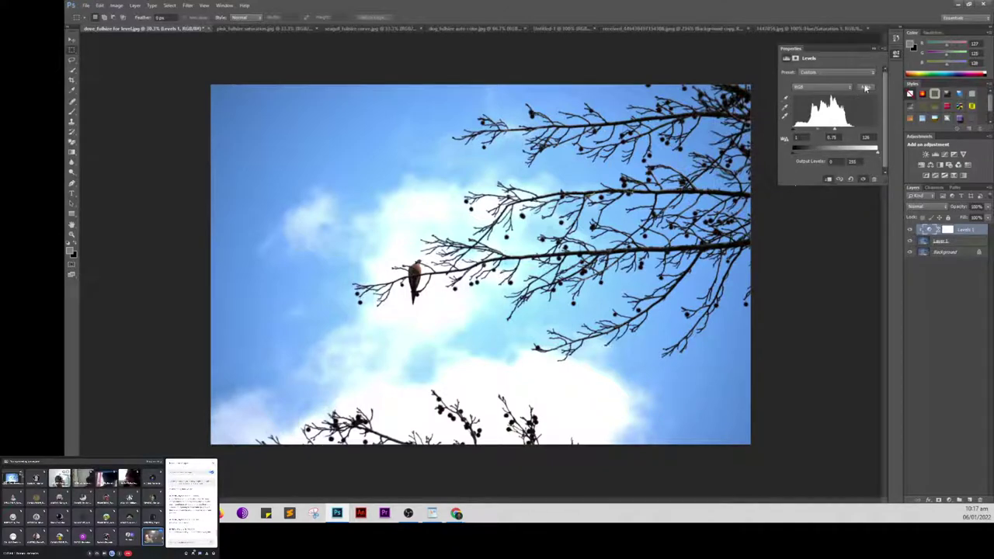
pyautogui.click(874, 47)
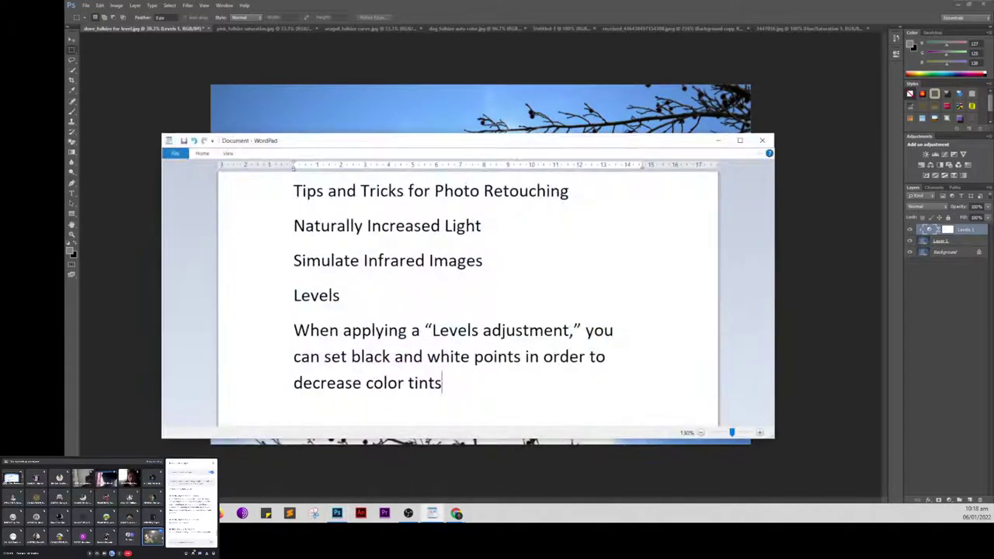
# Step: Paste the heading 'Color Look With An Adjustment Layer' on a new line after the Levels tip
pyautogui.click(431, 513)
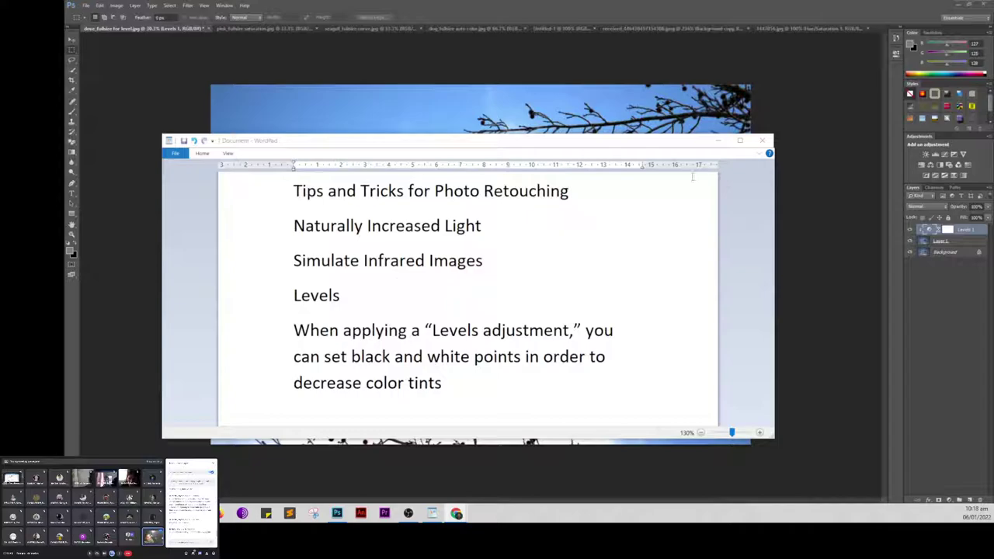
pyautogui.click(450, 388)
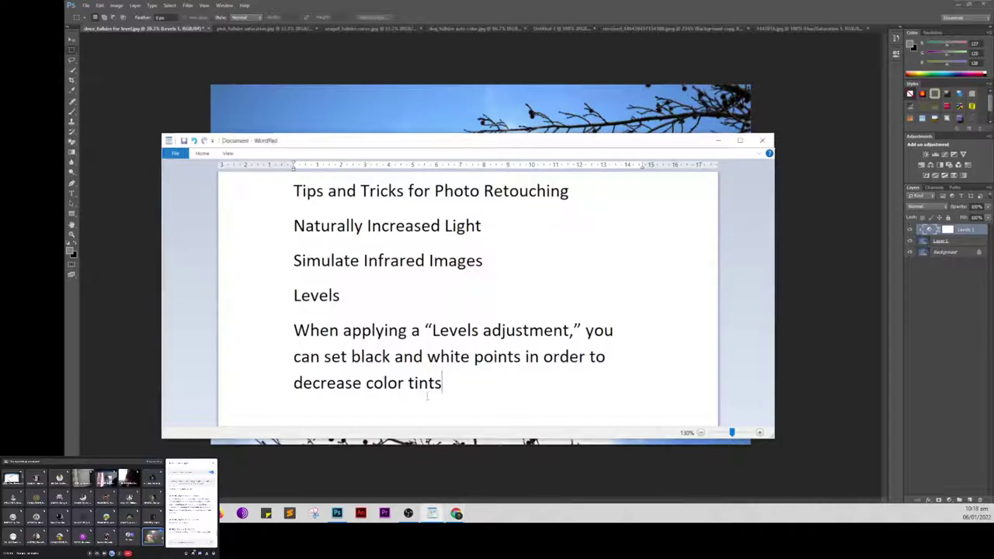
pyautogui.press('Return')
pyautogui.write('Color Look With An Adjustment Layer')
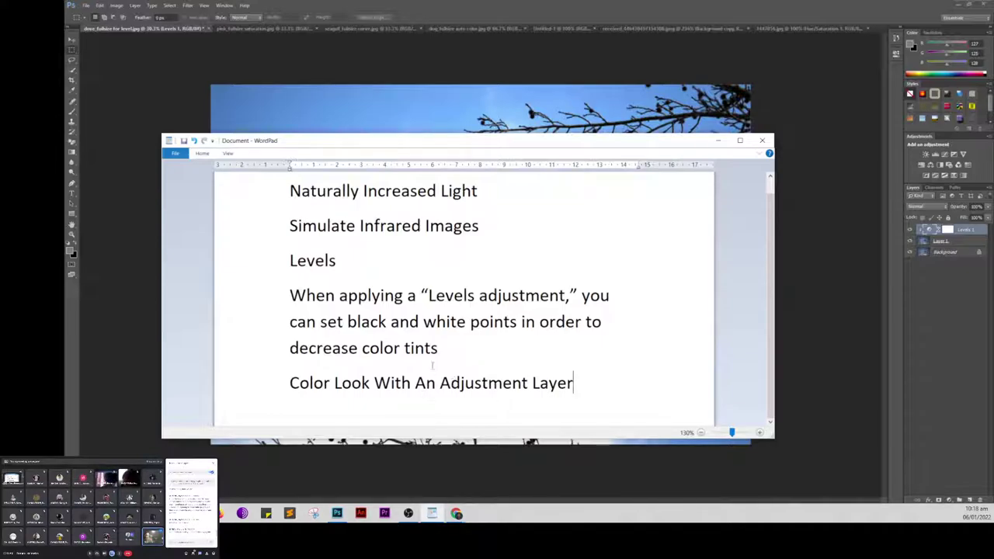
# Step: Hide WordPad, discard the bird, family and signature documents, and show pink_fullsize saturation
pyautogui.click(718, 143)
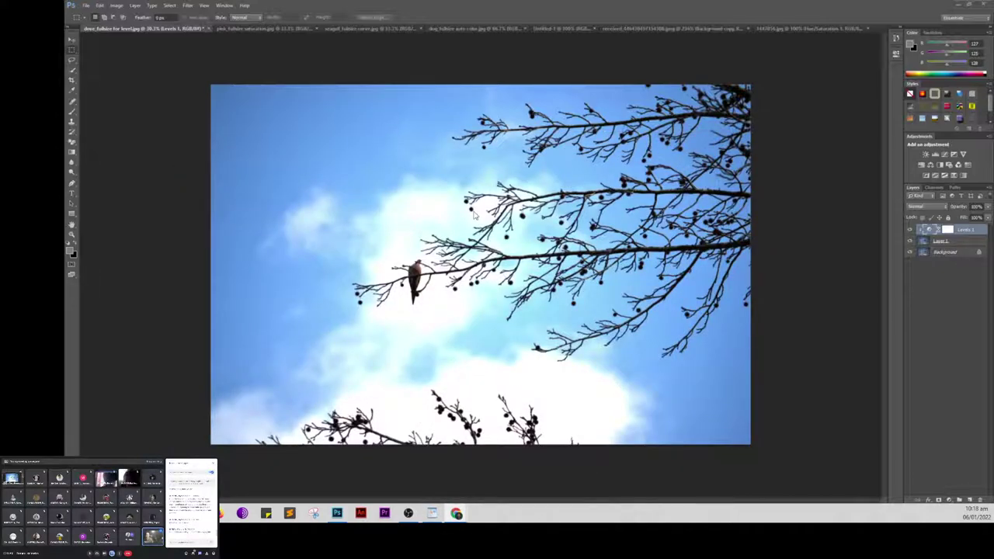
pyautogui.click(208, 28)
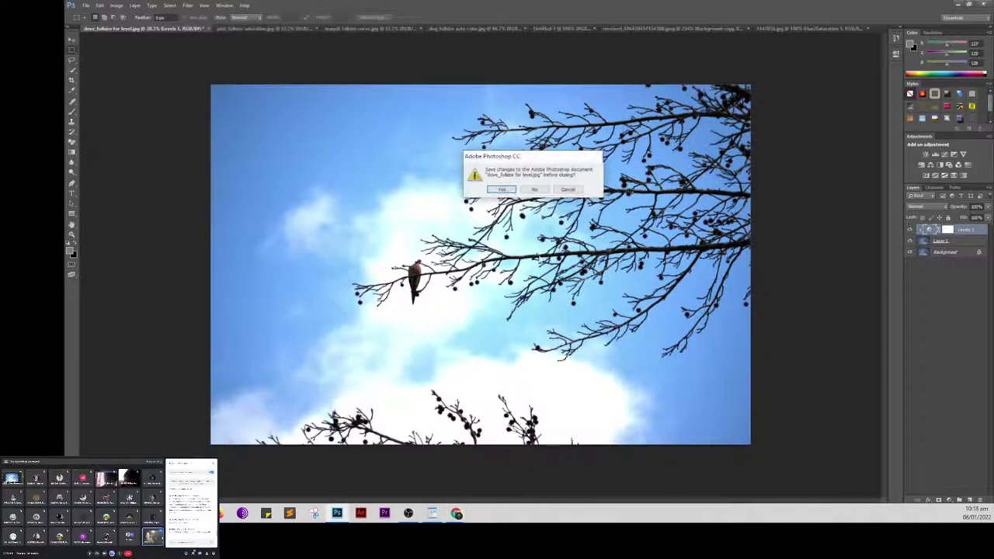
pyautogui.click(534, 189)
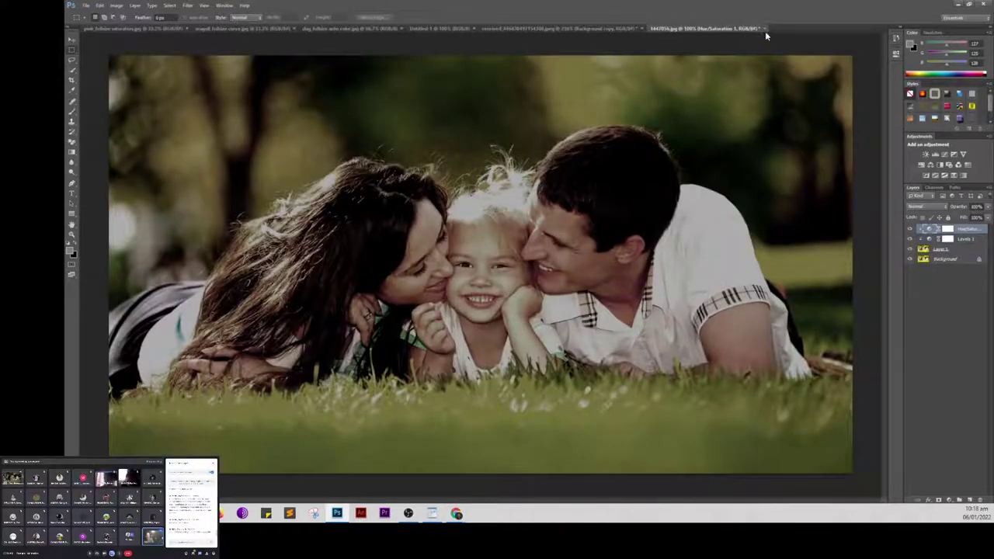
pyautogui.click(765, 28)
pyautogui.click(534, 189)
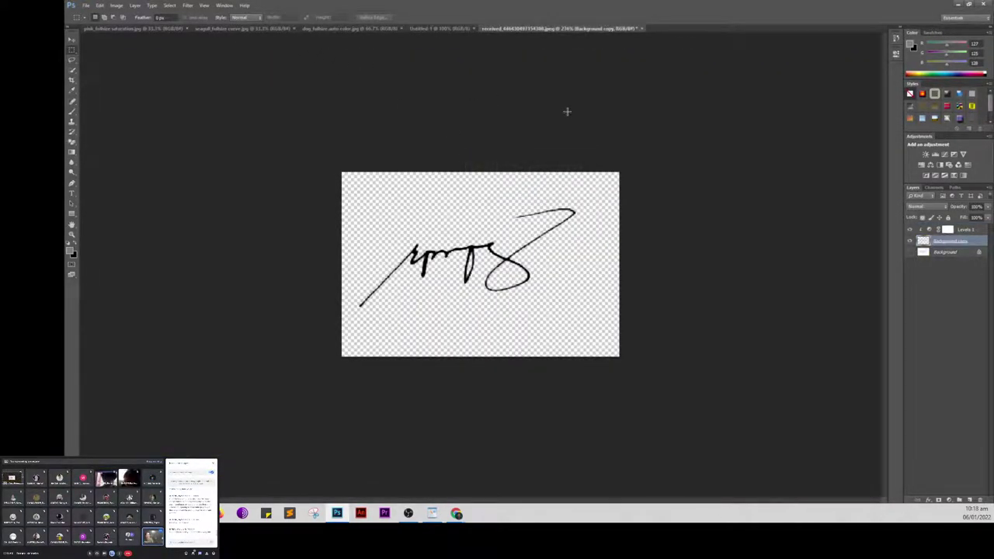
pyautogui.click(641, 28)
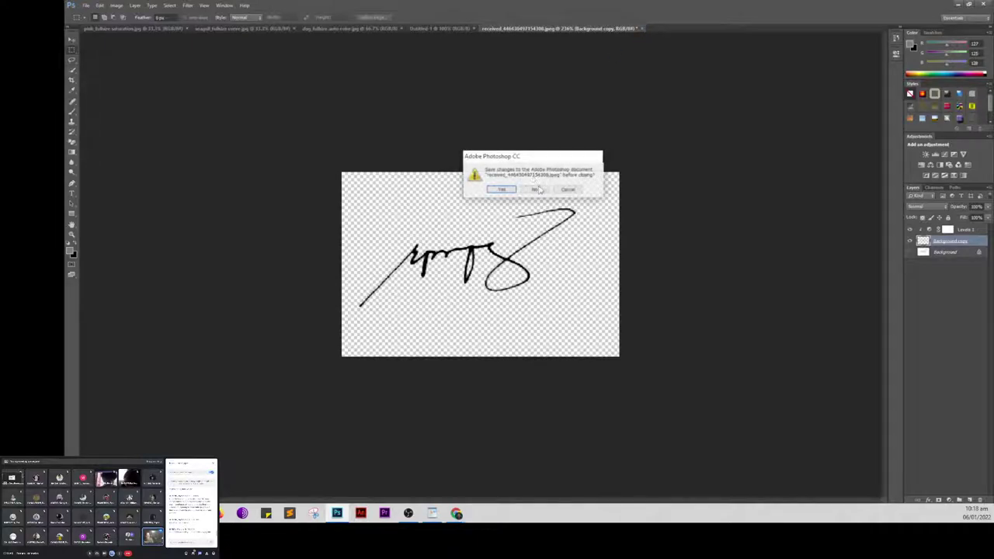
pyautogui.click(532, 189)
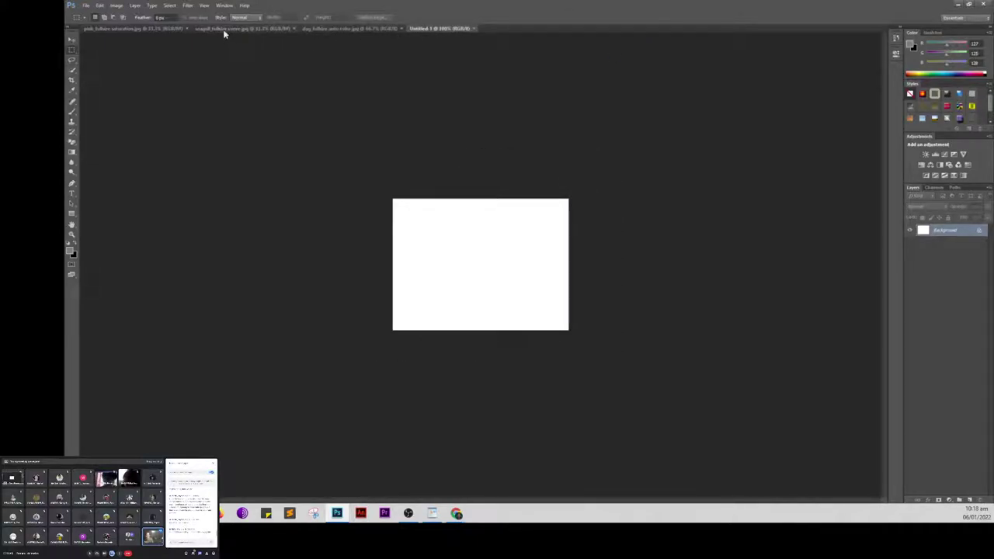
pyautogui.click(110, 29)
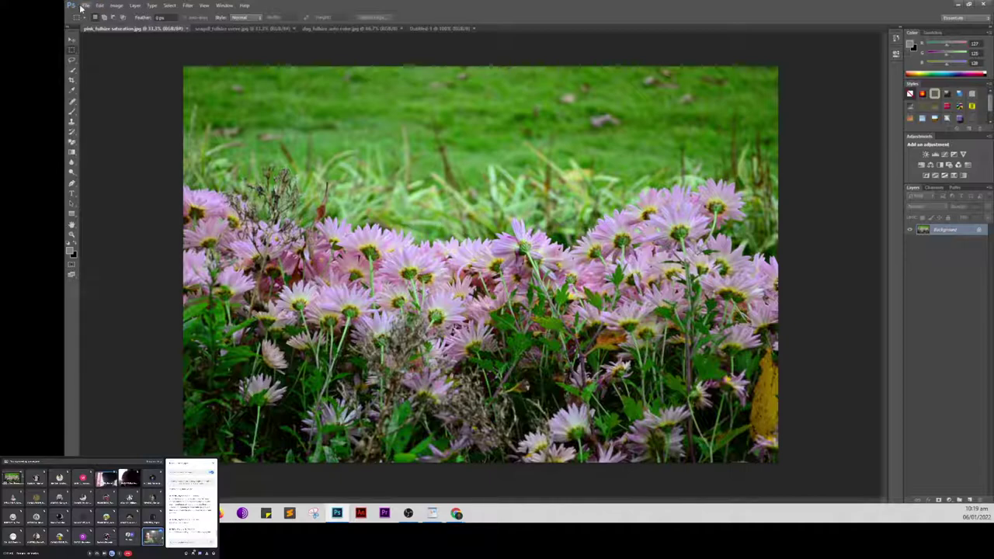
# Step: Open pexels-photo-1557843.jpeg from the Downloads folder as a new document
pyautogui.click(82, 6)
pyautogui.press('v')
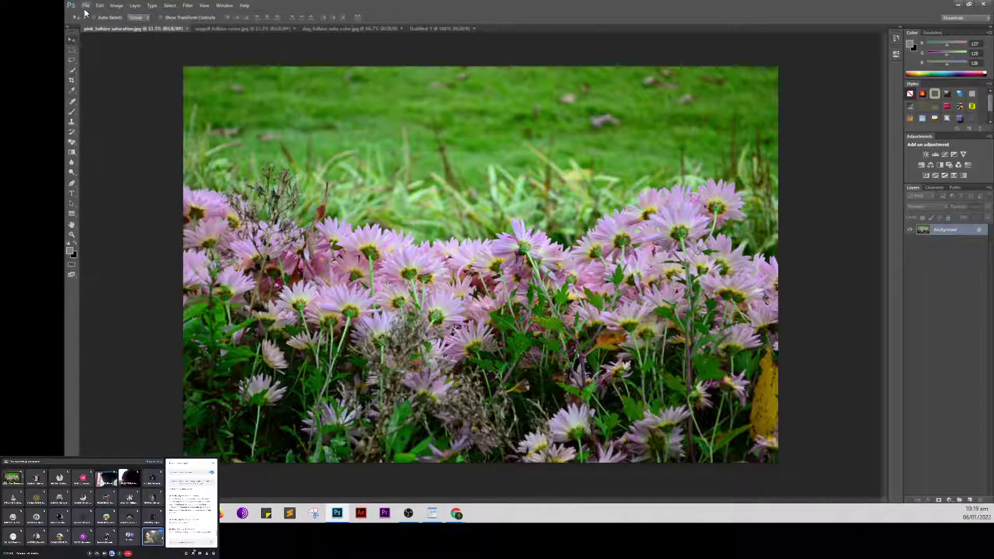
pyautogui.click(85, 6)
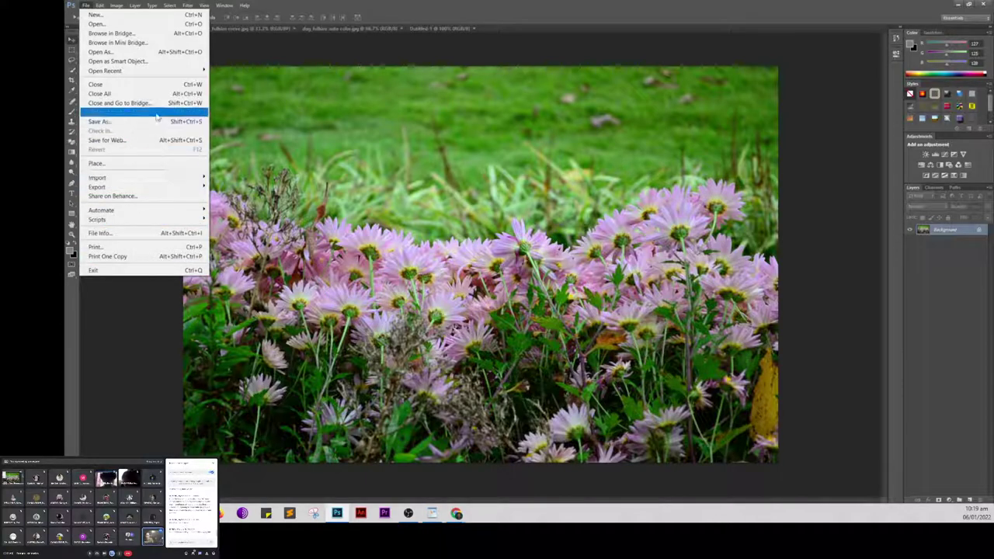
pyautogui.click(99, 24)
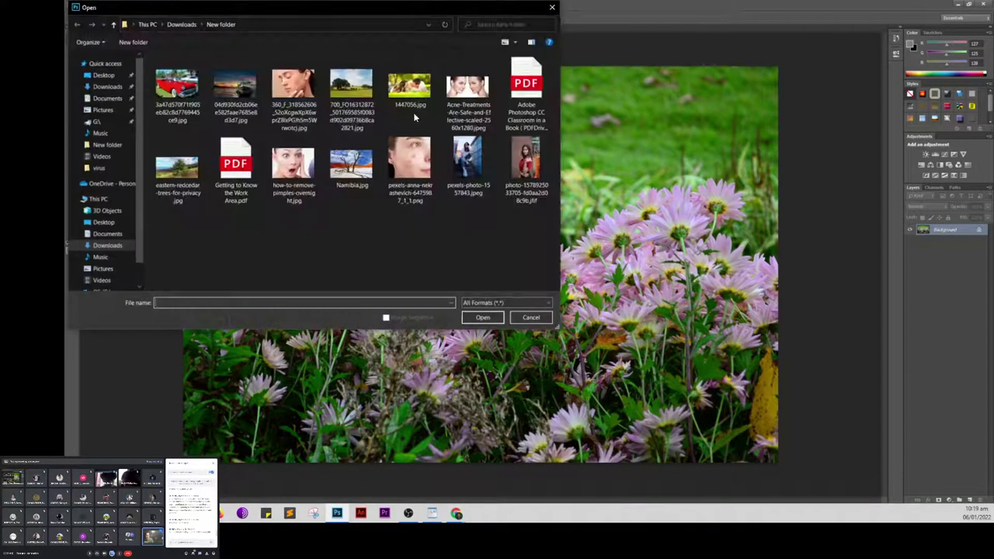
pyautogui.click(475, 188)
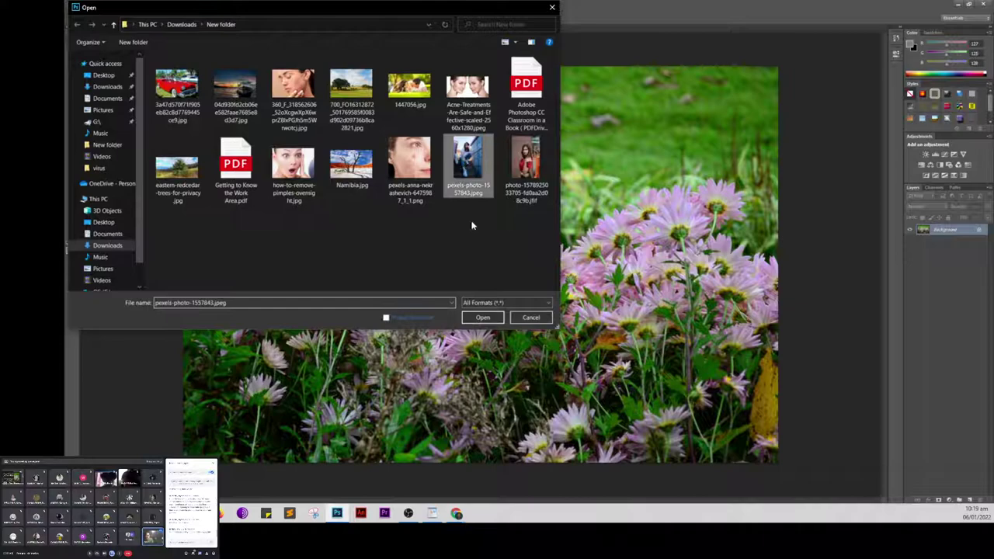
pyautogui.click(483, 317)
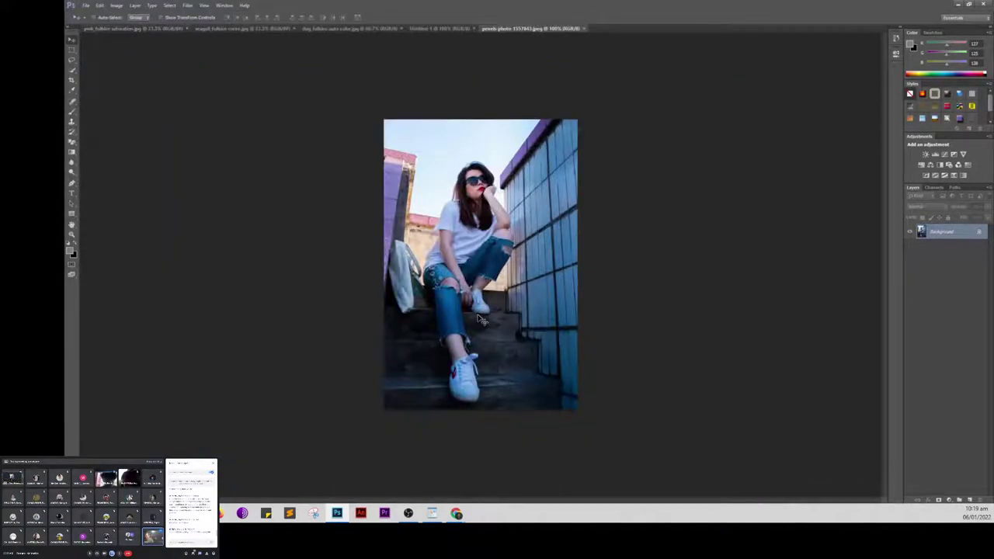
# Step: Zoom the stairs photo to 150% and duplicate its Background as Layer 1
pyautogui.hotkey('ctrl', '+')
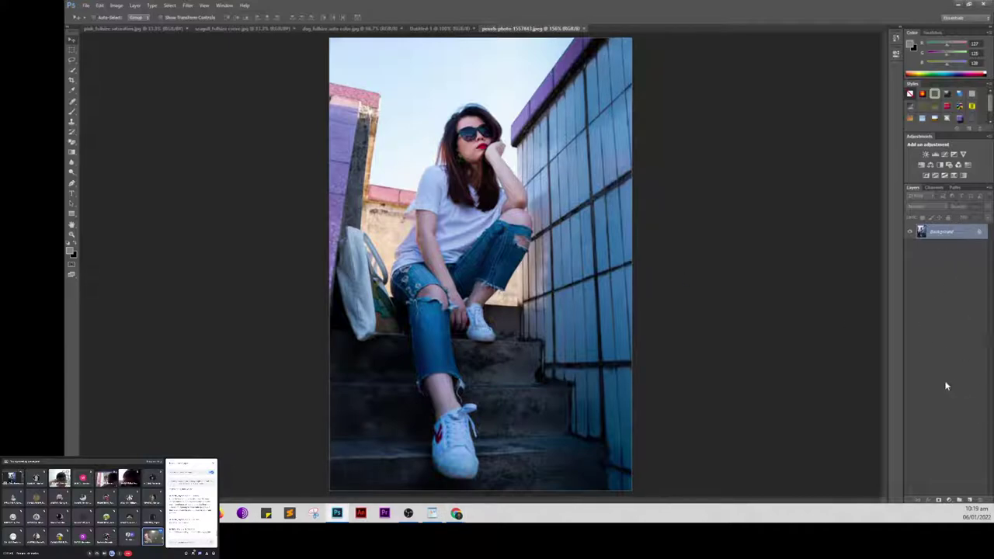
pyautogui.hotkey('ctrl', 'j')
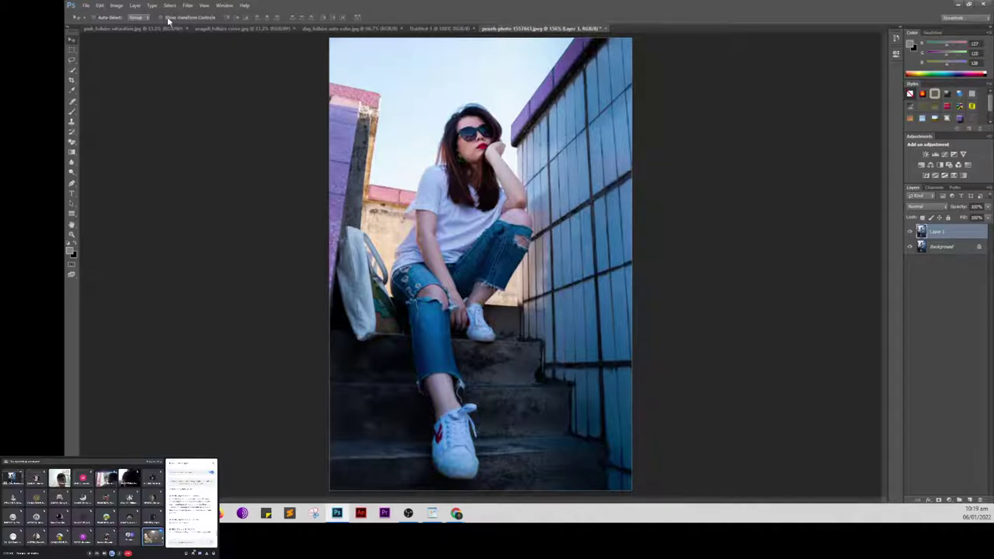
pyautogui.click(135, 5)
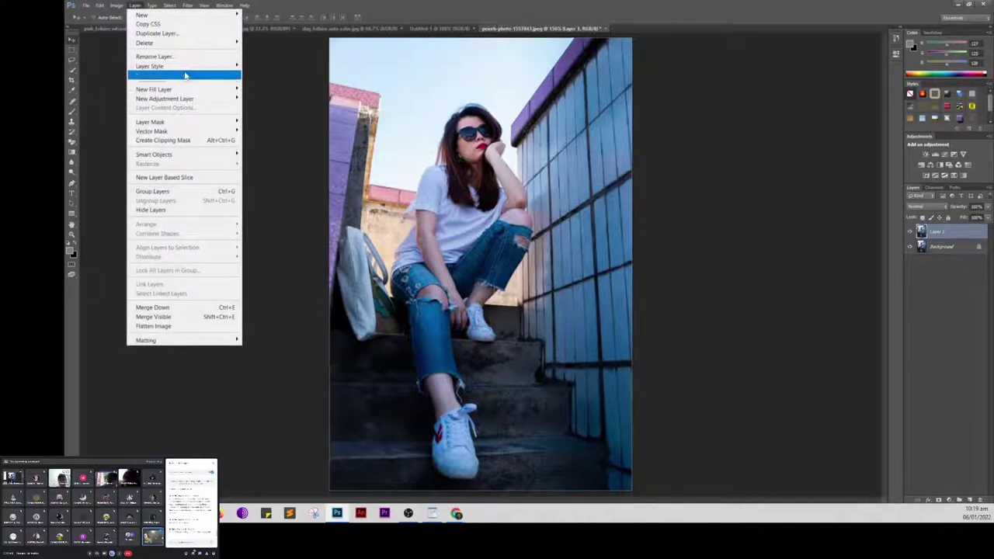
pyautogui.moveTo(165, 98)
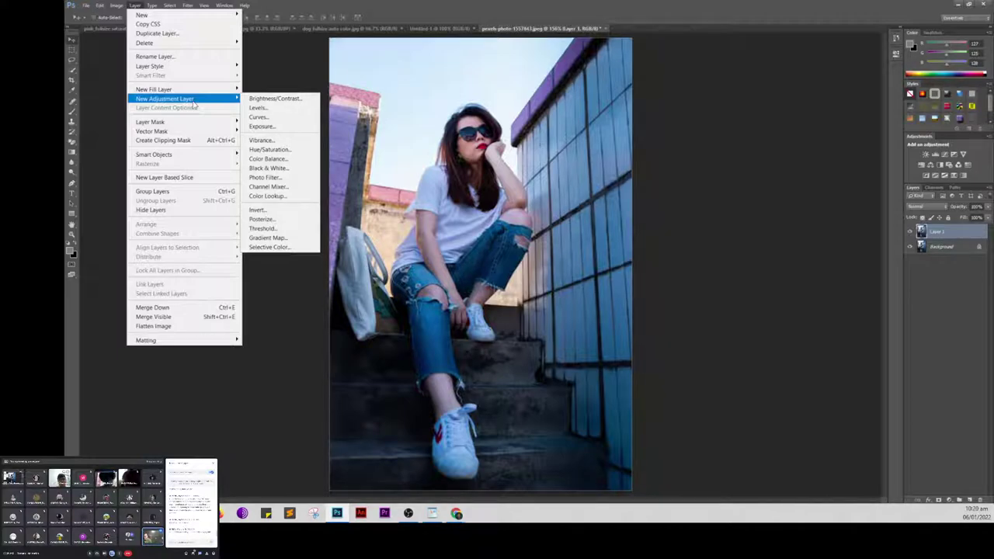
# Step: Add a Hue/Saturation 1 adjustment layer clipped to Layer 1
pyautogui.click(280, 152)
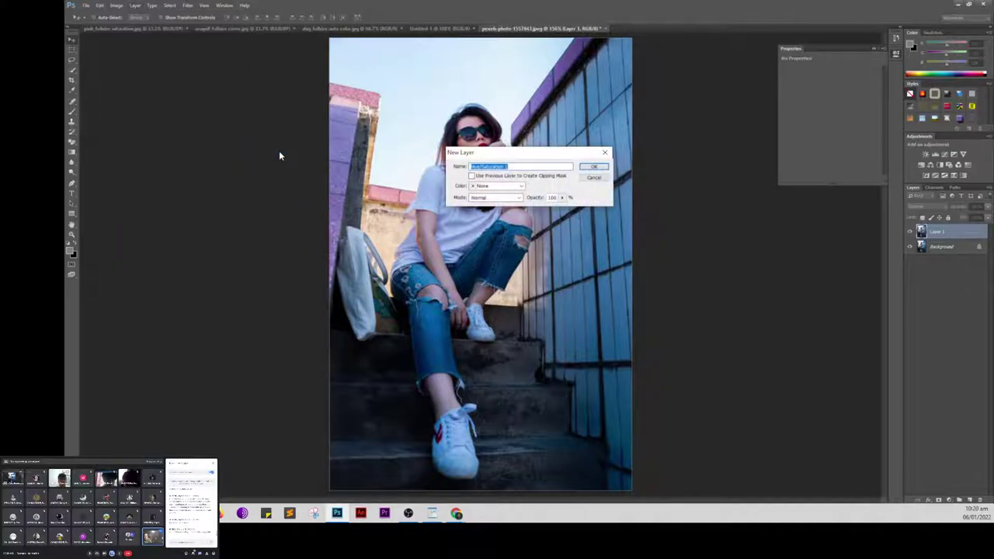
pyautogui.click(594, 166)
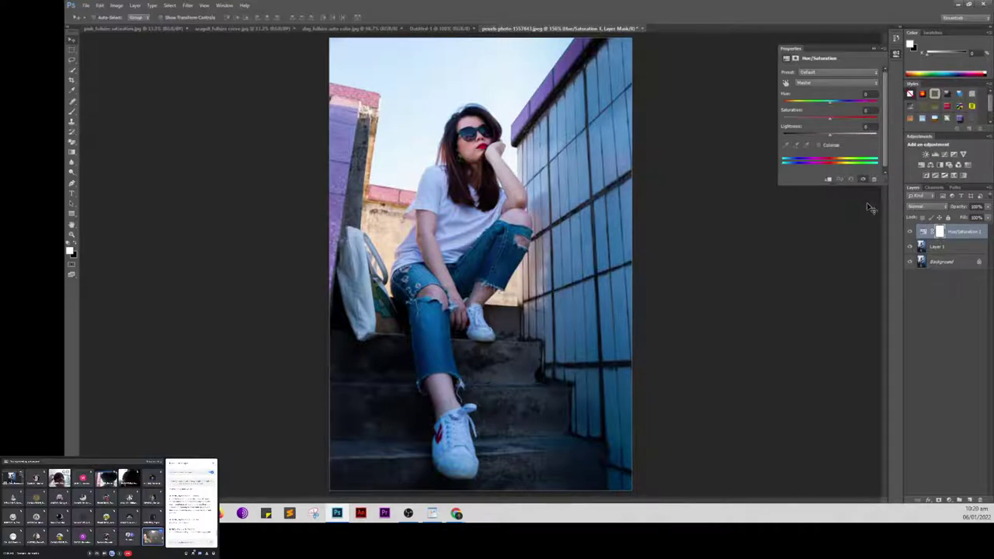
pyautogui.click(828, 180)
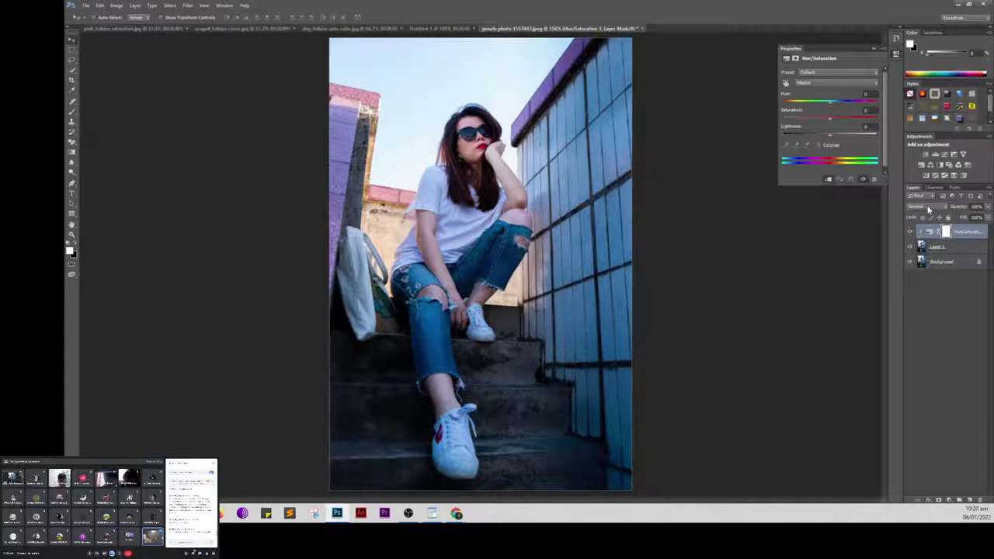
# Step: Set Hue/Saturation 1 to Soft Light blending with Colorize turned on
pyautogui.click(928, 208)
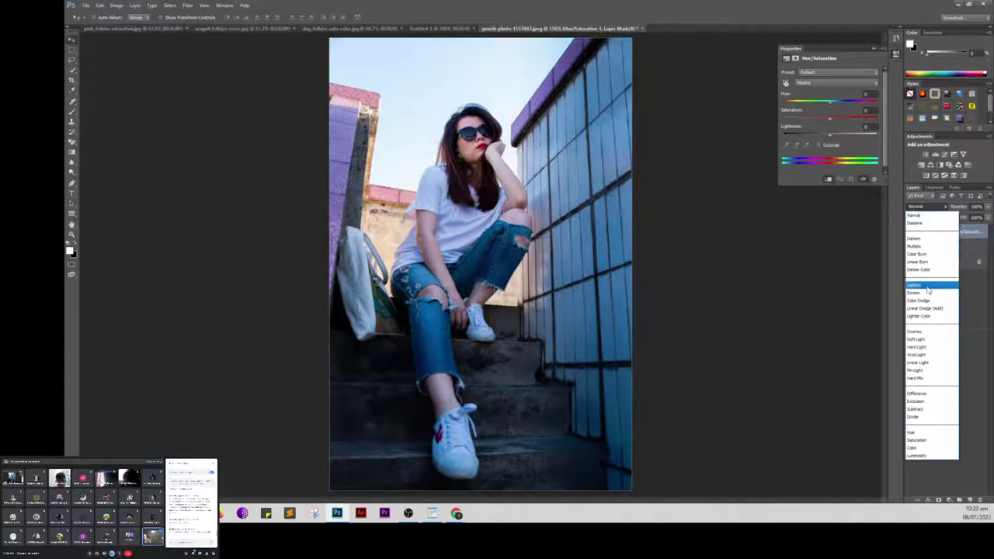
pyautogui.click(922, 340)
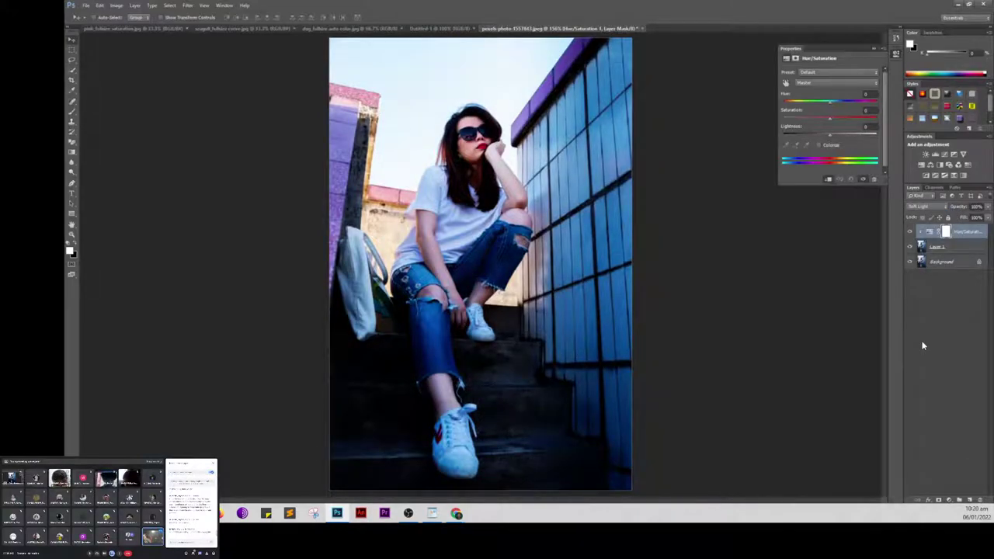
pyautogui.click(819, 145)
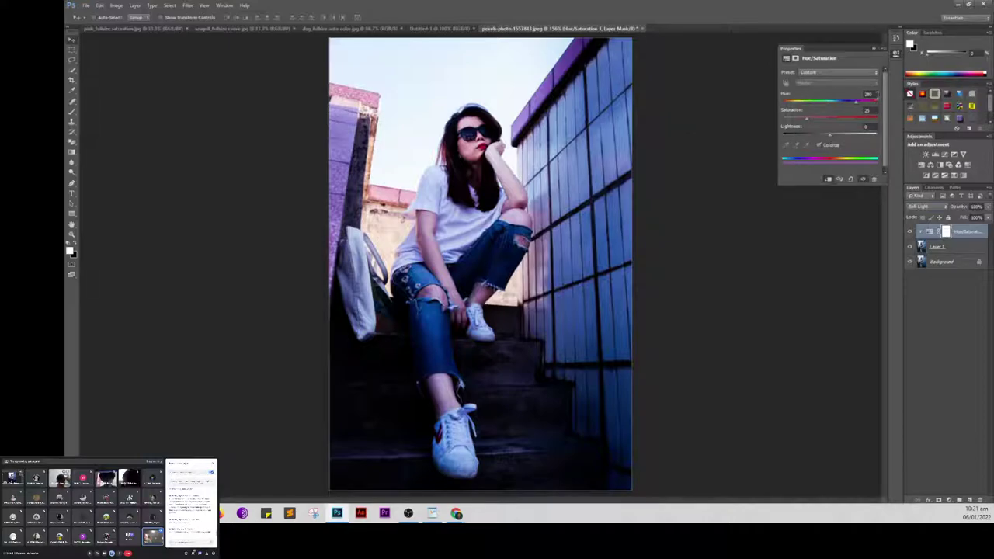
# Step: Set the colorize Lightness to 10 and the Hue to 30
pyautogui.click(867, 94)
pyautogui.write('20')
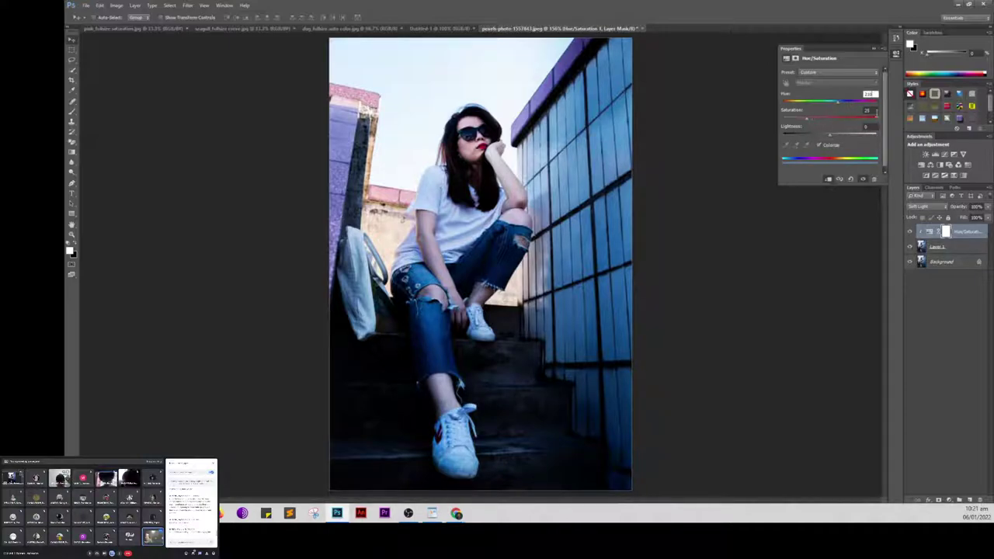
pyautogui.click(875, 111)
pyautogui.write('50')
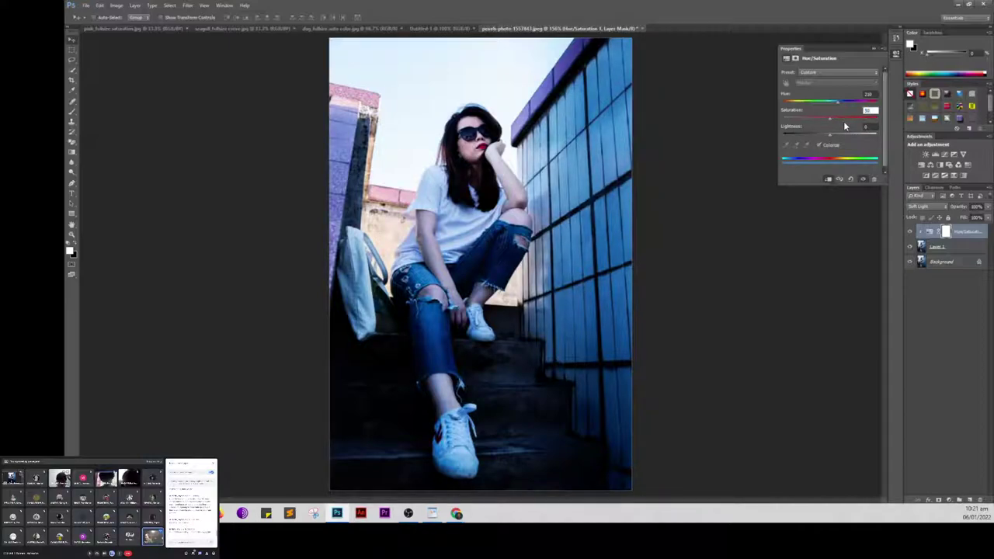
pyautogui.press('Tab')
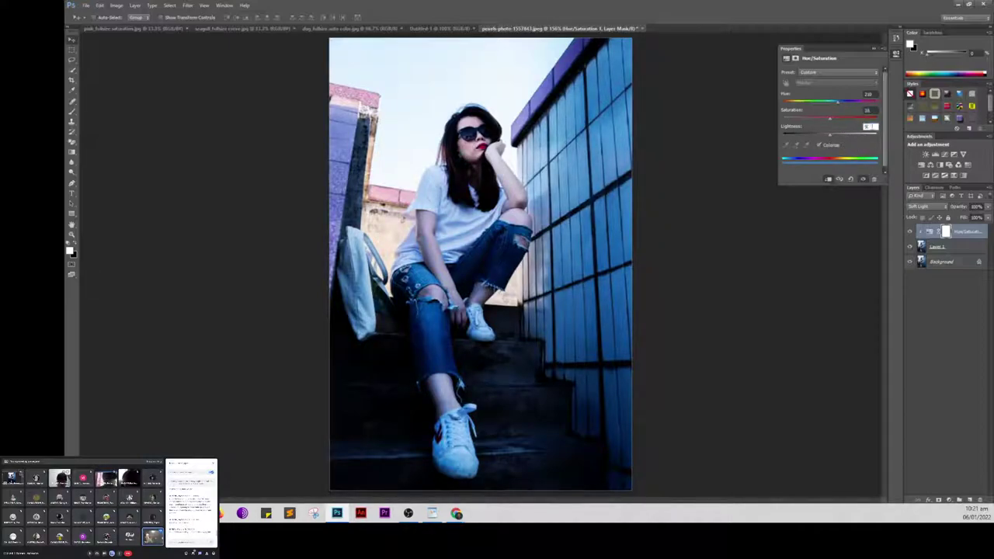
pyautogui.write('10')
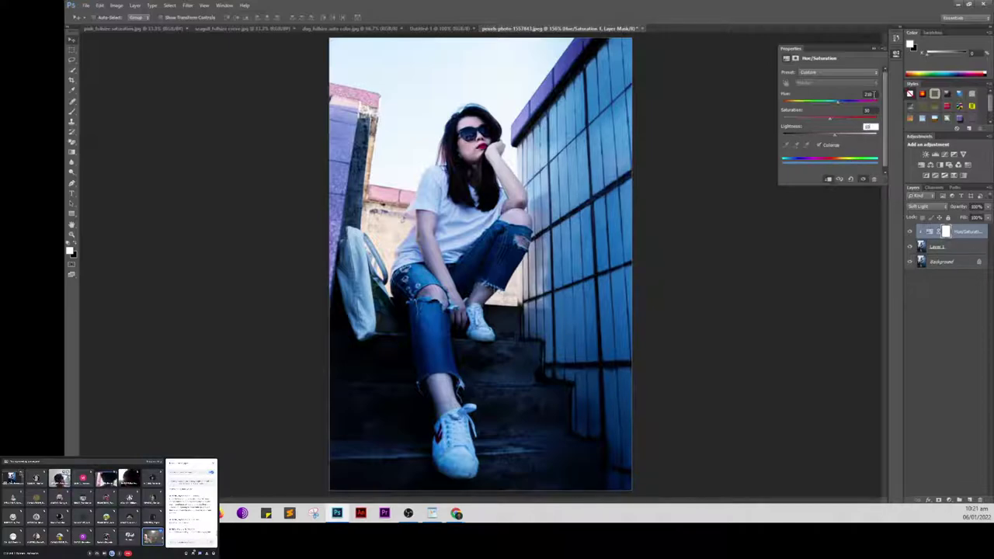
pyautogui.click(870, 94)
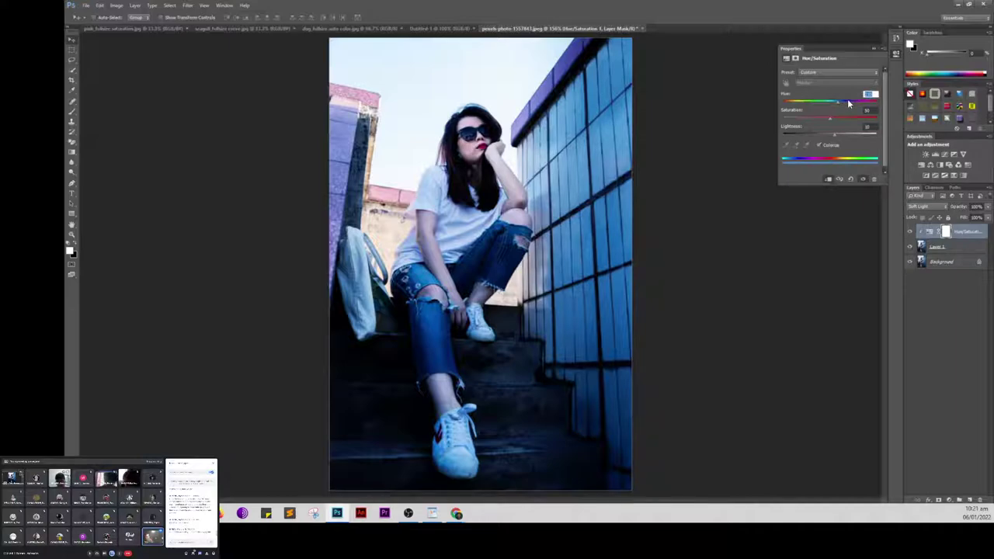
pyautogui.write('30')
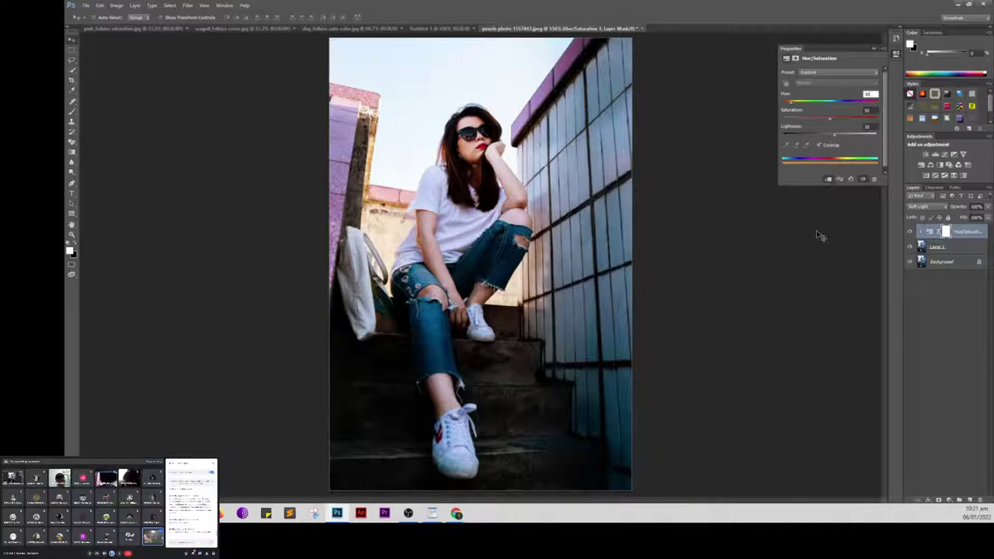
# Step: Tune the colorize to Hue 242, Saturation 53, Lightness -11 for a blue-violet tint
pyautogui.click(867, 110)
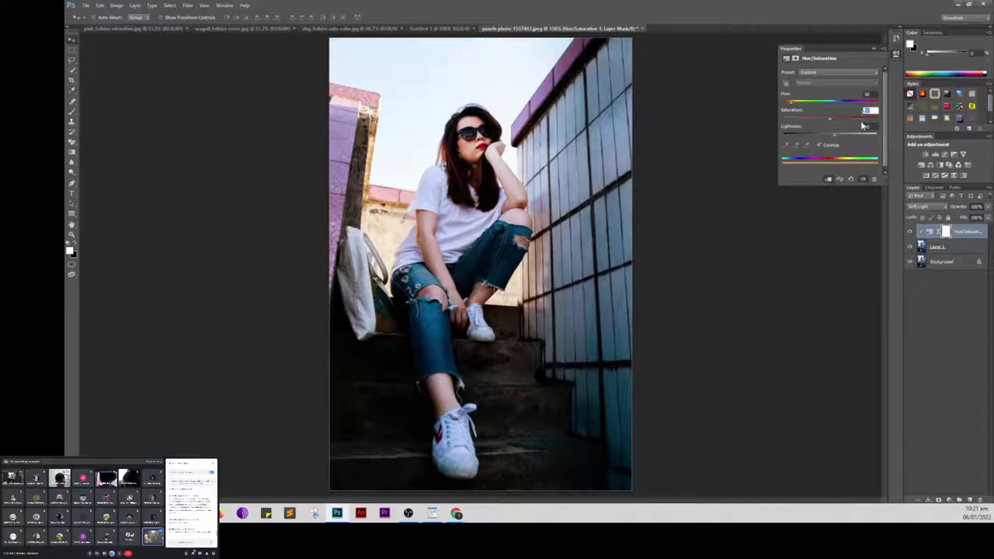
pyautogui.write('30')
pyautogui.click(869, 127)
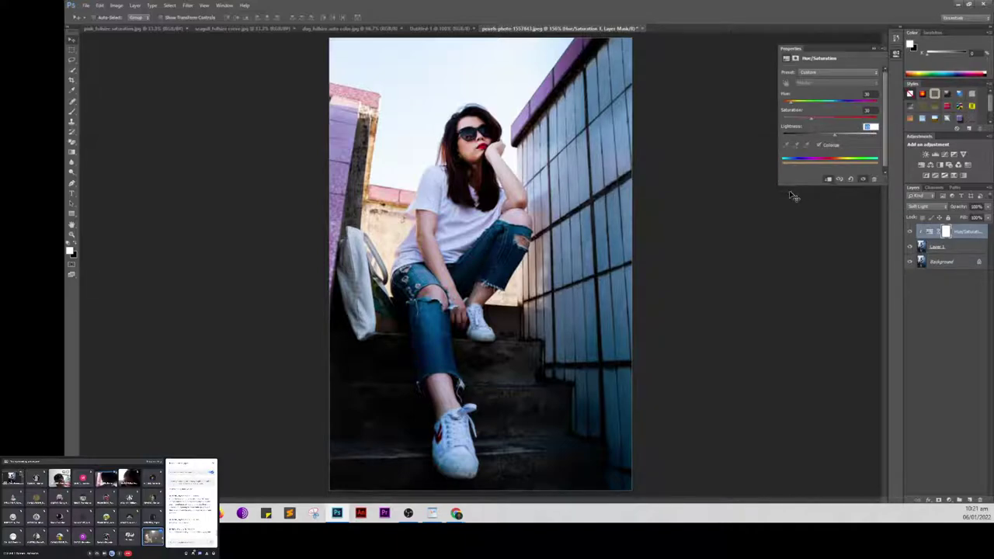
pyautogui.write('5')
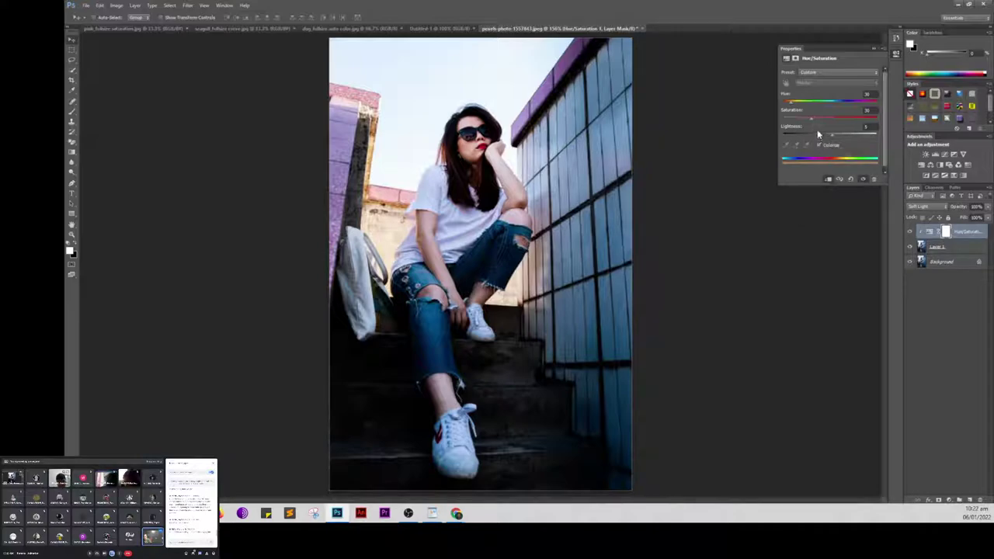
pyautogui.moveTo(791, 107)
pyautogui.mouseDown()
pyautogui.moveTo(857, 107)
pyautogui.moveTo(799, 119)
pyautogui.moveTo(816, 136)
pyautogui.moveTo(851, 135)
pyautogui.moveTo(838, 137)
pyautogui.moveTo(793, 108)
pyautogui.moveTo(817, 118)
pyautogui.moveTo(827, 137)
pyautogui.mouseUp()
pyautogui.moveTo(796, 102)
pyautogui.mouseDown()
pyautogui.moveTo(849, 108)
pyautogui.moveTo(835, 104)
pyautogui.mouseUp()
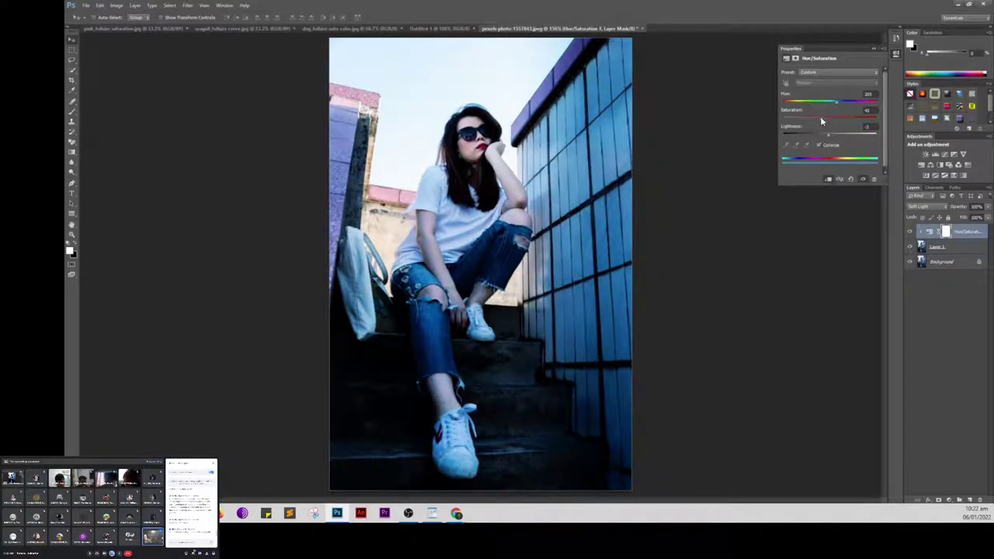
pyautogui.moveTo(831, 136)
pyautogui.mouseDown()
pyautogui.moveTo(856, 136)
pyautogui.moveTo(832, 134)
pyautogui.moveTo(858, 101)
pyautogui.moveTo(873, 104)
pyautogui.moveTo(846, 109)
pyautogui.moveTo(856, 124)
pyautogui.moveTo(825, 138)
pyautogui.mouseUp()
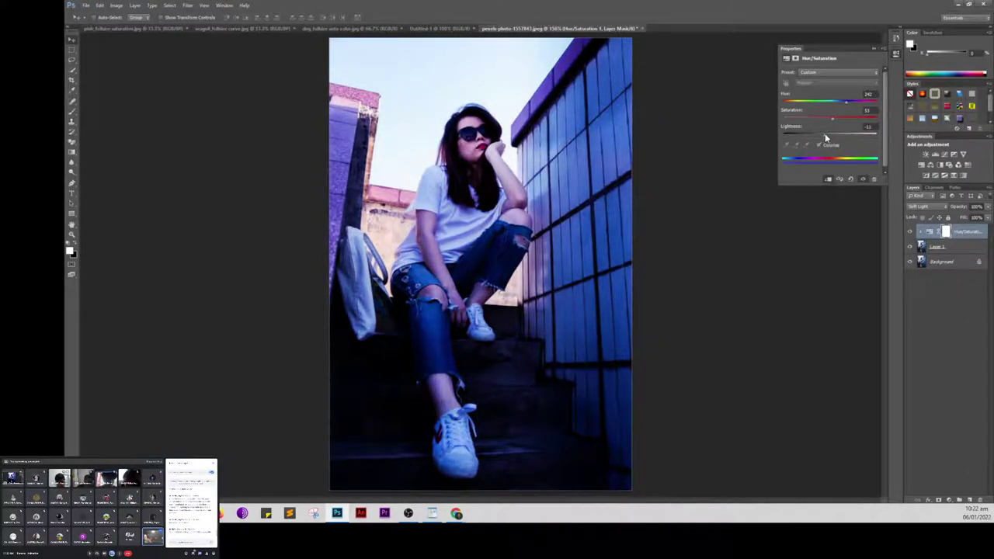
pyautogui.click(872, 48)
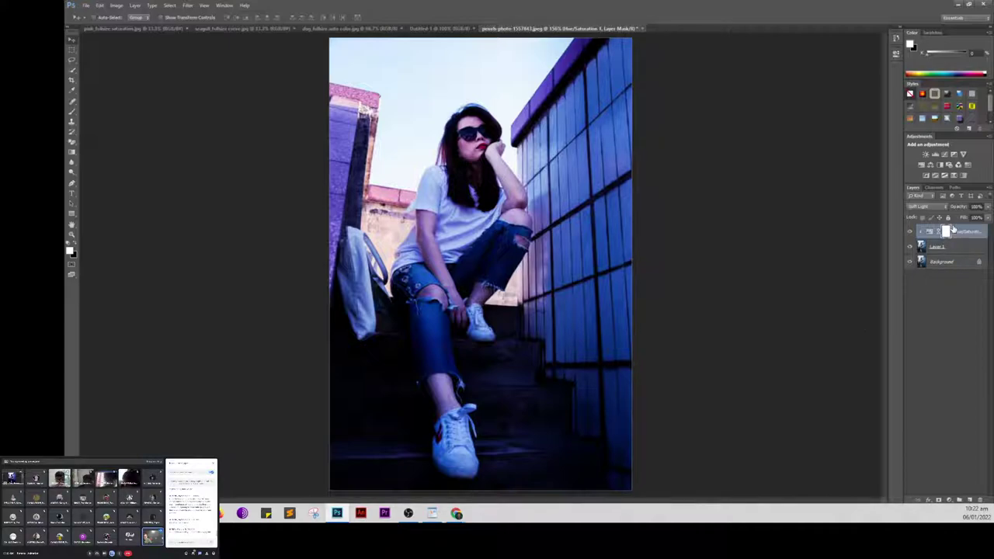
pyautogui.click(128, 30)
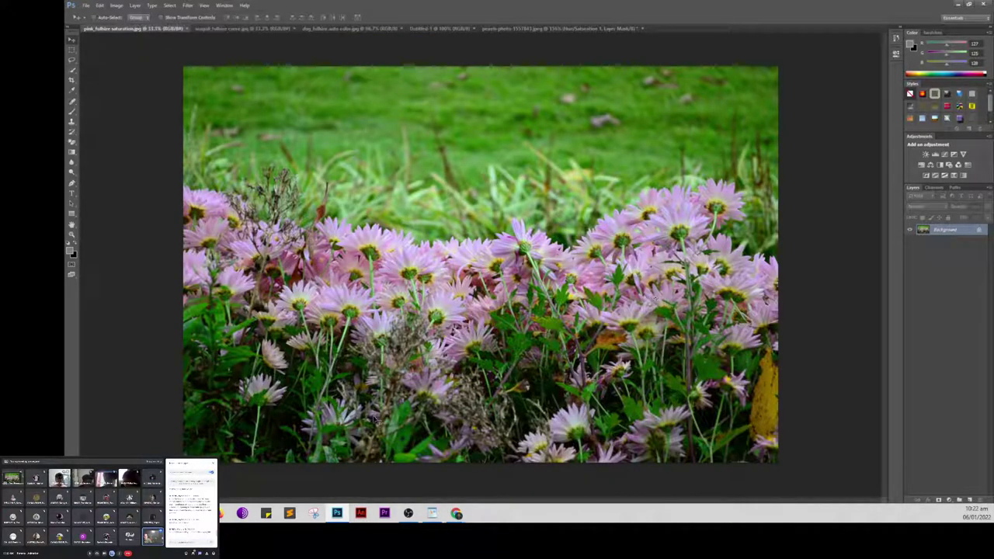
pyautogui.click(554, 28)
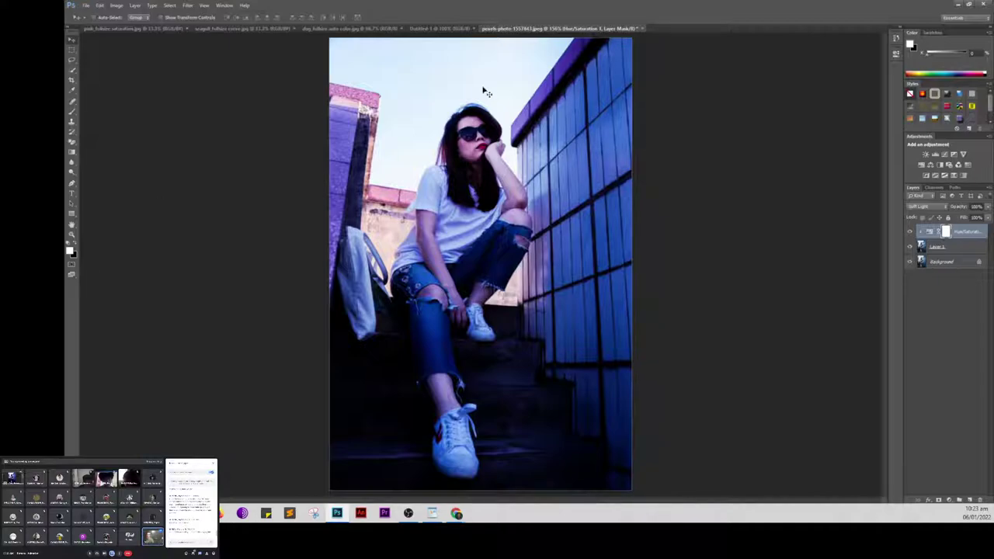
pyautogui.click(119, 29)
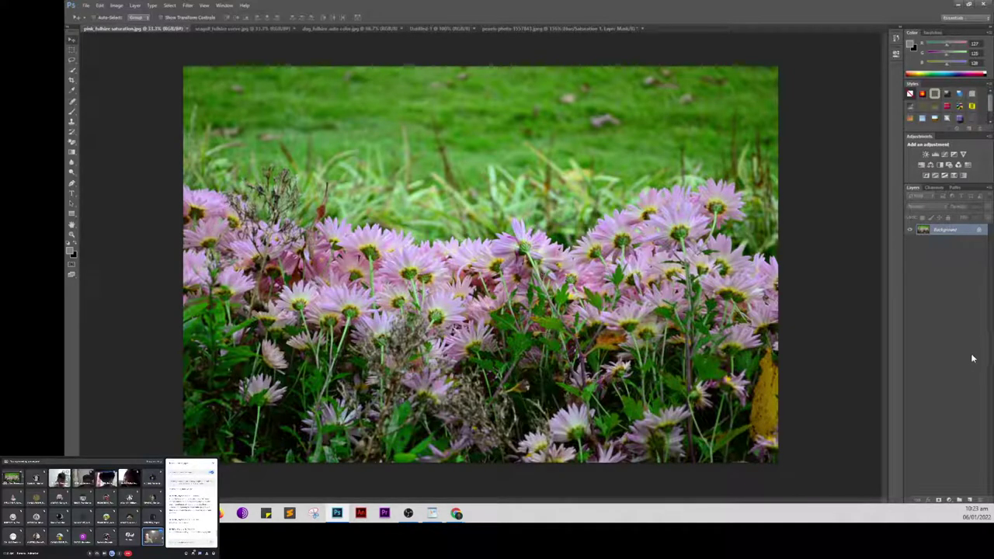
# Step: Duplicate the flower photo to Layer 1 and add a Hue/Saturation adjustment layer
pyautogui.hotkey('ctrl', 'j')
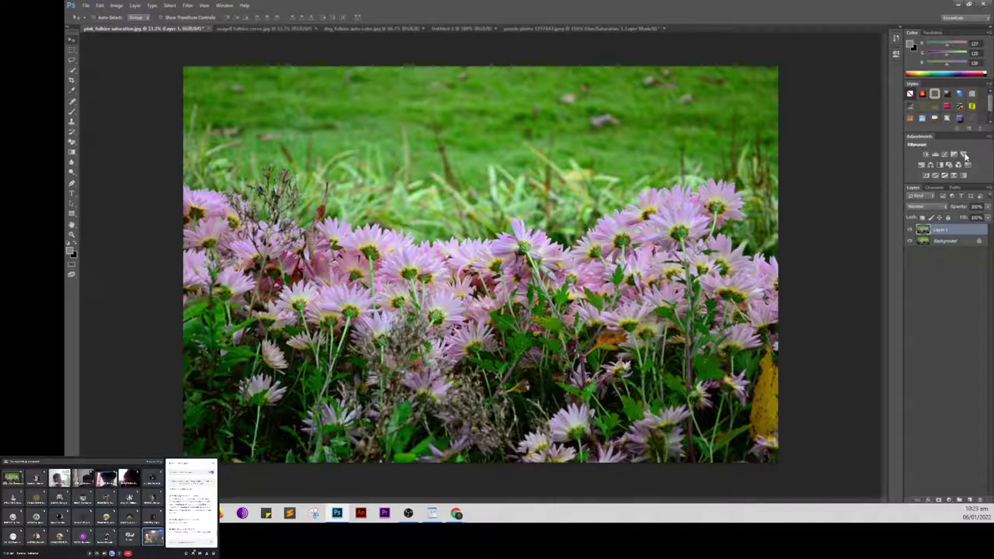
pyautogui.click(921, 167)
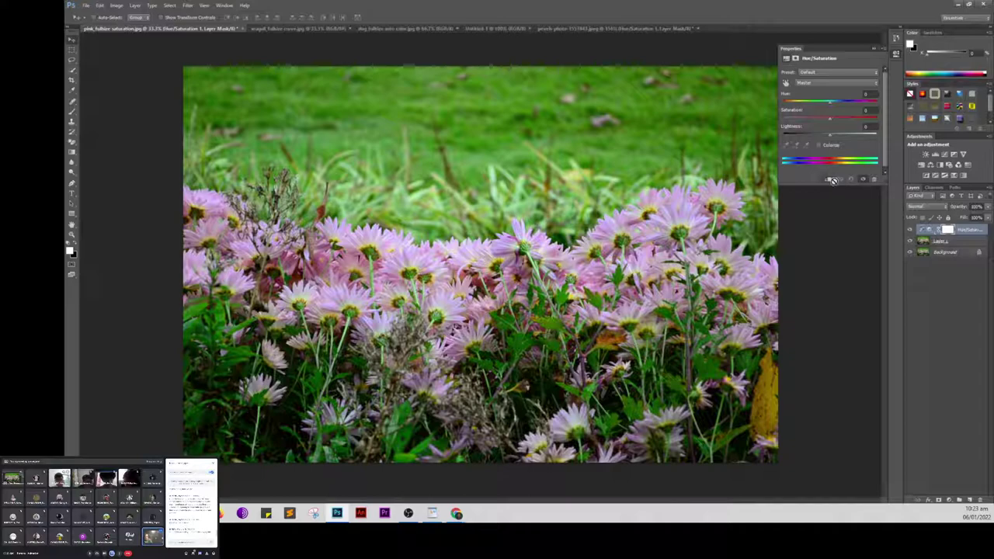
pyautogui.click(135, 6)
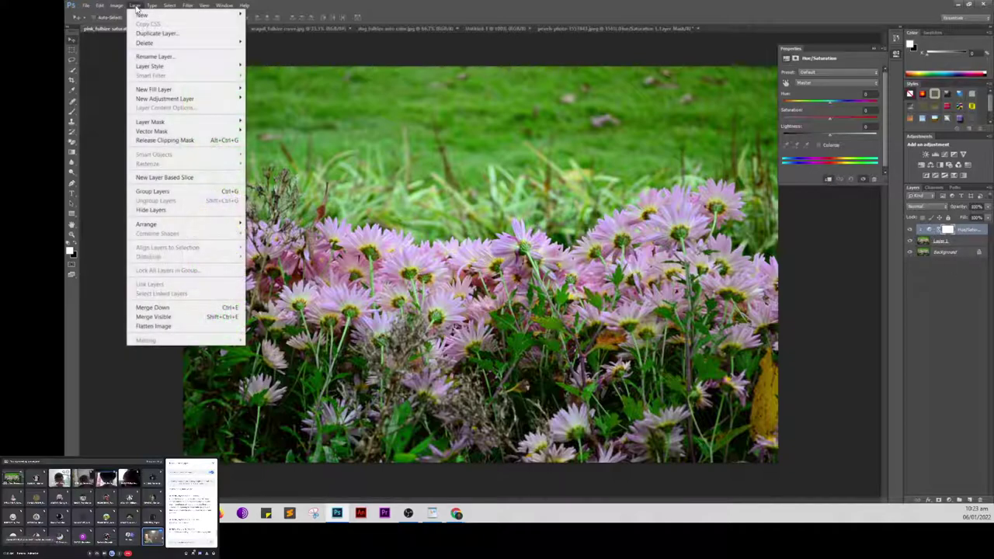
pyautogui.click(828, 209)
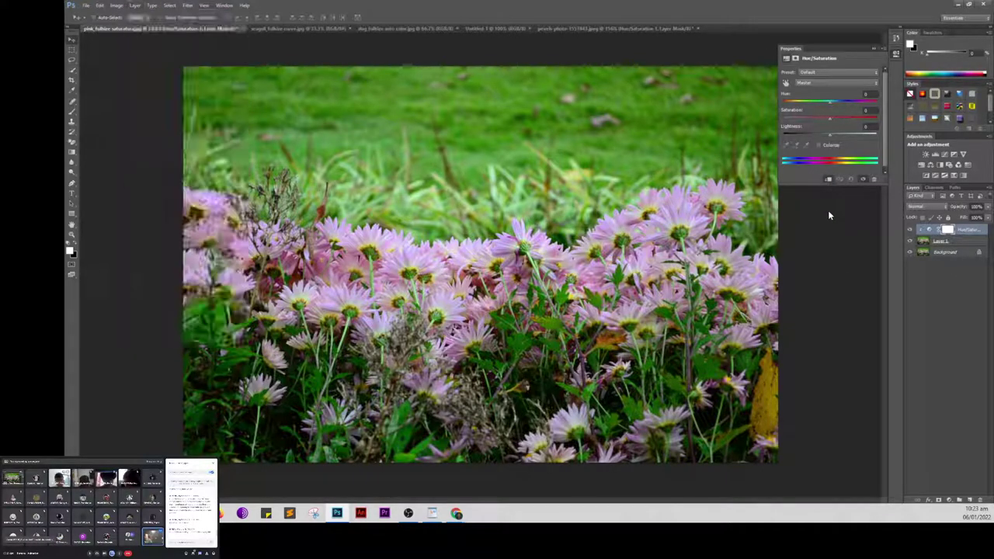
pyautogui.click(819, 145)
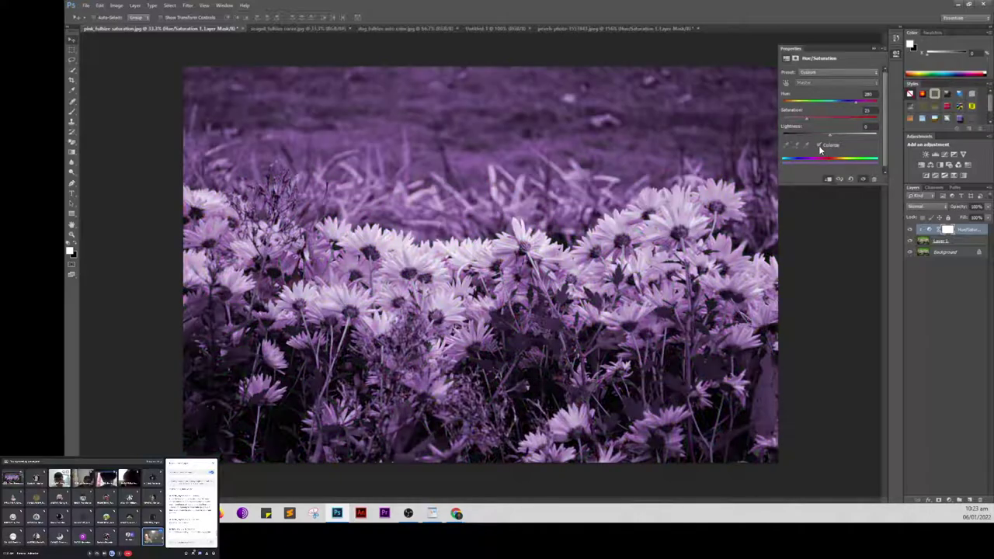
pyautogui.click(819, 146)
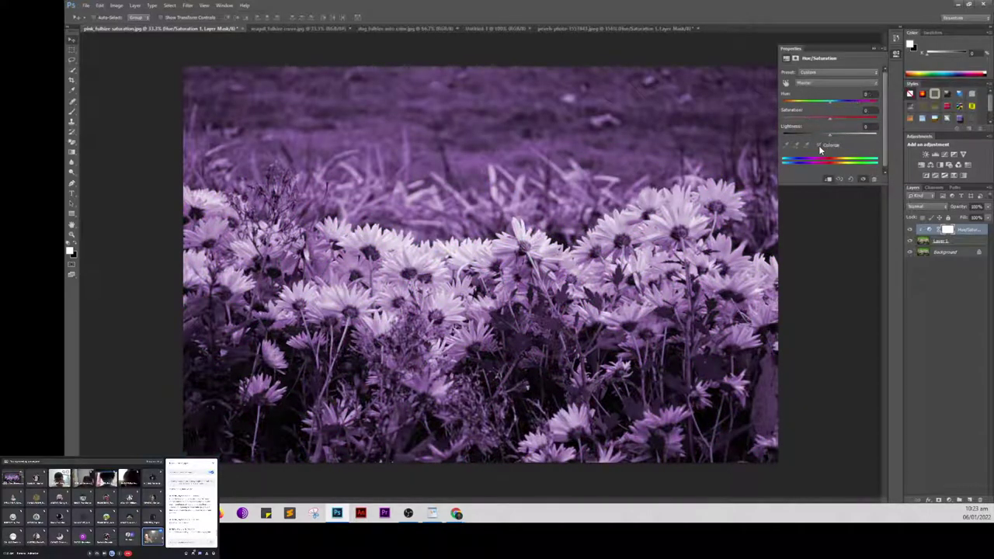
# Step: Shift the Hue to about -45, then further toward blue, comparing with the adjustment hidden
pyautogui.moveTo(829, 103)
pyautogui.mouseDown()
pyautogui.moveTo(784, 128)
pyautogui.moveTo(850, 122)
pyautogui.moveTo(842, 117)
pyautogui.moveTo(829, 135)
pyautogui.moveTo(826, 108)
pyautogui.moveTo(869, 108)
pyautogui.moveTo(823, 123)
pyautogui.moveTo(831, 140)
pyautogui.moveTo(816, 139)
pyautogui.moveTo(830, 142)
pyautogui.mouseUp()
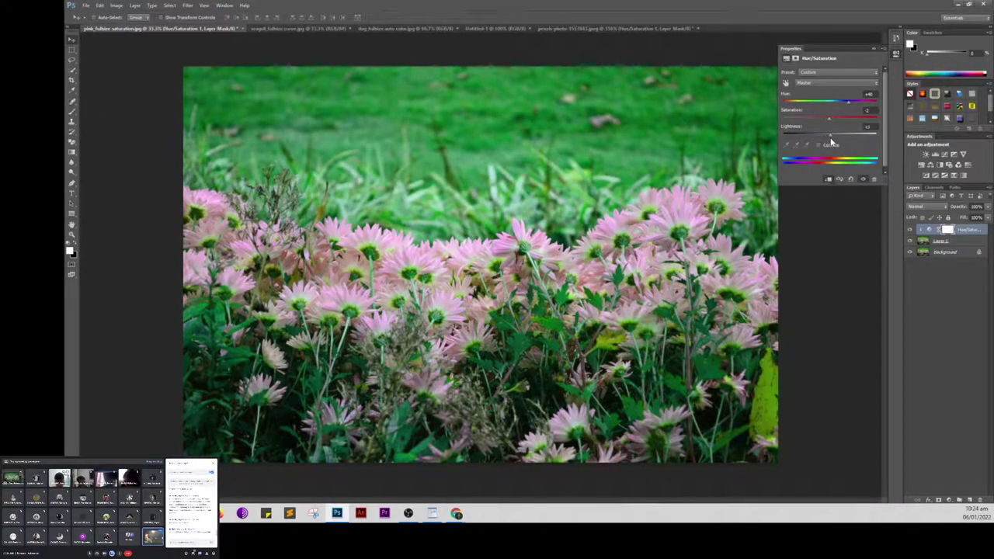
pyautogui.click(872, 48)
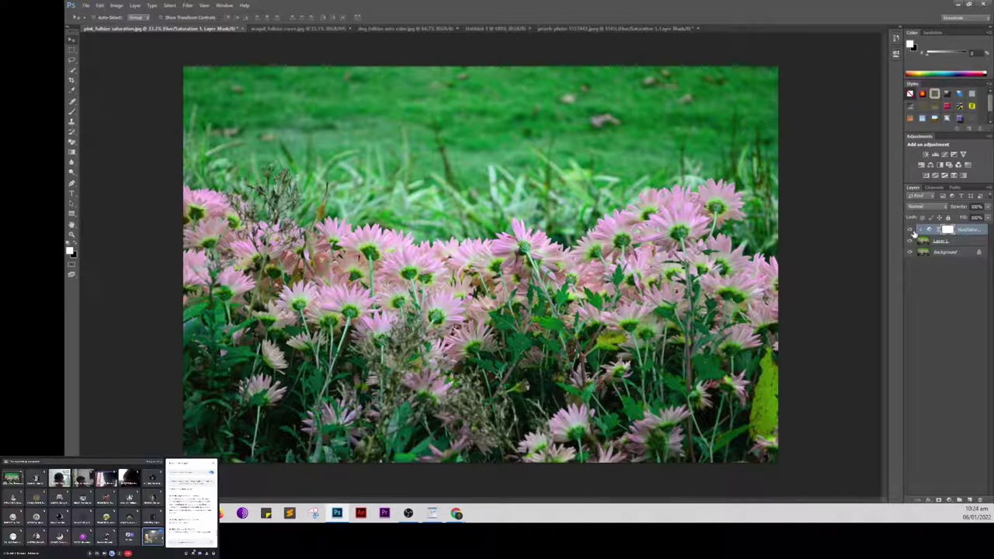
pyautogui.click(910, 242)
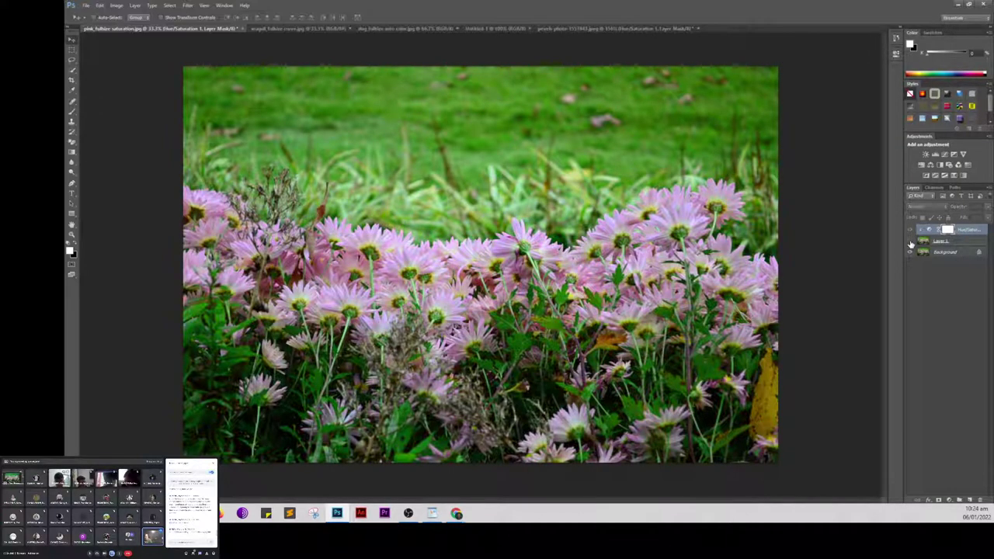
pyautogui.click(908, 242)
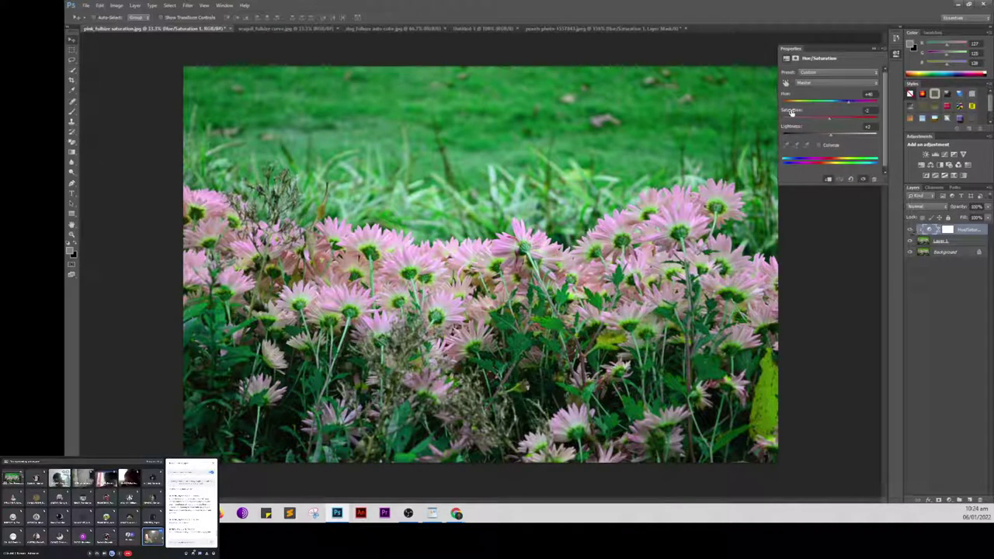
pyautogui.moveTo(848, 102)
pyautogui.mouseDown()
pyautogui.moveTo(870, 110)
pyautogui.moveTo(814, 135)
pyautogui.moveTo(846, 135)
pyautogui.moveTo(829, 135)
pyautogui.mouseUp()
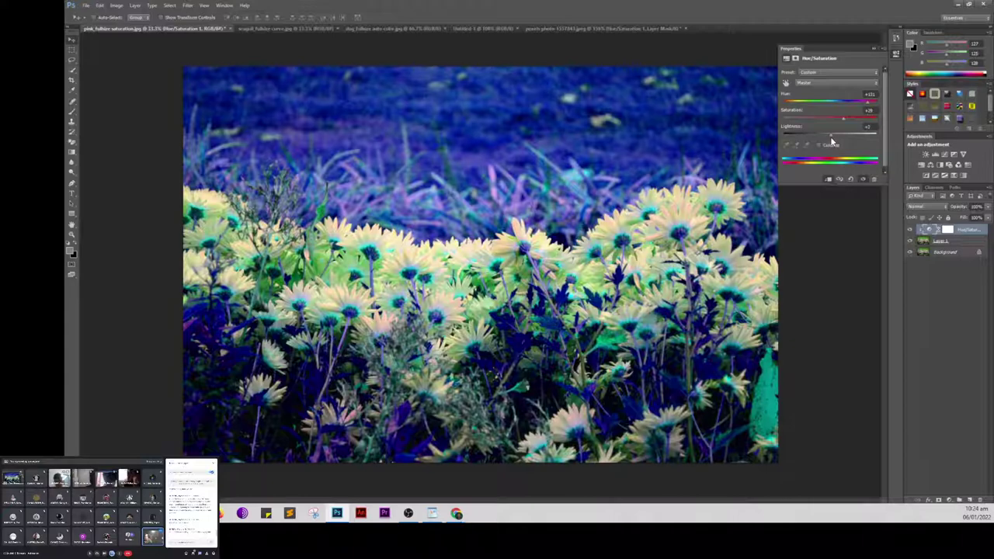
pyautogui.click(871, 48)
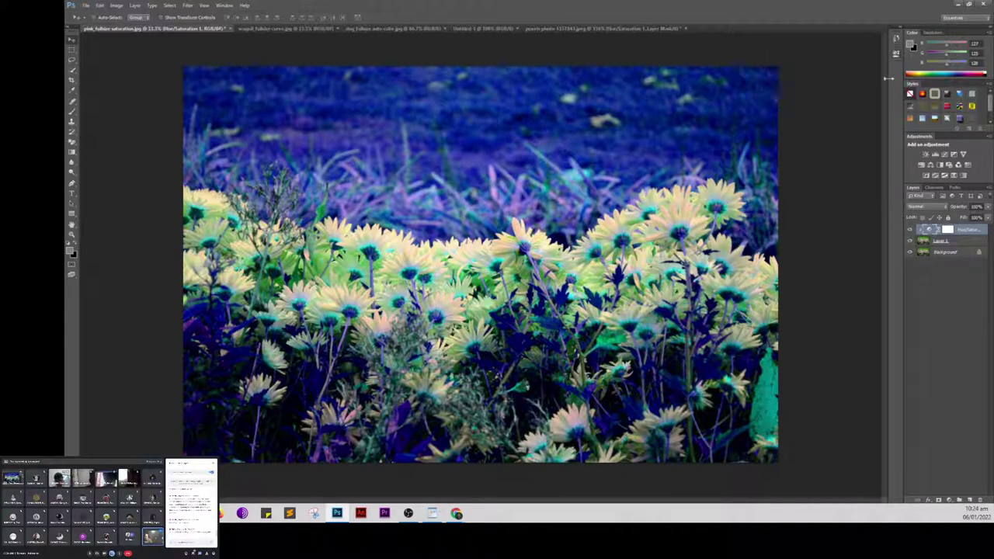
pyautogui.keyDown('alt'); pyautogui.click(912, 242); pyautogui.keyUp('alt')
pyautogui.keyDown('alt'); pyautogui.click(912, 241); pyautogui.keyUp('alt')
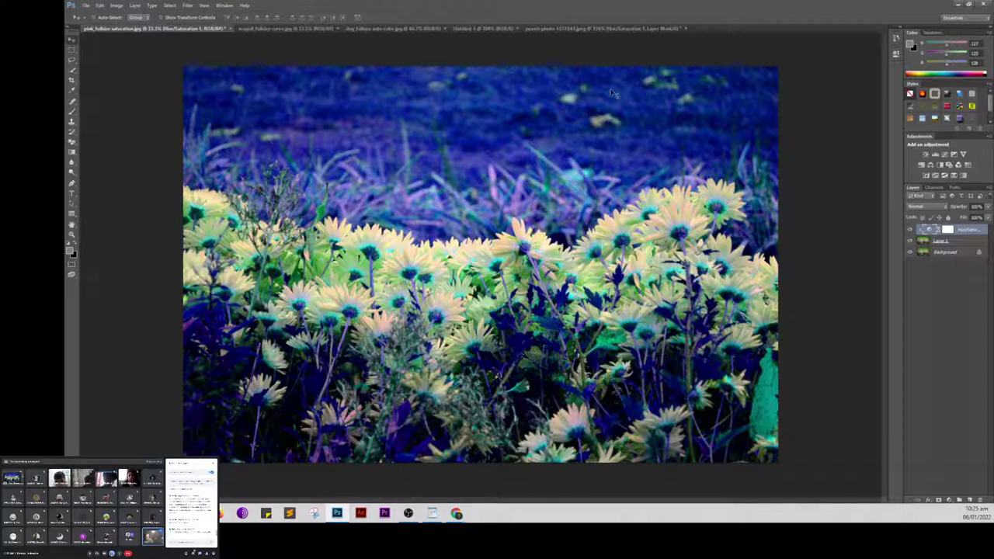
# Step: Close the flower and pexels documents without saving
pyautogui.click(229, 29)
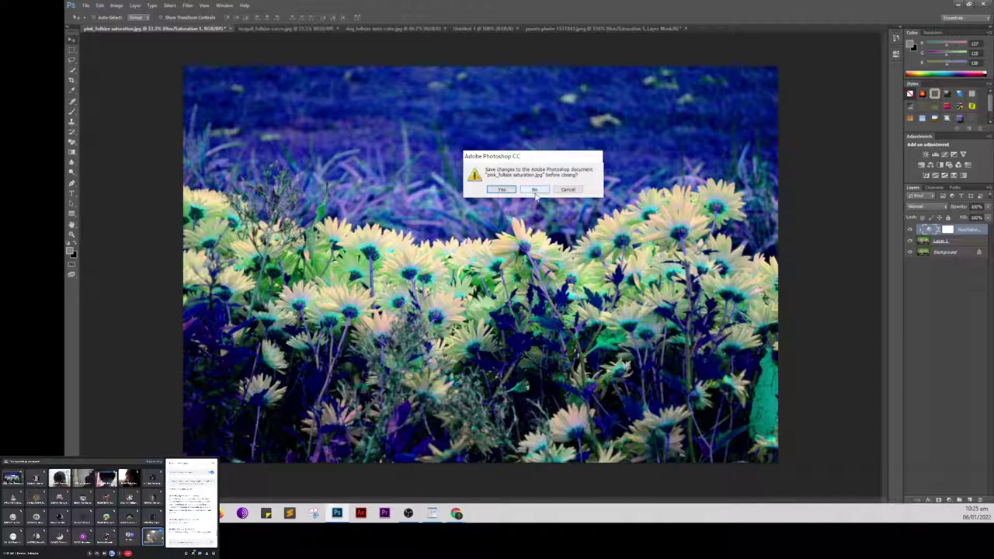
pyautogui.click(534, 190)
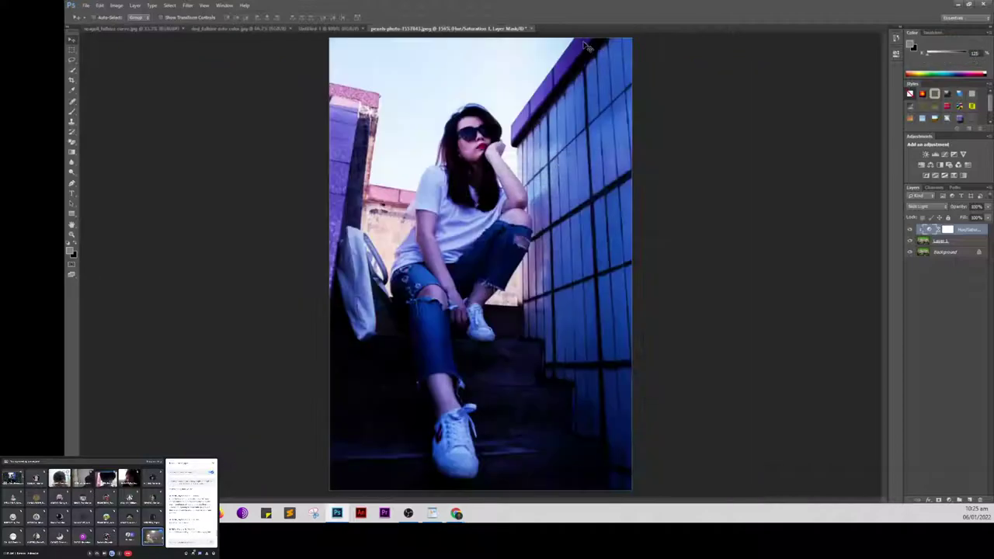
pyautogui.click(531, 28)
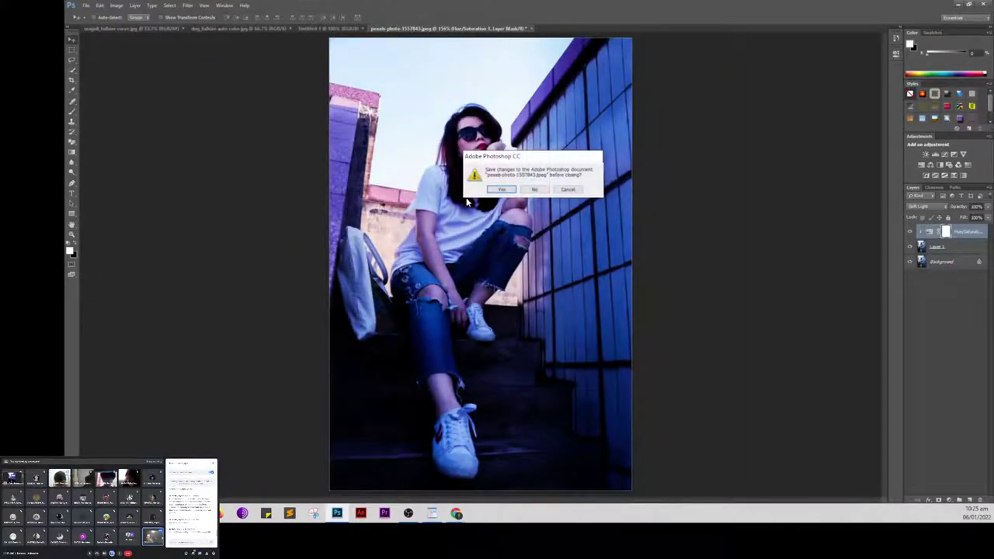
pyautogui.click(534, 189)
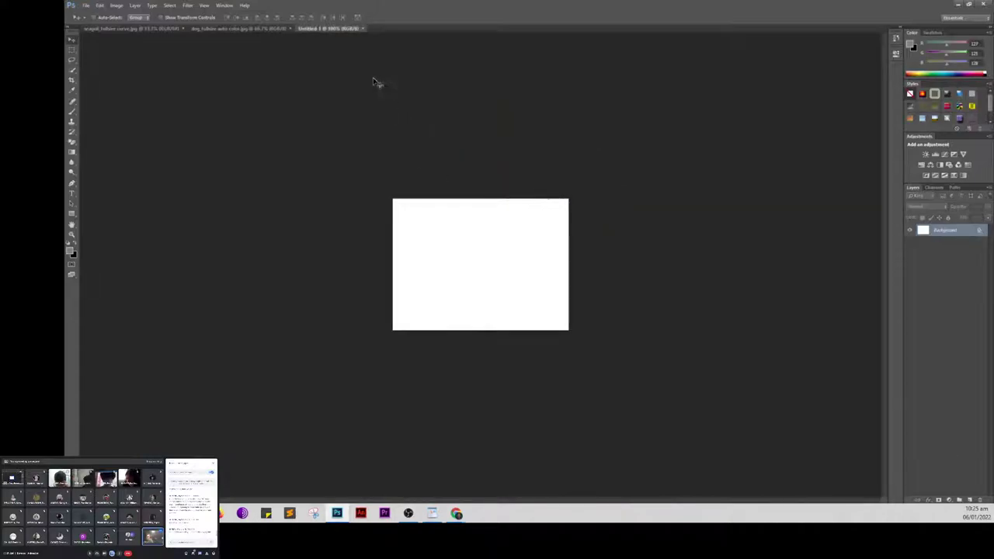
pyautogui.click(86, 7)
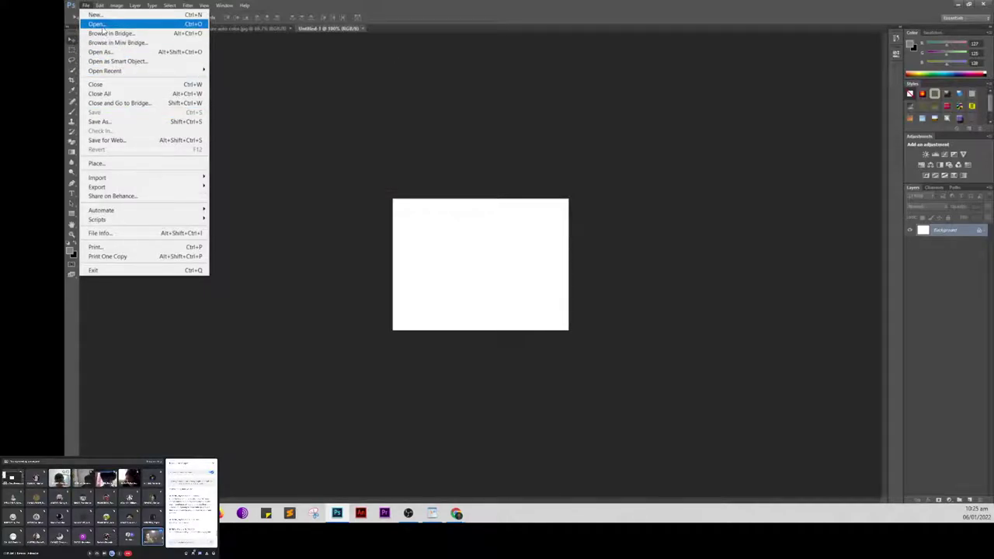
# Step: Open the red car JPG, zoom in, and duplicate its Background as Layer 1
pyautogui.click(101, 26)
pyautogui.click(201, 91)
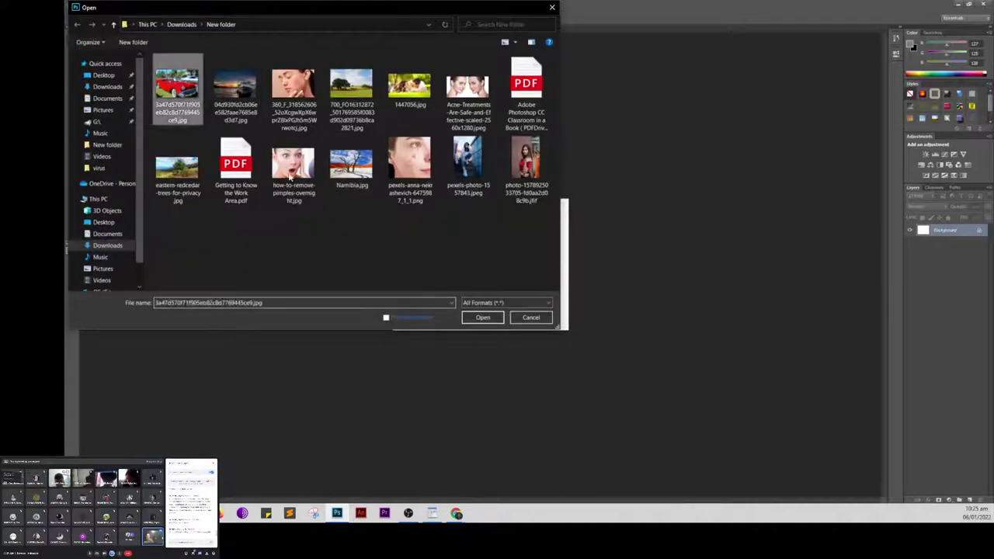
pyautogui.click(483, 317)
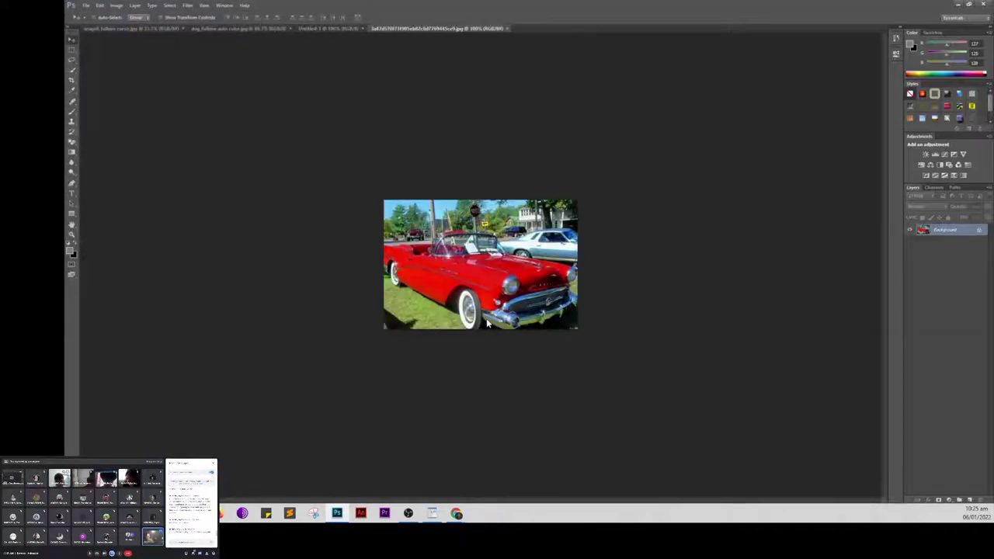
pyautogui.scroll(2, 487, 325)
pyautogui.scroll(2, 543, 288)
pyautogui.scroll(1, 621, 240)
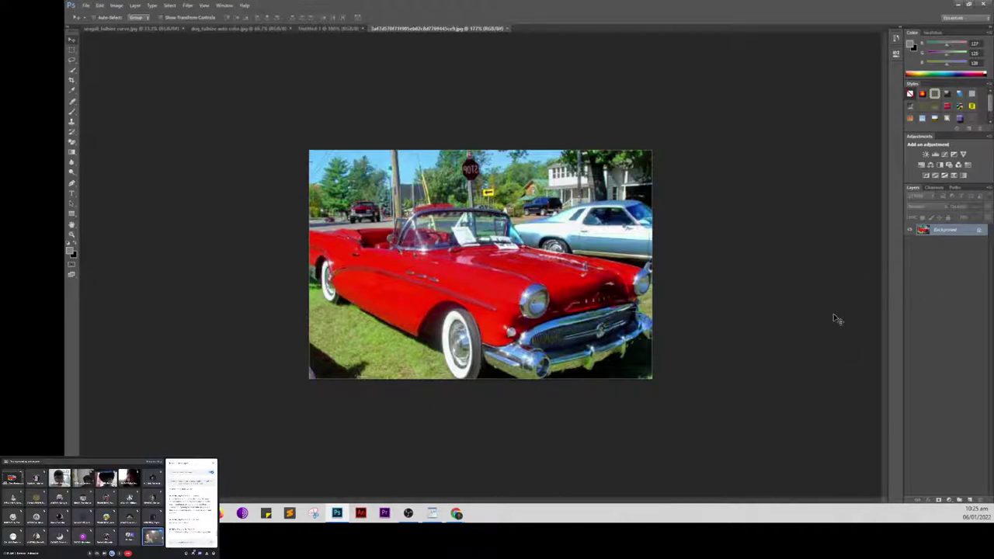
pyautogui.hotkey('ctrl', 'j')
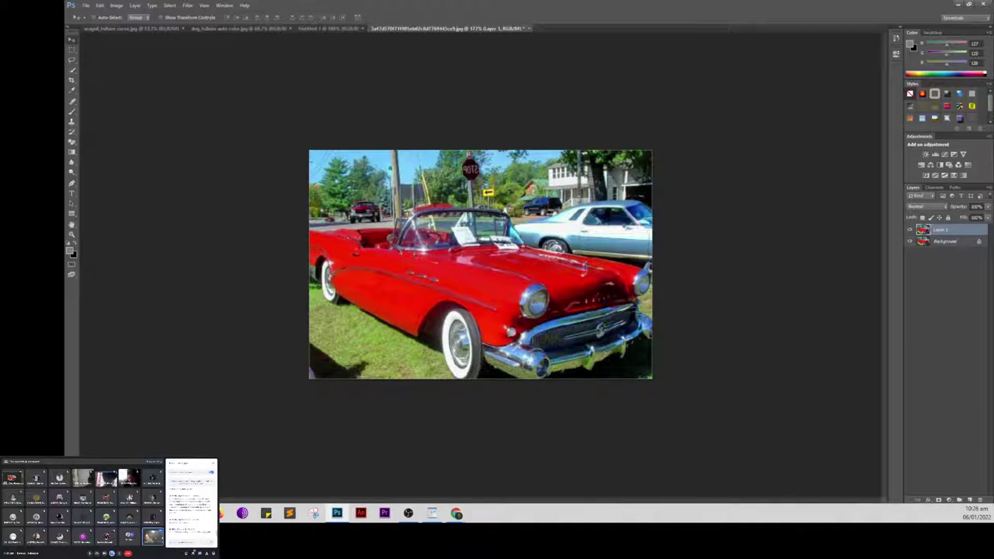
# Step: Convert Layer 1 to a smart object with Filter > Convert for Smart Filters
pyautogui.click(187, 5)
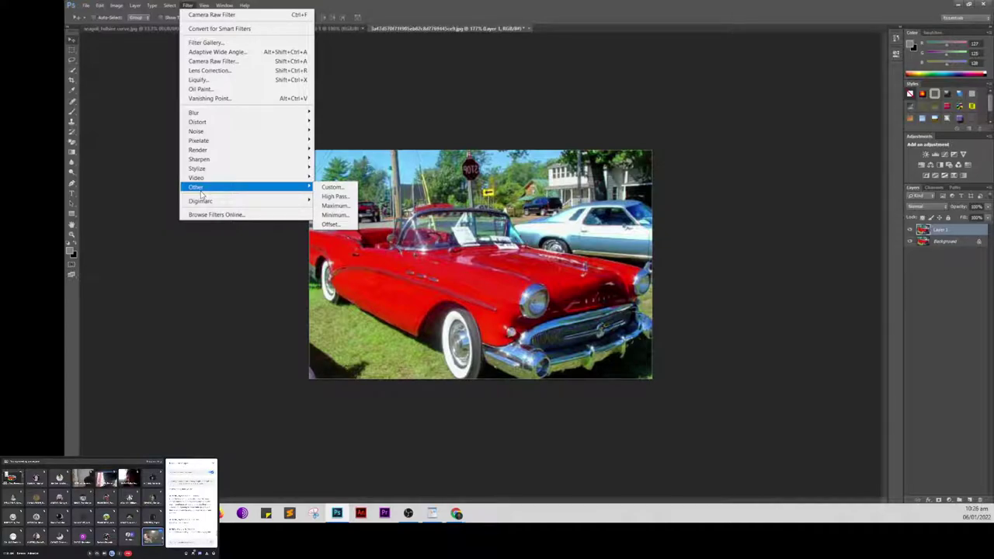
pyautogui.click(240, 30)
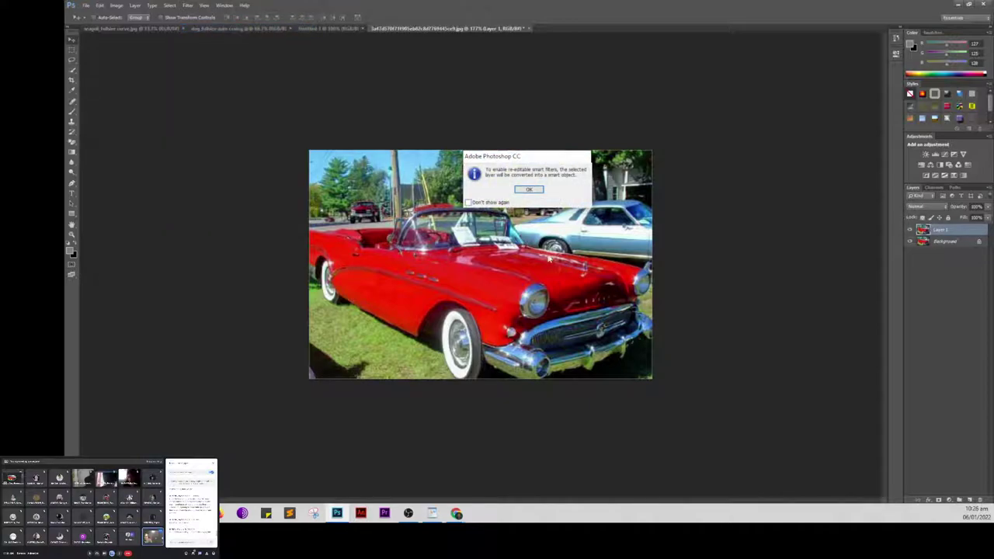
pyautogui.click(528, 190)
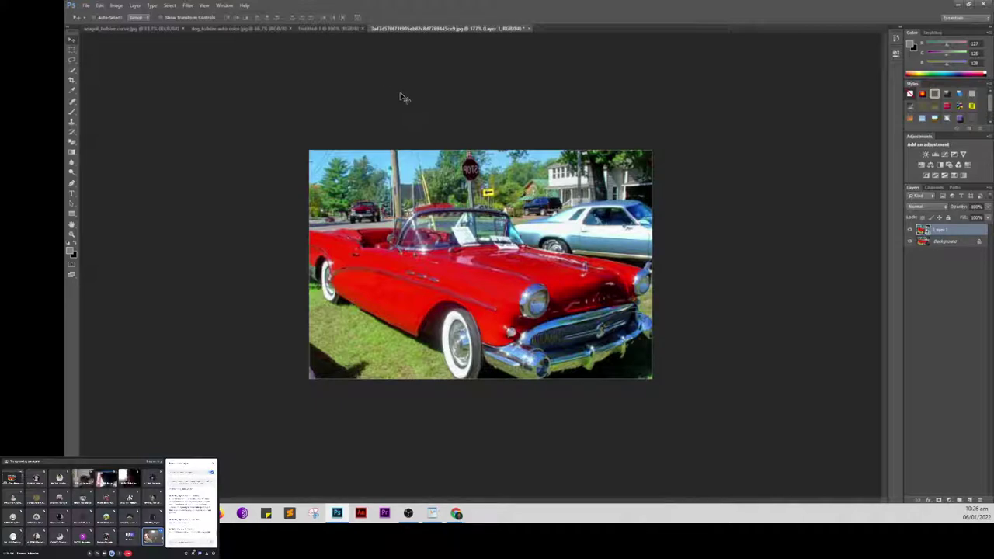
pyautogui.click(187, 6)
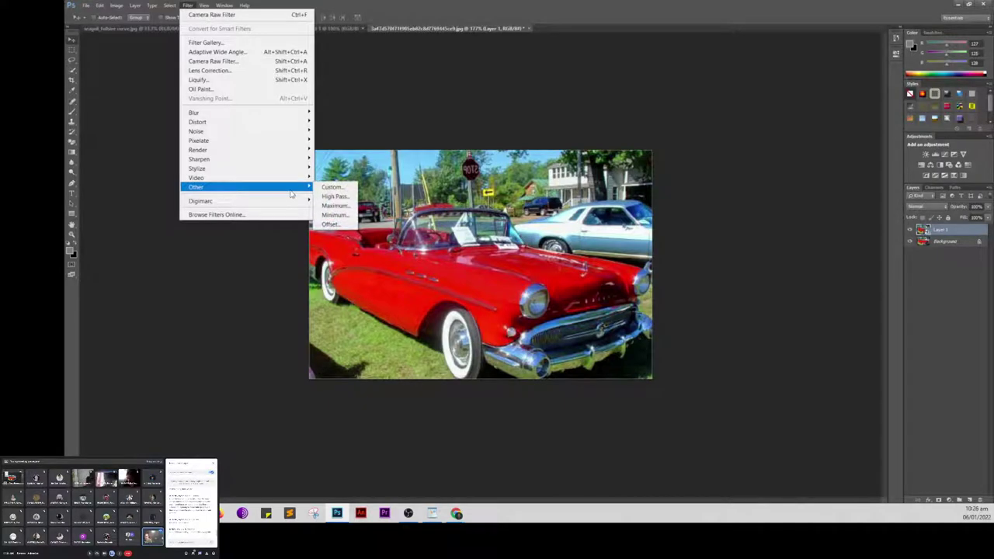
pyautogui.moveTo(195, 188)
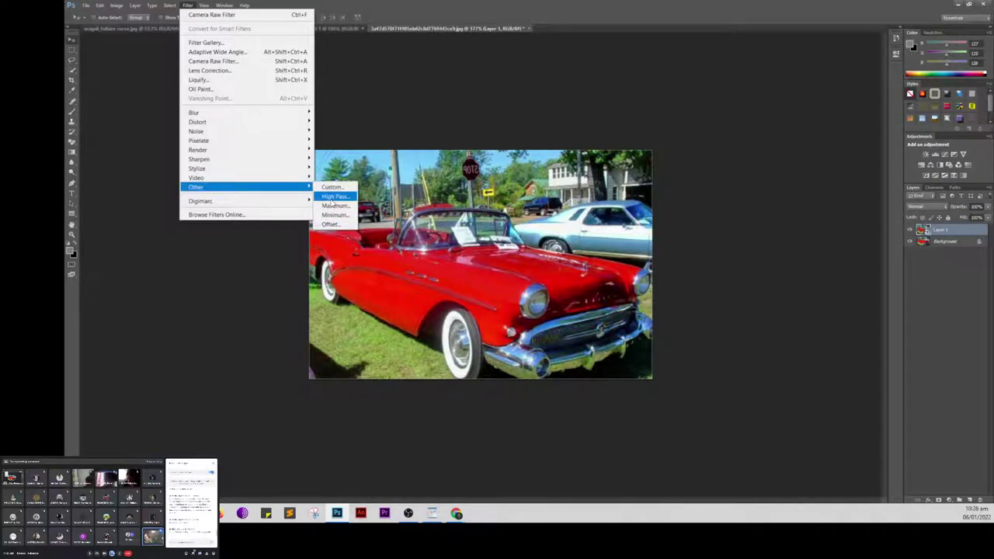
# Step: Apply the High Pass filter to Layer 1 with a radius of 2
pyautogui.click(332, 197)
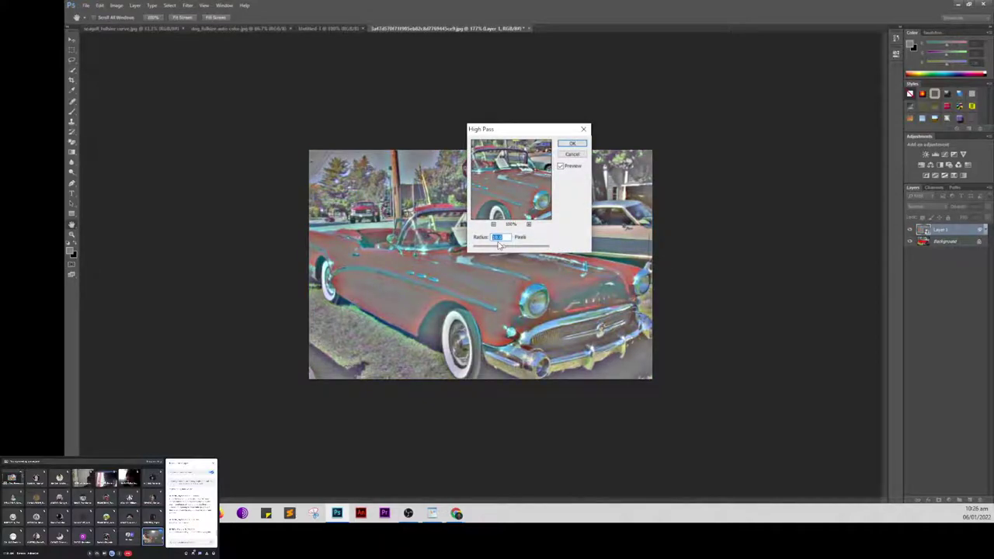
pyautogui.write('2')
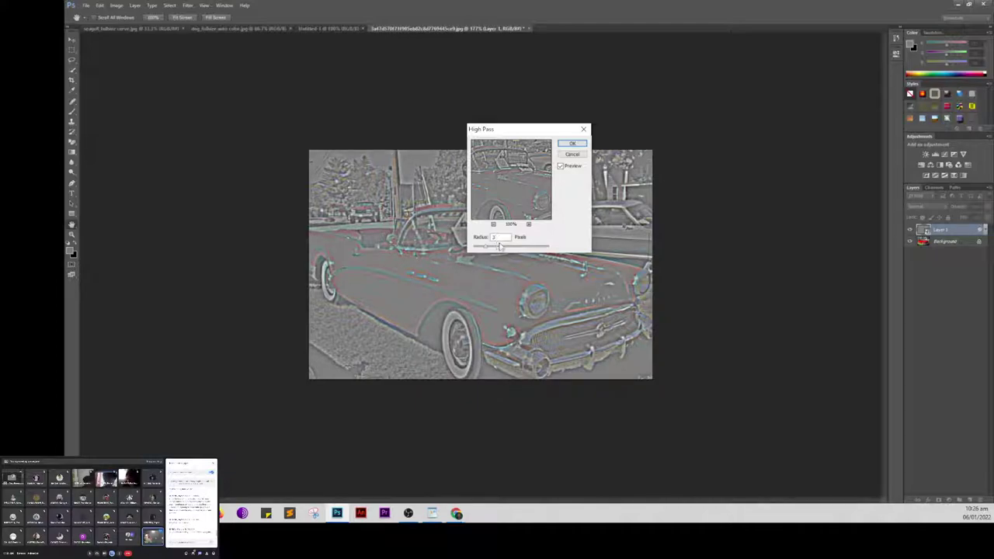
pyautogui.click(573, 146)
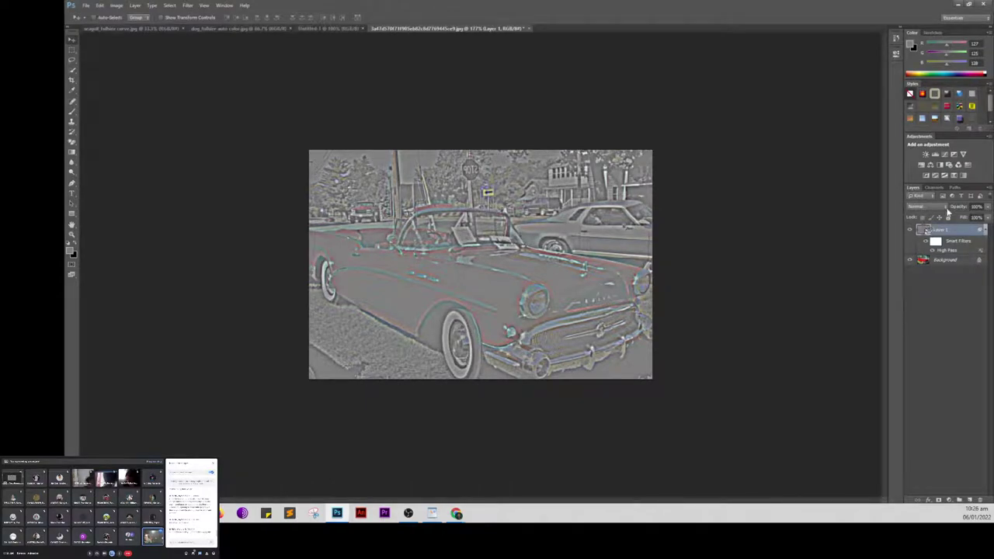
# Step: Set Layer 1's blend mode to Overlay and add a layer mask, keeping the layer content targeted
pyautogui.click(946, 208)
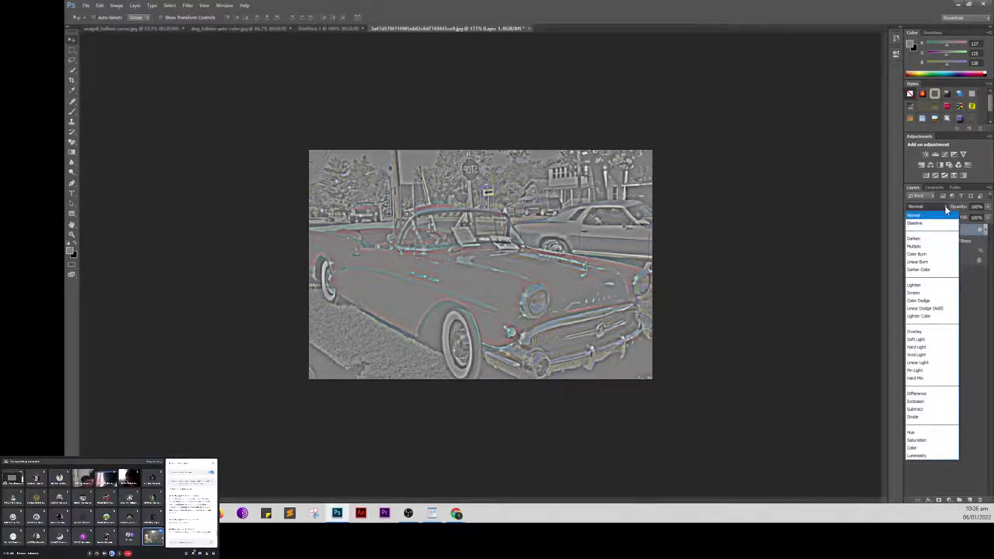
pyautogui.click(918, 331)
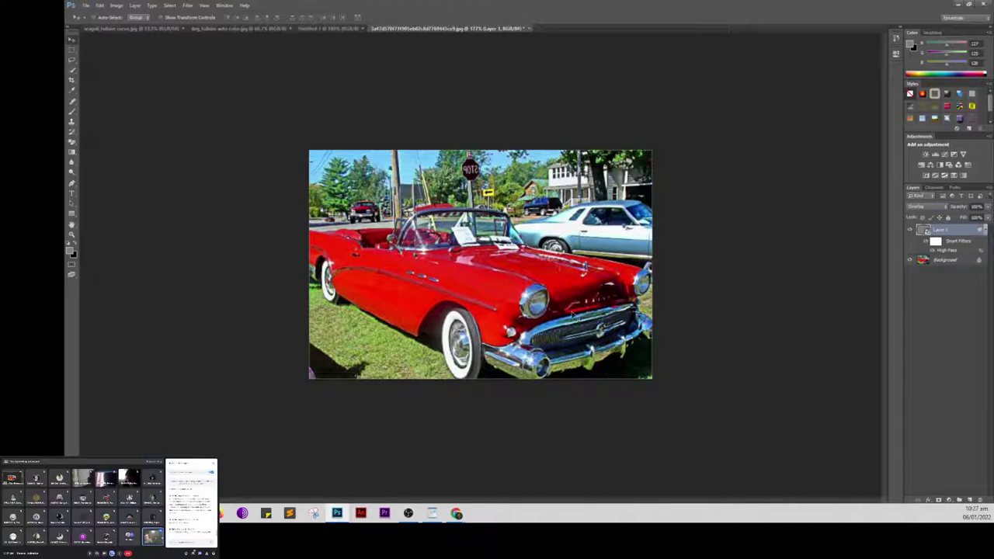
pyautogui.click(938, 501)
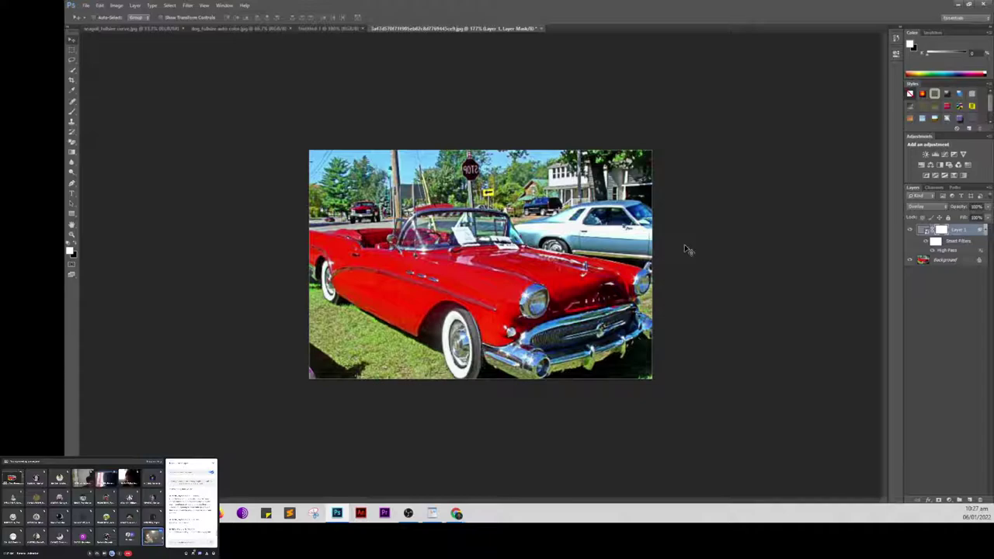
pyautogui.hotkey('ctrl', '2')
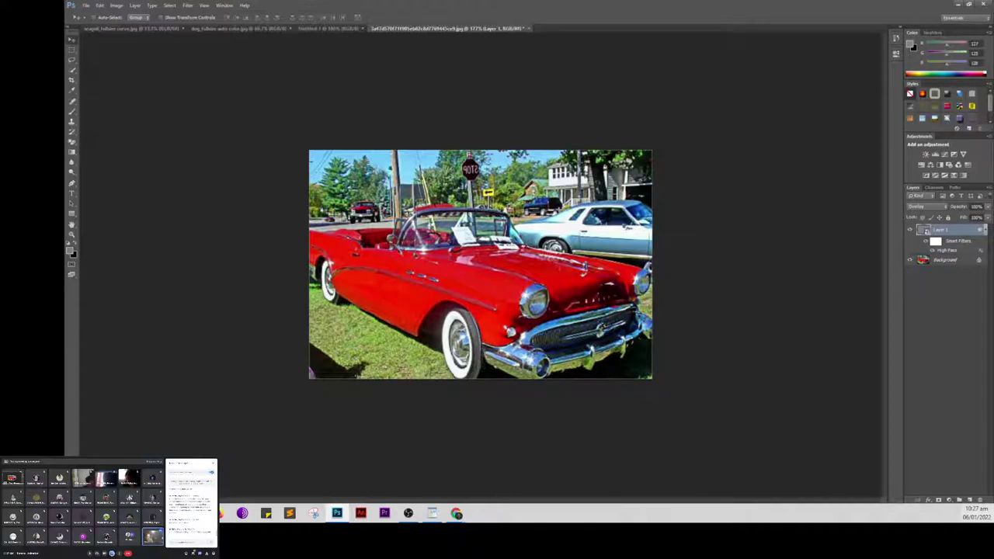
# Step: Open Layer 1's Blending Options and try initial This Layer dark and bright Blend If cutoffs
pyautogui.click(929, 500)
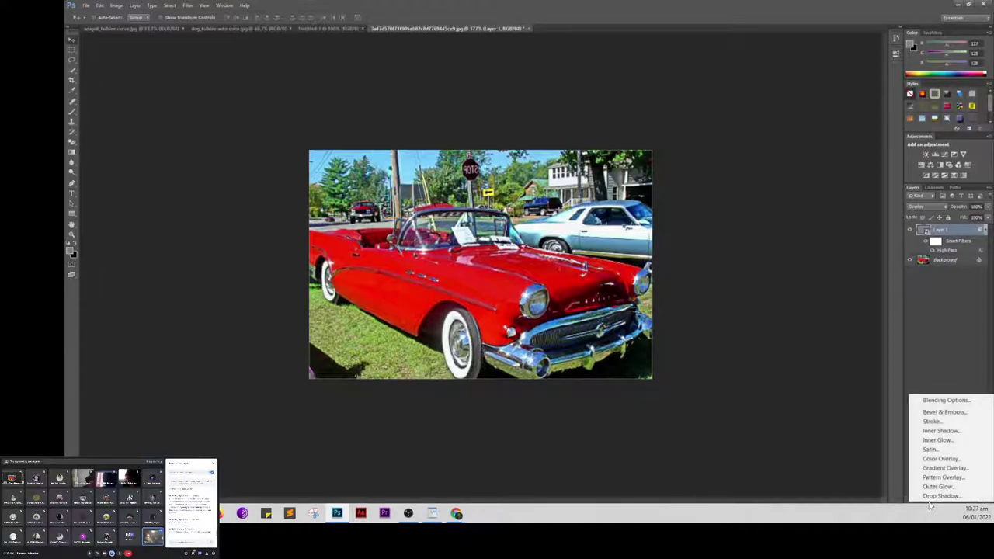
pyautogui.click(945, 400)
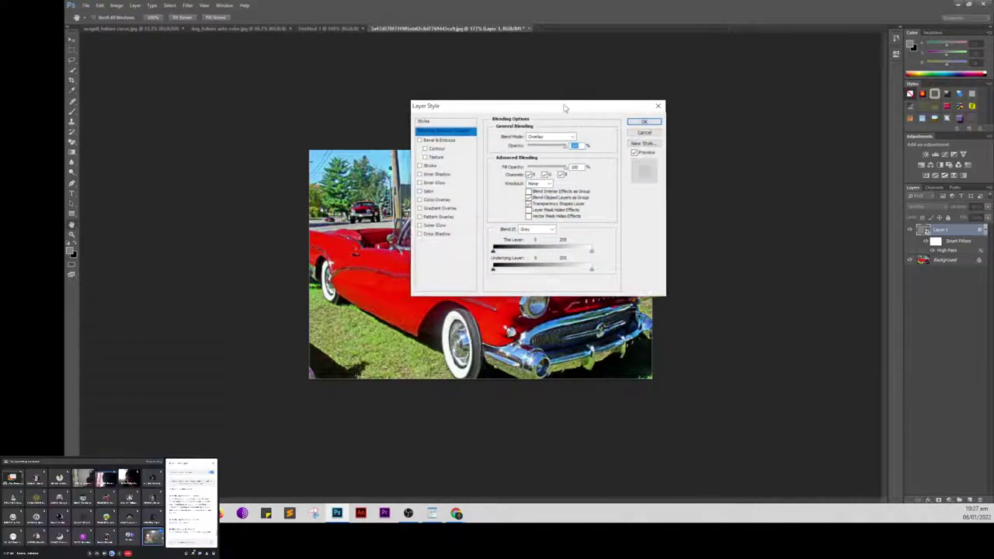
pyautogui.moveTo(569, 108); pyautogui.dragTo(738, 58)
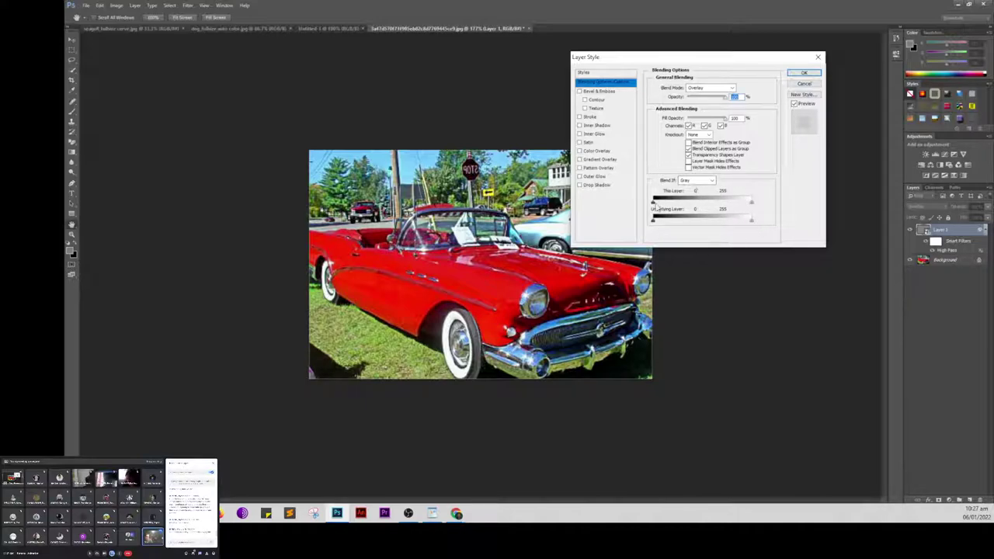
pyautogui.moveTo(678, 59); pyautogui.dragTo(698, 48)
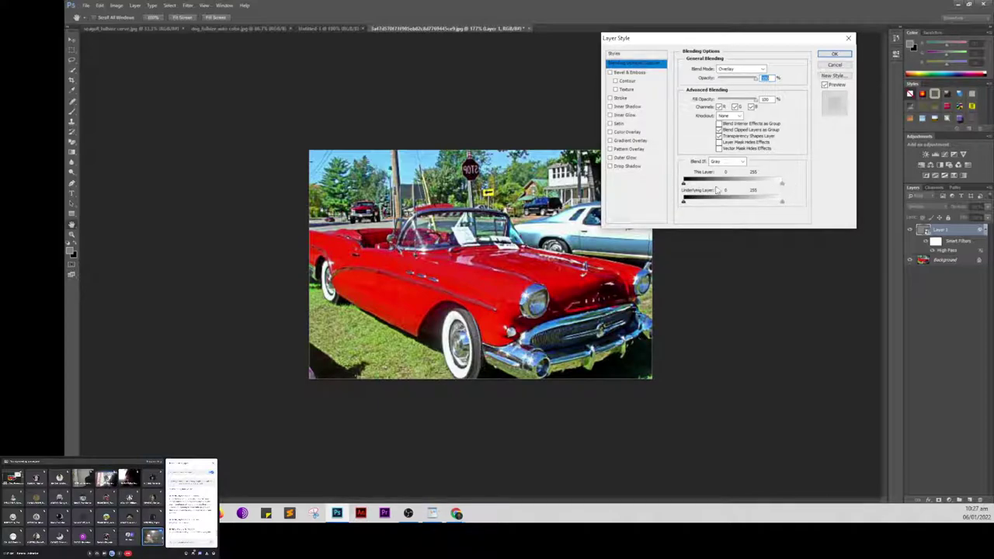
pyautogui.moveTo(684, 181)
pyautogui.mouseDown()
pyautogui.moveTo(711, 181)
pyautogui.moveTo(697, 181)
pyautogui.mouseUp()
pyautogui.moveTo(727, 194); pyautogui.dragTo(721, 194)
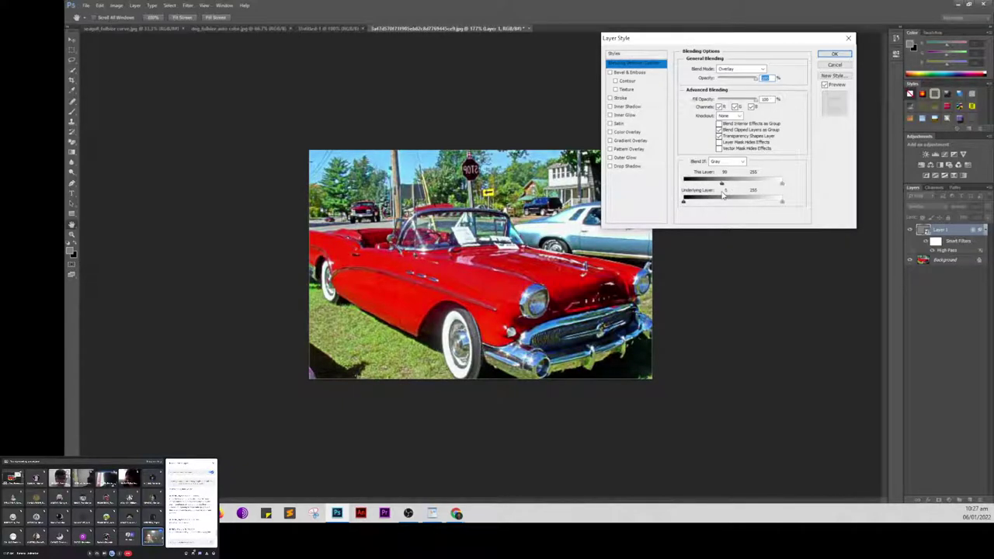
pyautogui.moveTo(782, 185); pyautogui.dragTo(775, 185)
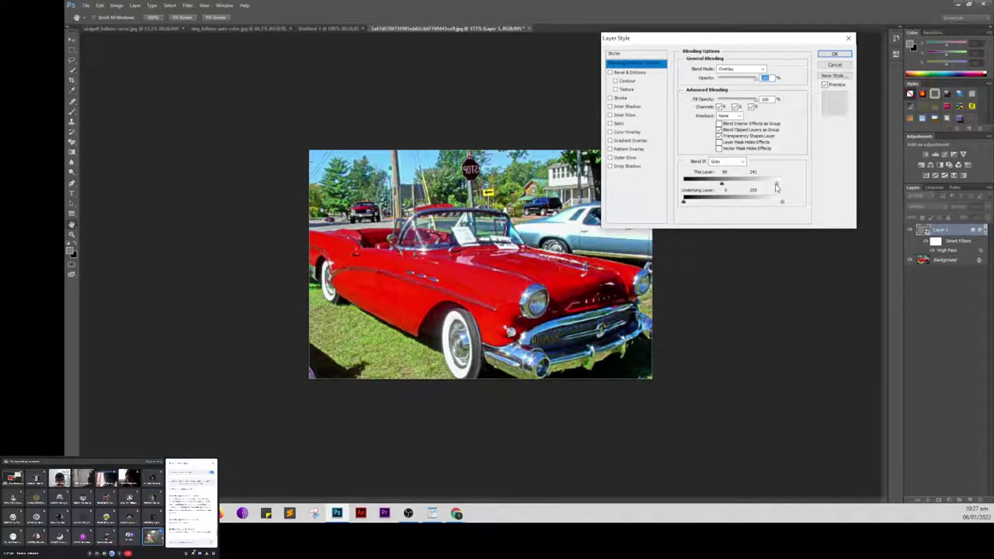
pyautogui.moveTo(775, 184); pyautogui.dragTo(782, 187)
pyautogui.moveTo(721, 186); pyautogui.dragTo(682, 194)
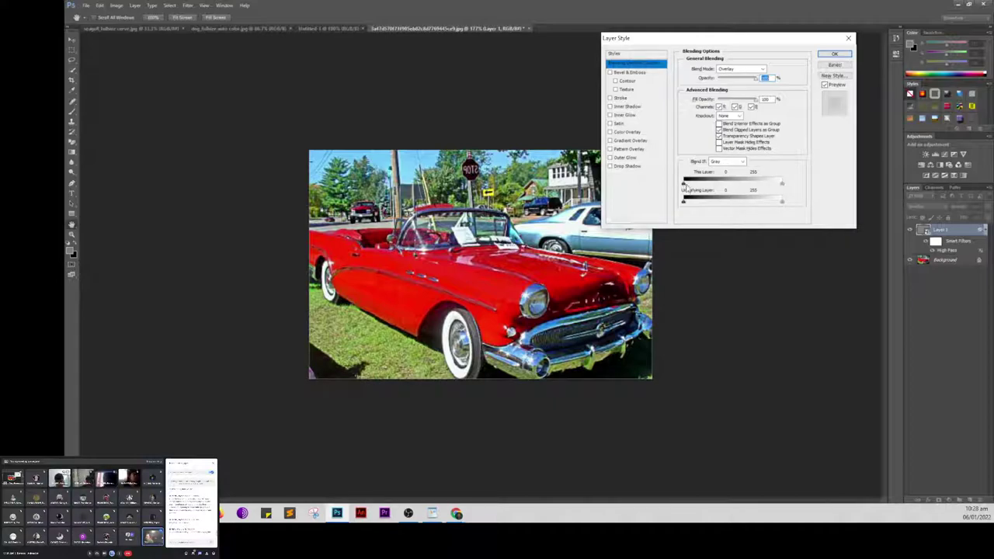
# Step: Split This Layer's Blend If sliders to 50/100 and 150/200 and apply
pyautogui.moveTo(684, 185); pyautogui.dragTo(693, 185)
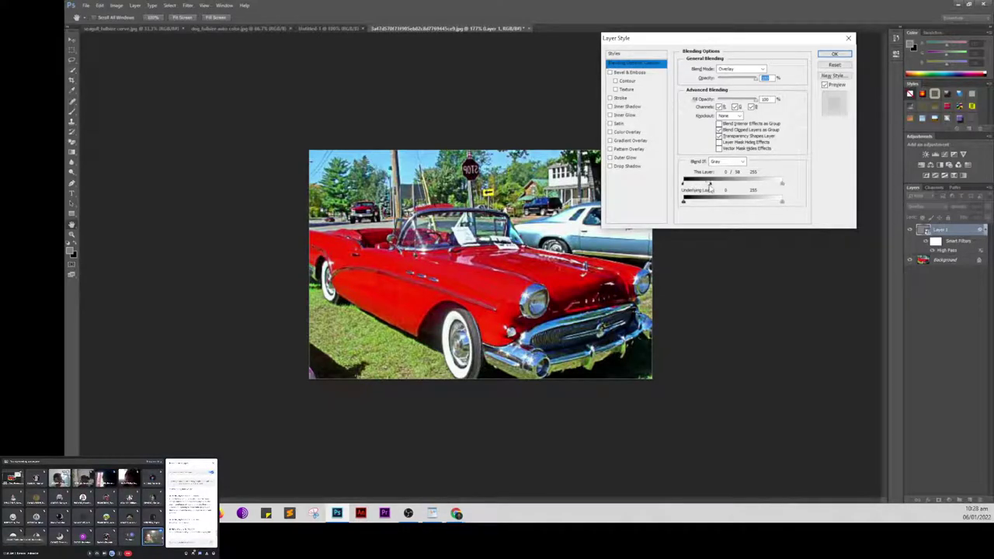
pyautogui.moveTo(693, 186); pyautogui.dragTo(721, 188)
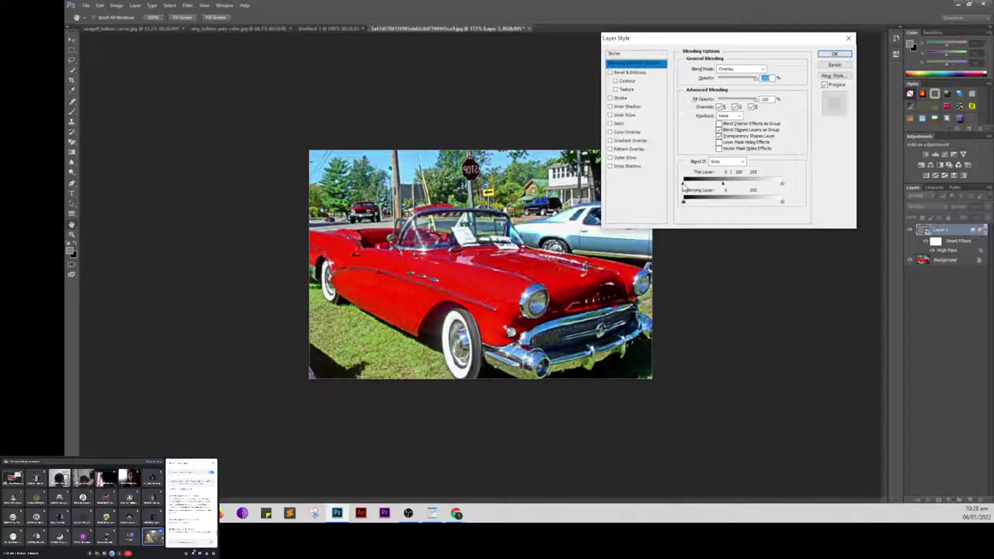
pyautogui.moveTo(683, 185); pyautogui.dragTo(701, 186)
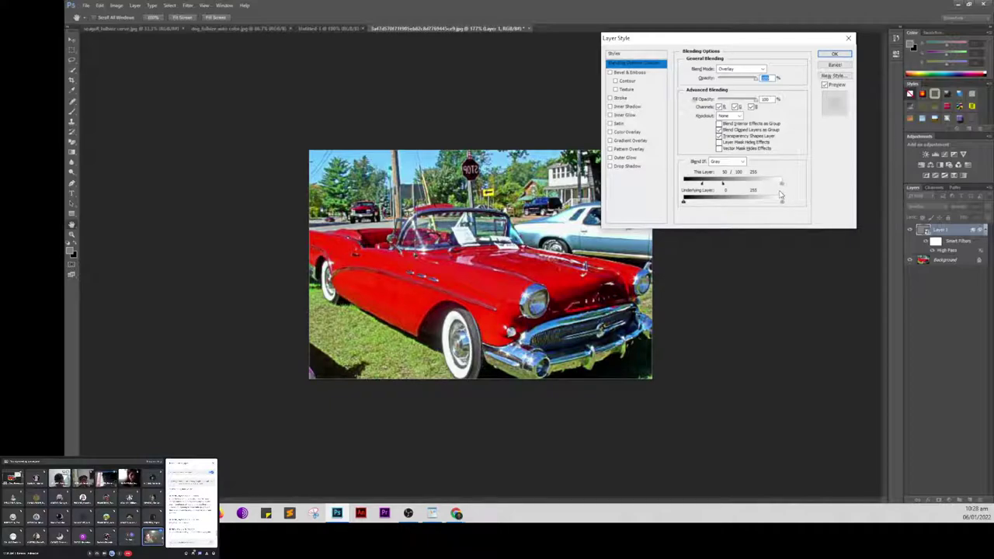
pyautogui.keyDown('alt'); pyautogui.click(781, 184); pyautogui.keyUp('alt')
pyautogui.moveTo(774, 187); pyautogui.dragTo(751, 188)
pyautogui.moveTo(743, 188)
pyautogui.mouseDown()
pyautogui.moveTo(779, 189)
pyautogui.moveTo(761, 191)
pyautogui.mouseUp()
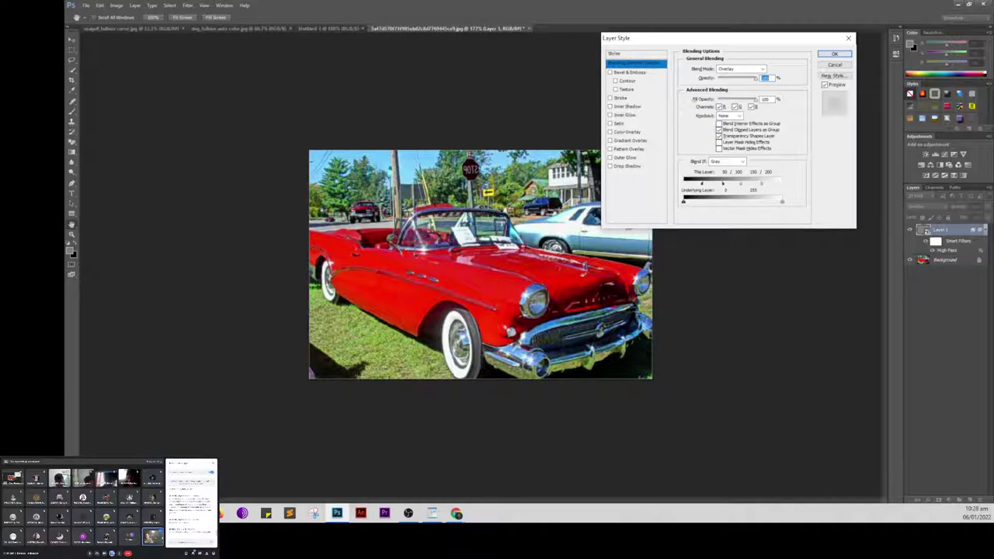
pyautogui.click(836, 57)
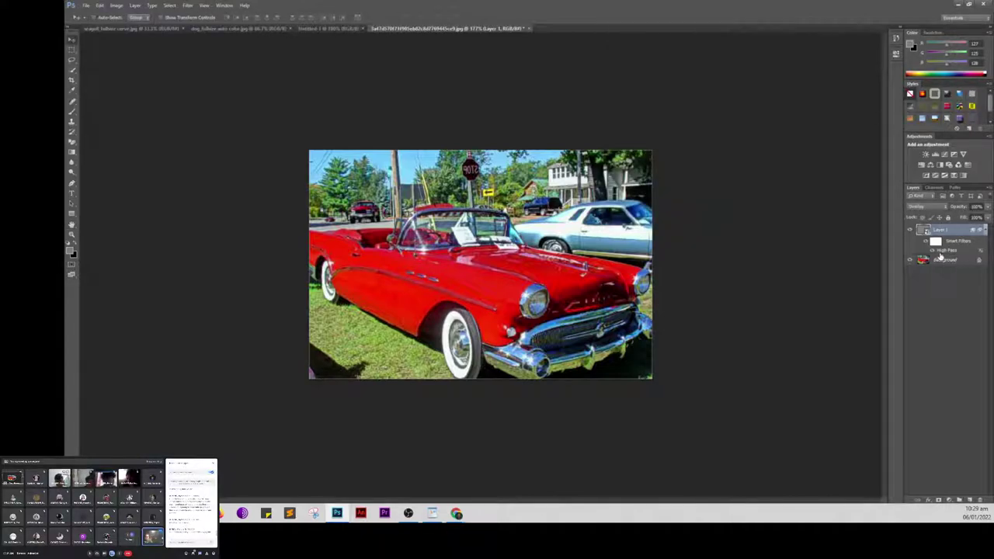
# Step: Reopen the High Pass smart filter and raise its radius to about 5.7 pixels
pyautogui.doubleClick(946, 251)
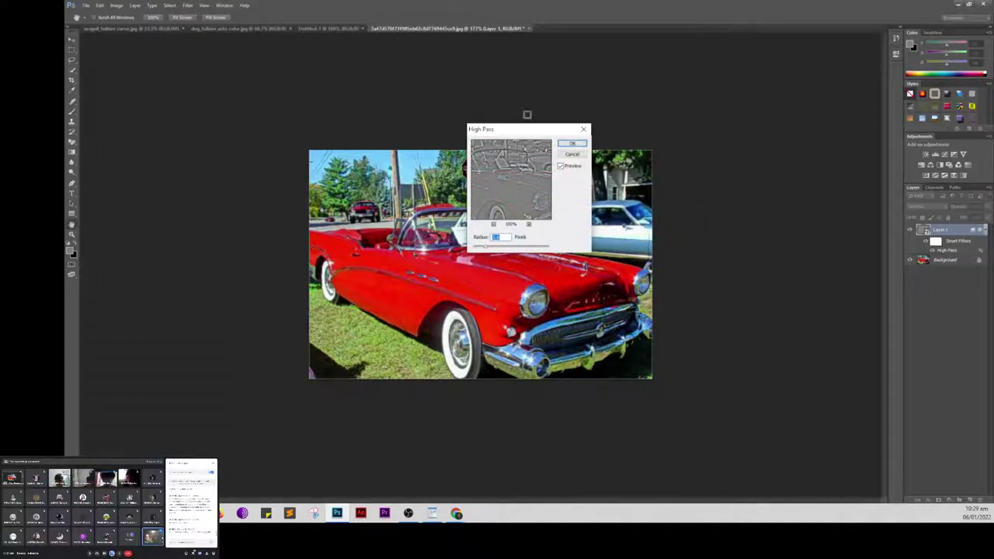
pyautogui.moveTo(523, 126)
pyautogui.mouseDown()
pyautogui.moveTo(557, 139)
pyautogui.moveTo(751, 151)
pyautogui.mouseUp()
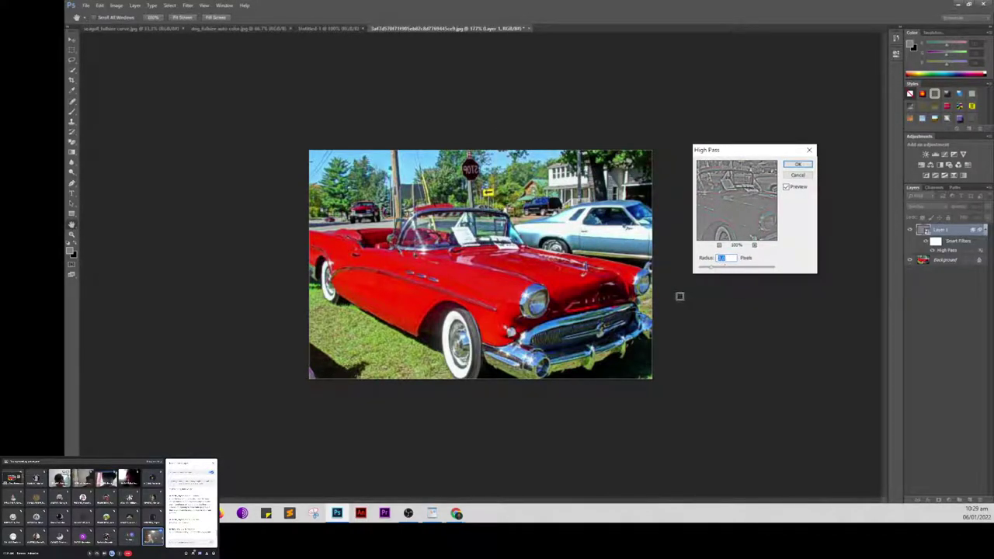
pyautogui.moveTo(710, 268); pyautogui.dragTo(720, 268)
pyautogui.click(721, 268)
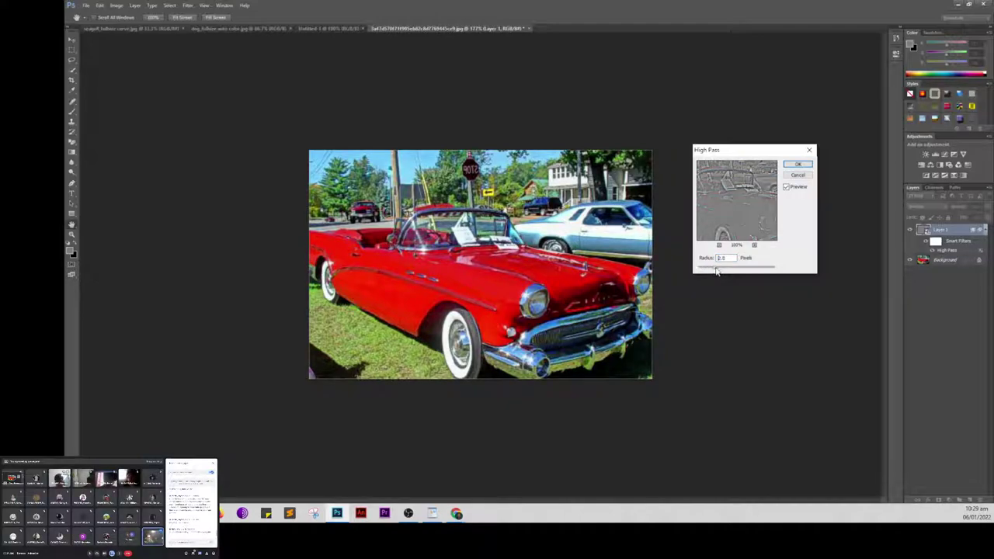
pyautogui.moveTo(716, 268)
pyautogui.mouseDown()
pyautogui.moveTo(769, 267)
pyautogui.moveTo(697, 269)
pyautogui.moveTo(719, 273)
pyautogui.mouseUp()
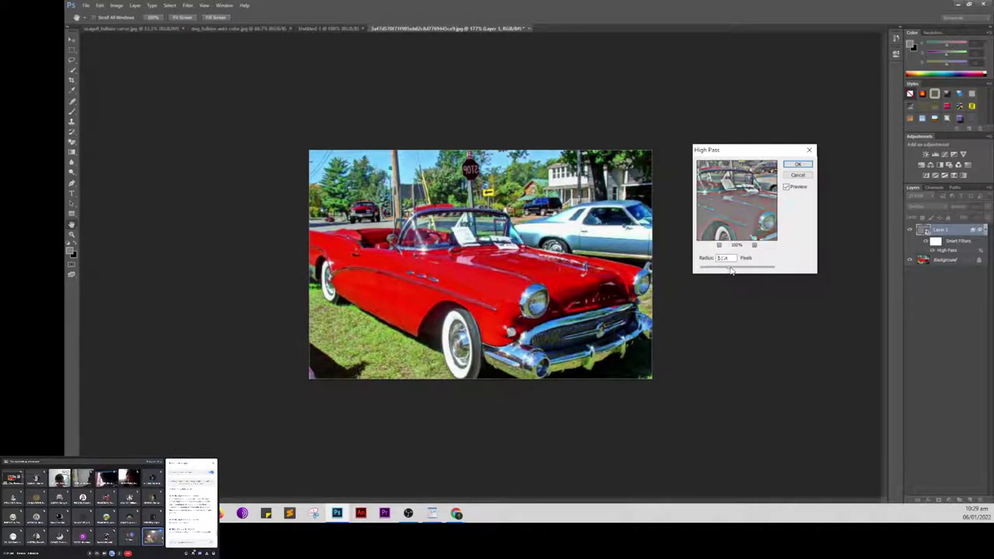
pyautogui.moveTo(718, 273)
pyautogui.mouseDown()
pyautogui.moveTo(740, 270)
pyautogui.moveTo(719, 273)
pyautogui.mouseUp()
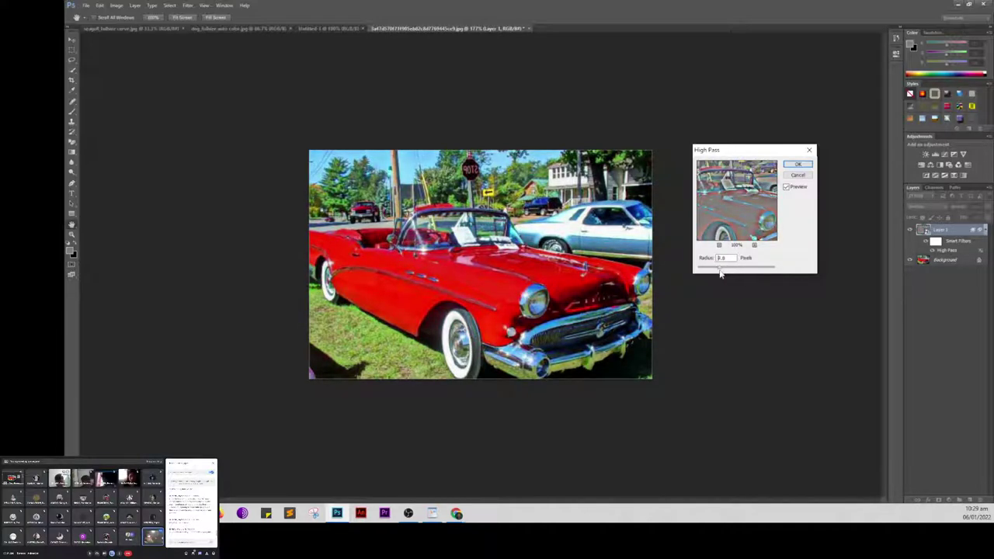
pyautogui.moveTo(719, 273); pyautogui.dragTo(721, 272)
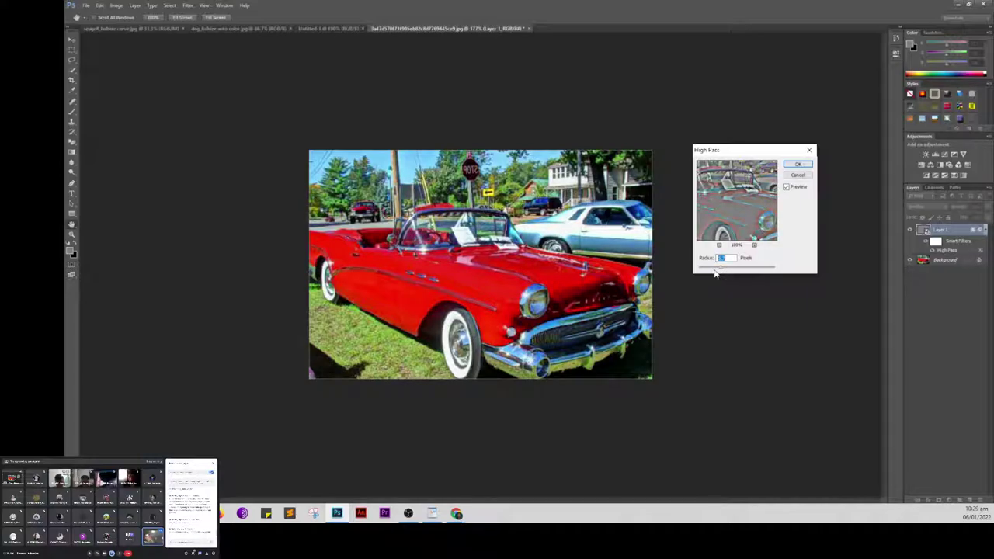
pyautogui.click(803, 166)
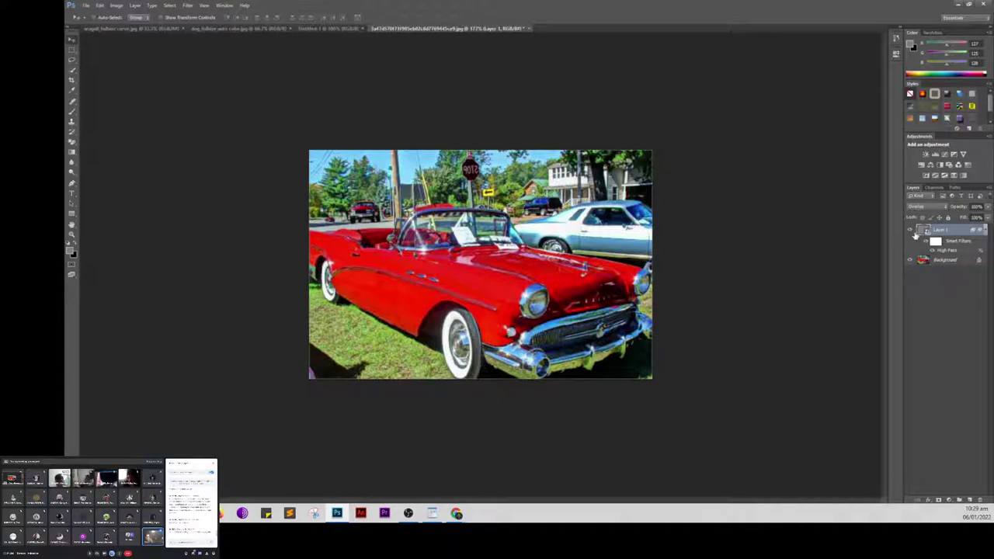
pyautogui.click(911, 233)
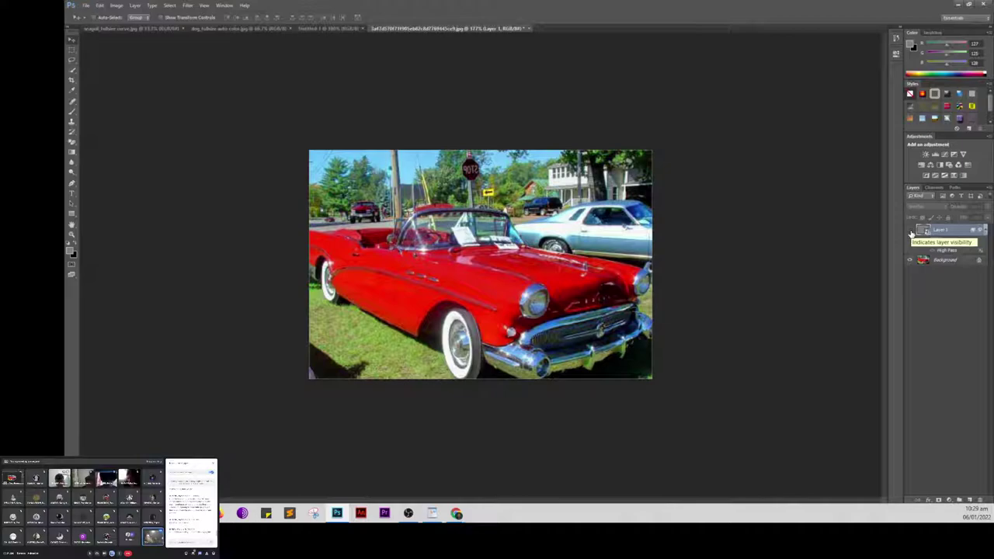
pyautogui.click(911, 232)
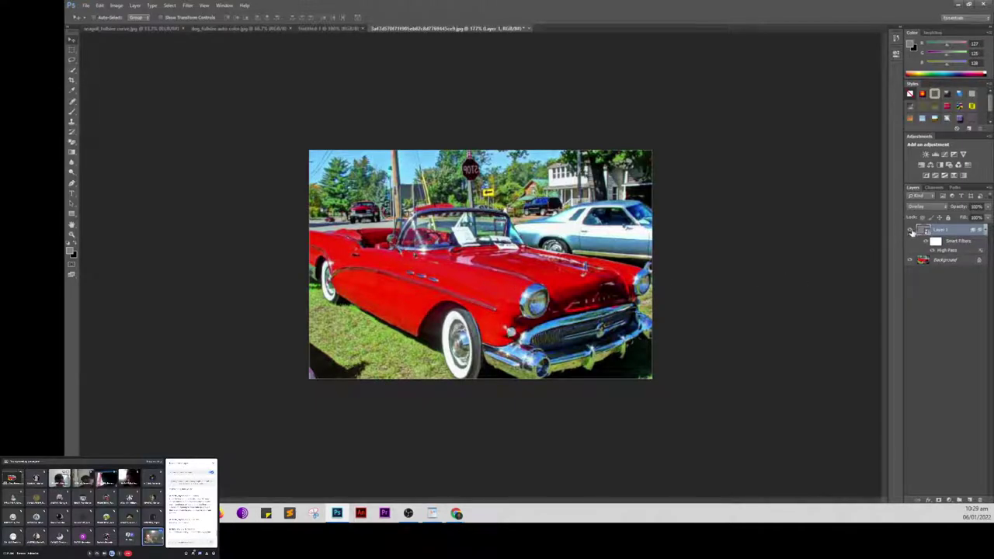
pyautogui.click(911, 232)
pyautogui.click(912, 232)
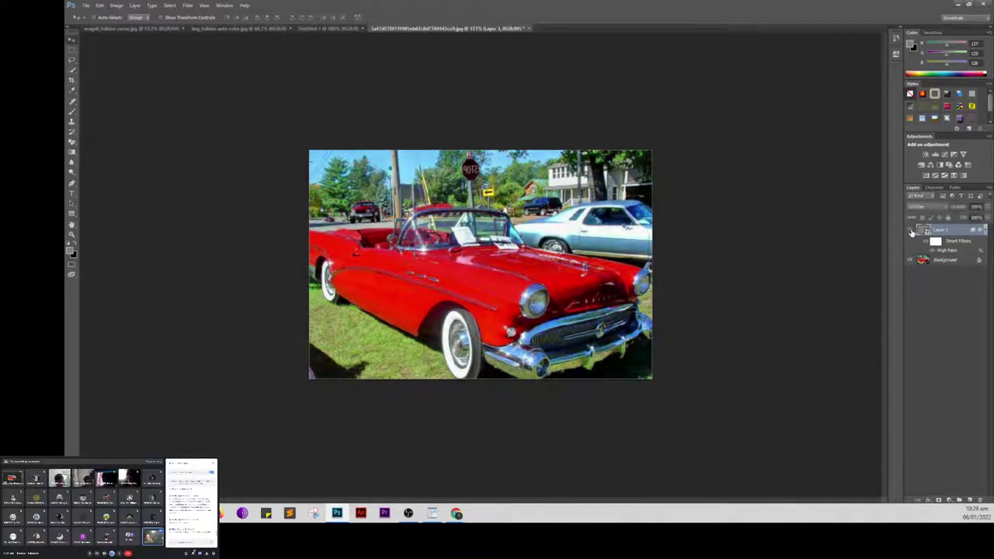
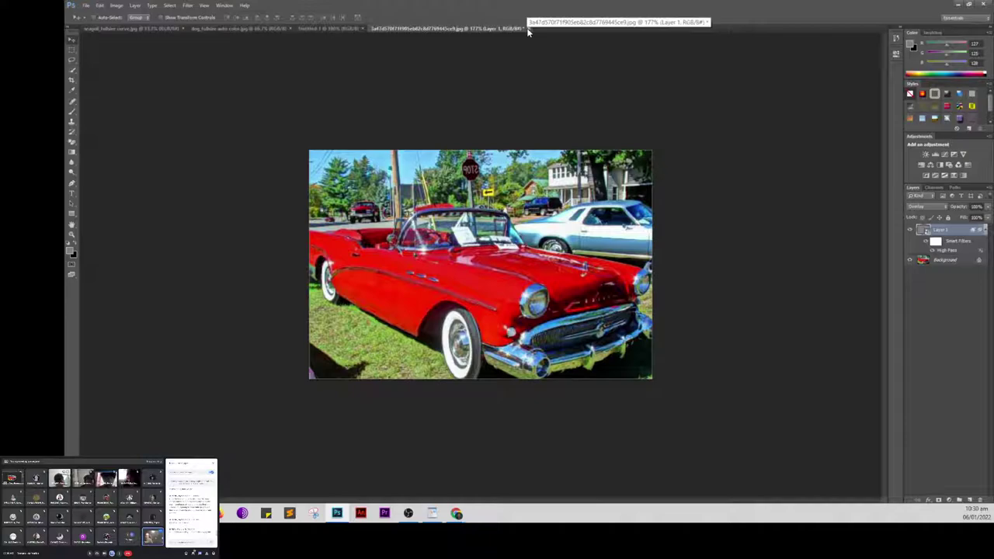
# Step: Close the car photo without saving and begin a new document
pyautogui.click(526, 28)
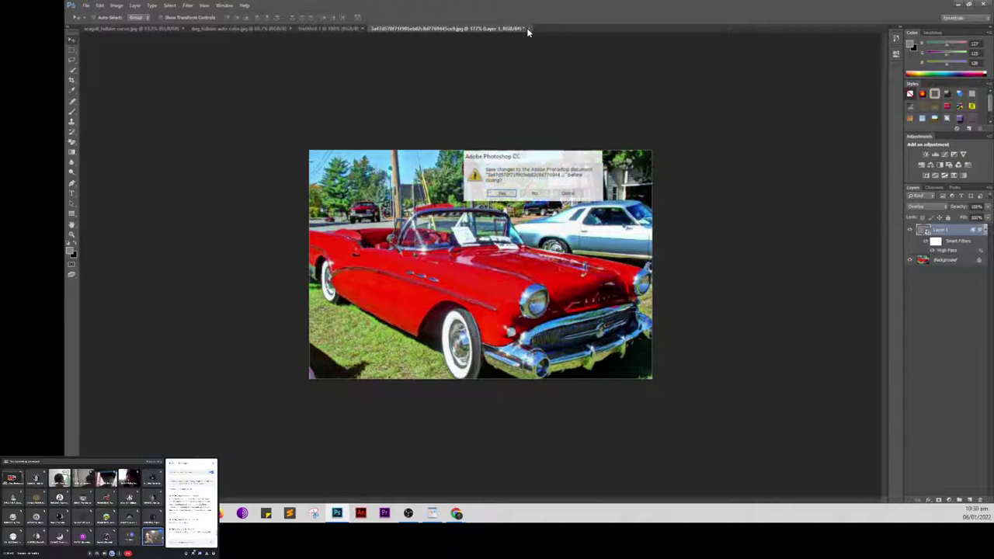
pyautogui.click(537, 193)
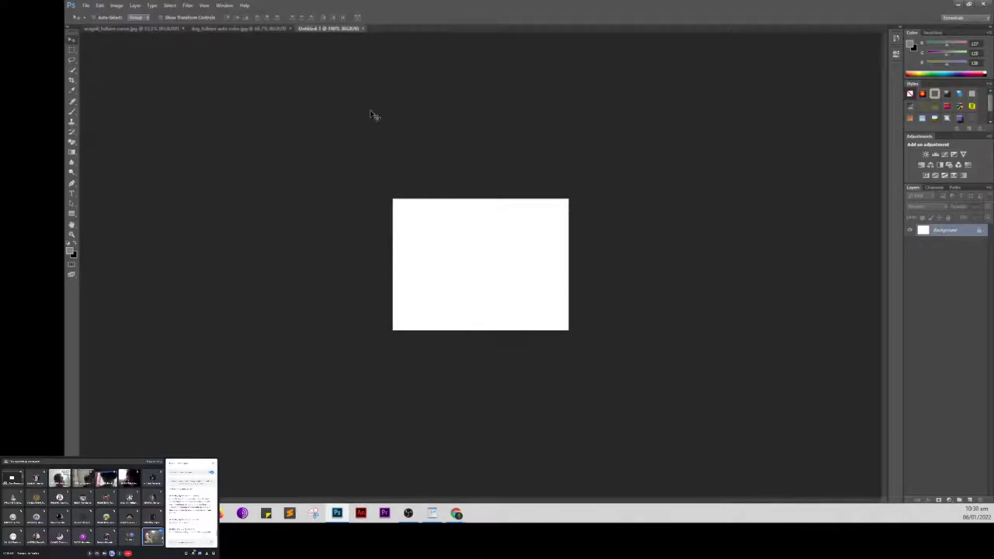
pyautogui.click(86, 5)
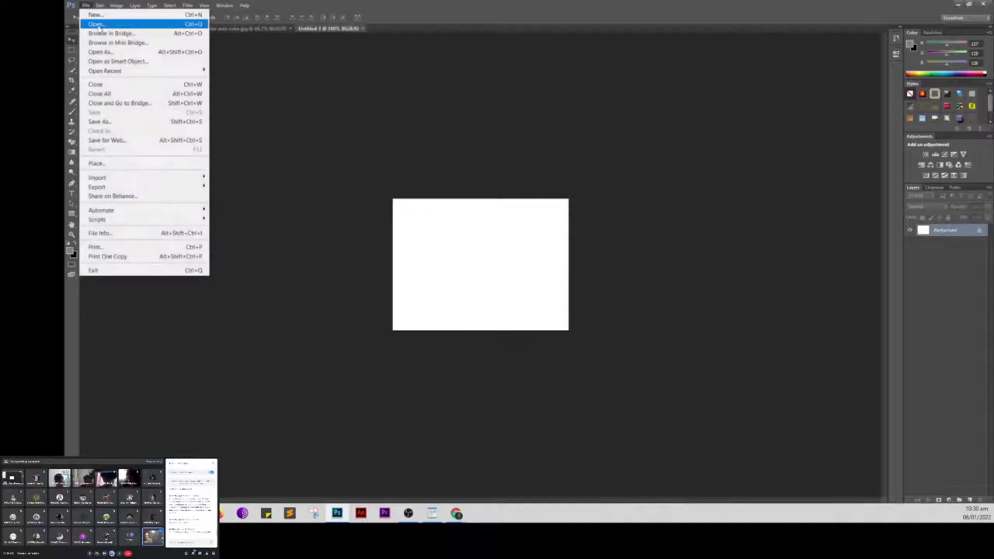
pyautogui.click(93, 17)
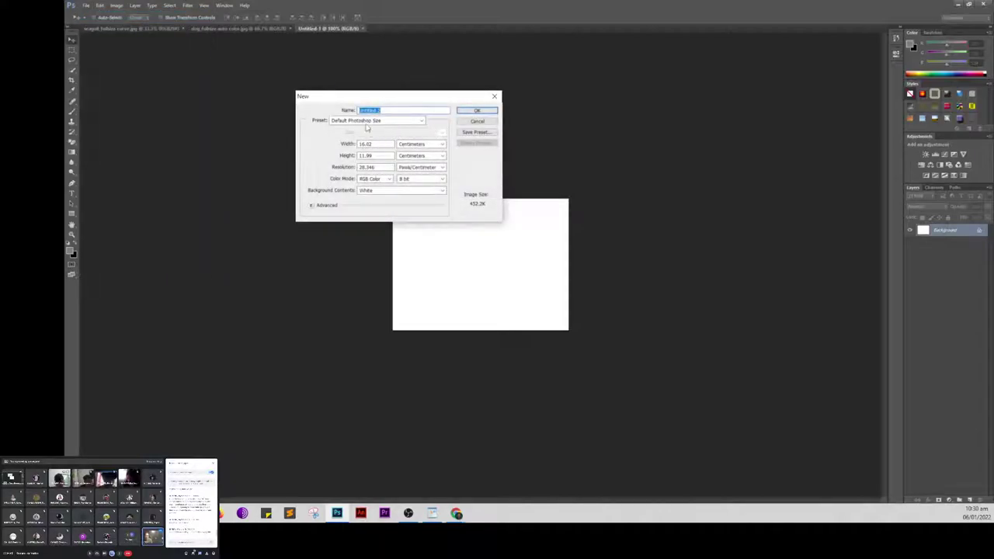
# Step: Create an International Paper A4 document at 300 ppi and rotate it 90° clockwise to landscape
pyautogui.click(365, 120)
pyautogui.click(351, 160)
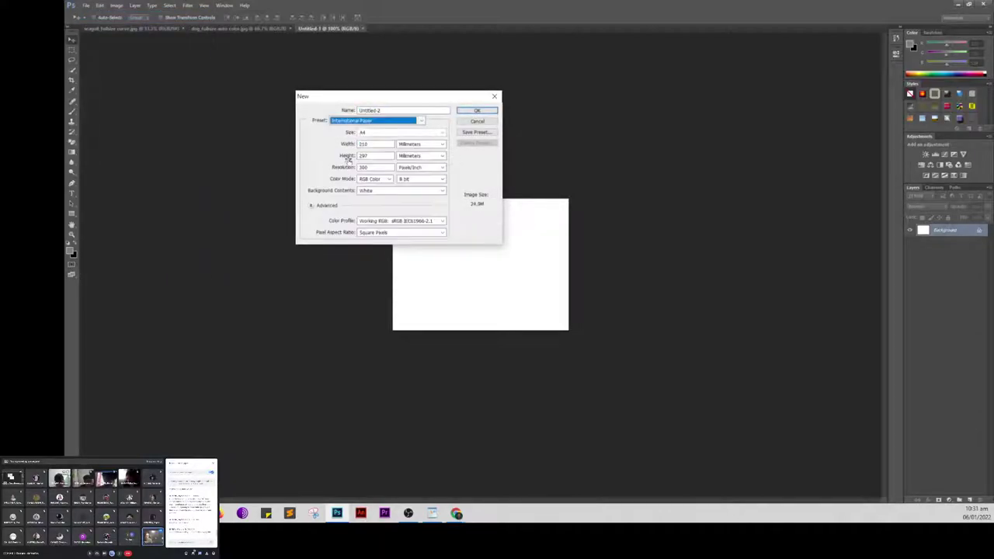
pyautogui.click(478, 111)
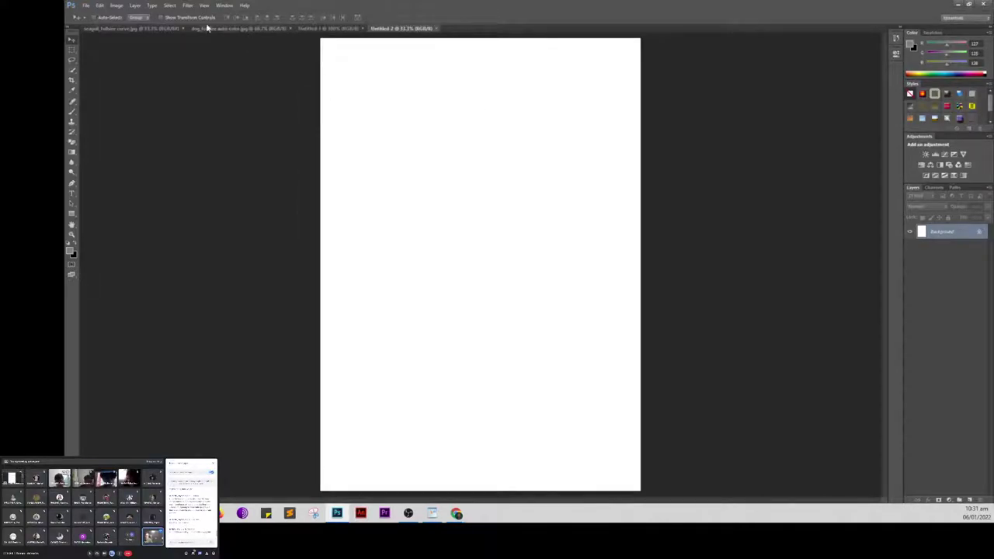
pyautogui.click(116, 5)
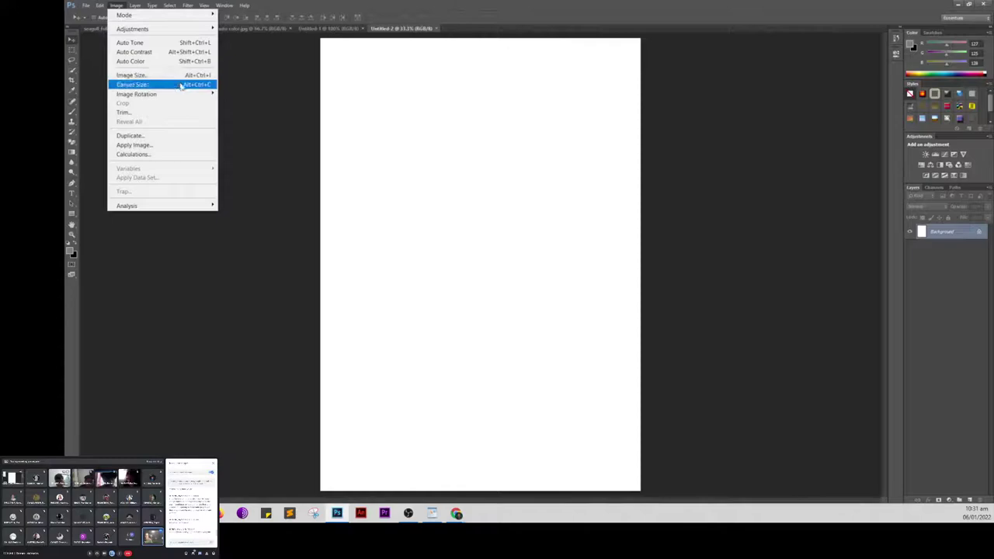
pyautogui.moveTo(137, 94)
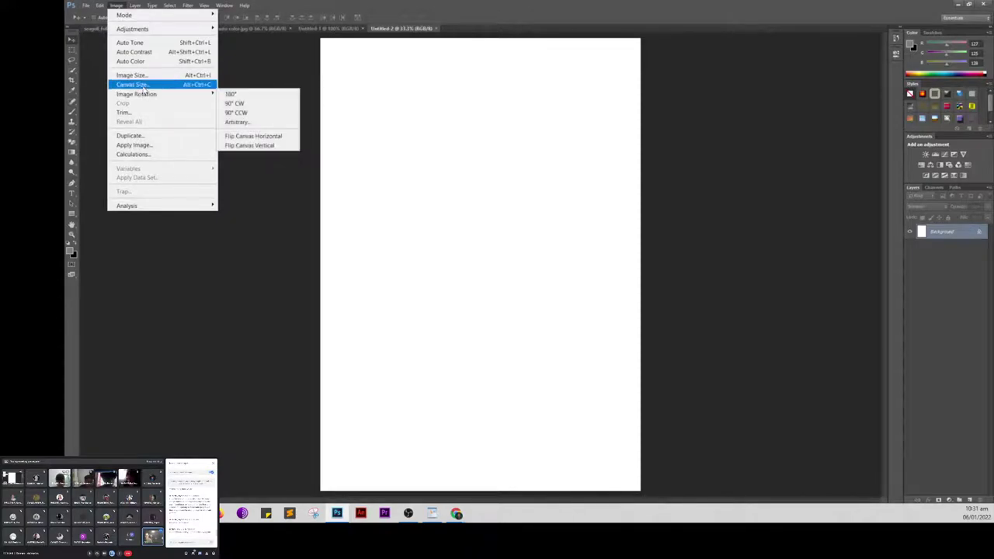
pyautogui.click(230, 104)
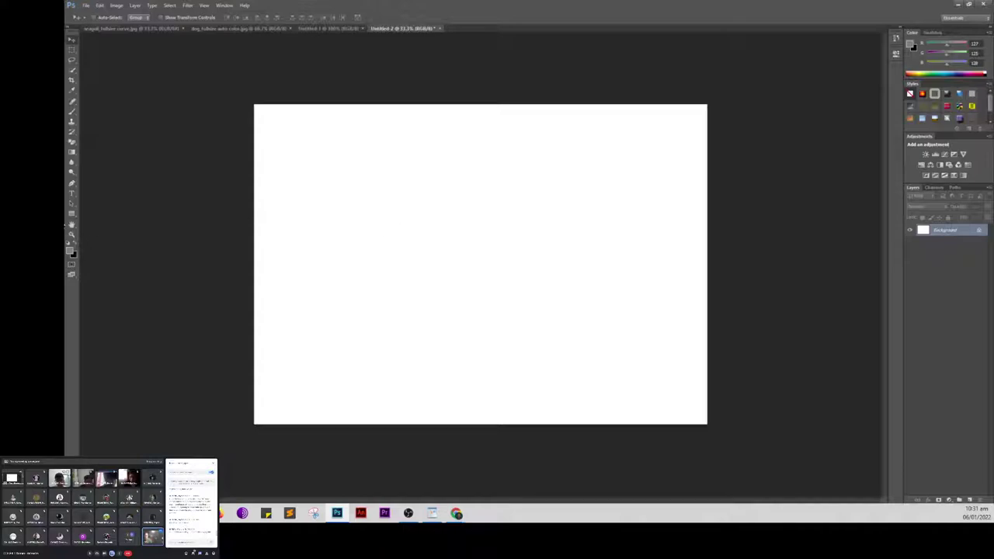
pyautogui.click(72, 227)
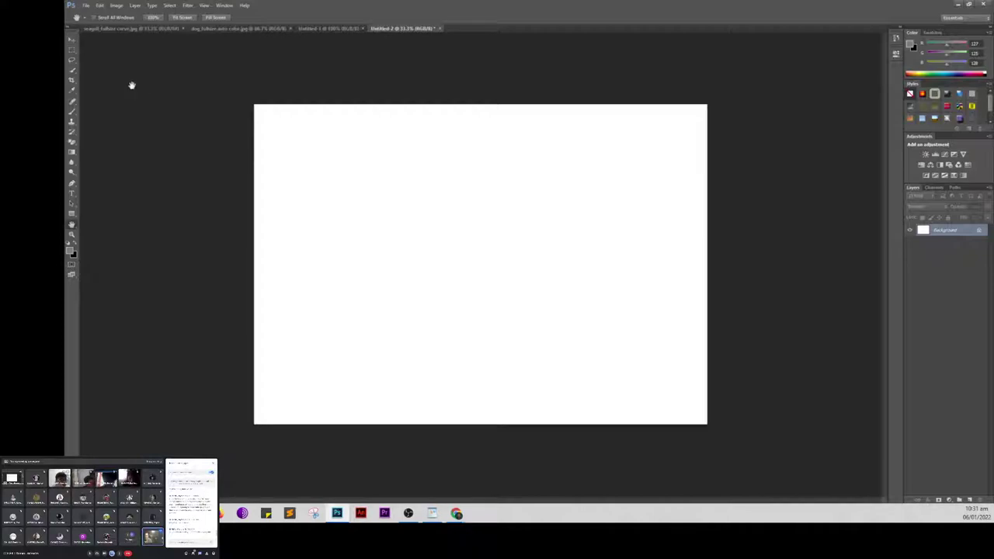
# Step: Select the Custom Shape Tool and enlarge its shape picker list
pyautogui.rightClick(72, 226)
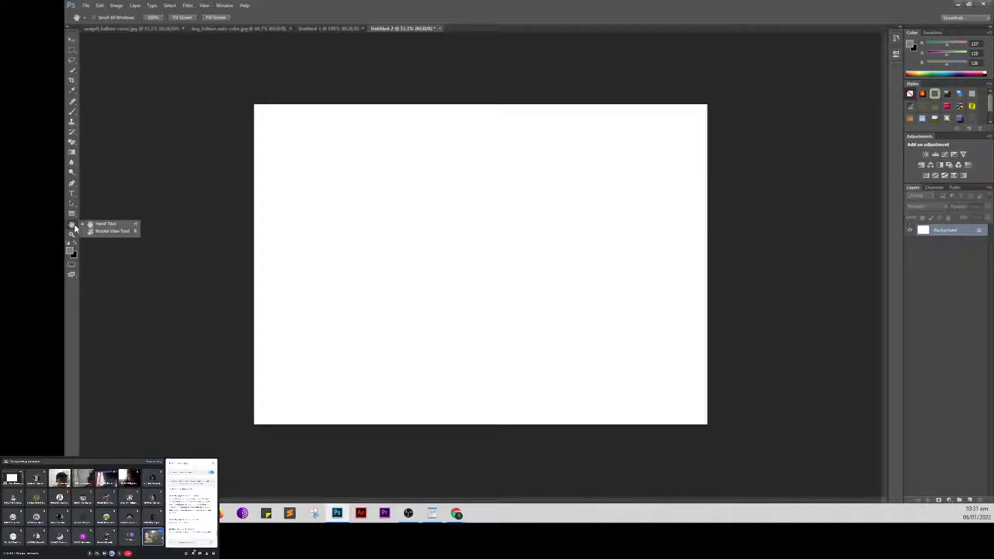
pyautogui.click(71, 212)
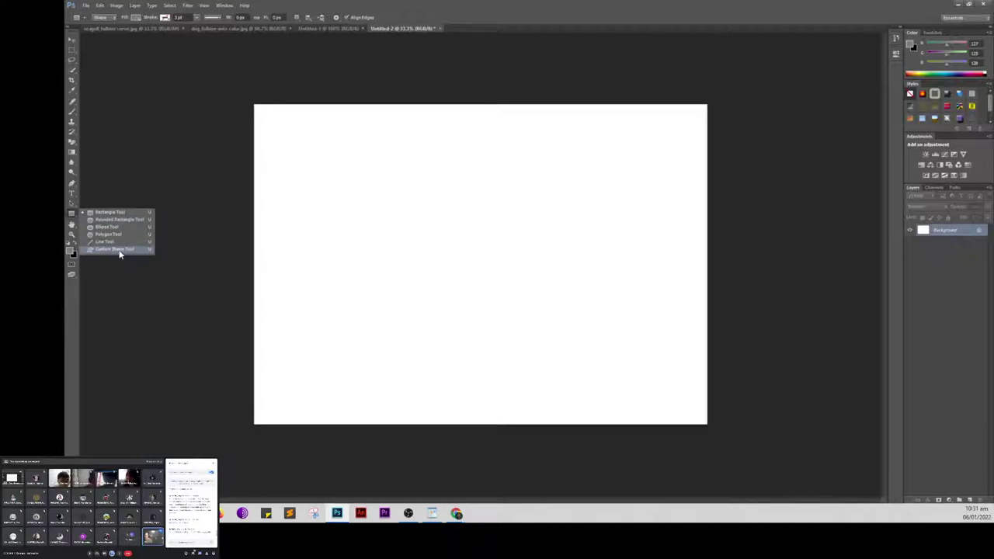
pyautogui.click(119, 249)
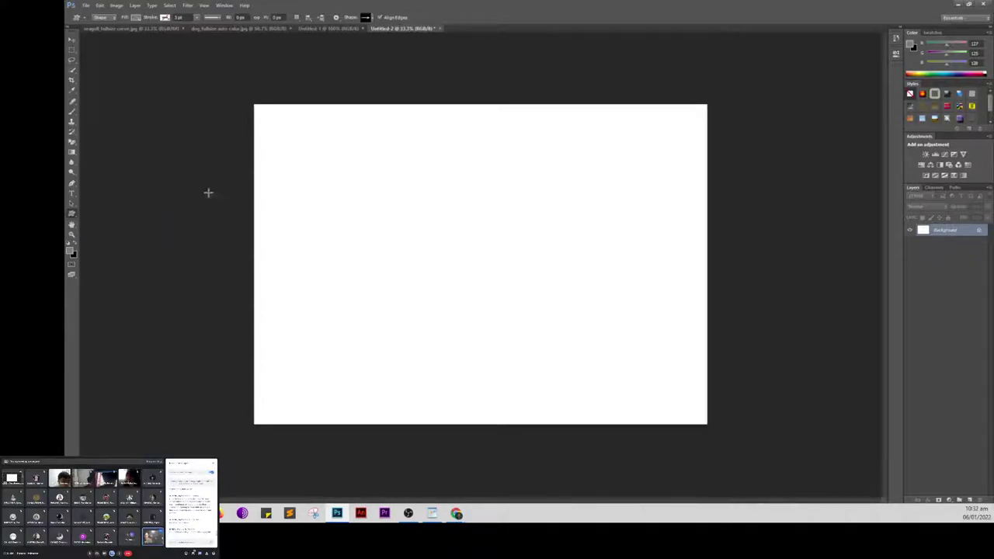
pyautogui.click(371, 19)
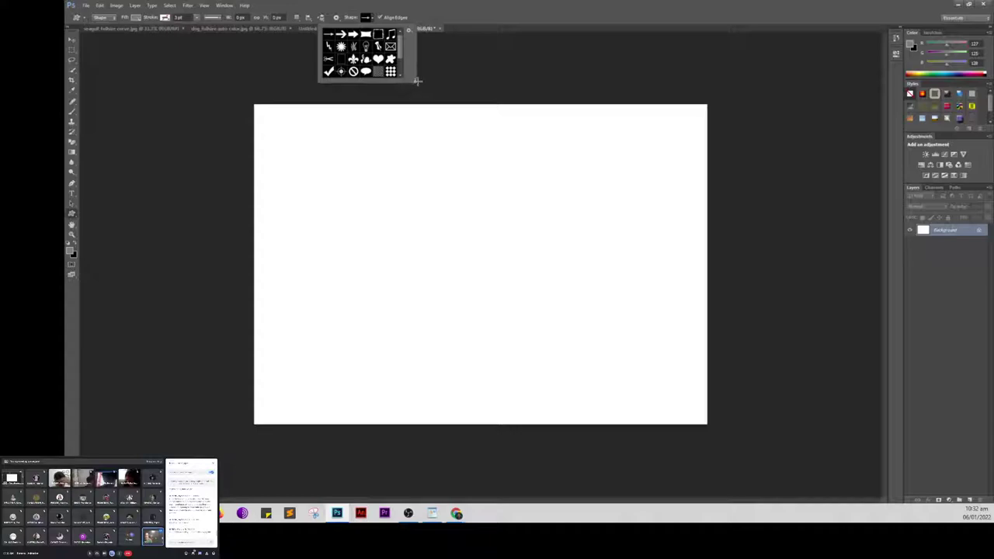
pyautogui.moveTo(416, 81); pyautogui.dragTo(550, 211)
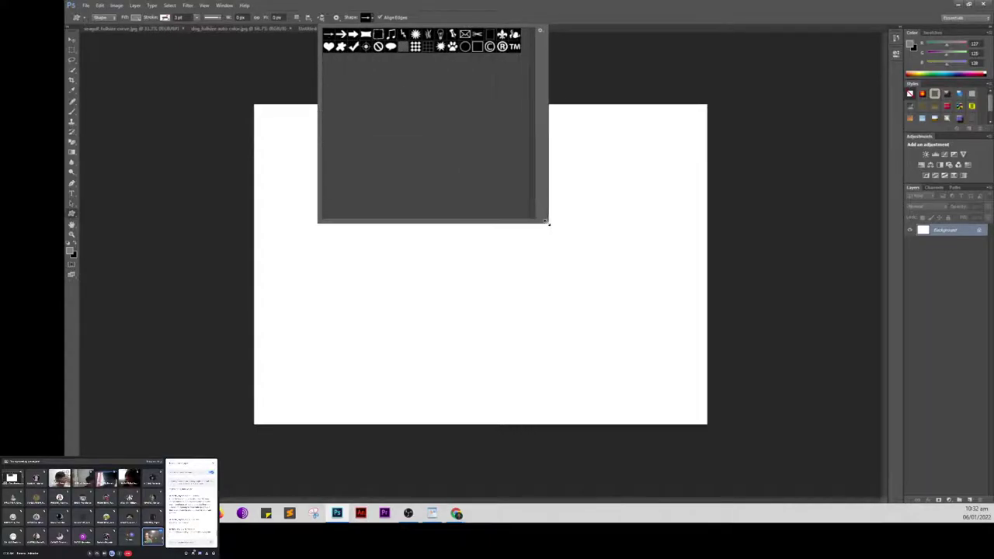
# Step: Append the All shape set and pick the floral ornament shape
pyautogui.click(543, 31)
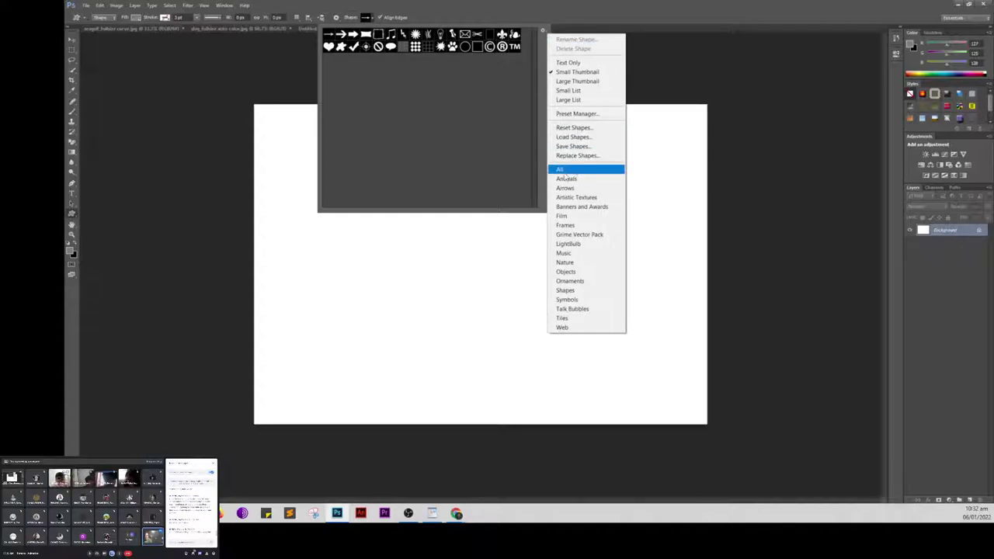
pyautogui.click(599, 169)
pyautogui.click(573, 189)
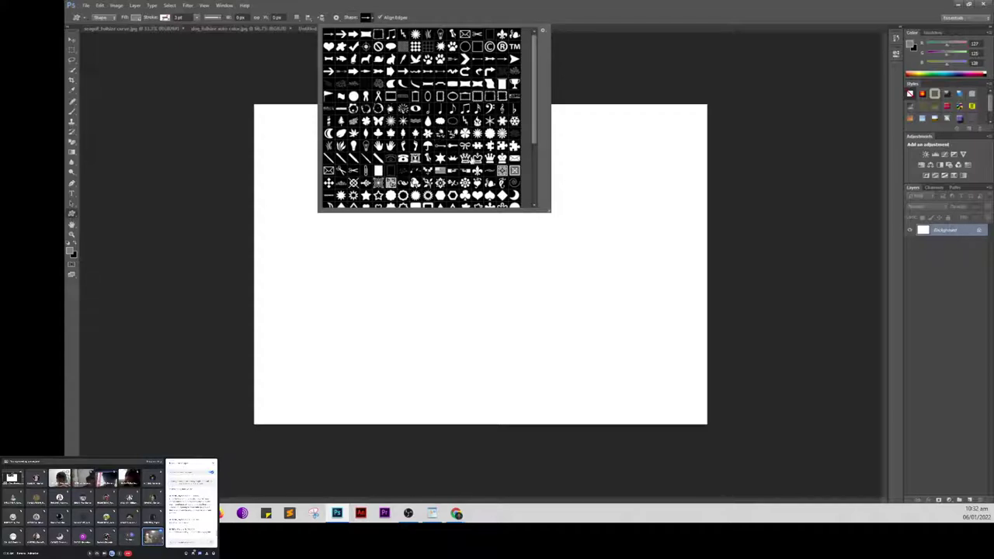
pyautogui.scroll(-1, 417, 146)
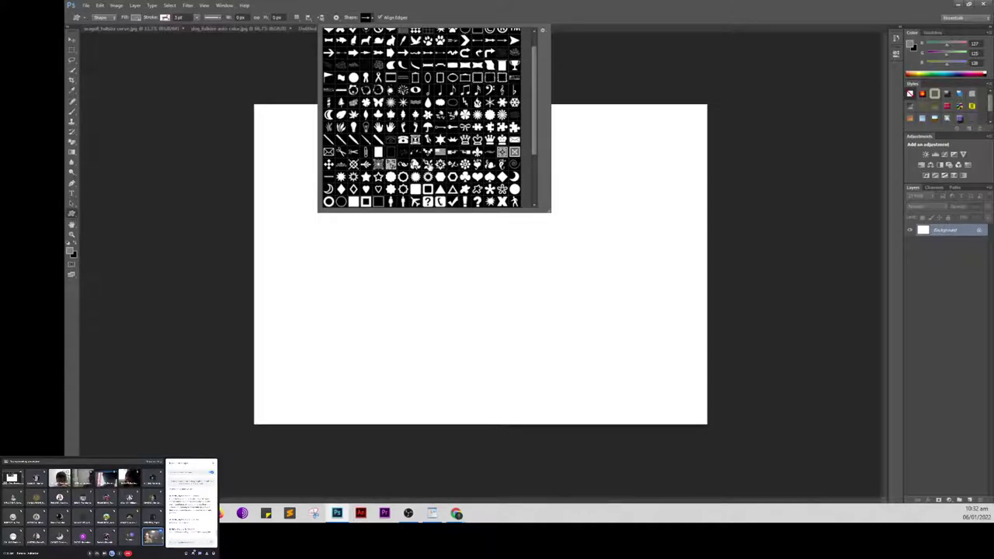
pyautogui.click(427, 164)
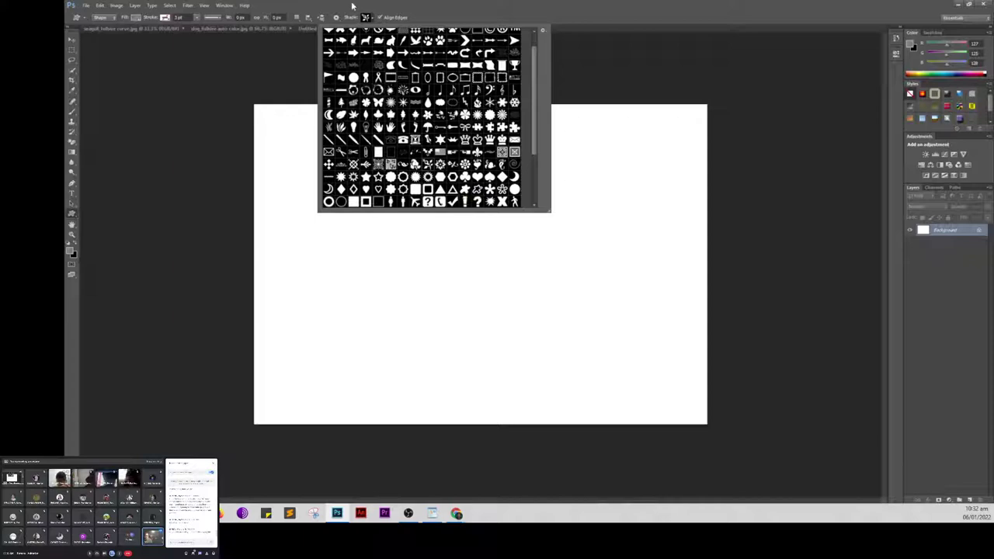
pyautogui.click(432, 22)
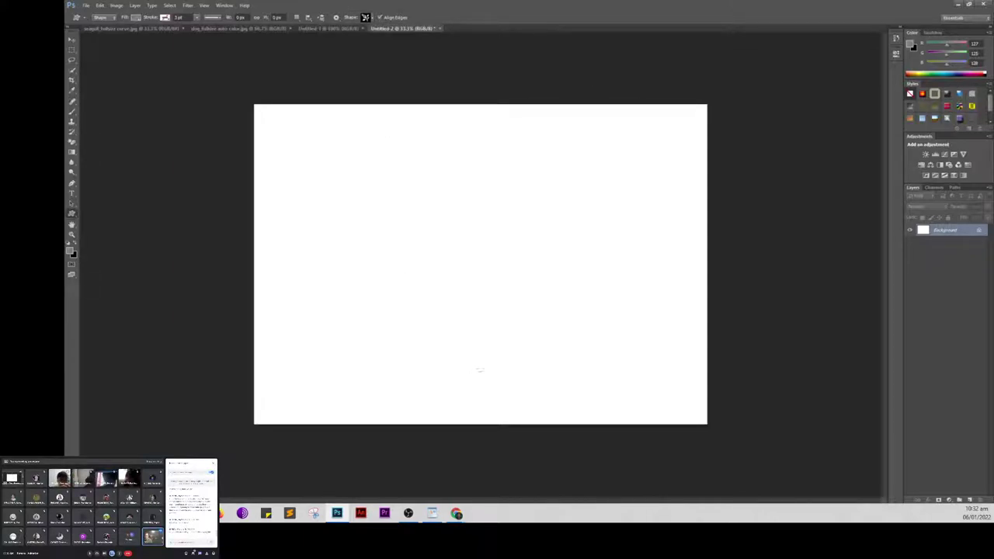
# Step: Draw the grey floral branch as Shape 1 and move it near the canvas centre
pyautogui.moveTo(404, 222); pyautogui.dragTo(592, 388)
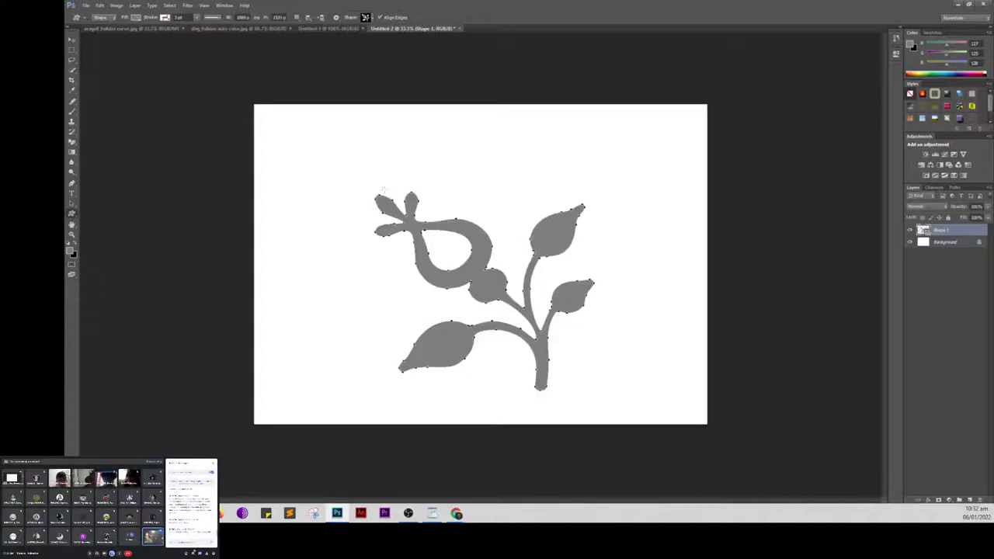
pyautogui.click(72, 40)
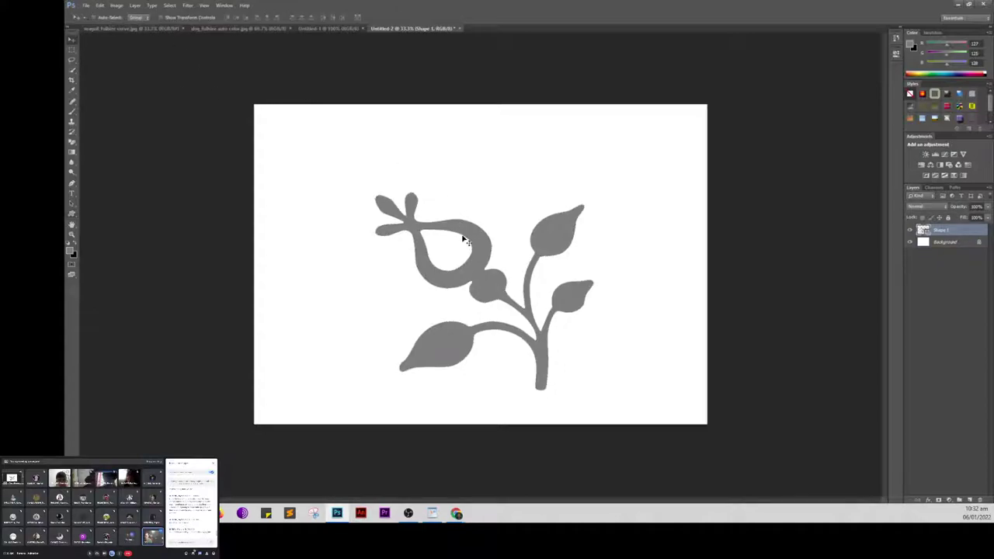
pyautogui.moveTo(484, 239)
pyautogui.mouseDown()
pyautogui.moveTo(484, 205)
pyautogui.moveTo(665, 253)
pyautogui.mouseUp()
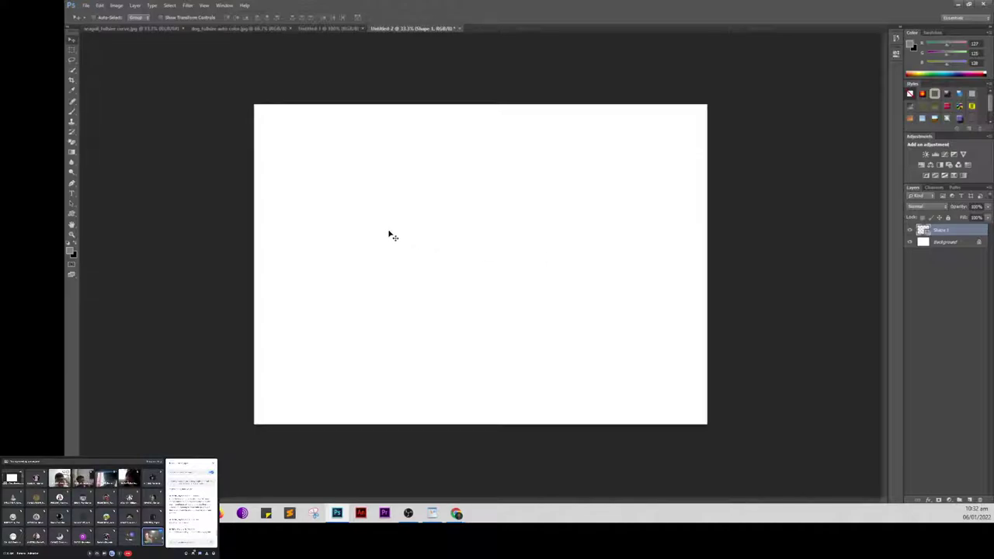
pyautogui.moveTo(380, 235); pyautogui.dragTo(672, 276)
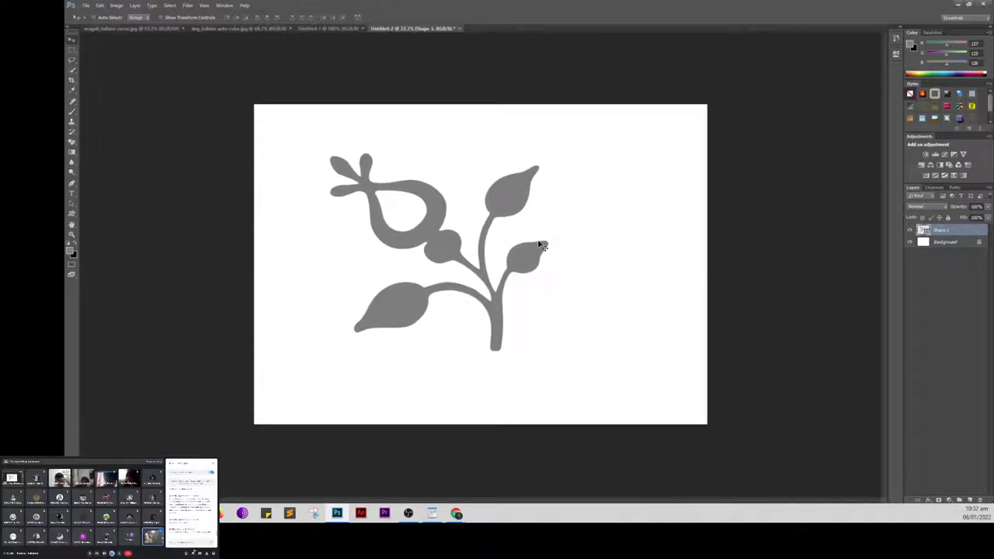
pyautogui.click(542, 245)
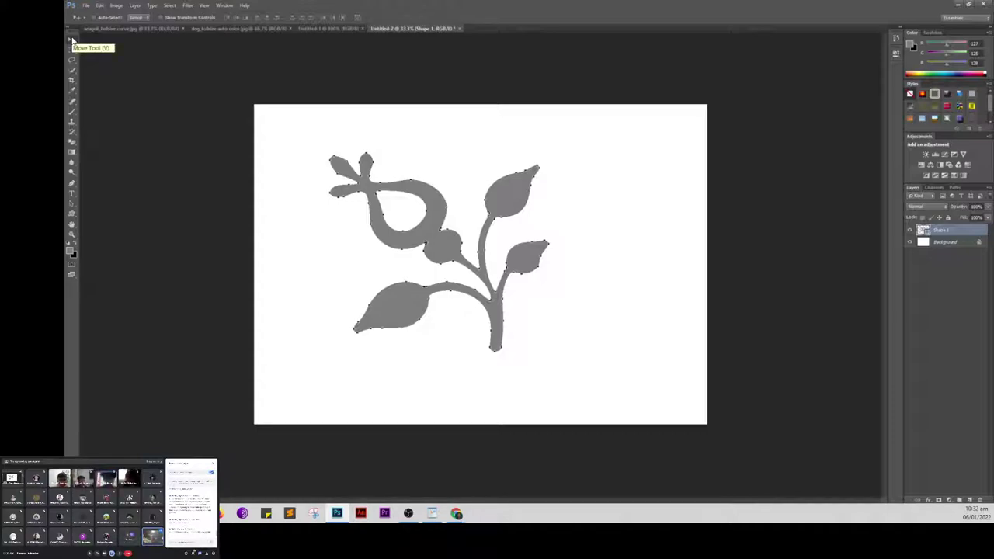
pyautogui.click(72, 39)
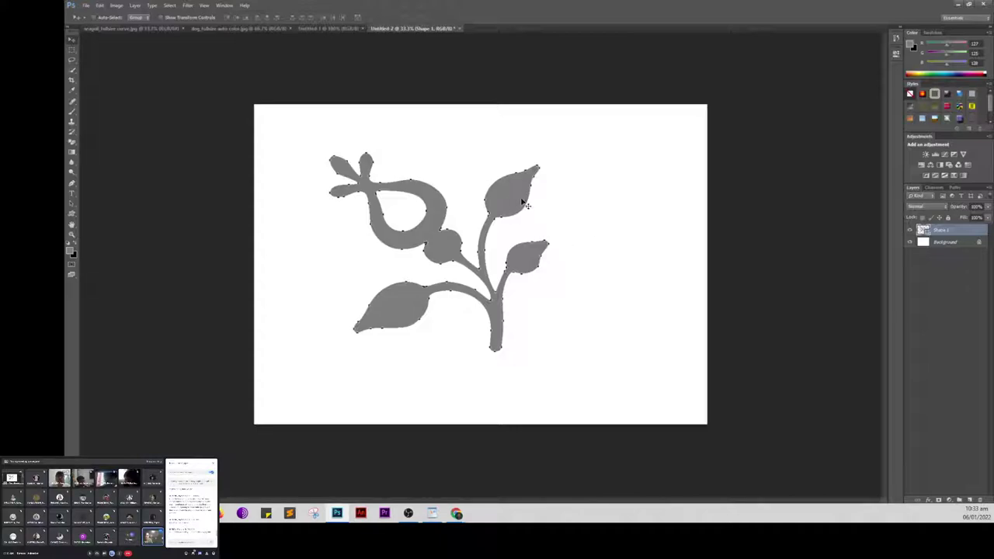
pyautogui.moveTo(525, 204); pyautogui.dragTo(562, 212)
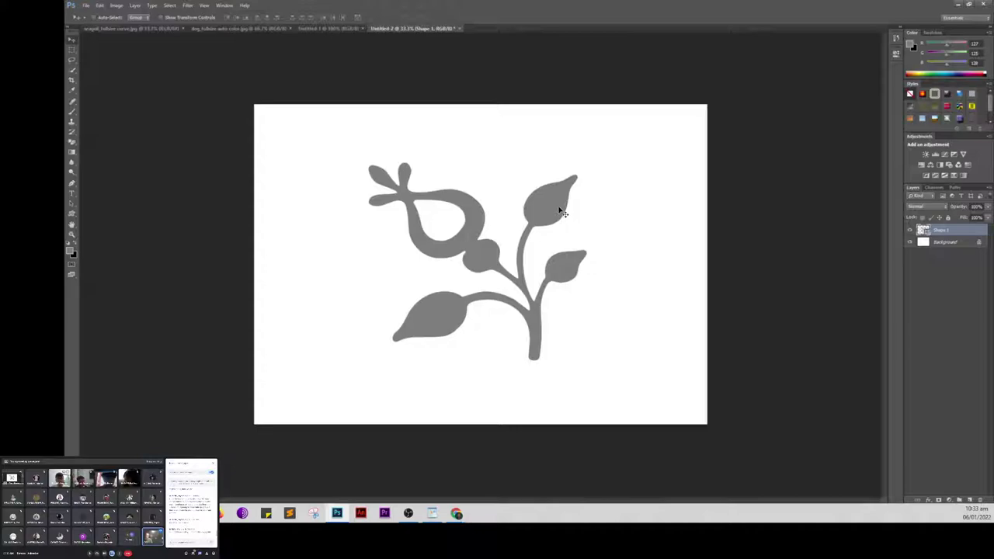
# Step: Duplicate the floral Shape 1 layer and convert the copy to a Smart Object
pyautogui.click(483, 273)
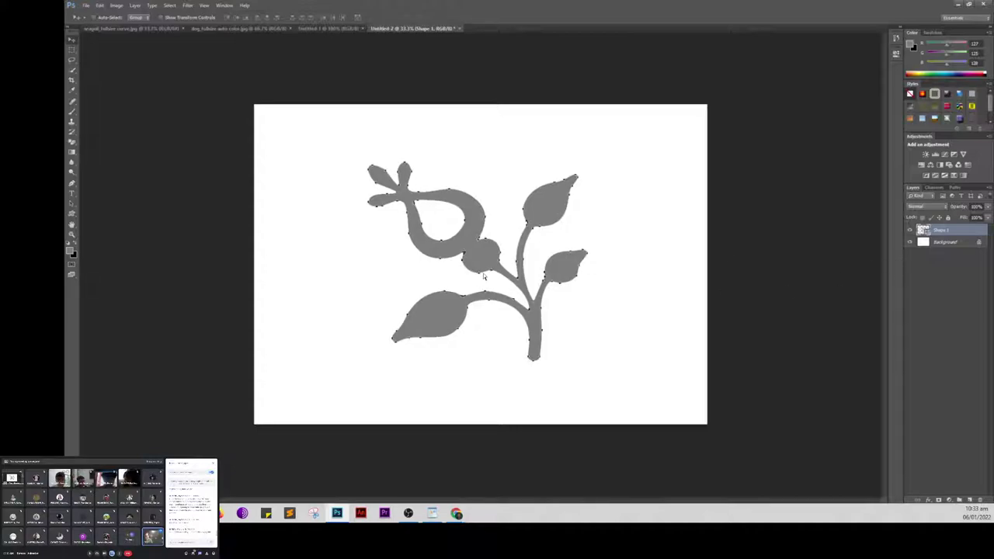
pyautogui.hotkey('ctrl', 'j')
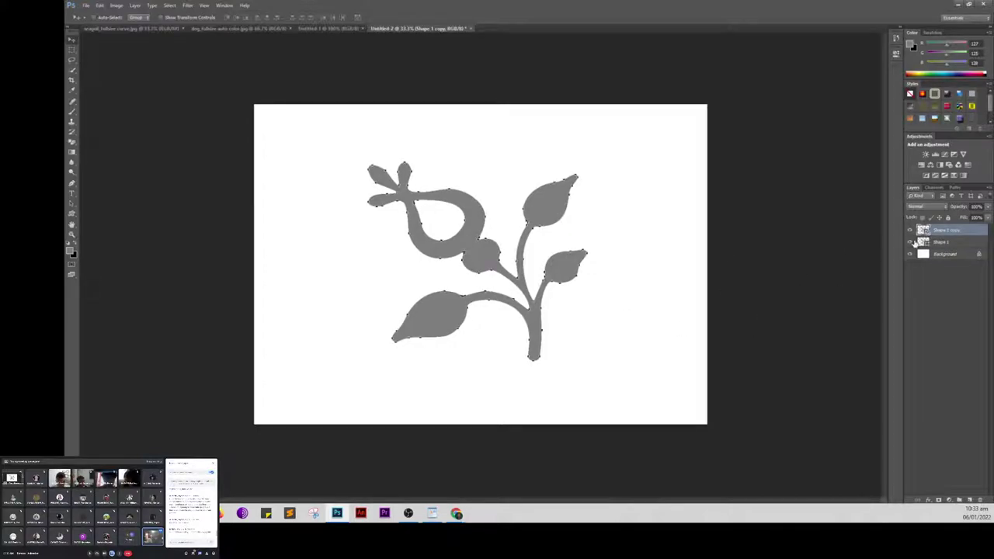
pyautogui.click(794, 266)
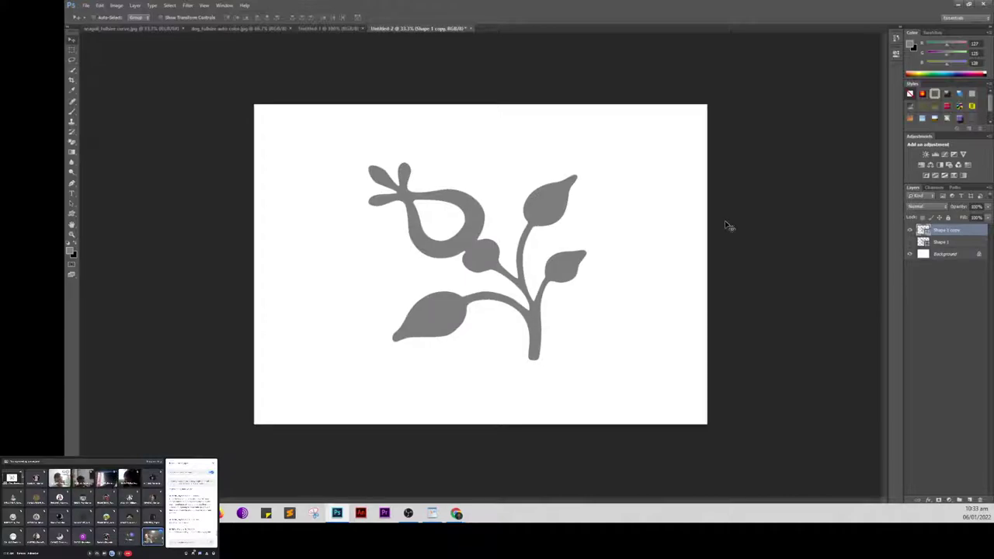
pyautogui.rightClick(948, 232)
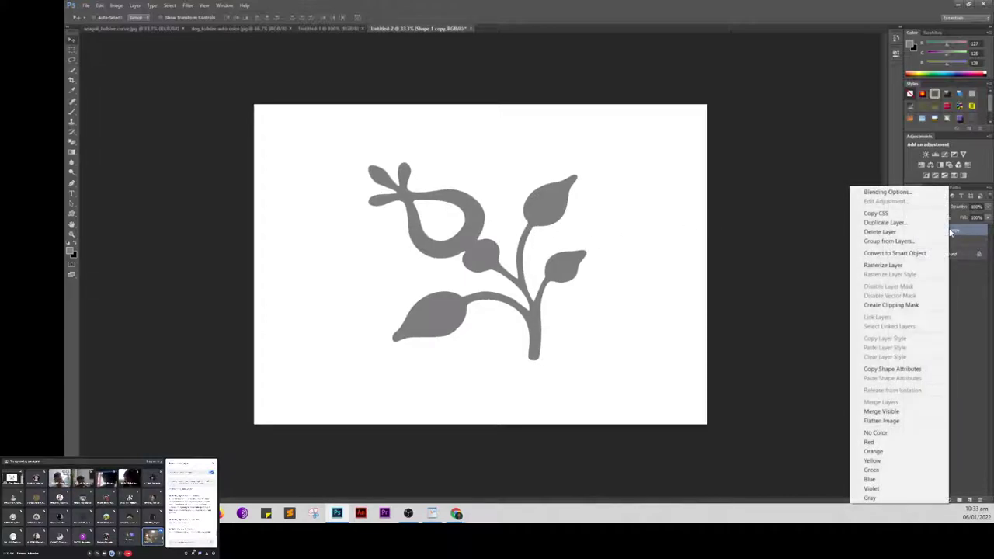
pyautogui.click(881, 253)
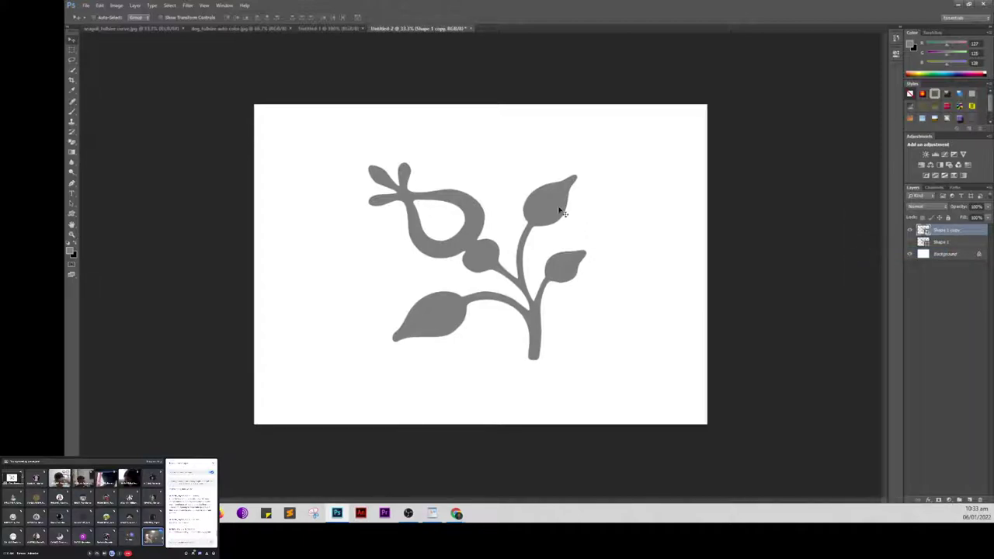
pyautogui.moveTo(560, 212); pyautogui.dragTo(557, 206)
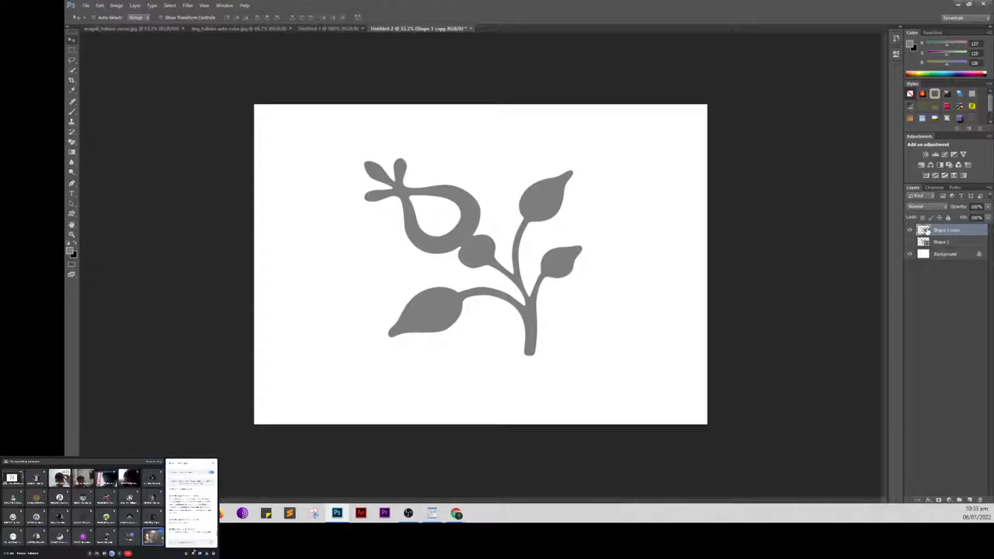
# Step: Open and close the smart object, delete the Shape 1 copy, and show Shape 1 again
pyautogui.doubleClick(923, 230)
pyautogui.click(566, 206)
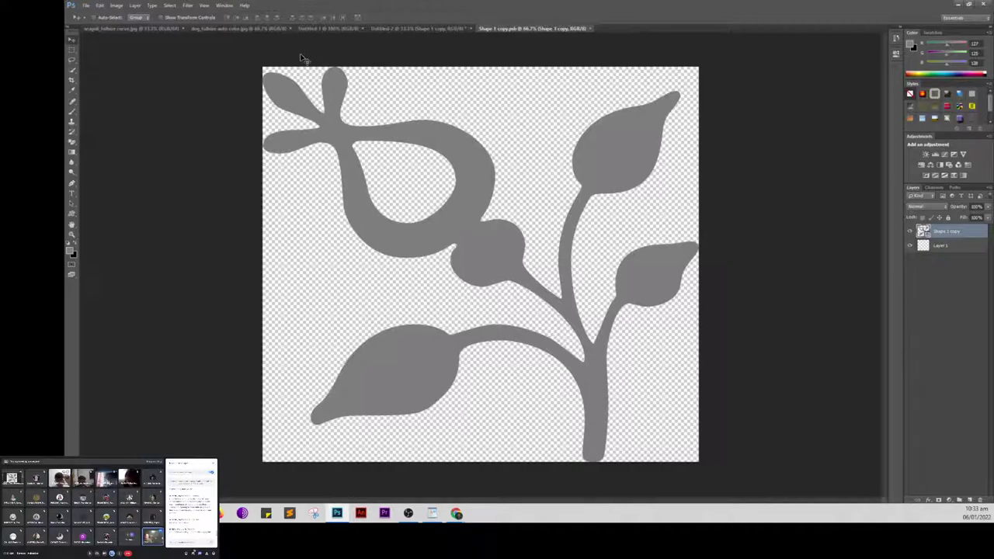
pyautogui.click(590, 30)
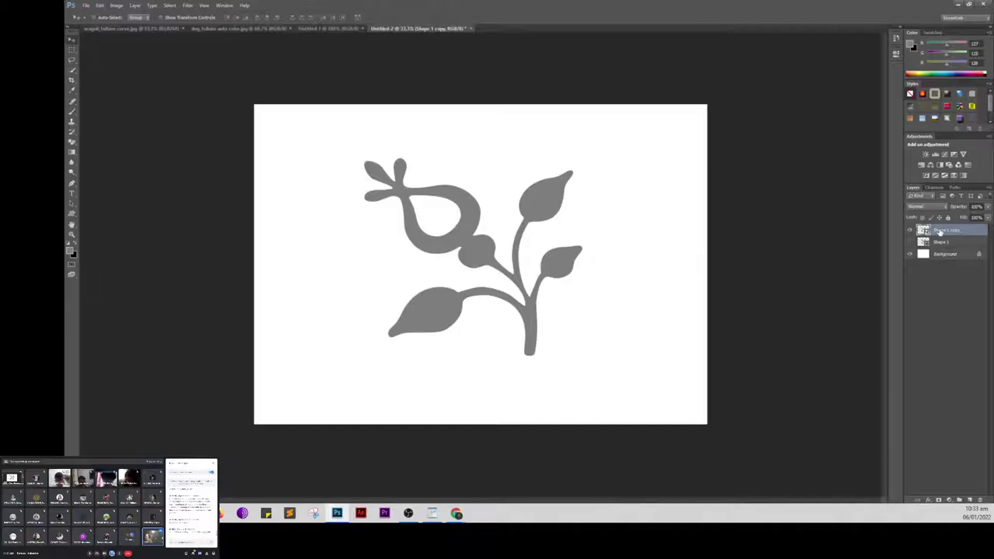
pyautogui.press('Delete')
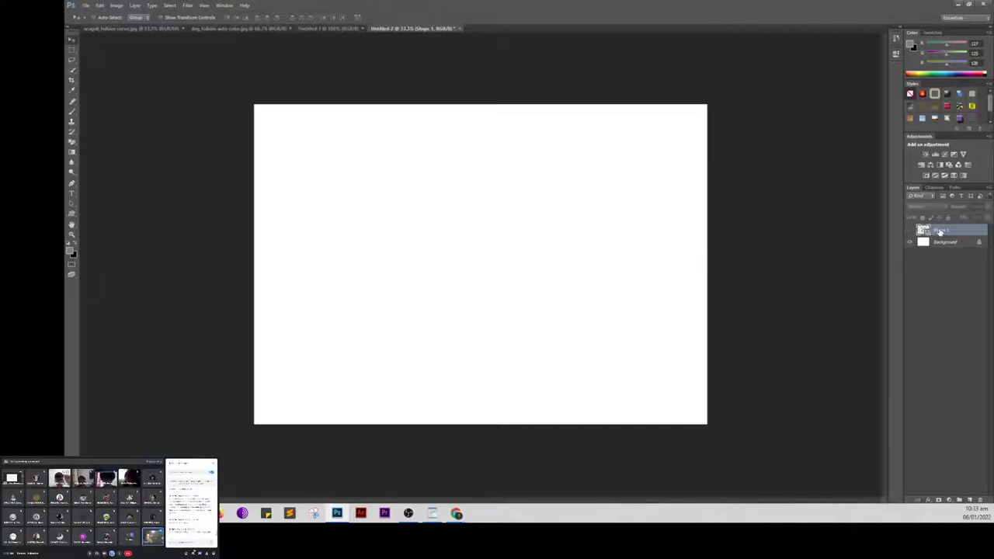
pyautogui.click(910, 231)
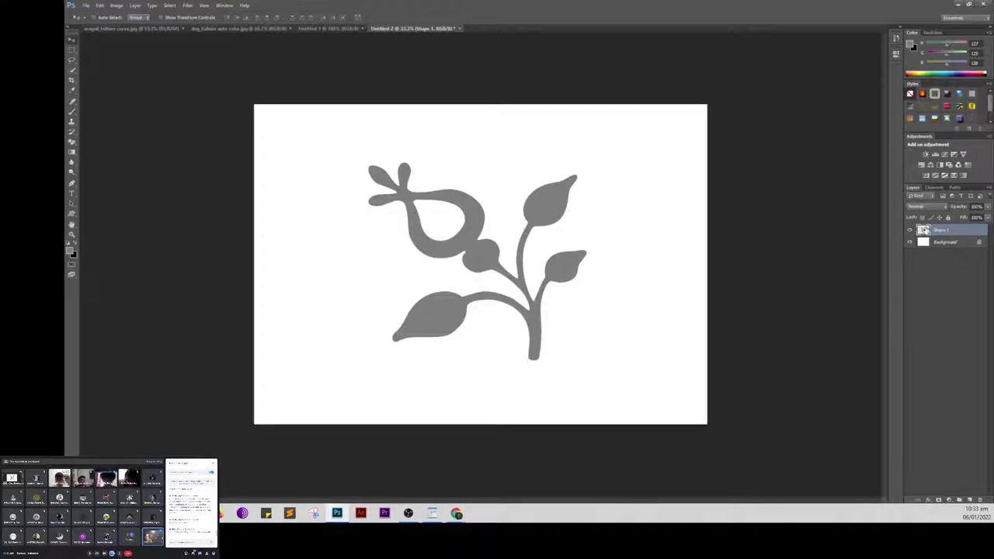
# Step: Change the Shape 1 flower's fill to a brown swatch
pyautogui.doubleClick(923, 230)
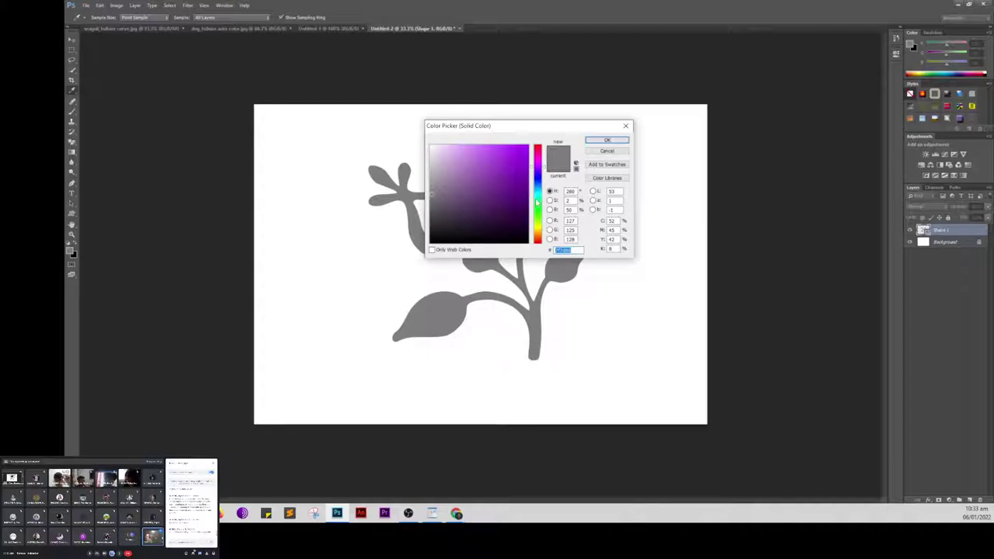
pyautogui.click(535, 190)
pyautogui.click(537, 172)
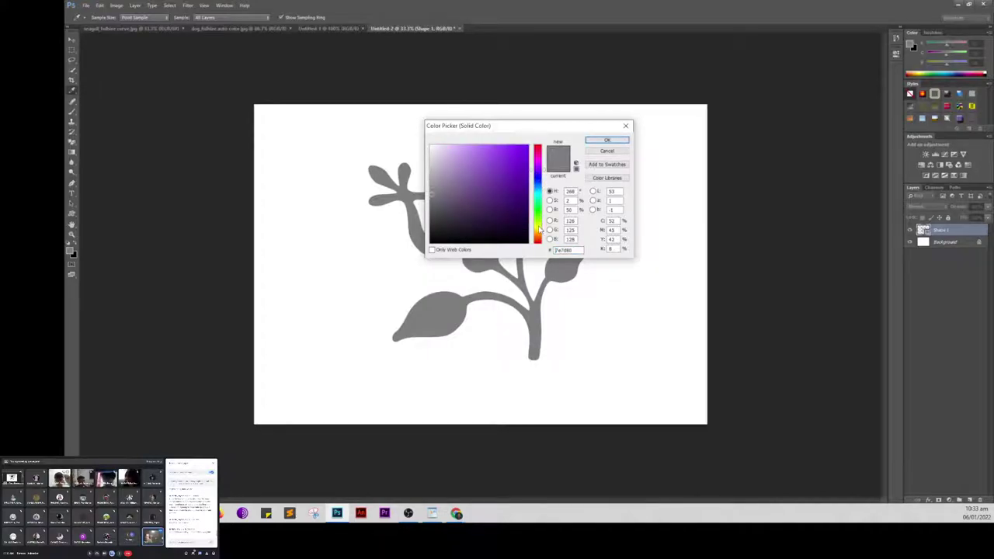
pyautogui.click(538, 228)
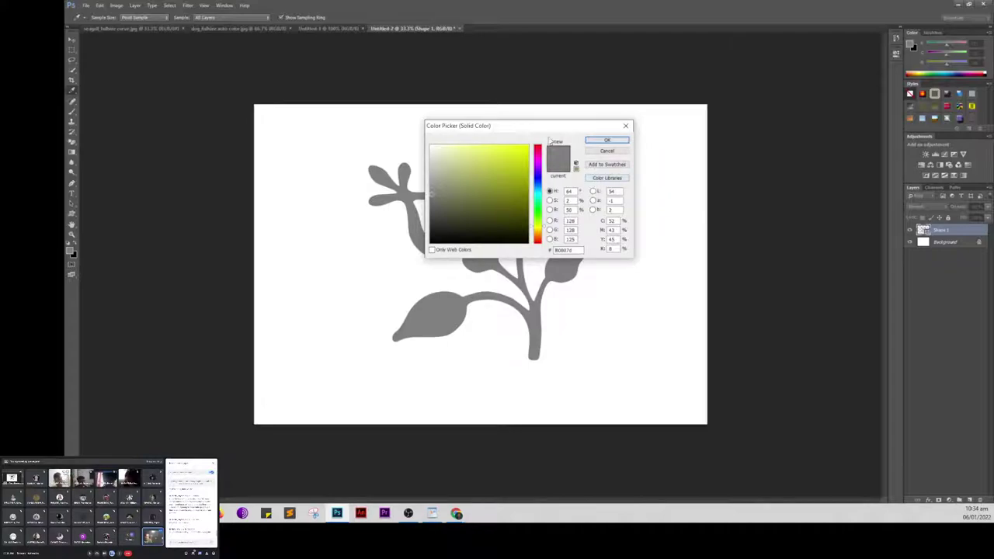
pyautogui.moveTo(541, 129); pyautogui.dragTo(393, 117)
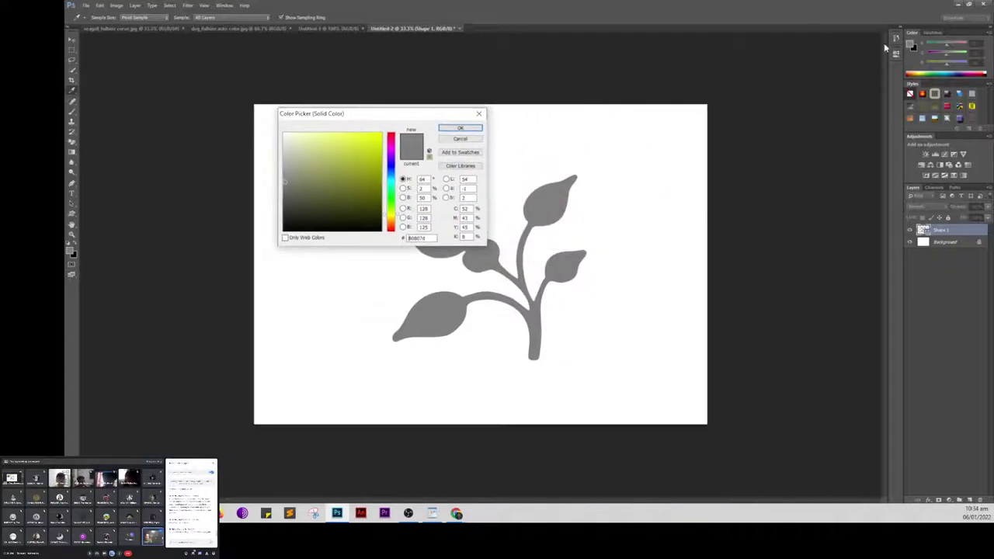
pyautogui.click(932, 32)
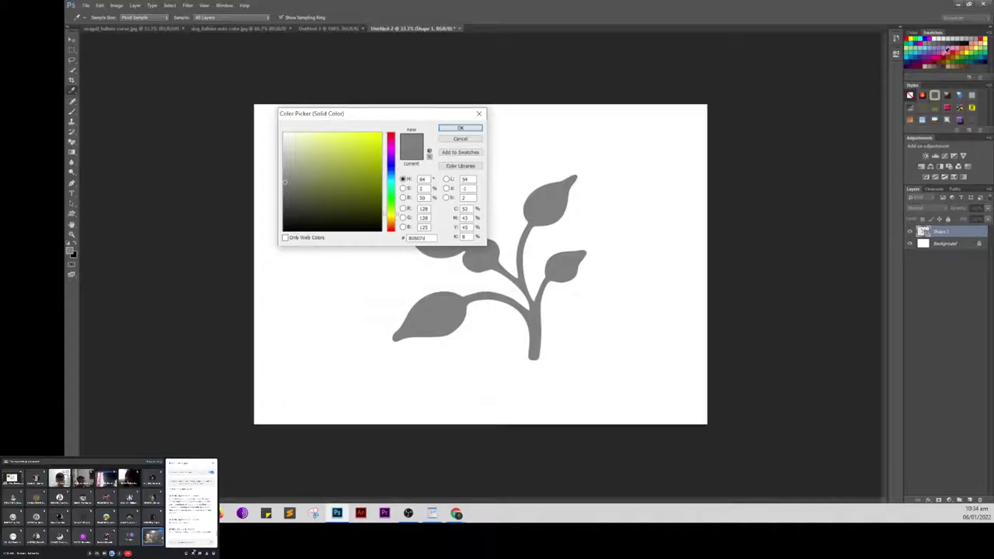
pyautogui.click(970, 62)
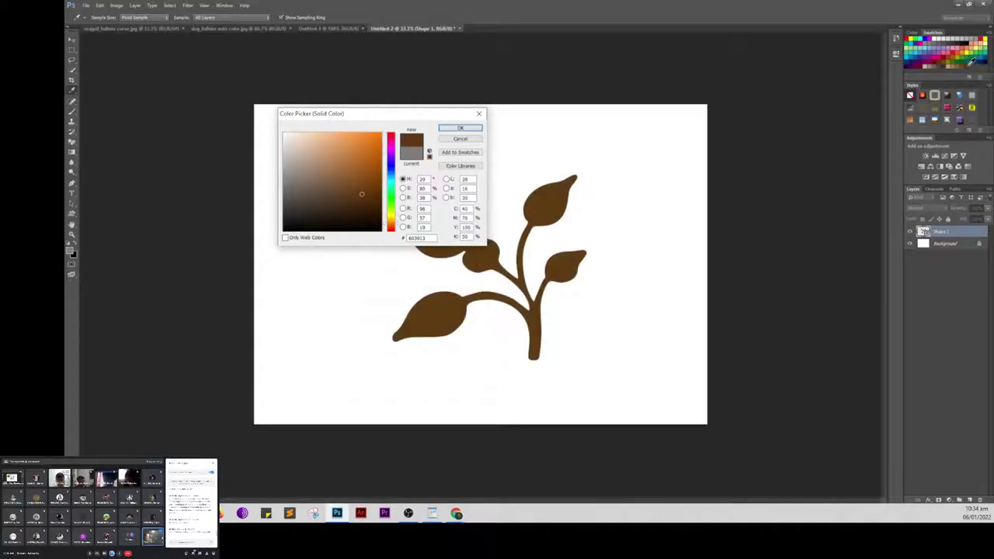
pyautogui.click(461, 128)
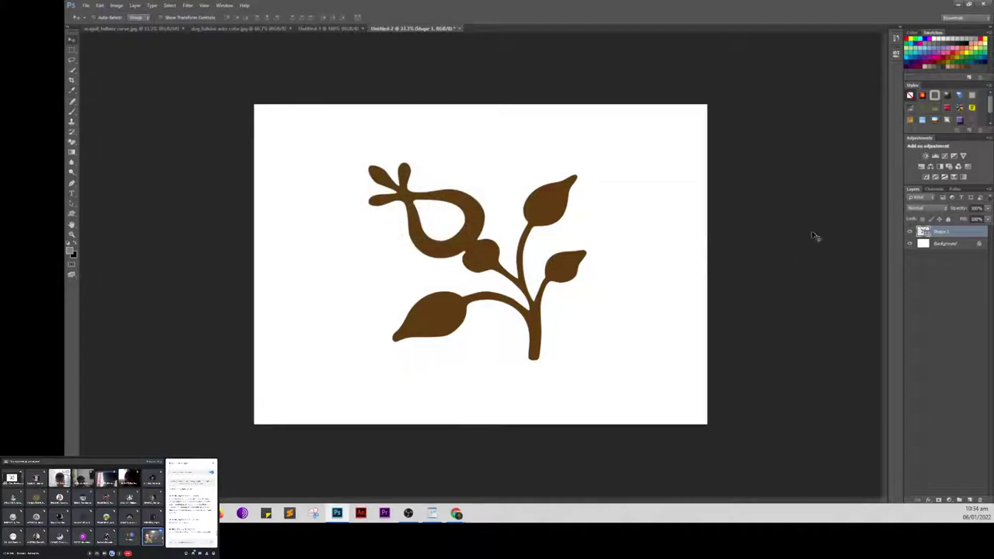
# Step: Duplicate the brown flower layer and convert the copy to a Smart Object
pyautogui.hotkey('ctrl', 'j')
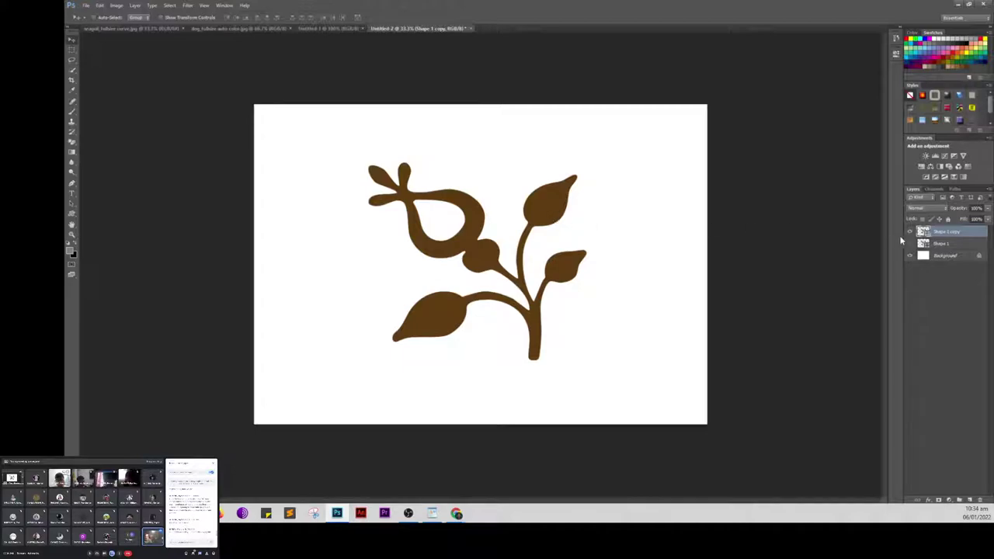
pyautogui.rightClick(959, 233)
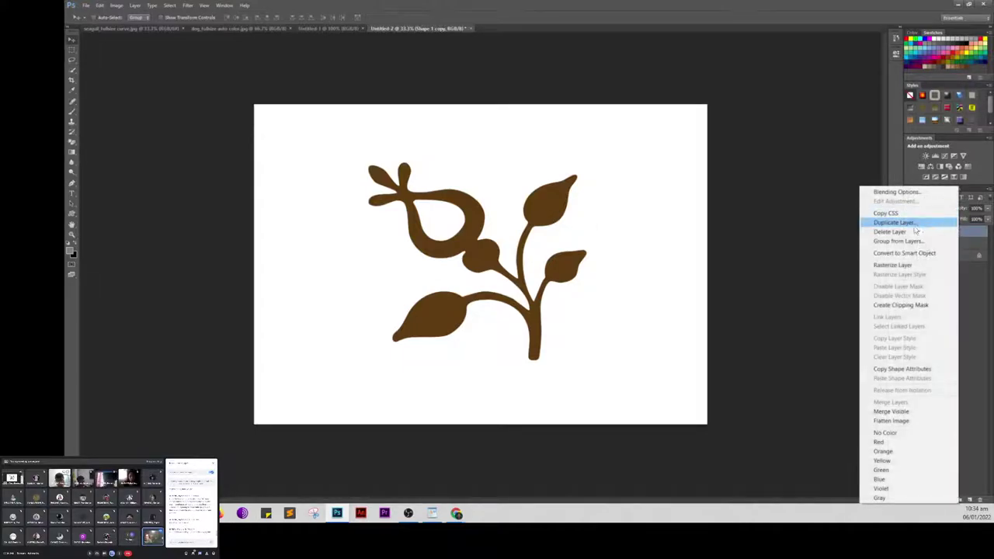
pyautogui.click(899, 253)
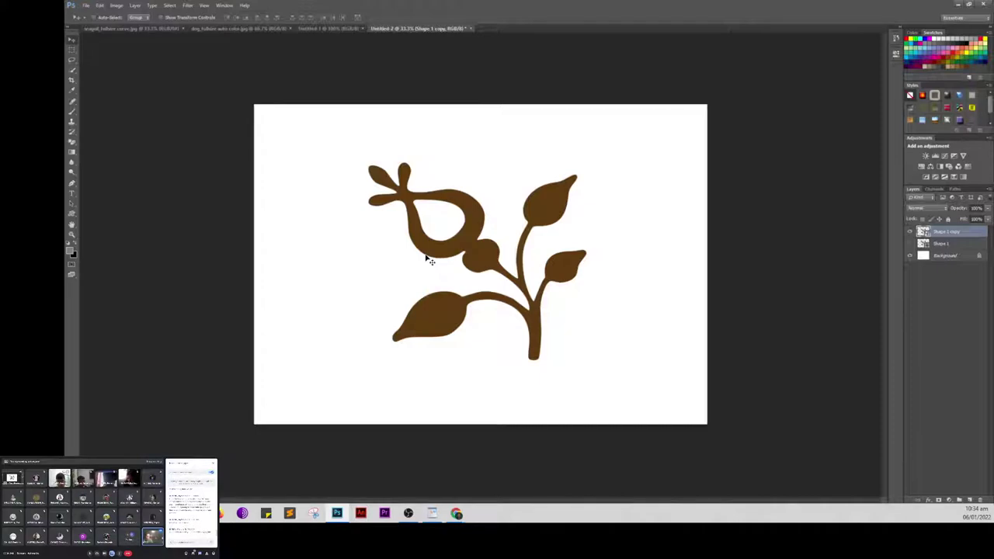
# Step: Scale up the brown Shape 1 copy with Free Transform, nudge it slightly right, and commit
pyautogui.hotkey('ctrl', 't')
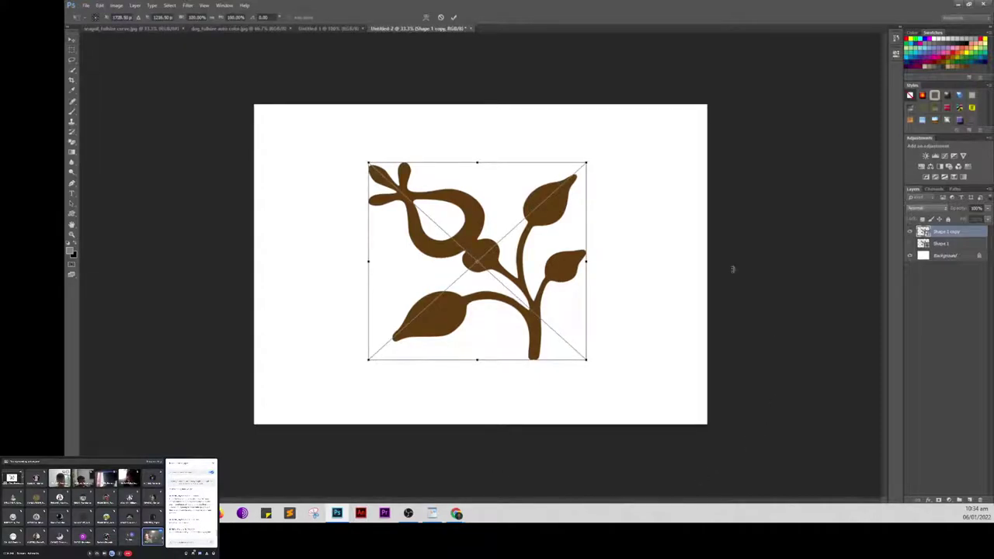
pyautogui.moveTo(587, 162); pyautogui.dragTo(616, 135)
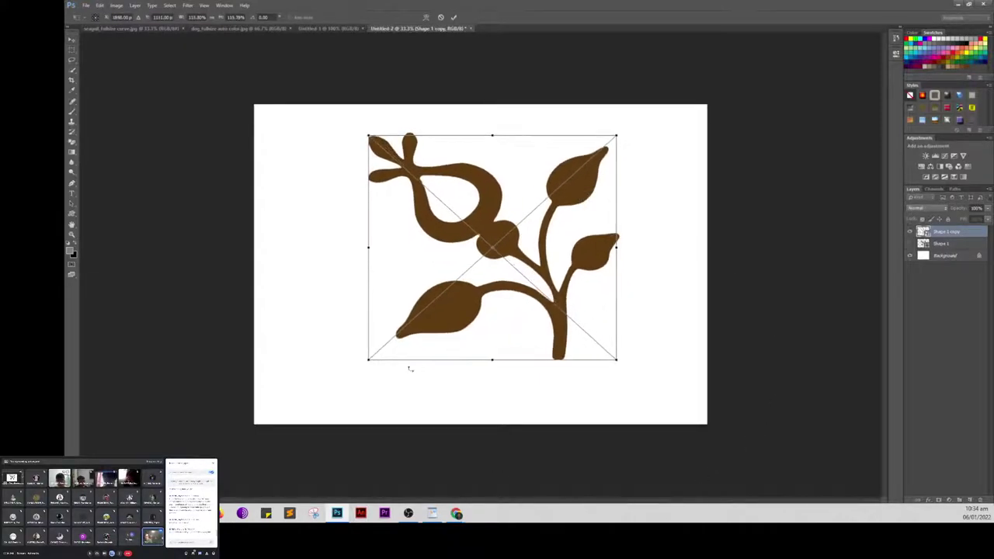
pyautogui.moveTo(364, 362); pyautogui.dragTo(344, 380)
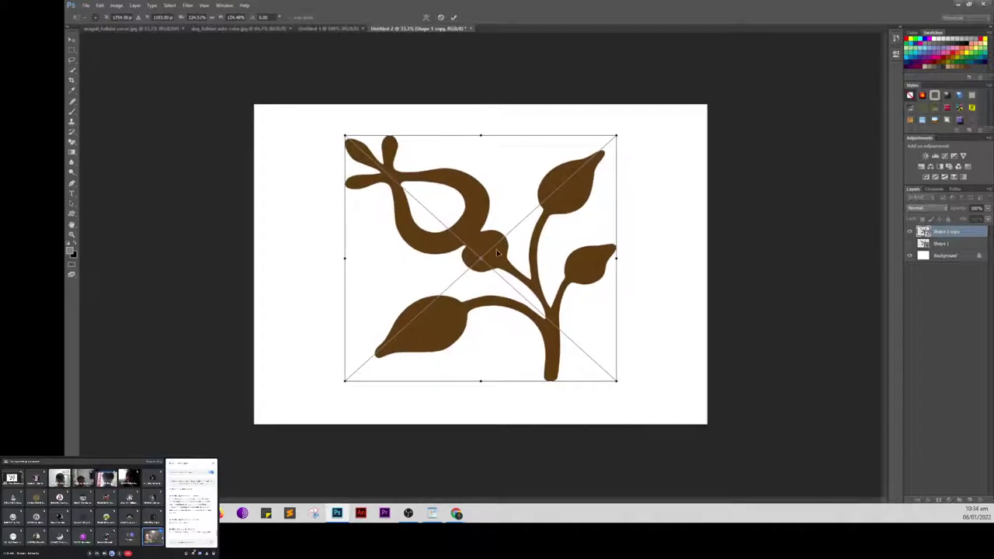
pyautogui.moveTo(496, 249); pyautogui.dragTo(504, 244)
pyautogui.press('Return')
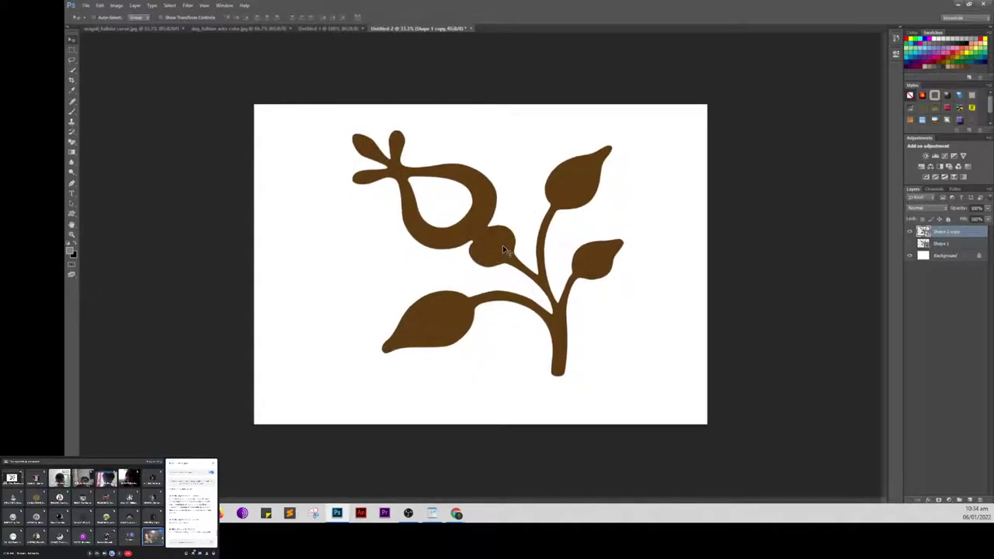
pyautogui.click(927, 501)
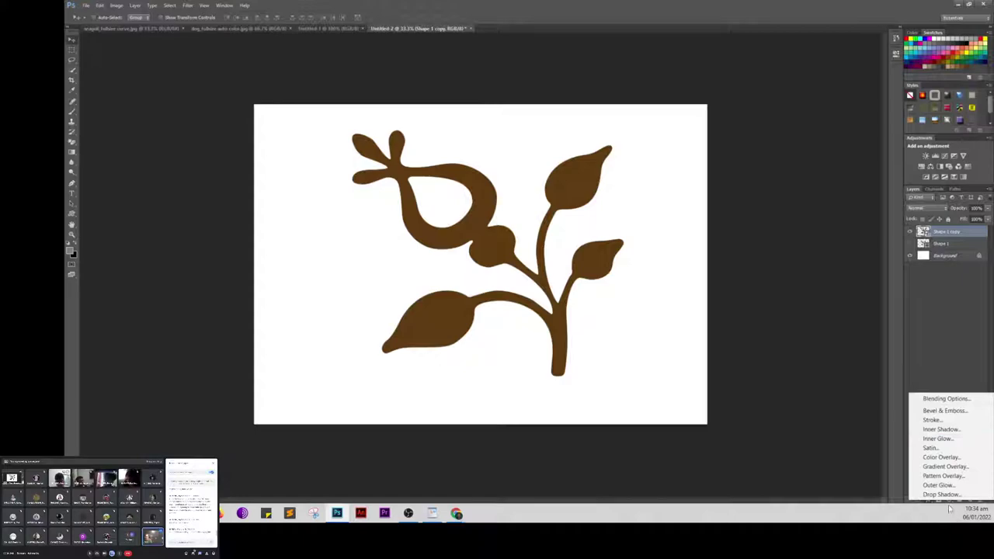
# Step: Add a Drop Shadow (Multiply, 75% opacity) to the enlarged flower and adjust its light angle
pyautogui.click(682, 252)
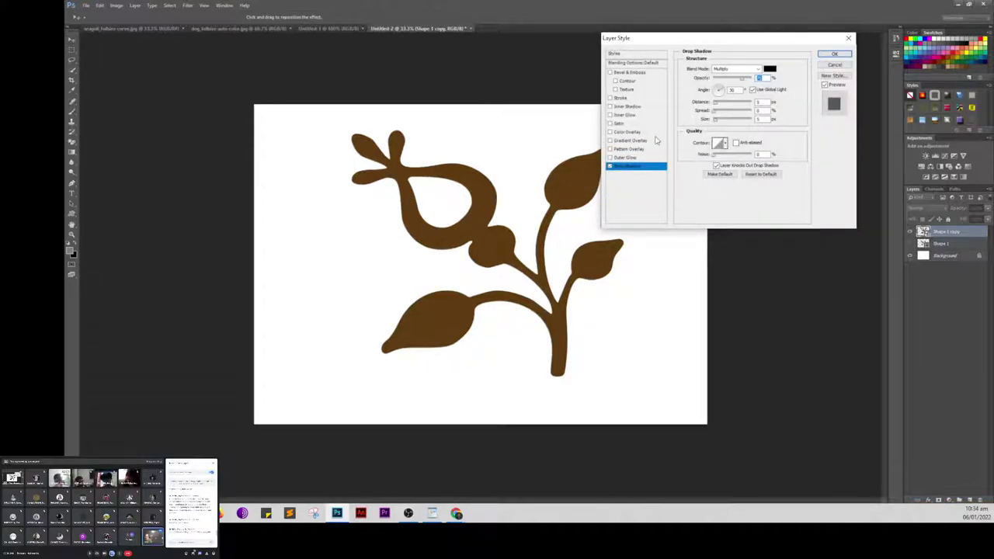
pyautogui.click(752, 91)
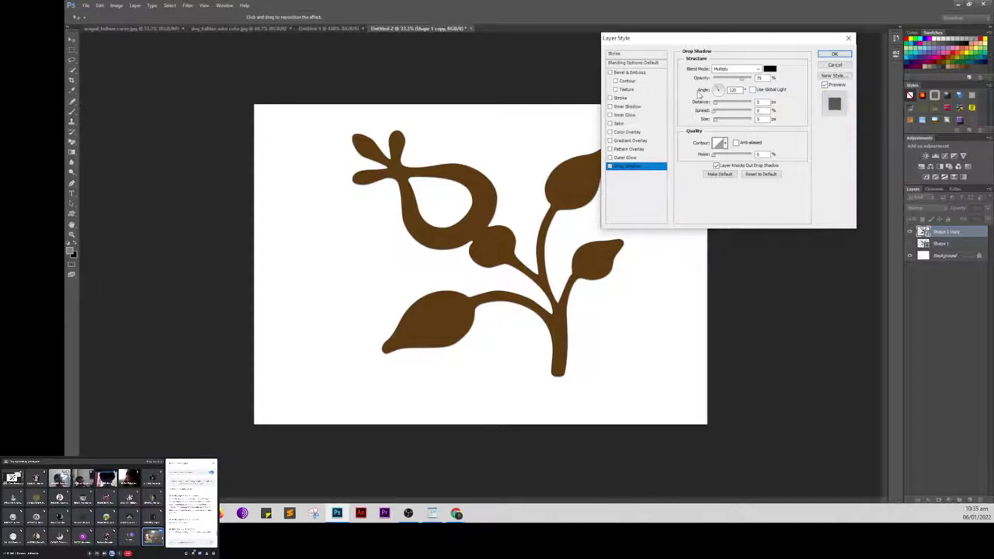
pyautogui.click(714, 88)
pyautogui.moveTo(714, 88); pyautogui.dragTo(716, 90)
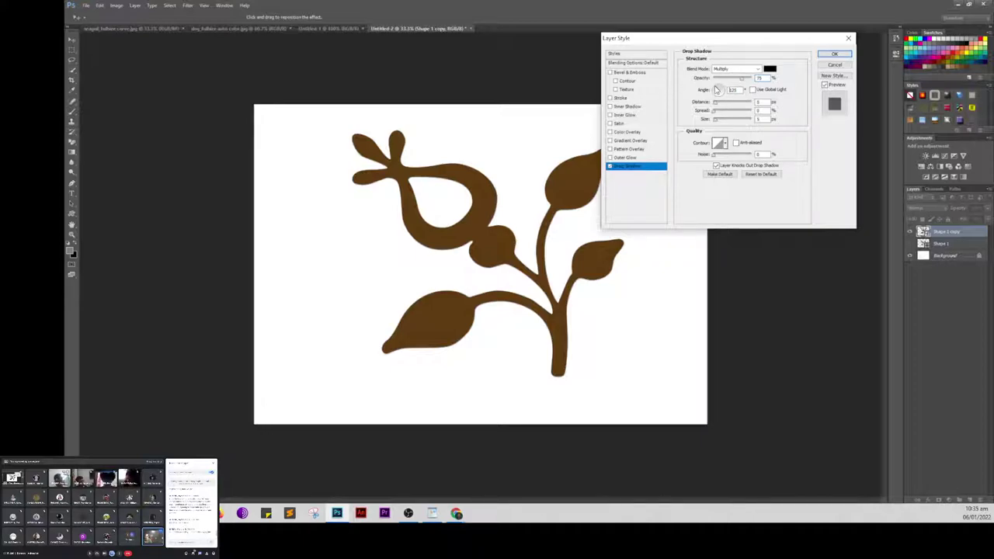
pyautogui.moveTo(718, 89); pyautogui.dragTo(721, 89)
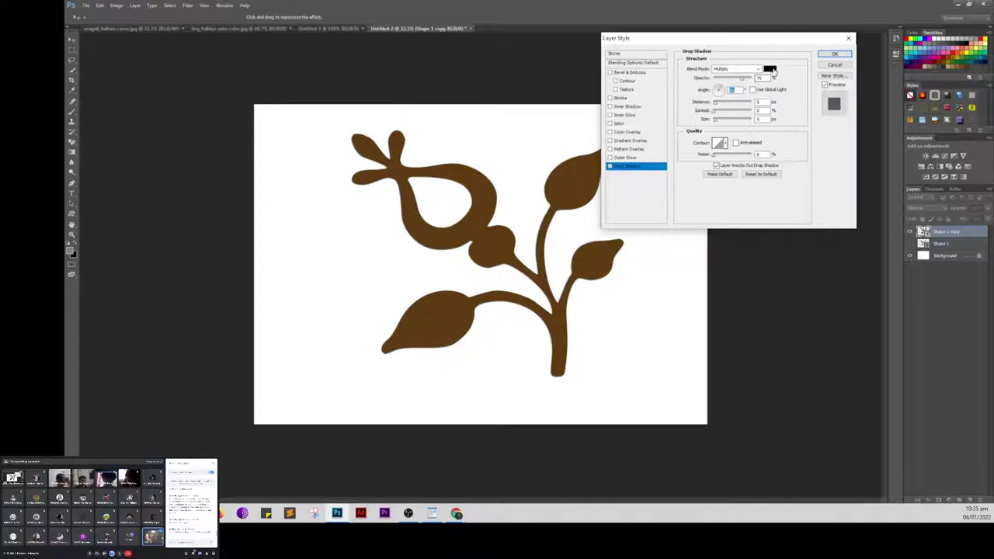
pyautogui.click(770, 69)
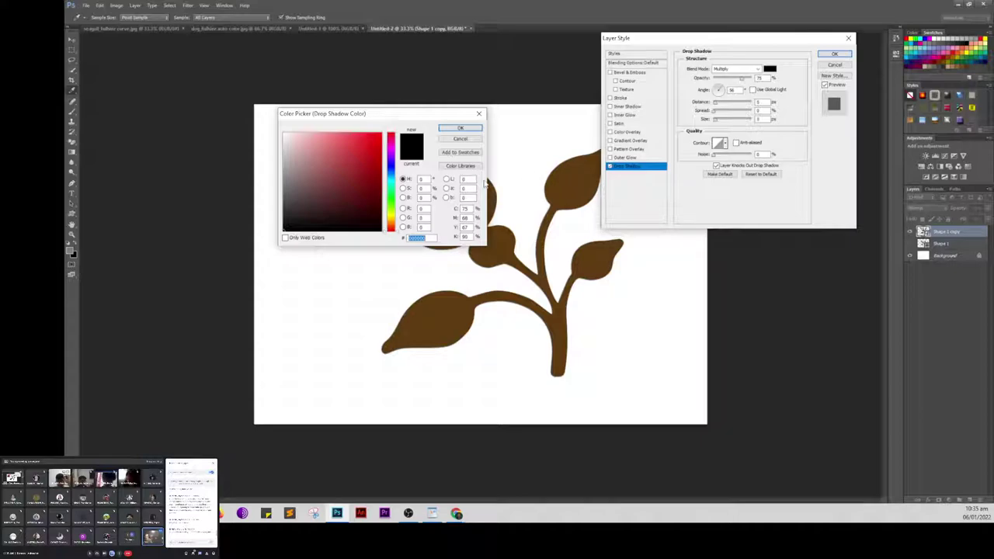
# Step: Set the drop shadow colour to light orange R228 G156 B85 (e49c55)
pyautogui.moveTo(390, 117)
pyautogui.mouseDown()
pyautogui.moveTo(464, 149)
pyautogui.moveTo(314, 75)
pyautogui.moveTo(343, 90)
pyautogui.mouseUp()
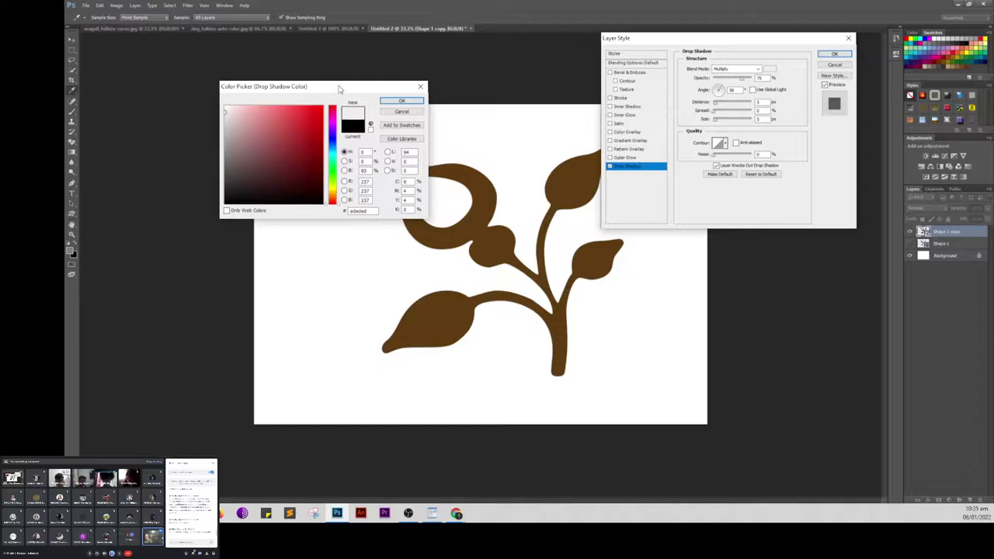
pyautogui.click(570, 180)
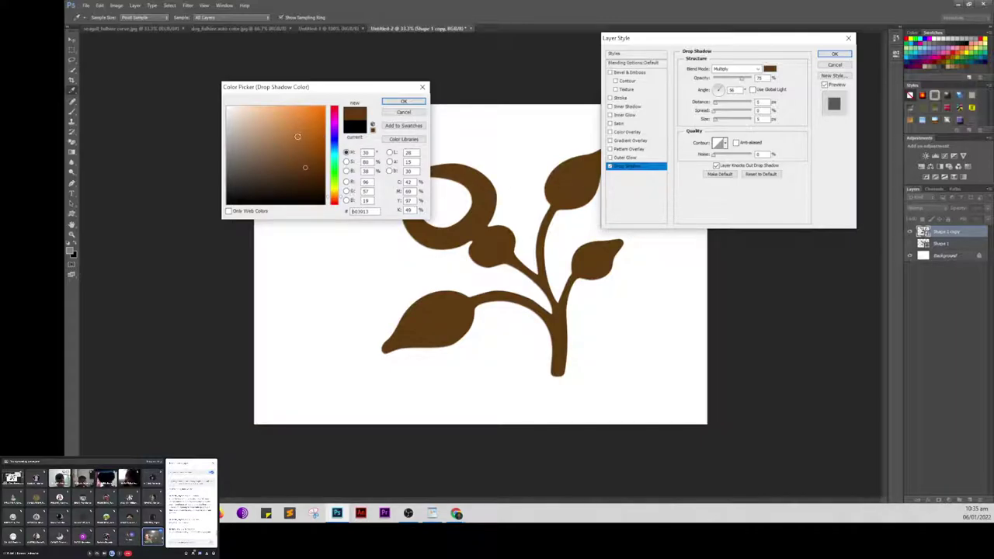
pyautogui.click(289, 135)
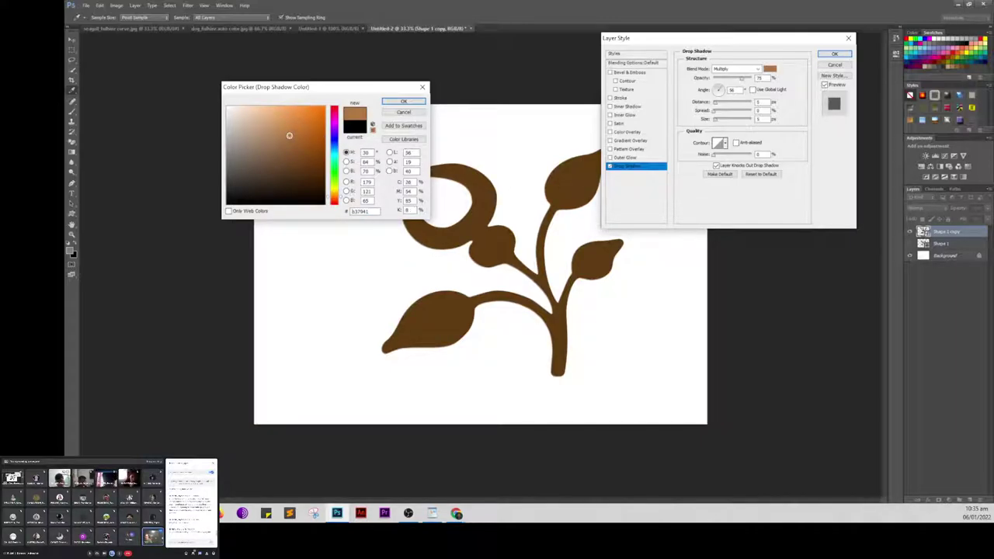
pyautogui.click(288, 117)
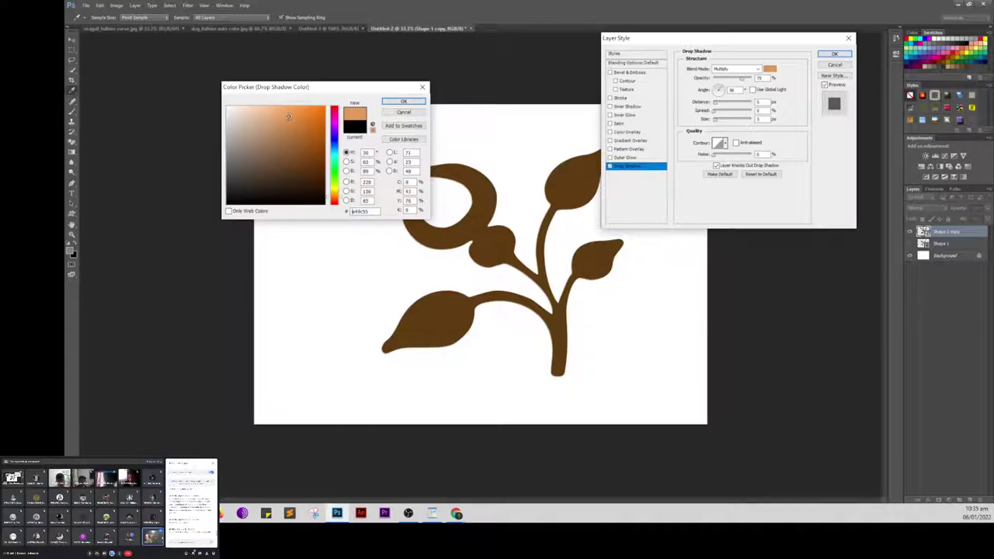
pyautogui.click(404, 102)
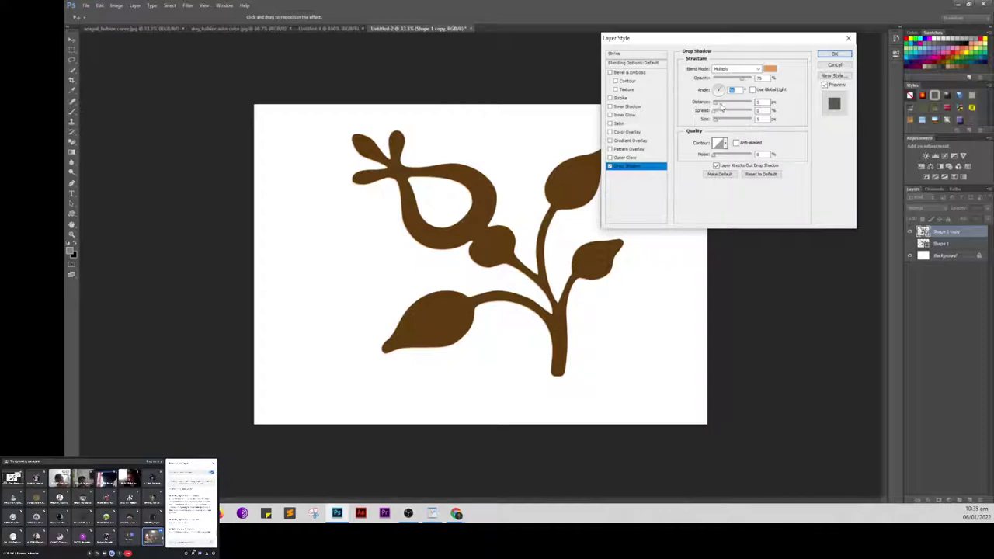
# Step: Increase the drop shadow's distance, spread and size for a wide, soft orange glow
pyautogui.moveTo(719, 104); pyautogui.dragTo(726, 123)
pyautogui.click(714, 112)
pyautogui.click(719, 119)
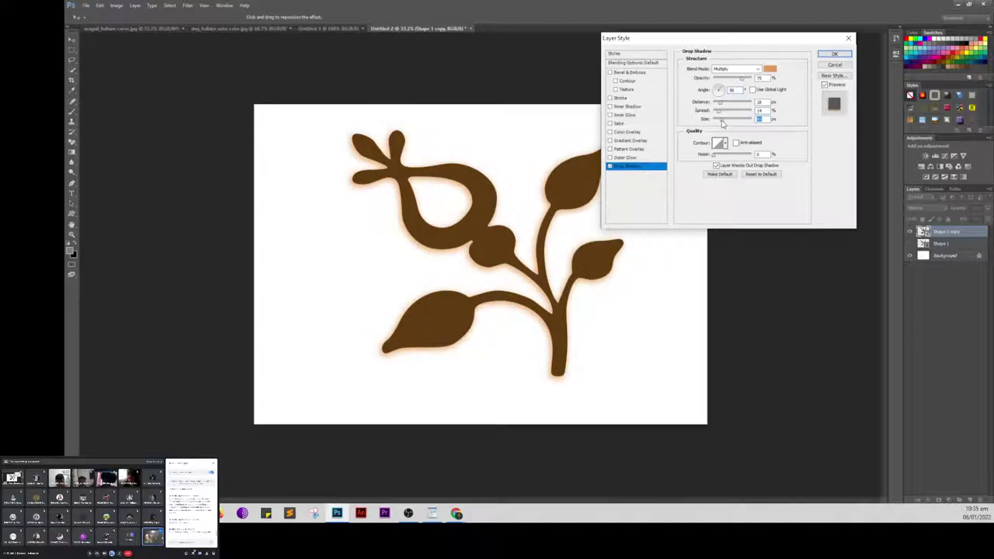
pyautogui.moveTo(746, 81); pyautogui.dragTo(729, 104)
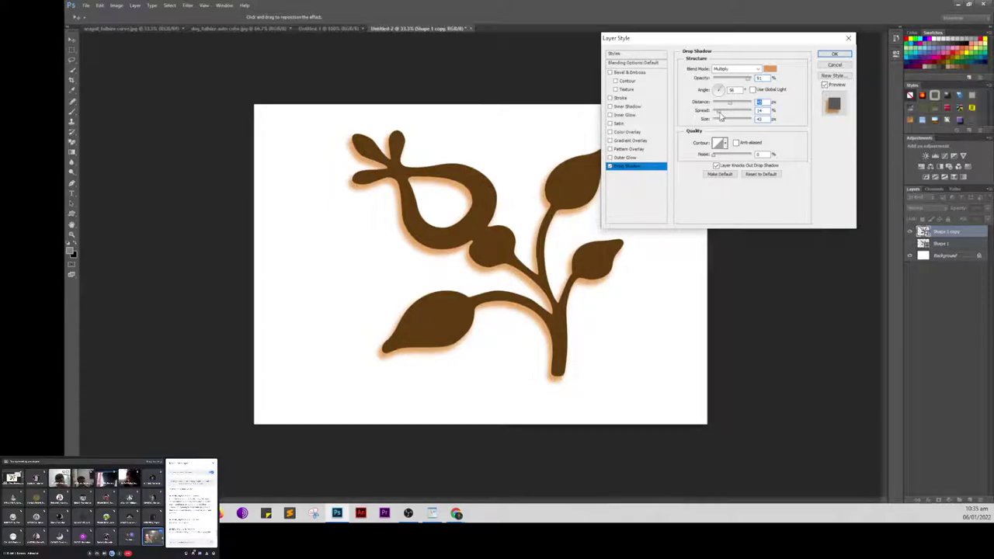
pyautogui.click(721, 115)
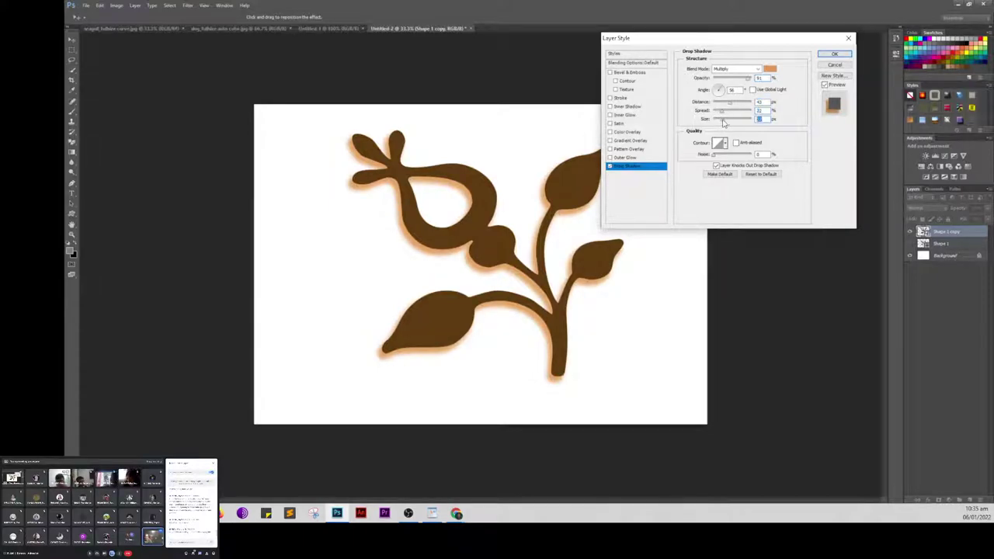
pyautogui.moveTo(722, 122); pyautogui.dragTo(730, 118)
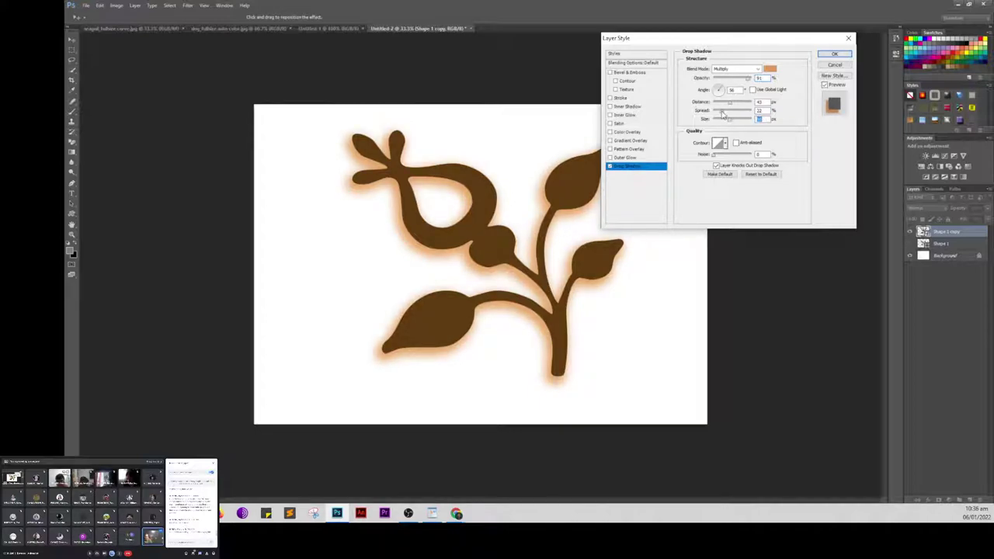
pyautogui.moveTo(724, 111); pyautogui.dragTo(727, 117)
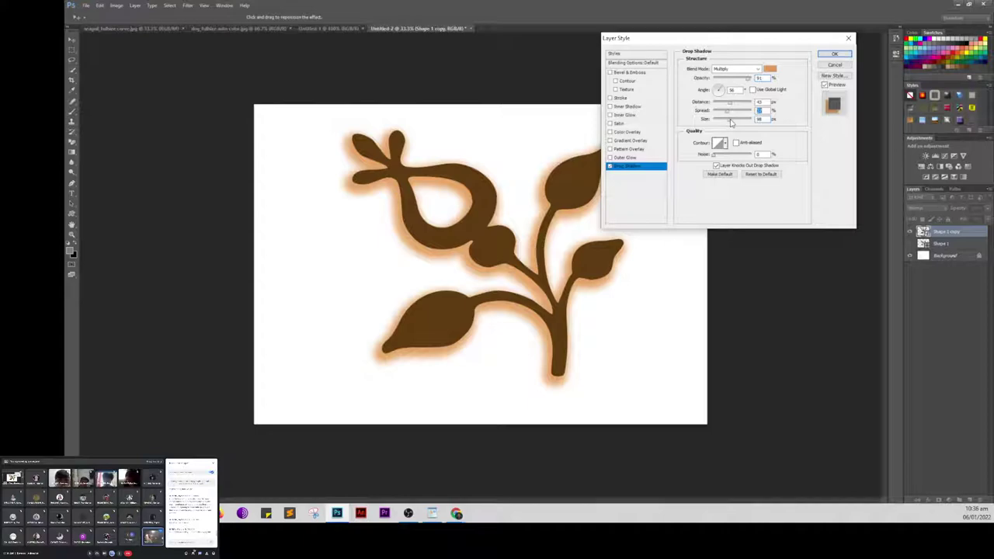
pyautogui.click(730, 120)
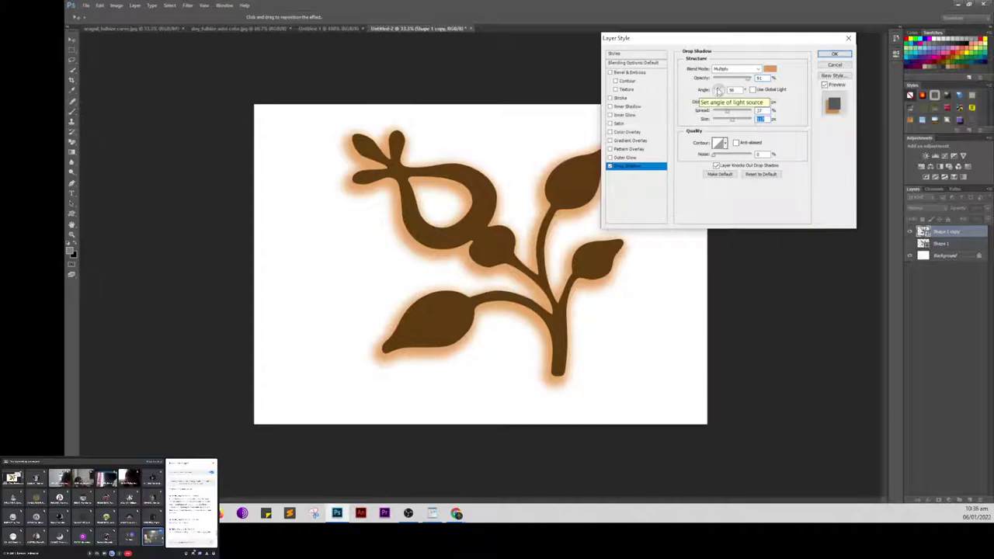
# Step: Set the shadow angle to about 75 degrees and lower its opacity
pyautogui.click(719, 90)
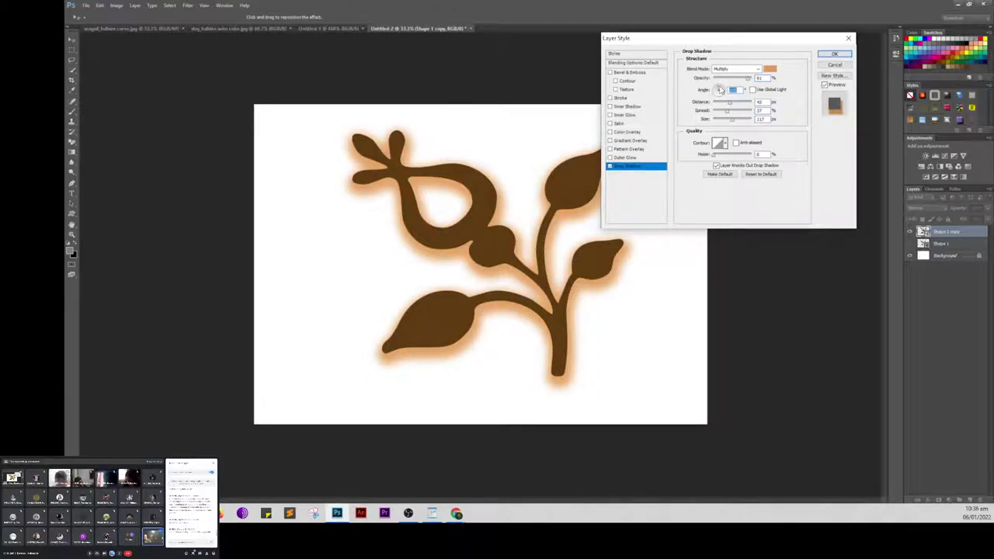
pyautogui.click(720, 89)
pyautogui.click(718, 90)
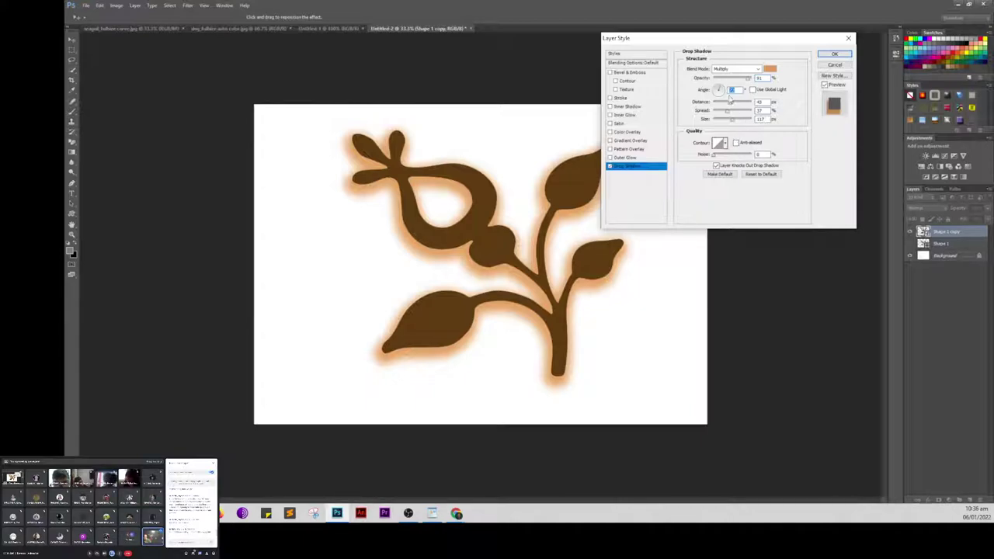
pyautogui.click(721, 91)
pyautogui.click(722, 91)
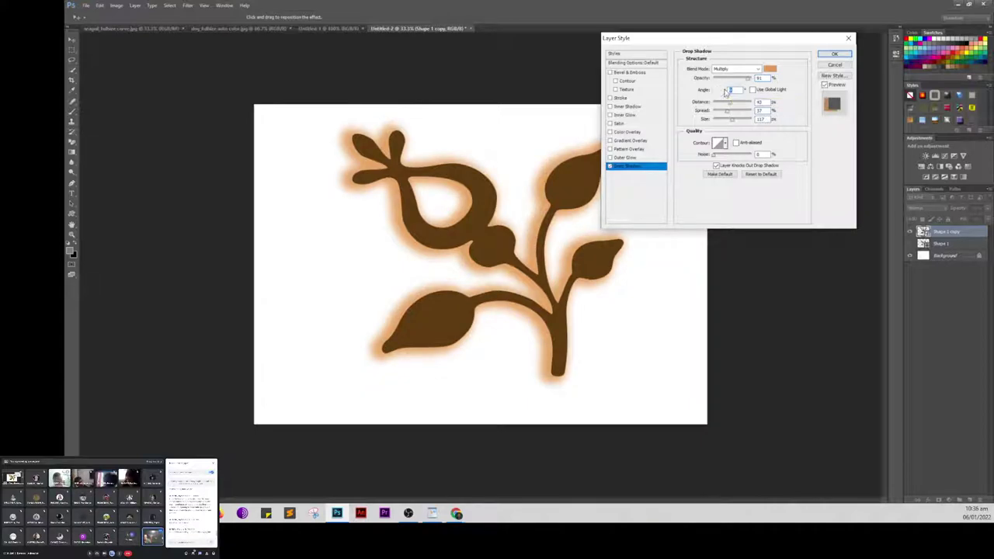
pyautogui.click(720, 90)
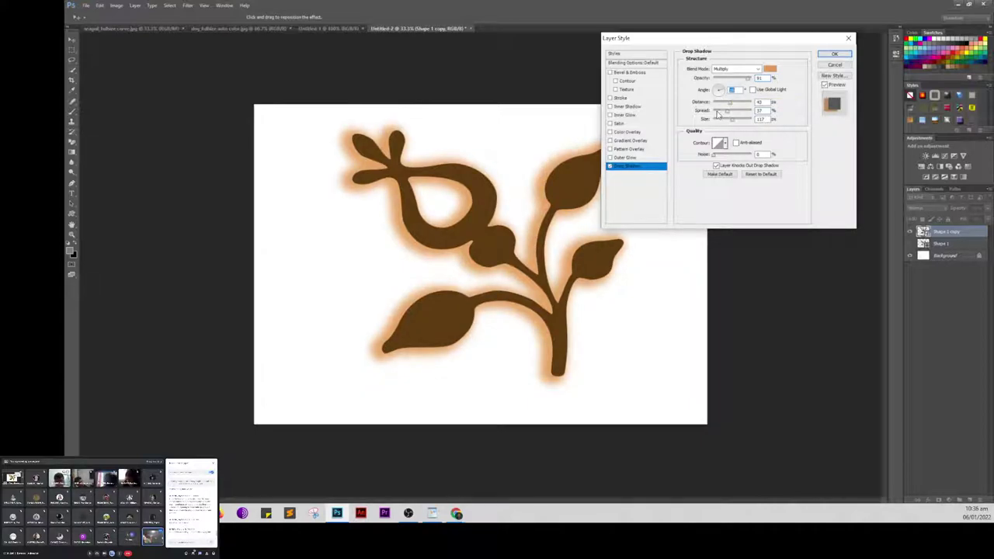
pyautogui.click(756, 79)
pyautogui.moveTo(753, 80)
pyautogui.mouseDown()
pyautogui.moveTo(725, 115)
pyautogui.moveTo(738, 123)
pyautogui.moveTo(730, 126)
pyautogui.mouseUp()
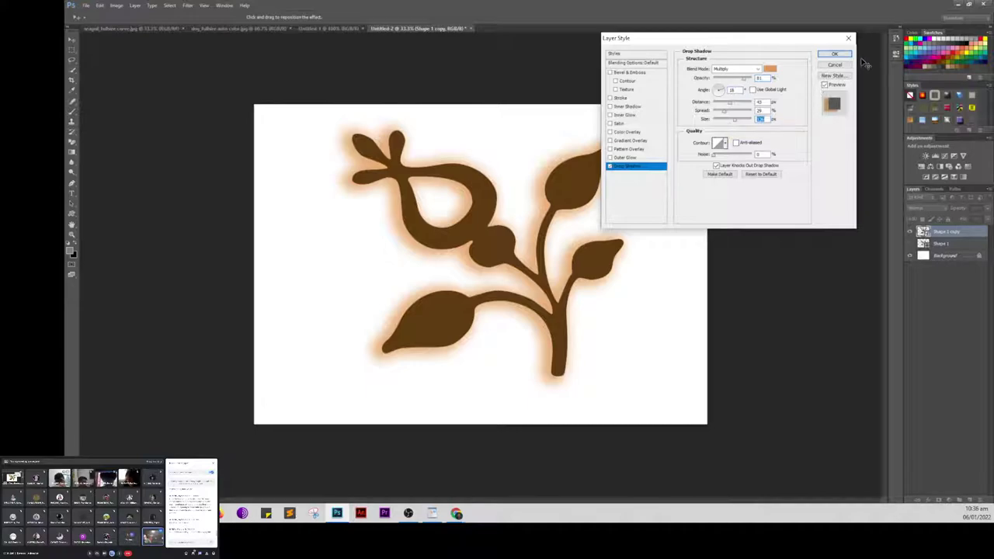
# Step: Apply the drop shadow and add a Bevel & Emboss effect with contour left off
pyautogui.click(835, 54)
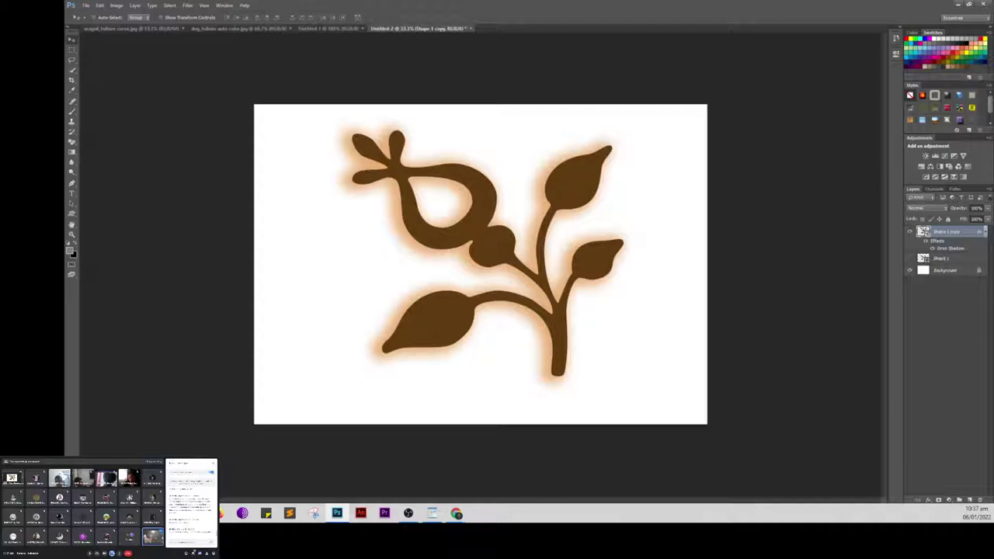
pyautogui.click(927, 500)
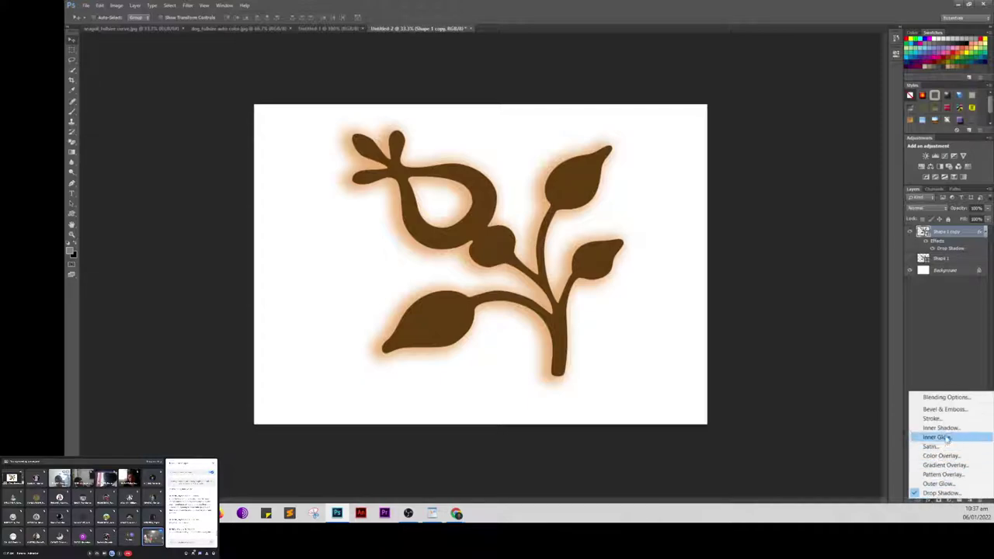
pyautogui.click(943, 409)
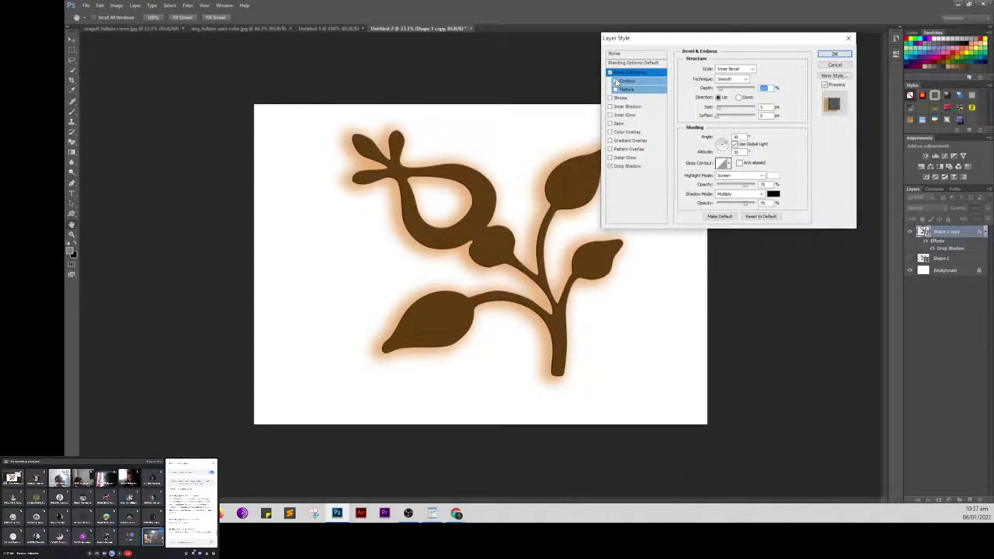
pyautogui.click(615, 81)
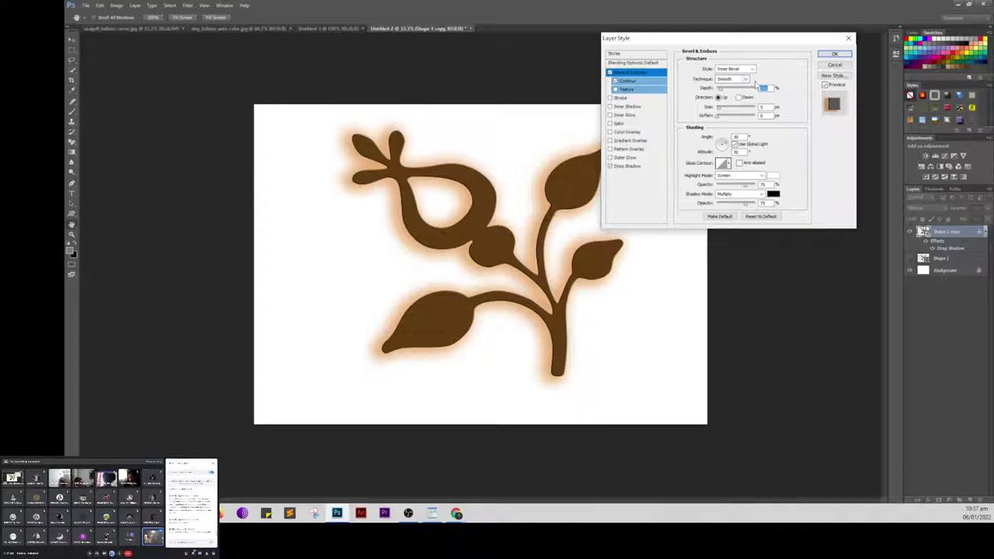
pyautogui.click(638, 84)
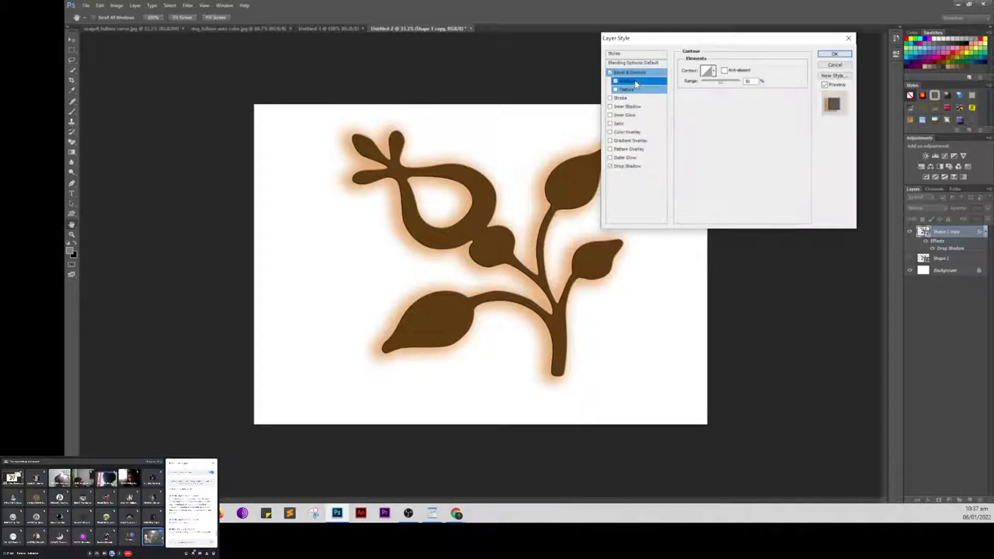
pyautogui.click(615, 80)
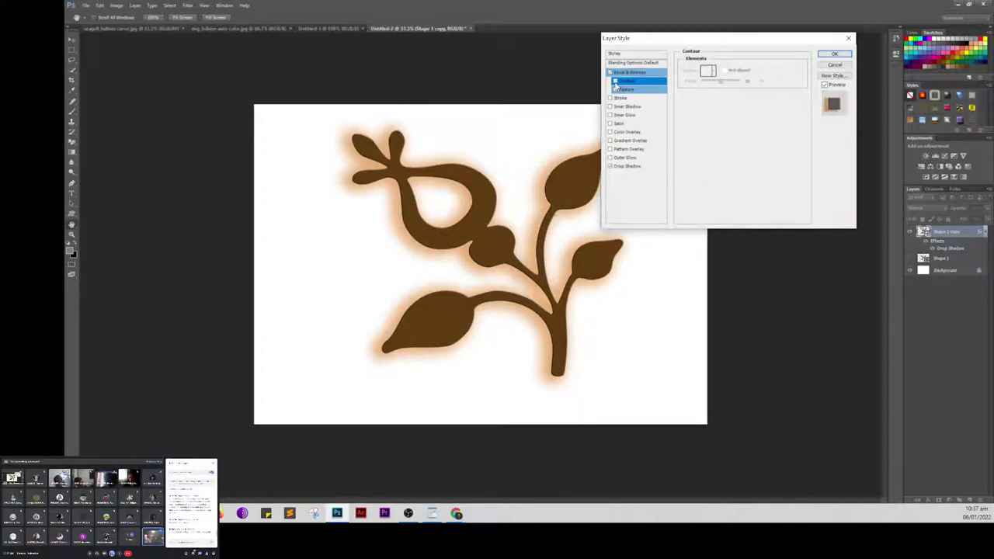
pyautogui.click(625, 73)
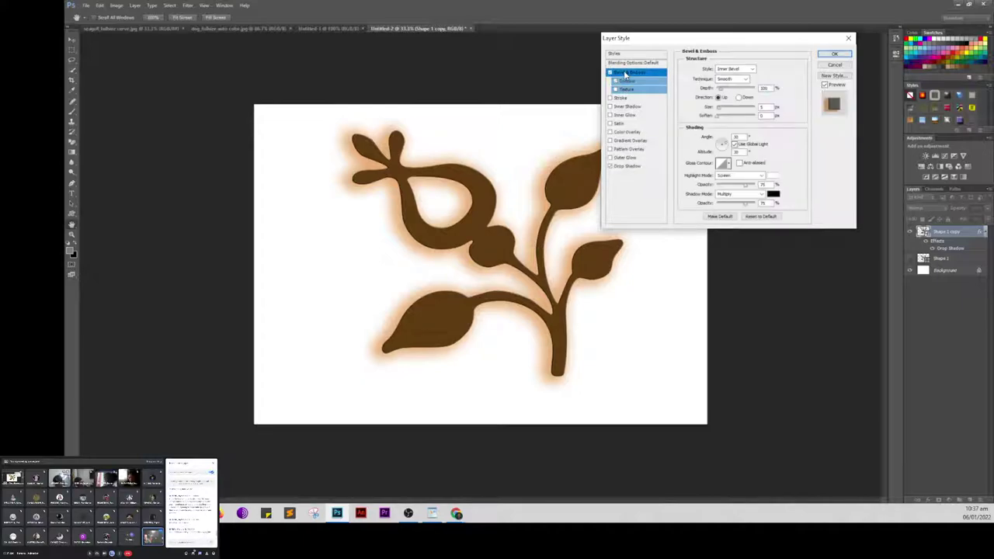
# Step: Set the bevel to Pillow Emboss with size 40 px and a shallower depth
pyautogui.click(751, 69)
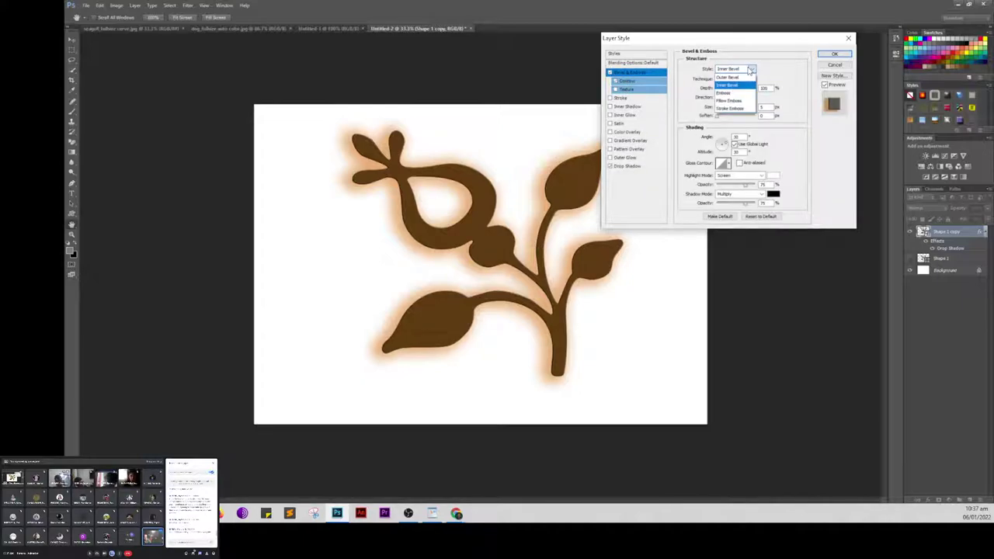
pyautogui.click(728, 100)
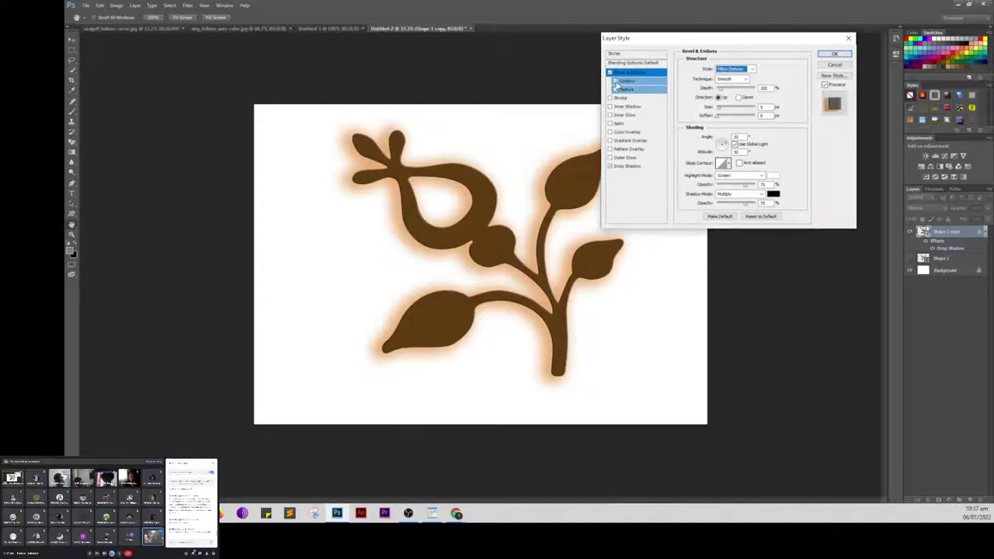
pyautogui.press('Tab')
pyautogui.press('Tab')
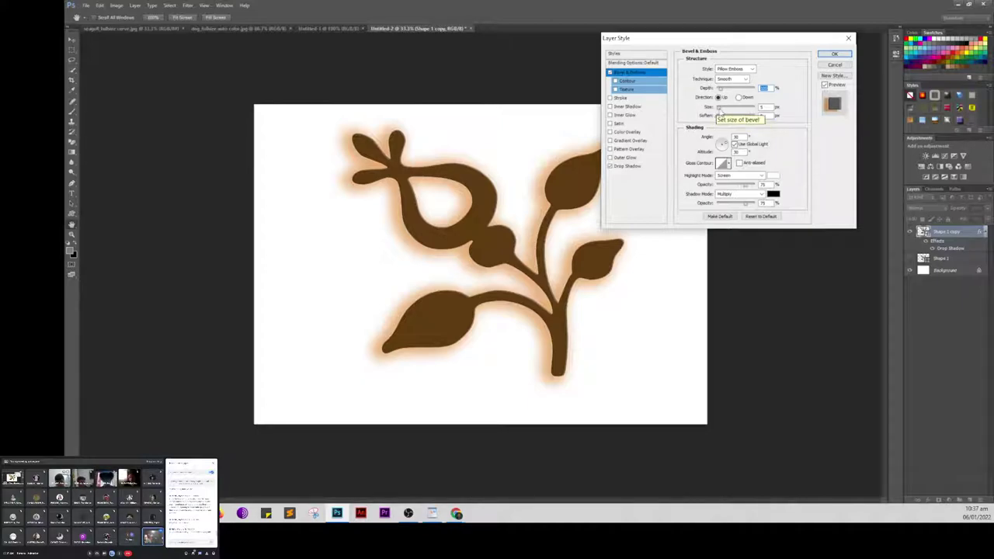
pyautogui.press('Tab')
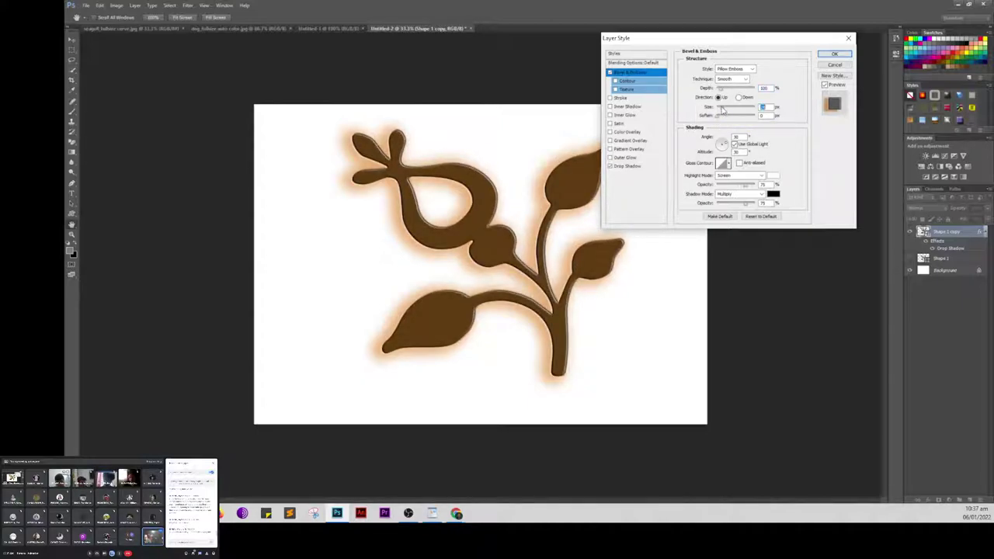
pyautogui.moveTo(722, 111); pyautogui.dragTo(725, 111)
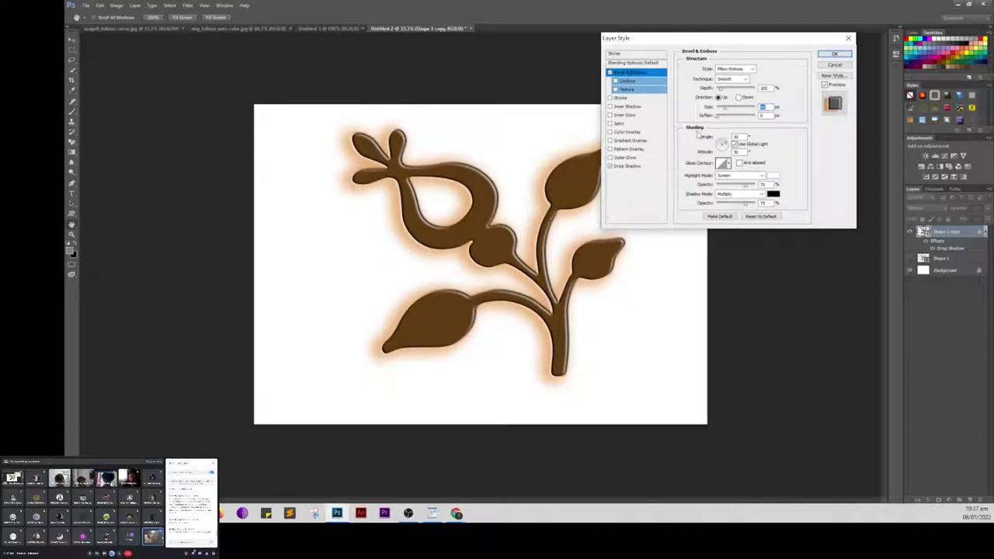
pyautogui.press('Tab')
pyautogui.click(720, 90)
pyautogui.moveTo(720, 91); pyautogui.dragTo(721, 92)
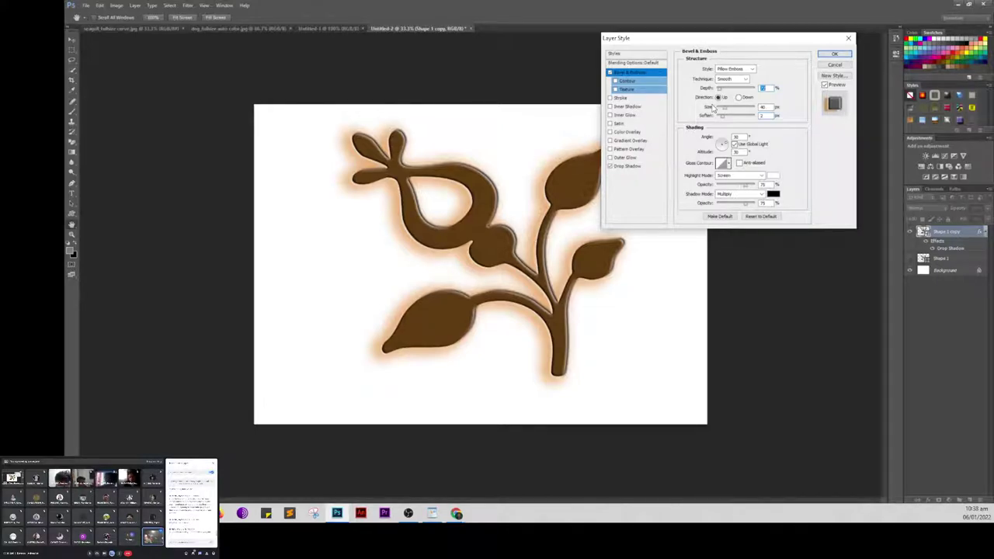
# Step: Try the Chisel Hard and Chisel Soft bevel techniques, then settle on Smooth
pyautogui.click(743, 79)
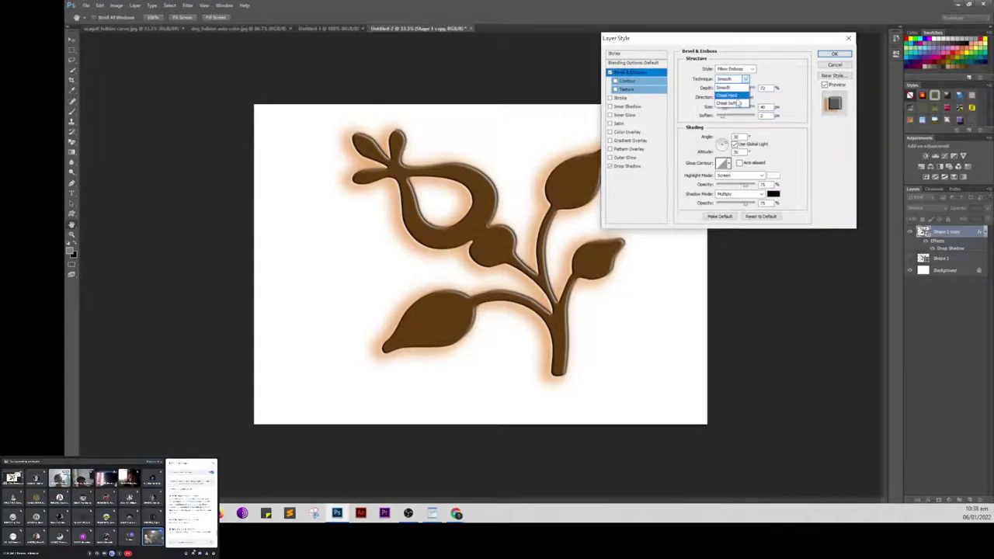
pyautogui.click(736, 95)
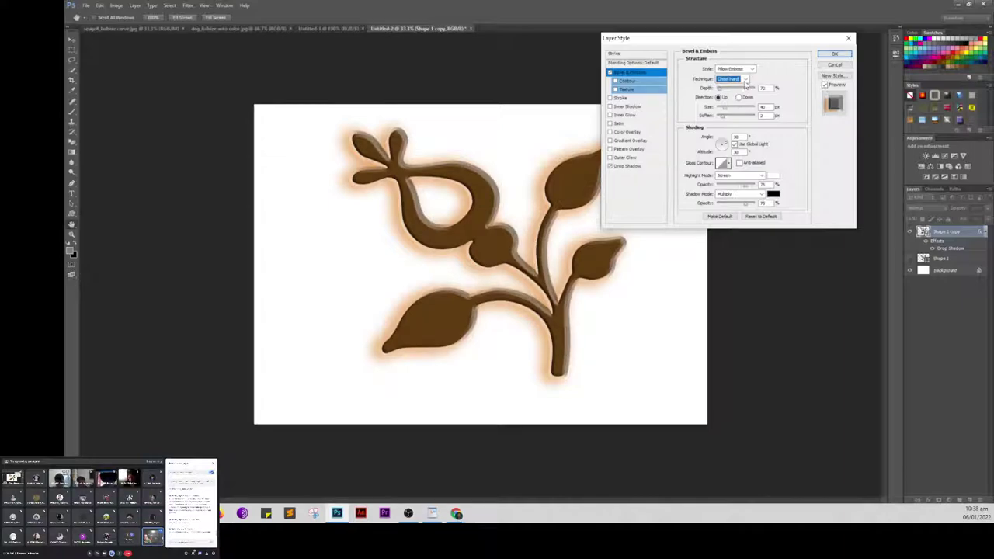
pyautogui.click(739, 79)
pyautogui.click(727, 105)
pyautogui.click(733, 79)
pyautogui.click(727, 89)
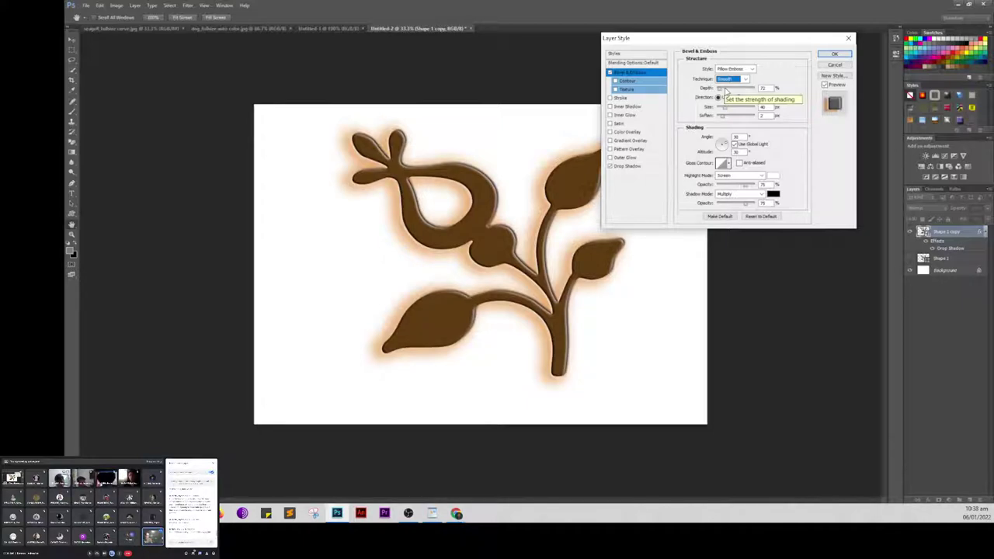
pyautogui.click(725, 144)
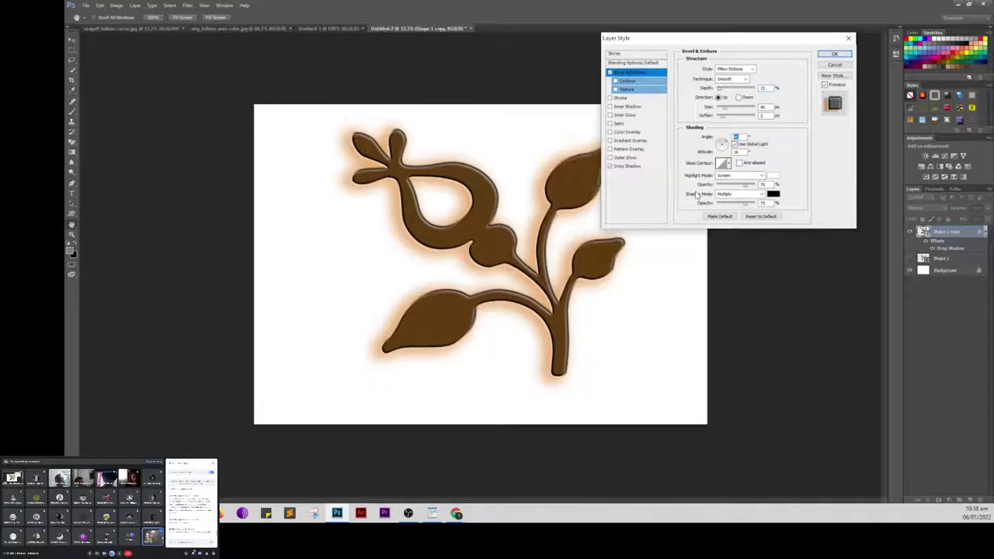
# Step: Set the bevel's shadow to a slightly lightened brown sampled from the ornament, lower its opacity, and apply
pyautogui.click(772, 193)
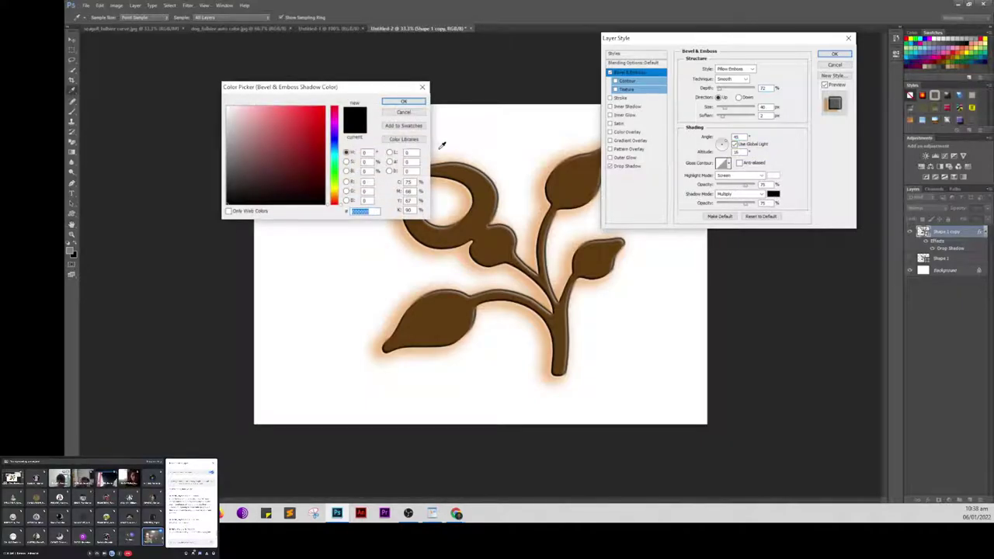
pyautogui.click(474, 194)
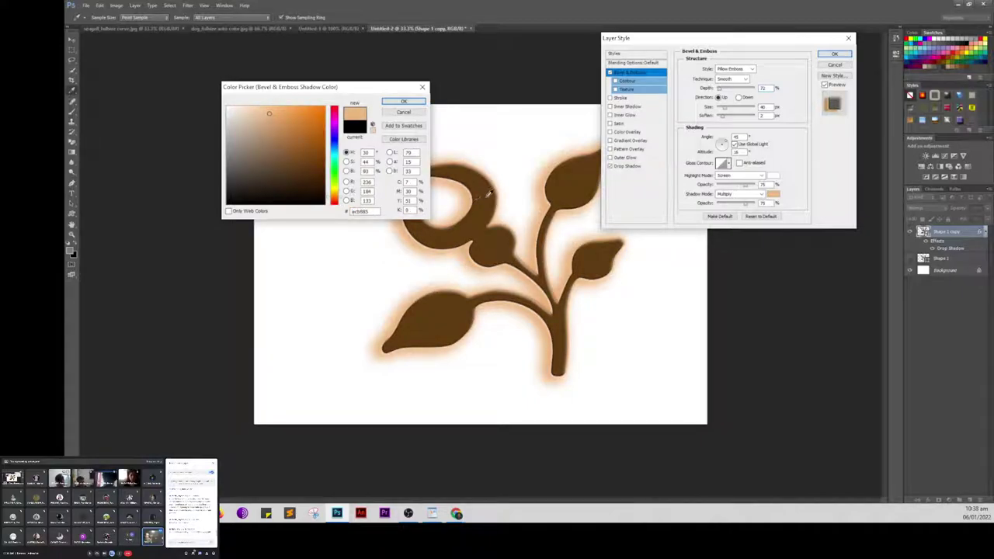
pyautogui.click(488, 195)
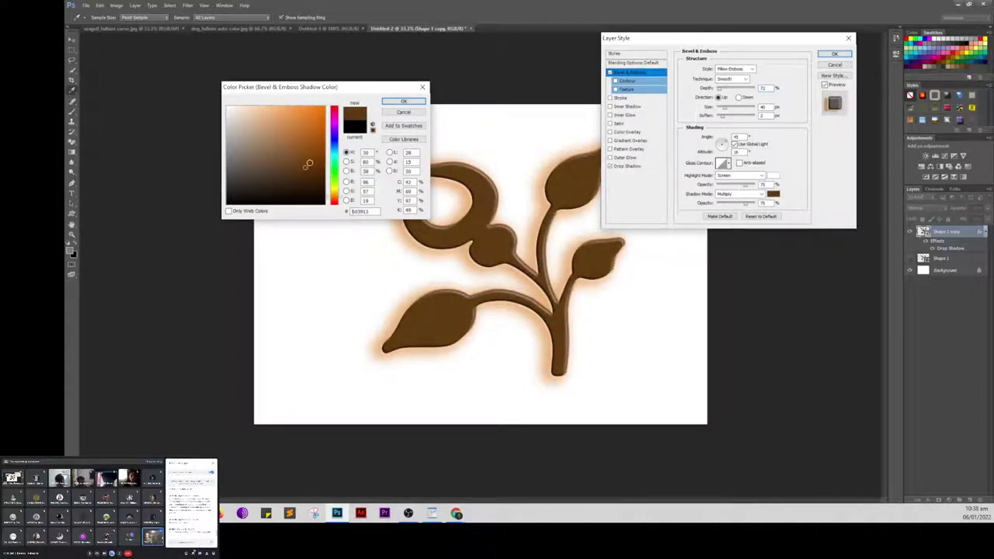
pyautogui.moveTo(305, 166)
pyautogui.mouseDown()
pyautogui.moveTo(304, 150)
pyautogui.moveTo(314, 151)
pyautogui.moveTo(317, 189)
pyautogui.mouseUp()
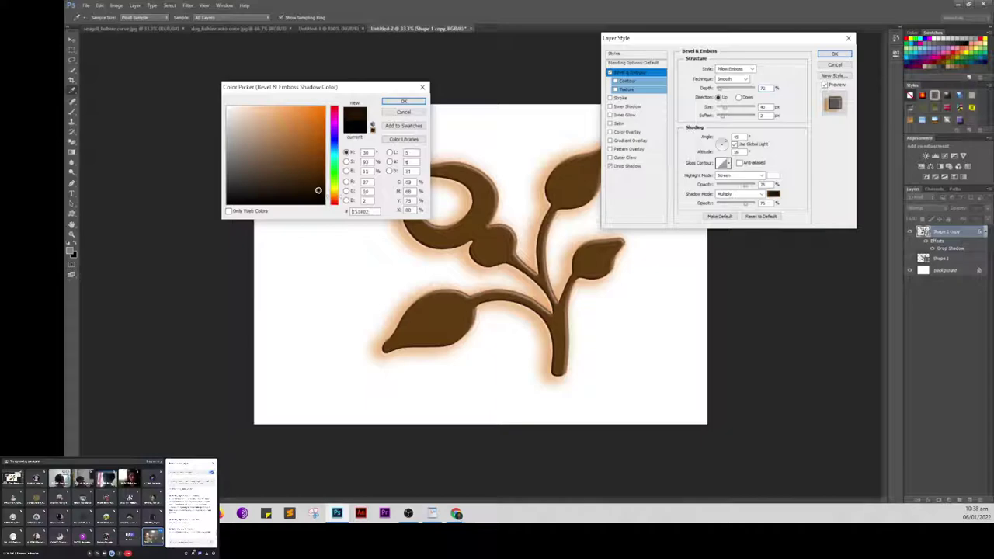
pyautogui.click(403, 102)
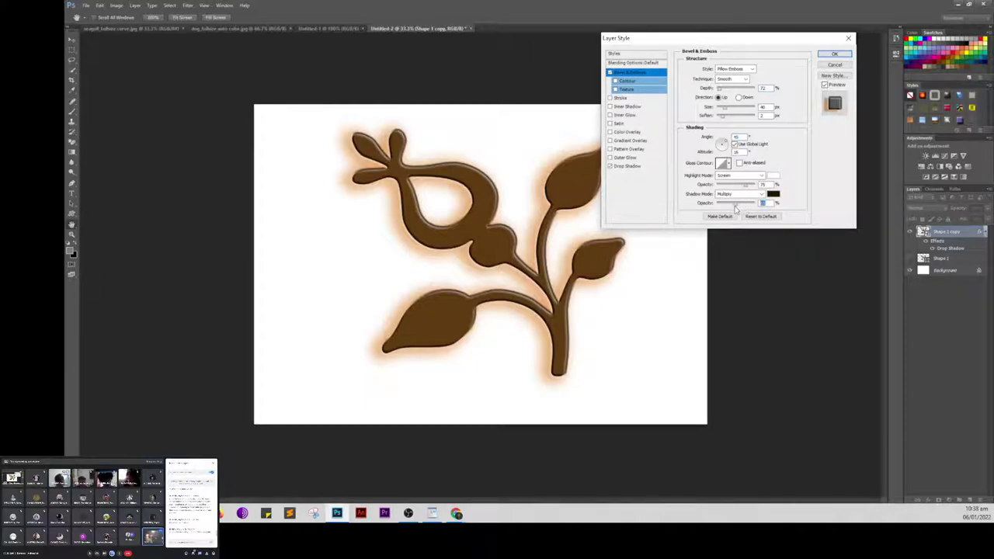
pyautogui.moveTo(745, 206)
pyautogui.mouseDown()
pyautogui.moveTo(736, 207)
pyautogui.moveTo(747, 208)
pyautogui.mouseUp()
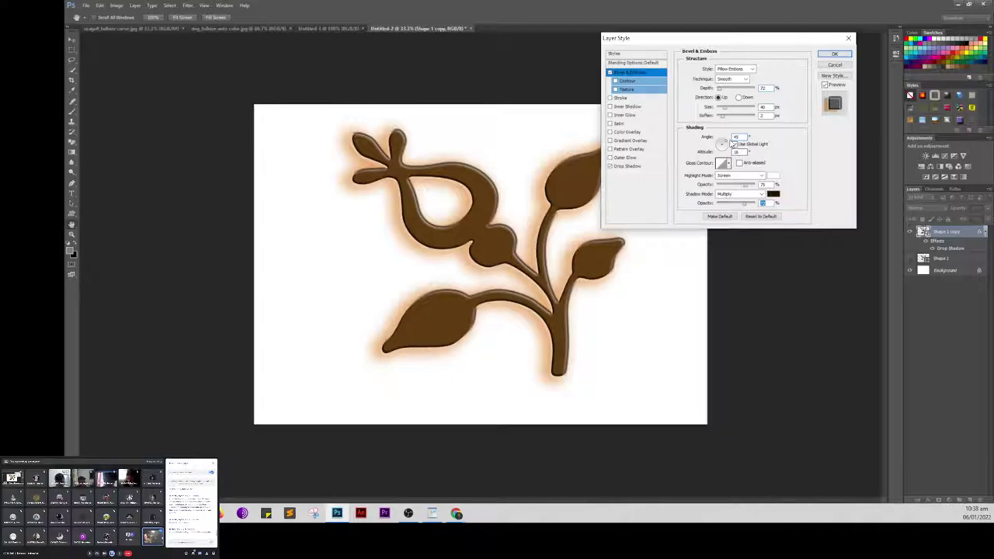
pyautogui.click(835, 55)
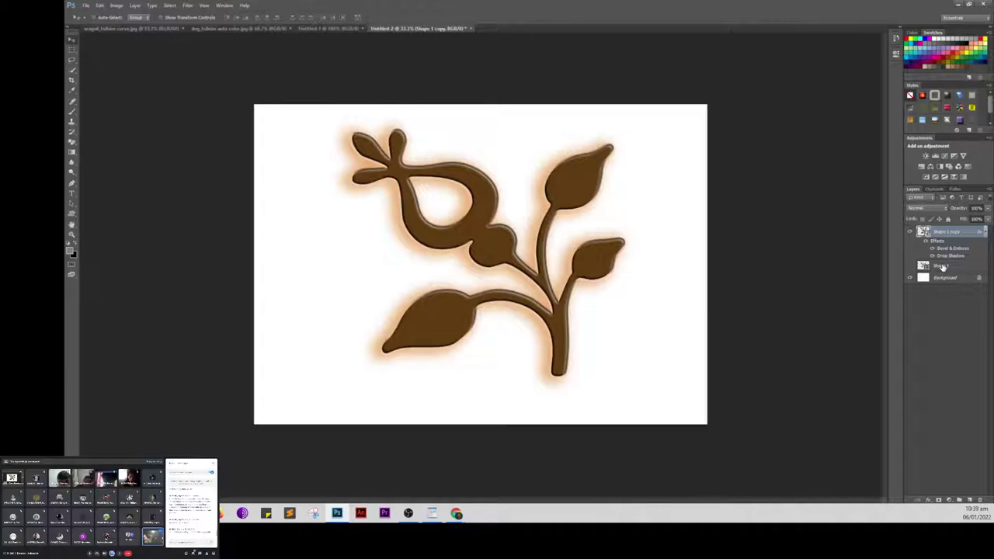
pyautogui.click(928, 496)
pyautogui.click(940, 495)
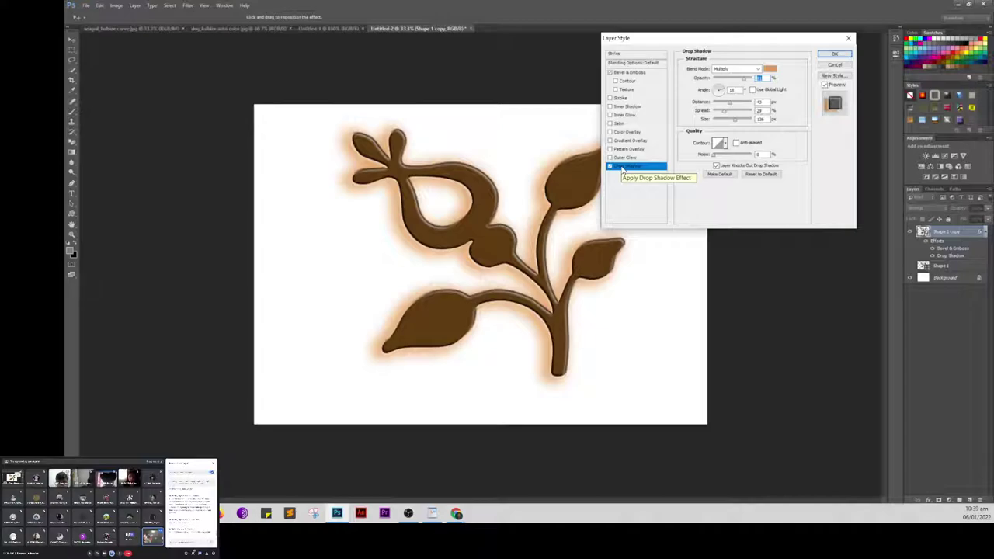
pyautogui.click(835, 55)
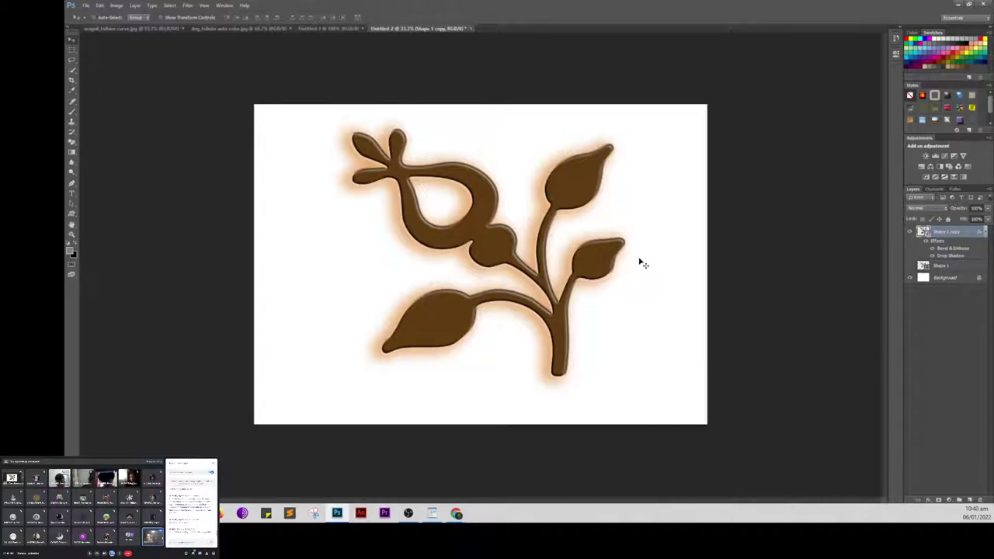
pyautogui.hotkey('ctrl', 'j')
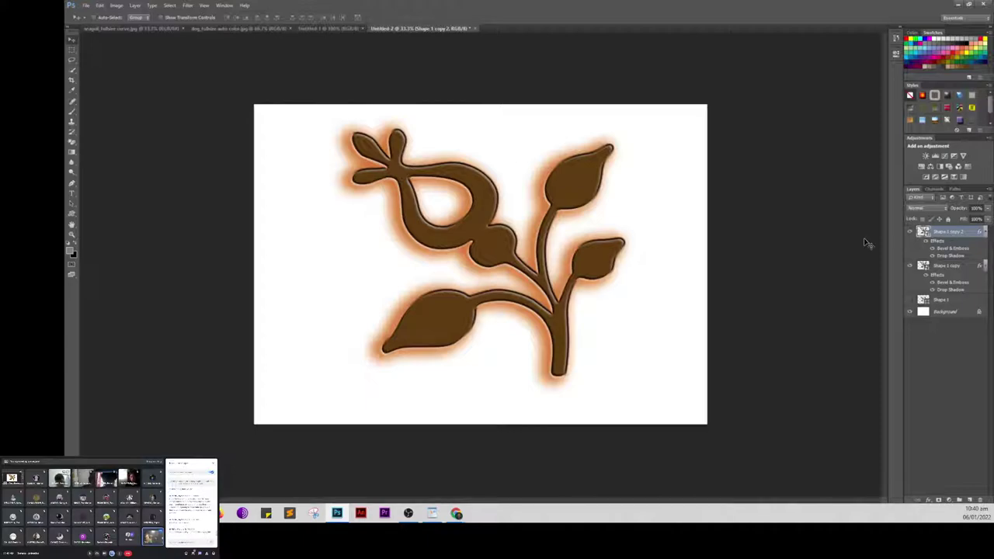
pyautogui.hotkey('ctrl', 'z')
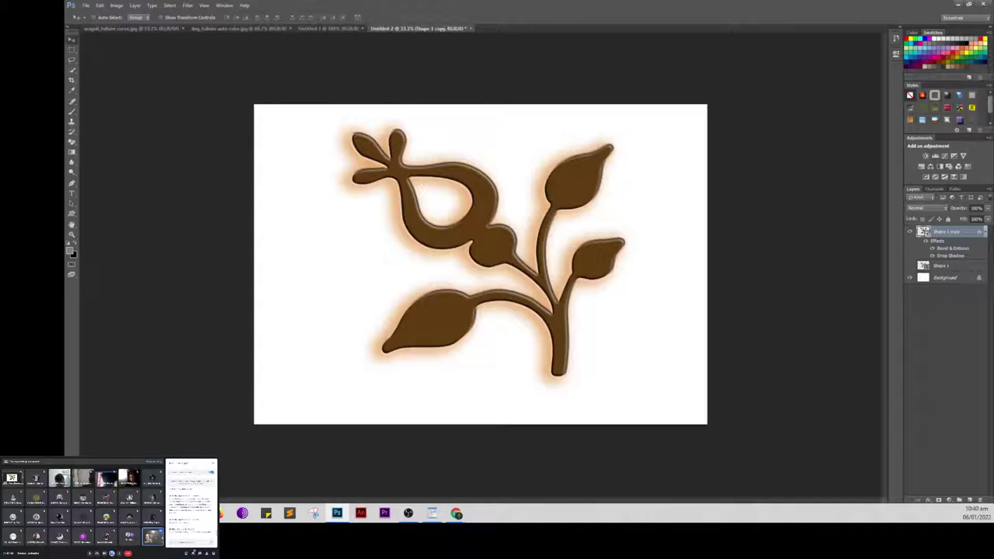
pyautogui.click(190, 499)
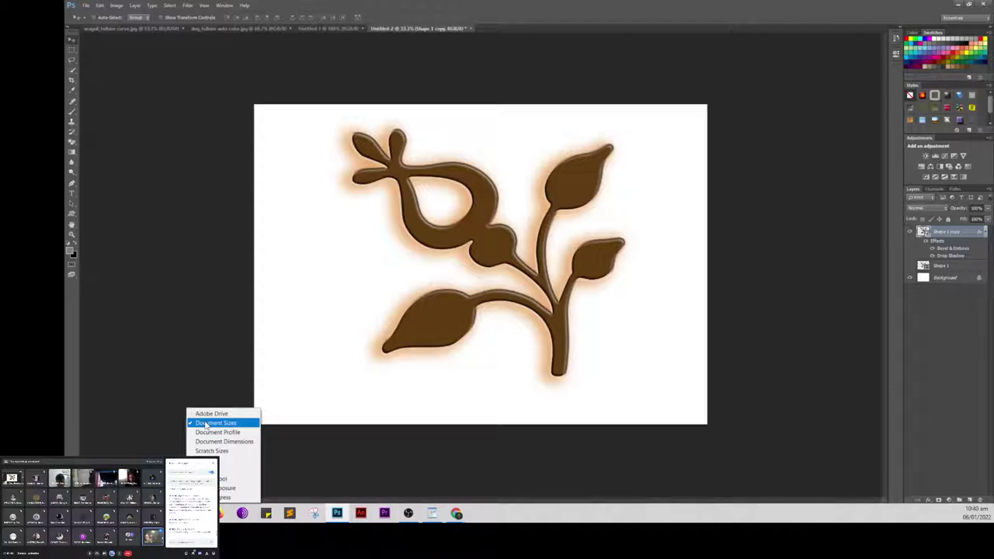
pyautogui.click(229, 460)
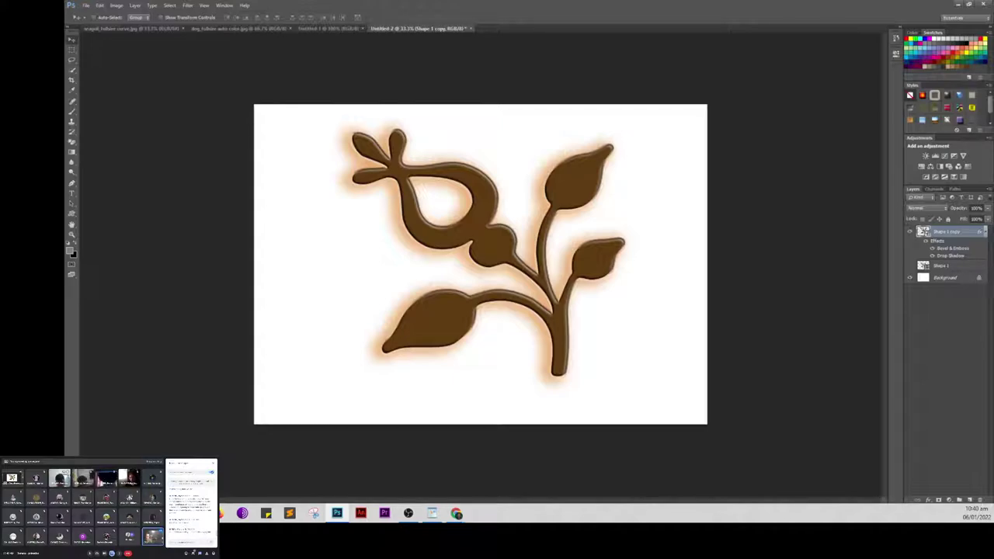
pyautogui.click(187, 501)
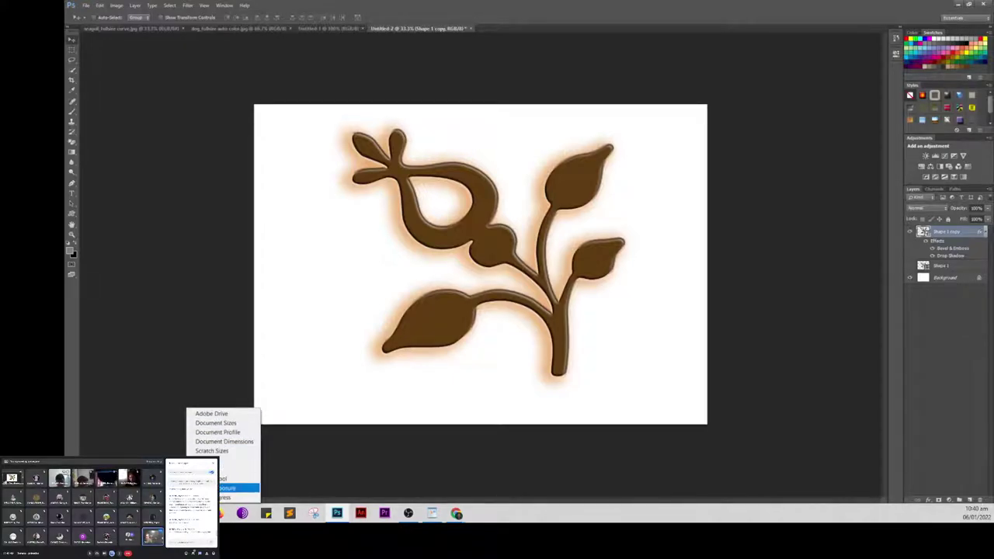
pyautogui.click(208, 425)
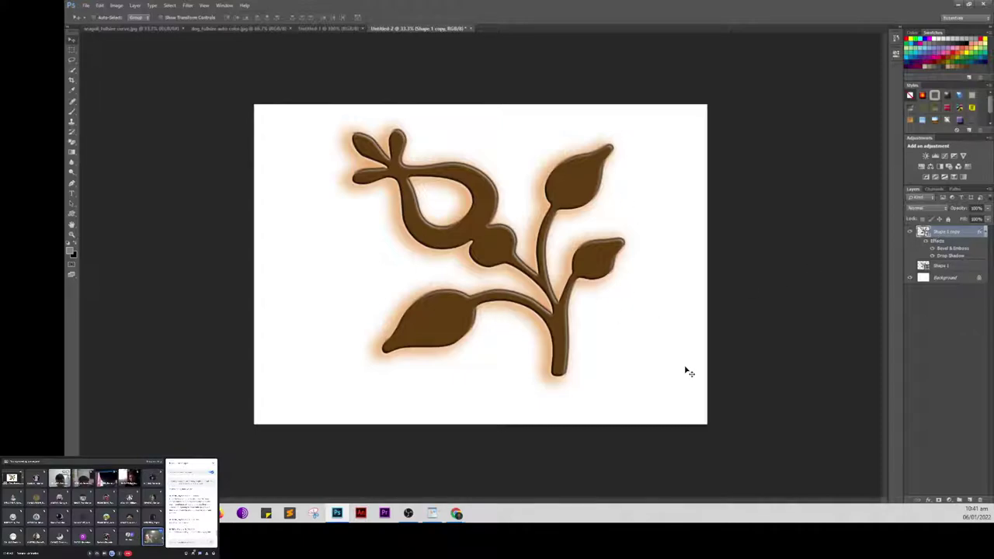
pyautogui.hotkey('ctrl', 'j')
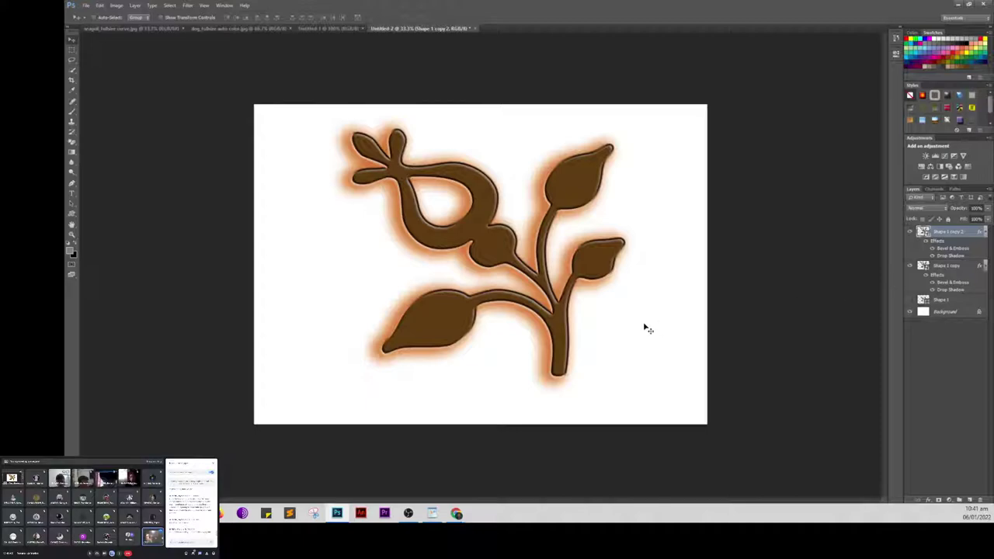
pyautogui.hotkey('ctrl', 'j')
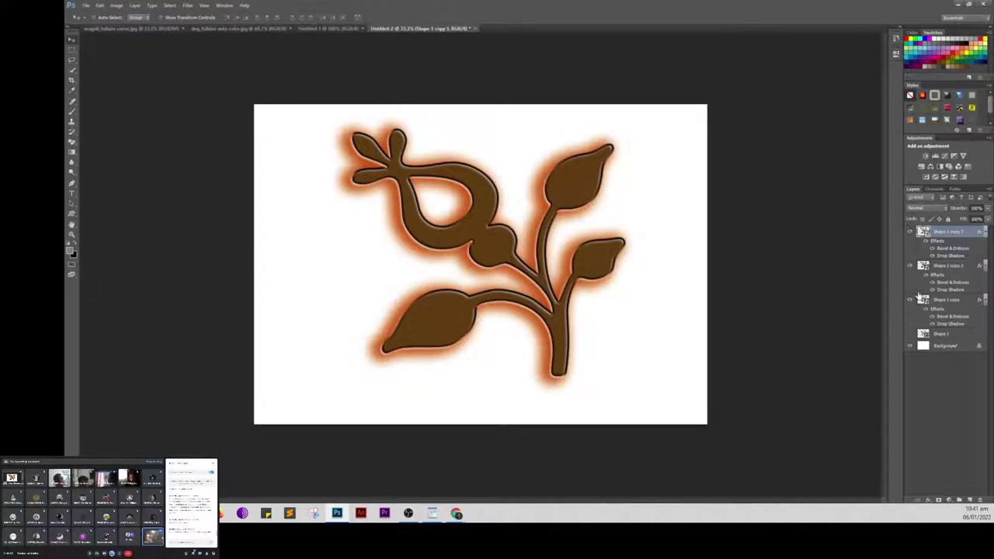
pyautogui.hotkey('ctrl', 'z')
pyautogui.hotkey('ctrl', 'alt', 'z')
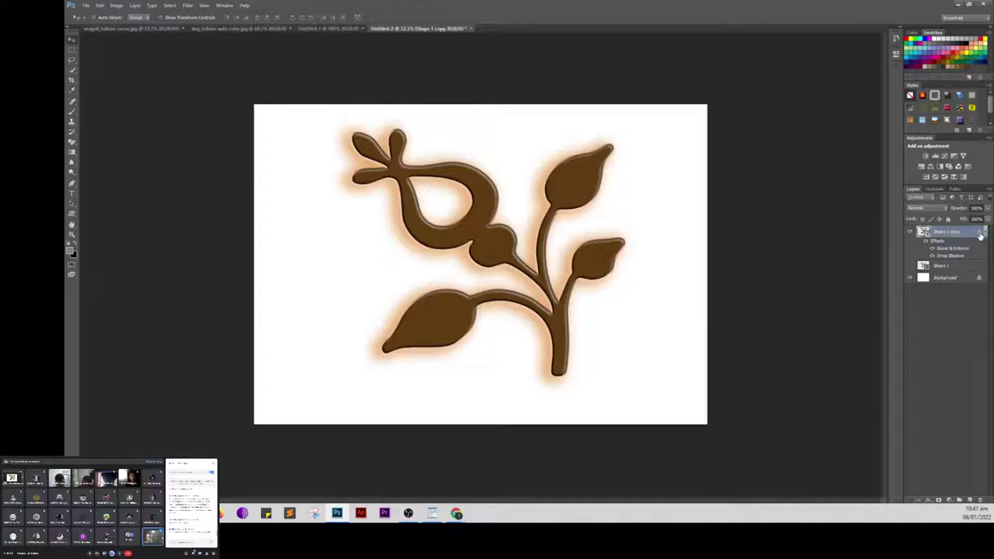
# Step: Split Shape 1 copy's bevel and drop shadow effects into separate layers with Create Layers
pyautogui.rightClick(980, 236)
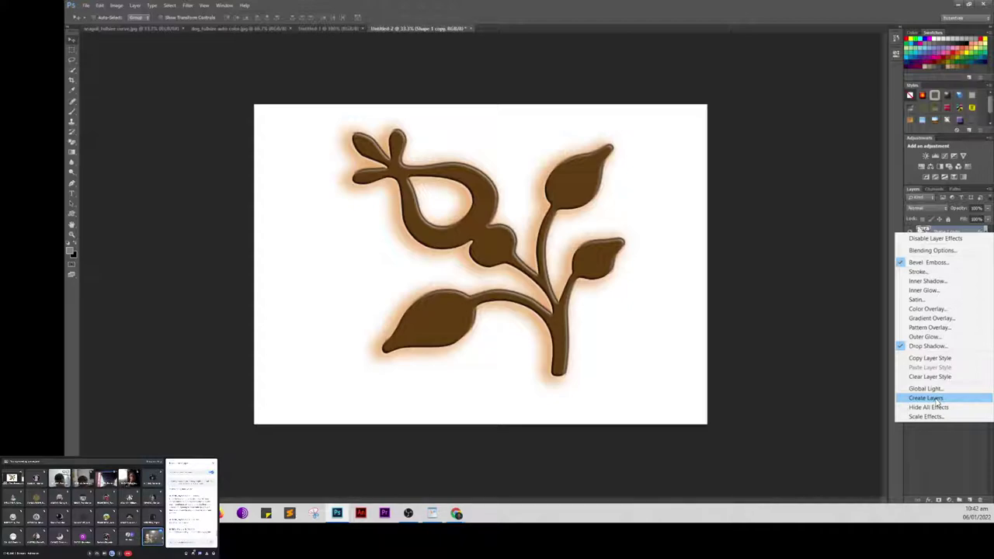
pyautogui.click(936, 400)
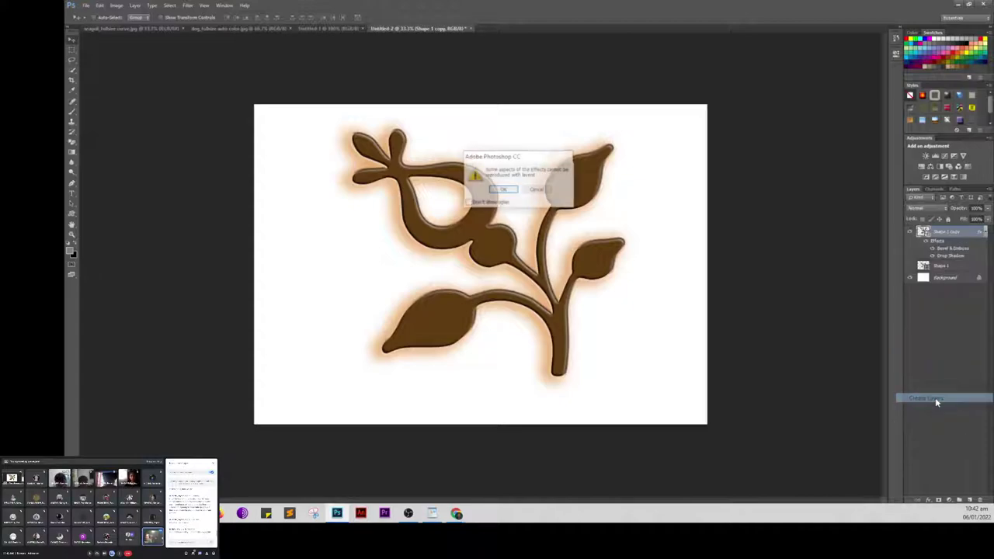
pyautogui.click(510, 190)
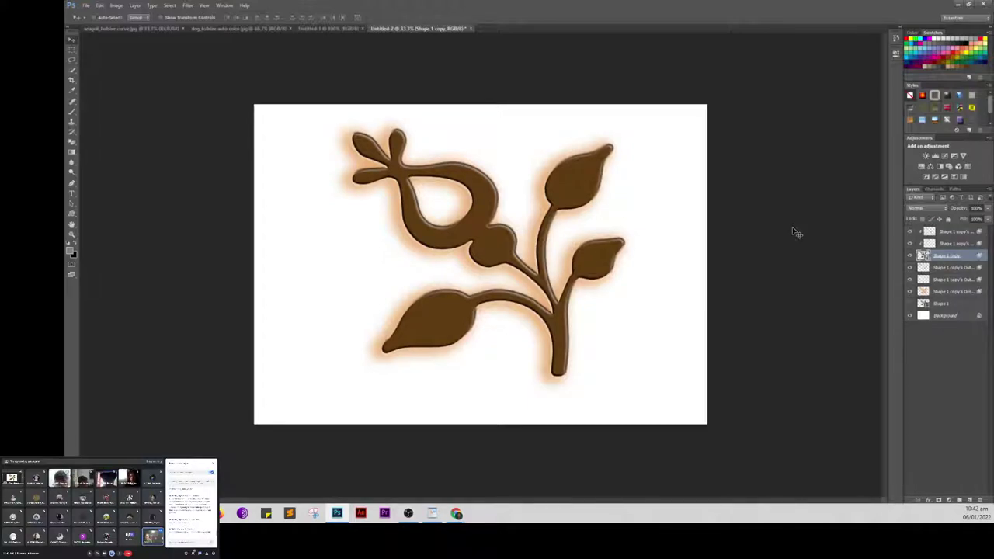
pyautogui.click(928, 500)
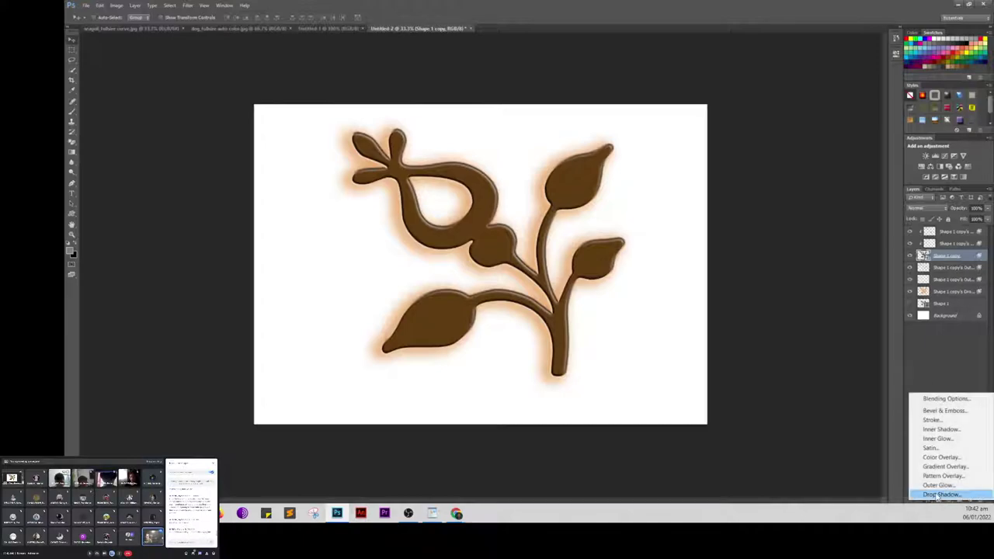
# Step: Give the ornament's drop shadow a light orange colour
pyautogui.click(935, 495)
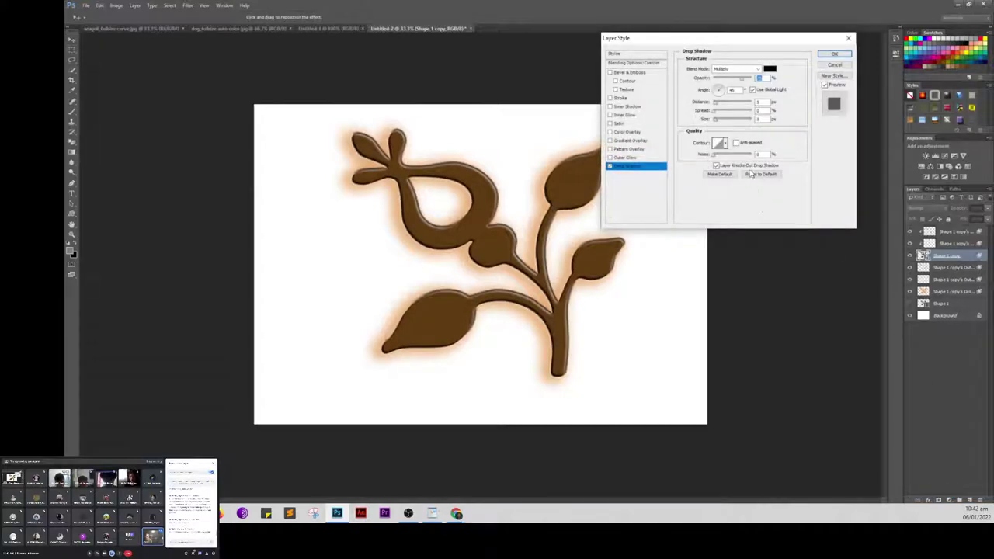
pyautogui.press('Tab')
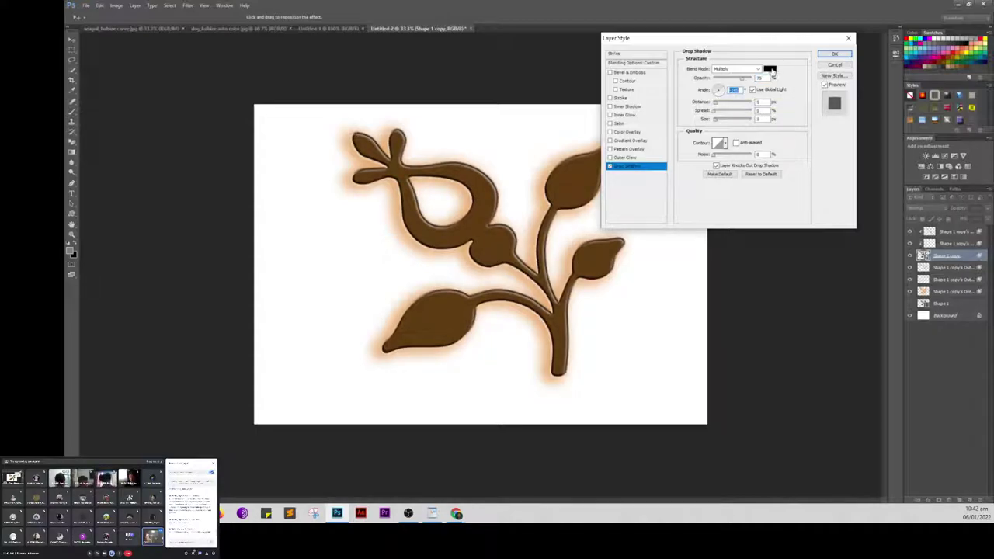
pyautogui.click(770, 68)
pyautogui.click(485, 171)
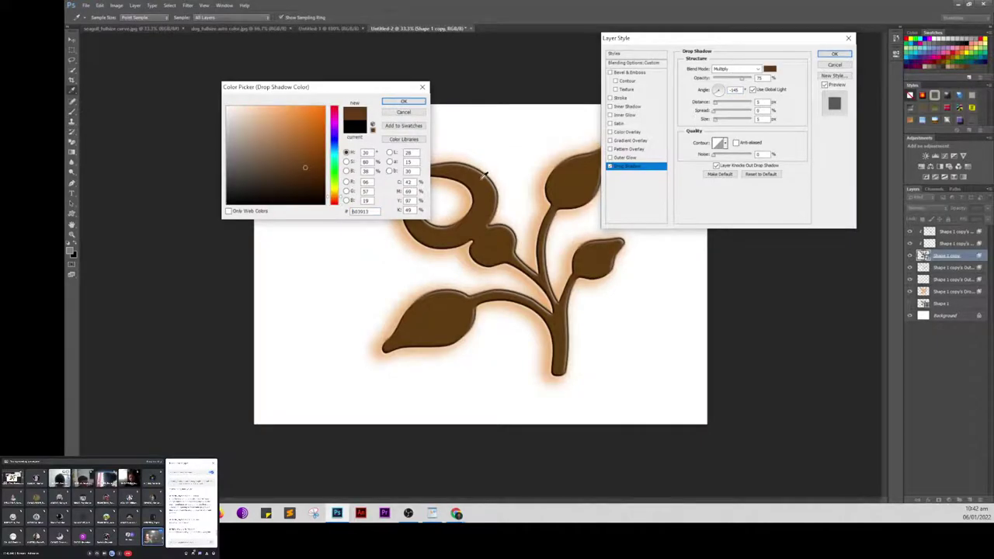
pyautogui.click(305, 140)
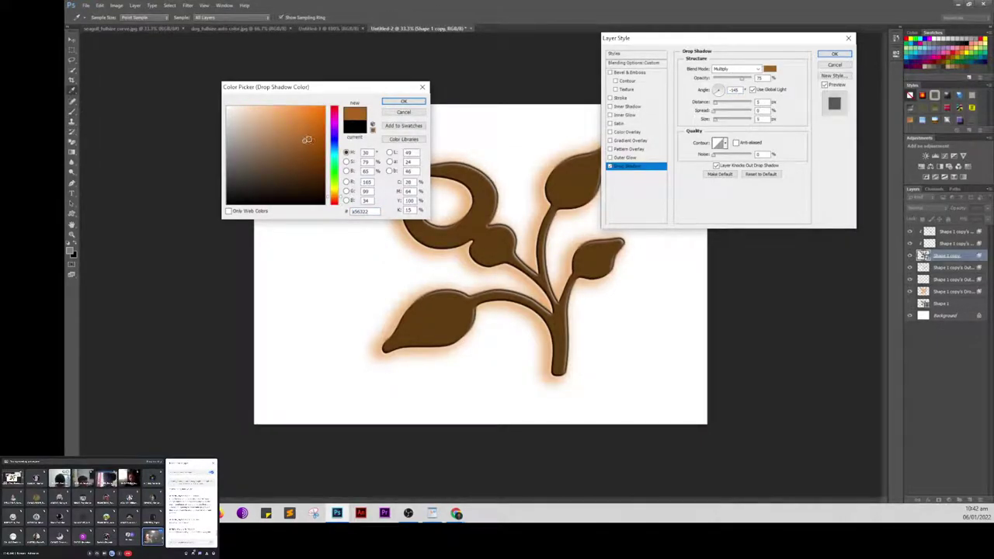
pyautogui.click(310, 126)
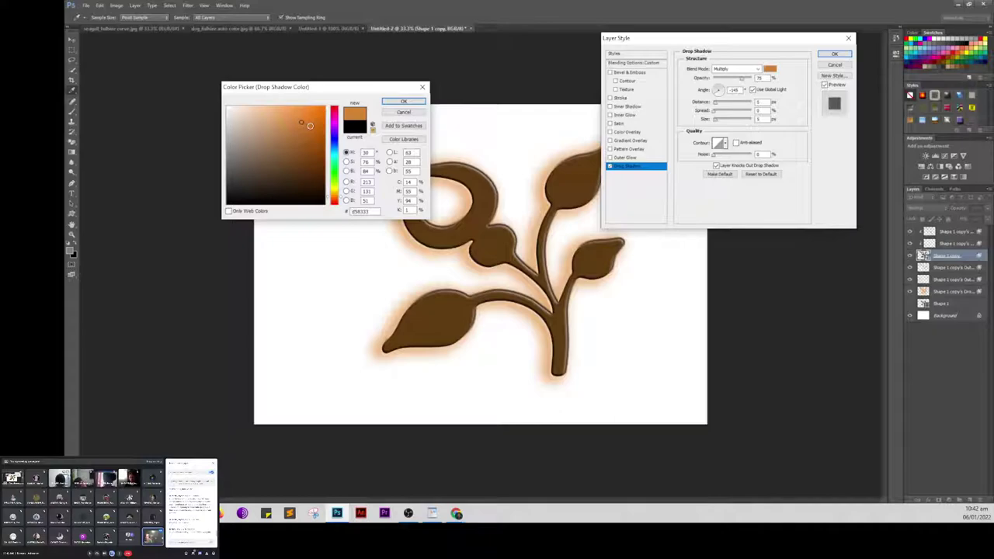
pyautogui.click(403, 102)
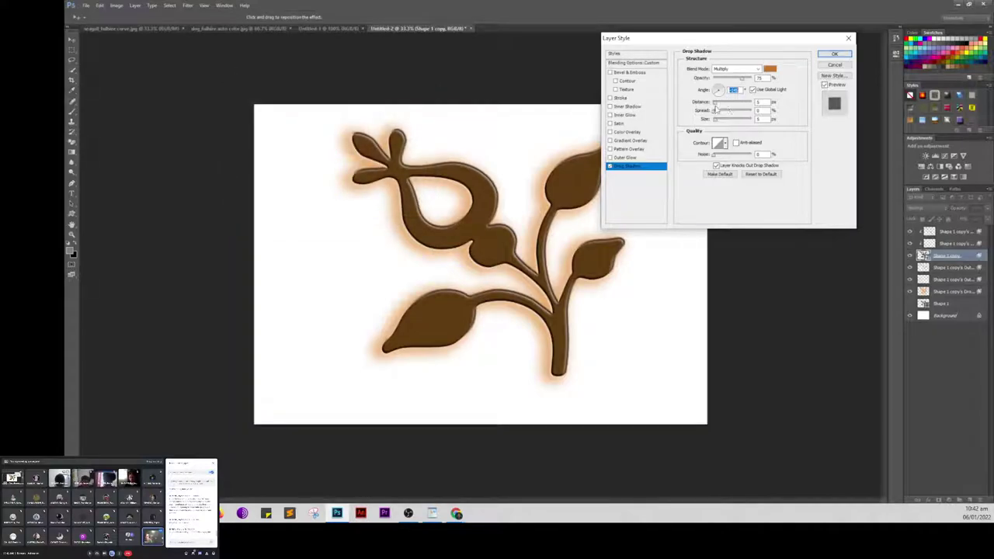
# Step: Push the drop shadow out to 44 px distance and 22% spread, enlarge its size, and apply
pyautogui.write('17')
pyautogui.press('Tab')
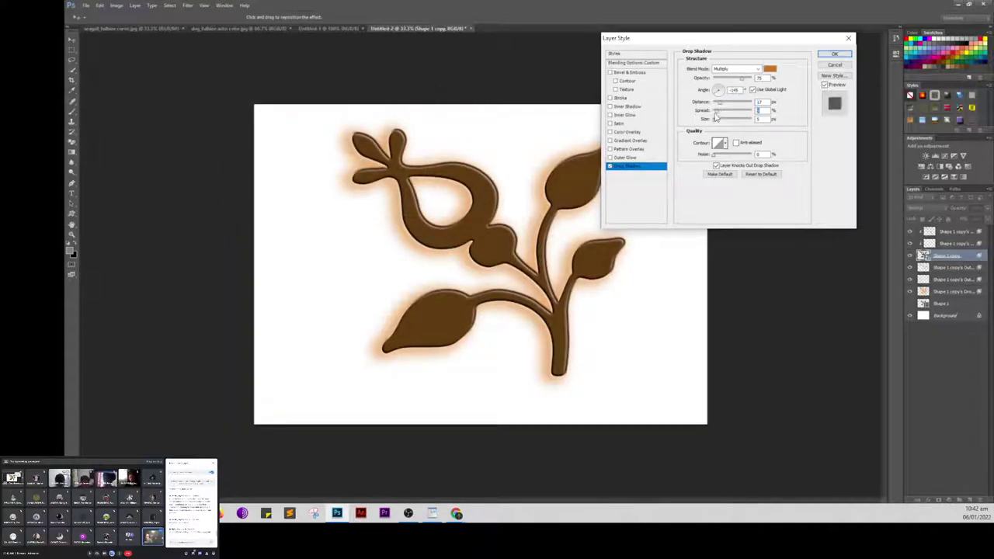
pyautogui.write('15')
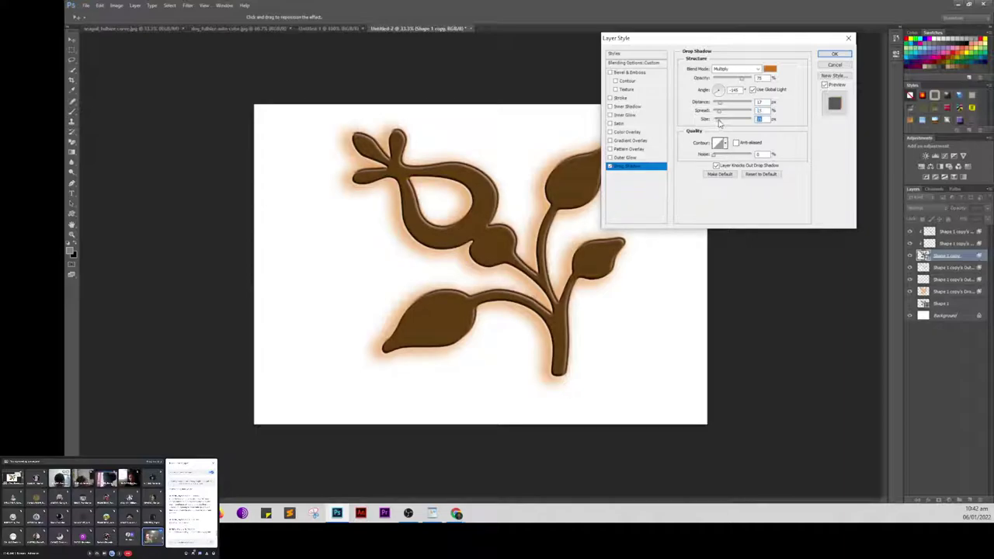
pyautogui.press('Tab')
pyautogui.moveTo(721, 103); pyautogui.dragTo(730, 104)
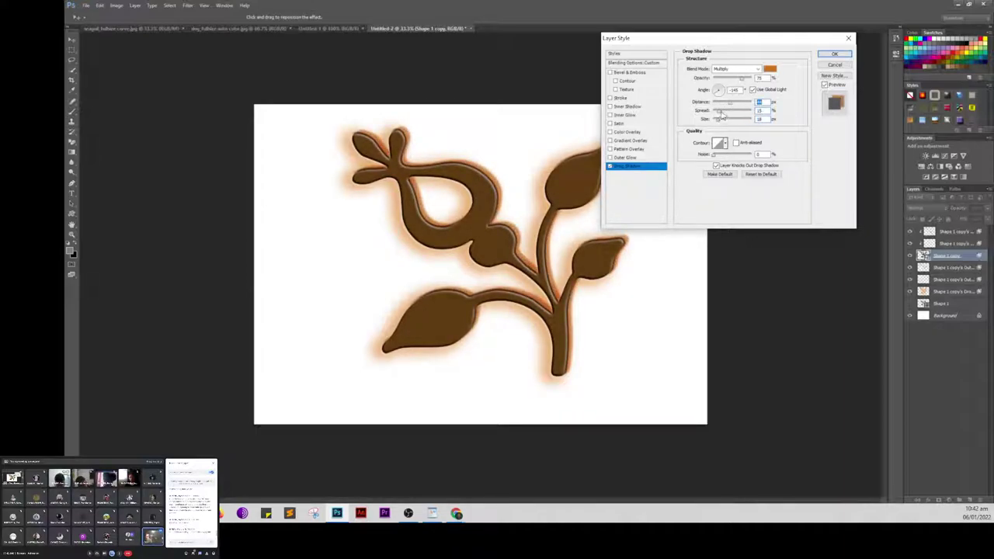
pyautogui.click(720, 113)
pyautogui.moveTo(719, 118)
pyautogui.mouseDown()
pyautogui.moveTo(728, 122)
pyautogui.moveTo(718, 127)
pyautogui.mouseUp()
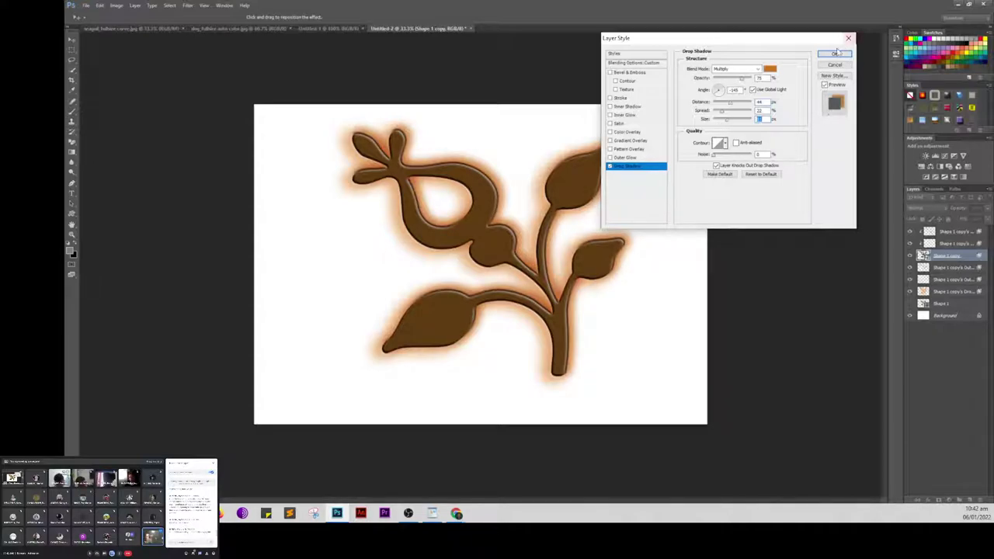
pyautogui.click(835, 55)
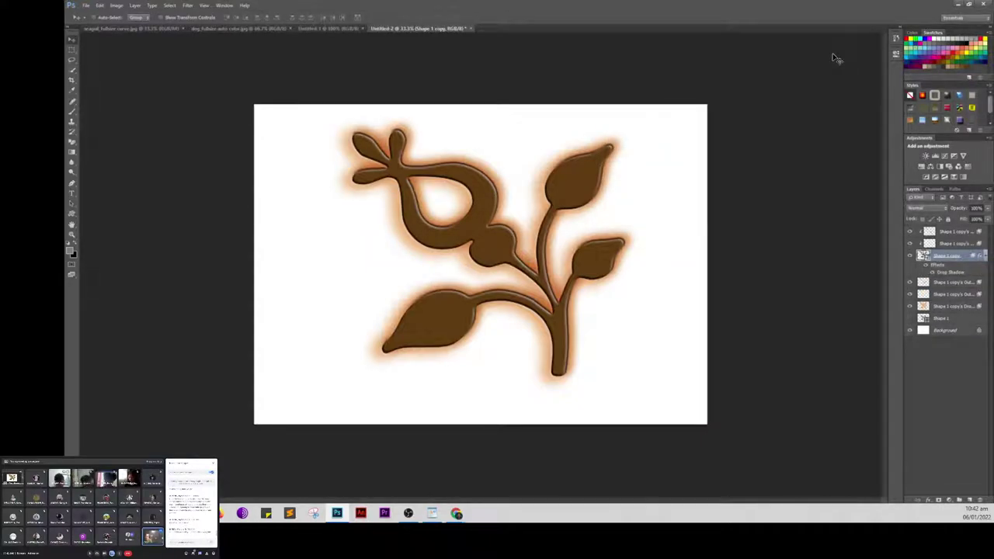
# Step: Add a fine pale Outside stroke at 100% opacity around the ornament
pyautogui.click(929, 501)
pyautogui.click(930, 421)
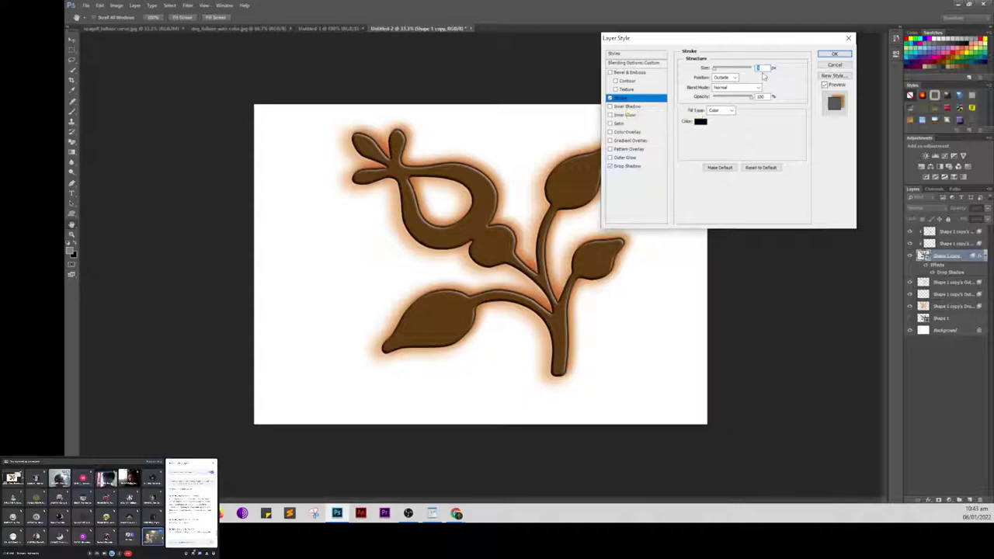
pyautogui.click(698, 123)
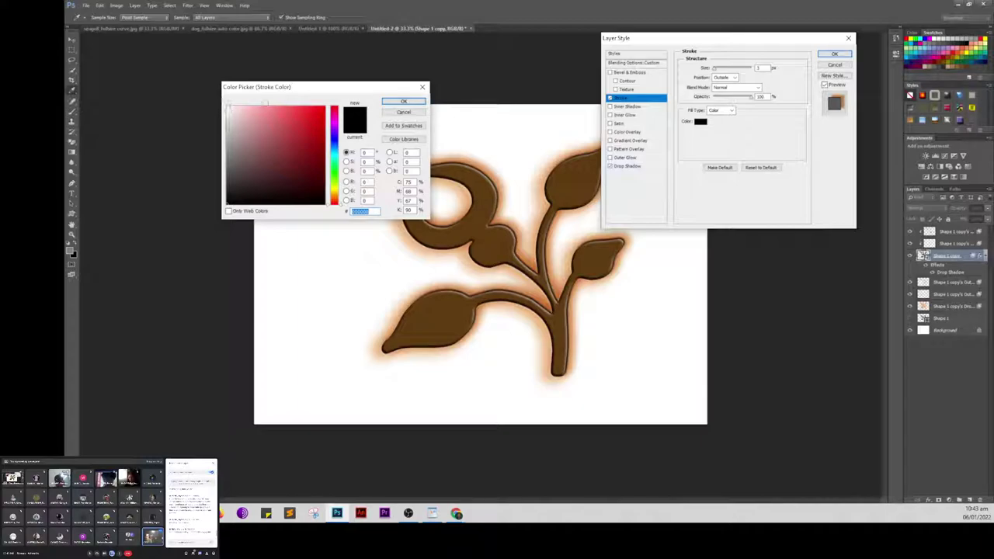
pyautogui.click(403, 102)
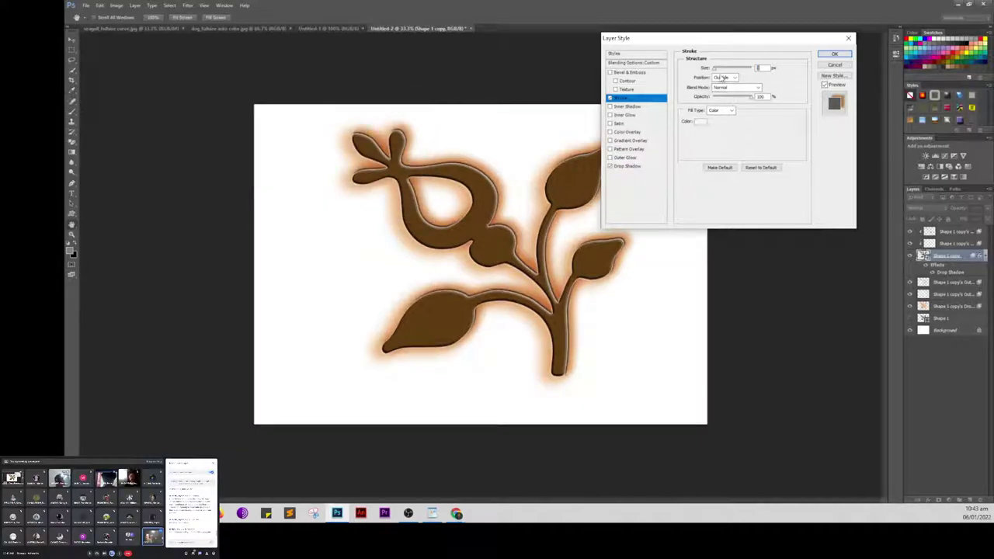
pyautogui.moveTo(714, 69); pyautogui.dragTo(724, 71)
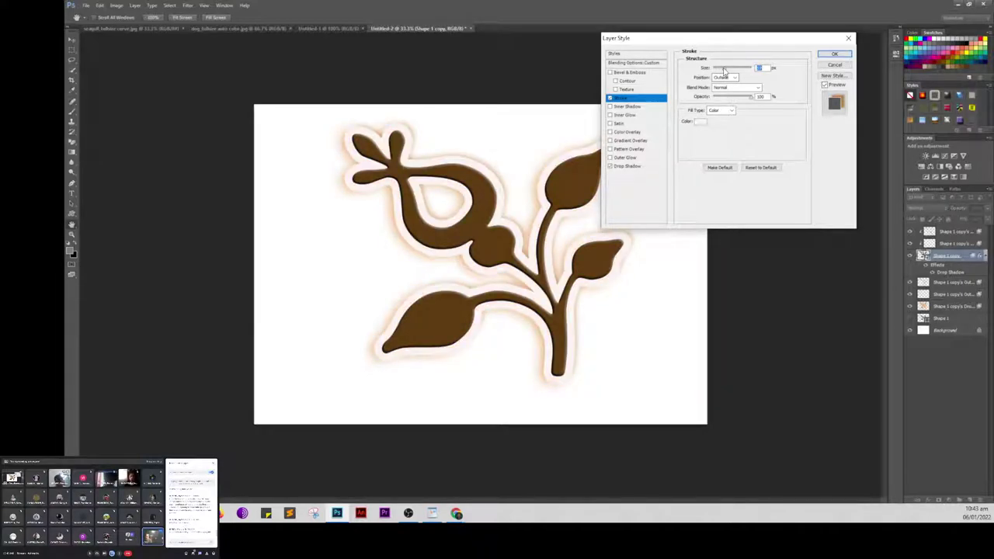
pyautogui.moveTo(723, 70); pyautogui.dragTo(719, 71)
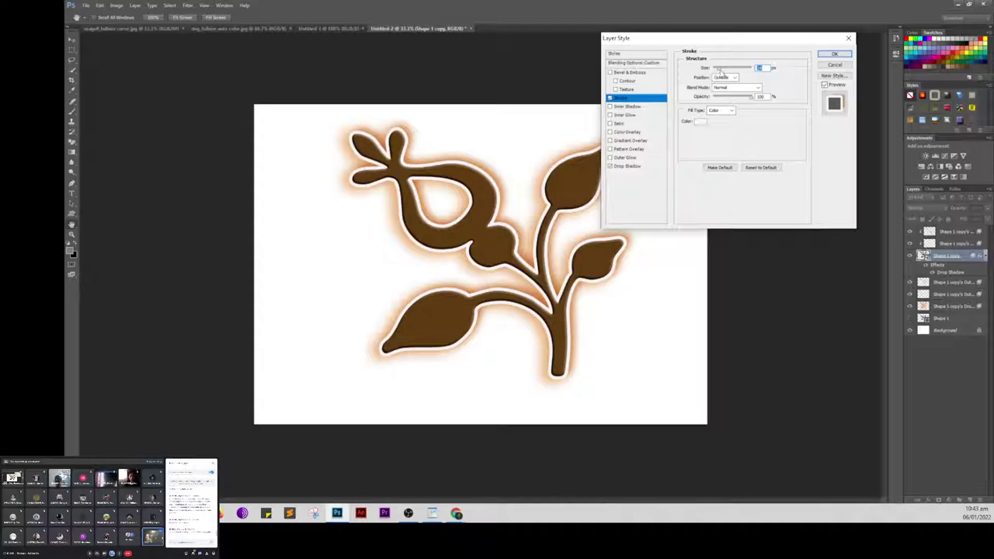
pyautogui.moveTo(723, 69); pyautogui.dragTo(721, 76)
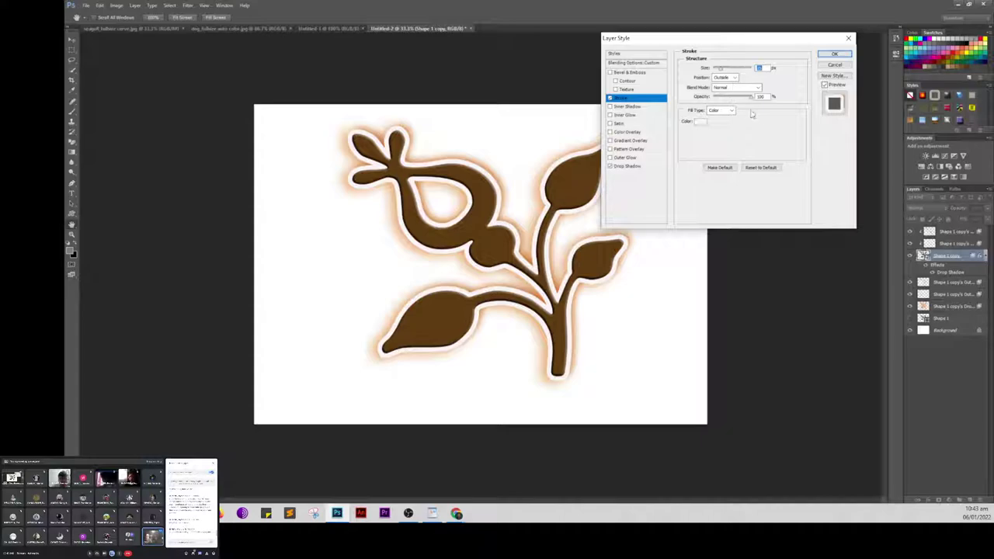
pyautogui.click(833, 54)
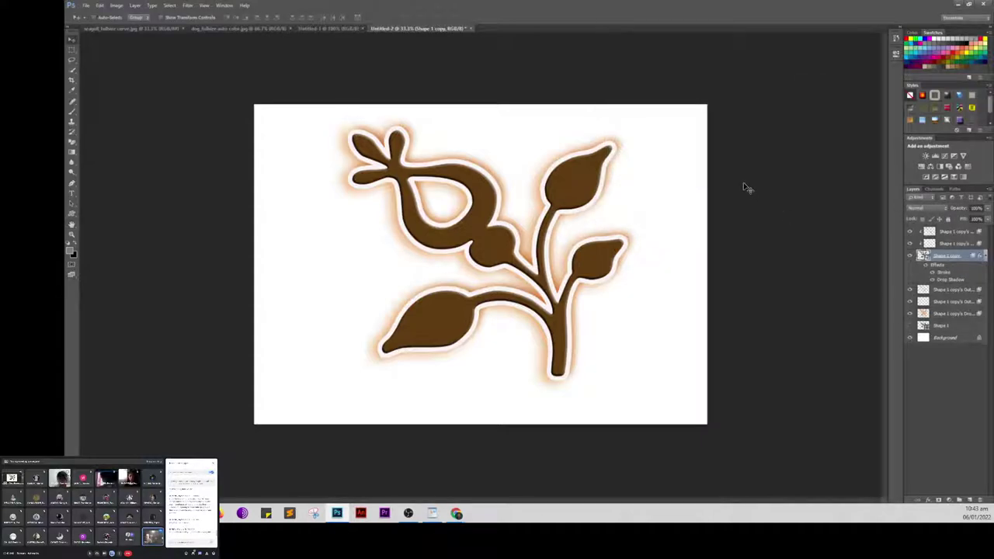
# Step: Split the ornament's stroke and drop shadow into separate layers, adding then undoing a layer mask
pyautogui.rightClick(981, 259)
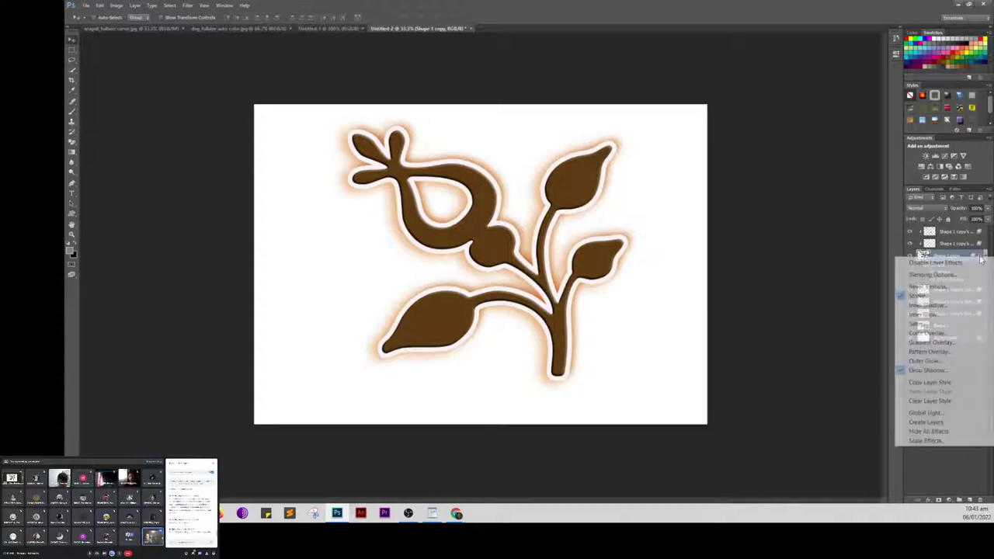
pyautogui.click(925, 423)
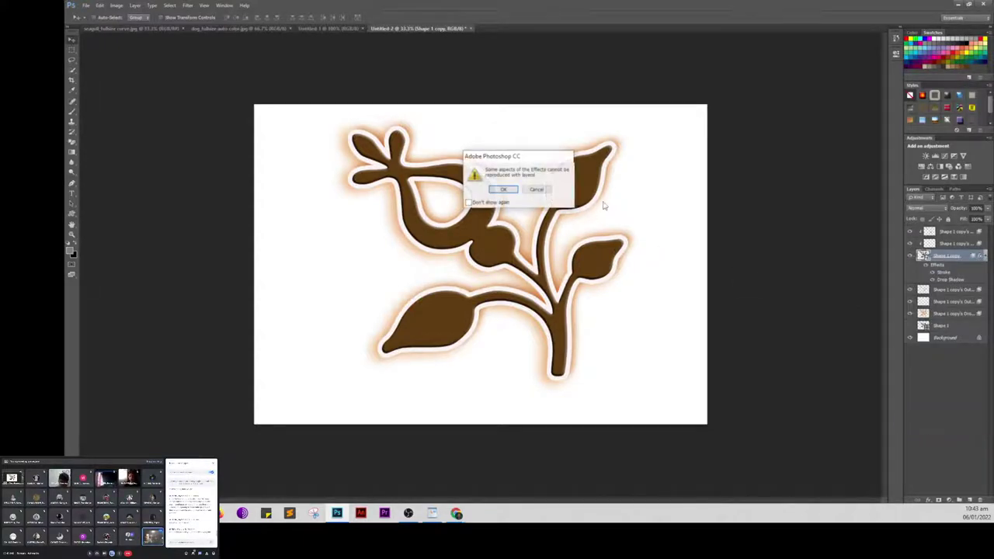
pyautogui.click(503, 189)
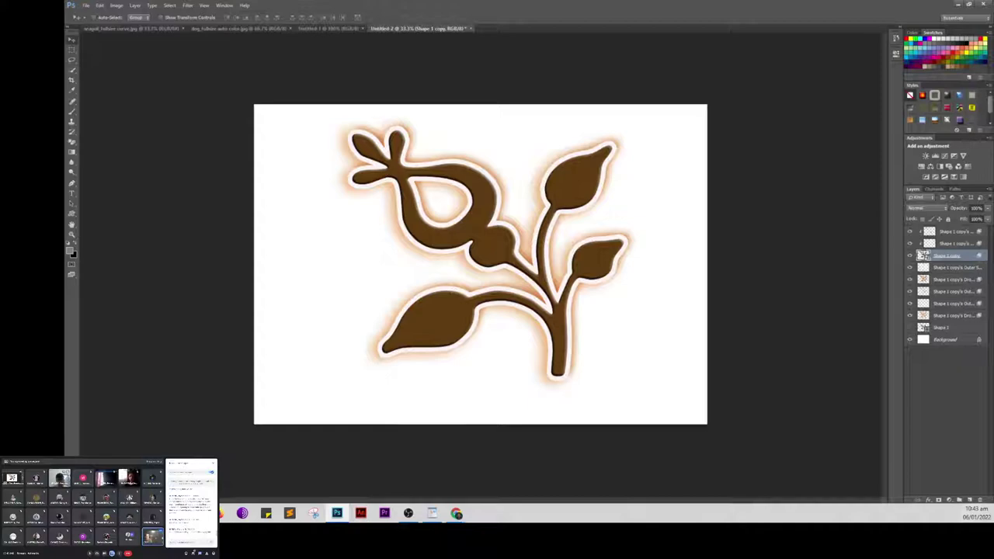
pyautogui.click(938, 500)
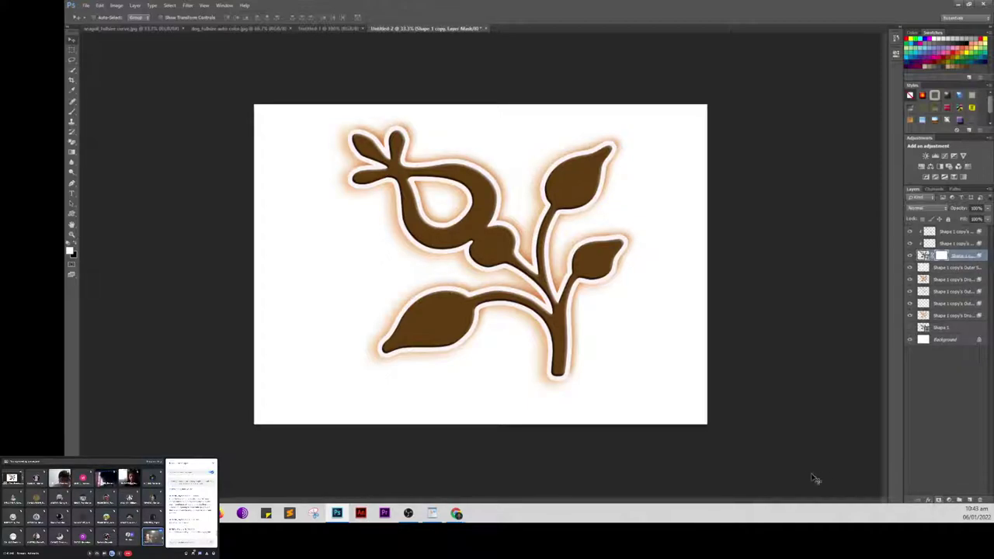
pyautogui.hotkey('ctrl', 'z')
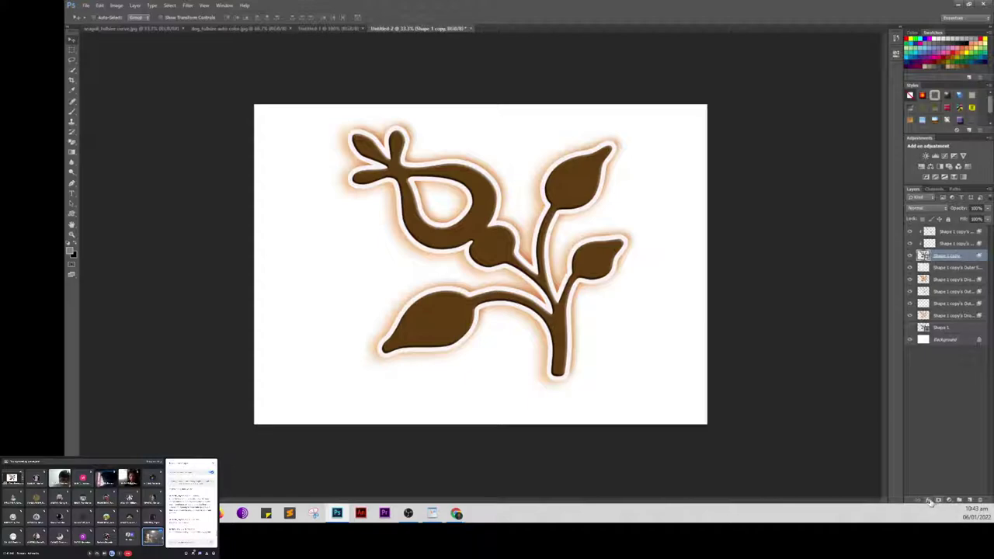
pyautogui.click(930, 501)
# Step: Give the ornament a thicker bright green Inside stroke and apply it
pyautogui.click(683, 165)
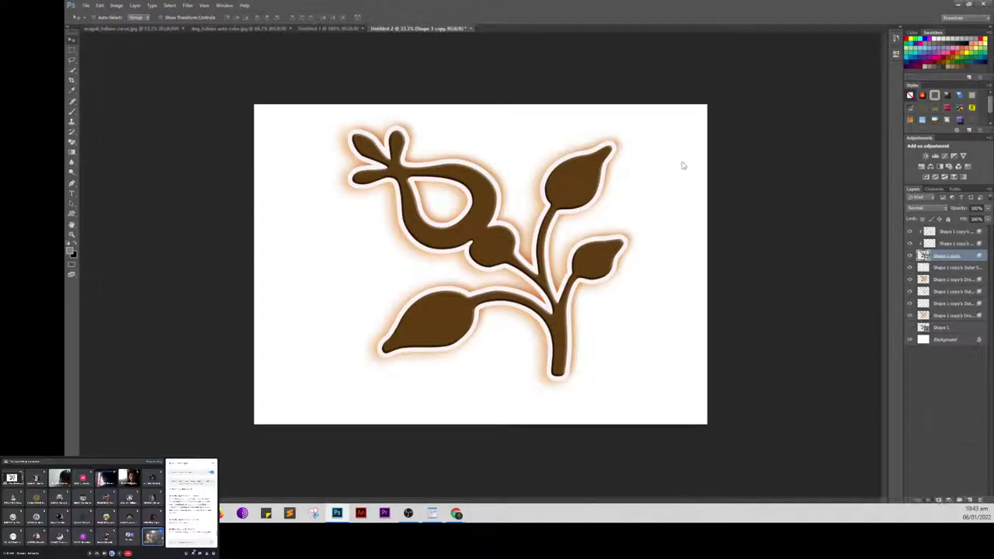
pyautogui.click(725, 77)
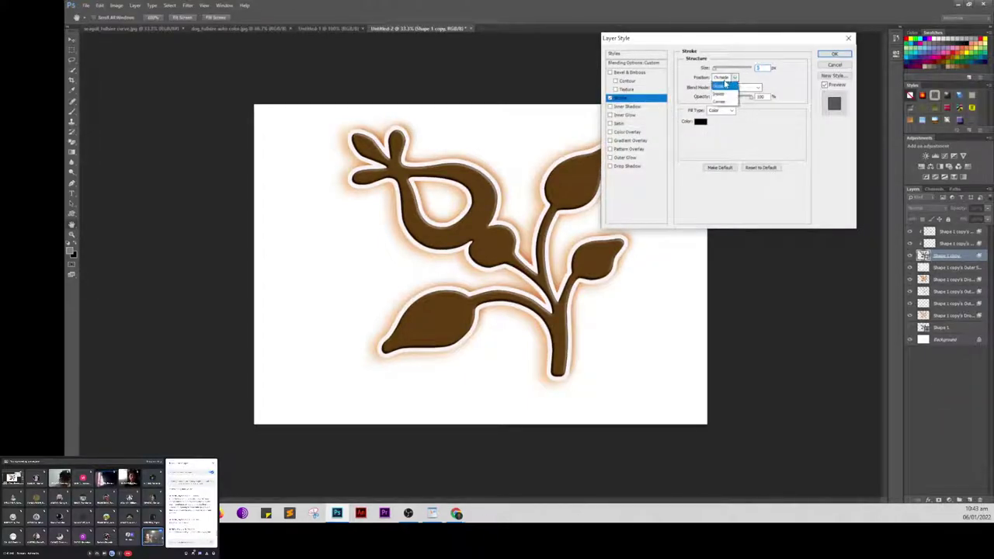
pyautogui.click(721, 93)
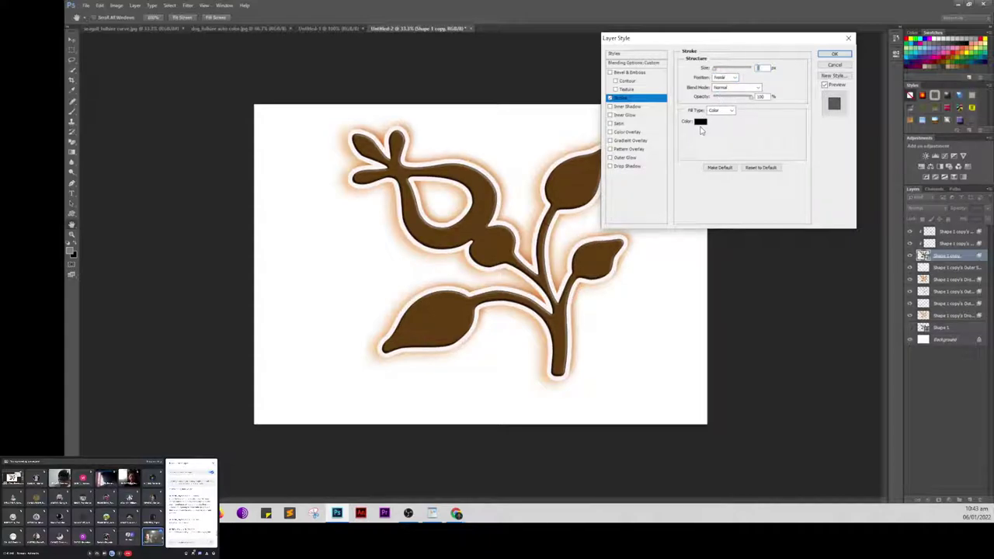
pyautogui.click(700, 122)
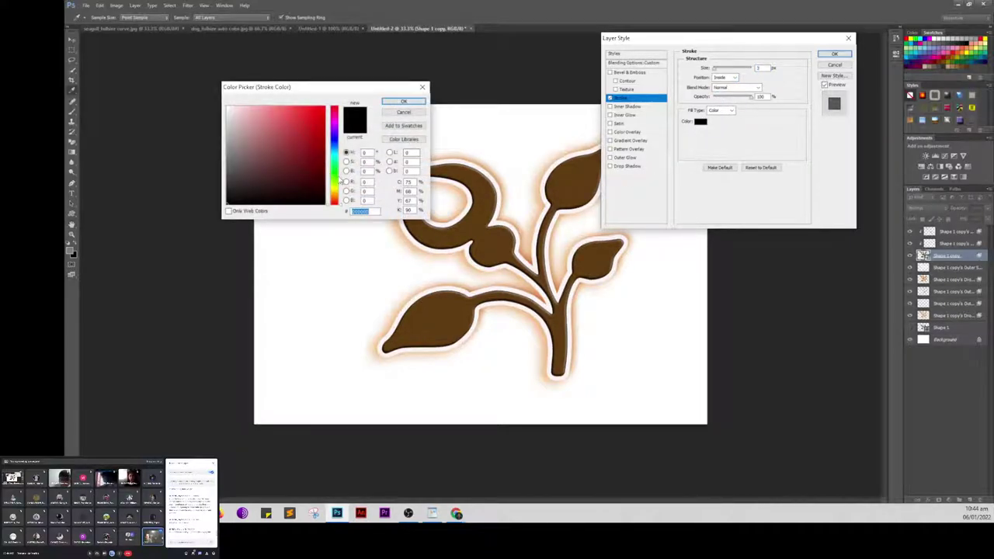
pyautogui.click(329, 170)
pyautogui.click(317, 130)
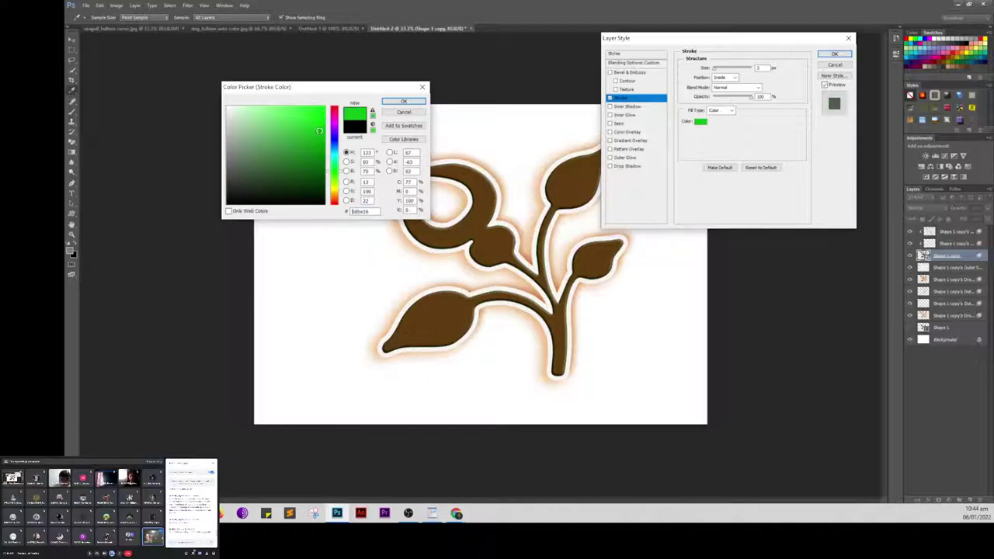
pyautogui.click(403, 101)
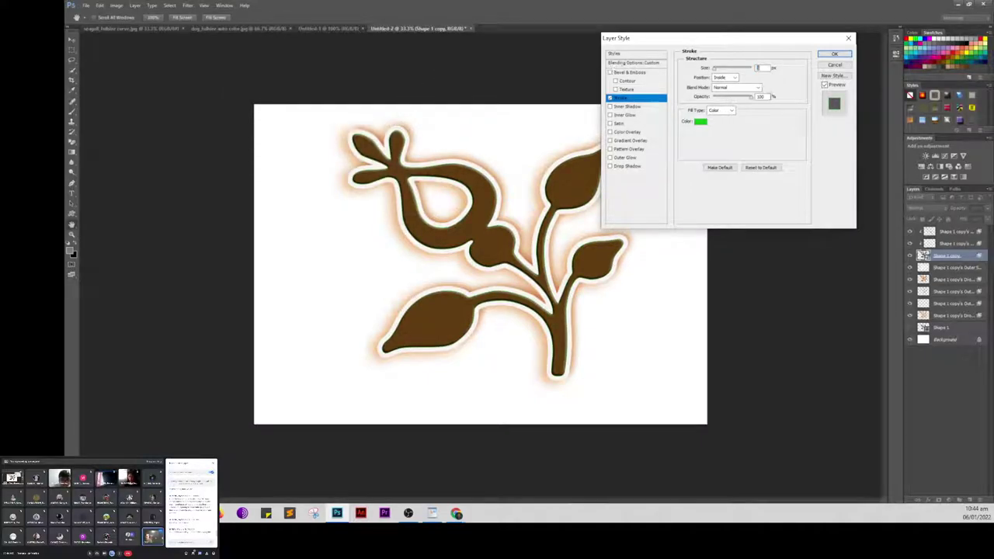
pyautogui.doubleClick(763, 69)
pyautogui.moveTo(715, 70); pyautogui.dragTo(717, 70)
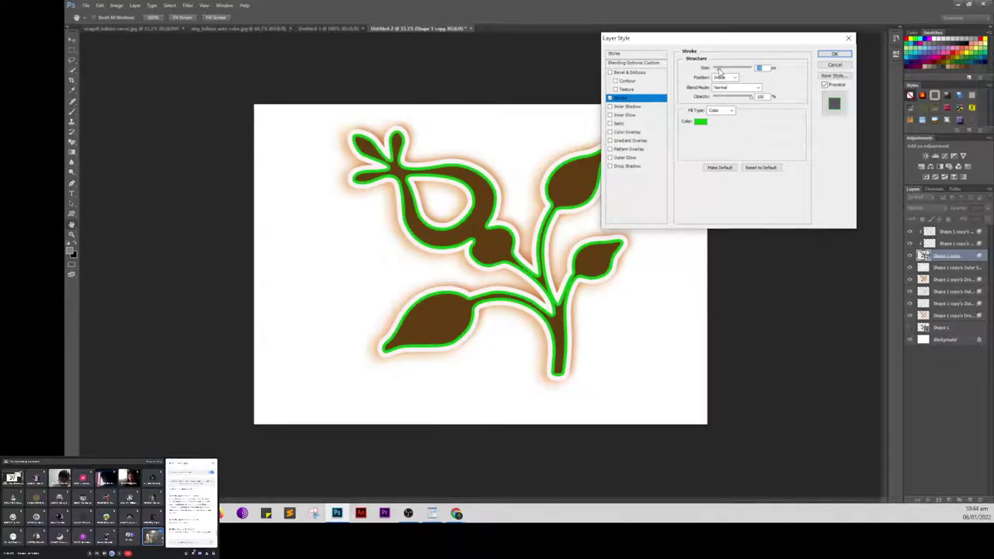
pyautogui.click(833, 54)
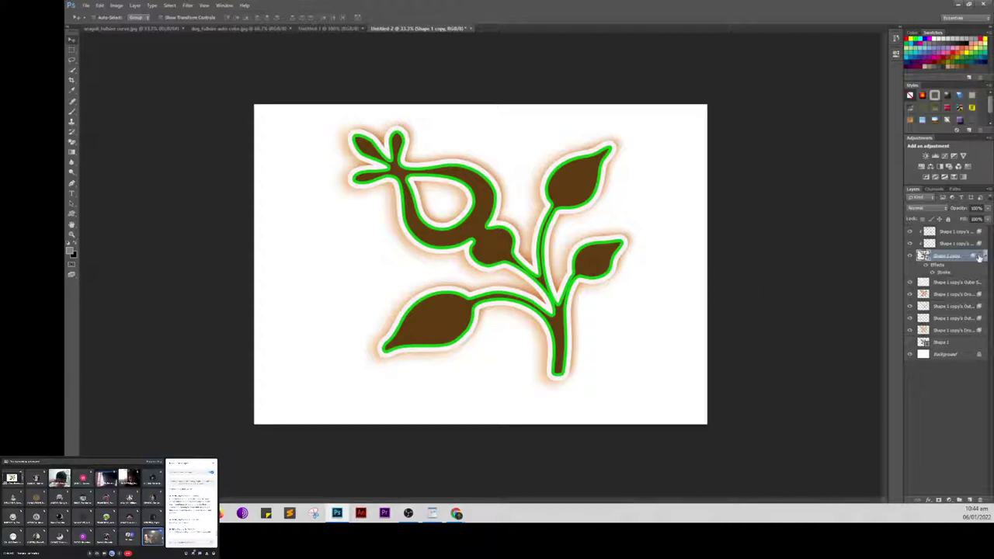
# Step: Revert the ornament layer through History to its Stroke state, removing the added masks
pyautogui.rightClick(979, 257)
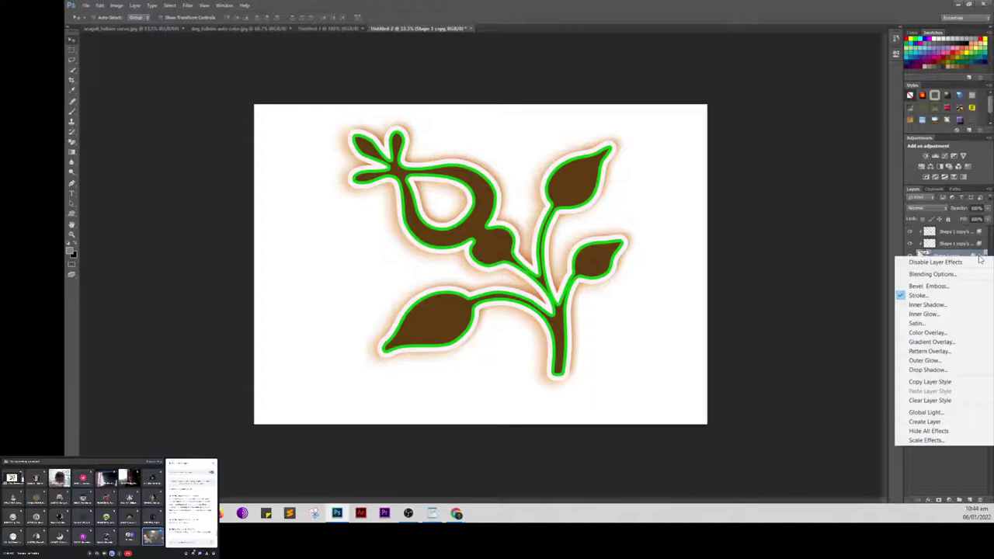
pyautogui.click(922, 254)
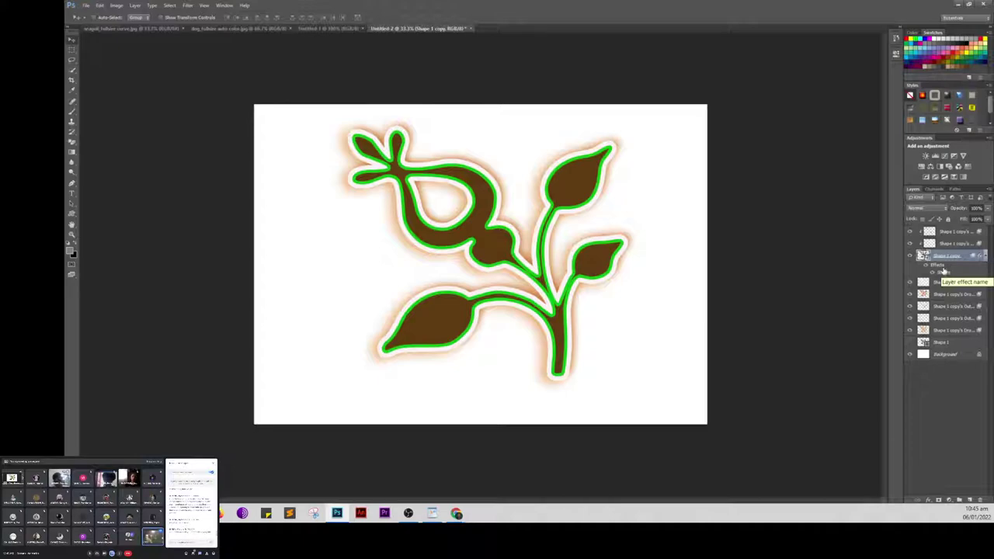
pyautogui.click(937, 501)
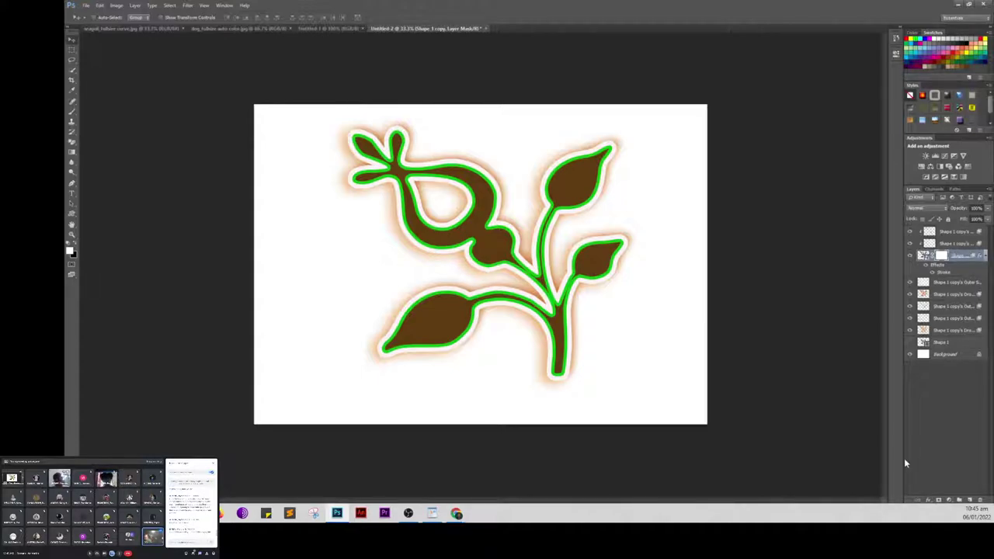
pyautogui.click(896, 42)
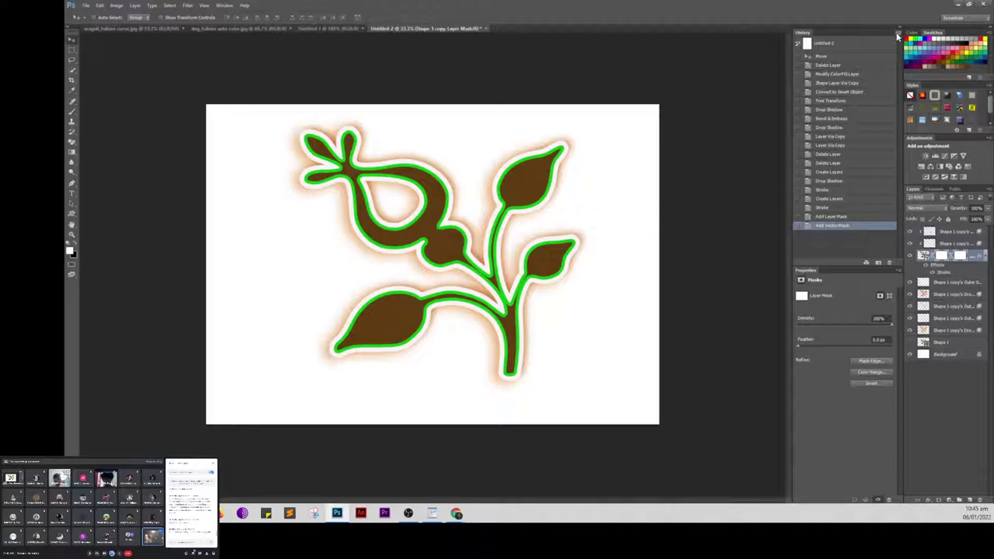
pyautogui.click(827, 208)
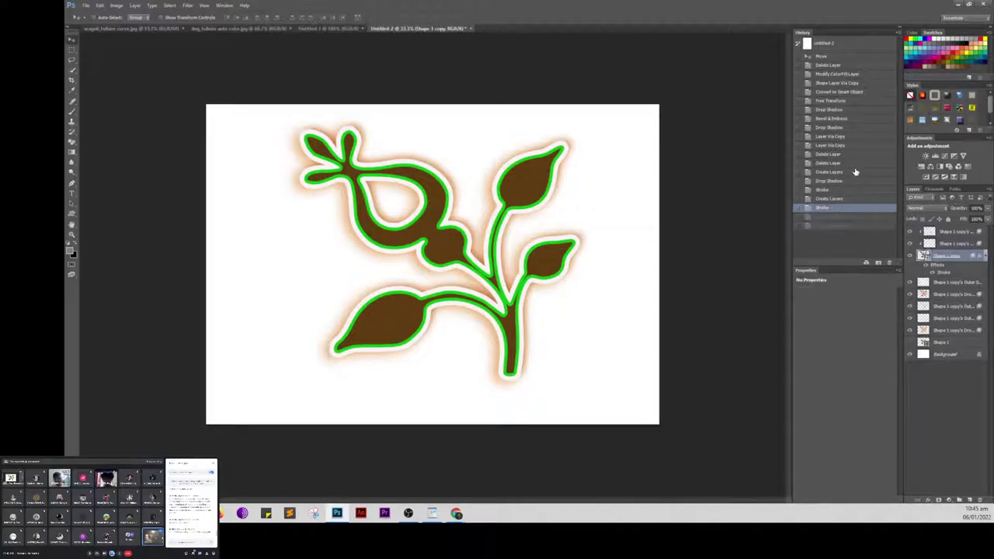
pyautogui.click(896, 34)
pyautogui.click(897, 31)
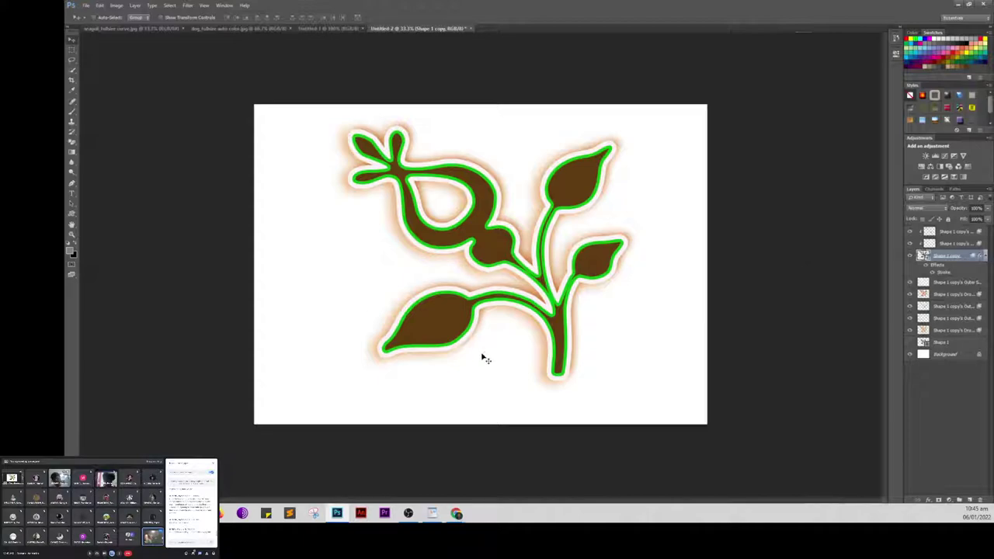
# Step: Select the top inner emboss shadows layer
pyautogui.click(927, 500)
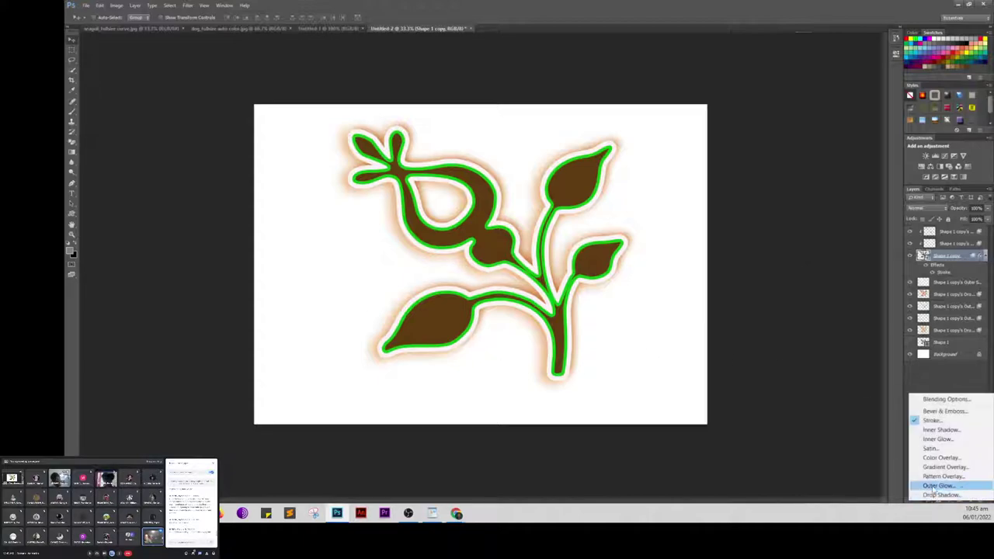
pyautogui.click(943, 458)
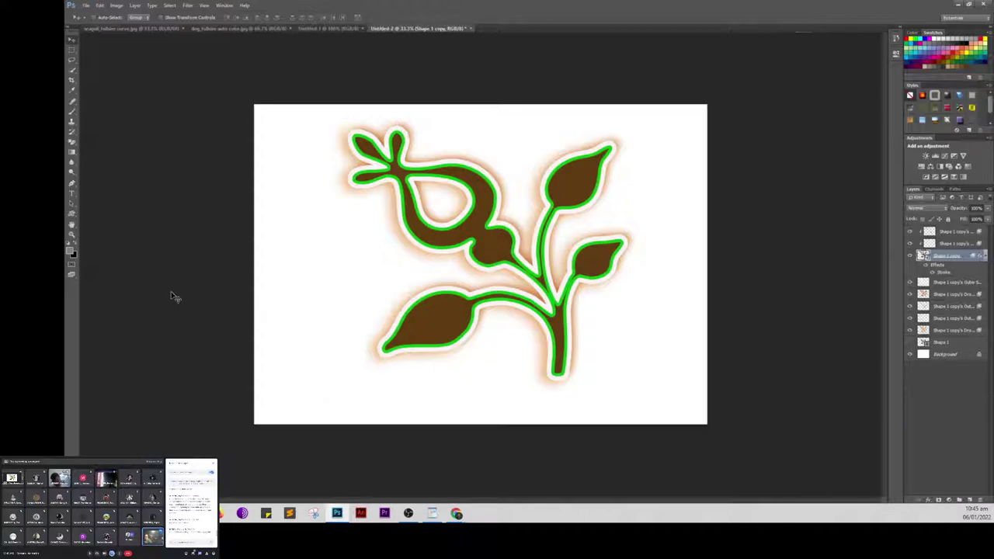
pyautogui.click(954, 233)
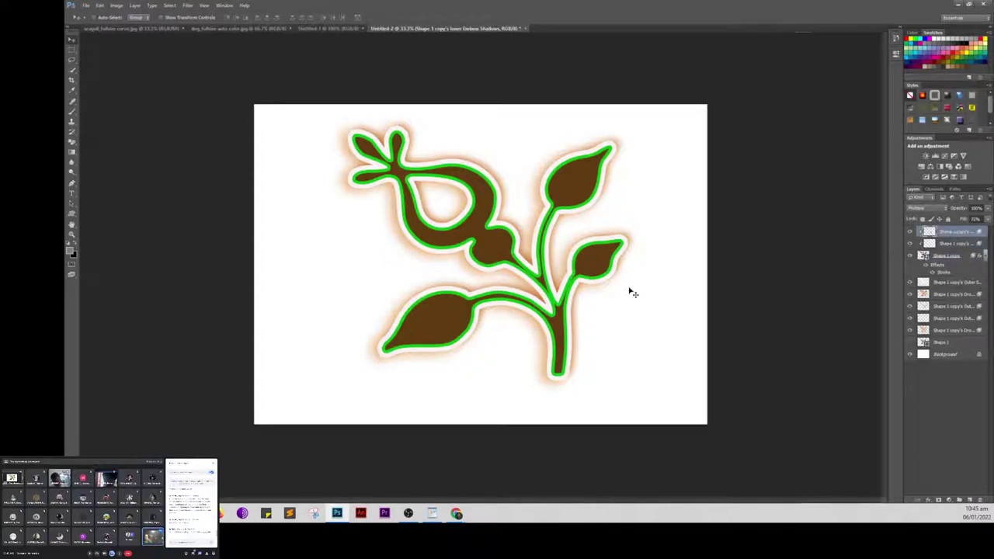
# Step: Type ROMAN below the ornament in large ROG Fonts lettering
pyautogui.click(71, 193)
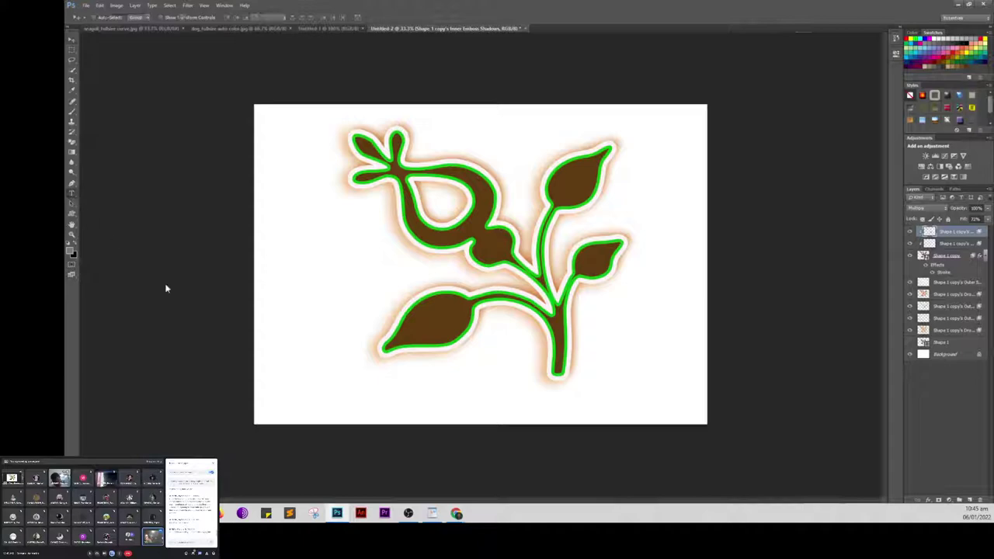
pyautogui.click(296, 381)
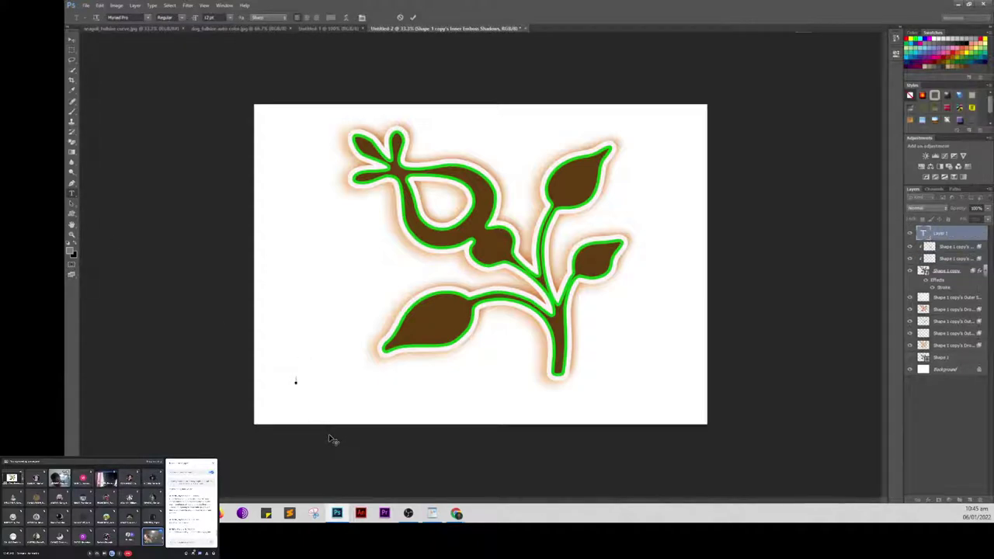
pyautogui.write('ROMAN')
pyautogui.hotkey('ctrl', 'a')
pyautogui.moveTo(195, 17); pyautogui.dragTo(236, 15)
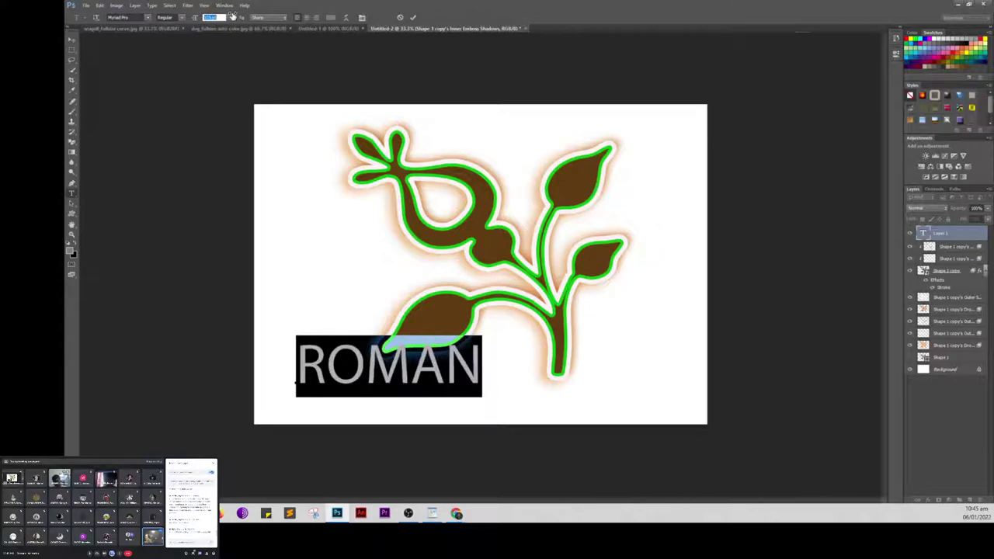
pyautogui.click(146, 17)
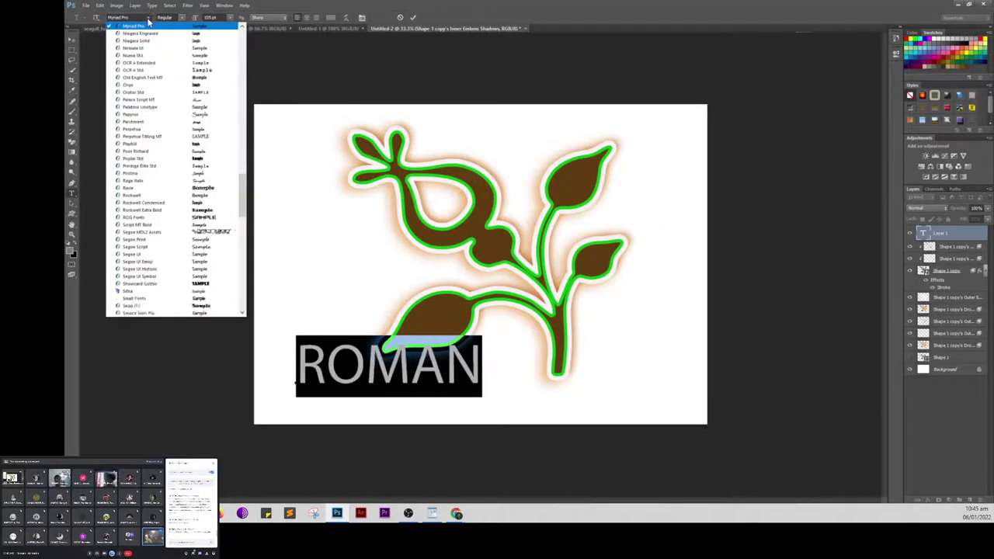
pyautogui.click(145, 224)
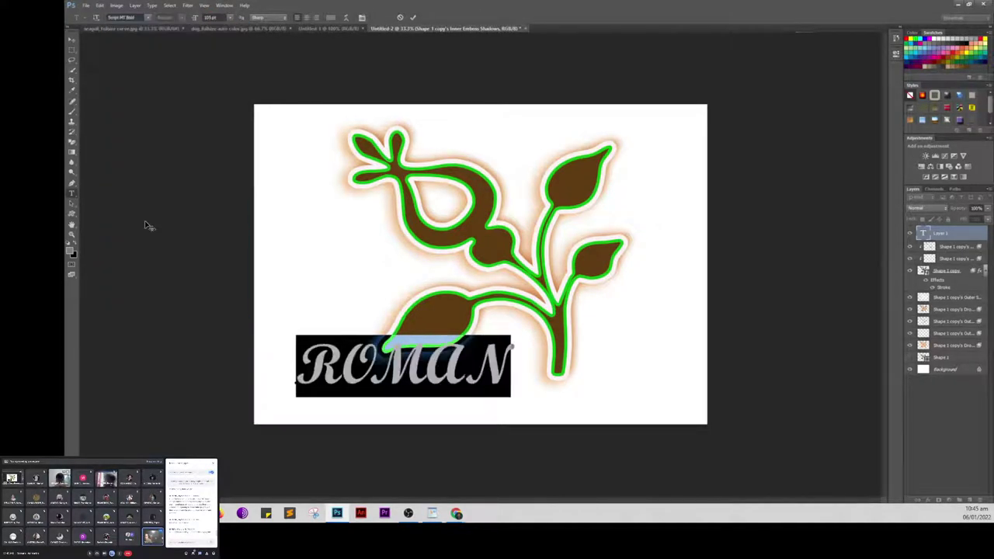
pyautogui.click(144, 17)
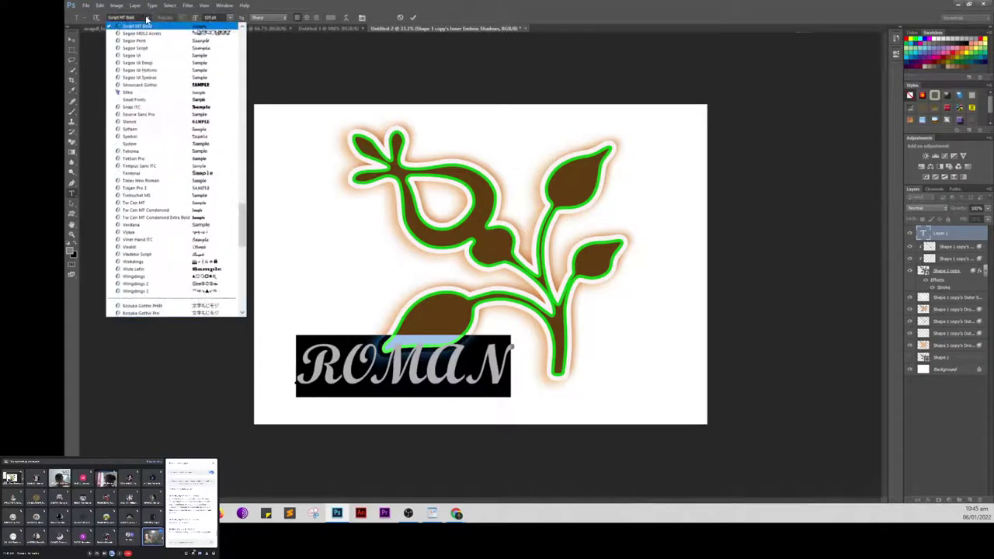
pyautogui.click(165, 65)
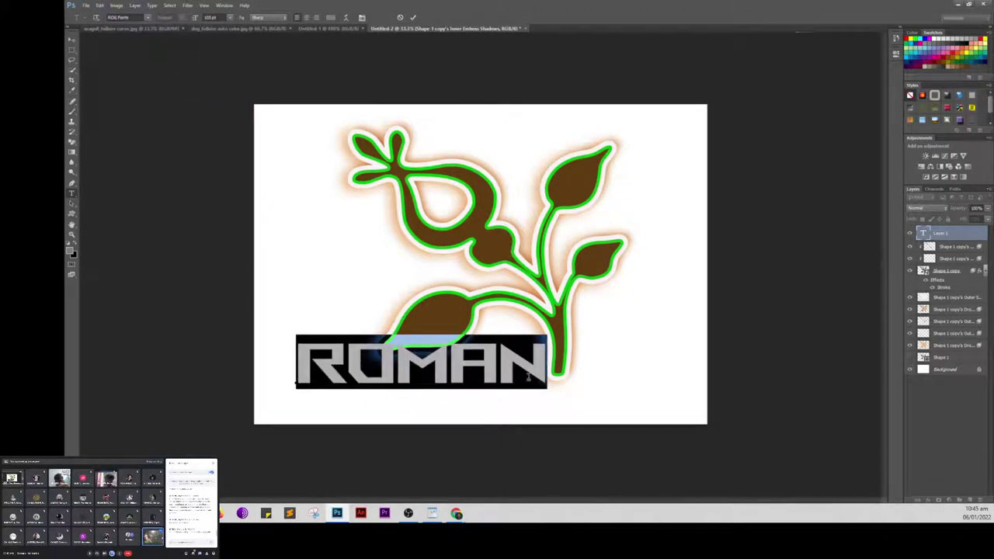
# Step: Complete the word as ROMANS and move it to the bottom left
pyautogui.press('Left')
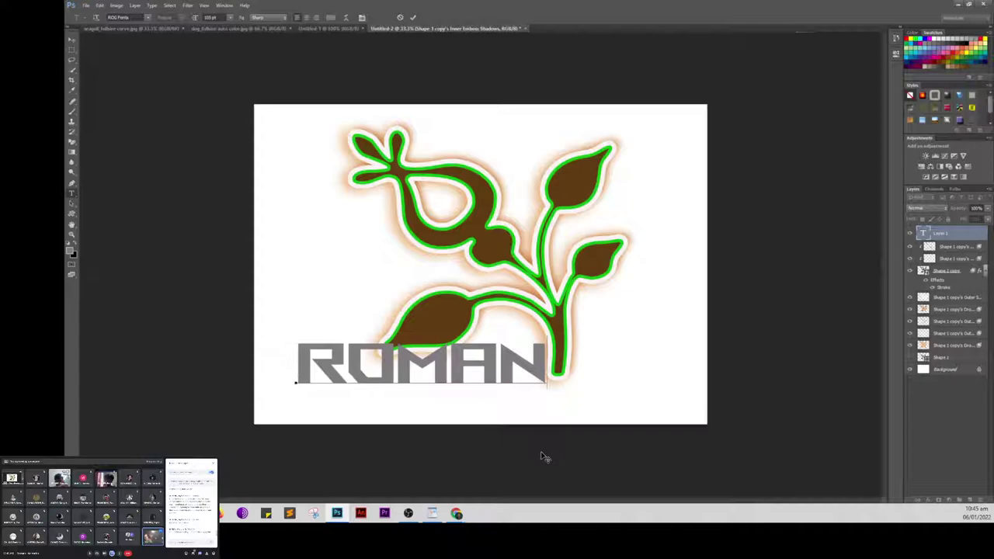
pyautogui.write('S')
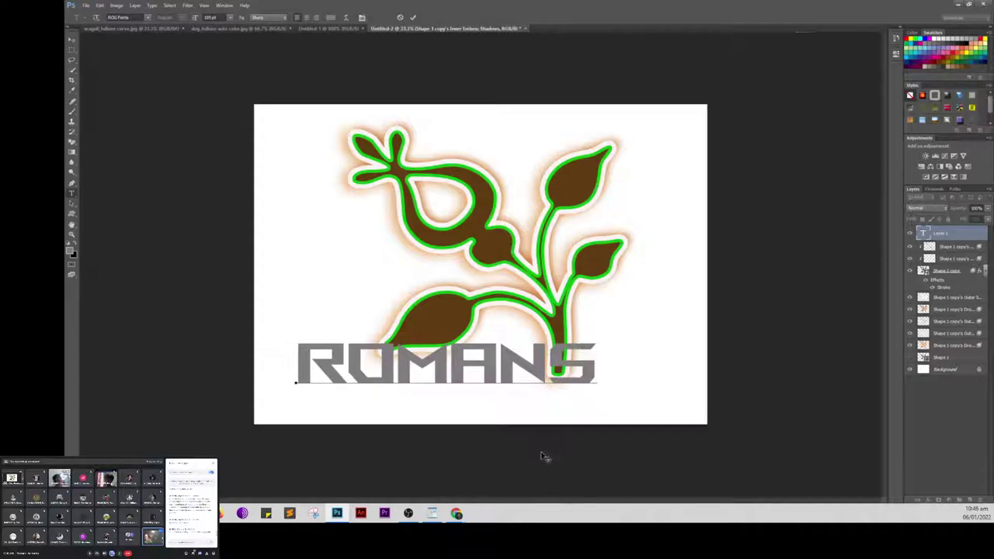
pyautogui.click(73, 39)
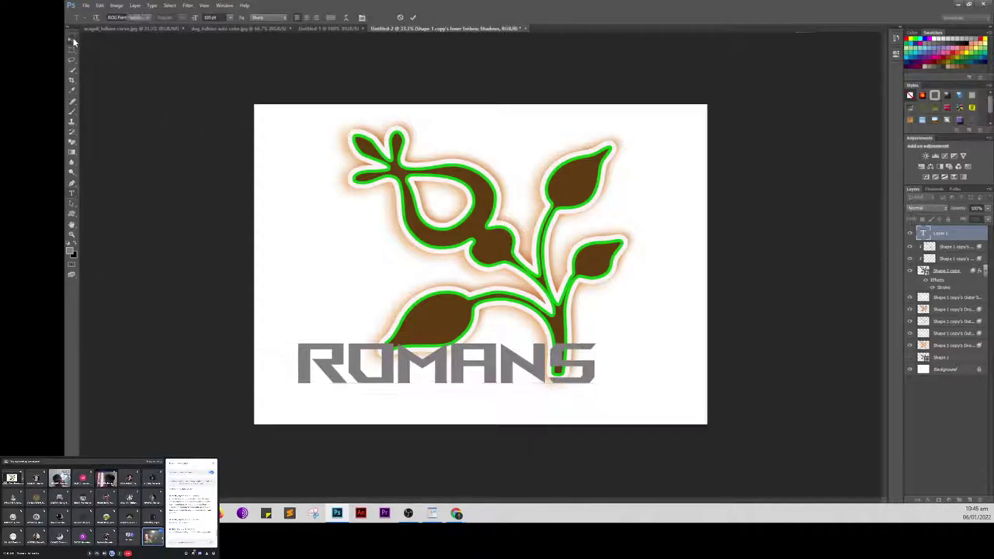
pyautogui.moveTo(425, 375); pyautogui.dragTo(393, 394)
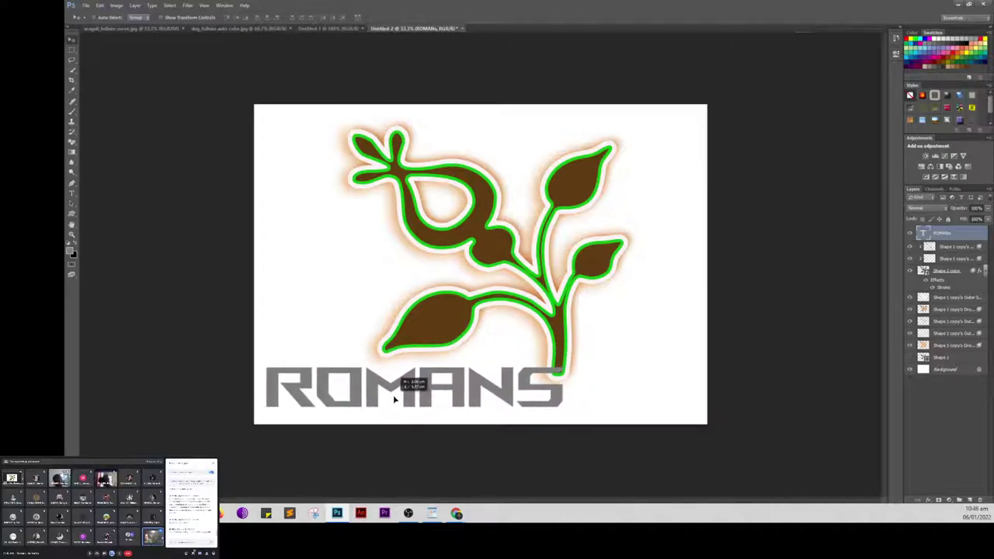
# Step: Apply Faux Bold to the ROMANS text in the Character panel and commit the edit
pyautogui.doubleClick(924, 234)
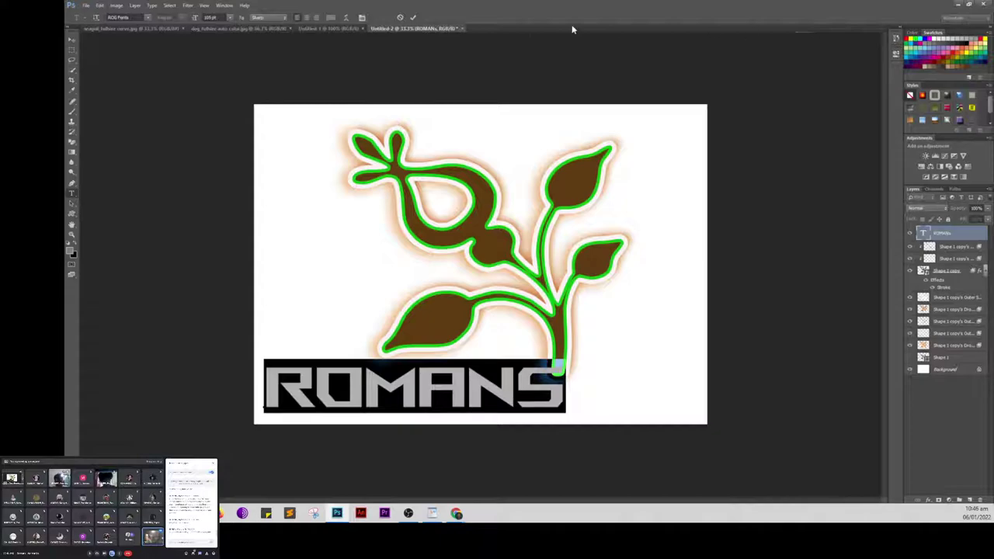
pyautogui.click(224, 5)
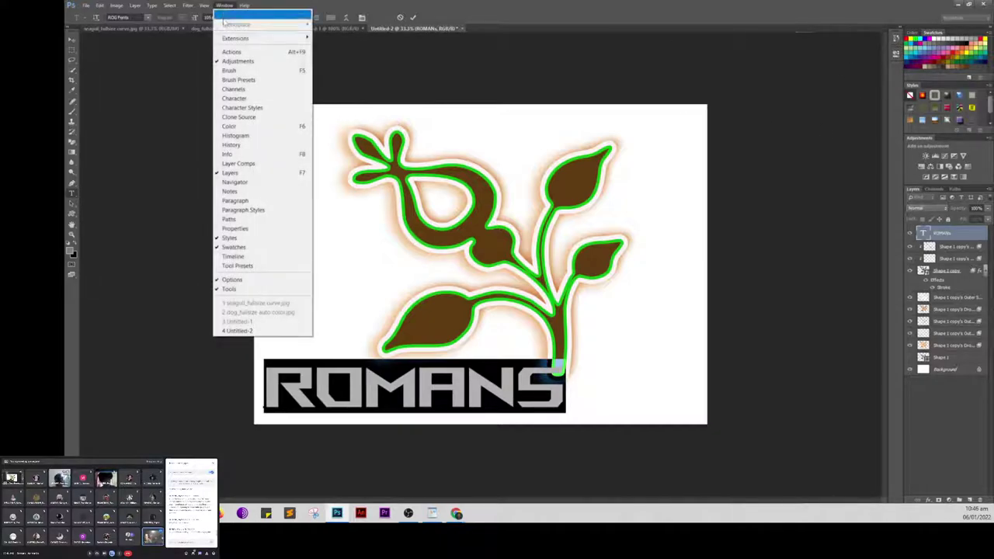
pyautogui.click(223, 109)
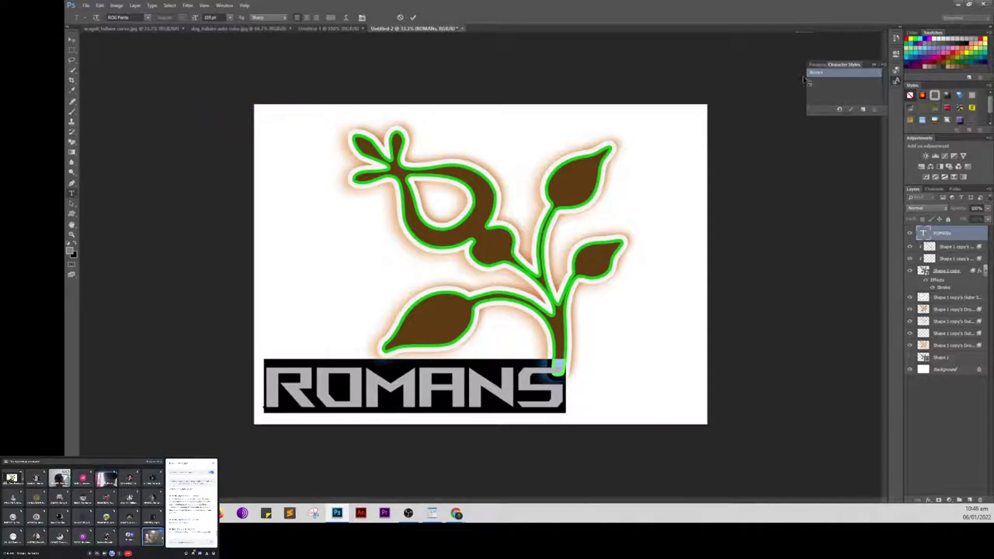
pyautogui.click(816, 66)
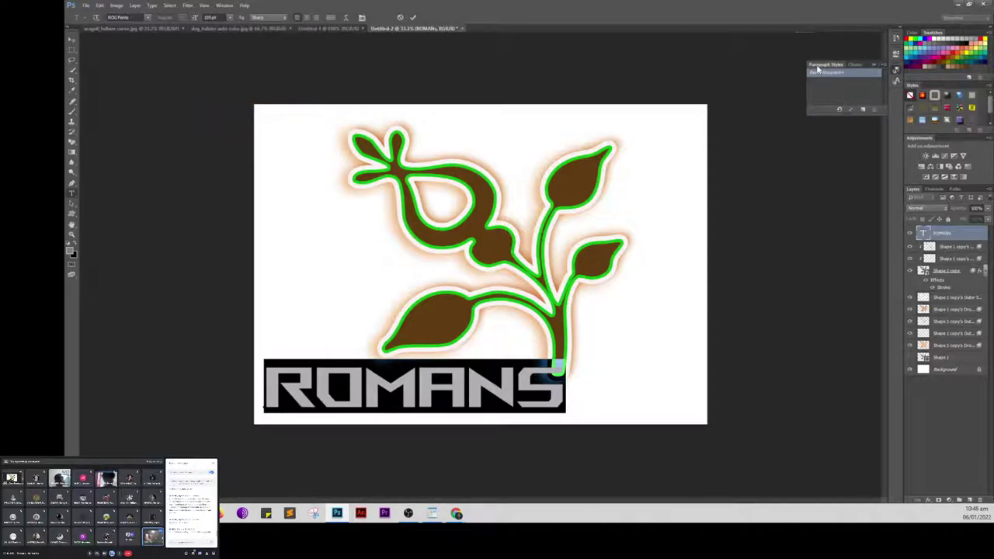
pyautogui.click(222, 6)
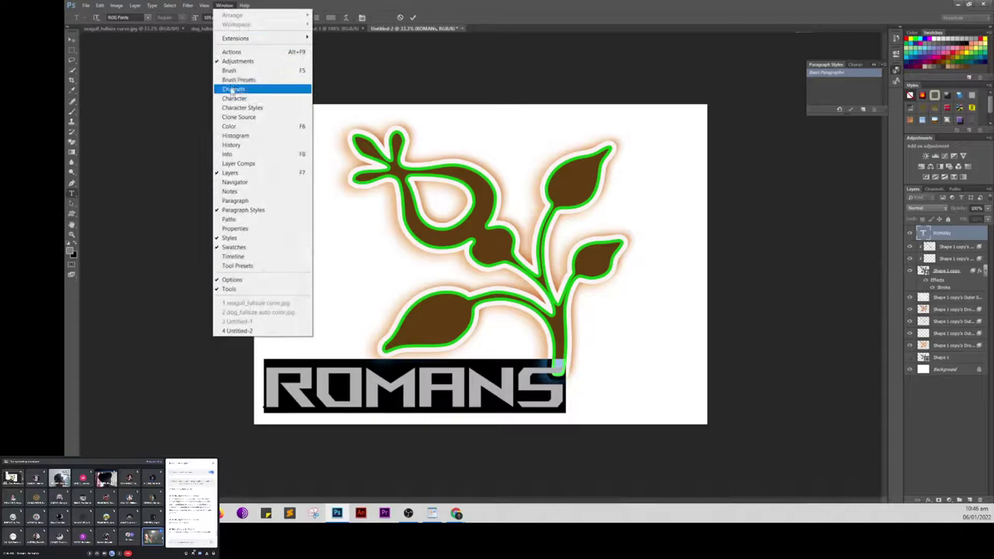
pyautogui.click(229, 98)
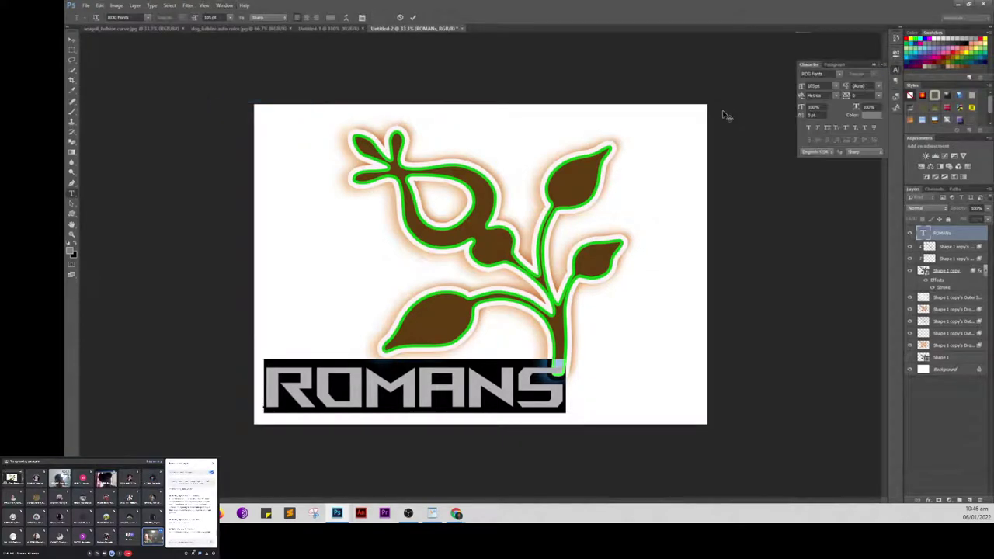
pyautogui.click(809, 129)
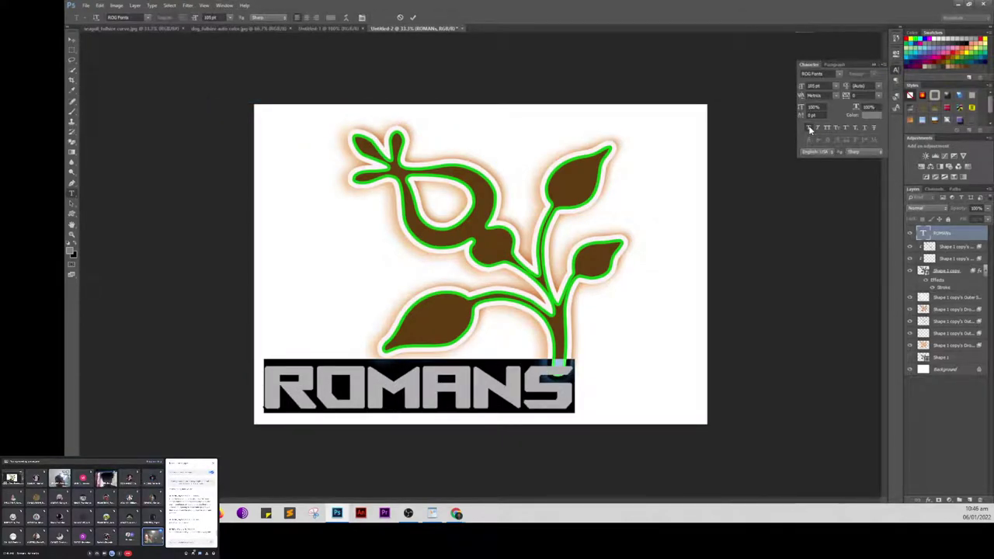
pyautogui.click(874, 65)
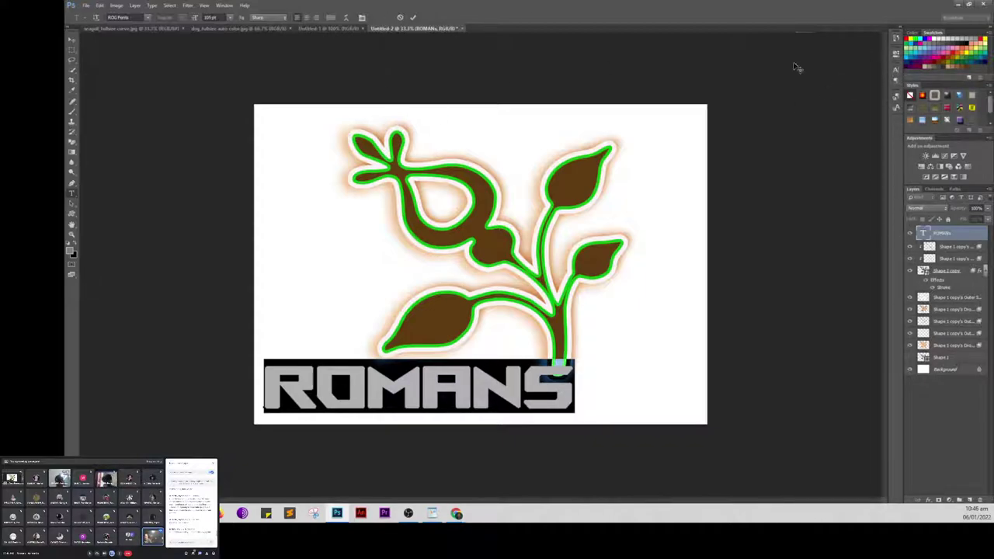
pyautogui.doubleClick(923, 233)
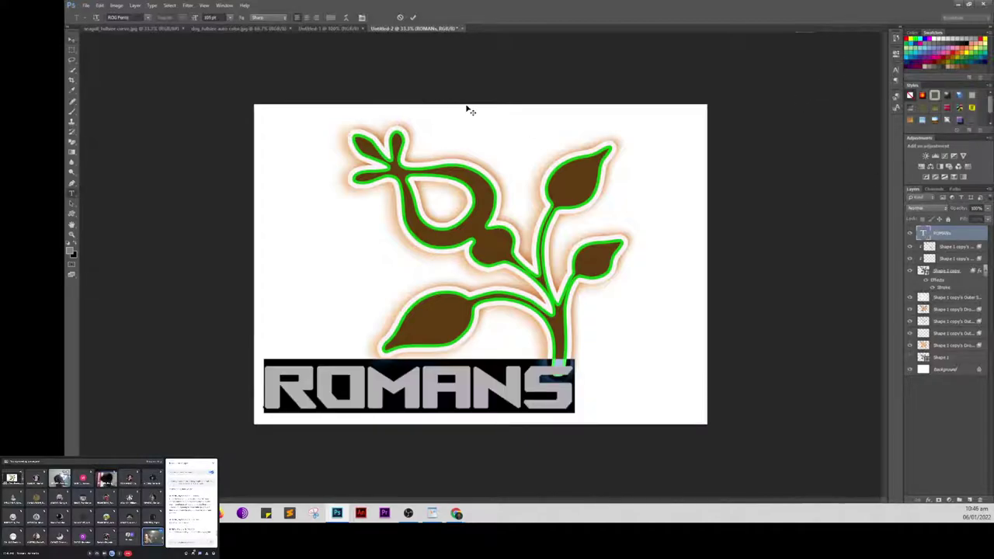
pyautogui.click(71, 40)
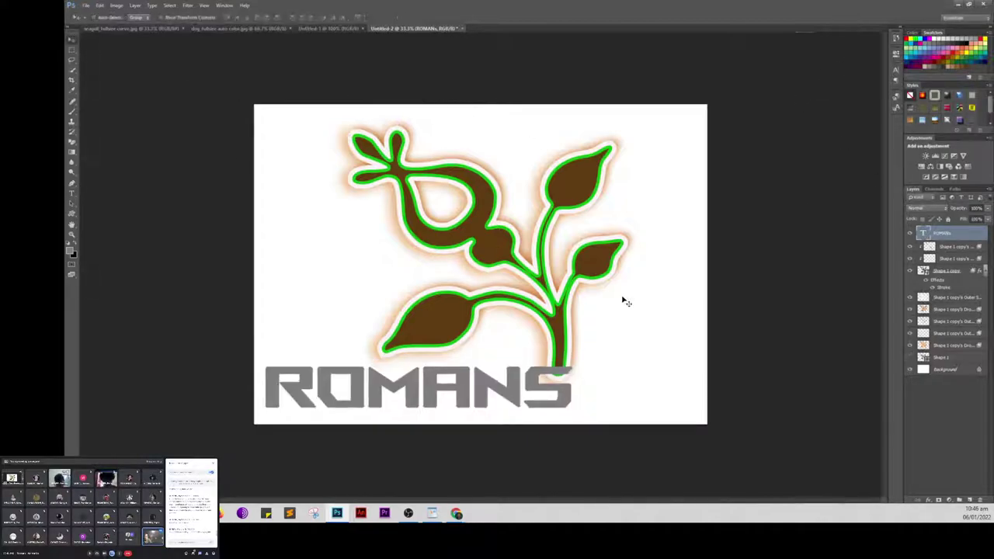
# Step: Preview the Gradient Overlay presets on ROMANS, then leave the overlay switched off
pyautogui.click(928, 499)
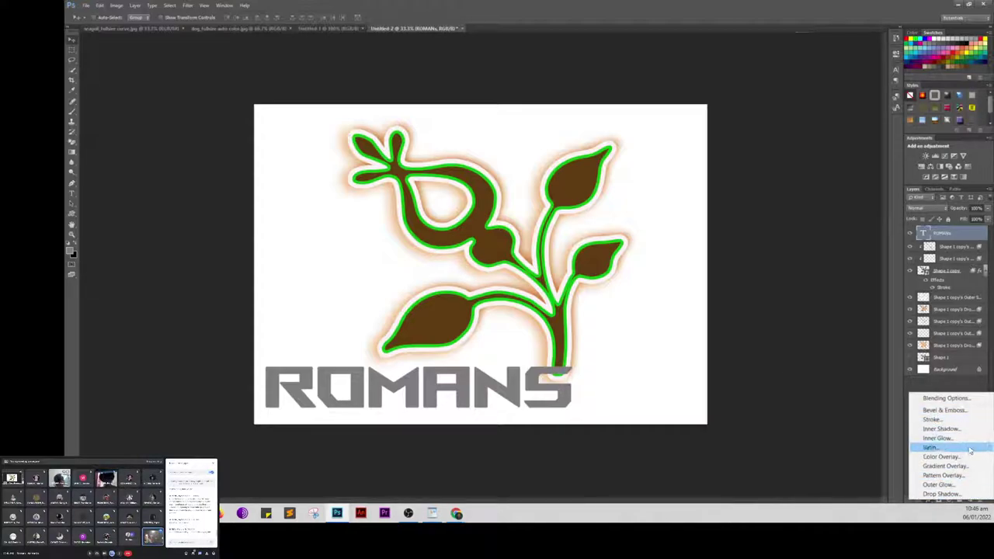
pyautogui.click(943, 467)
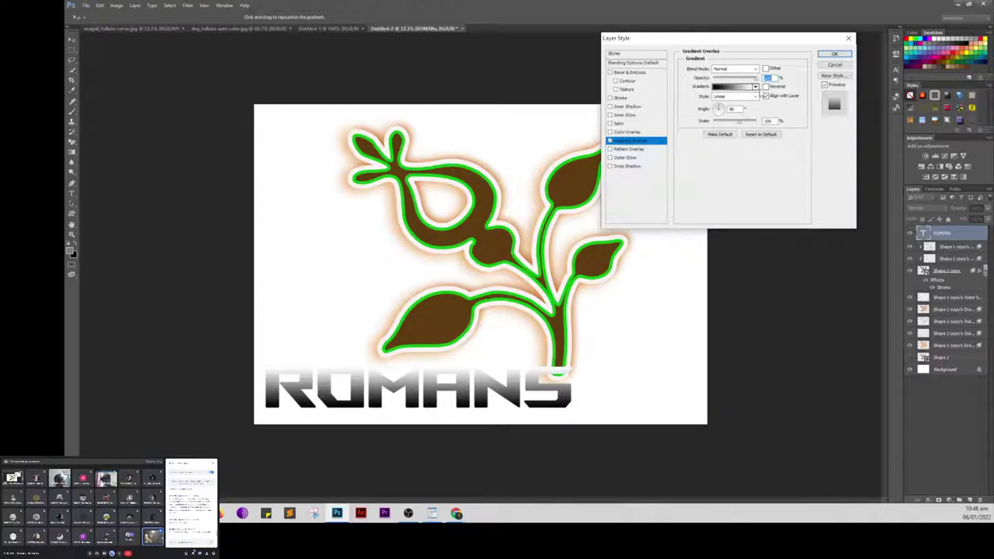
pyautogui.click(756, 88)
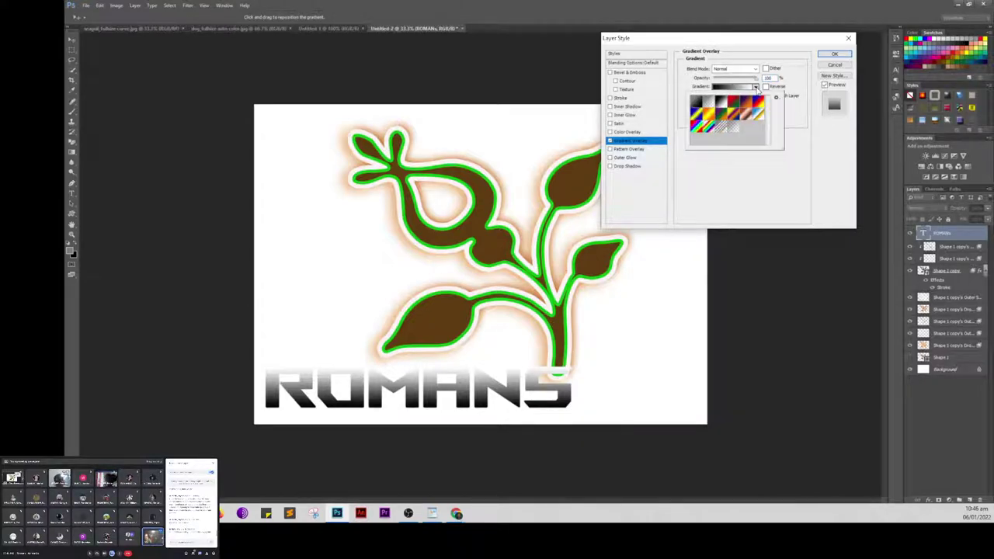
pyautogui.click(756, 89)
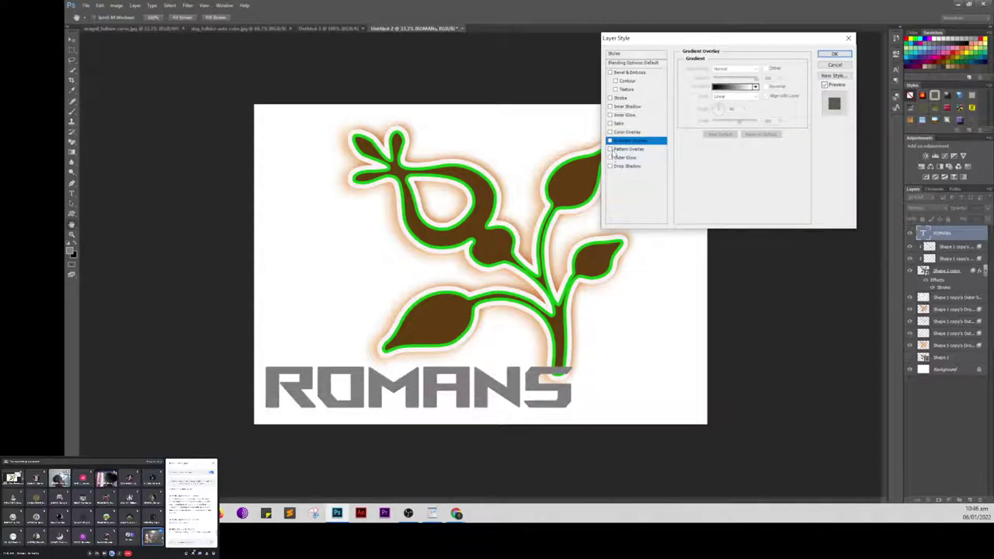
# Step: Enable Pattern Overlay on ROMANS and append the Nature Patterns library
pyautogui.click(611, 149)
pyautogui.click(634, 149)
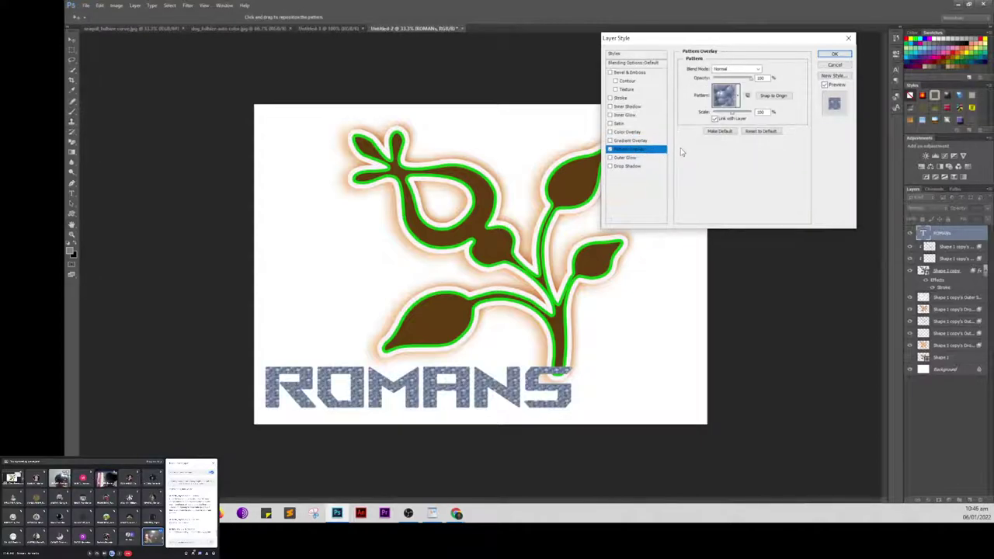
pyautogui.click(737, 97)
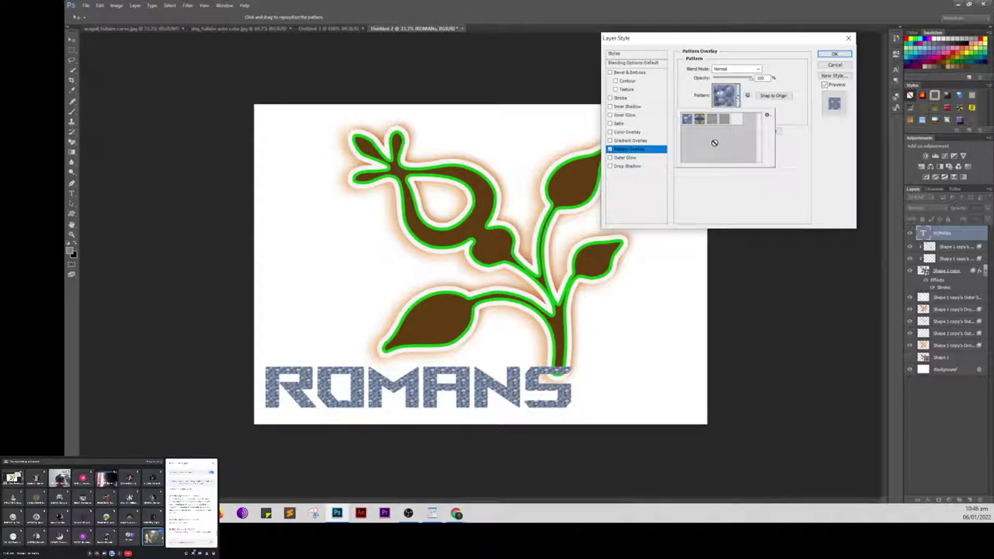
pyautogui.click(767, 115)
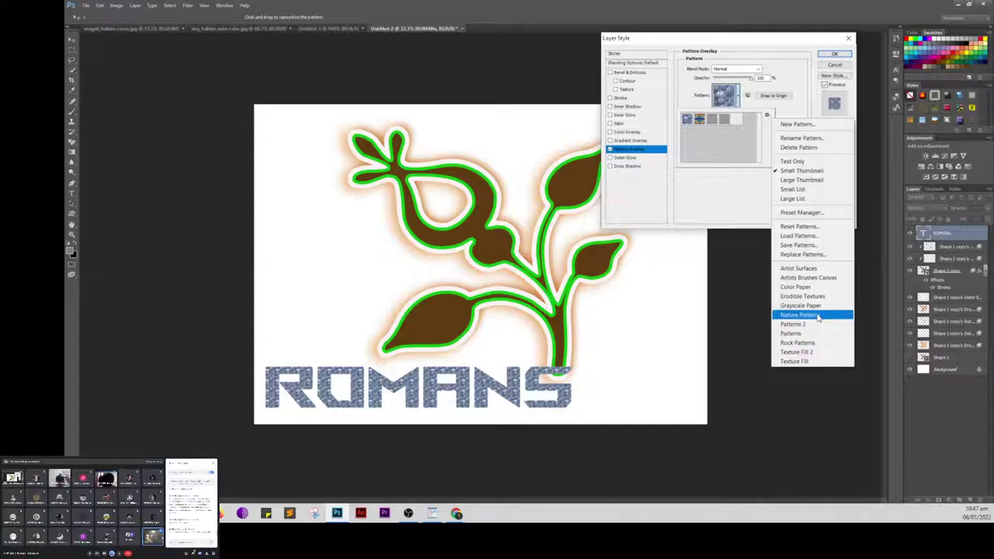
pyautogui.click(820, 315)
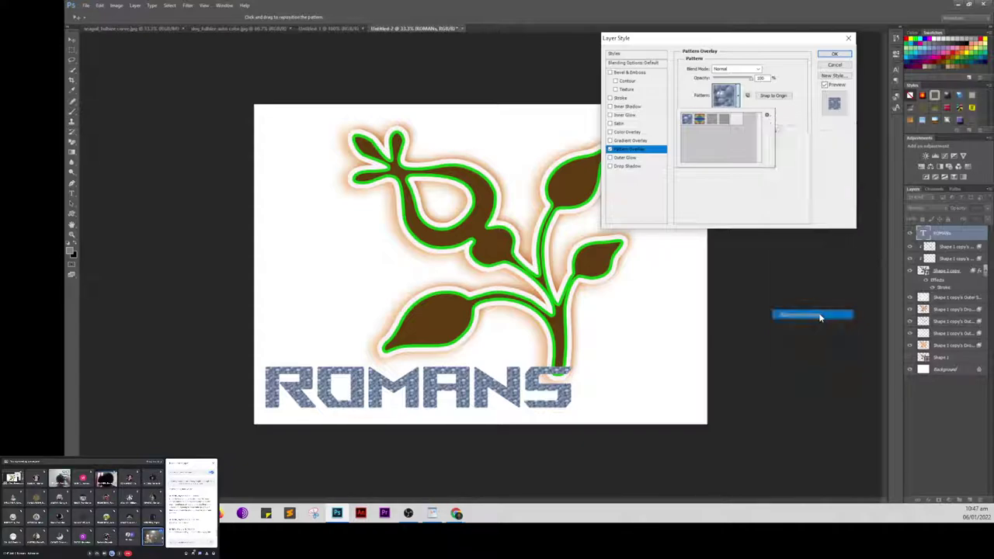
pyautogui.click(572, 190)
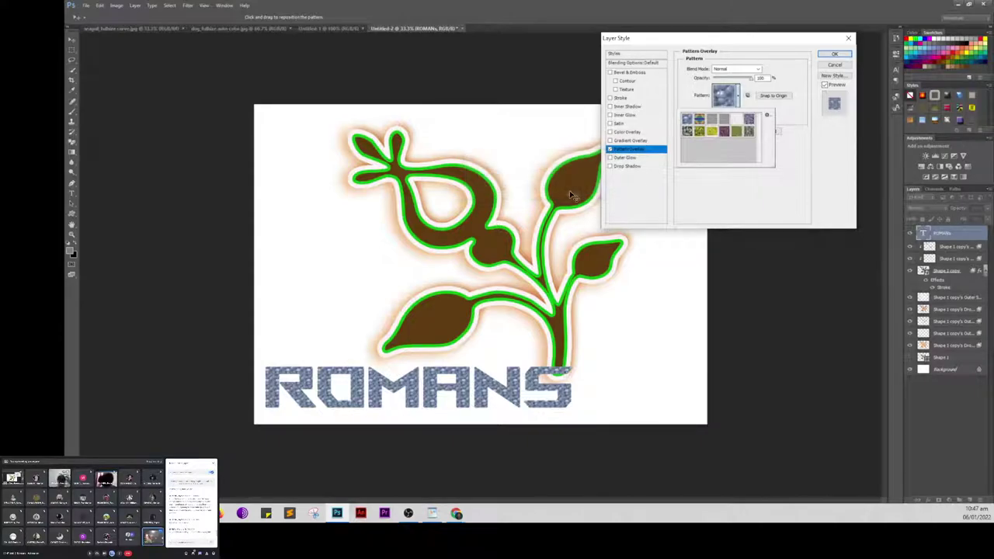
# Step: Try green and yellow textures, settle on the purple texture, and lower its opacity
pyautogui.click(687, 132)
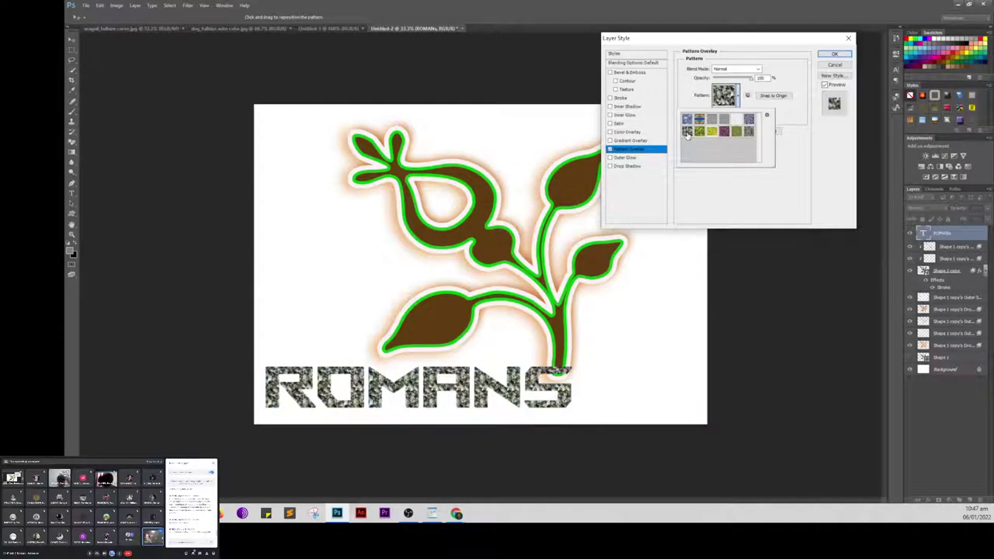
pyautogui.click(699, 132)
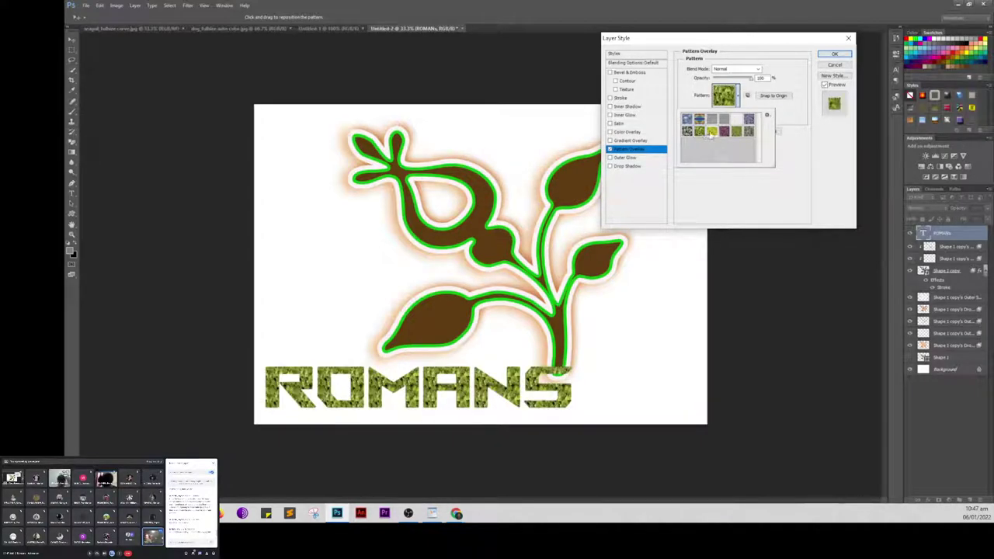
pyautogui.click(711, 132)
pyautogui.click(722, 132)
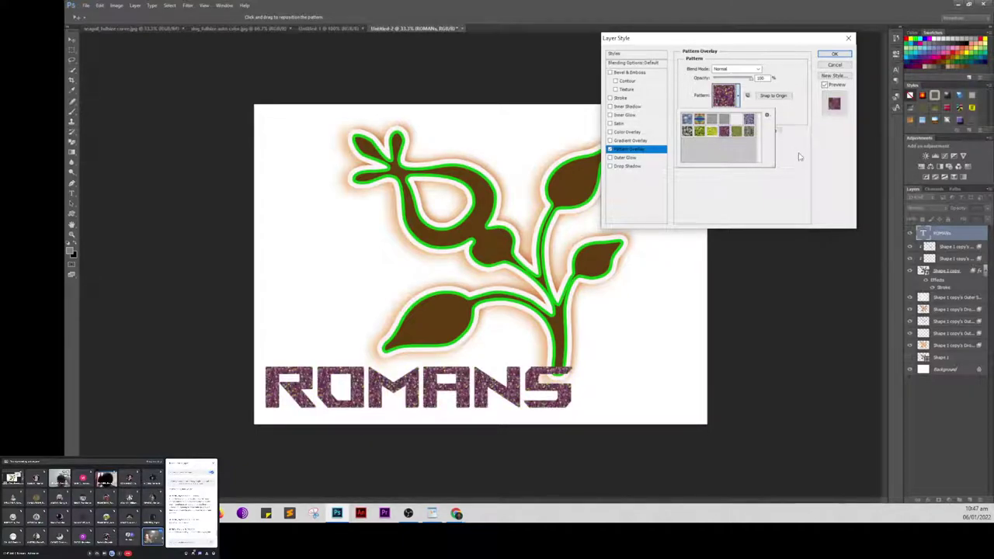
pyautogui.click(751, 81)
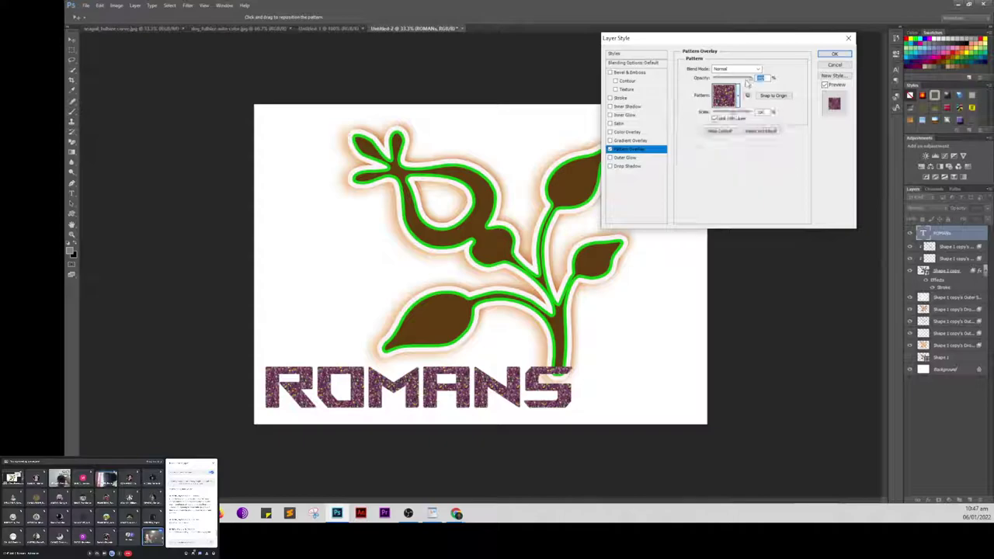
pyautogui.moveTo(751, 80)
pyautogui.mouseDown()
pyautogui.moveTo(732, 81)
pyautogui.moveTo(748, 81)
pyautogui.mouseUp()
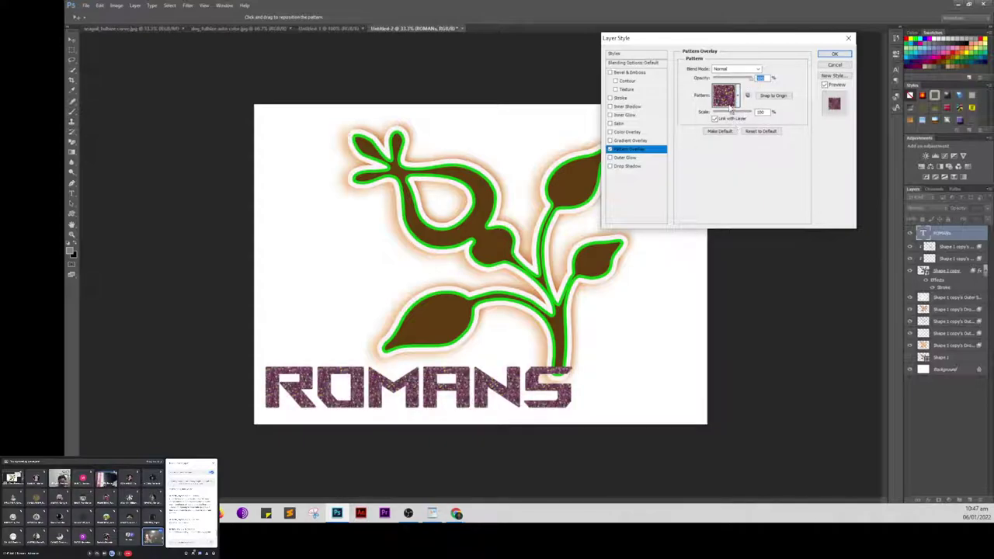
# Step: Append the Erodible Textures library and apply the Pattern Overlay
pyautogui.click(739, 99)
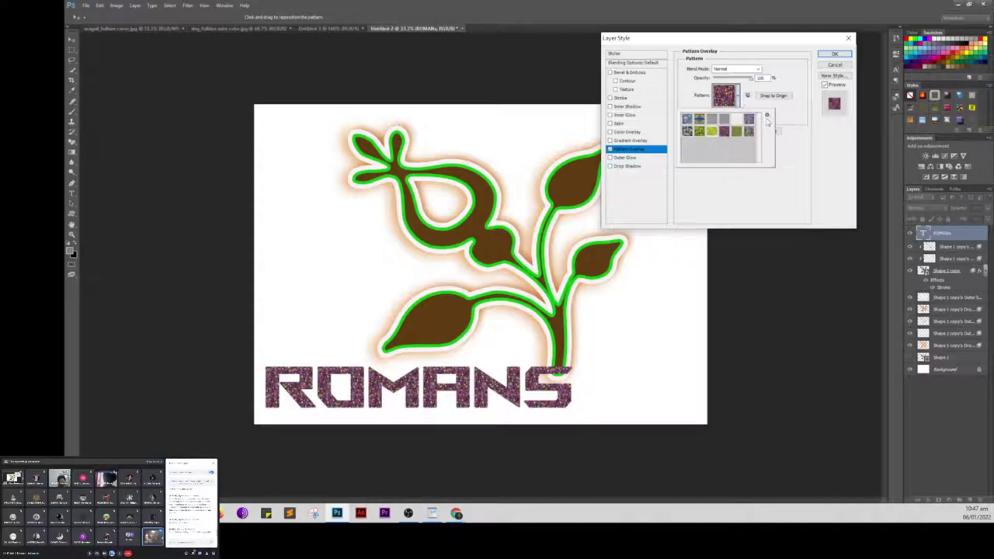
pyautogui.click(766, 115)
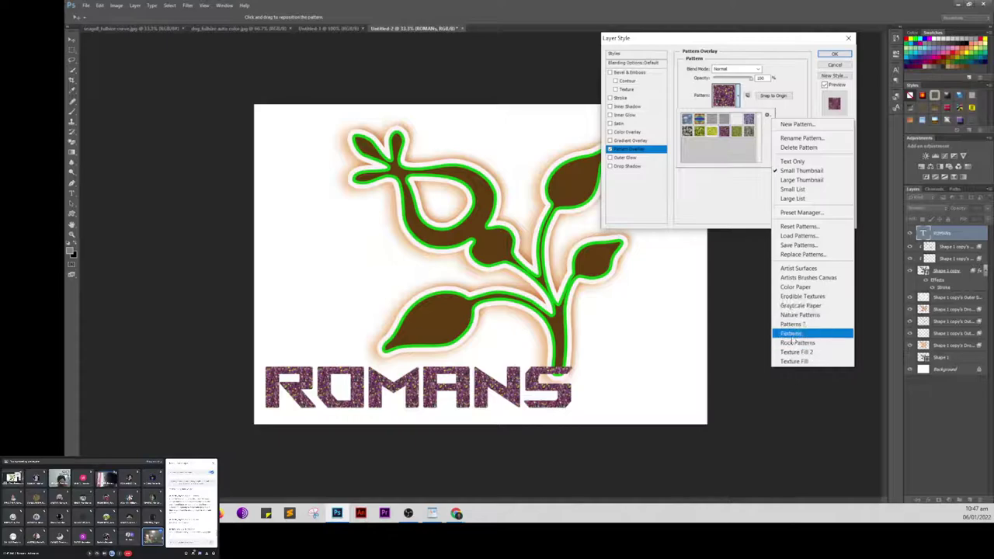
pyautogui.click(792, 297)
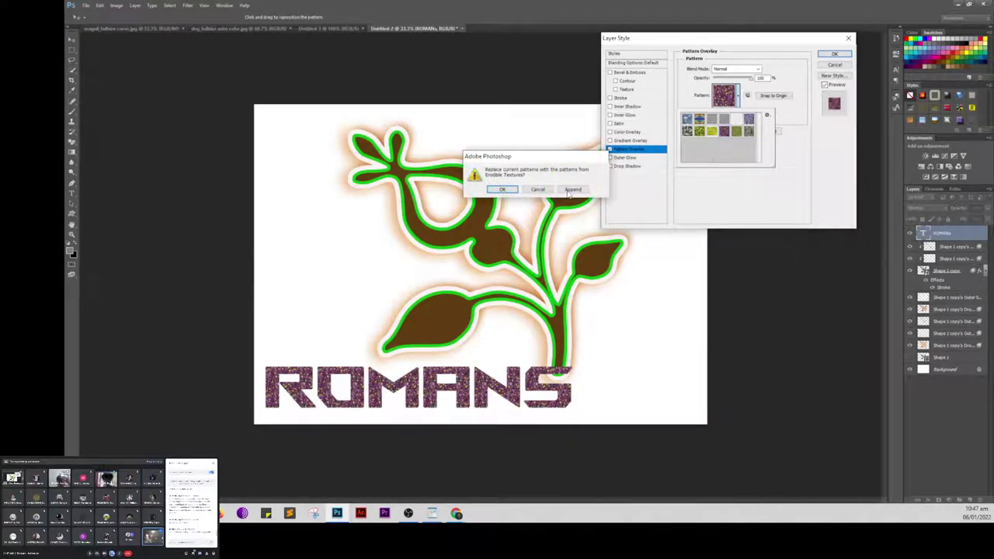
pyautogui.click(571, 191)
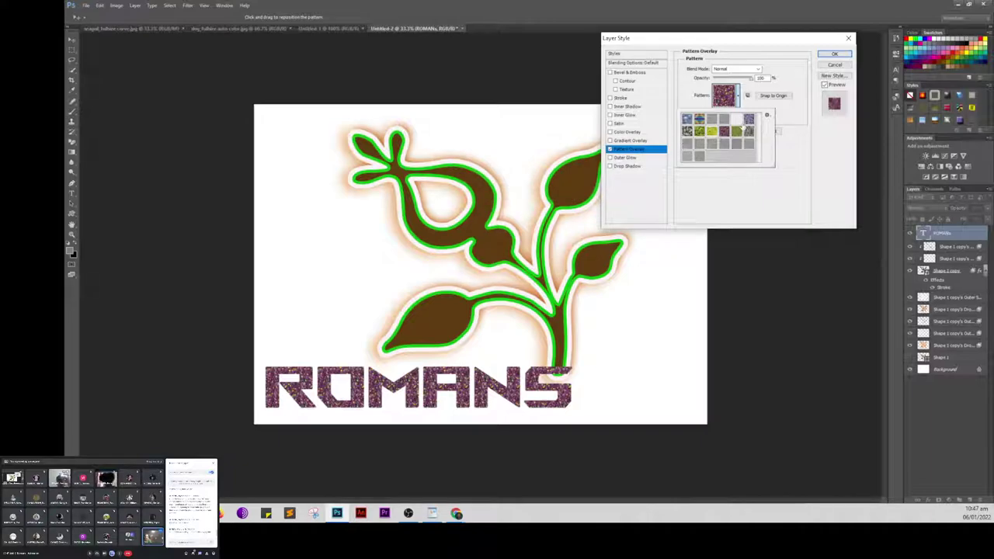
pyautogui.click(737, 105)
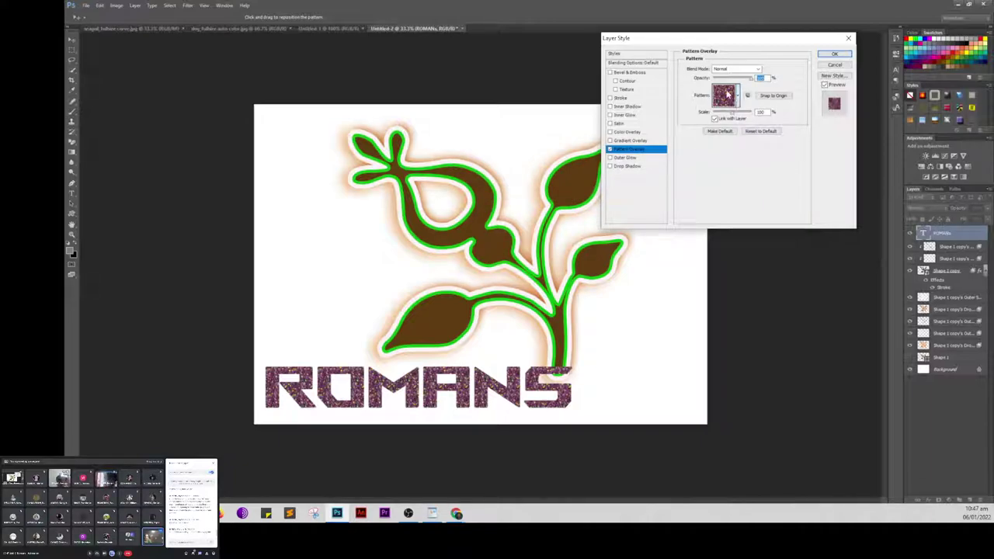
pyautogui.click(833, 54)
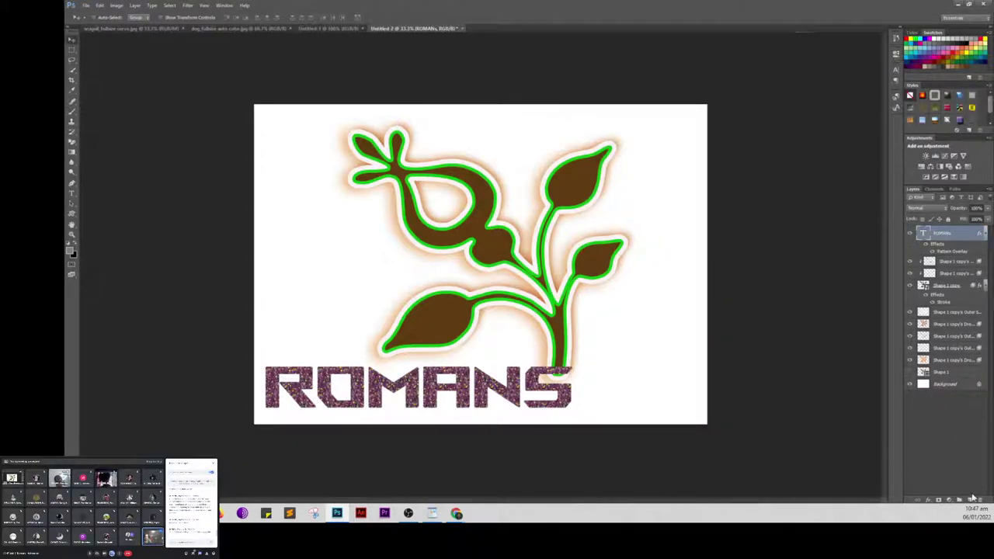
# Step: Add a Smooth Inner Bevel with size 24 and depth 154, trying Pillow Emboss briefly
pyautogui.click(928, 501)
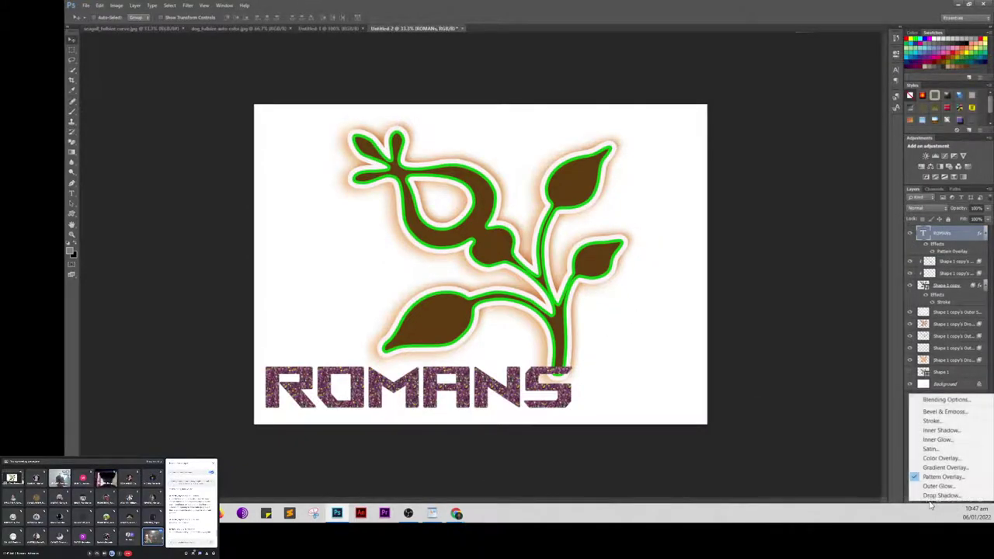
pyautogui.click(944, 412)
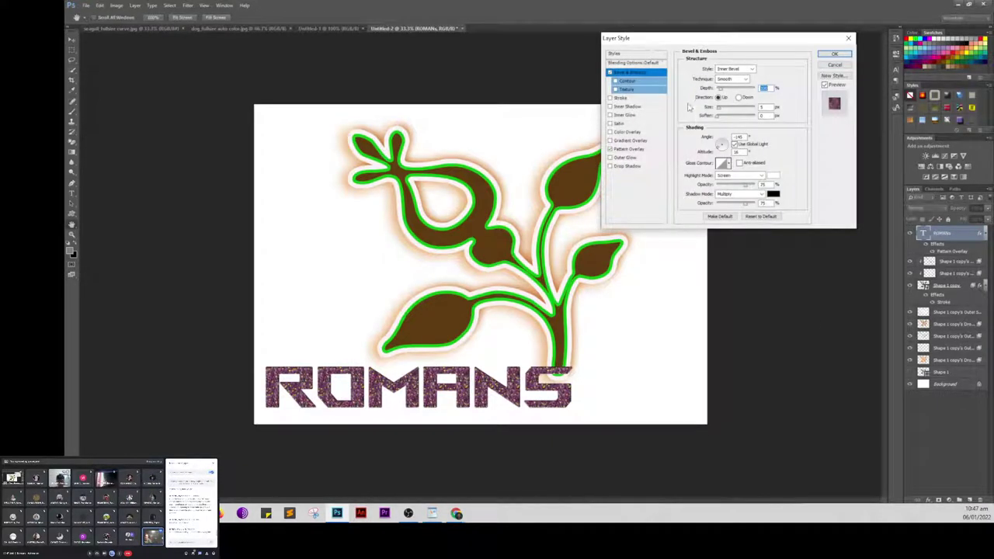
pyautogui.click(628, 82)
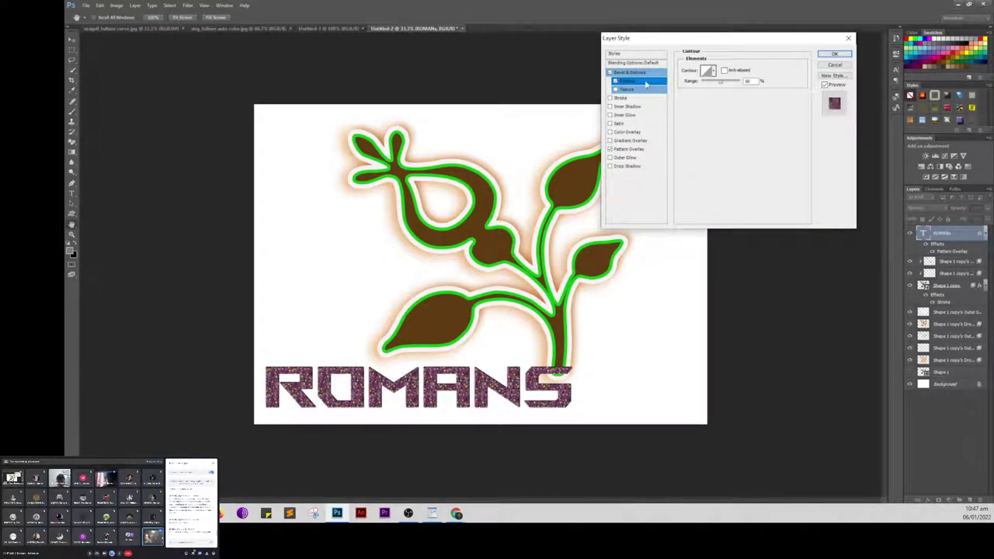
pyautogui.click(641, 72)
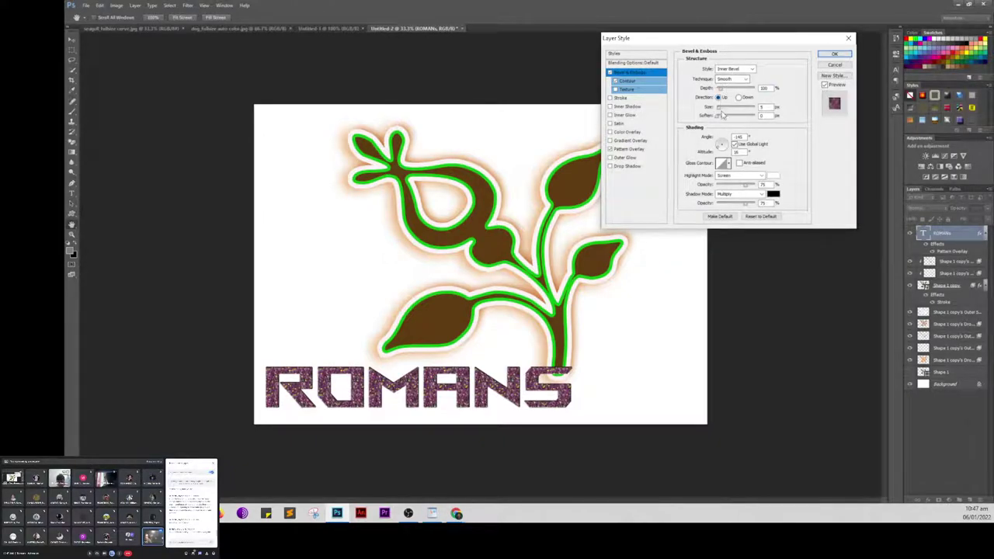
pyautogui.moveTo(722, 113); pyautogui.dragTo(720, 109)
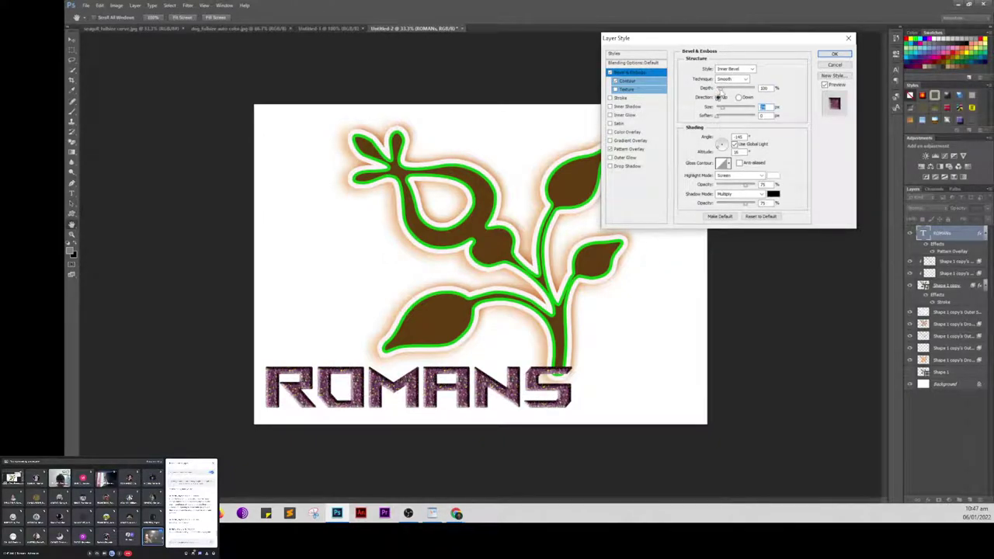
pyautogui.click(720, 87)
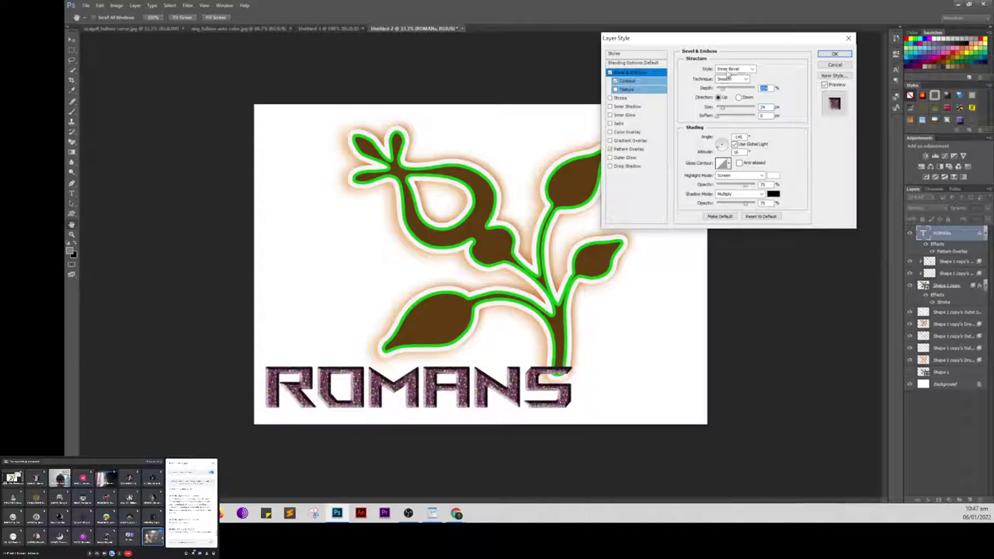
pyautogui.click(729, 72)
pyautogui.click(723, 100)
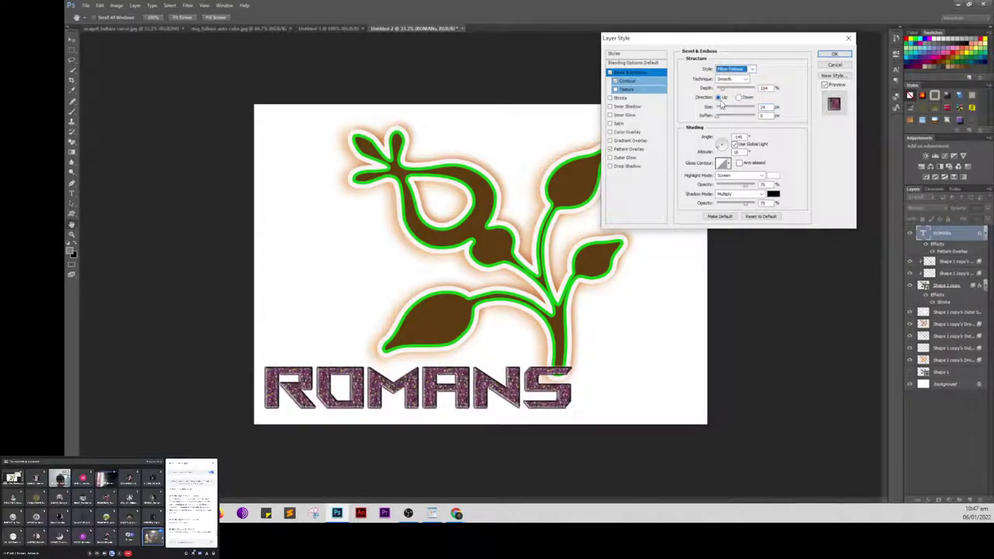
pyautogui.click(725, 70)
pyautogui.click(722, 86)
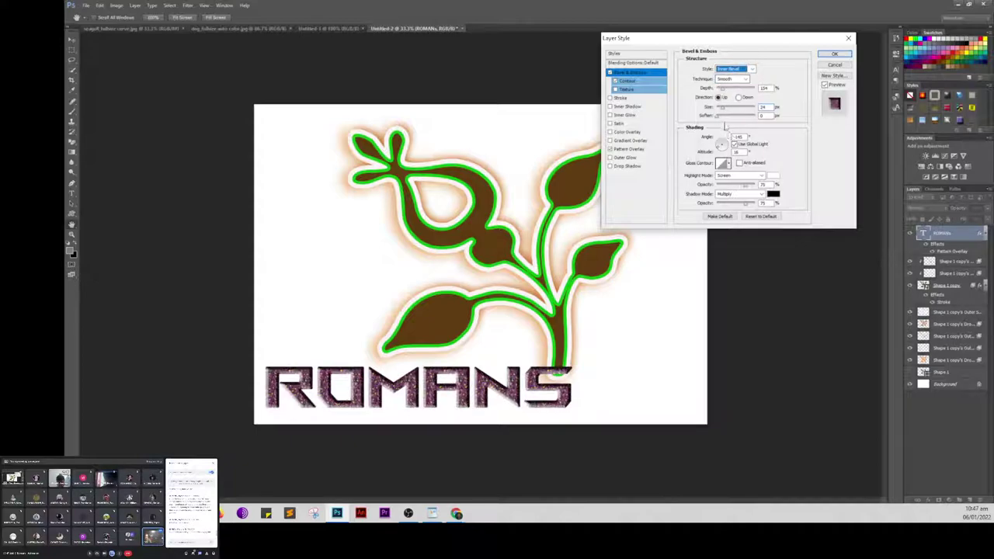
pyautogui.click(720, 117)
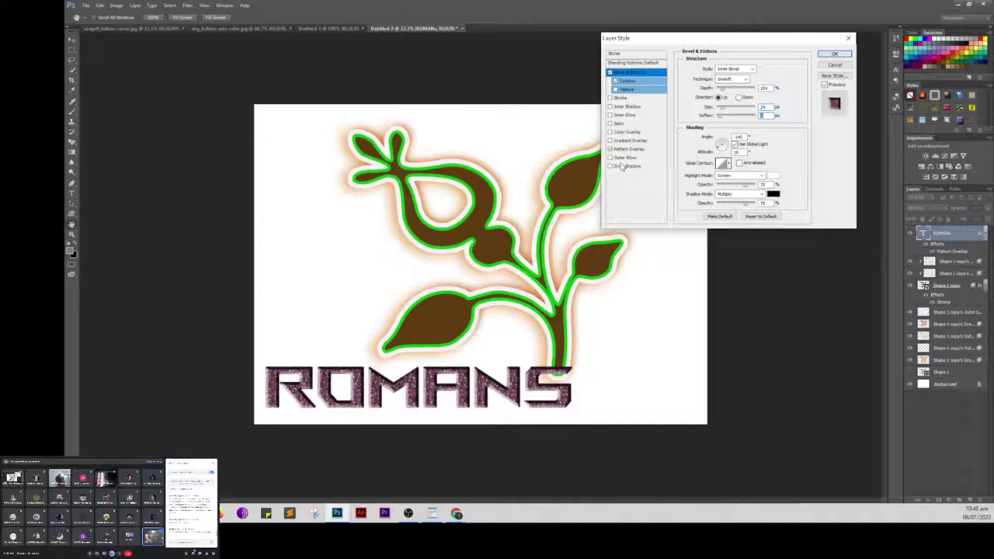
# Step: Enable Drop Shadow on ROMANS and give it a light grey colour
pyautogui.click(624, 166)
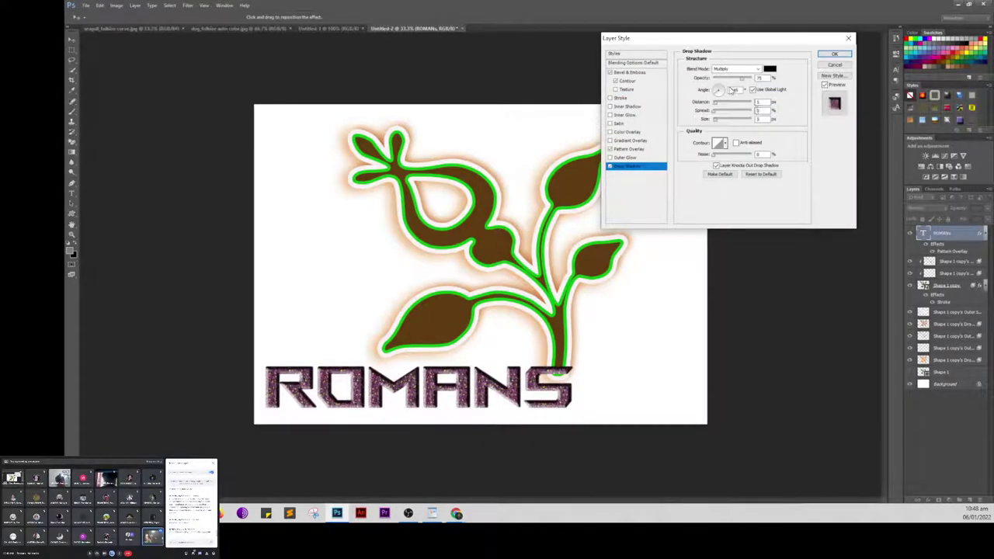
pyautogui.doubleClick(737, 90)
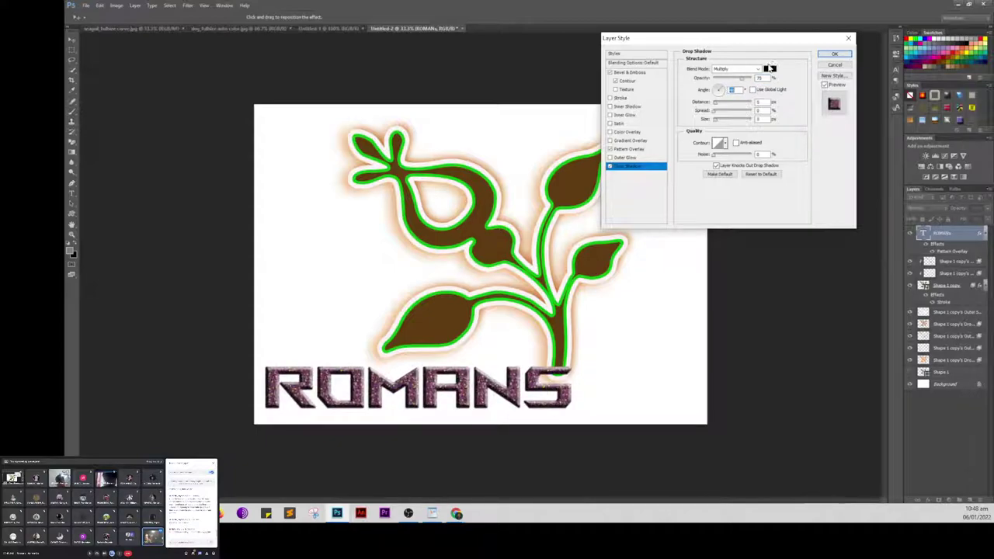
pyautogui.click(769, 68)
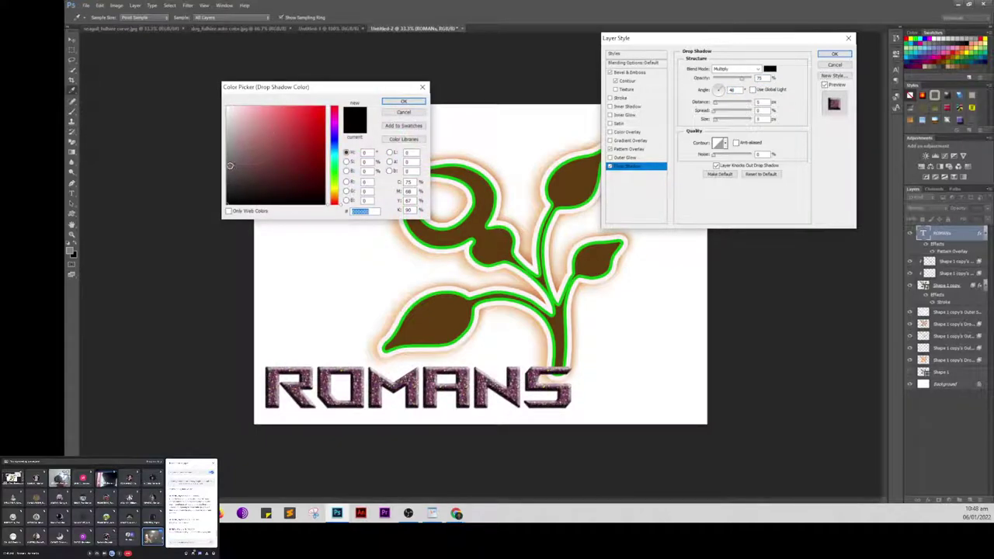
pyautogui.click(228, 165)
pyautogui.moveTo(231, 164); pyautogui.dragTo(229, 152)
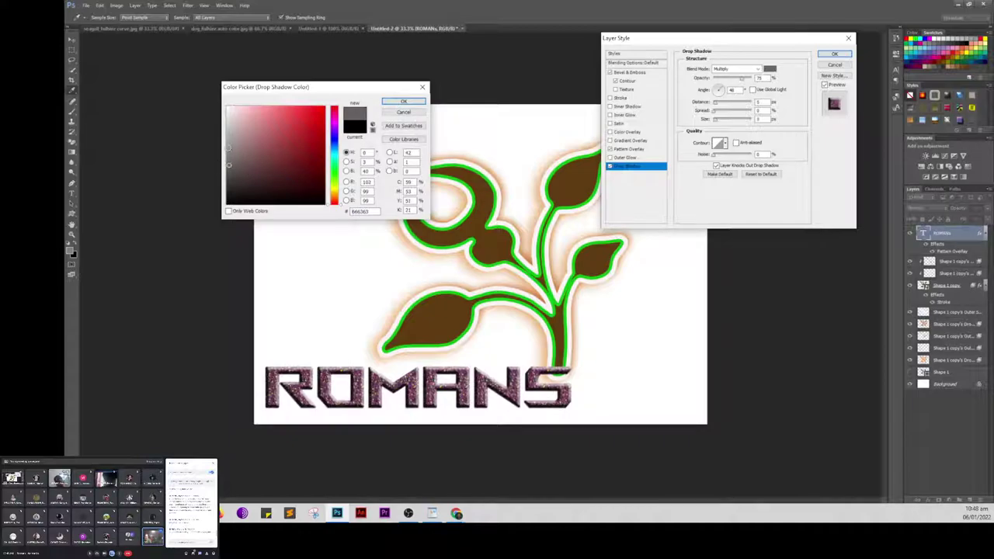
pyautogui.click(404, 103)
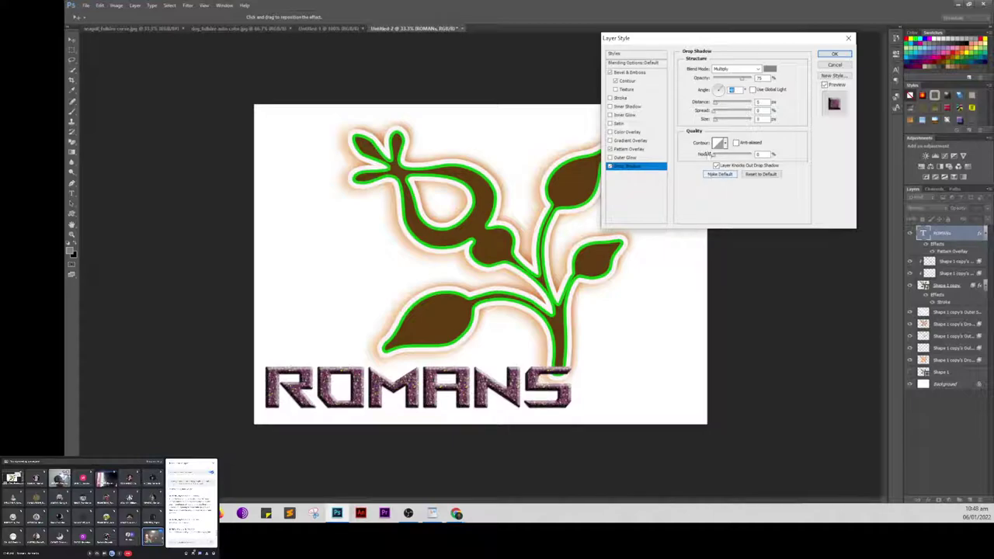
# Step: Set the shadow distance to 21 and spread to 12, raising size and opacity
pyautogui.press('Tab')
pyautogui.moveTo(711, 114); pyautogui.dragTo(714, 117)
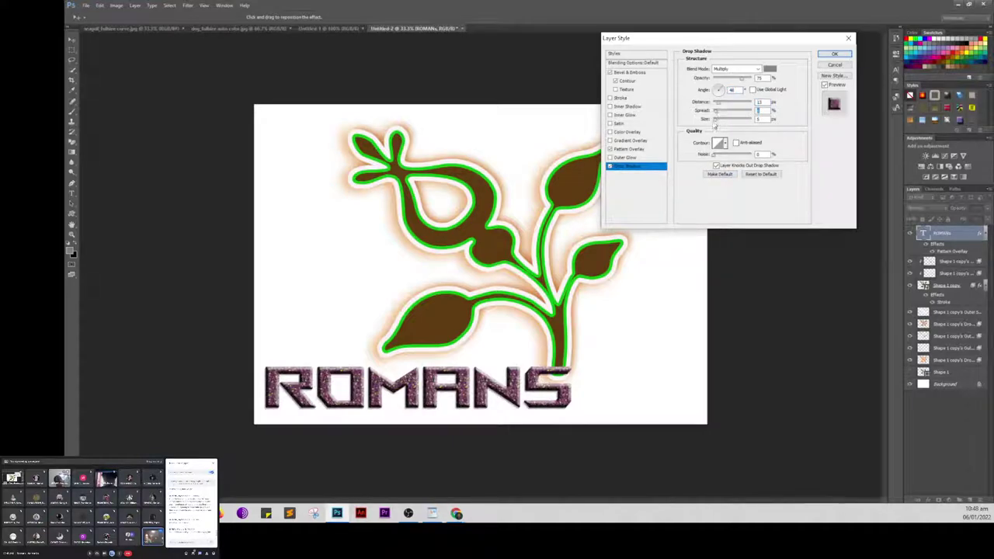
pyautogui.press('Tab')
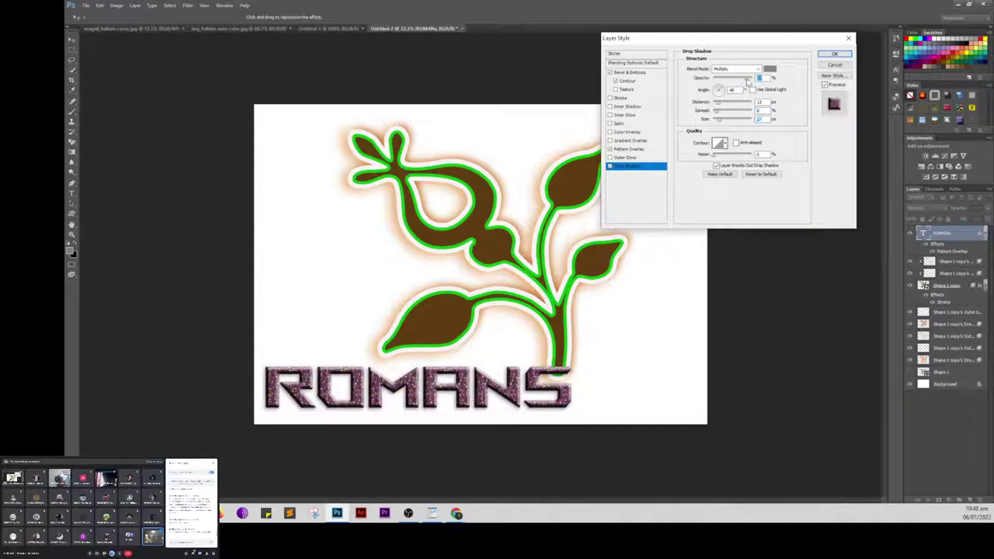
pyautogui.click(747, 79)
pyautogui.moveTo(718, 103); pyautogui.dragTo(723, 105)
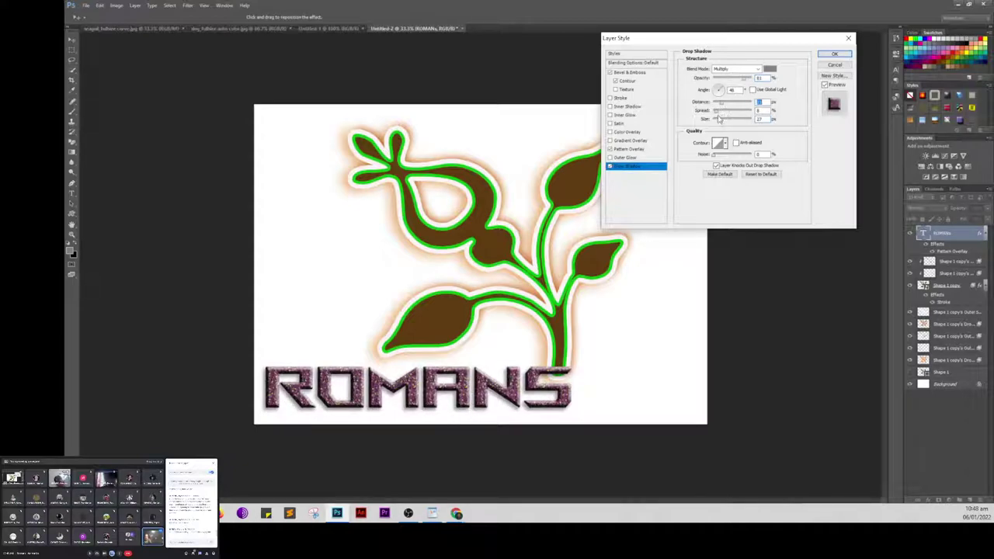
pyautogui.click(719, 115)
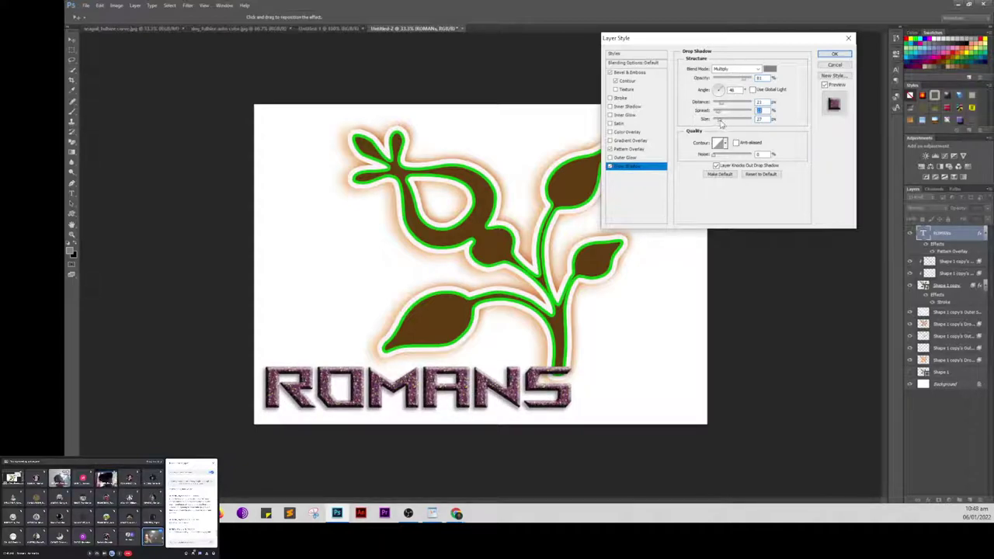
pyautogui.click(719, 119)
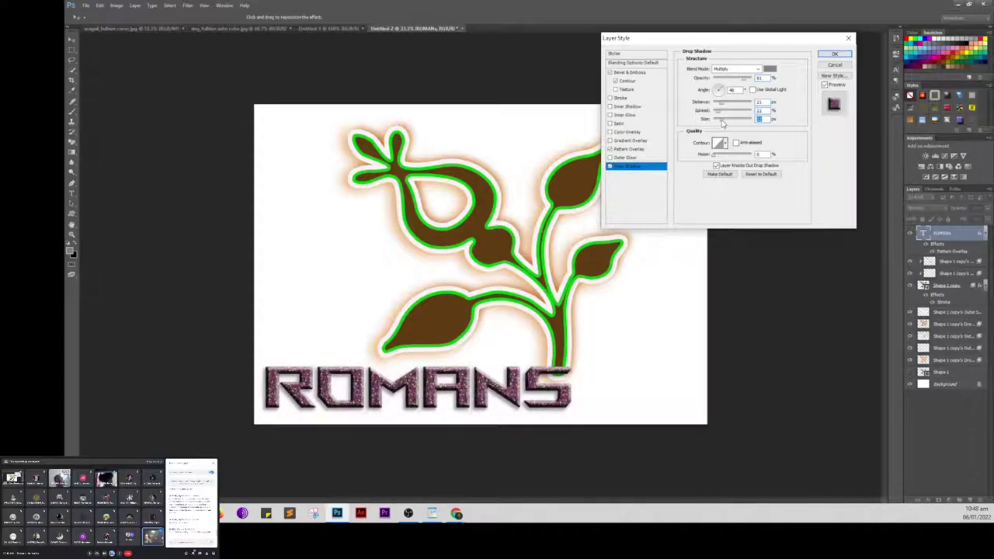
pyautogui.click(748, 80)
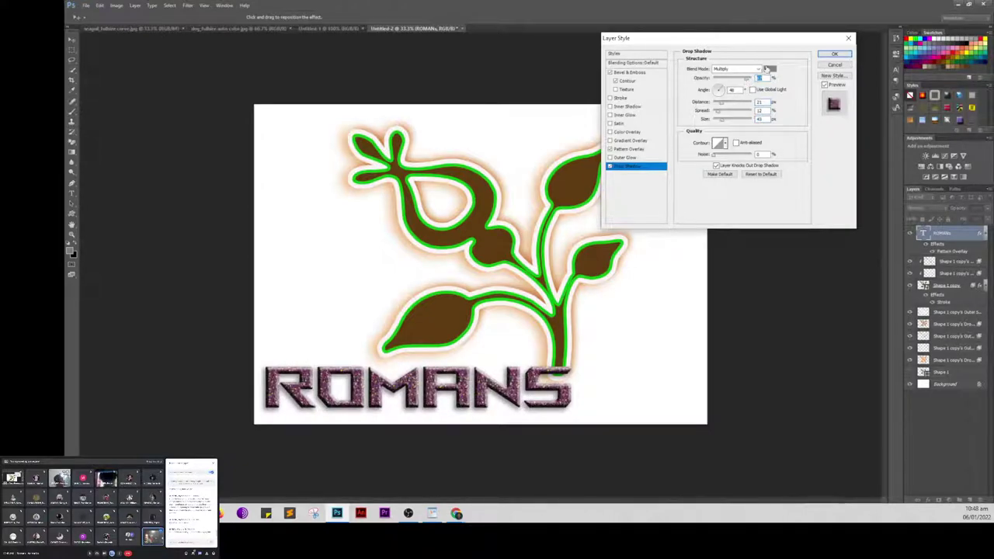
# Step: Change the shadow colour to a darker grey
pyautogui.click(769, 69)
pyautogui.moveTo(233, 173); pyautogui.dragTo(229, 184)
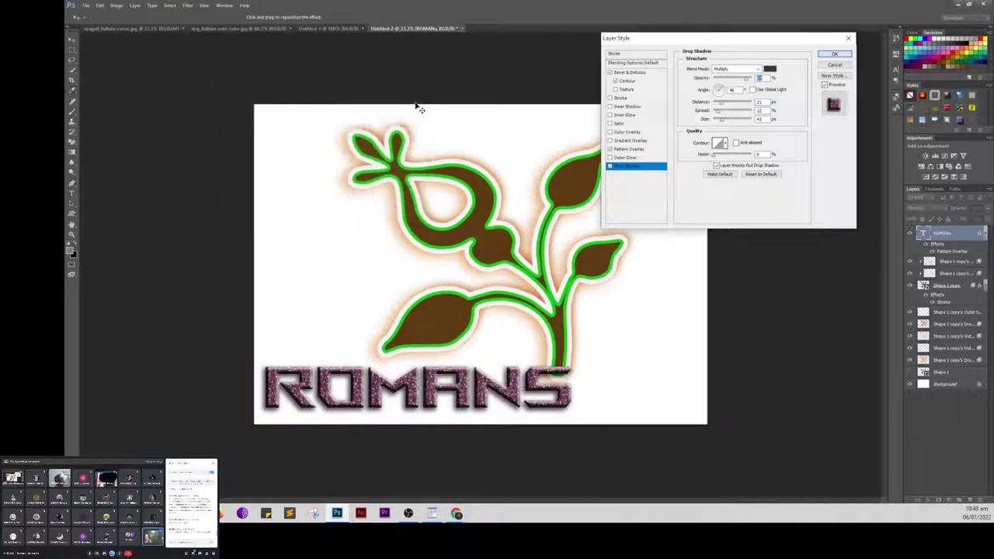
pyautogui.click(418, 102)
# Step: Apply the drop shadow, dismiss the fx menu, and switch to the seagull_fullsize curve.jpg document
pyautogui.click(834, 53)
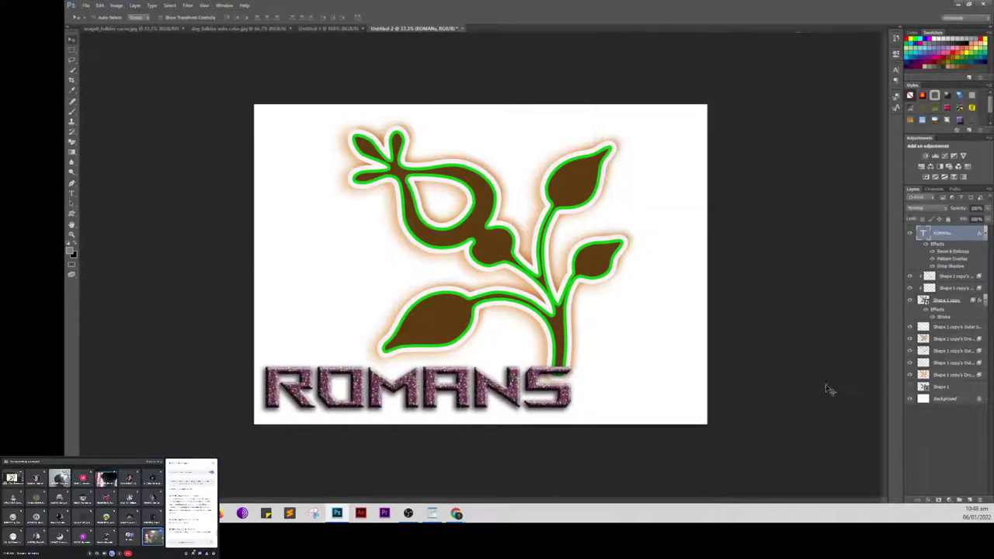
pyautogui.click(928, 501)
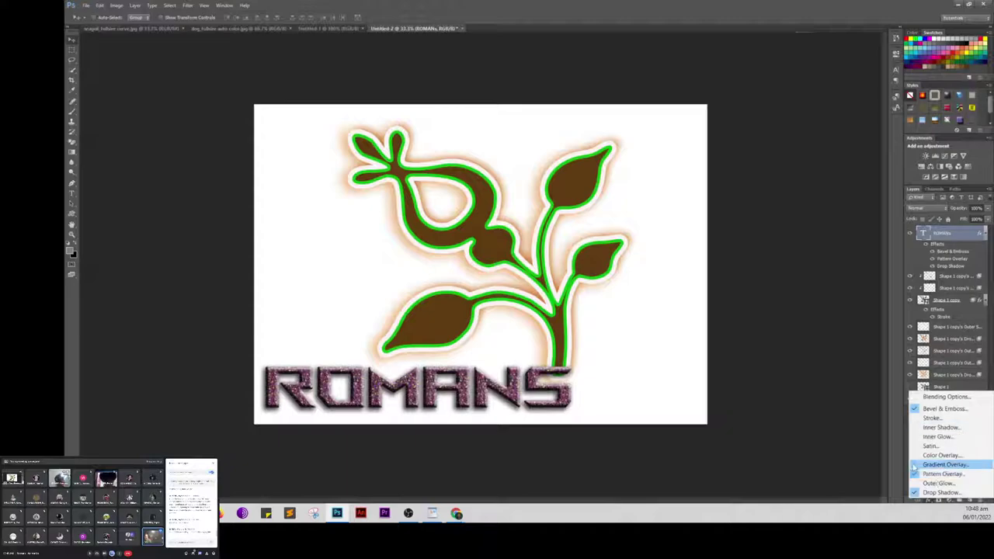
pyautogui.click(793, 363)
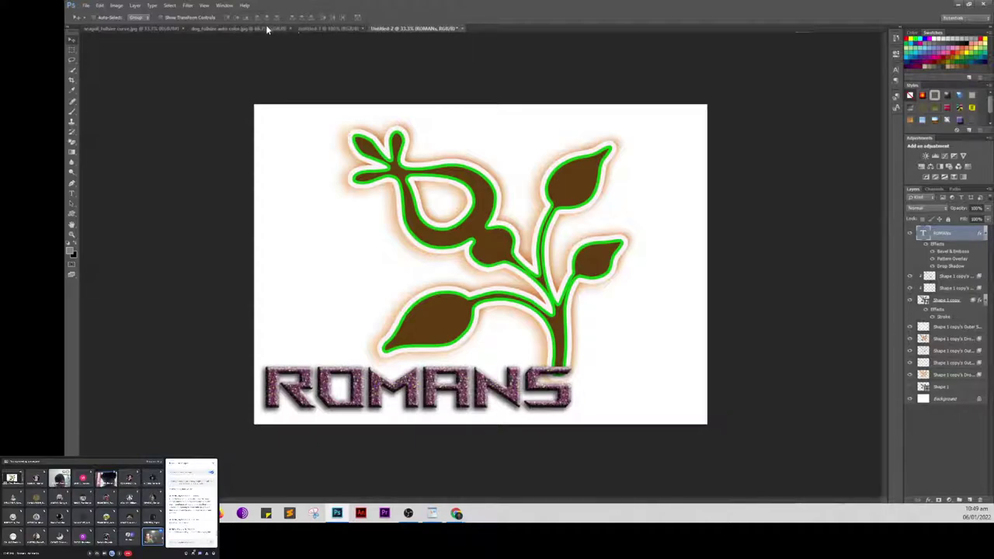
pyautogui.click(128, 29)
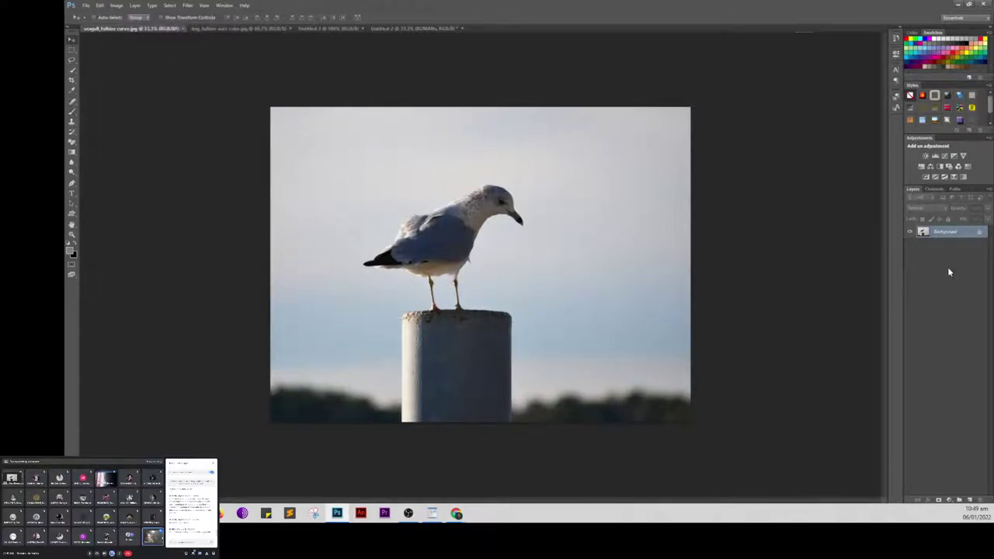
# Step: Duplicate the photo to Layer 1 and add a Curves adjustment clipped to it
pyautogui.hotkey('ctrl', 'j')
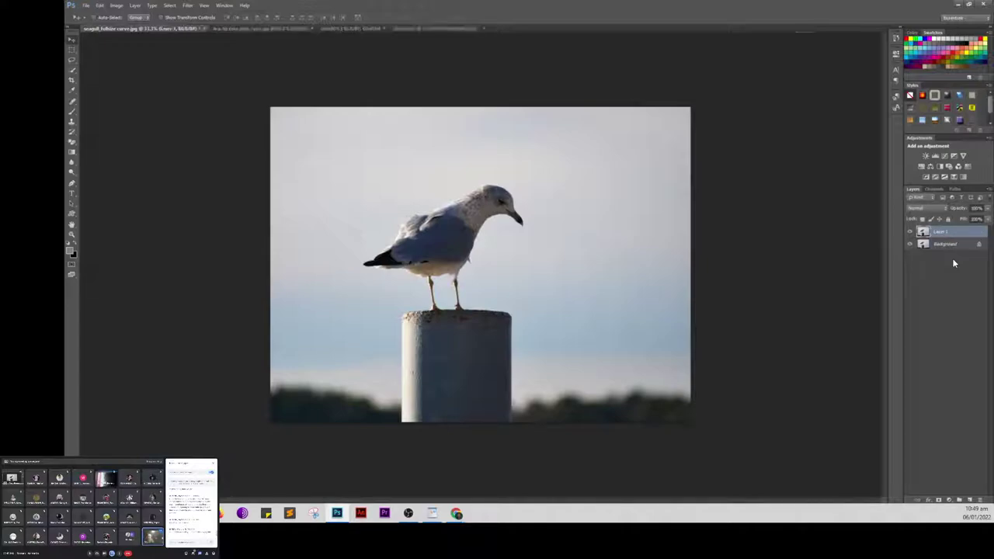
pyautogui.click(945, 159)
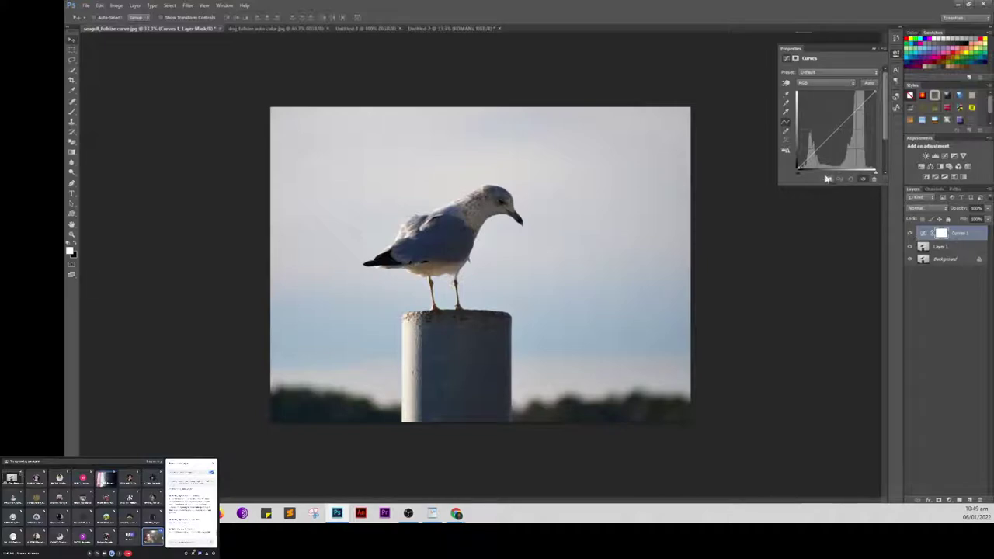
pyautogui.click(827, 178)
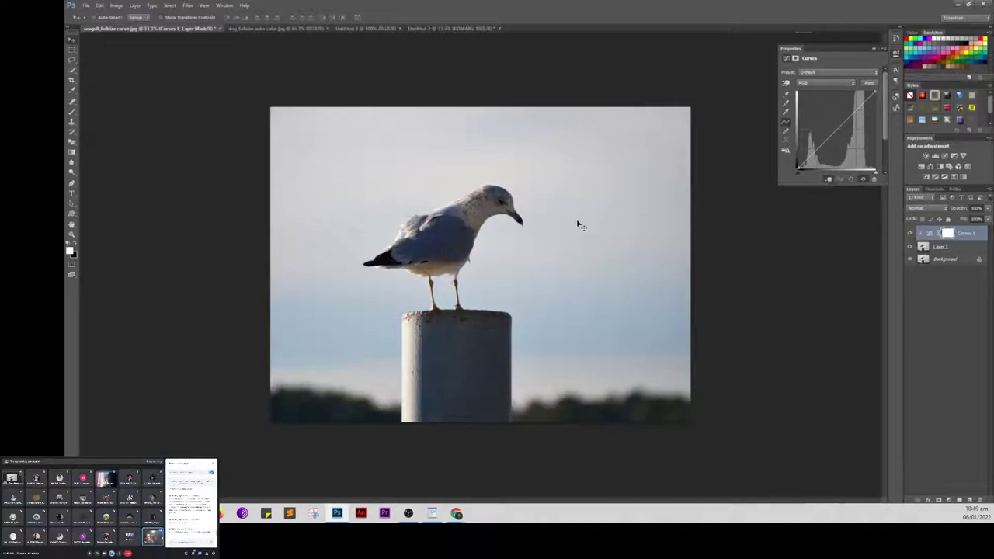
pyautogui.hotkey('ctrl', '+')
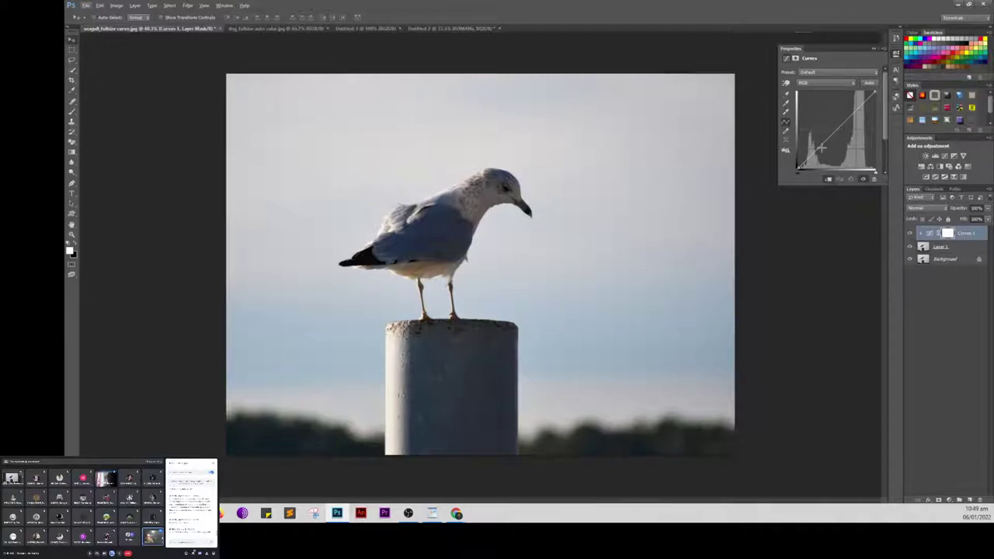
# Step: Shape the curve with two points for a flatter, greyer tone, then compare before and after
pyautogui.moveTo(820, 147); pyautogui.dragTo(816, 159)
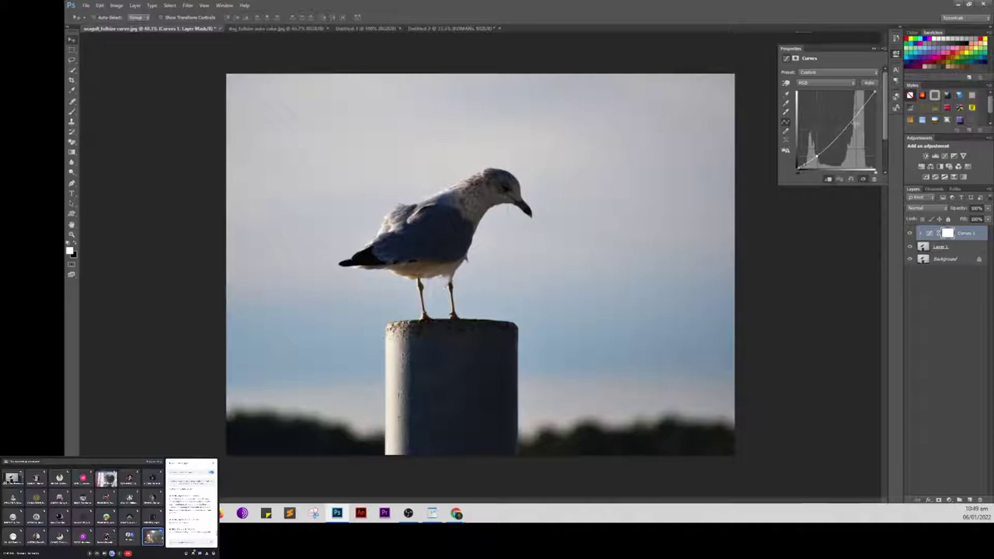
pyautogui.moveTo(850, 122); pyautogui.dragTo(857, 126)
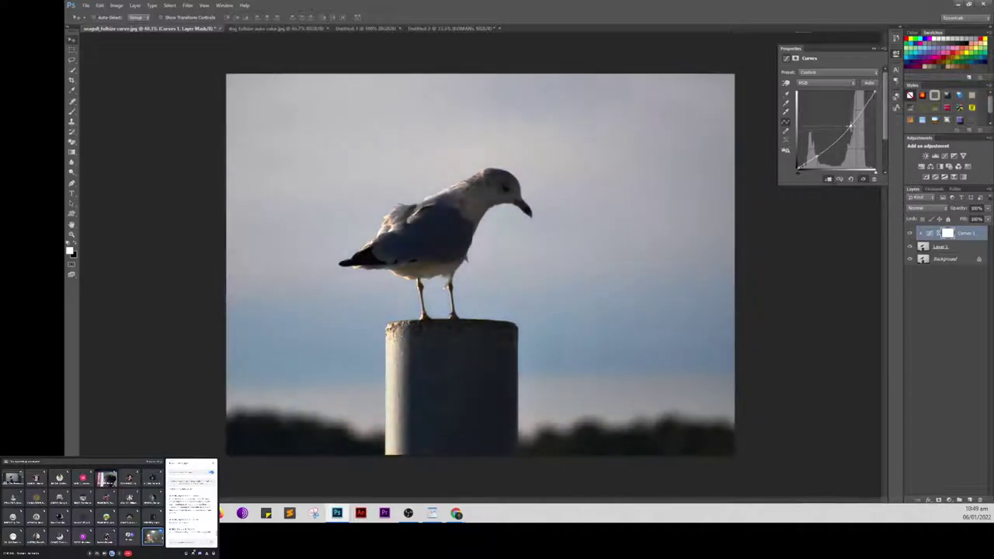
pyautogui.moveTo(858, 127); pyautogui.dragTo(845, 117)
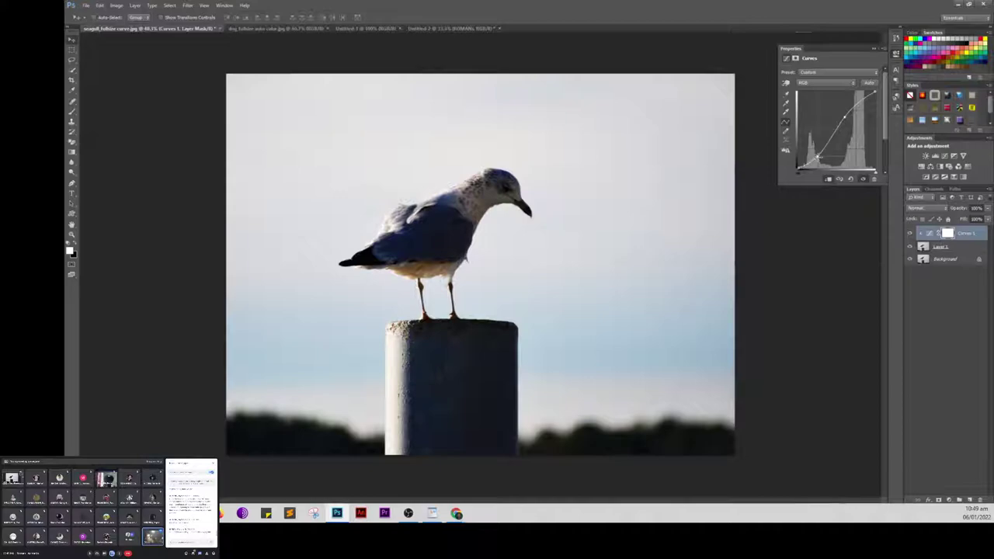
pyautogui.moveTo(819, 160); pyautogui.dragTo(811, 158)
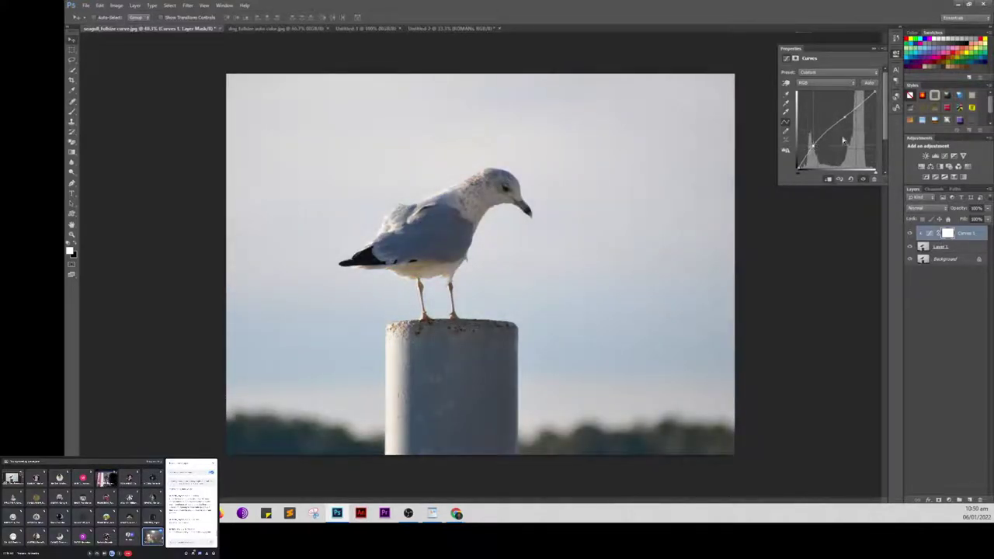
pyautogui.moveTo(844, 116); pyautogui.dragTo(858, 117)
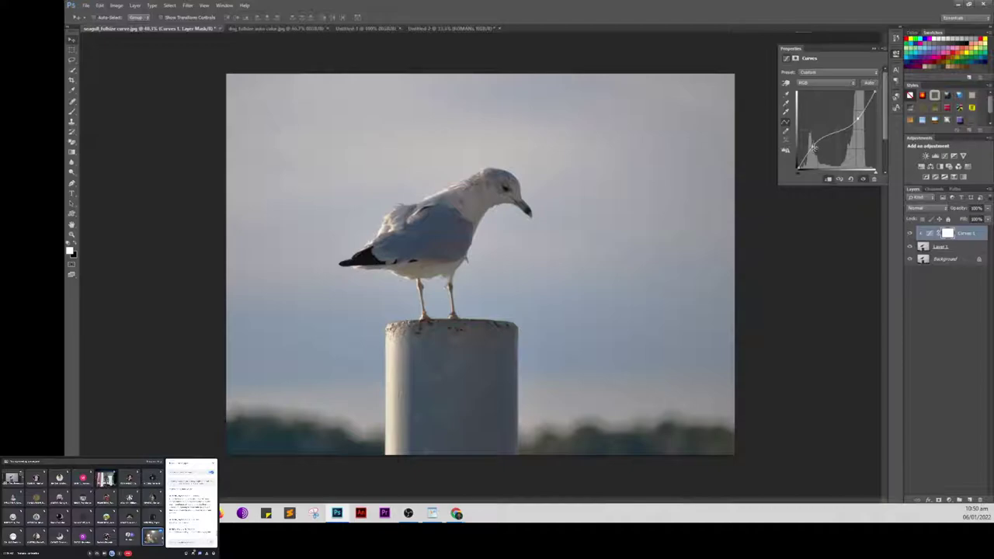
pyautogui.moveTo(812, 149); pyautogui.dragTo(812, 142)
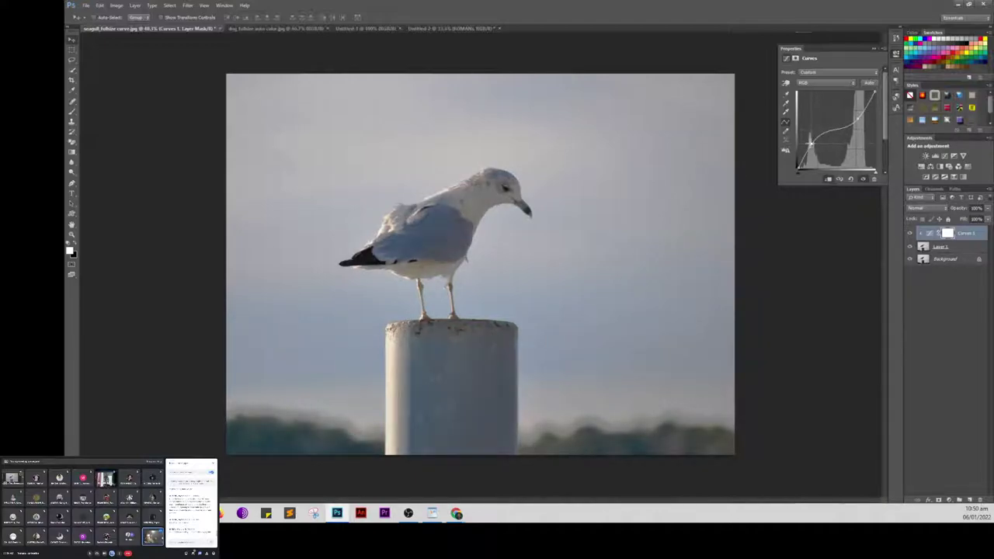
pyautogui.click(873, 48)
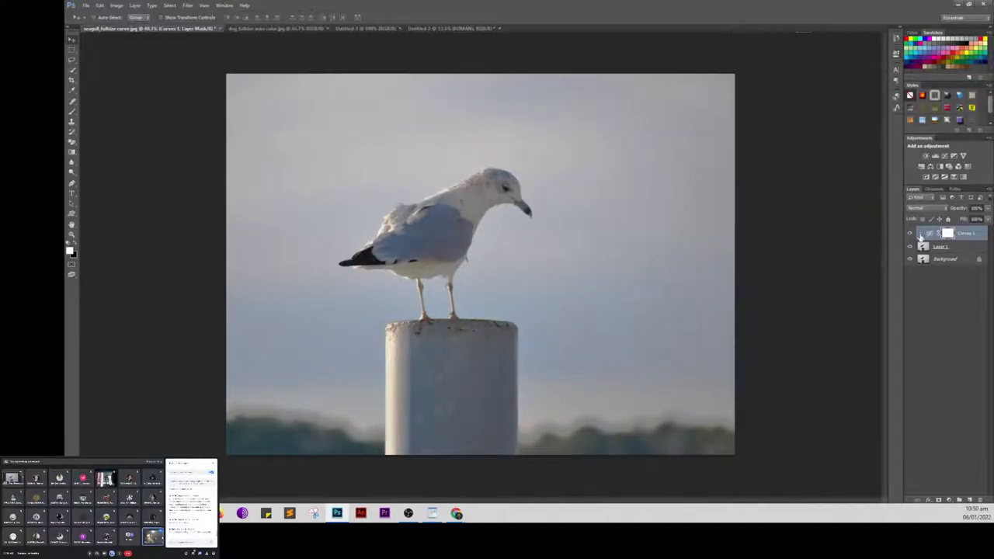
pyautogui.click(910, 235)
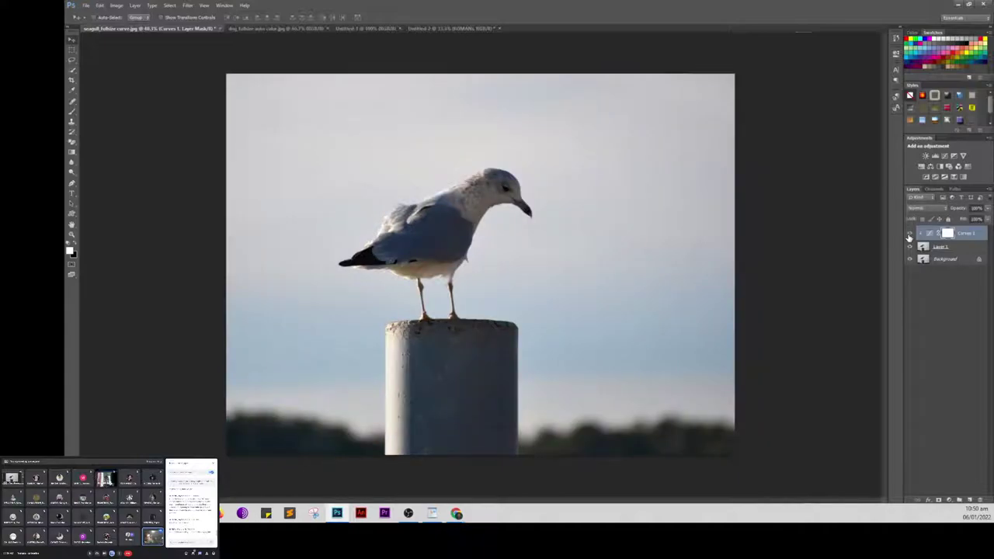
pyautogui.click(910, 235)
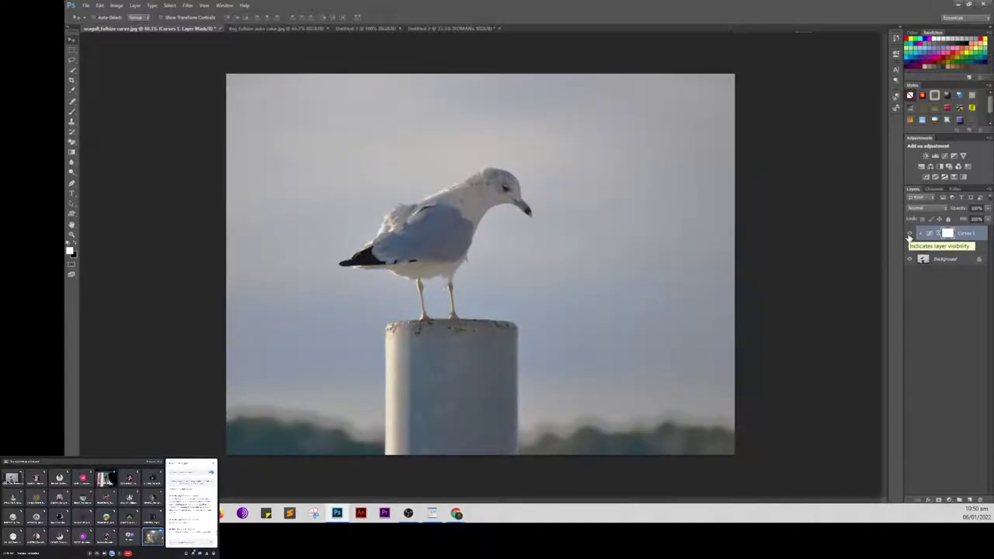
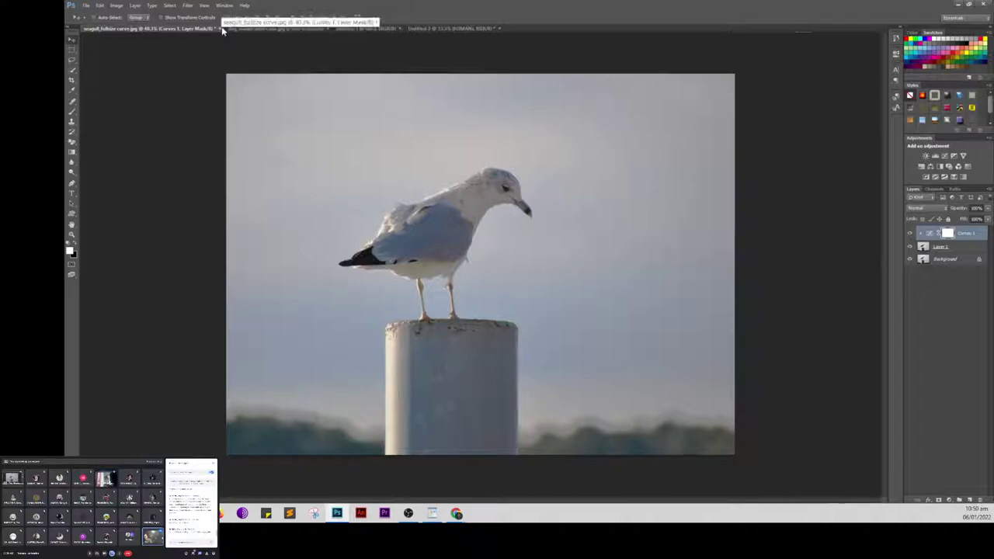
# Step: Open the pexels acne portrait PNG and zoom in on the face
pyautogui.click(85, 6)
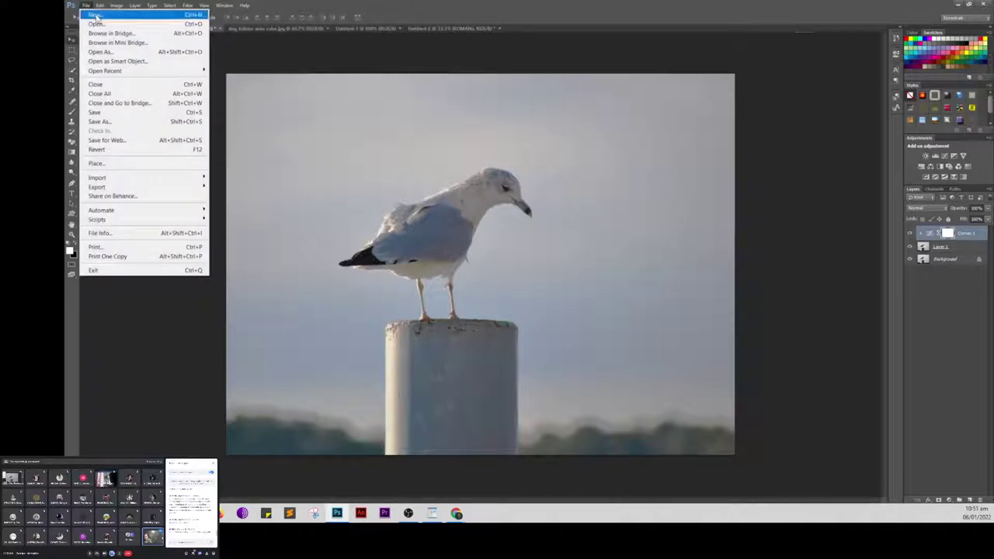
pyautogui.click(104, 25)
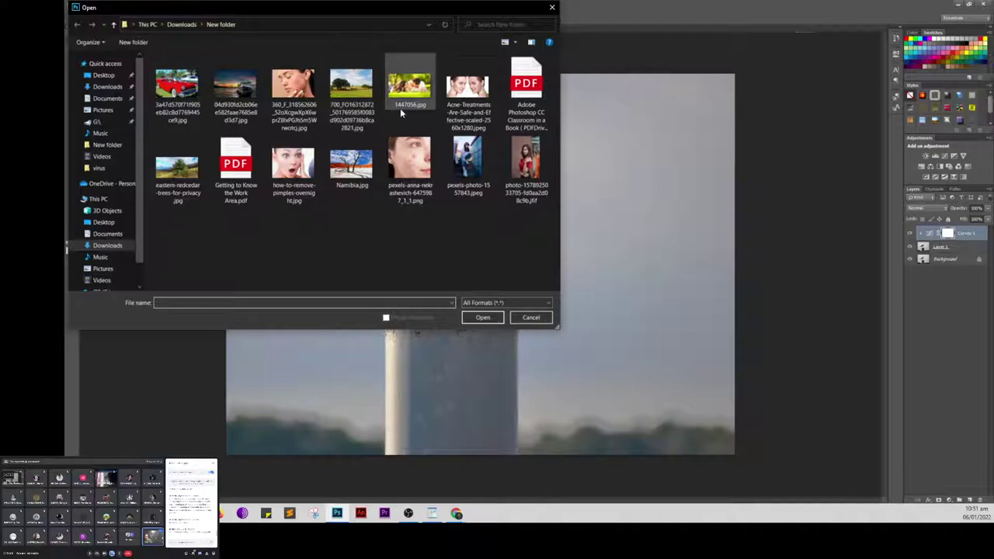
pyautogui.click(410, 194)
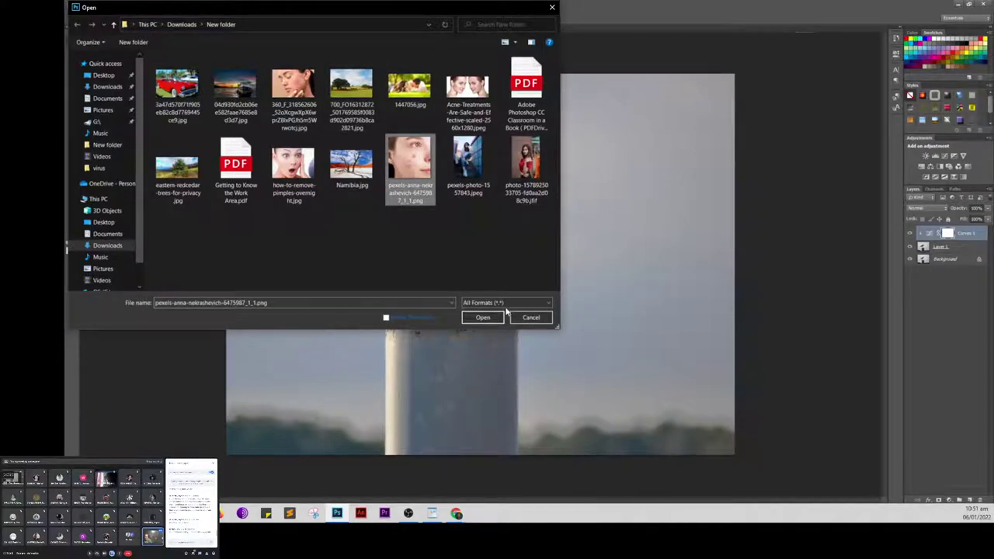
pyautogui.click(481, 317)
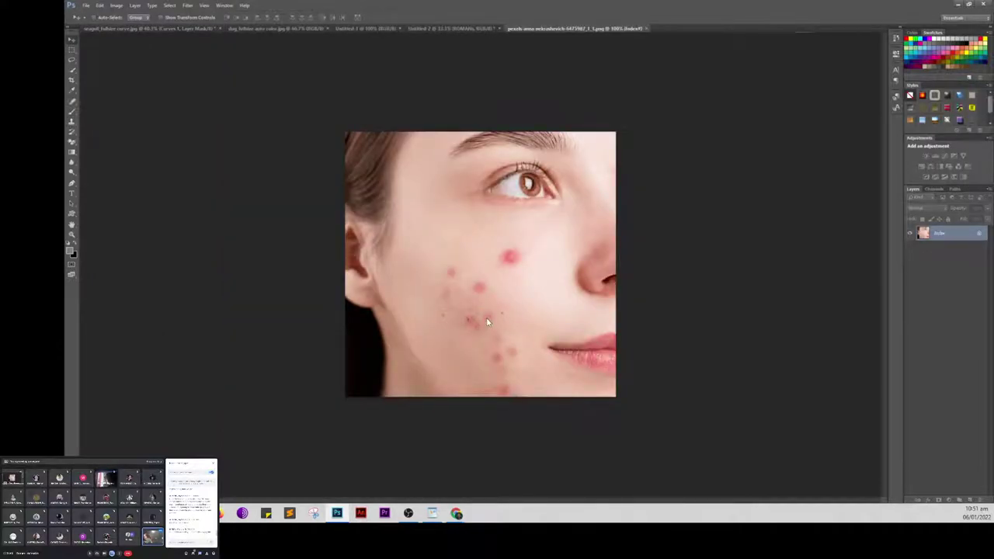
pyautogui.scroll(2, 497, 311)
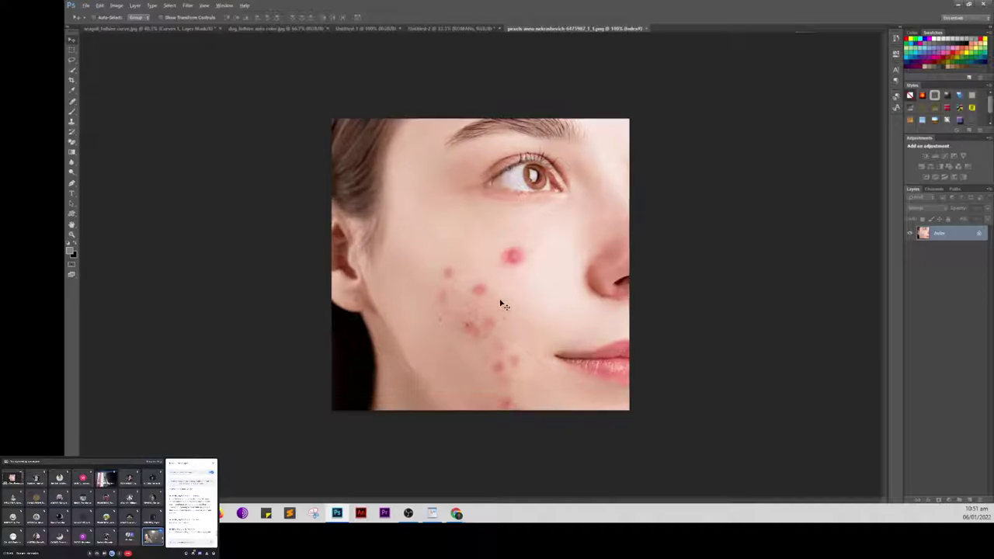
pyautogui.scroll(2, 502, 303)
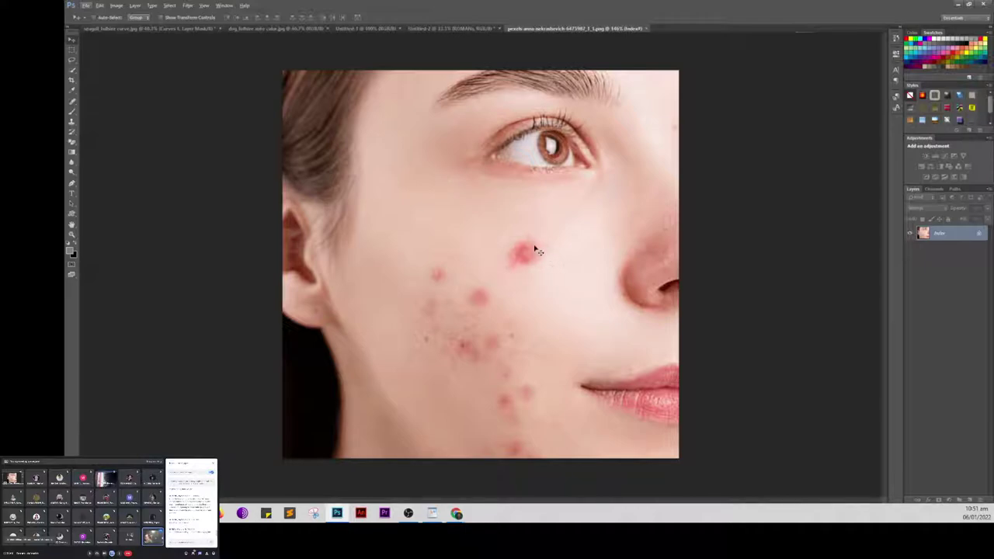
pyautogui.click(72, 49)
pyautogui.moveTo(485, 233); pyautogui.dragTo(553, 318)
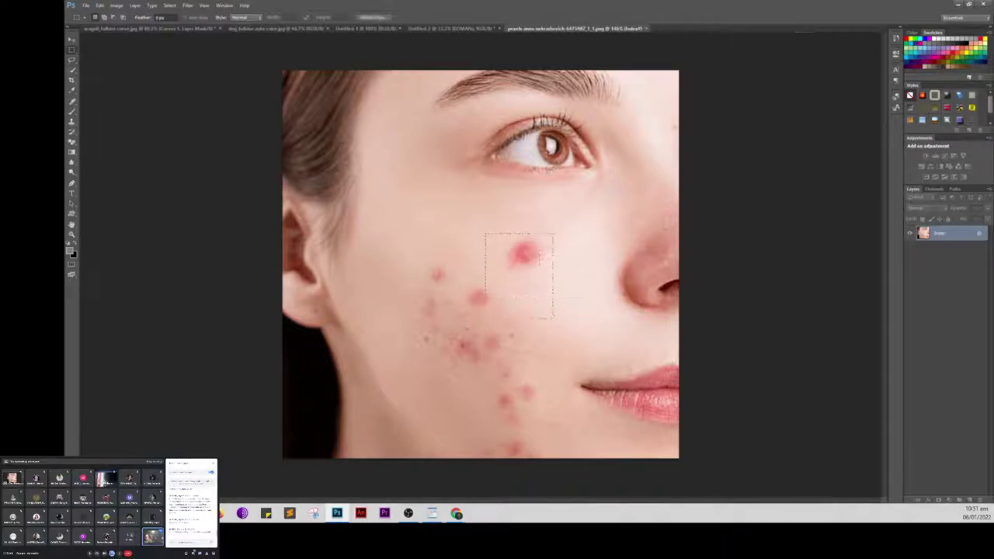
pyautogui.moveTo(406, 256); pyautogui.dragTo(572, 435)
pyautogui.moveTo(419, 217)
pyautogui.mouseDown()
pyautogui.moveTo(493, 309)
pyautogui.moveTo(552, 408)
pyautogui.mouseUp()
pyautogui.hotkey('ctrl', 'd')
pyautogui.click(73, 102)
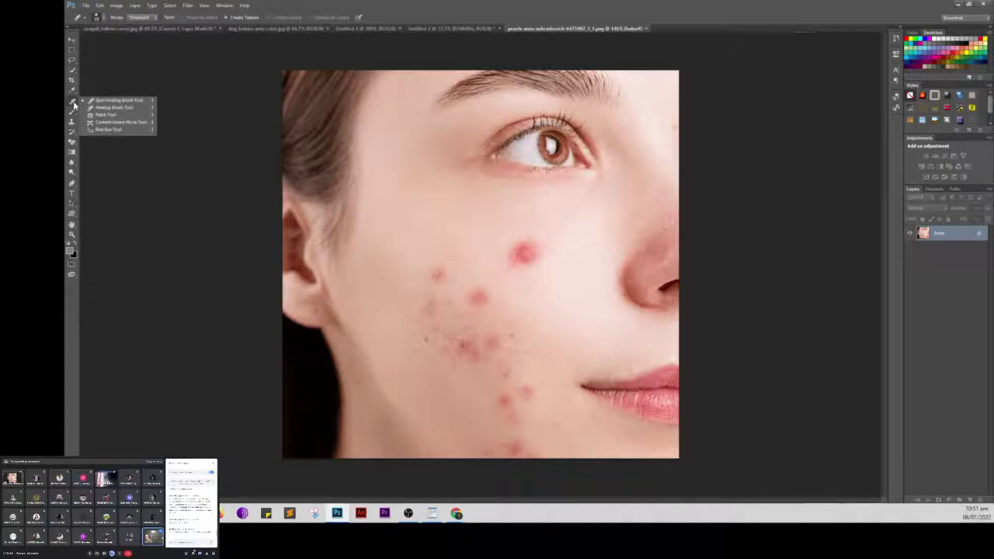
pyautogui.click(105, 101)
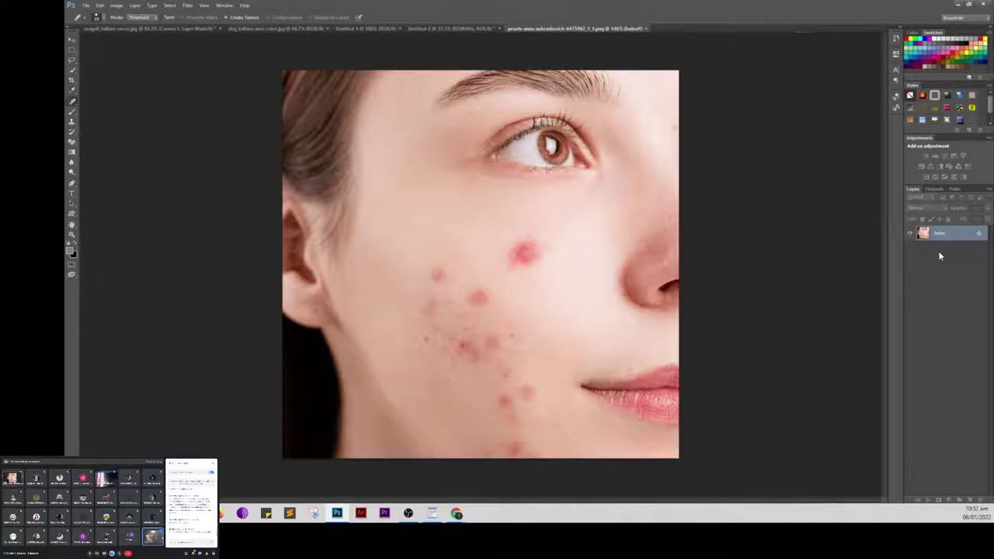
pyautogui.moveTo(938, 235); pyautogui.dragTo(79, 51)
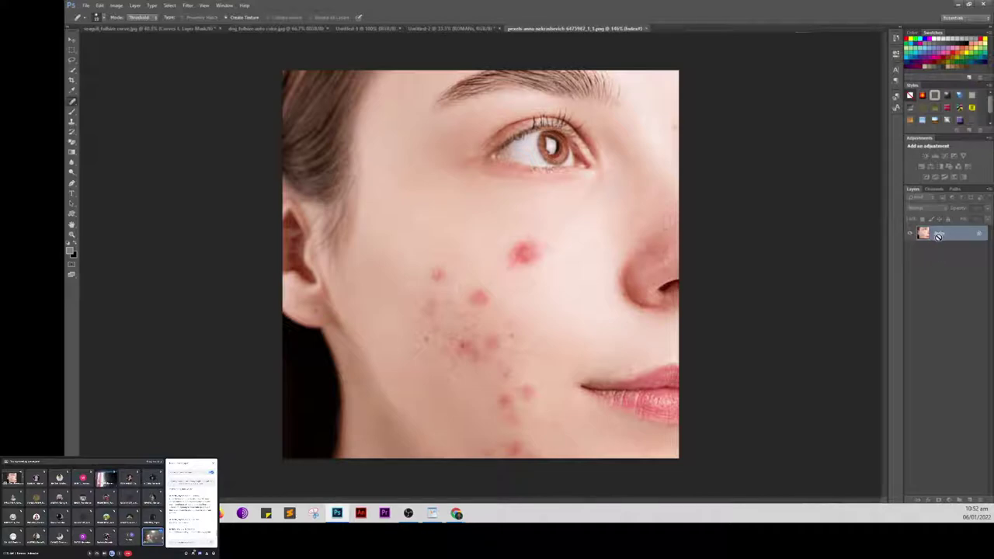
pyautogui.click(72, 39)
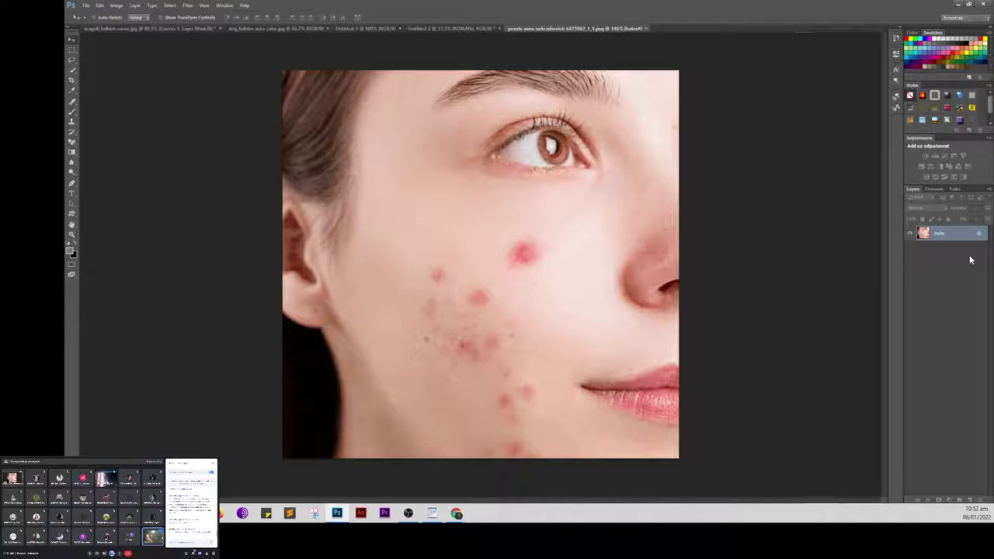
pyautogui.moveTo(949, 237)
pyautogui.mouseDown()
pyautogui.moveTo(977, 432)
pyautogui.moveTo(971, 500)
pyautogui.mouseUp()
# Step: Close the portrait document and delete the logo layers in Untitled-2
pyautogui.click(646, 29)
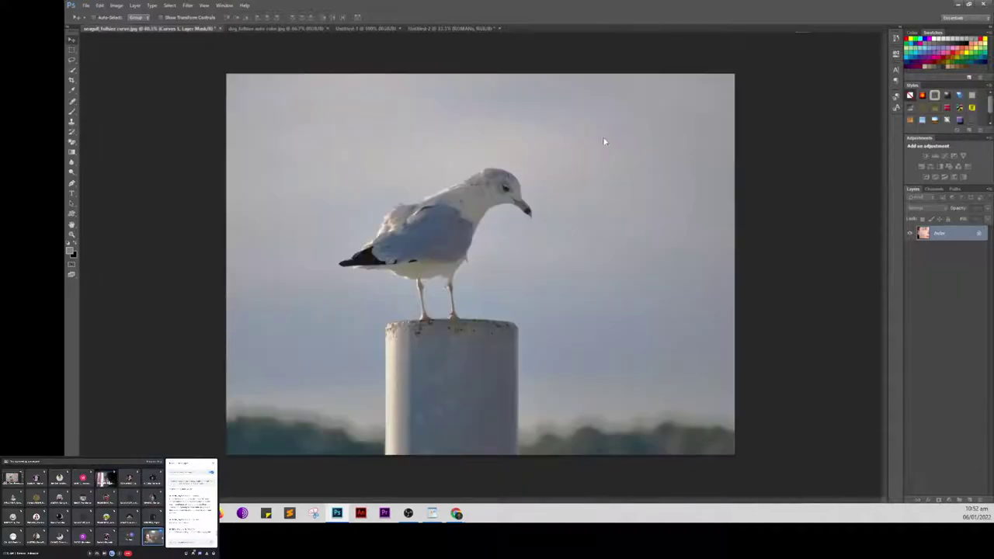
pyautogui.click(384, 29)
pyautogui.click(437, 29)
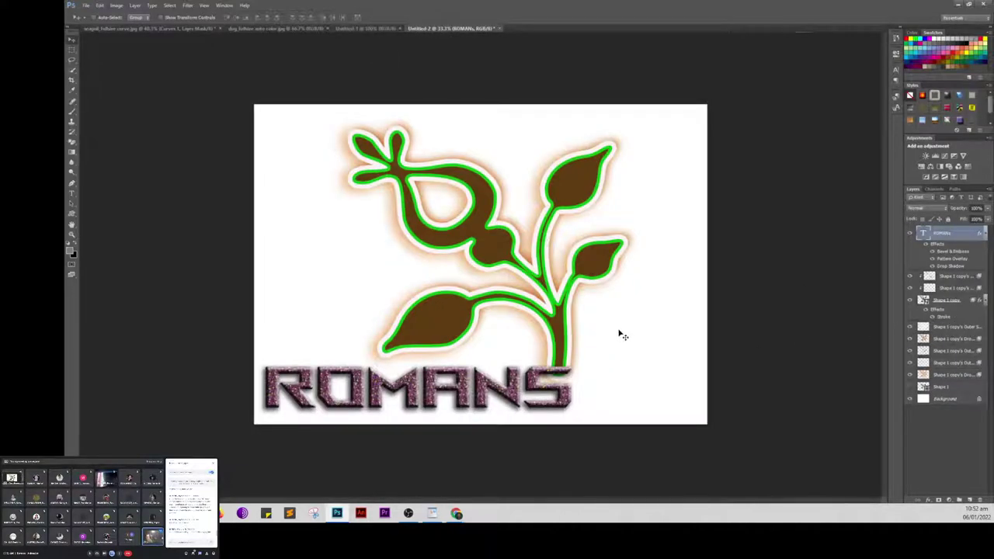
pyautogui.hotkey('ctrl', 'alt', 'z')
pyautogui.hotkey('ctrl', 'alt', 'z')
pyautogui.hotkey('ctrl', 'alt', 'z')
pyautogui.hotkey('ctrl', 'alt', 'z')
pyautogui.hotkey('ctrl', 'alt', 'z')
pyautogui.hotkey('ctrl', 'alt', 'z')
pyautogui.hotkey('ctrl', 'alt', 'z')
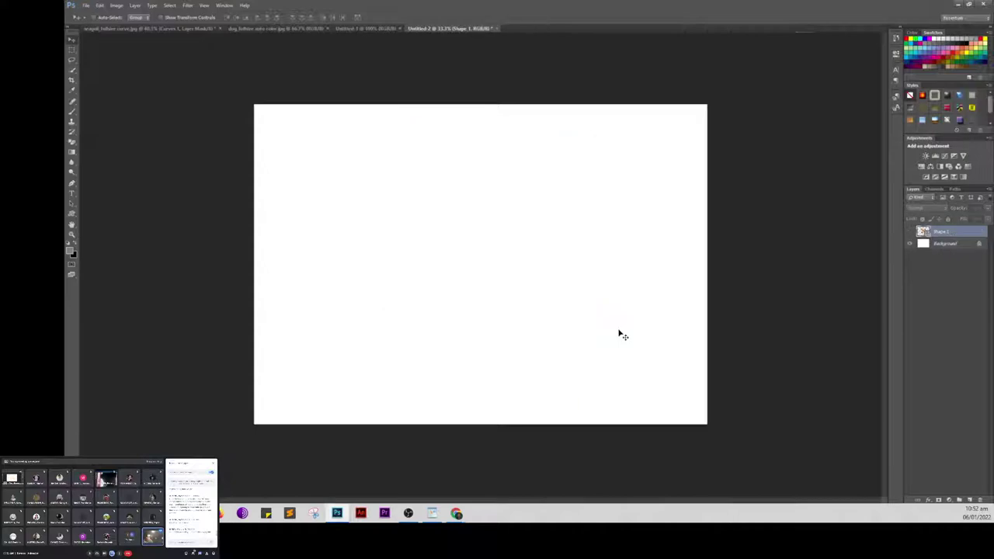
pyautogui.hotkey('ctrl', 'alt', 'z')
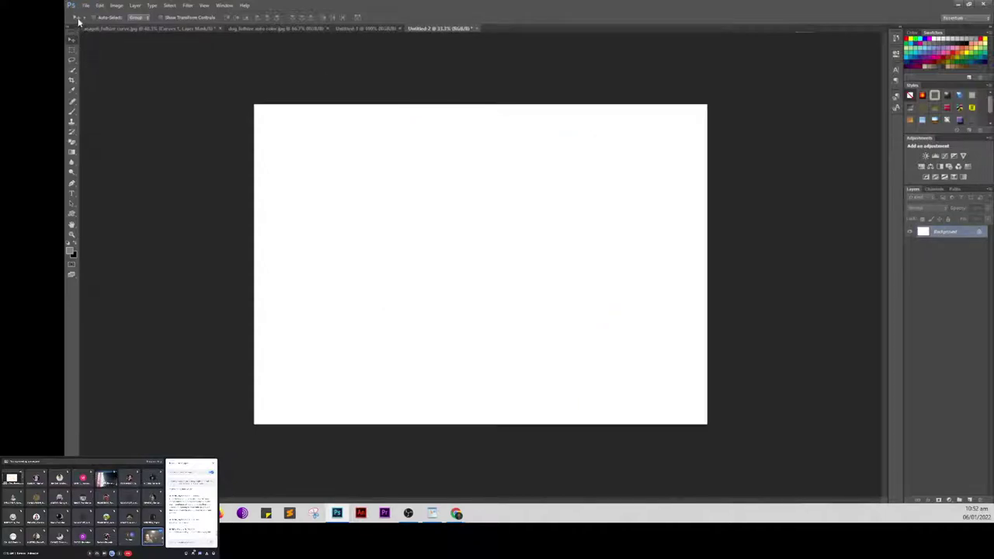
# Step: Place the acne portrait into Untitled-2 and commit it as a layer
pyautogui.click(86, 6)
pyautogui.click(190, 164)
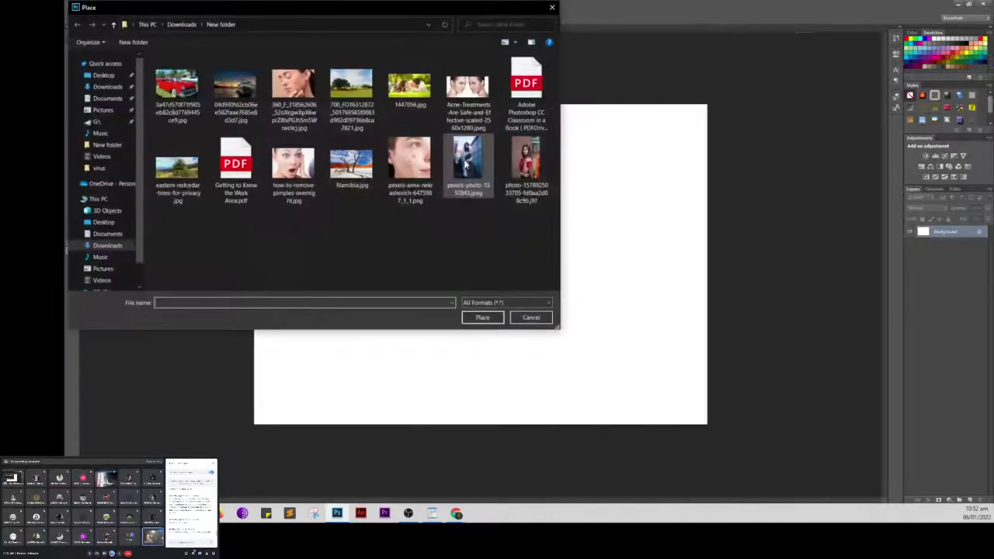
pyautogui.click(409, 167)
pyautogui.click(482, 318)
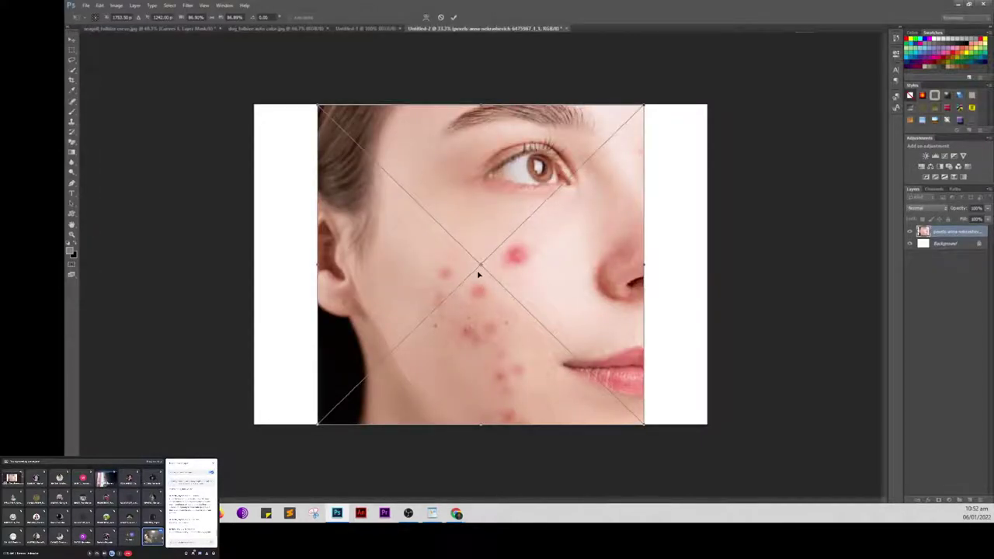
pyautogui.press('Return')
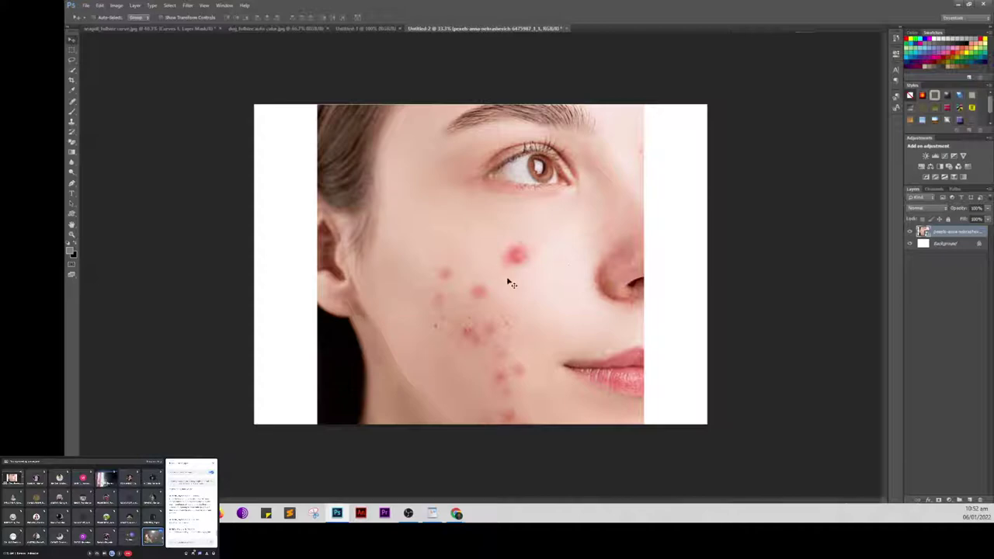
pyautogui.scroll(1, 525, 292)
pyautogui.scroll(1, 535, 298)
pyautogui.press('alt')
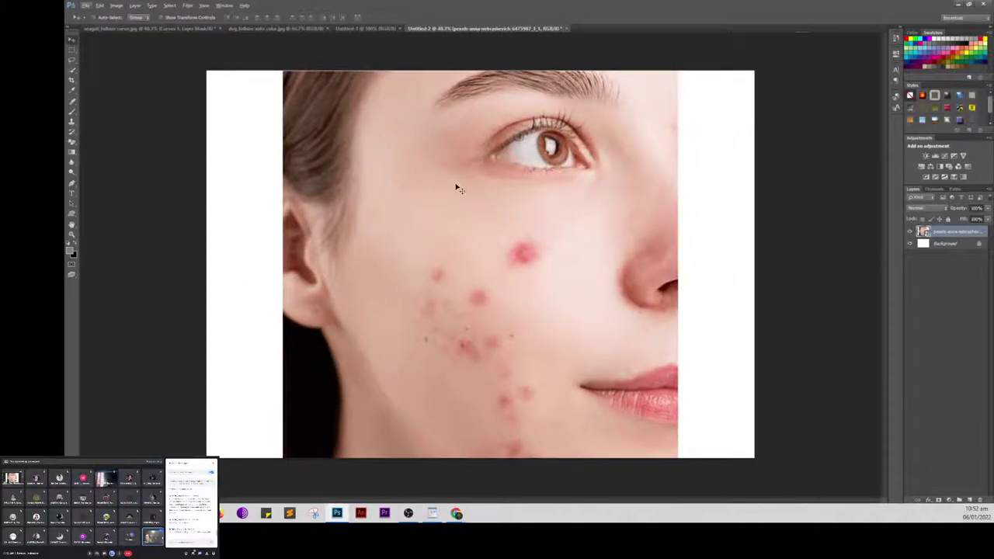
pyautogui.rightClick(934, 235)
pyautogui.click(860, 288)
pyautogui.rightClick(72, 102)
pyautogui.click(108, 110)
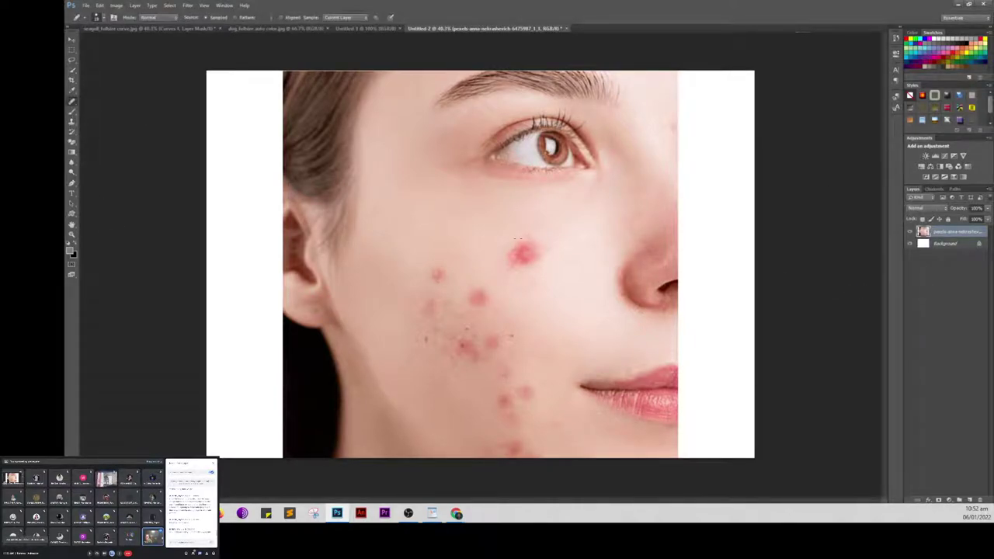
pyautogui.click(516, 247)
pyautogui.click(529, 191)
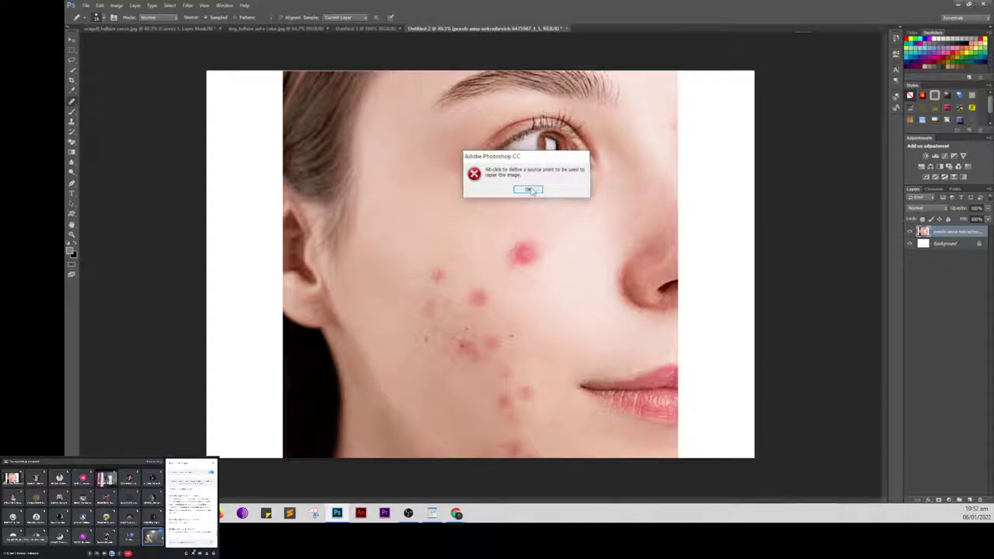
pyautogui.click(530, 191)
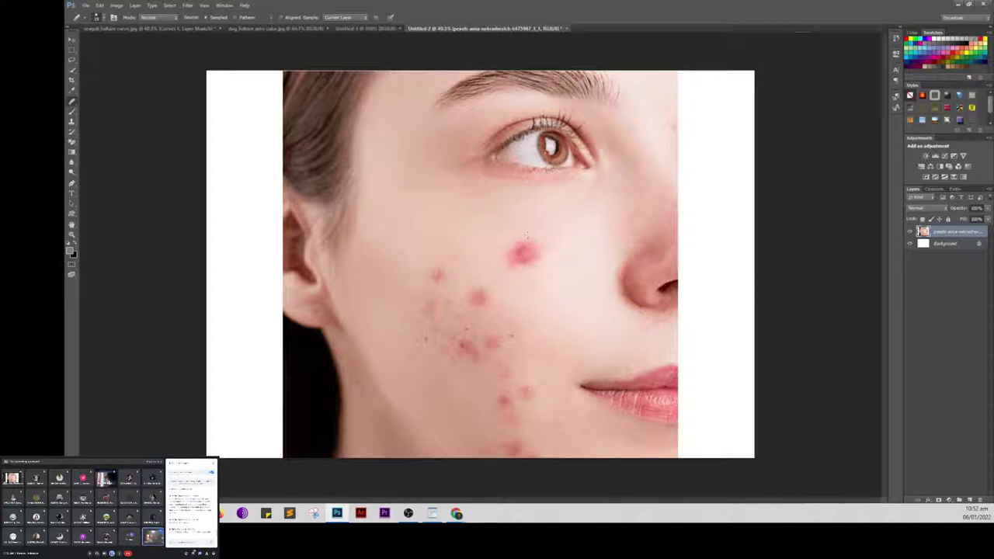
# Step: Patch the large red pimple on the cheek with nearby clean skin
pyautogui.rightClick(72, 102)
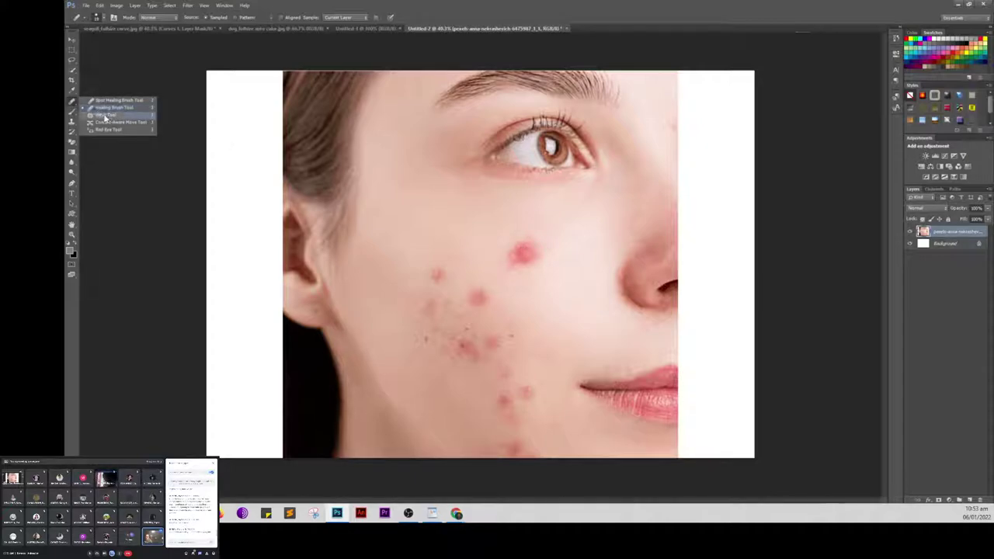
pyautogui.click(107, 116)
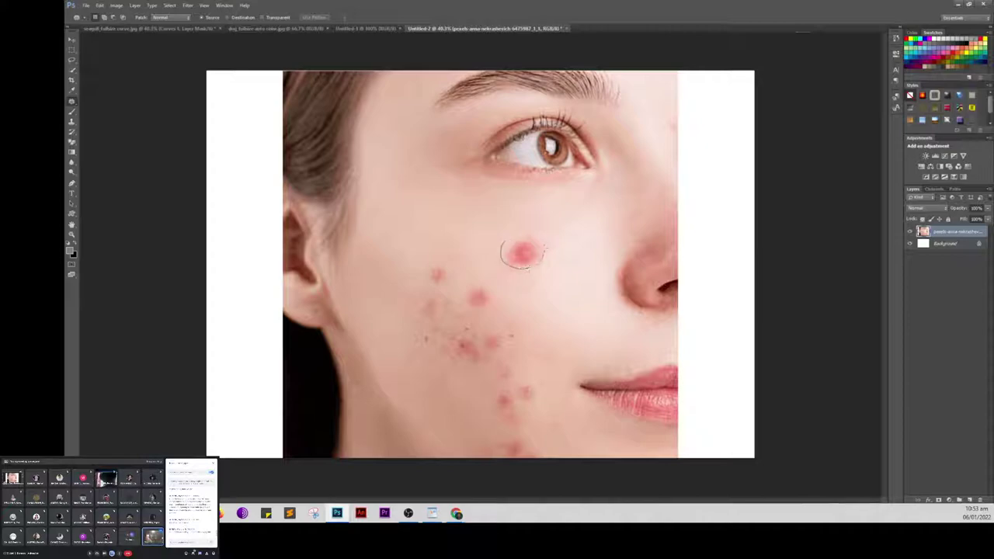
pyautogui.moveTo(516, 268)
pyautogui.mouseDown()
pyautogui.moveTo(529, 262)
pyautogui.moveTo(470, 230)
pyautogui.mouseUp()
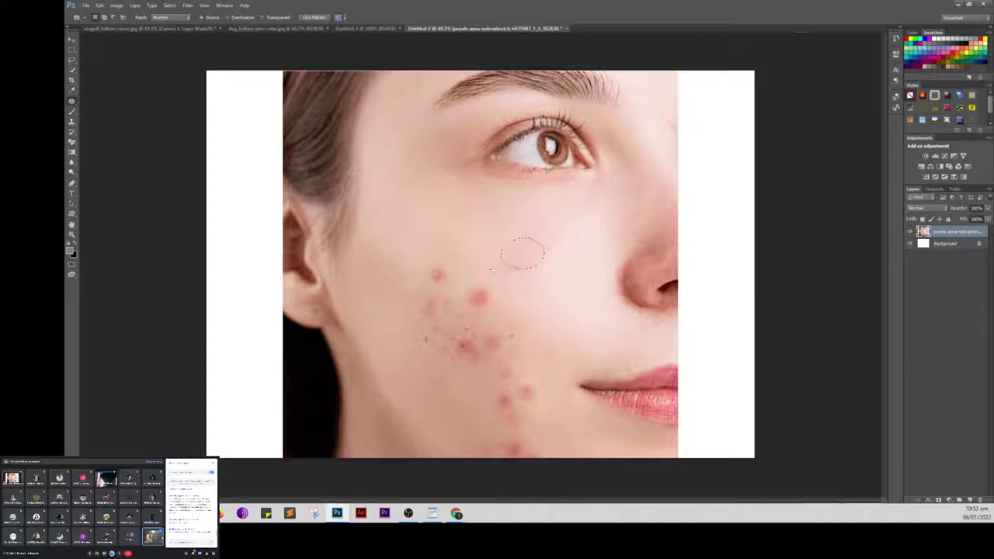
pyautogui.moveTo(489, 314); pyautogui.dragTo(541, 314)
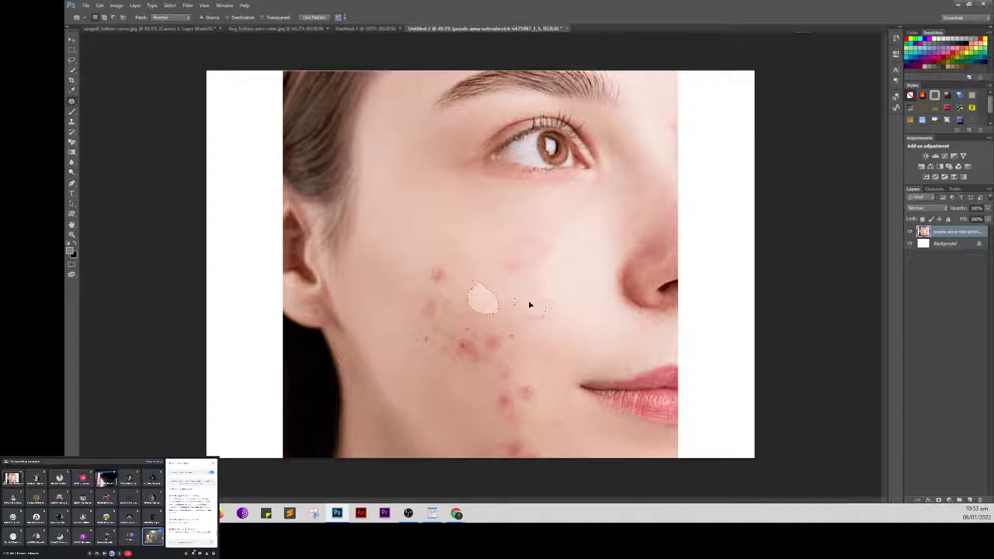
pyautogui.hotkey('ctrl', 'd')
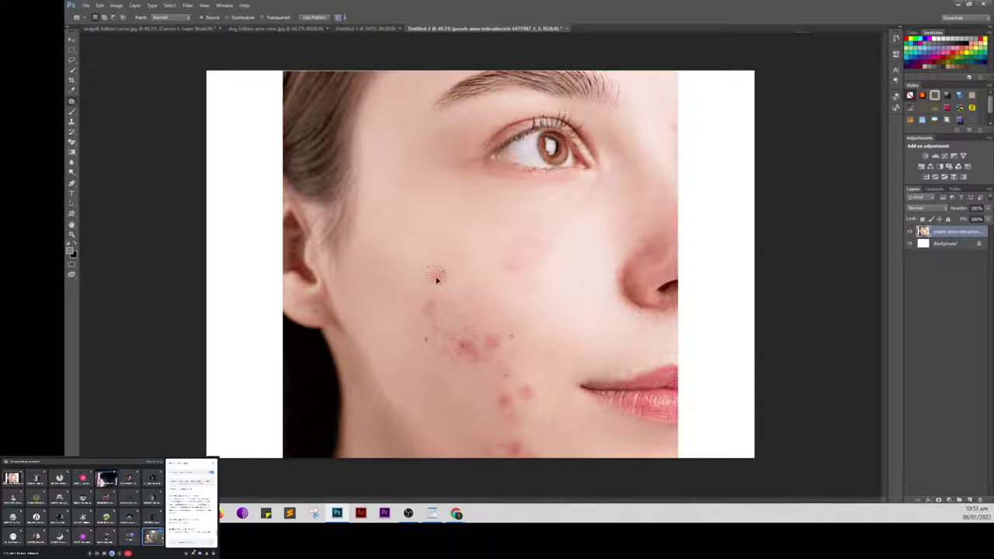
# Step: Patch three smaller red spots on the mid and lower cheek
pyautogui.moveTo(437, 276); pyautogui.dragTo(451, 264)
pyautogui.hotkey('ctrl', 'd')
pyautogui.moveTo(489, 359); pyautogui.dragTo(482, 316)
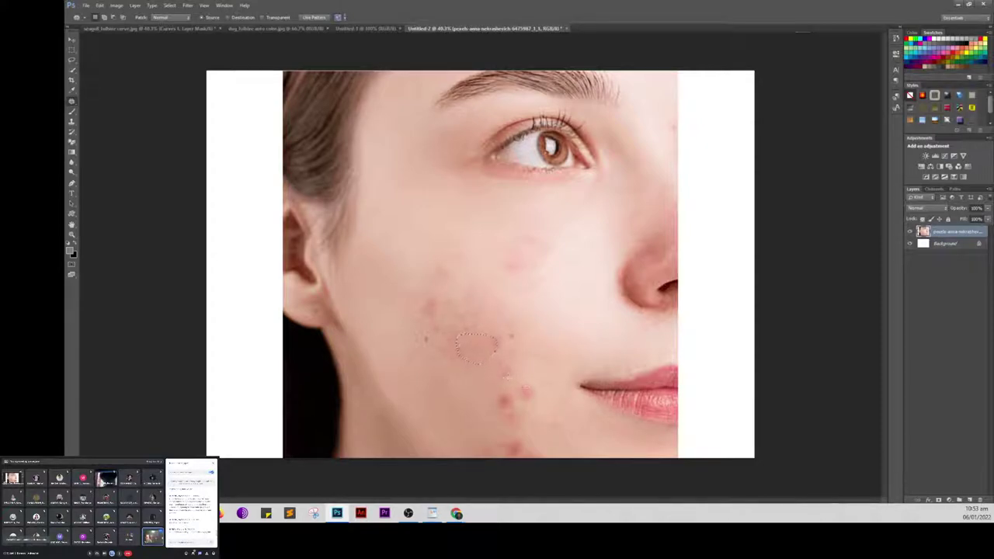
pyautogui.hotkey('ctrl', 'd')
pyautogui.moveTo(531, 394); pyautogui.dragTo(525, 383)
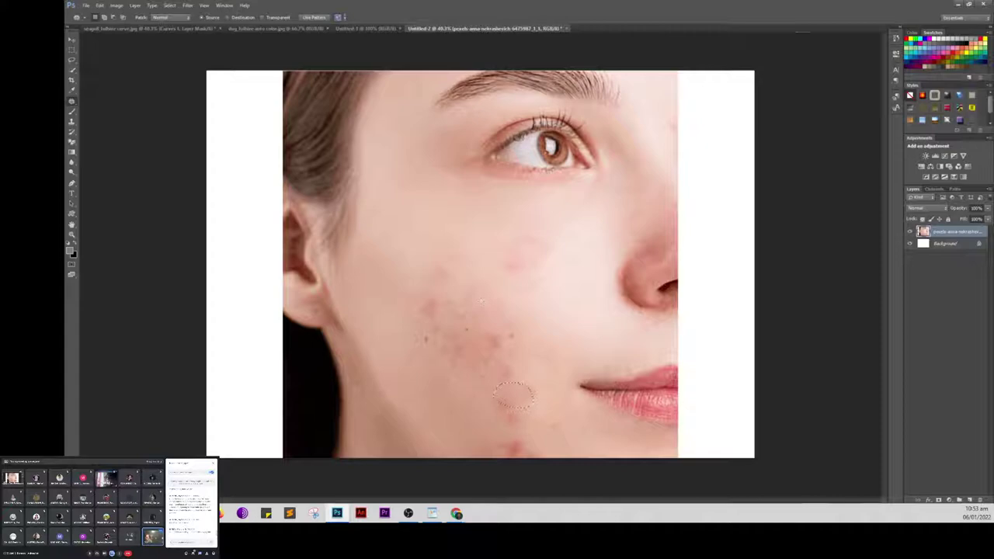
# Step: Revert to the original acne-spotted state from the History panel
pyautogui.click(71, 41)
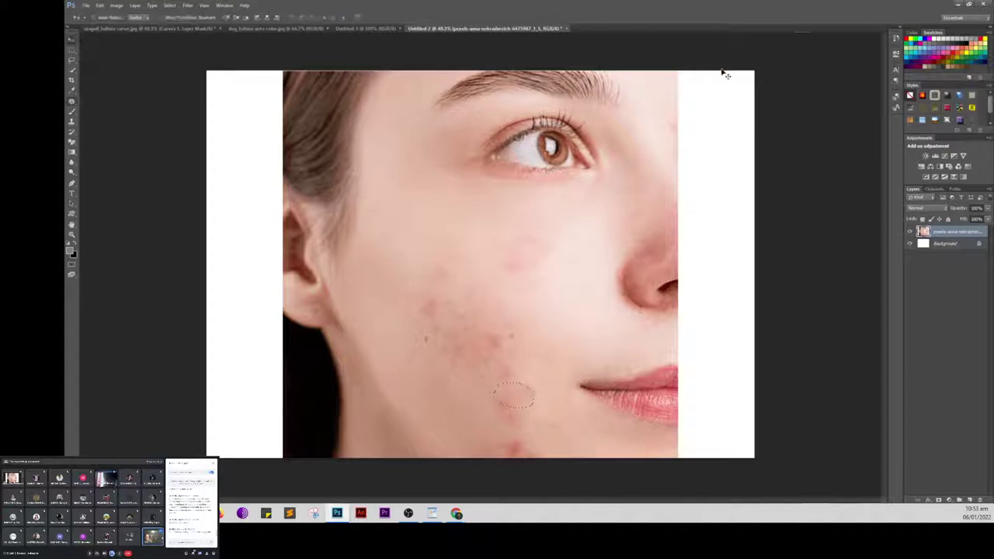
pyautogui.click(896, 39)
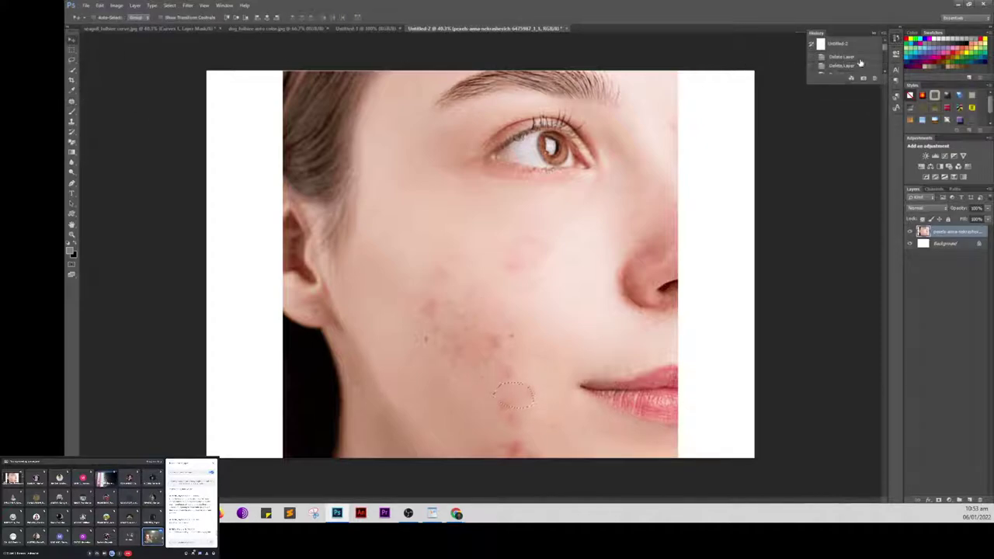
pyautogui.moveTo(849, 85); pyautogui.dragTo(854, 236)
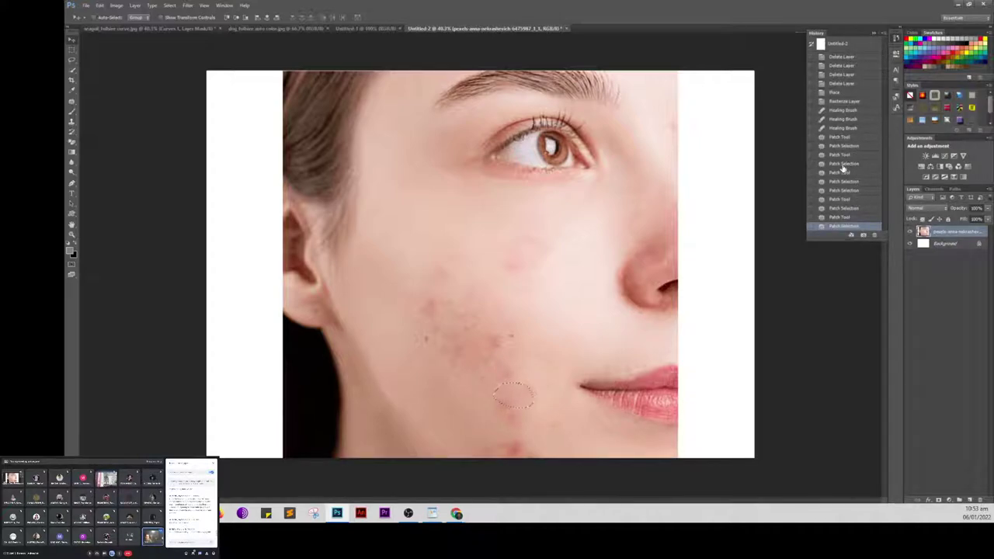
pyautogui.click(837, 102)
pyautogui.click(874, 32)
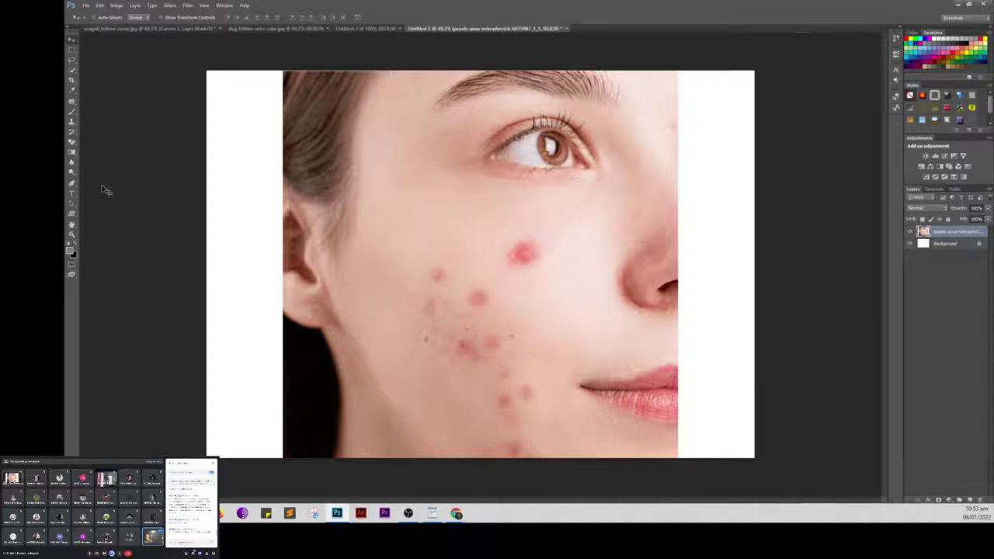
pyautogui.click(72, 123)
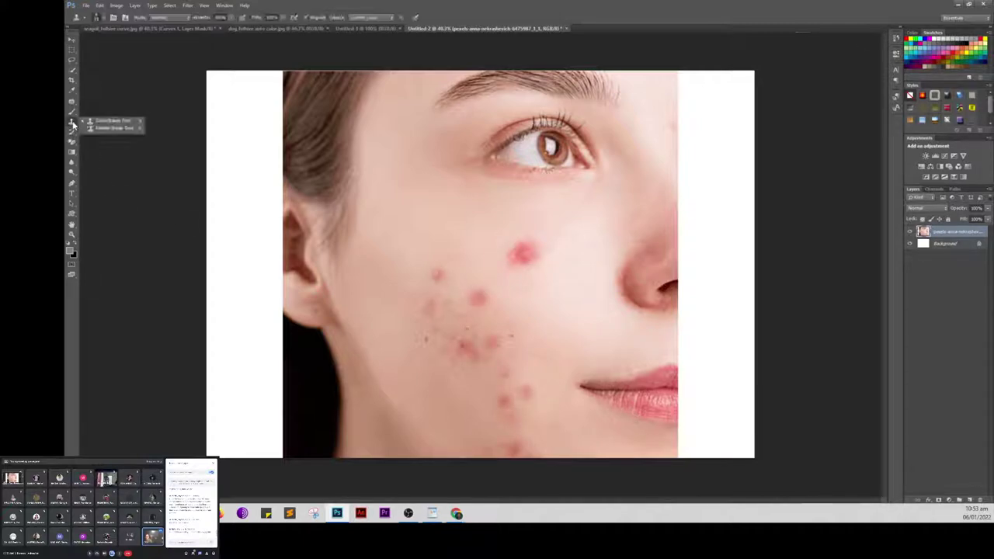
# Step: Lower clone opacity to about 90% and clone clean skin over the blemish near the nose
pyautogui.click(111, 121)
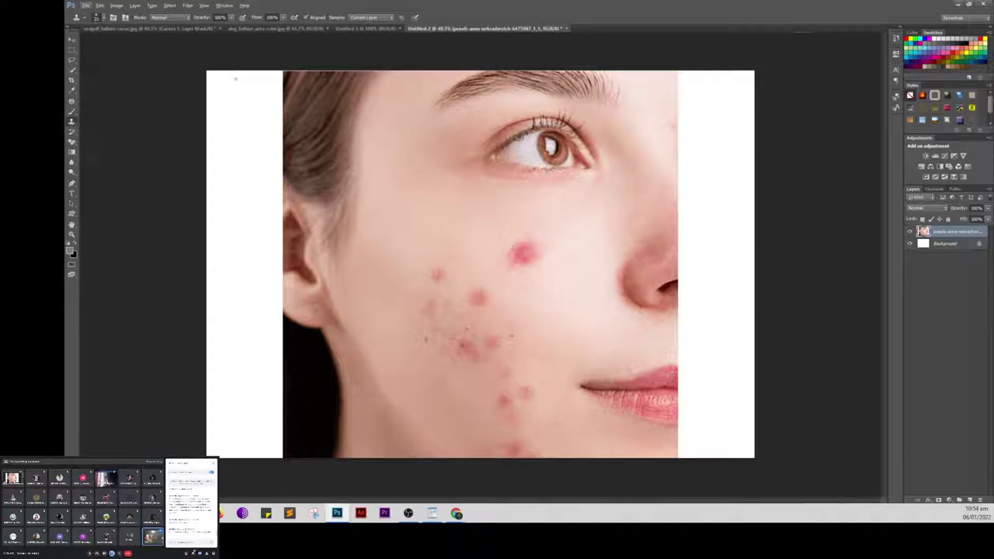
pyautogui.click(103, 17)
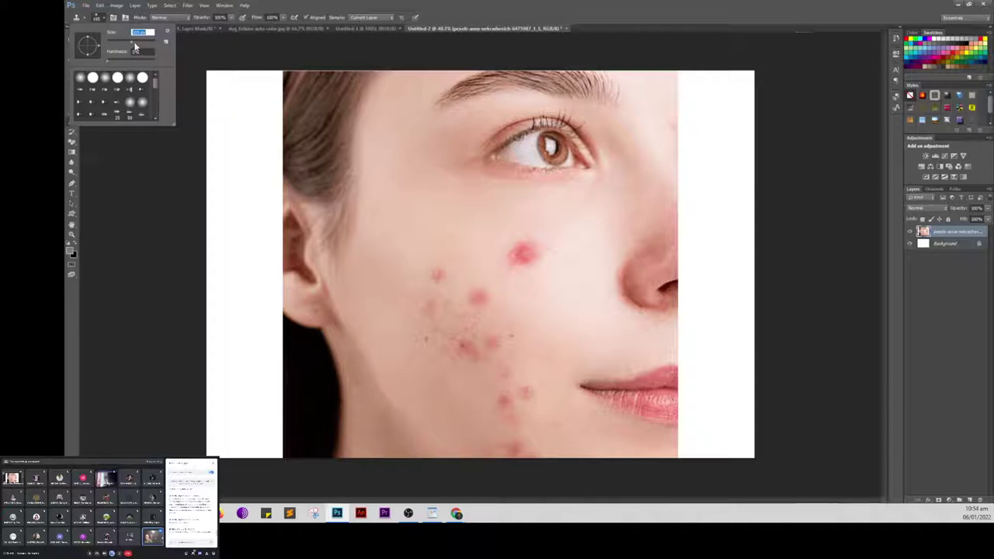
pyautogui.click(518, 256)
pyautogui.hotkey('ctrl', 'z')
pyautogui.press('Return')
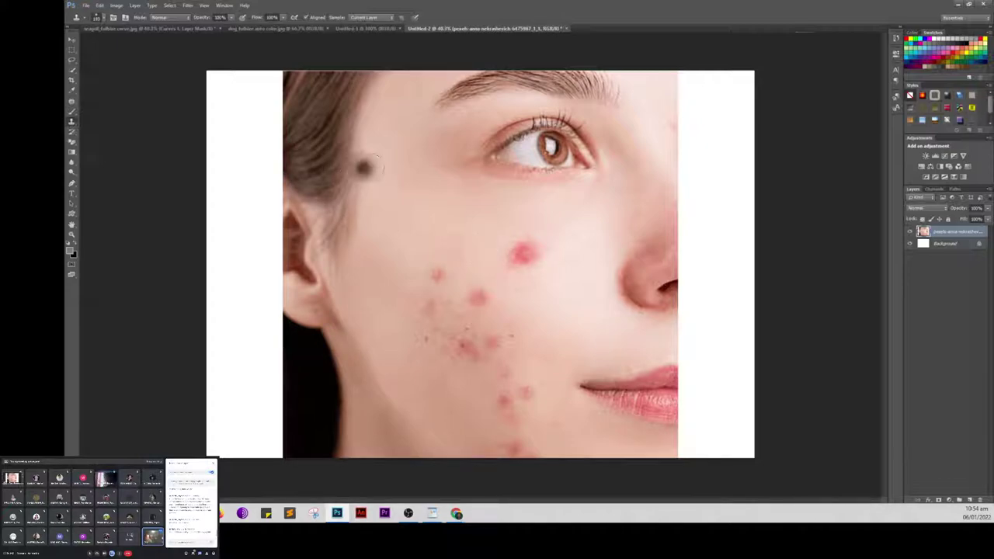
pyautogui.moveTo(208, 19); pyautogui.dragTo(198, 19)
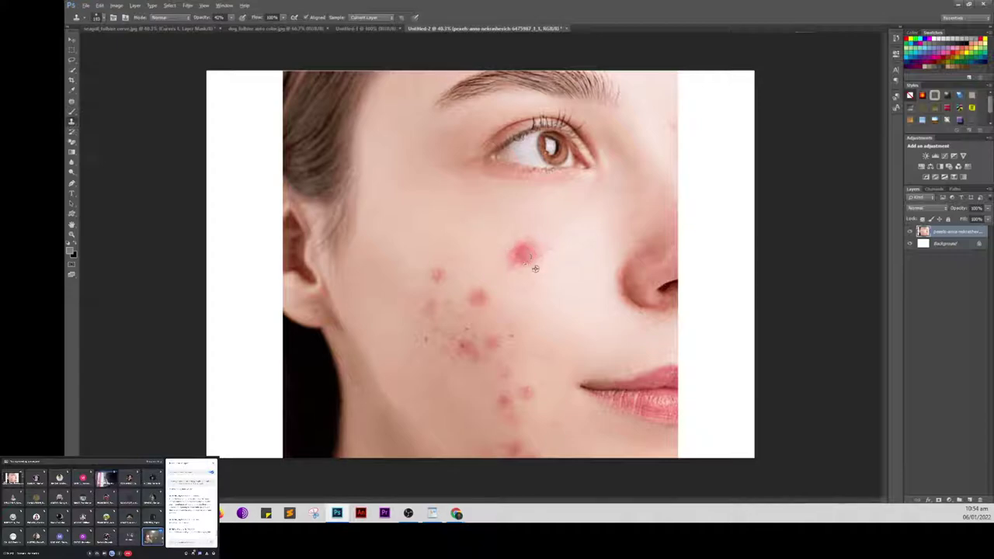
pyautogui.keyDown('alt'); pyautogui.click(483, 237); pyautogui.keyUp('alt')
pyautogui.moveTo(512, 248); pyautogui.dragTo(534, 249)
pyautogui.moveTo(523, 245); pyautogui.dragTo(525, 250)
# Step: Resize the clone brush and stamp clean skin over the small dark and pink cheek spots
pyautogui.click(101, 17)
pyautogui.press('Tab')
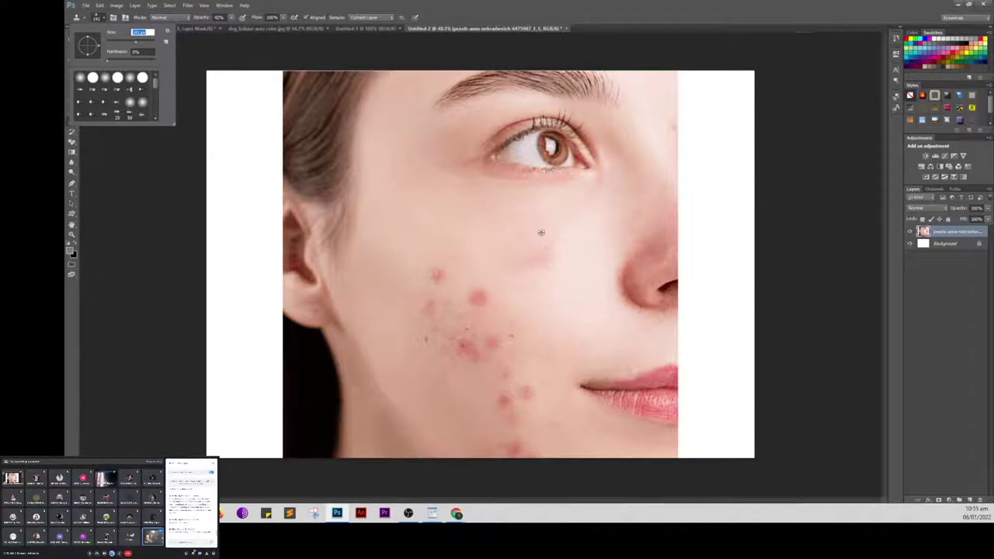
pyautogui.press('Return')
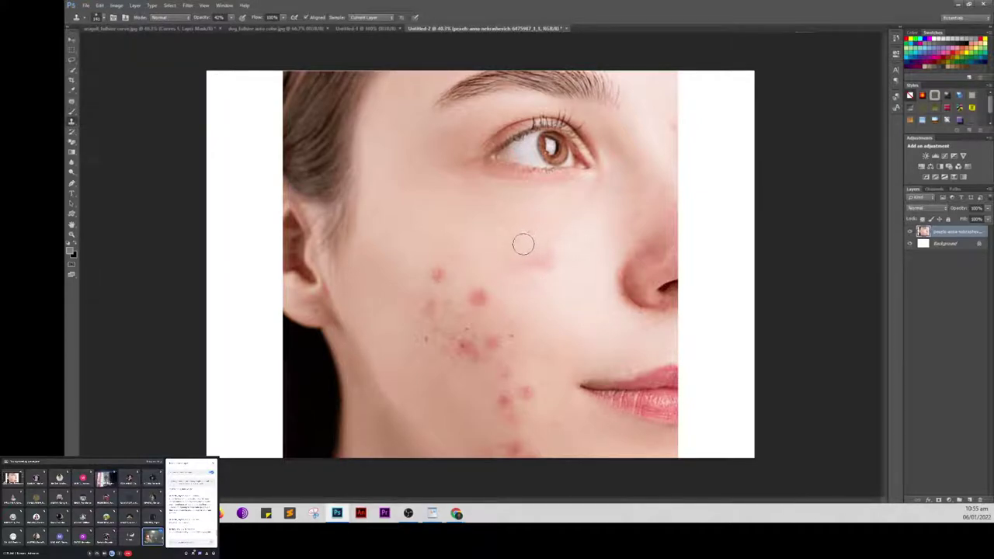
pyautogui.click(540, 231)
pyautogui.keyDown('alt'); pyautogui.click(570, 250); pyautogui.keyUp('alt')
pyautogui.click(543, 264)
pyautogui.keyDown('alt'); pyautogui.click(559, 281); pyautogui.keyUp('alt')
pyautogui.click(525, 270)
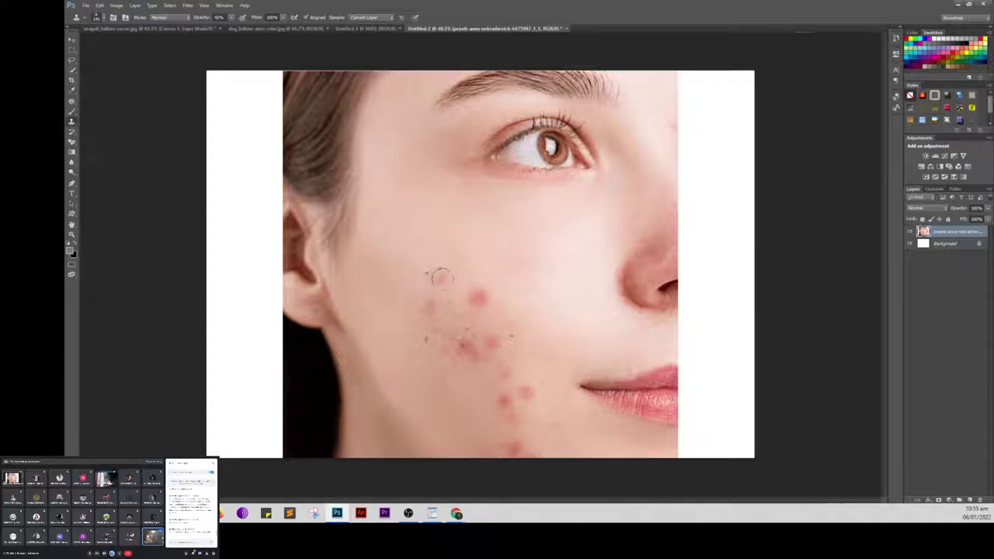
# Step: Clone clean skin over the acne spots on the left side of the cheek
pyautogui.keyDown('alt'); pyautogui.click(408, 266); pyautogui.keyUp('alt')
pyautogui.click(438, 276)
pyautogui.click(426, 300)
pyautogui.keyDown('alt'); pyautogui.click(404, 278); pyautogui.keyUp('alt')
pyautogui.click(456, 287)
pyautogui.click(438, 279)
# Step: Set clone opacity to 51% and fade the red acne spot and blotch
pyautogui.click(200, 18)
pyautogui.write('51')
pyautogui.press('Return')
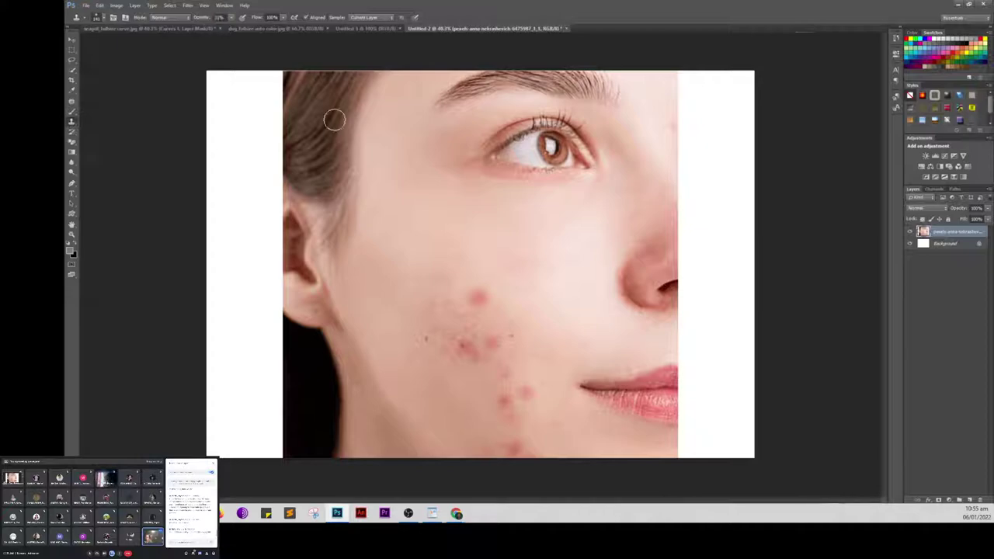
pyautogui.moveTo(474, 293); pyautogui.dragTo(468, 305)
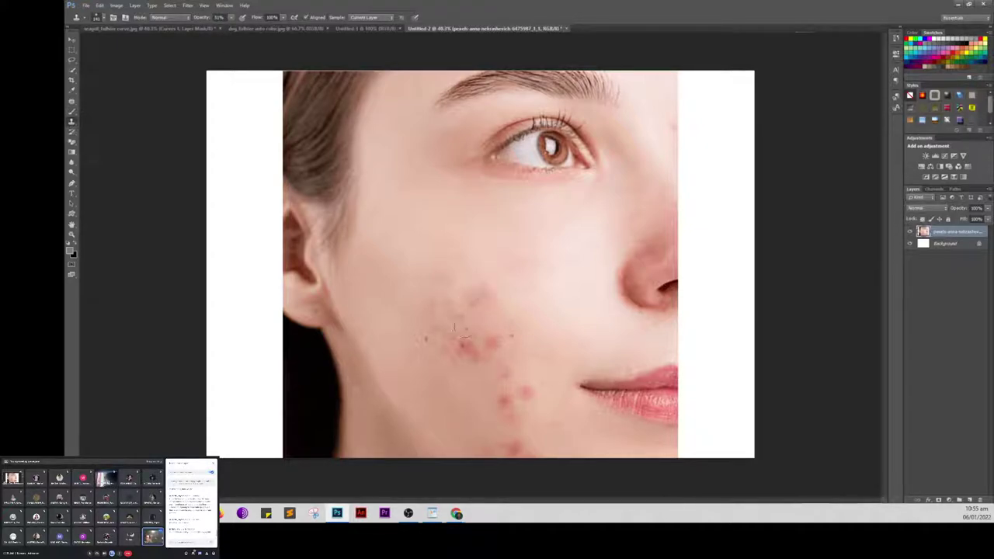
pyautogui.moveTo(472, 284); pyautogui.dragTo(483, 294)
# Step: Reduce flow to about 40% and lighten the blotch near the chin
pyautogui.keyDown('alt'); pyautogui.click(422, 313); pyautogui.keyUp('alt')
pyautogui.keyDown('alt'); pyautogui.click(453, 327); pyautogui.keyUp('alt')
pyautogui.keyDown('alt'); pyautogui.click(457, 387); pyautogui.keyUp('alt')
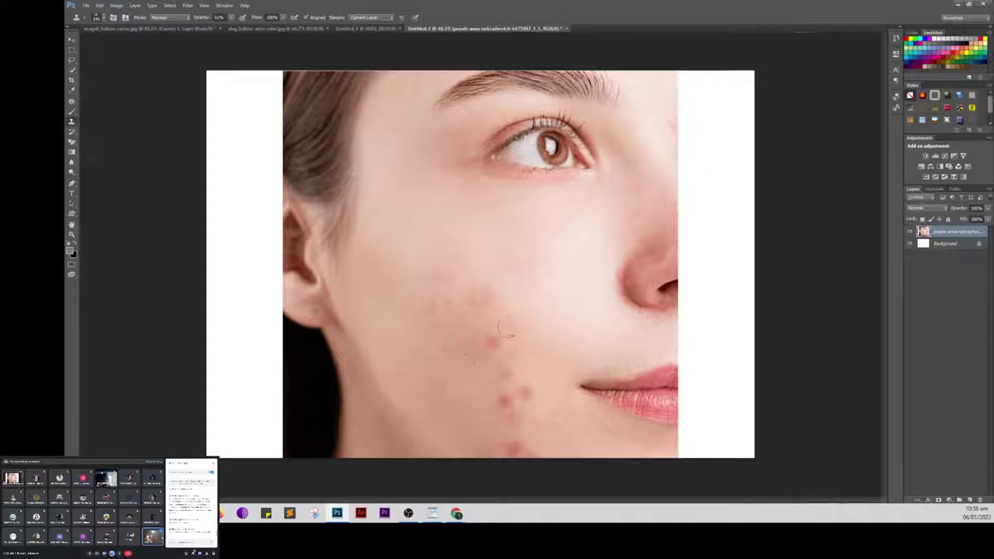
pyautogui.keyDown('alt'); pyautogui.click(482, 325); pyautogui.keyUp('alt')
pyautogui.moveTo(257, 17); pyautogui.dragTo(202, 23)
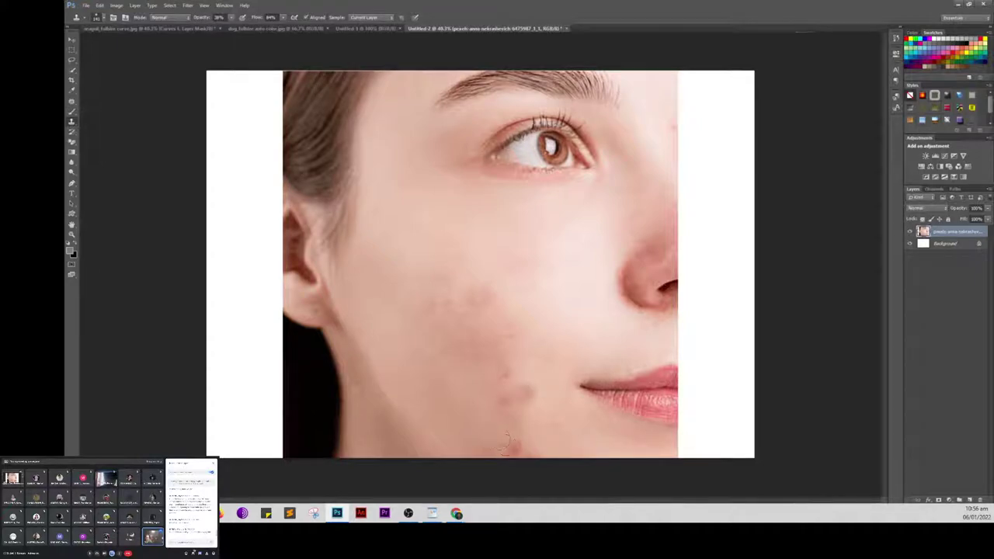
pyautogui.keyDown('alt'); pyautogui.click(506, 443); pyautogui.keyUp('alt')
# Step: Add faint skin strokes at 28% opacity on the lower cheek, then raise opacity to about 70%
pyautogui.click(97, 17)
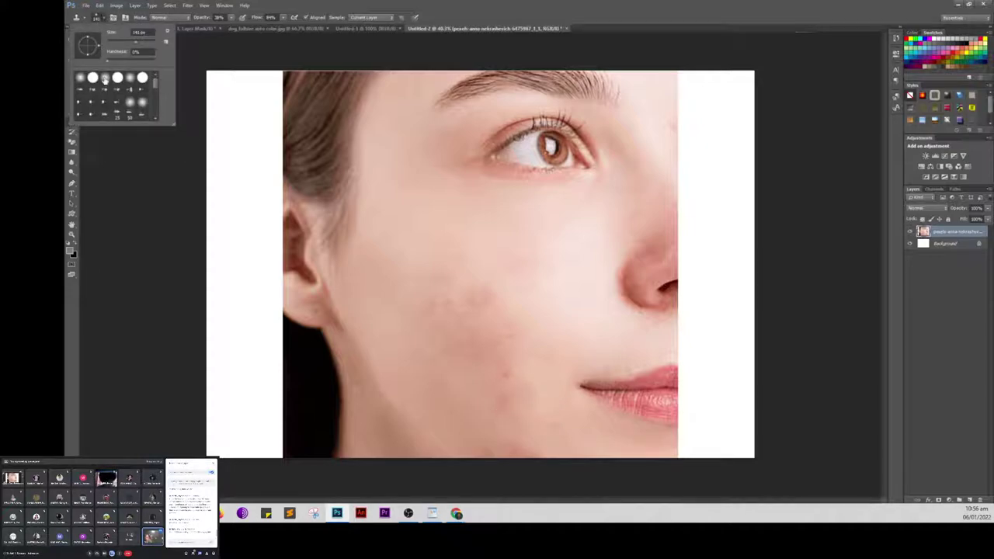
pyautogui.click(538, 405)
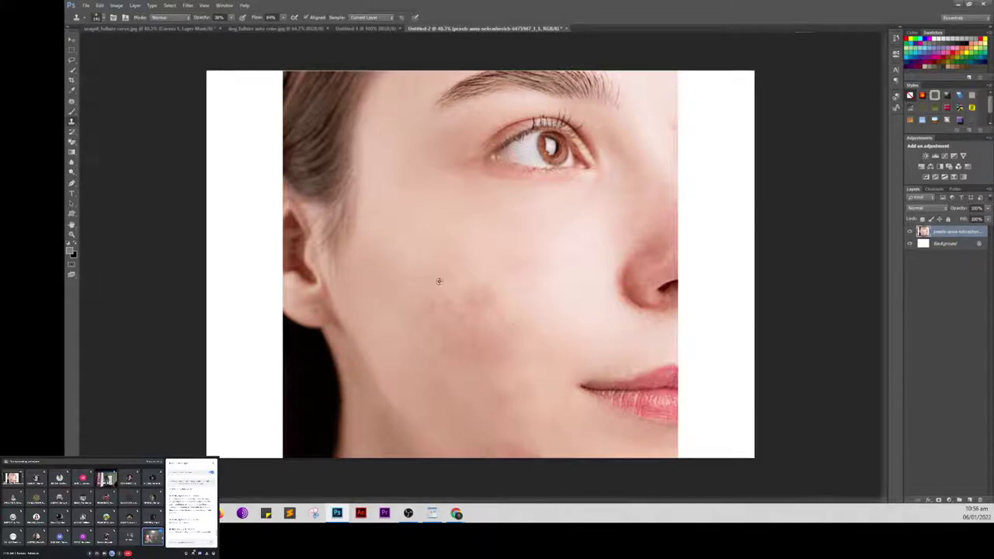
pyautogui.keyDown('alt'); pyautogui.click(473, 285); pyautogui.keyUp('alt')
pyautogui.click(203, 18)
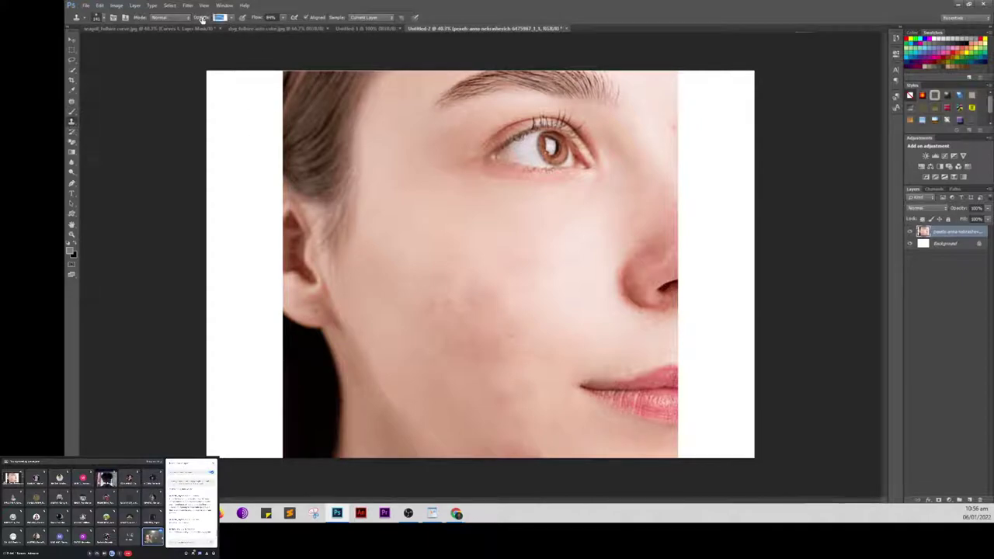
pyautogui.write('28')
pyautogui.keyDown('alt'); pyautogui.click(513, 299); pyautogui.keyUp('alt')
pyautogui.click(497, 295)
pyautogui.click(206, 18)
pyautogui.moveTo(206, 18); pyautogui.dragTo(197, 20)
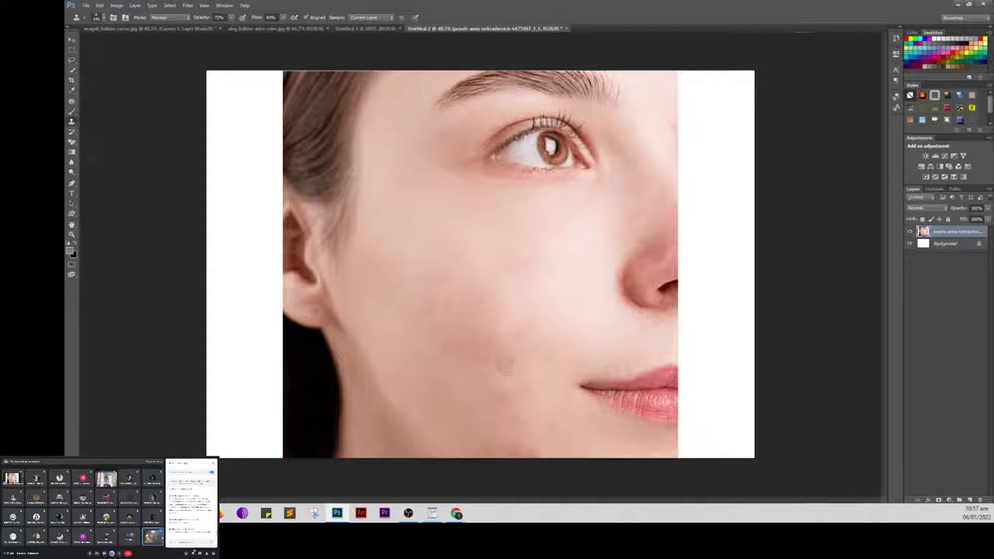
pyautogui.scroll(3, 504, 368)
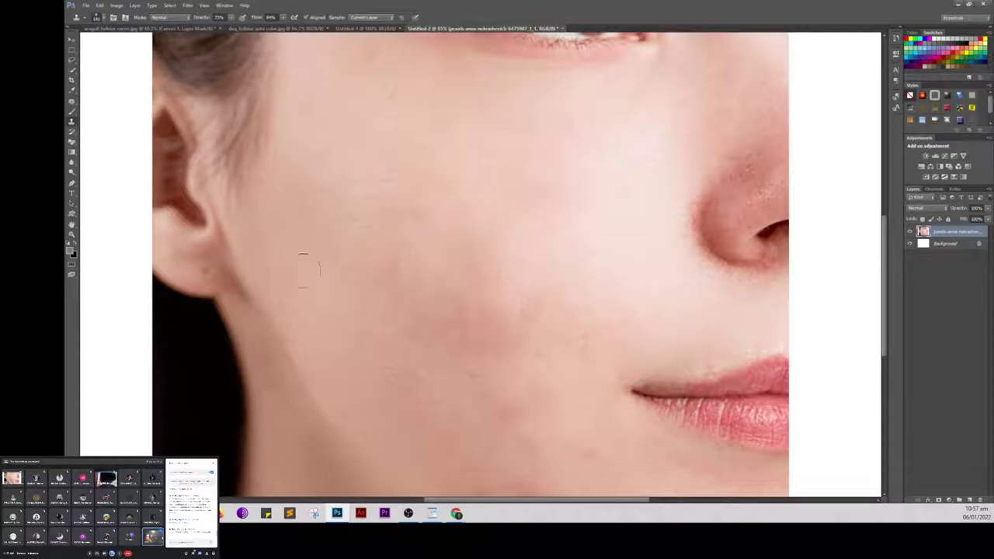
# Step: Resize the brush, clone smooth skin over the upper cheek, and raise opacity to about 93%
pyautogui.click(103, 17)
pyautogui.click(140, 32)
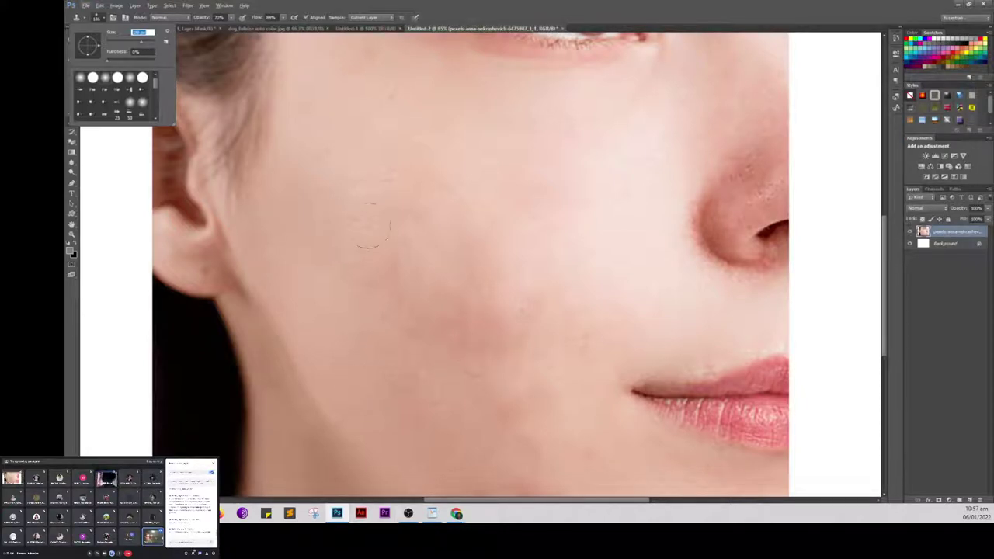
pyautogui.keyDown('alt'); pyautogui.click(342, 207); pyautogui.keyUp('alt')
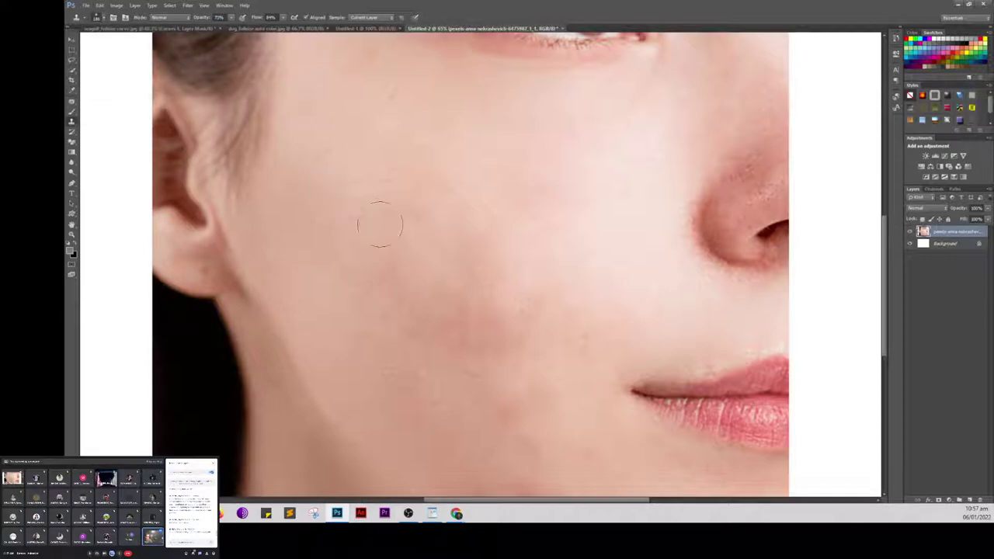
pyautogui.moveTo(392, 238)
pyautogui.mouseDown()
pyautogui.moveTo(407, 256)
pyautogui.moveTo(373, 291)
pyautogui.mouseUp()
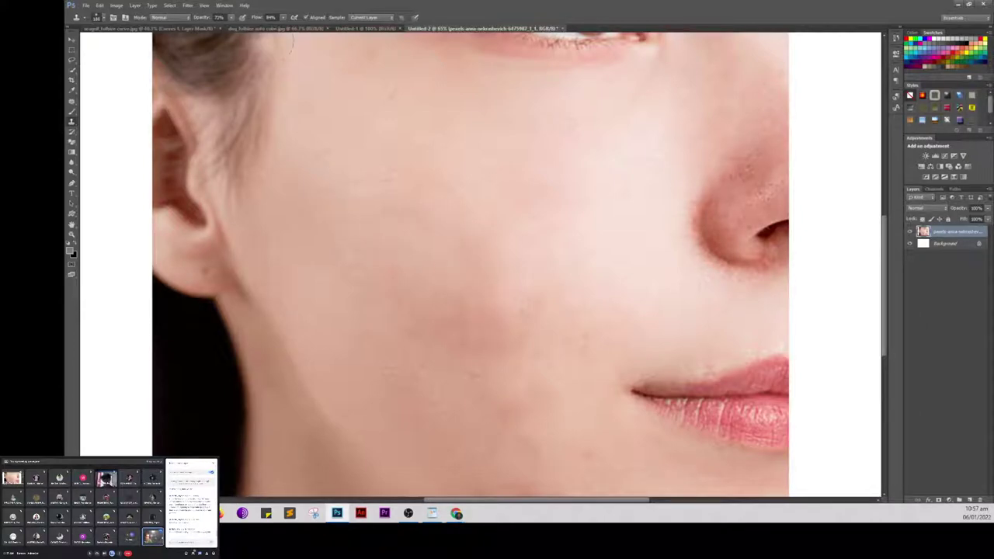
pyautogui.moveTo(203, 17); pyautogui.dragTo(225, 17)
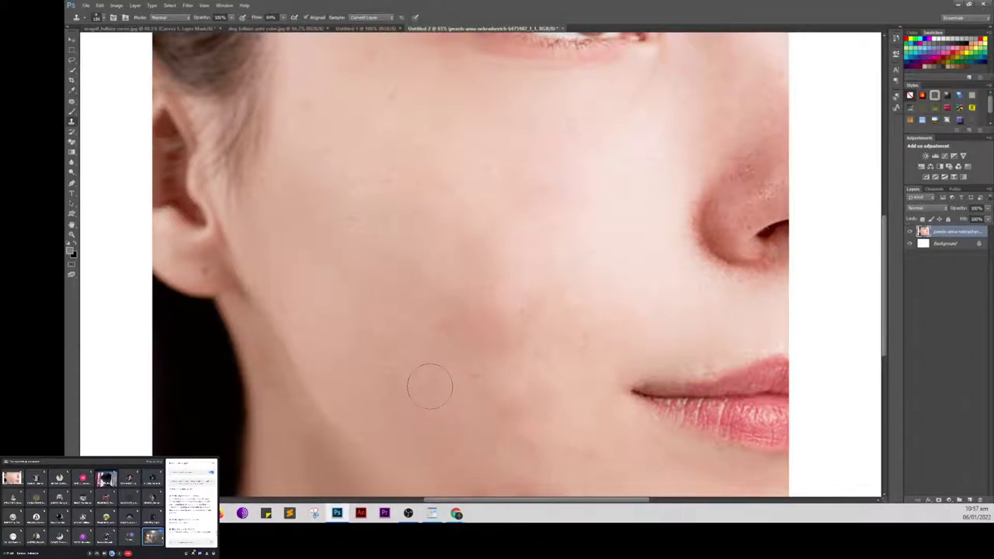
pyautogui.scroll(-1, 429, 385)
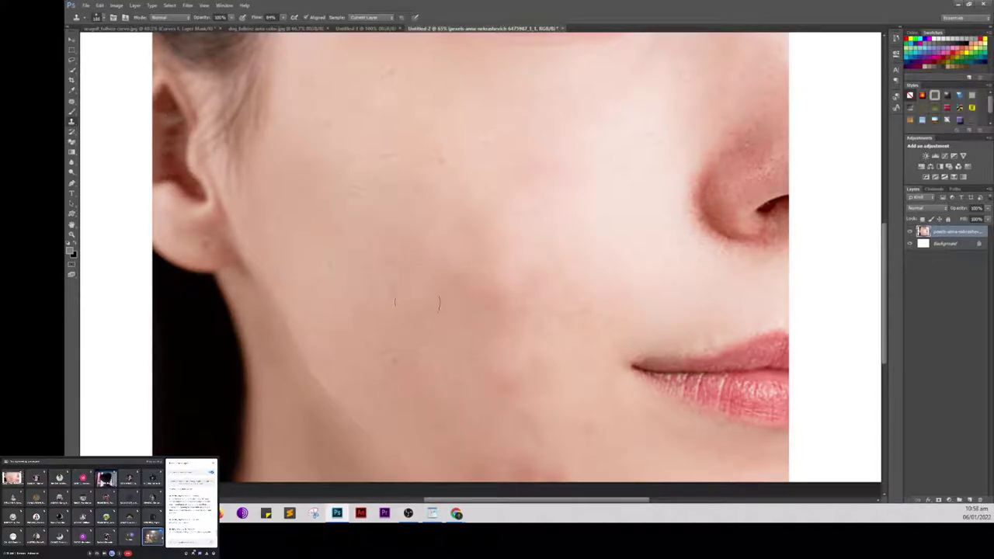
pyautogui.scroll(-1, 475, 365)
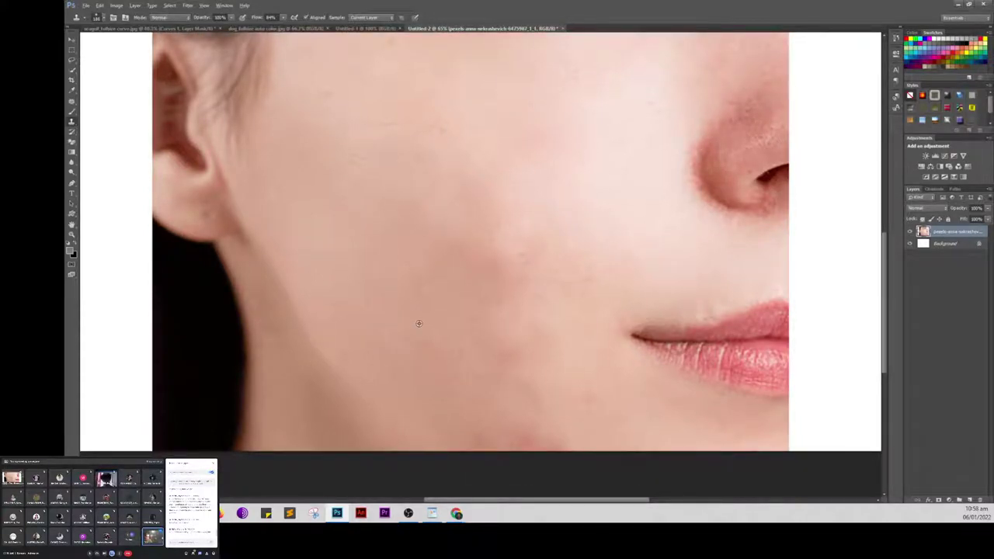
pyautogui.scroll(-2, 418, 323)
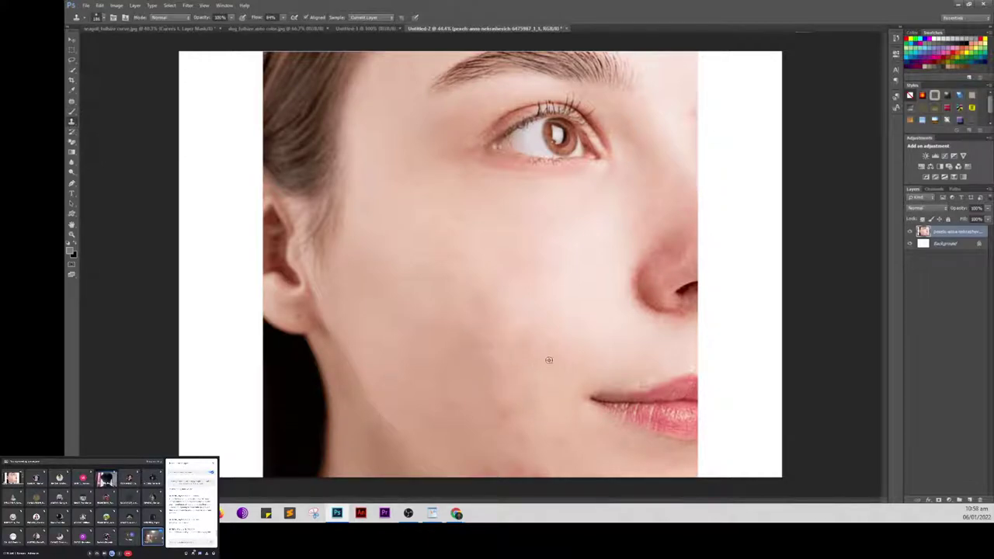
# Step: Lighten a cheek blotch, then set clone opacity to 70% and zoom out
pyautogui.click(502, 312)
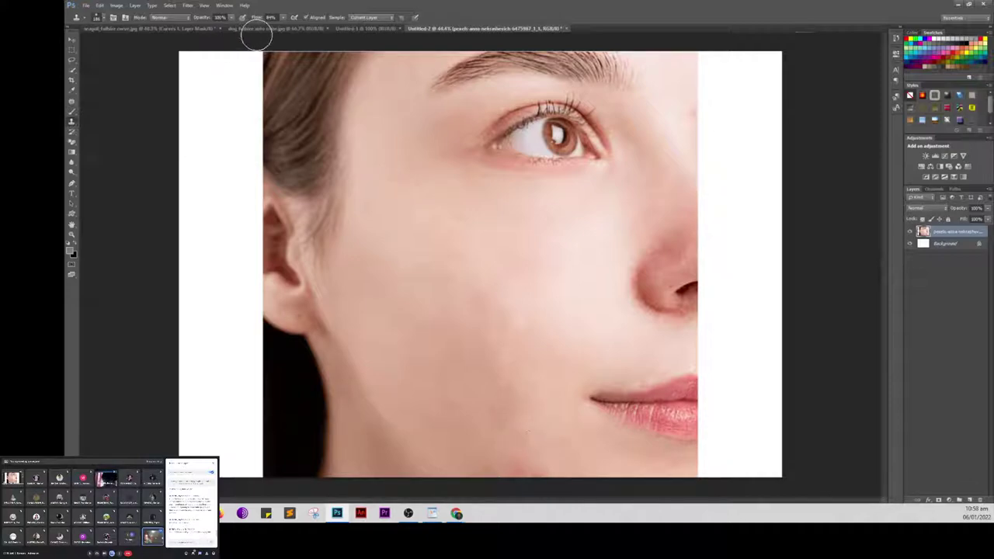
pyautogui.click(196, 22)
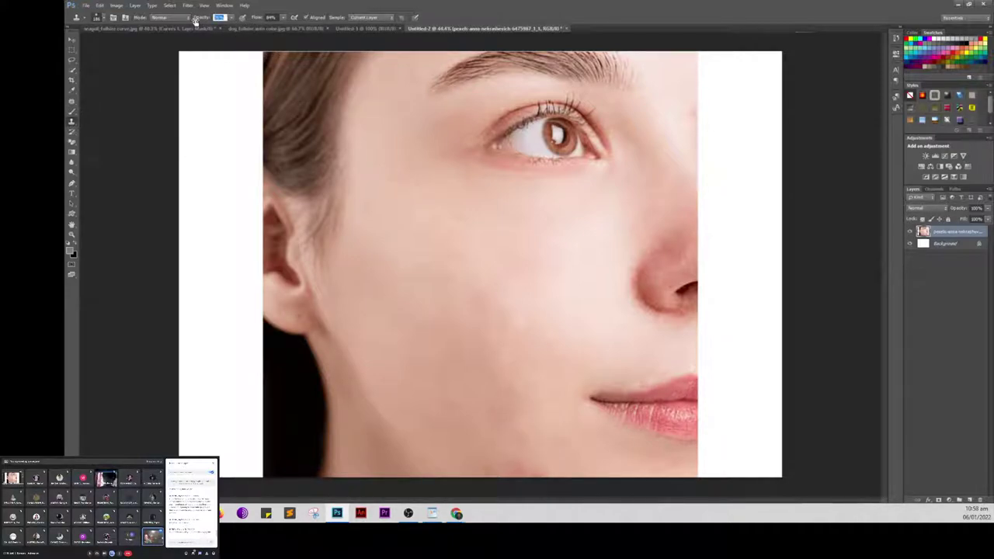
pyautogui.write('70')
pyautogui.press('Return')
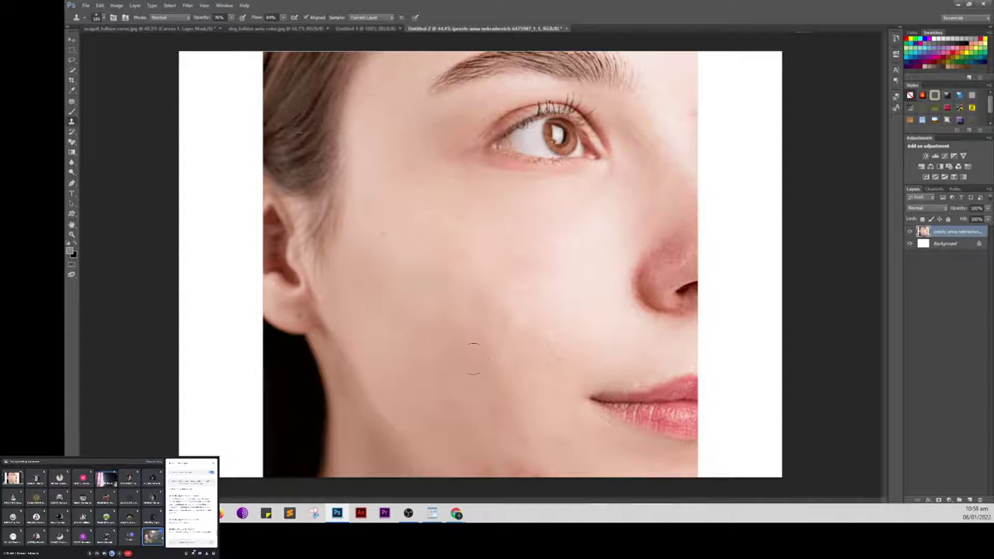
pyautogui.hotkey('ctrl', '-')
pyautogui.hotkey('ctrl', '-')
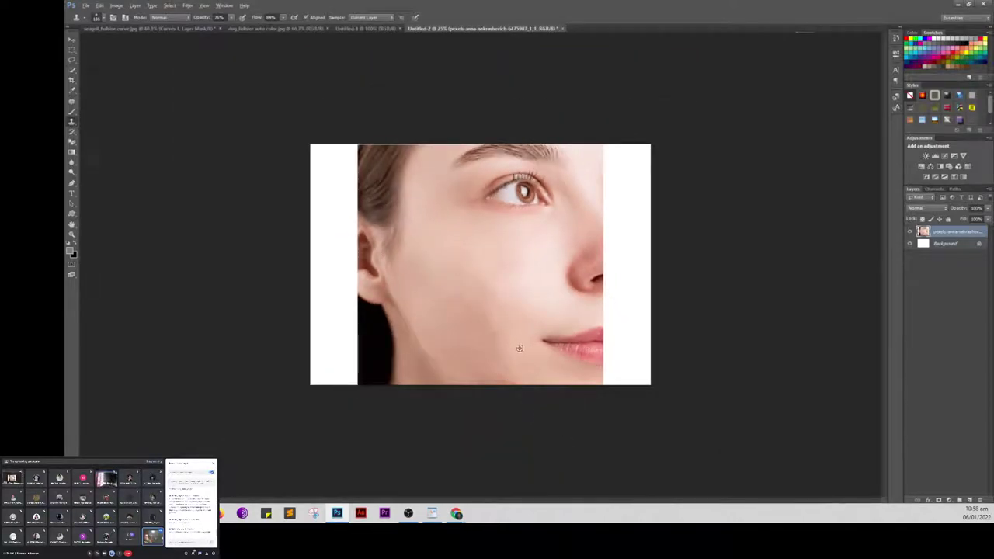
pyautogui.scroll(1, 518, 349)
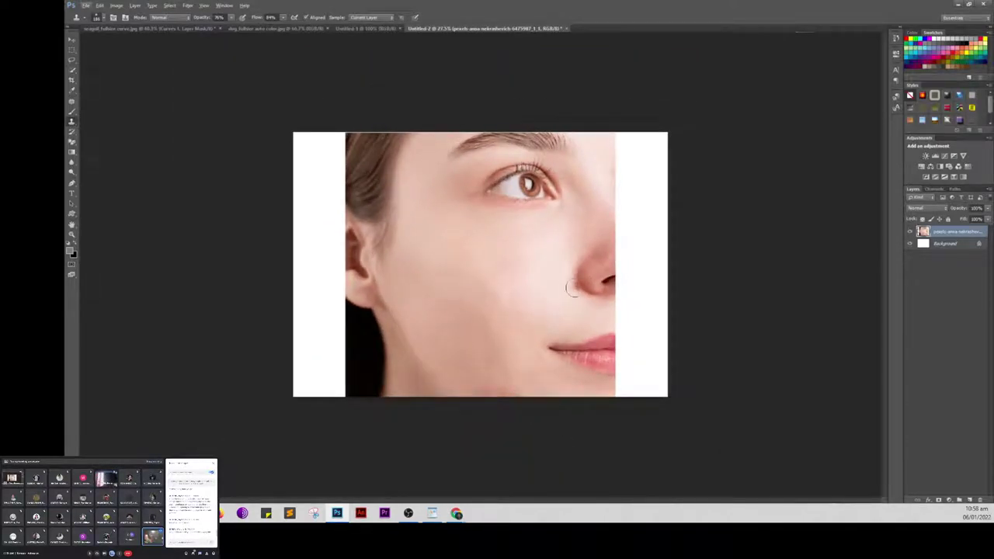
# Step: Clone clean skin over the cheek and beside the nose, undoing the blotchy stroke
pyautogui.keyDown('alt'); pyautogui.click(445, 232); pyautogui.keyUp('alt')
pyautogui.moveTo(487, 245); pyautogui.dragTo(481, 246)
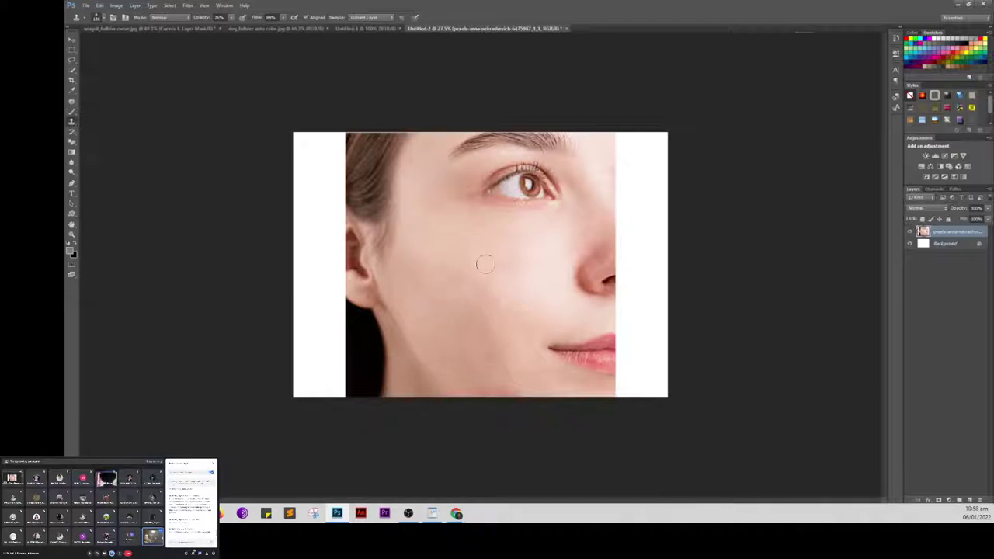
pyautogui.keyDown('alt'); pyautogui.click(562, 253); pyautogui.keyUp('alt')
pyautogui.moveTo(573, 244)
pyautogui.mouseDown()
pyautogui.moveTo(562, 302)
pyautogui.moveTo(597, 311)
pyautogui.moveTo(587, 306)
pyautogui.mouseUp()
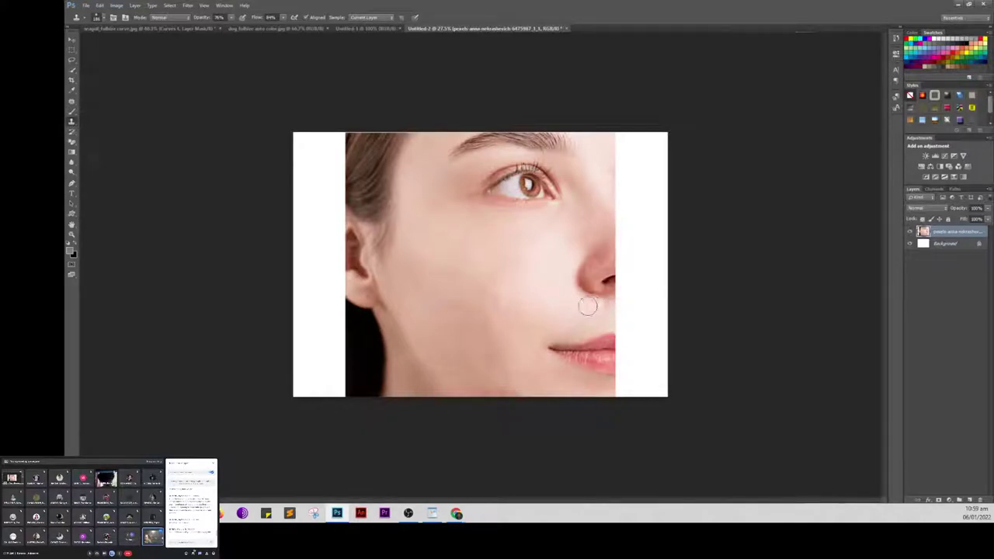
pyautogui.keyDown('alt'); pyautogui.click(565, 302); pyautogui.keyUp('alt')
pyautogui.moveTo(566, 288)
pyautogui.mouseDown()
pyautogui.moveTo(525, 261)
pyautogui.moveTo(454, 310)
pyautogui.mouseUp()
pyautogui.keyDown('alt'); pyautogui.click(538, 388); pyautogui.keyUp('alt')
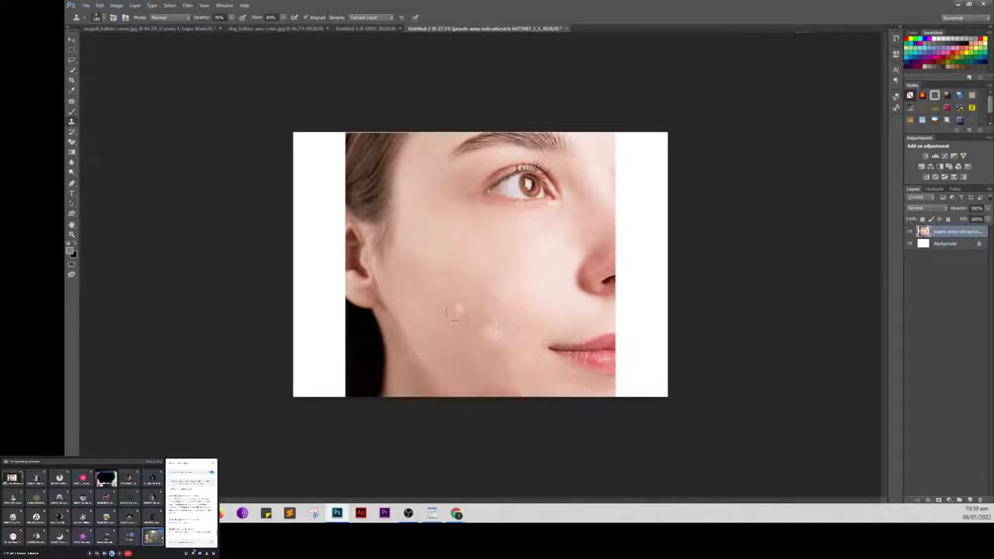
pyautogui.hotkey('ctrl', 'z')
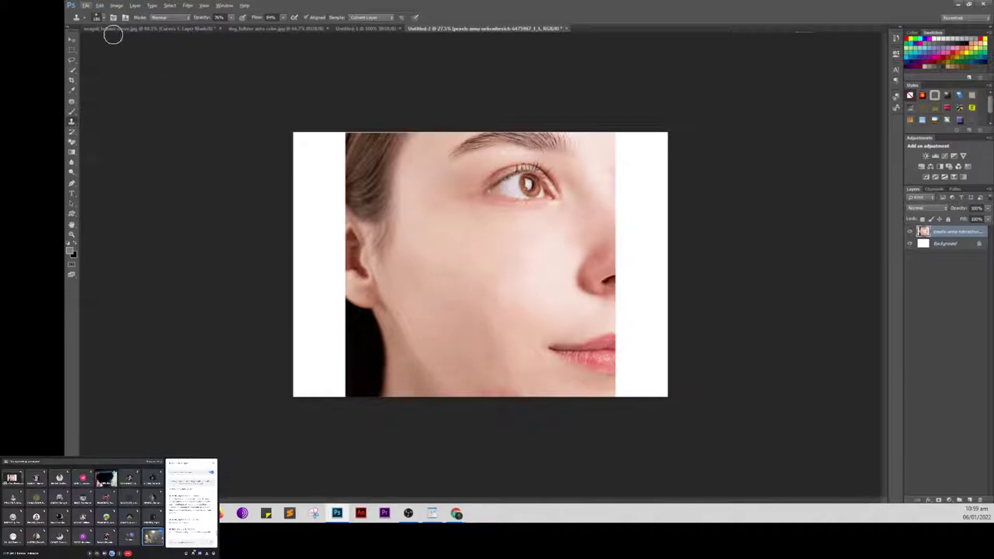
# Step: Clone skin over the jaw near the ear and undo the dark smudge
pyautogui.click(97, 17)
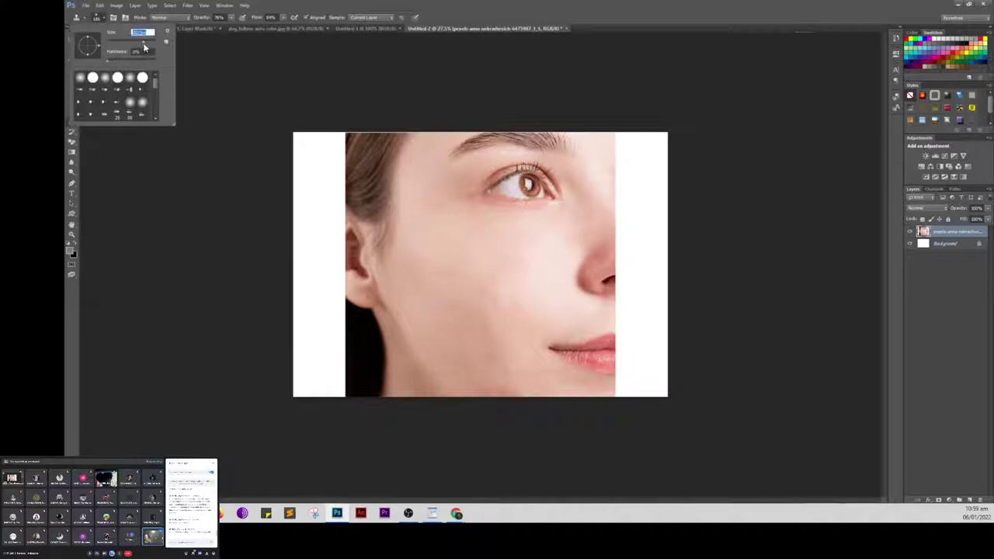
pyautogui.click(202, 18)
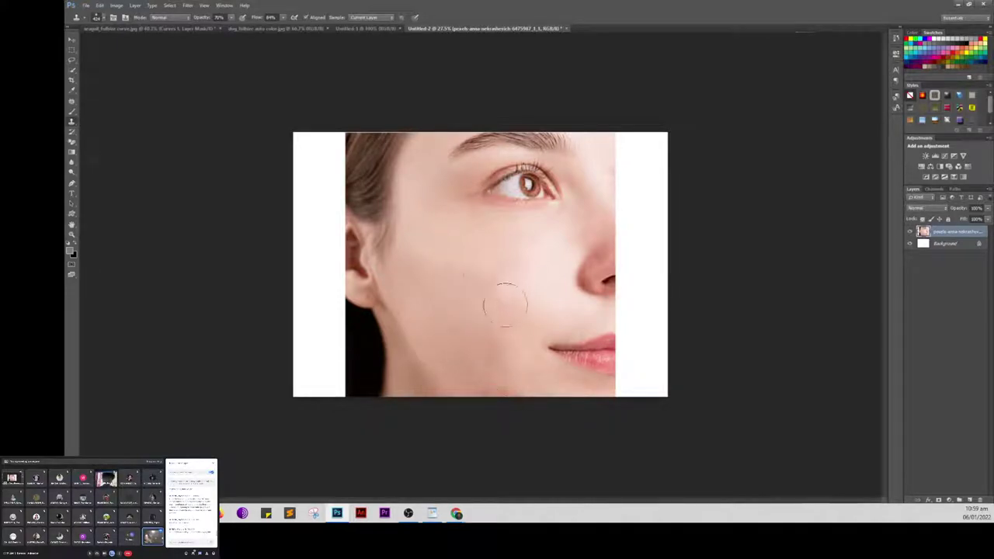
pyautogui.moveTo(388, 314); pyautogui.dragTo(400, 326)
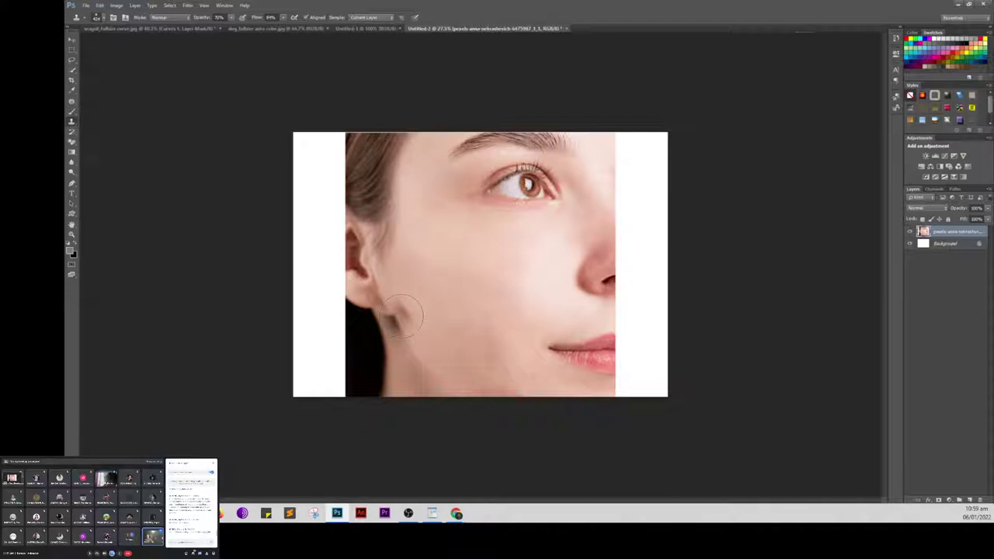
pyautogui.hotkey('ctrl', 'z')
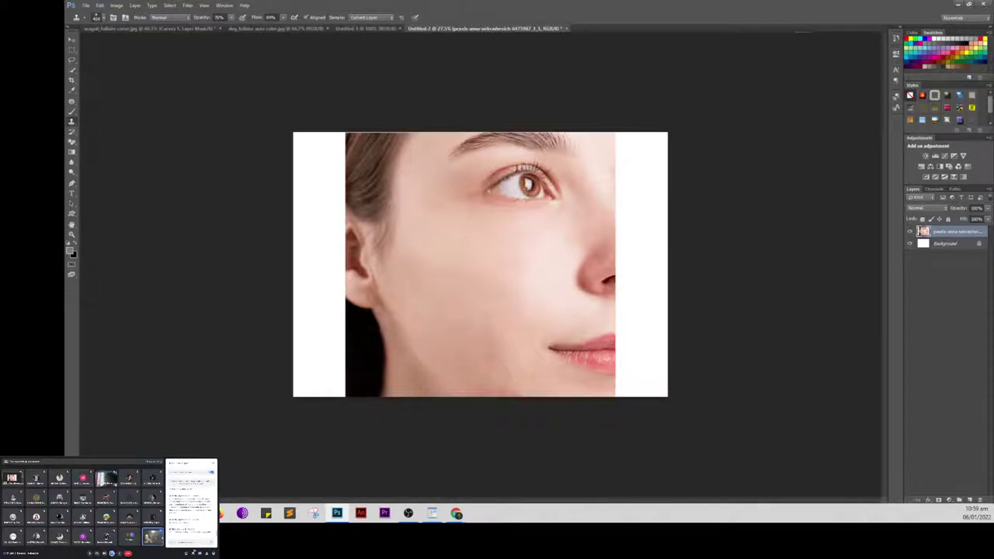
# Step: Warm the temperature, set shadows to +17 and whites to +15, adjust saturation, and apply Camera Raw
pyautogui.click(71, 40)
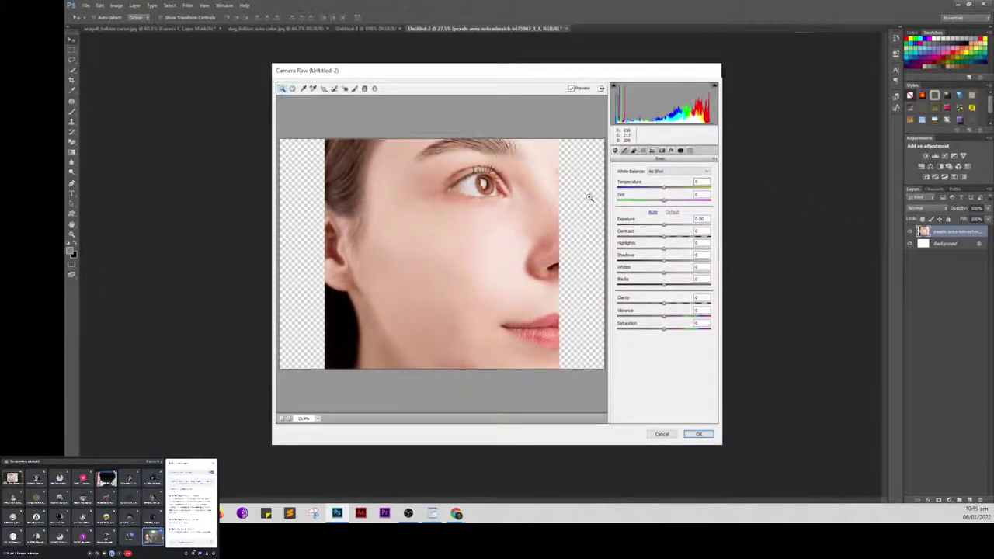
pyautogui.moveTo(664, 188)
pyautogui.mouseDown()
pyautogui.moveTo(656, 201)
pyautogui.moveTo(664, 233)
pyautogui.mouseUp()
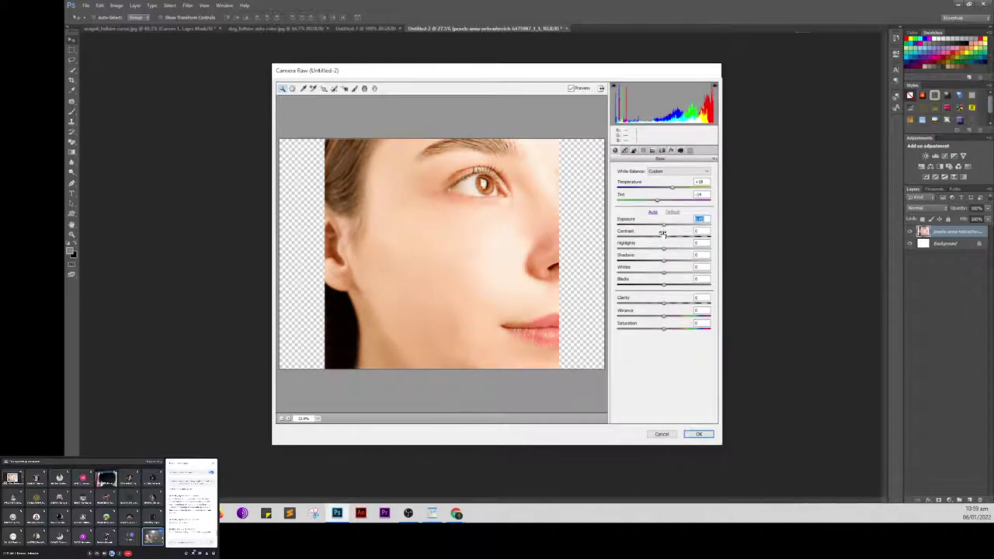
pyautogui.click(662, 240)
pyautogui.moveTo(666, 265)
pyautogui.mouseDown()
pyautogui.moveTo(663, 286)
pyautogui.moveTo(671, 262)
pyautogui.mouseUp()
pyautogui.click(661, 285)
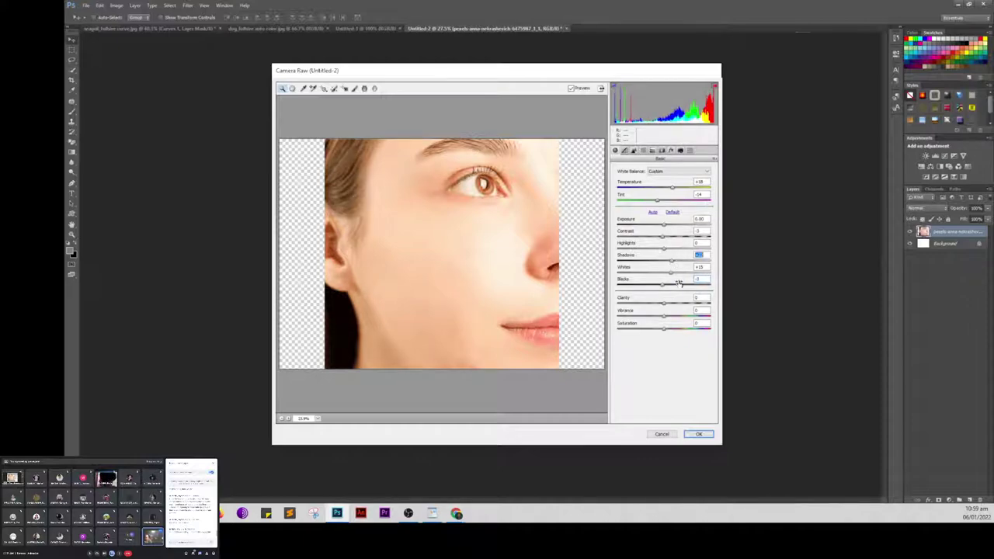
pyautogui.moveTo(665, 302)
pyautogui.mouseDown()
pyautogui.moveTo(650, 328)
pyautogui.moveTo(673, 337)
pyautogui.moveTo(658, 333)
pyautogui.mouseUp()
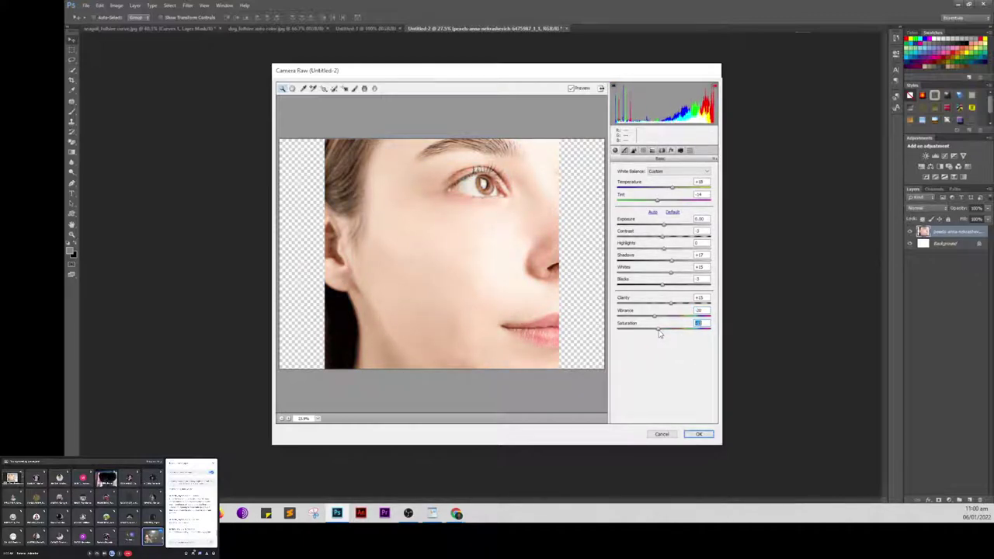
pyautogui.moveTo(659, 333); pyautogui.dragTo(661, 332)
pyautogui.click(699, 434)
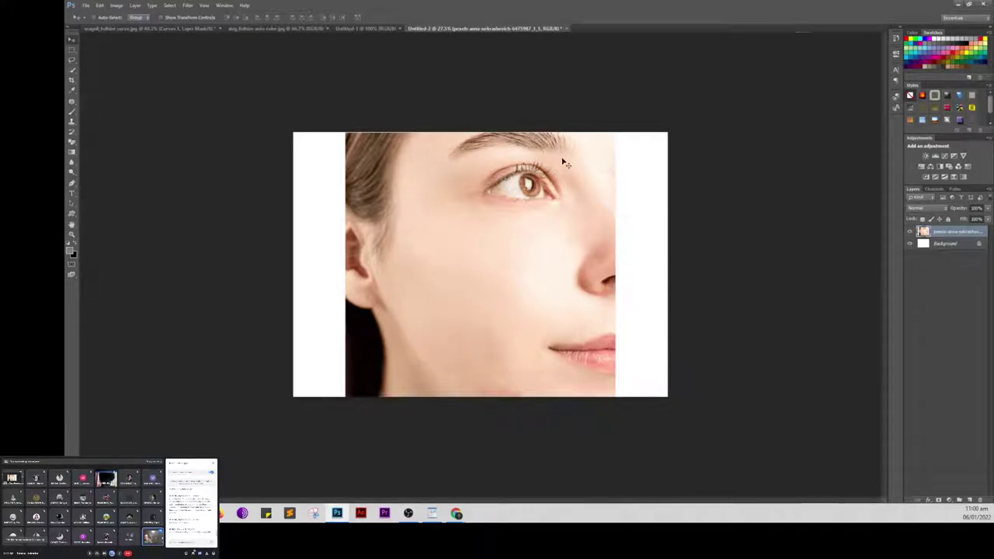
# Step: Zoom in and back out to inspect the retouched skin, then bring up the File menu
pyautogui.hotkey('ctrl', '+')
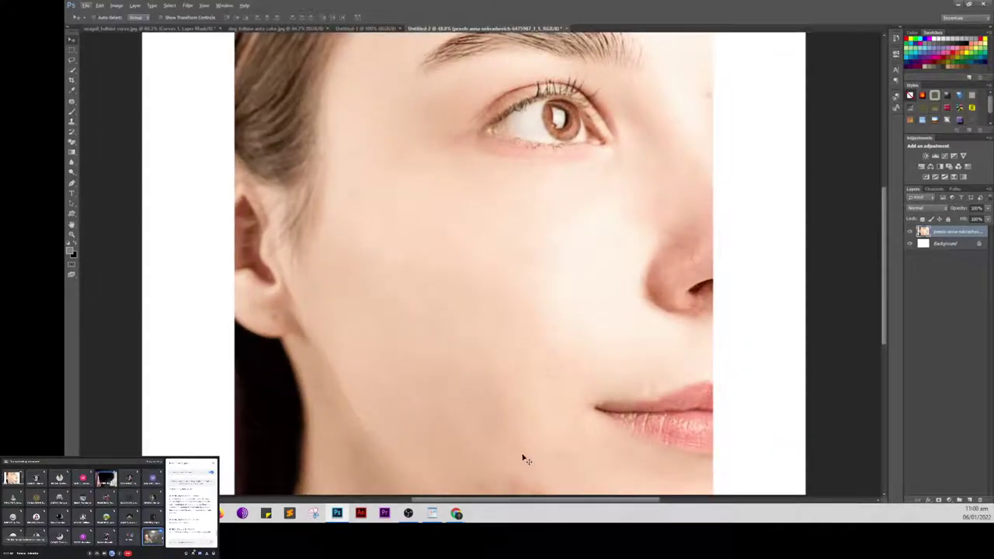
pyautogui.hotkey('ctrl', '-')
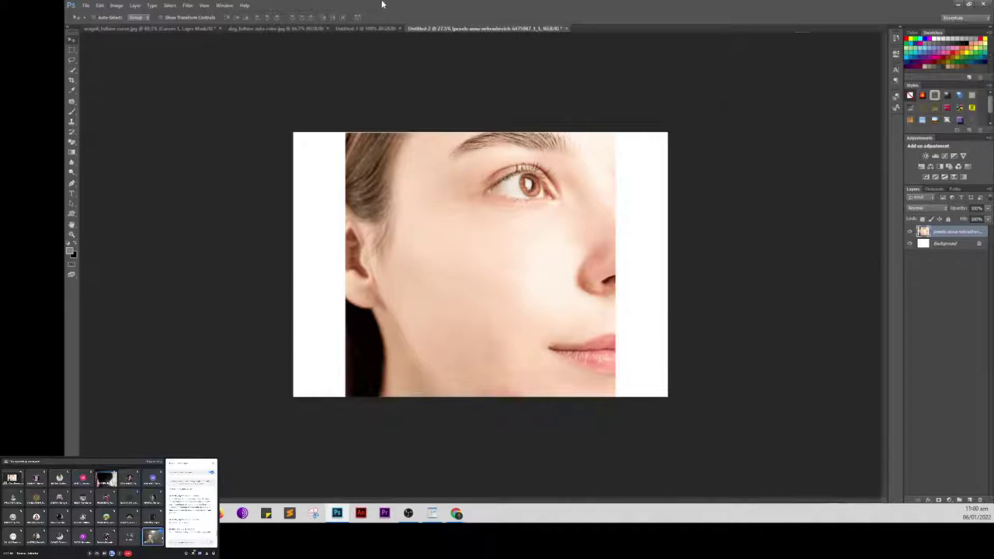
pyautogui.click(86, 5)
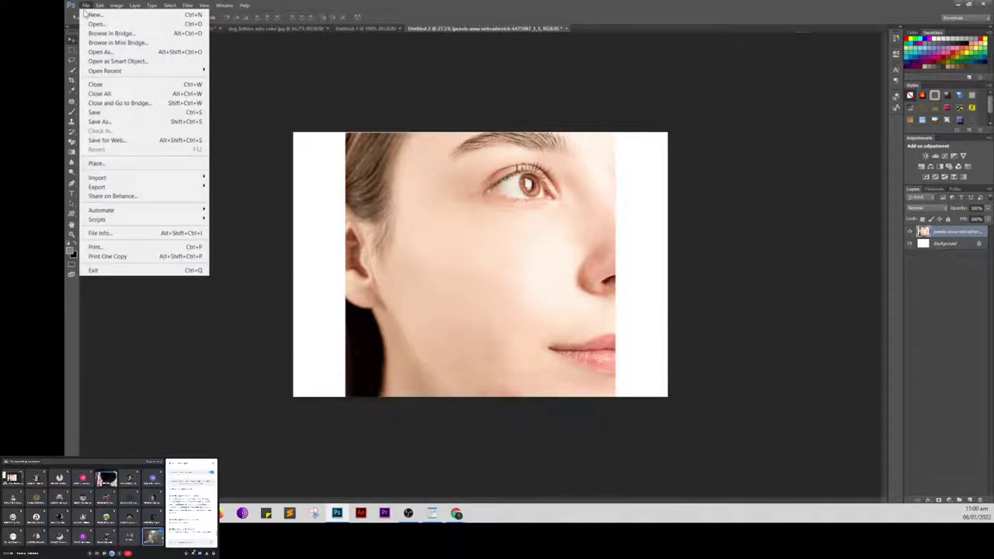
# Step: Open the original photo pexels-anna-nekrashevich-6475987_1_1.png as a second document
pyautogui.click(92, 22)
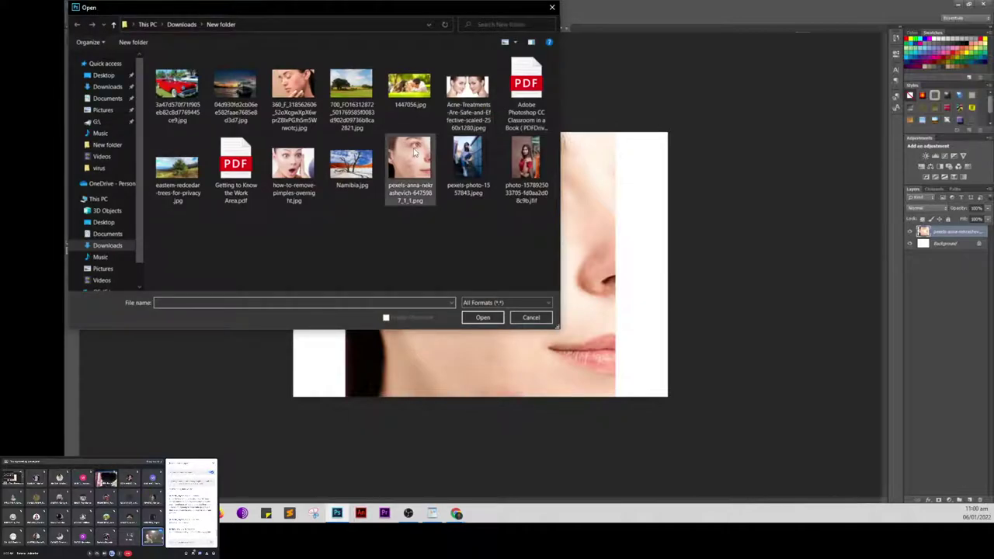
pyautogui.click(409, 166)
pyautogui.click(483, 317)
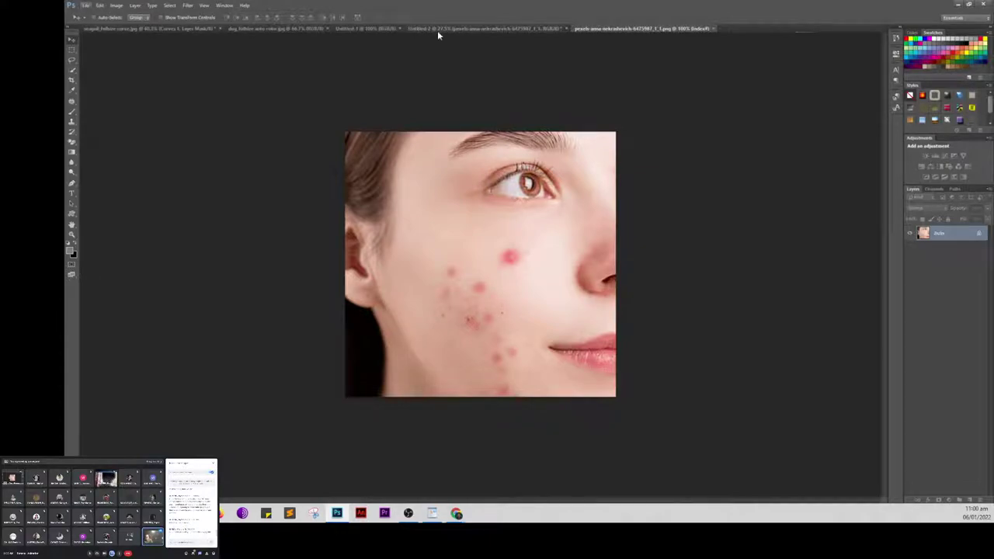
# Step: Compare the original with the retouched Untitled-2 portrait, then marquee-select the lower cheek
pyautogui.click(492, 28)
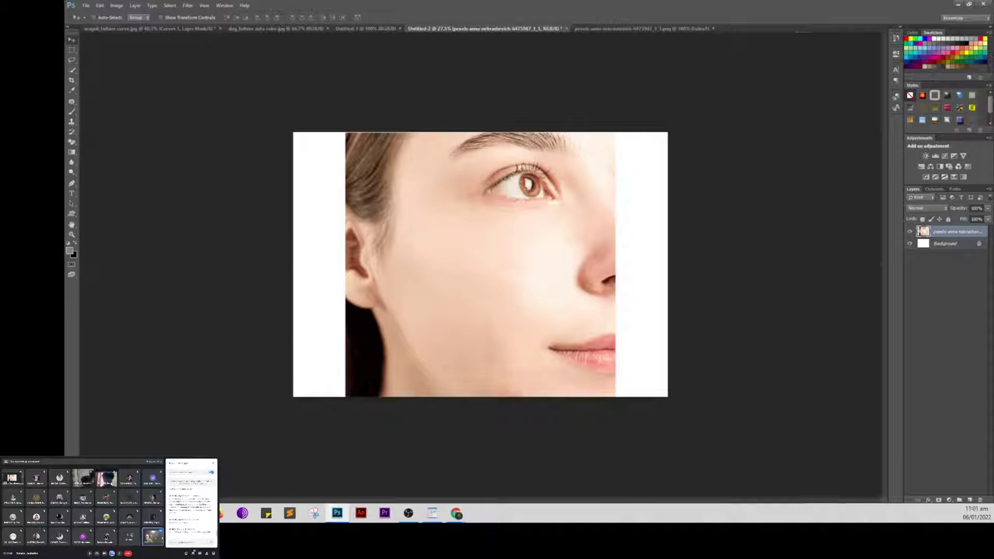
pyautogui.click(633, 30)
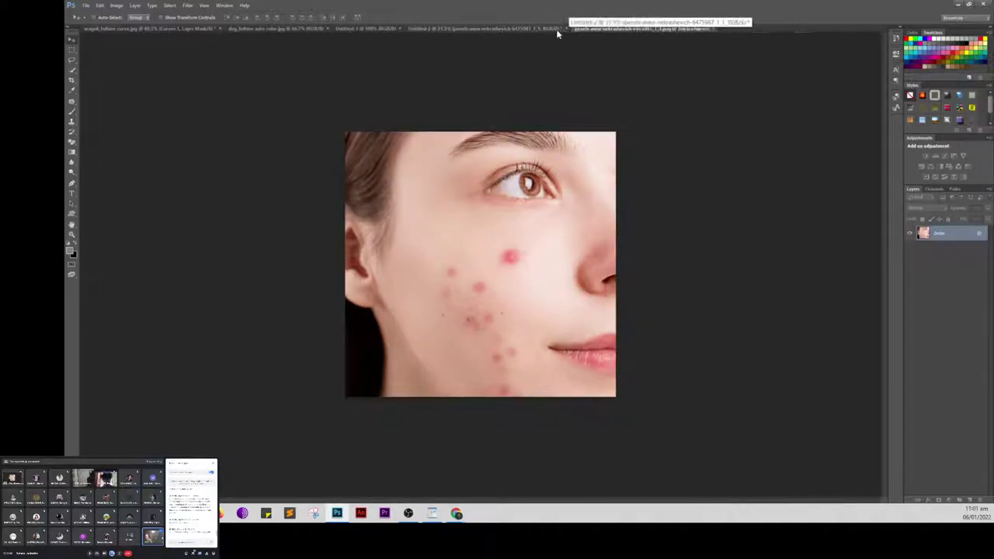
pyautogui.click(516, 28)
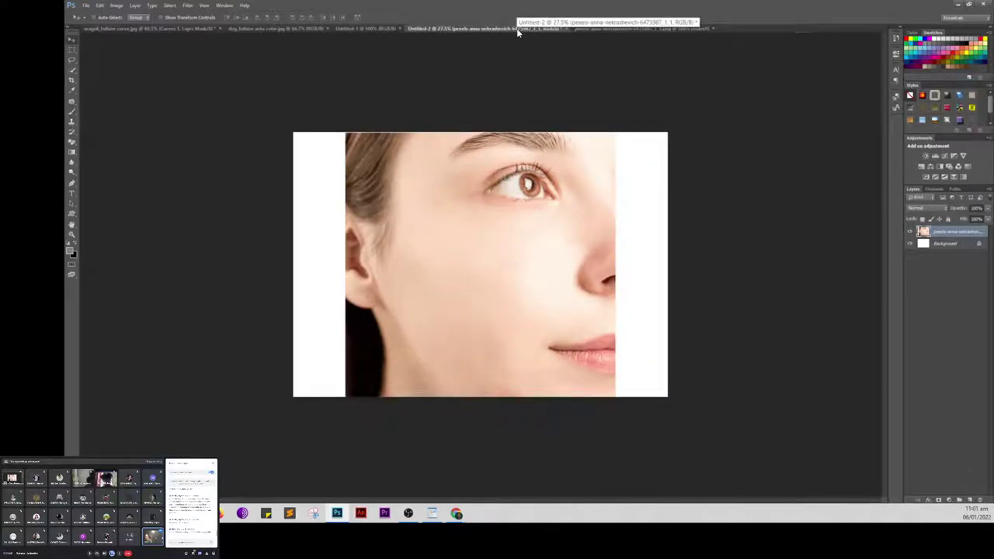
pyautogui.click(72, 50)
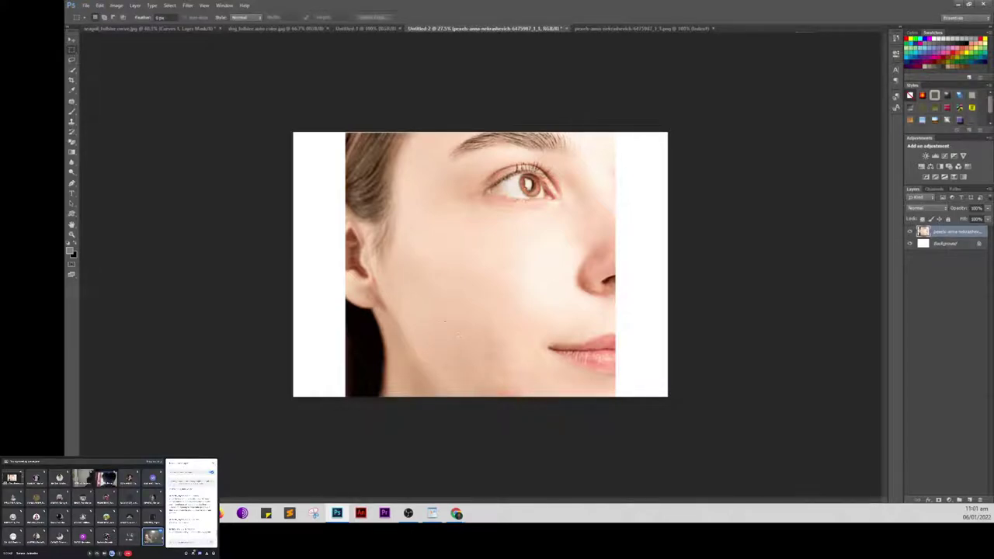
pyautogui.moveTo(436, 317); pyautogui.dragTo(531, 395)
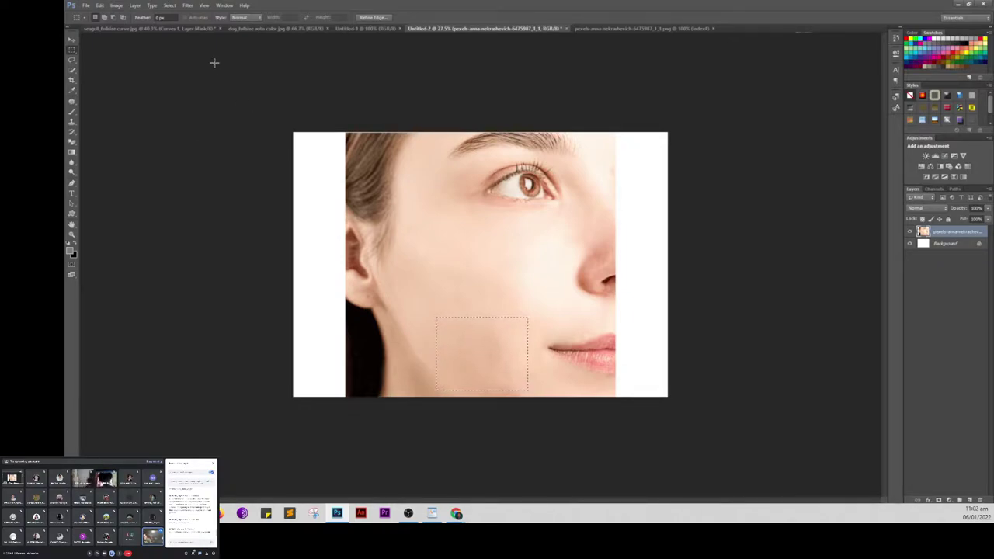
# Step: Switch to the Move tool and deselect the cheek rectangle with Ctrl+D
pyautogui.click(74, 41)
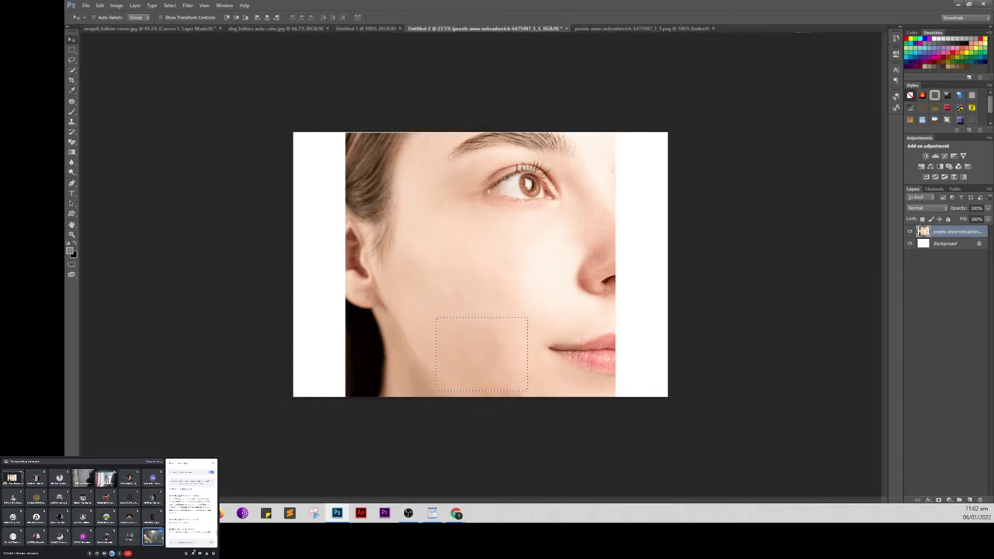
pyautogui.hotkey('ctrl', 'd')
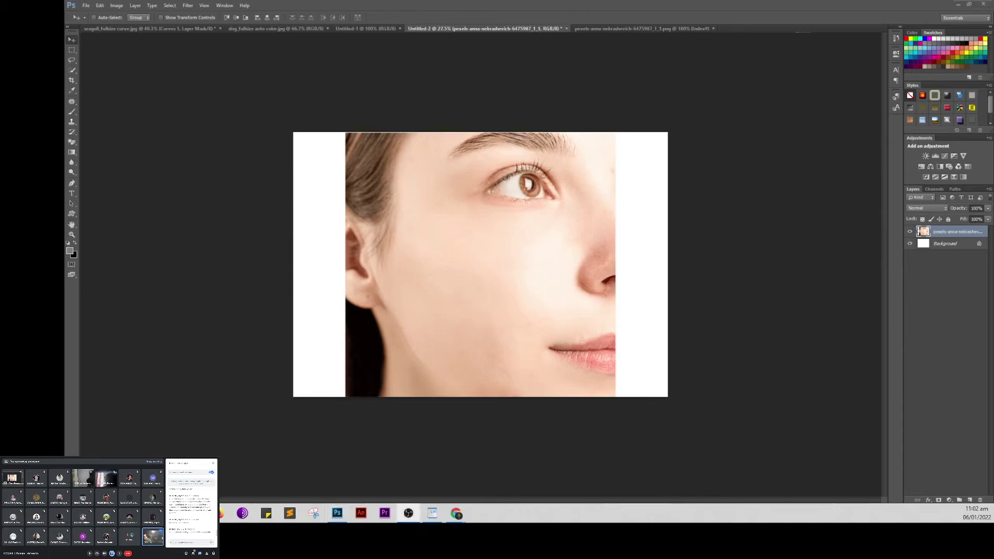